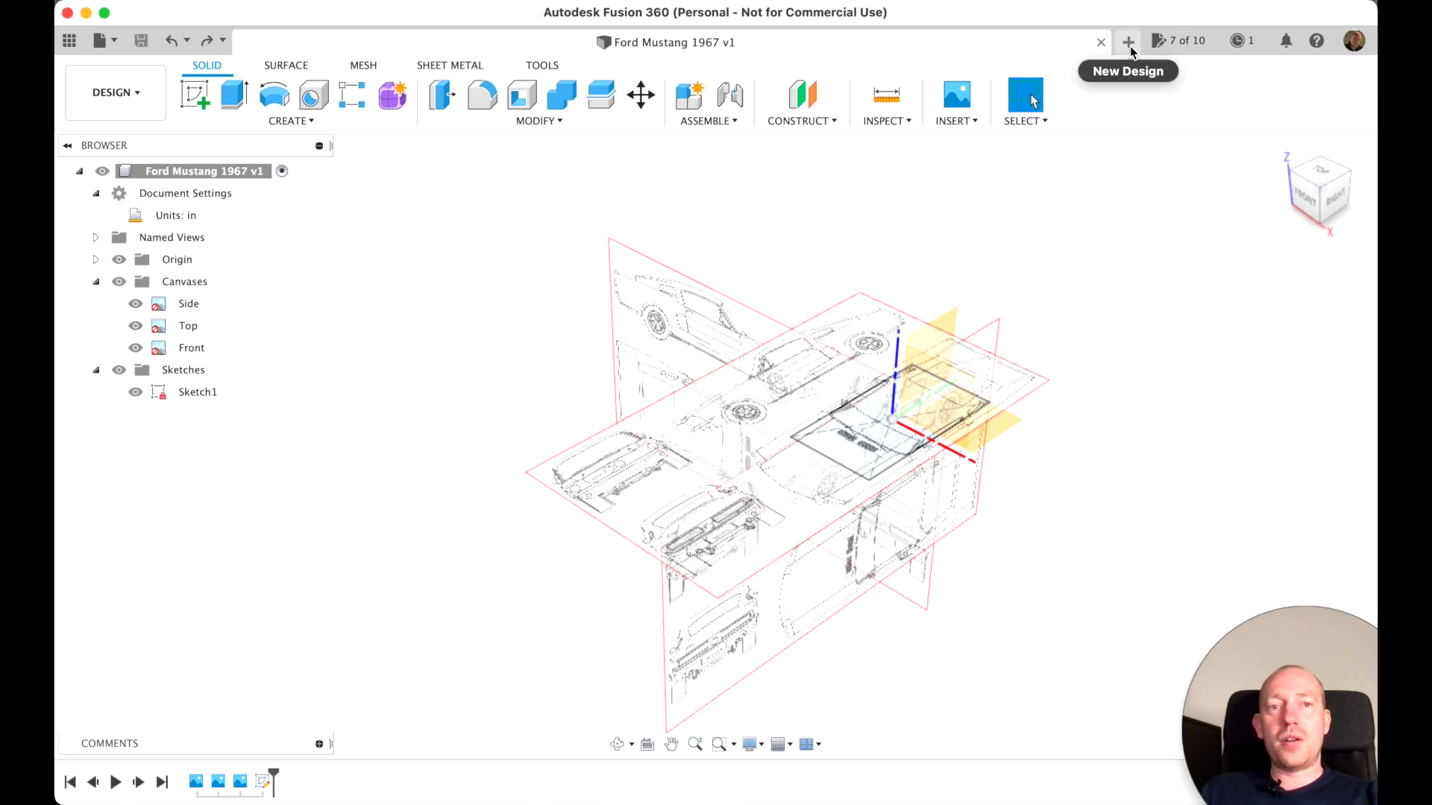
Create a new design, start a sketch on the front plane and show the document units
left_click(1129, 45)
left_click(195, 95)
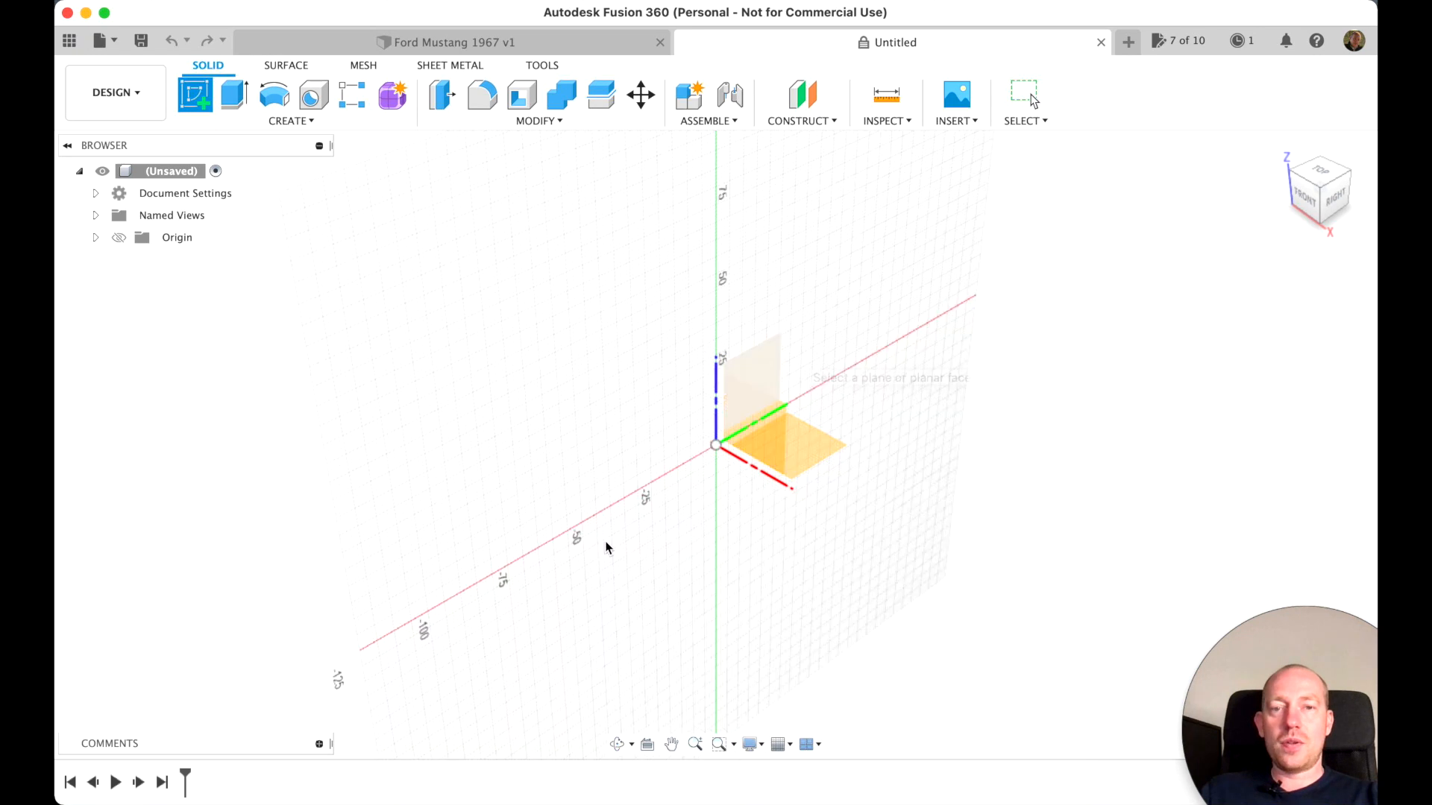
left_click(762, 423)
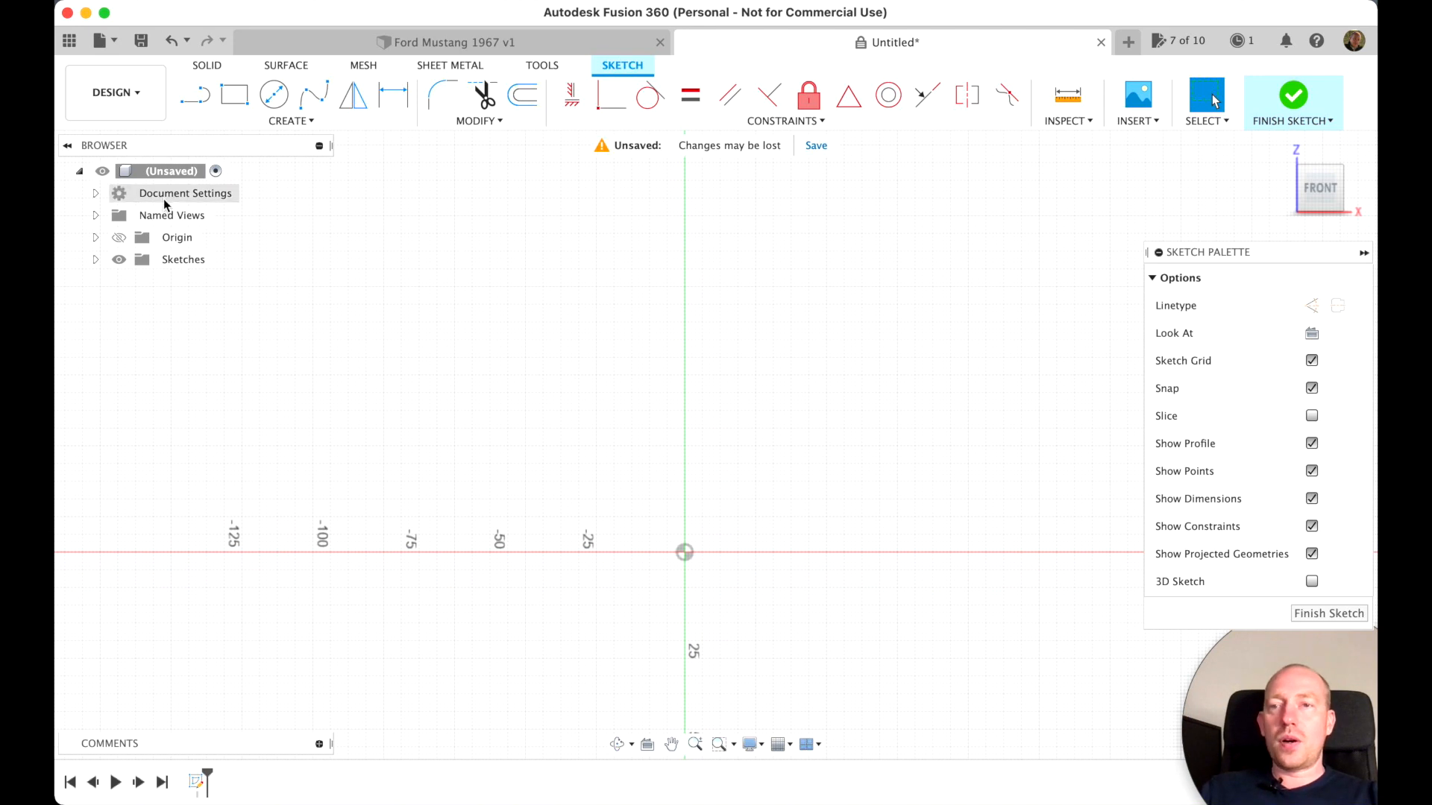
left_click(107, 195)
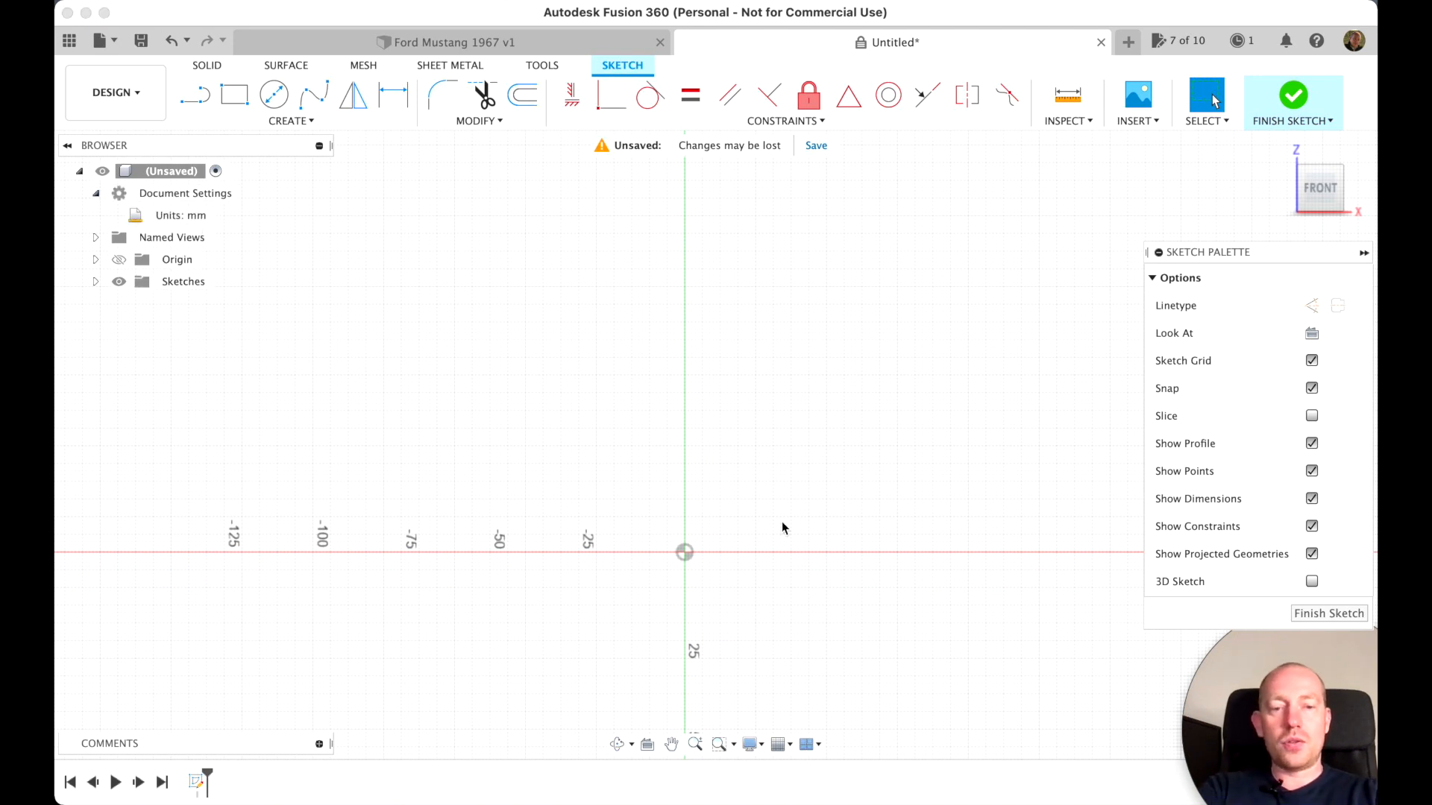
Draw a vertical construction line 10 in long, going up from the origin
key("l")
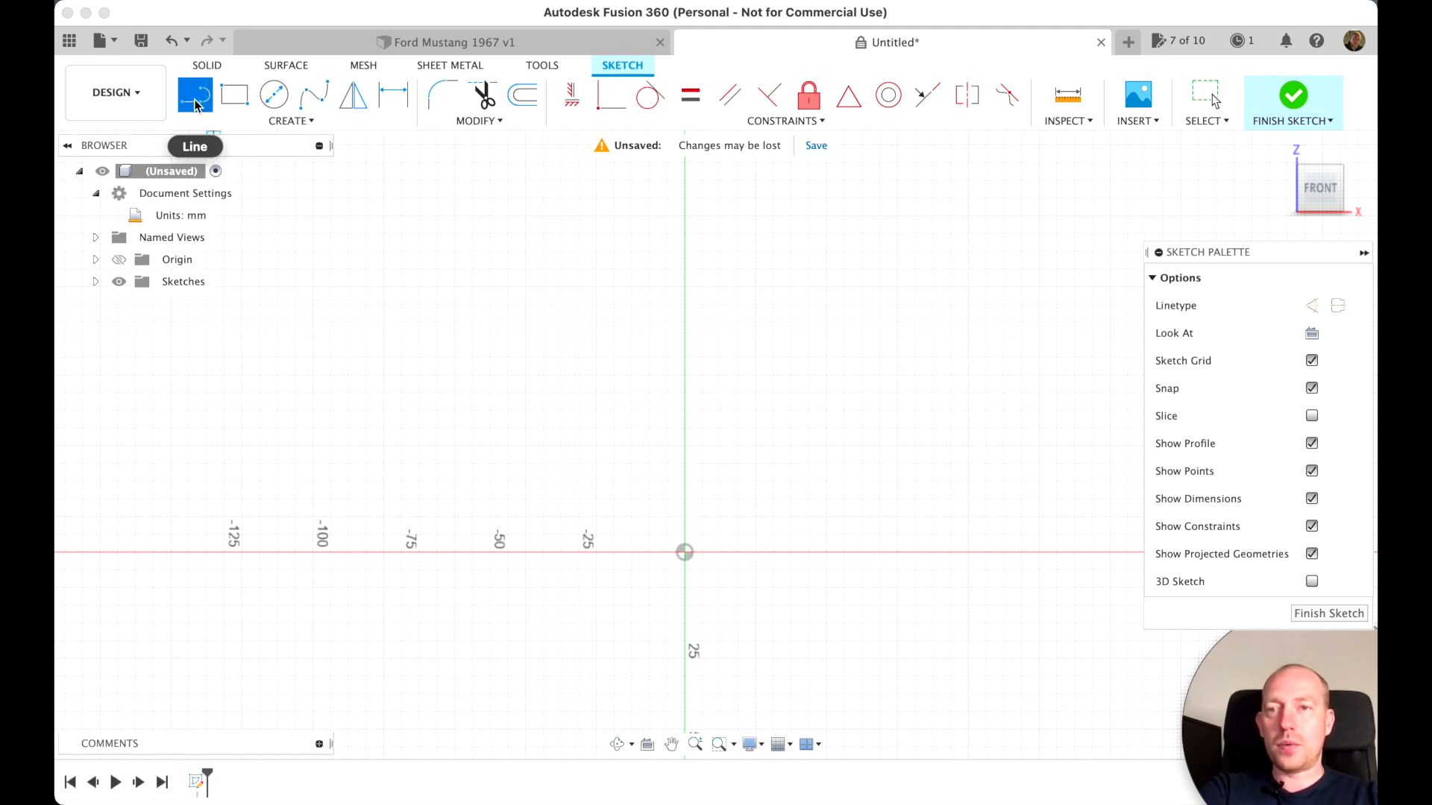
left_click(1312, 307)
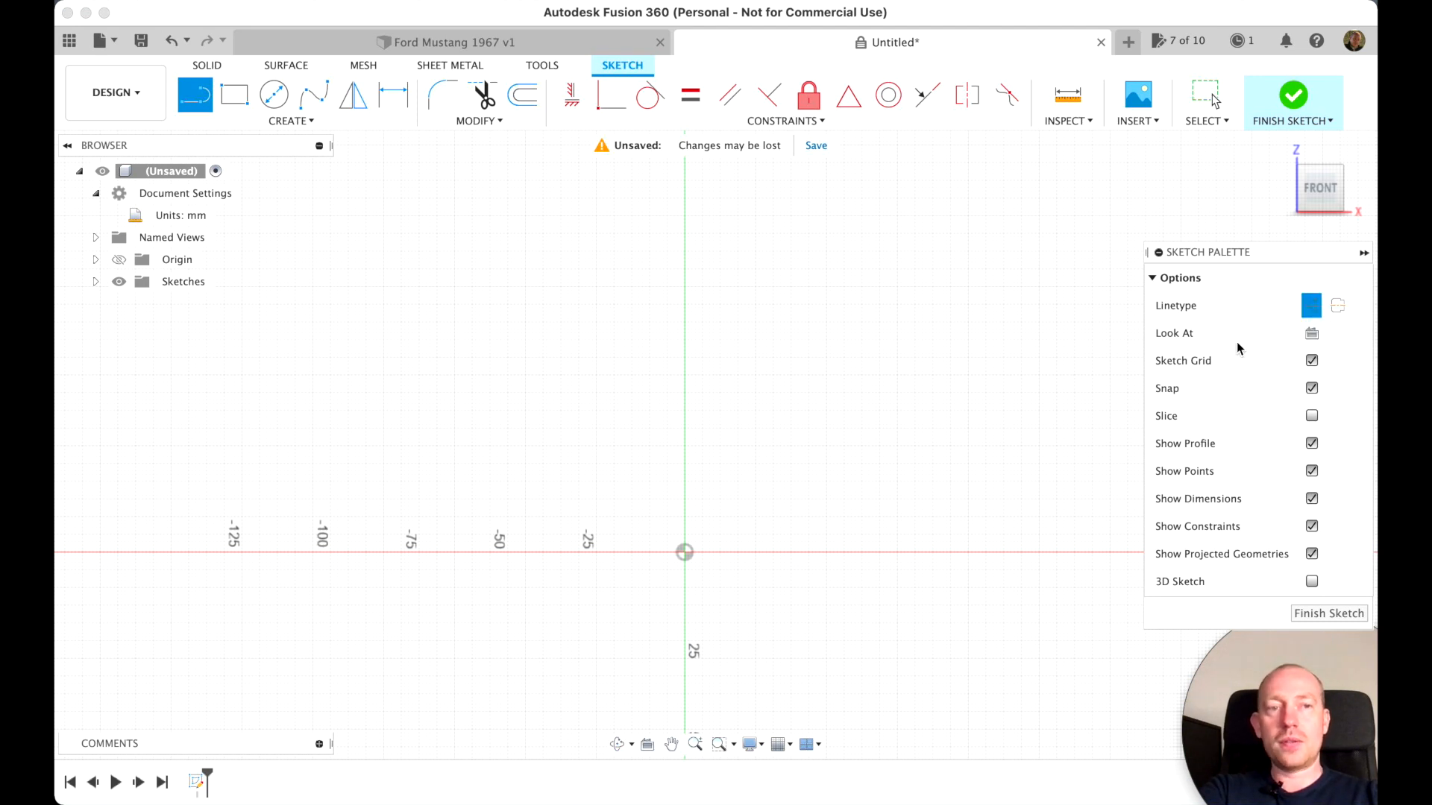
left_click(684, 553)
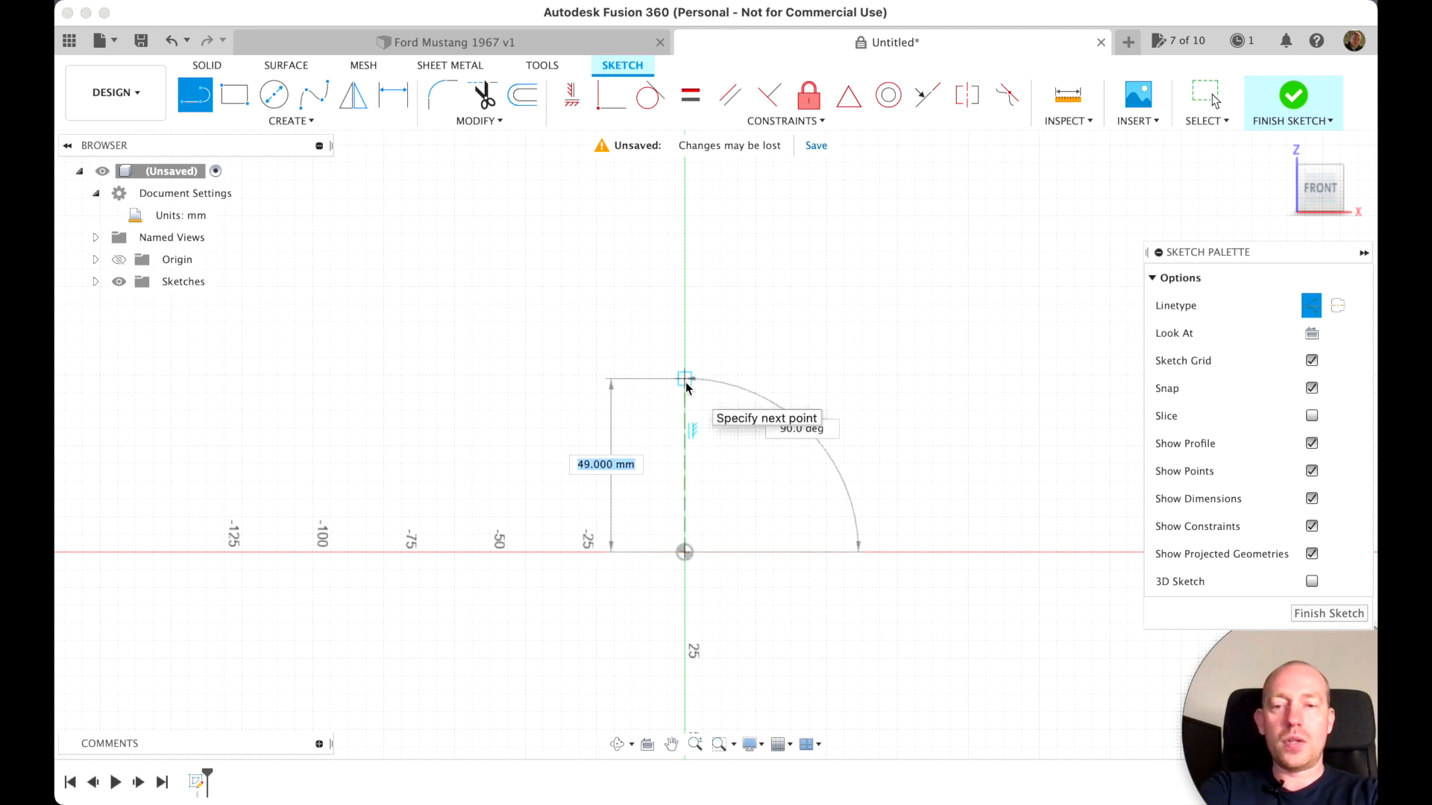
type("10in")
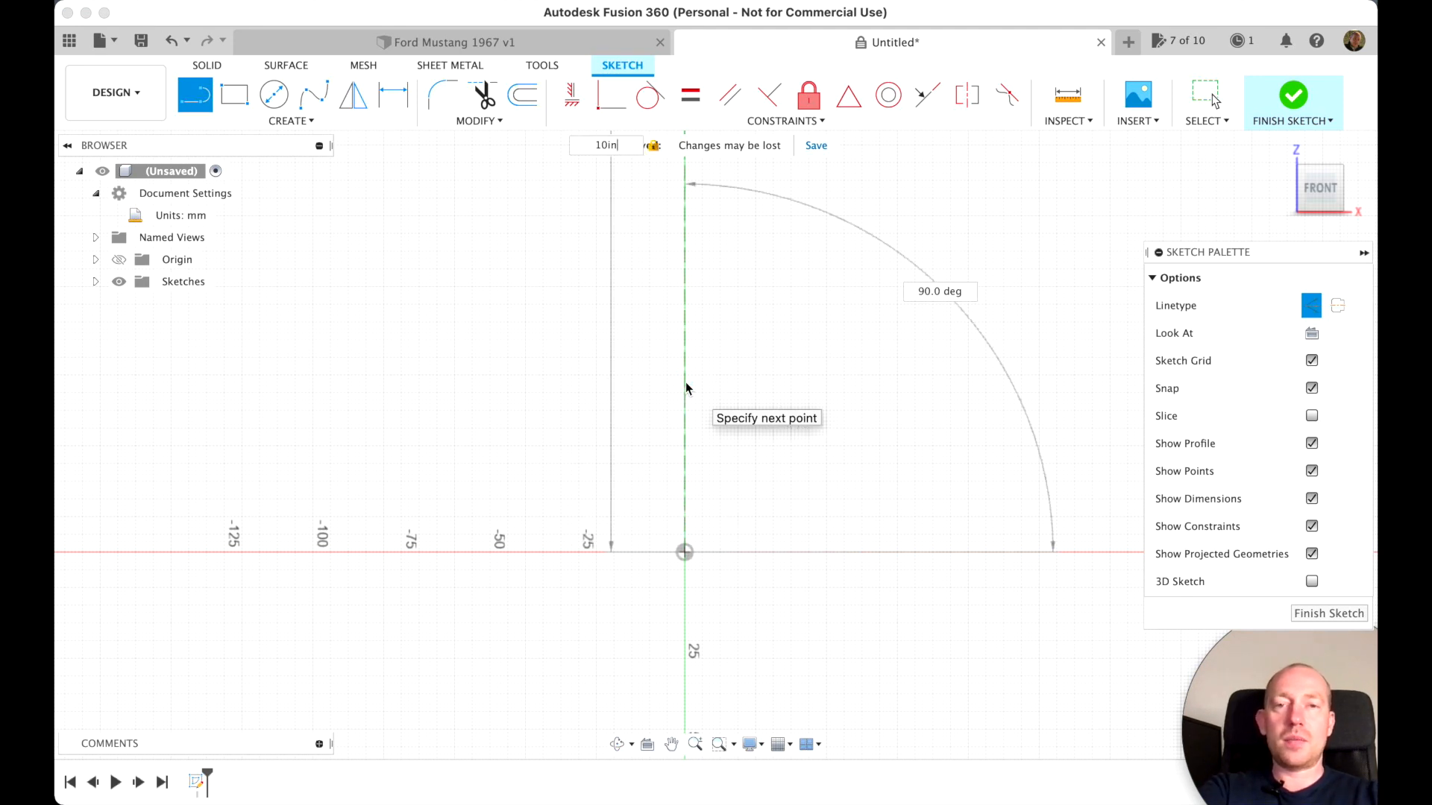
key("Return")
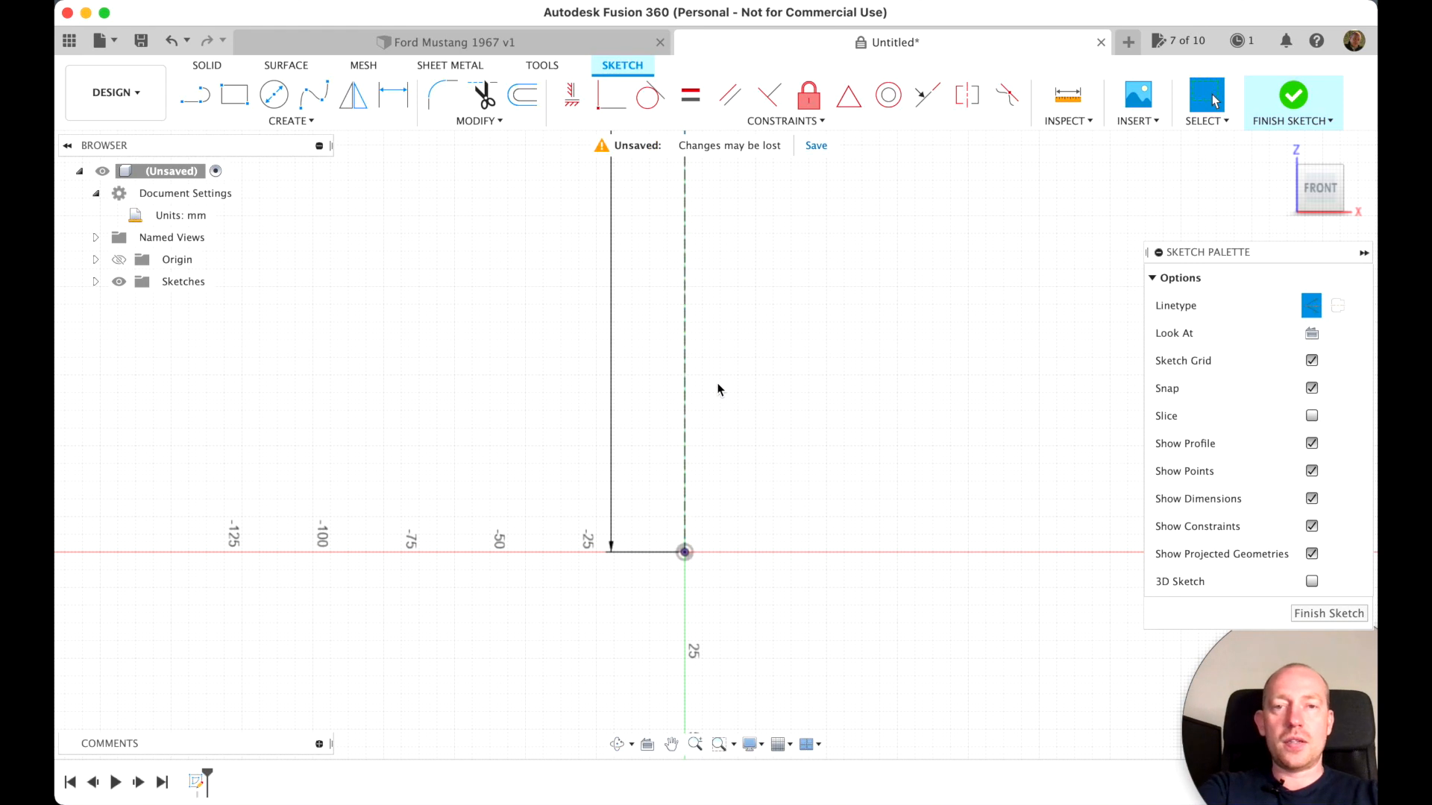
Draw a horizontal construction line 255 mm long, passing through the upper end of the vertical construction line
scroll(725, 397, "down", 5)
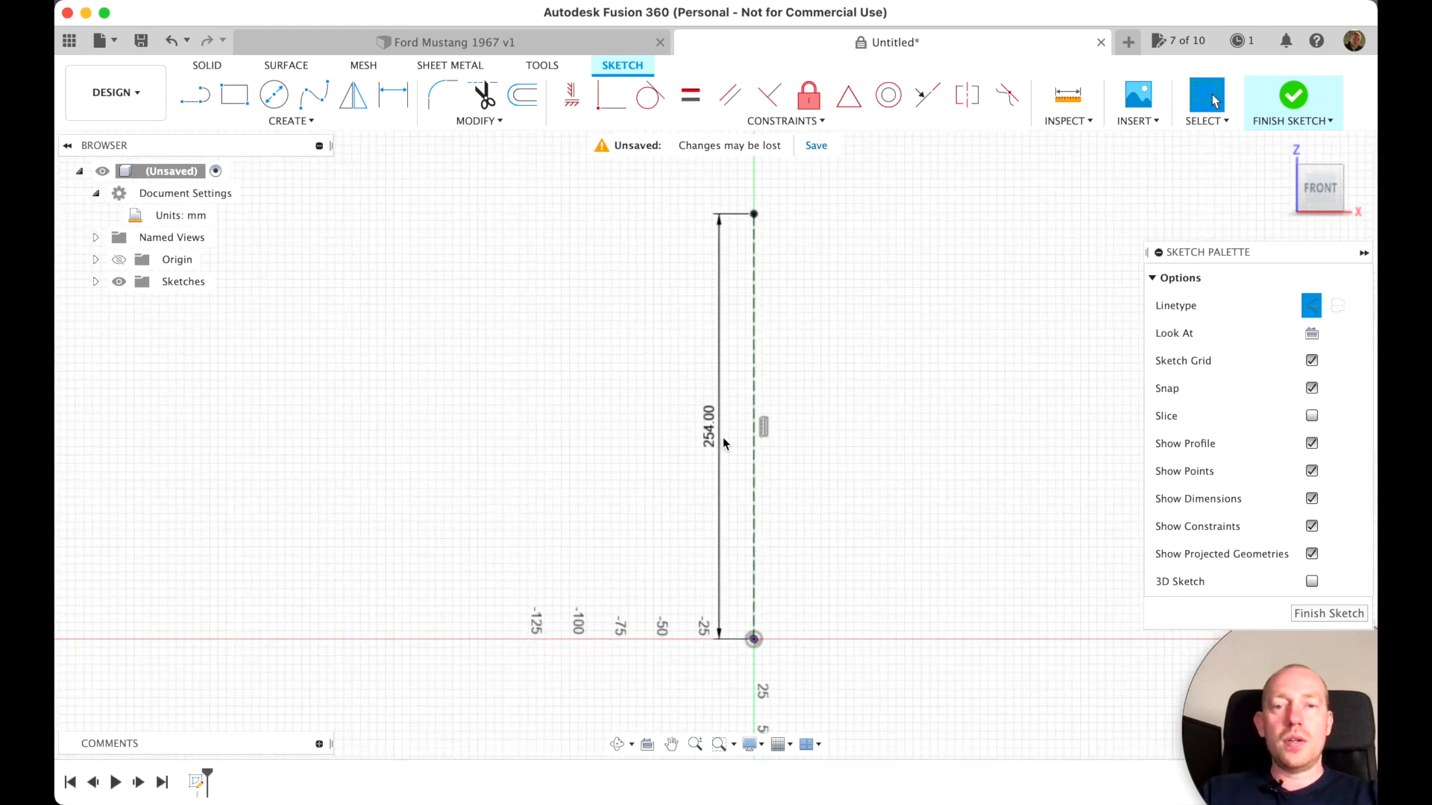
left_click(754, 640)
left_click(754, 224)
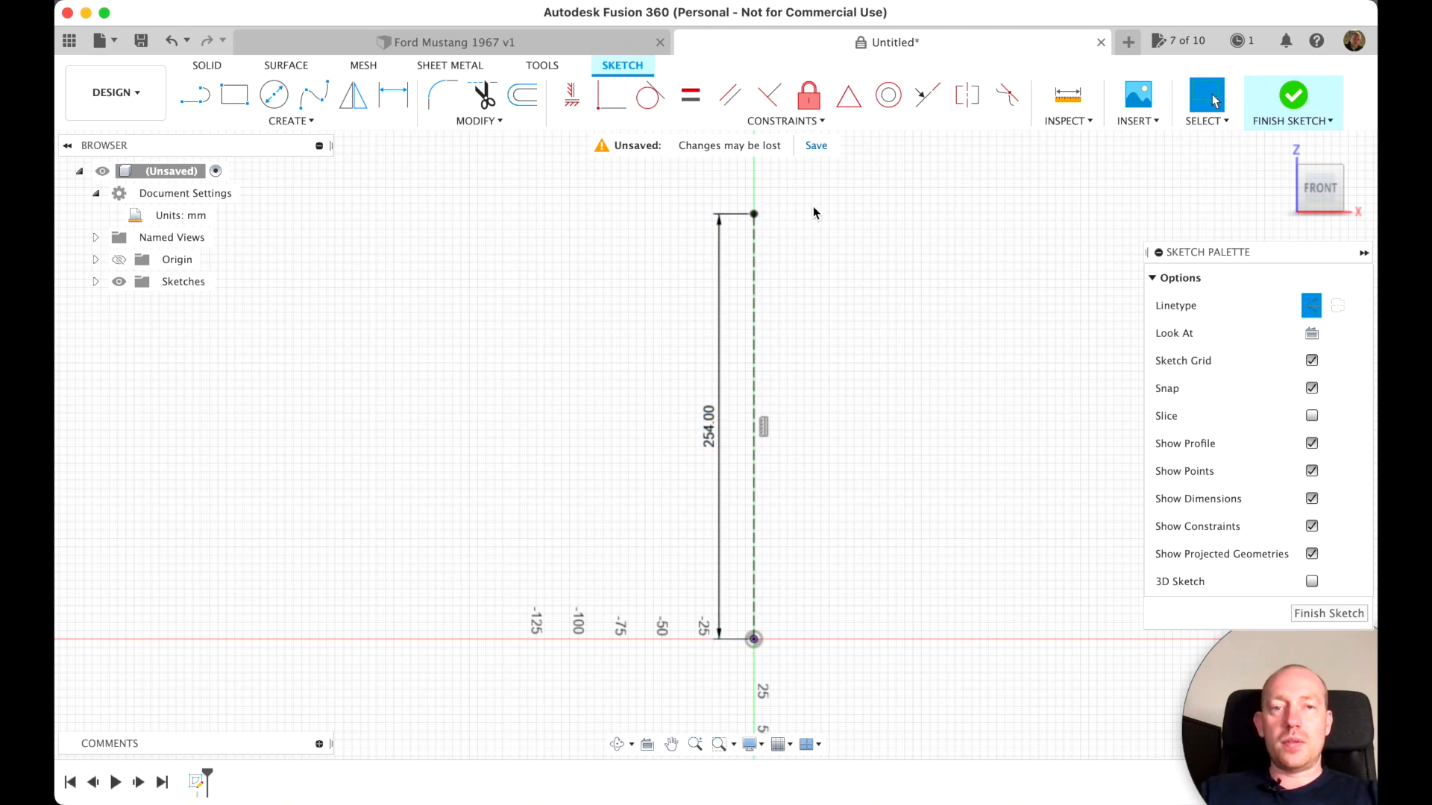
left_click(195, 102)
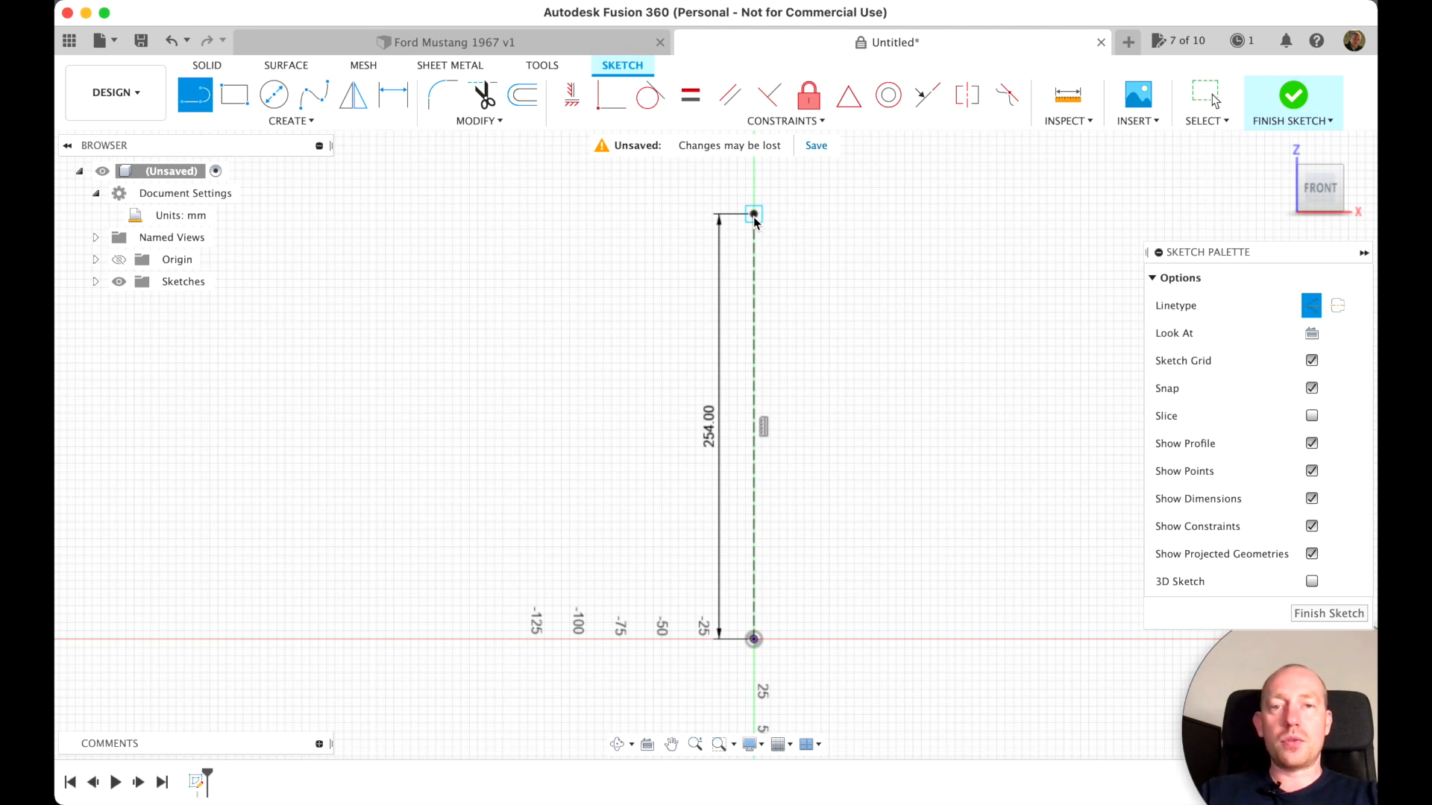
left_click(754, 214)
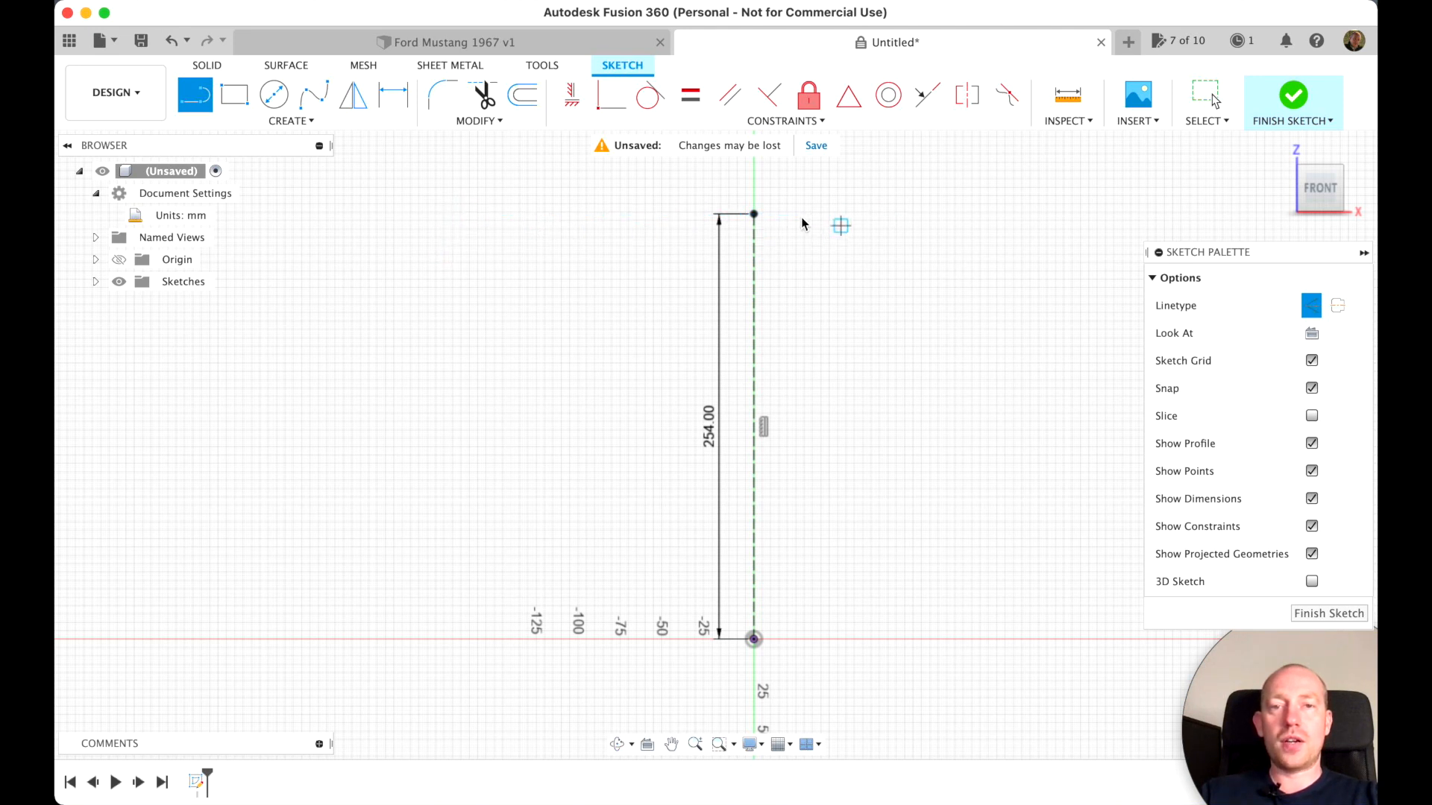
left_click(472, 214)
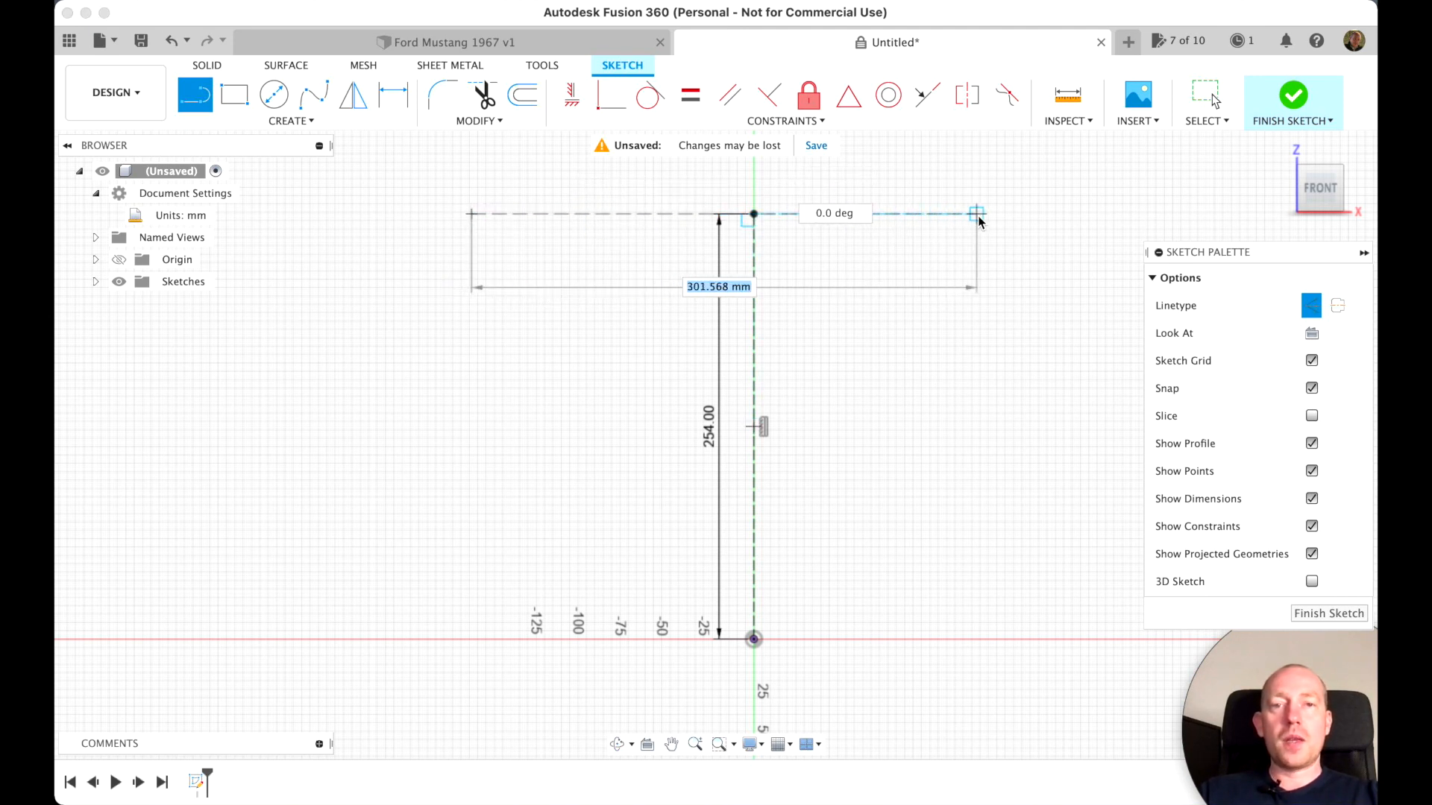
type("255")
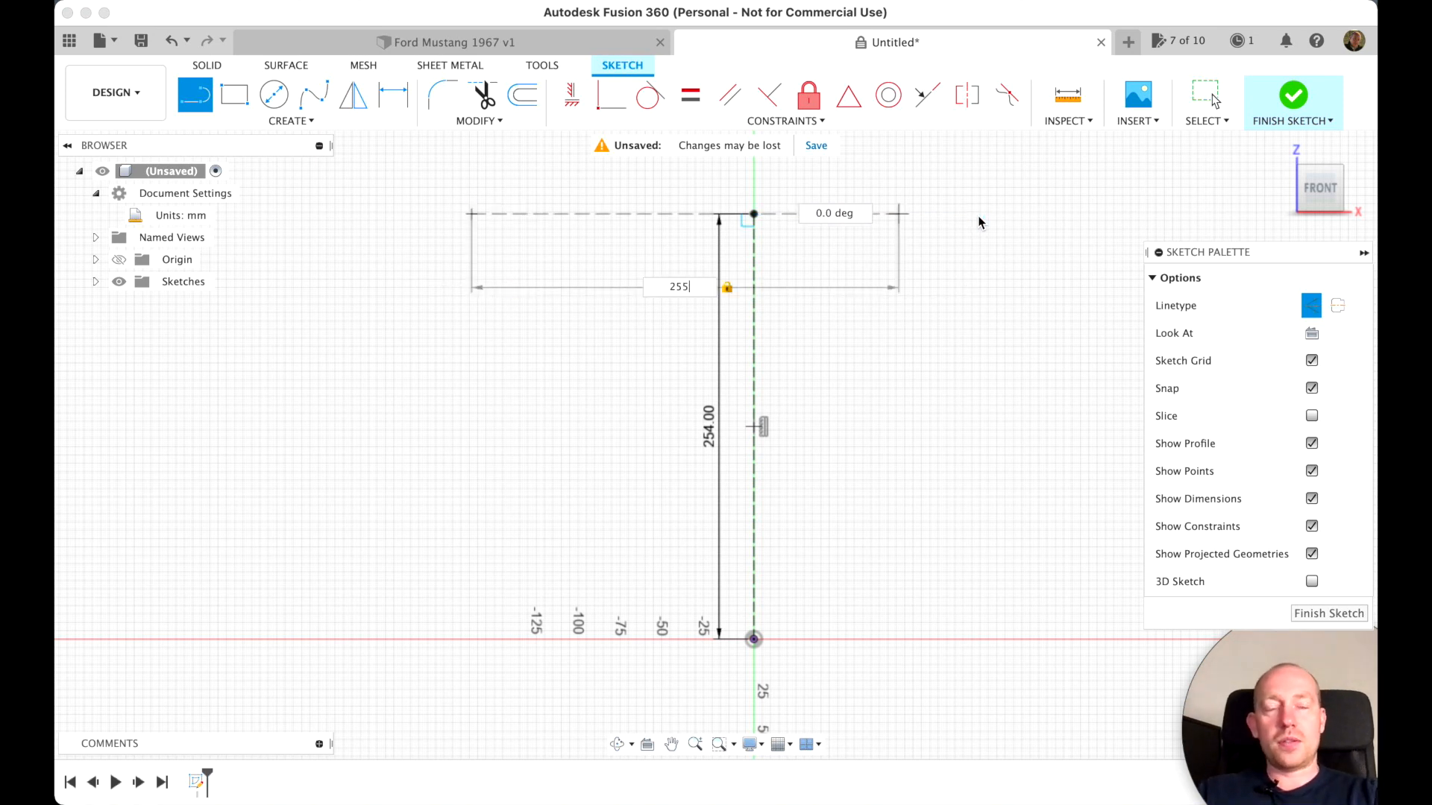
key("Return")
key("Escape")
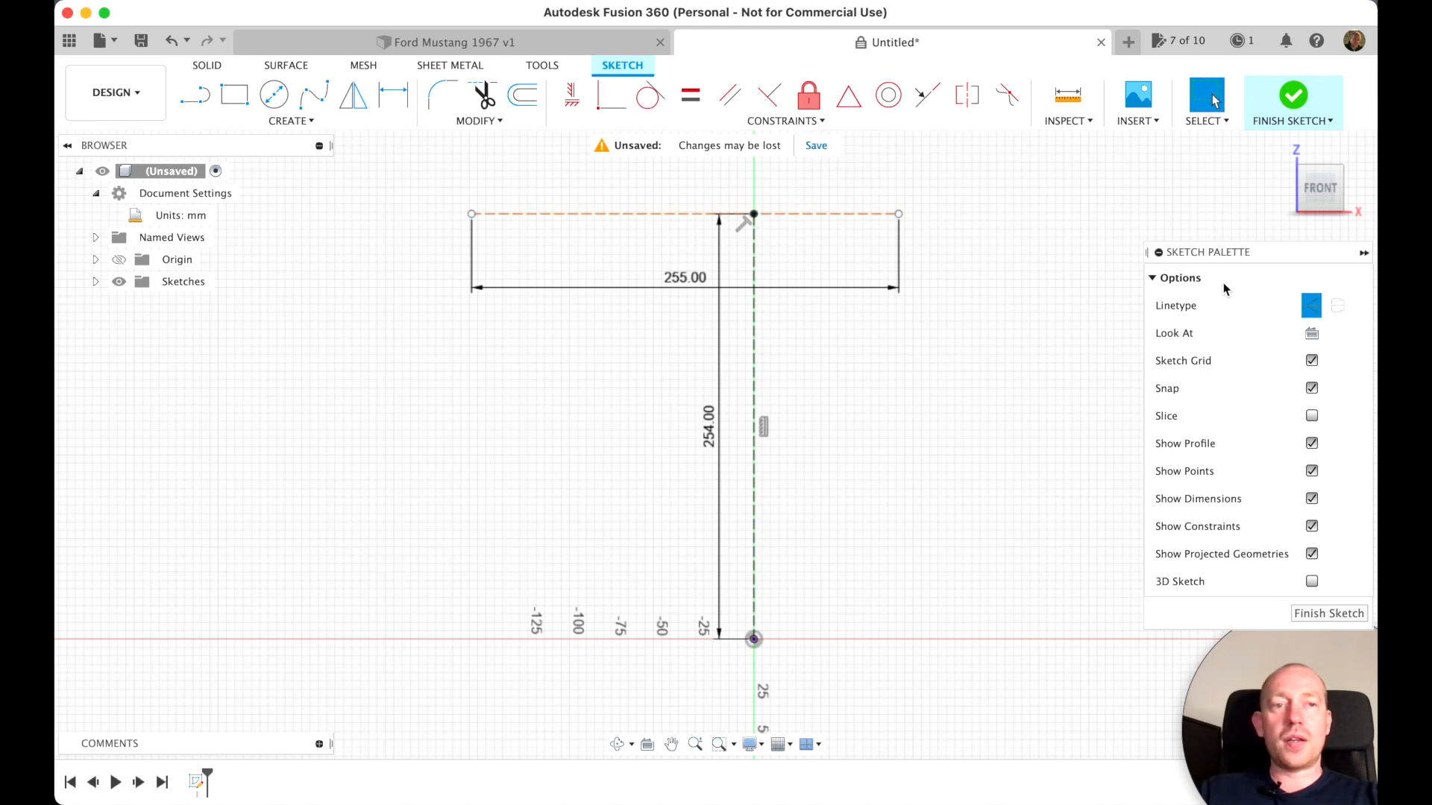
Centre the horizontal construction line on the vertical line's upper endpoint with a Midpoint constraint
left_click(847, 95)
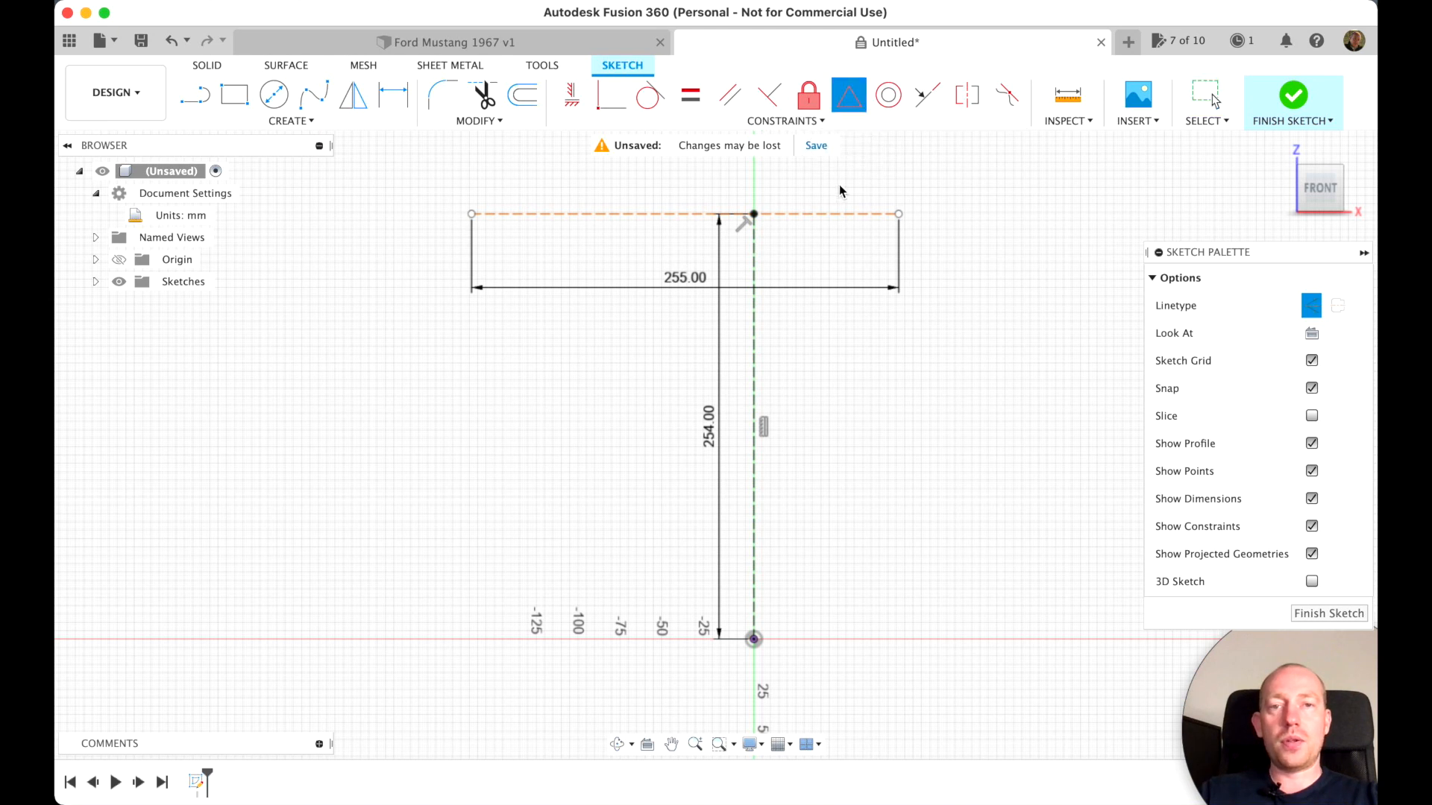
left_click(834, 216)
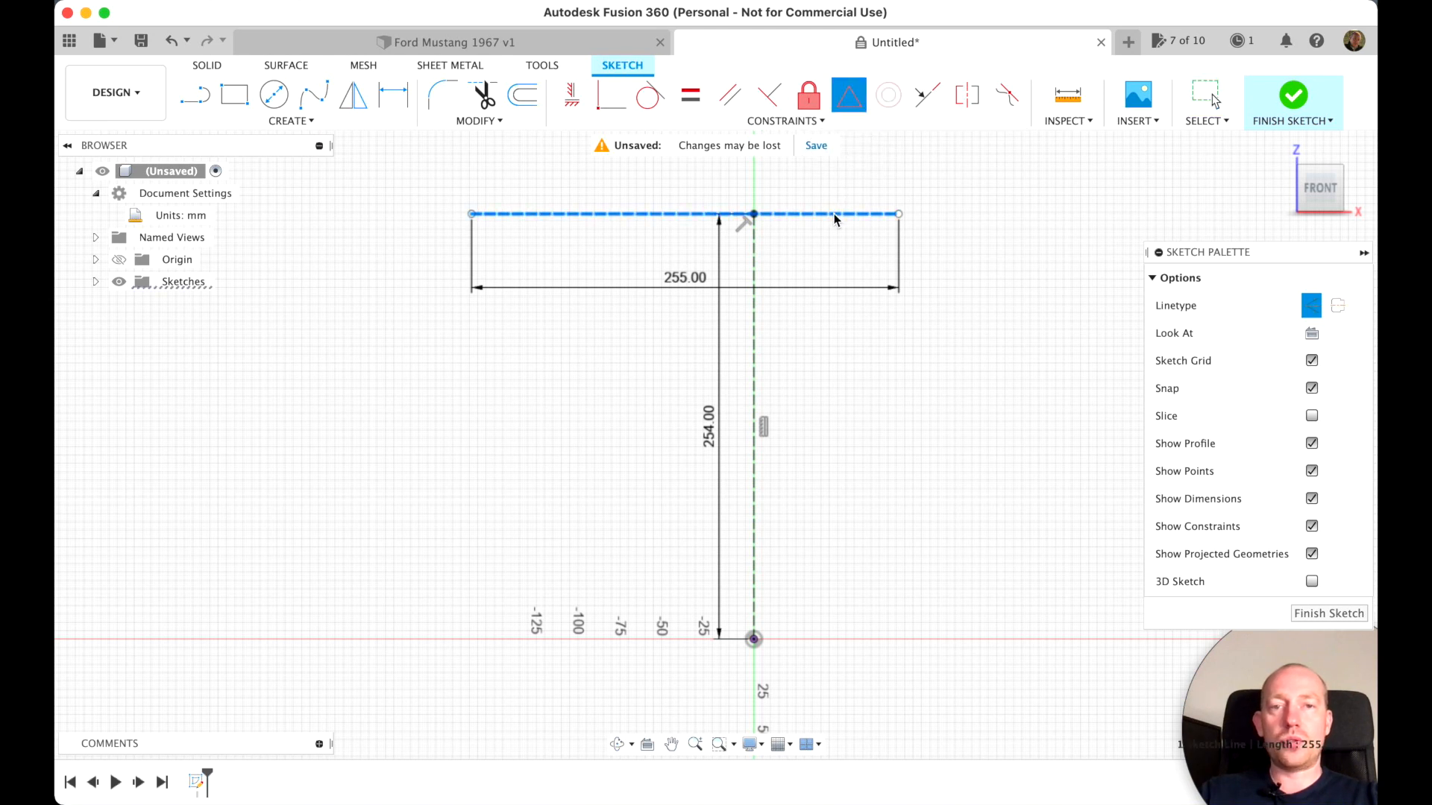
left_click(754, 216)
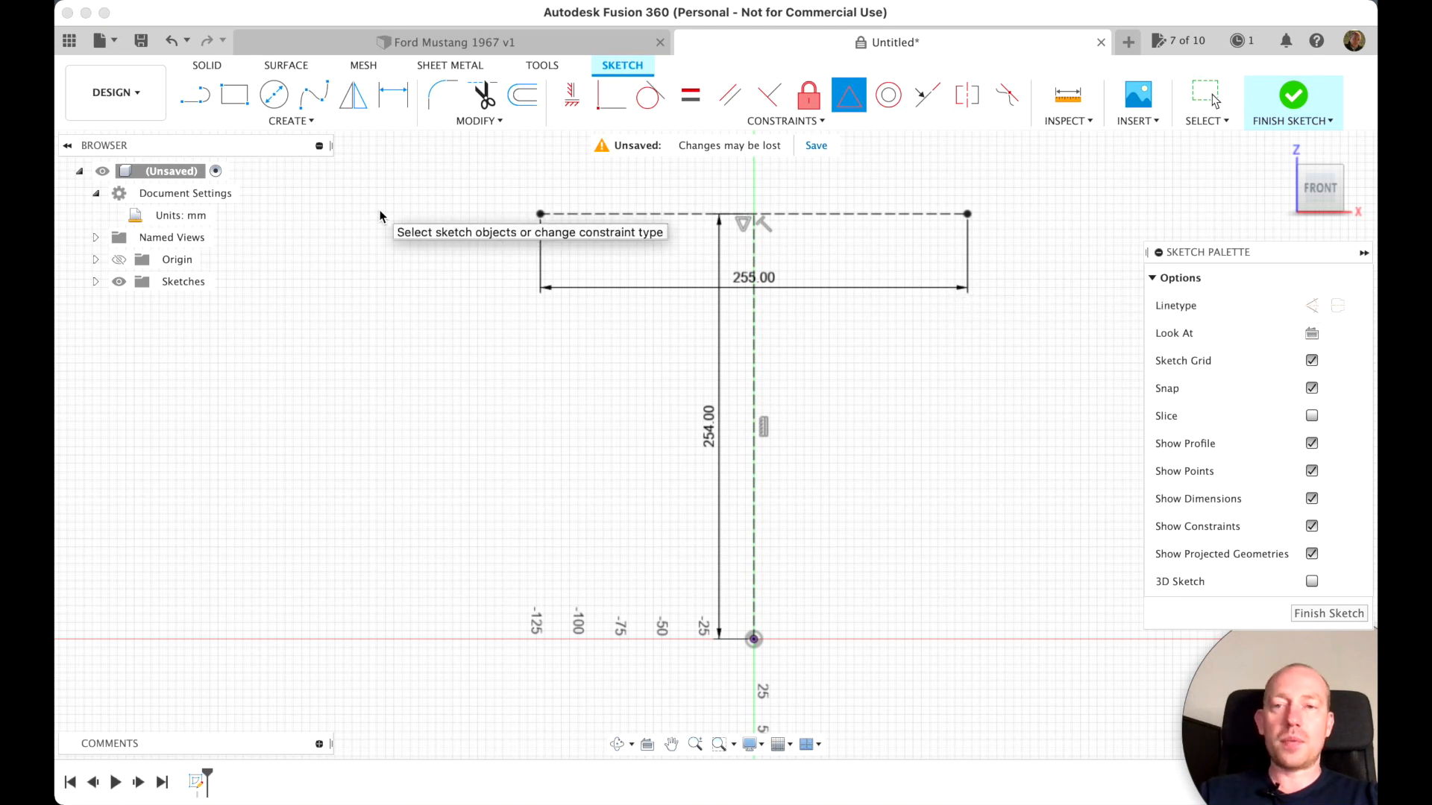
Draw a 10 mm solid line inward from the right end of the horizontal construction line, lying along it
left_click(196, 94)
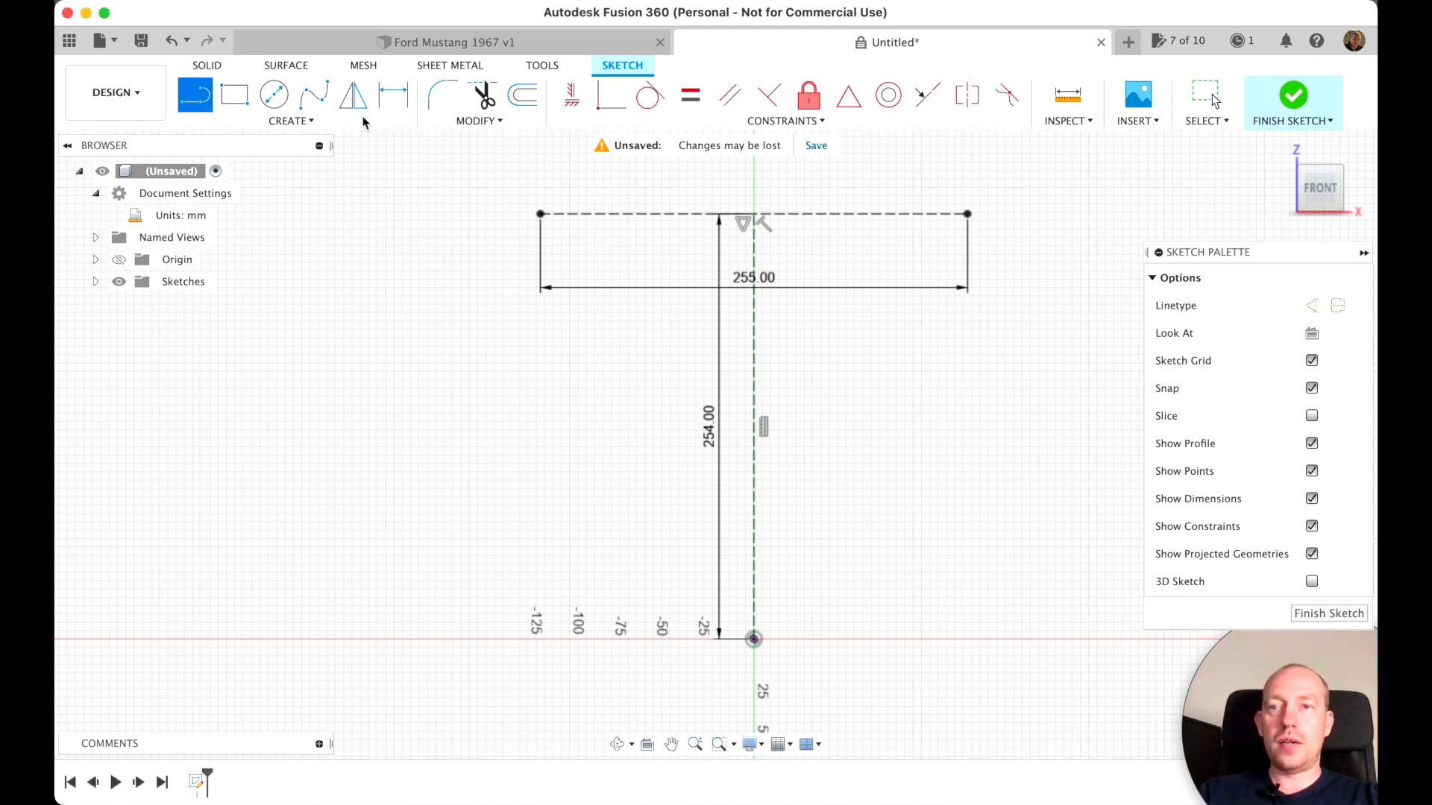
scroll(857, 334, "up", 3)
scroll(857, 336, "up", 5)
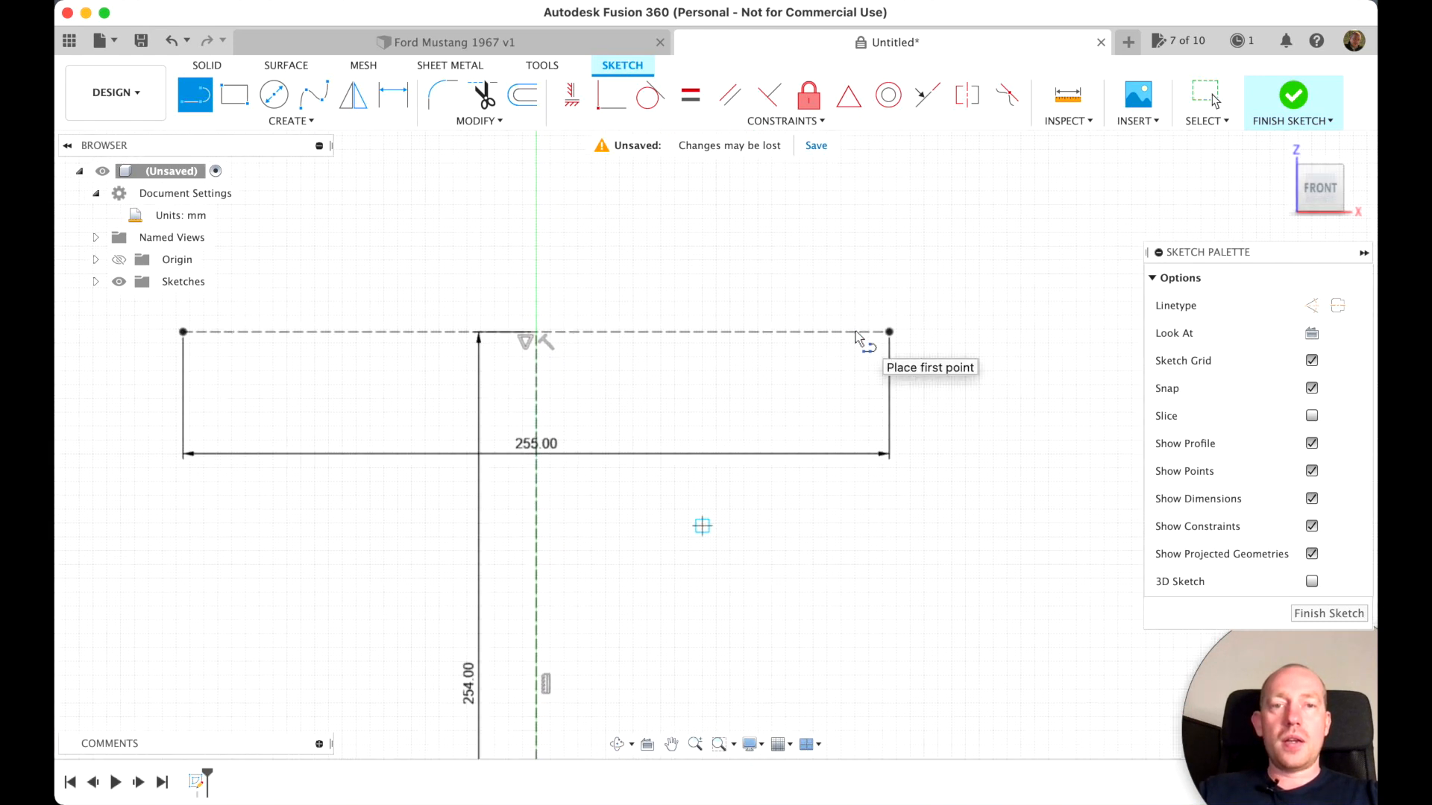
scroll(857, 336, "left", 5)
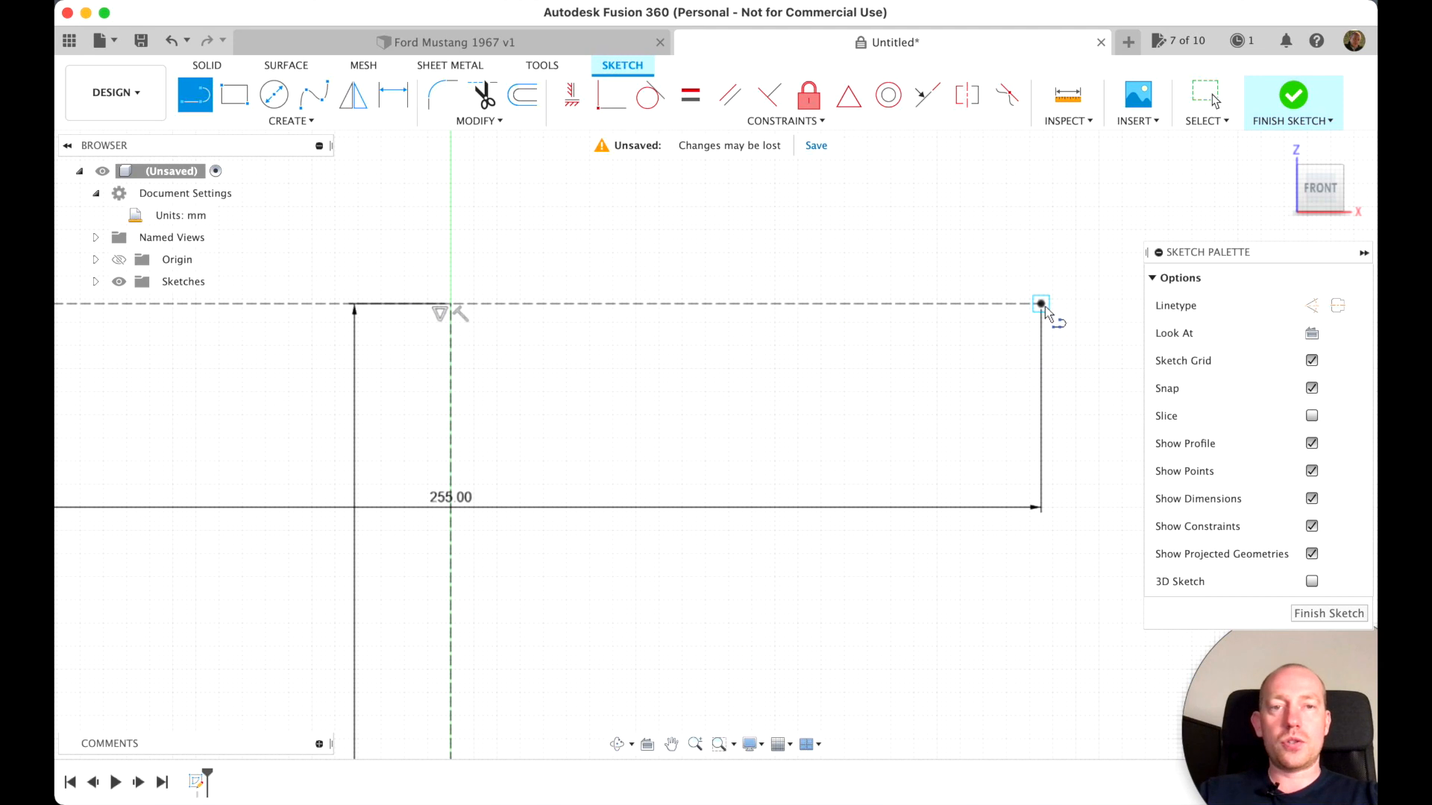
left_click(1043, 305)
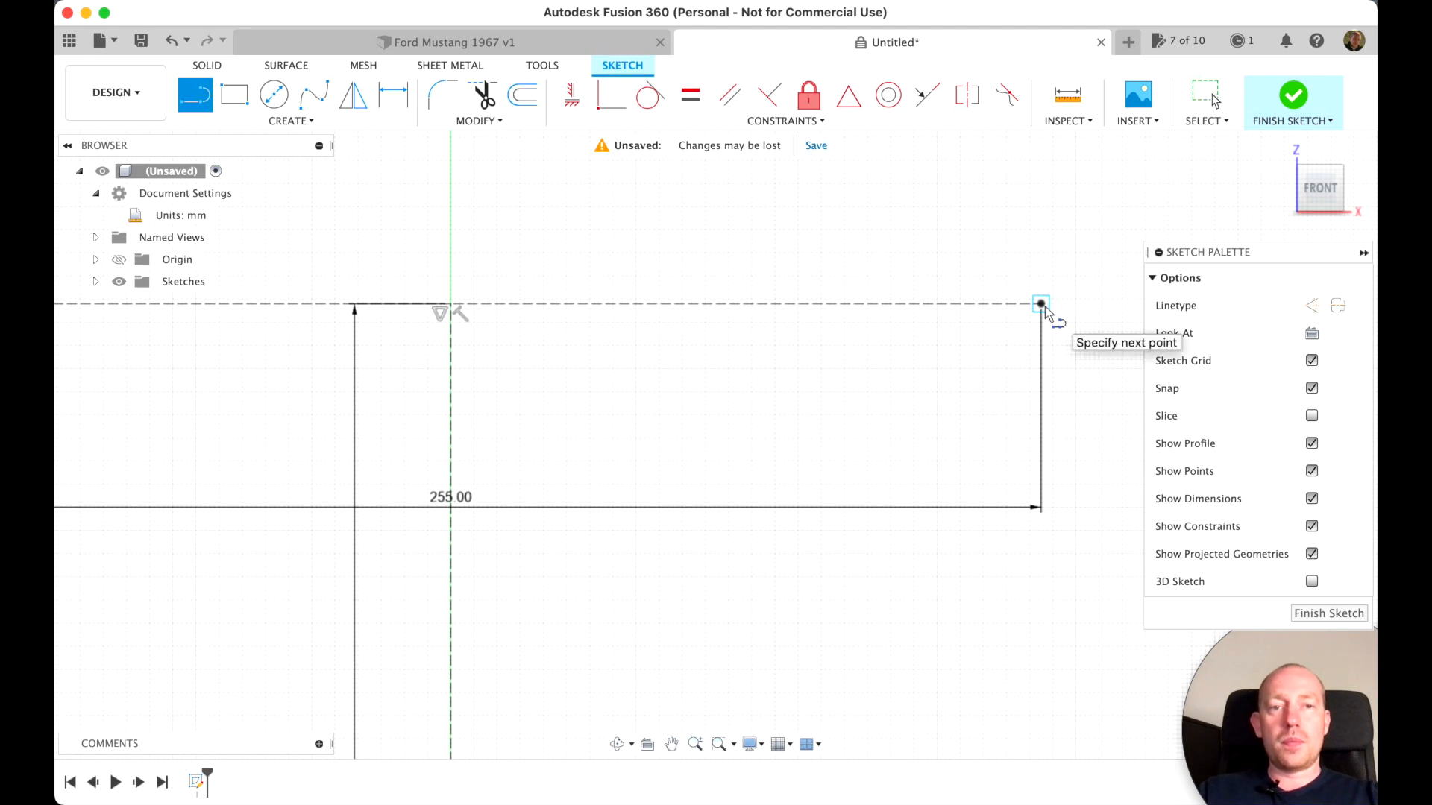
type("10")
key("Tab")
key("Return")
key("Escape")
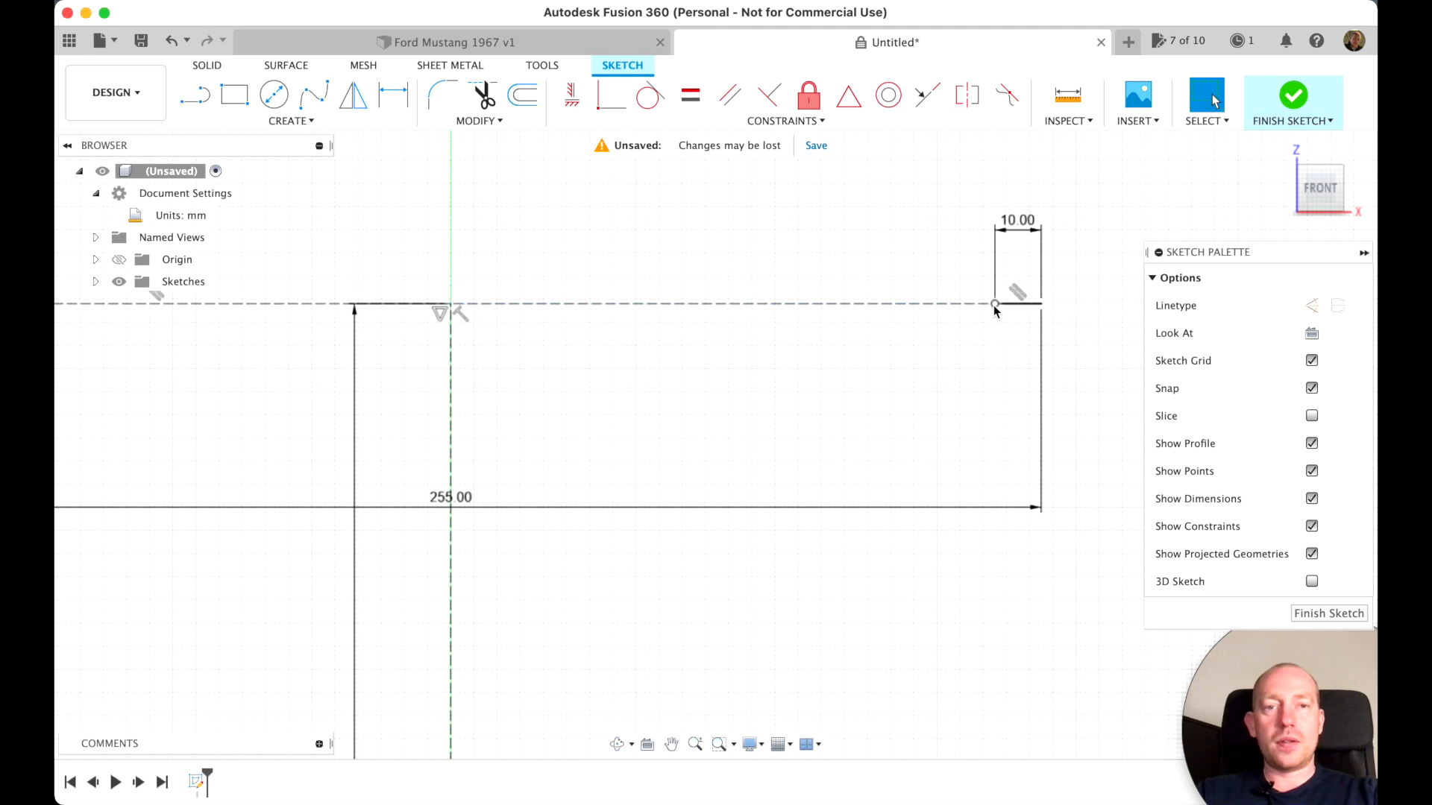
Continue from the short line's inner end with a profile stepping down twice, its middle flat about 67 mm long, ending on the vertical construction line
key("l")
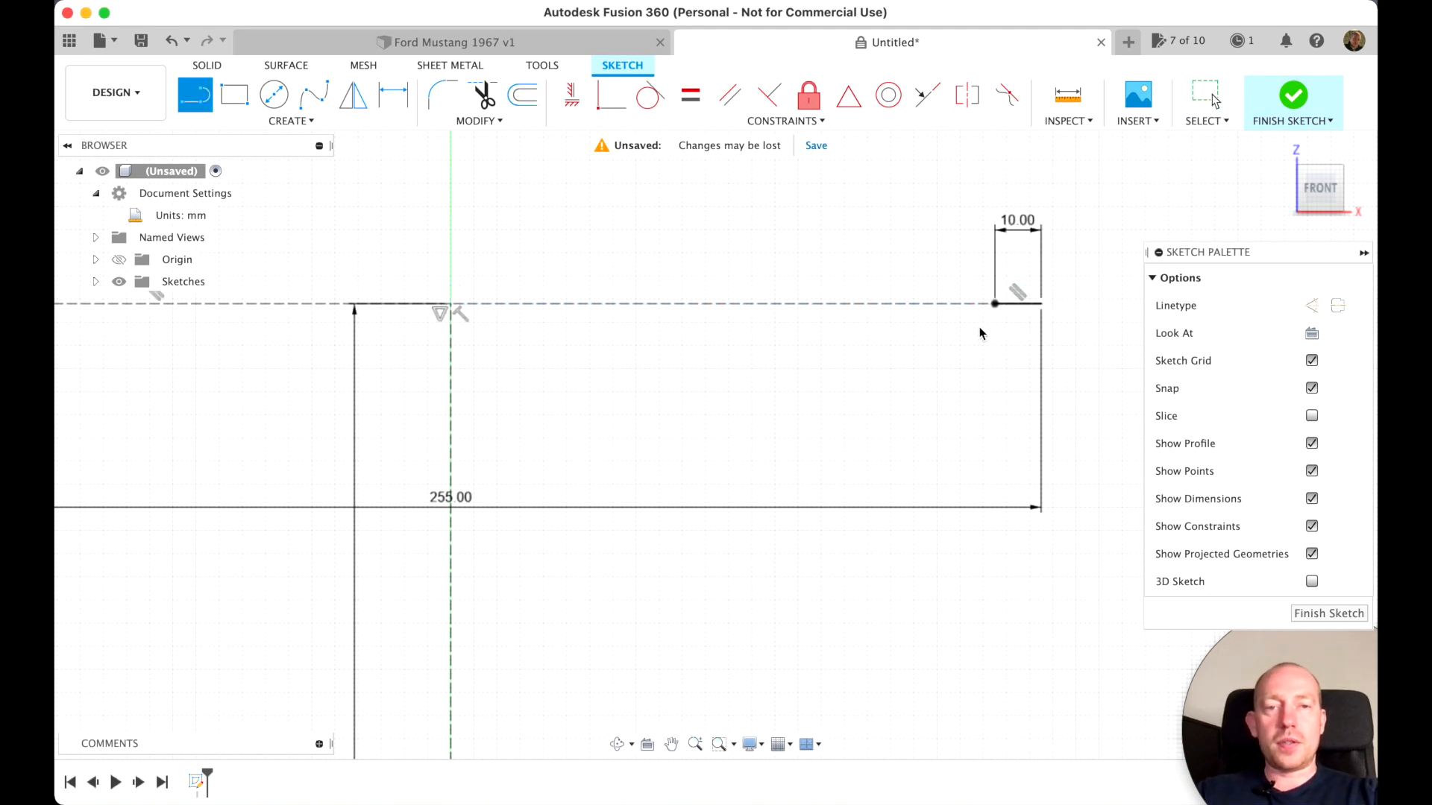
left_click(994, 305)
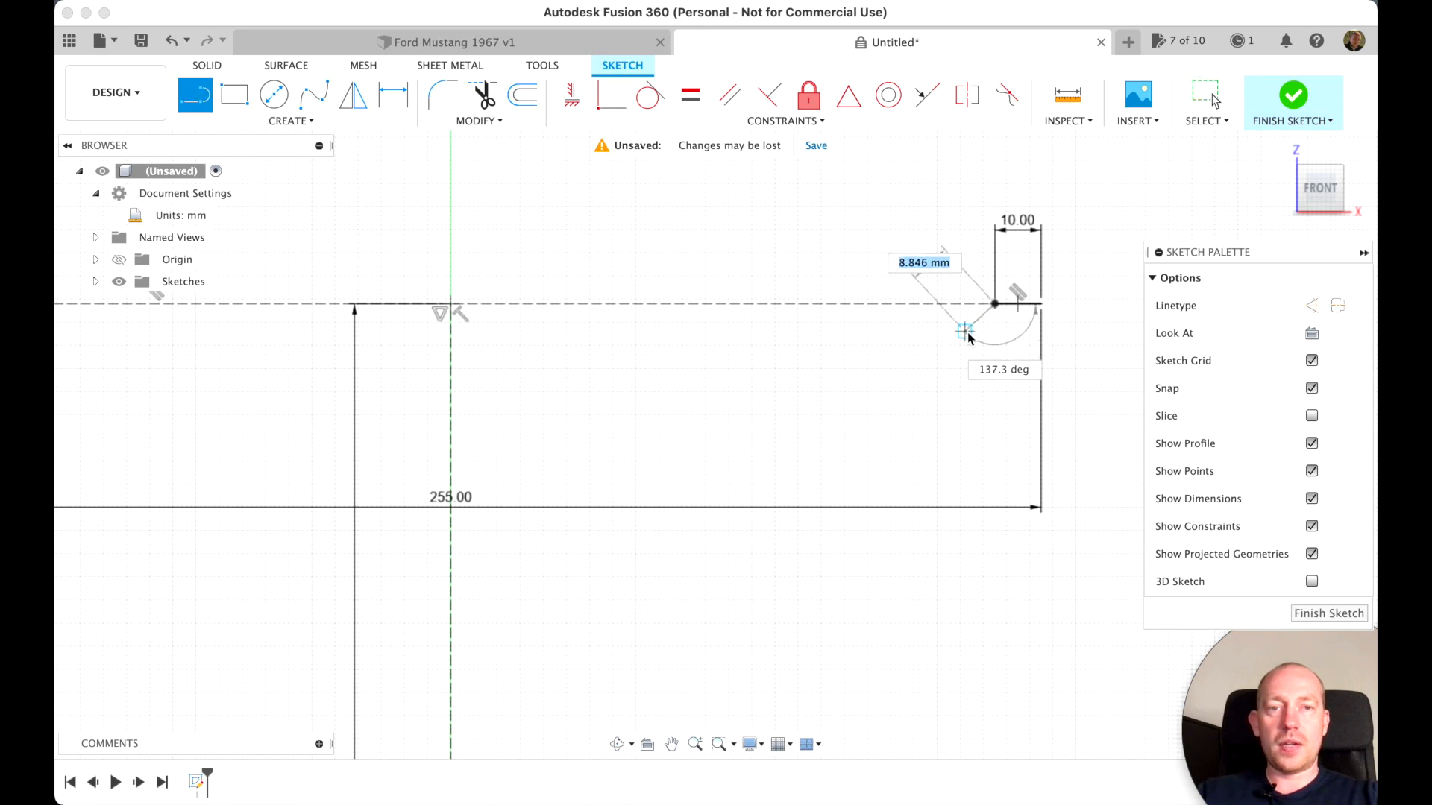
left_click(965, 333)
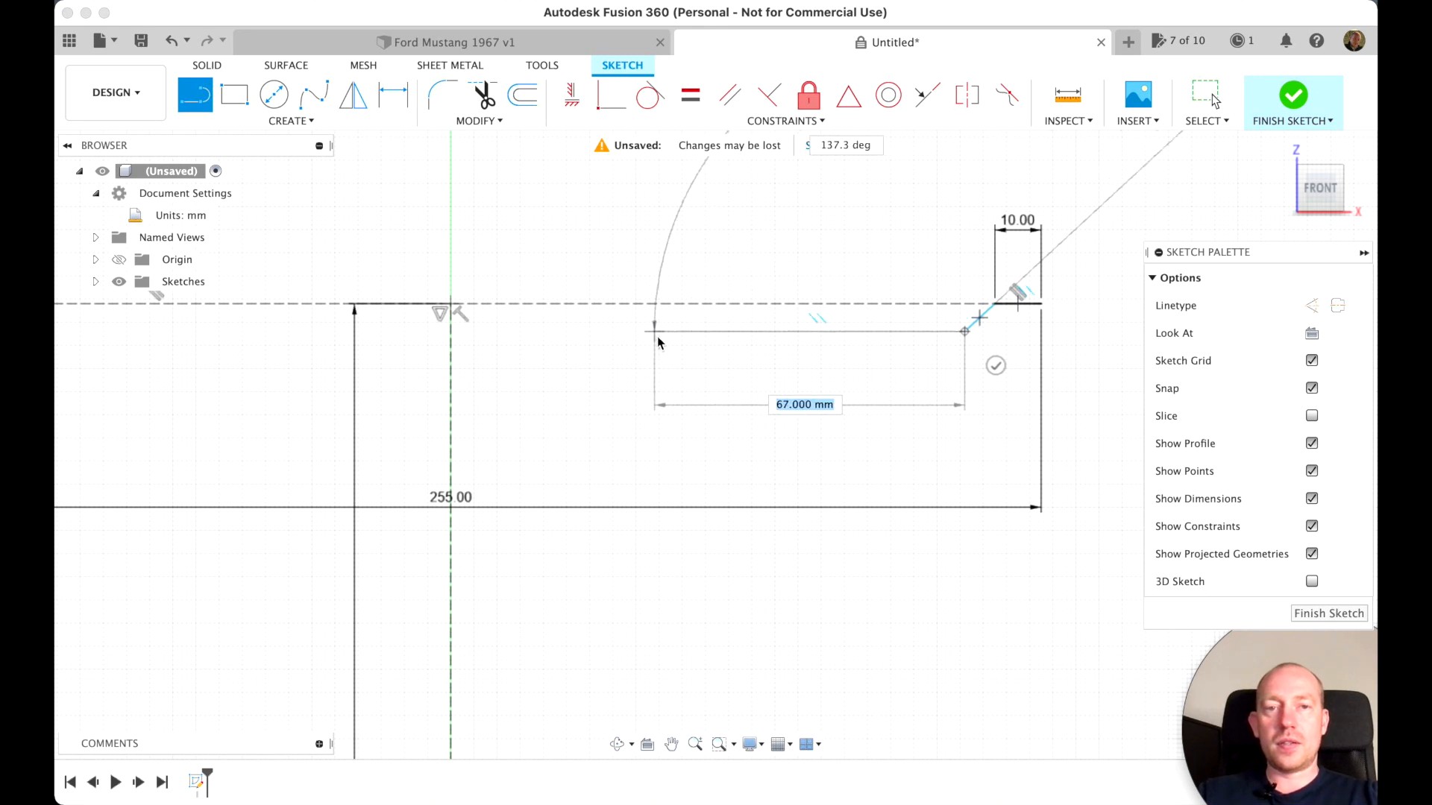
left_click(656, 337)
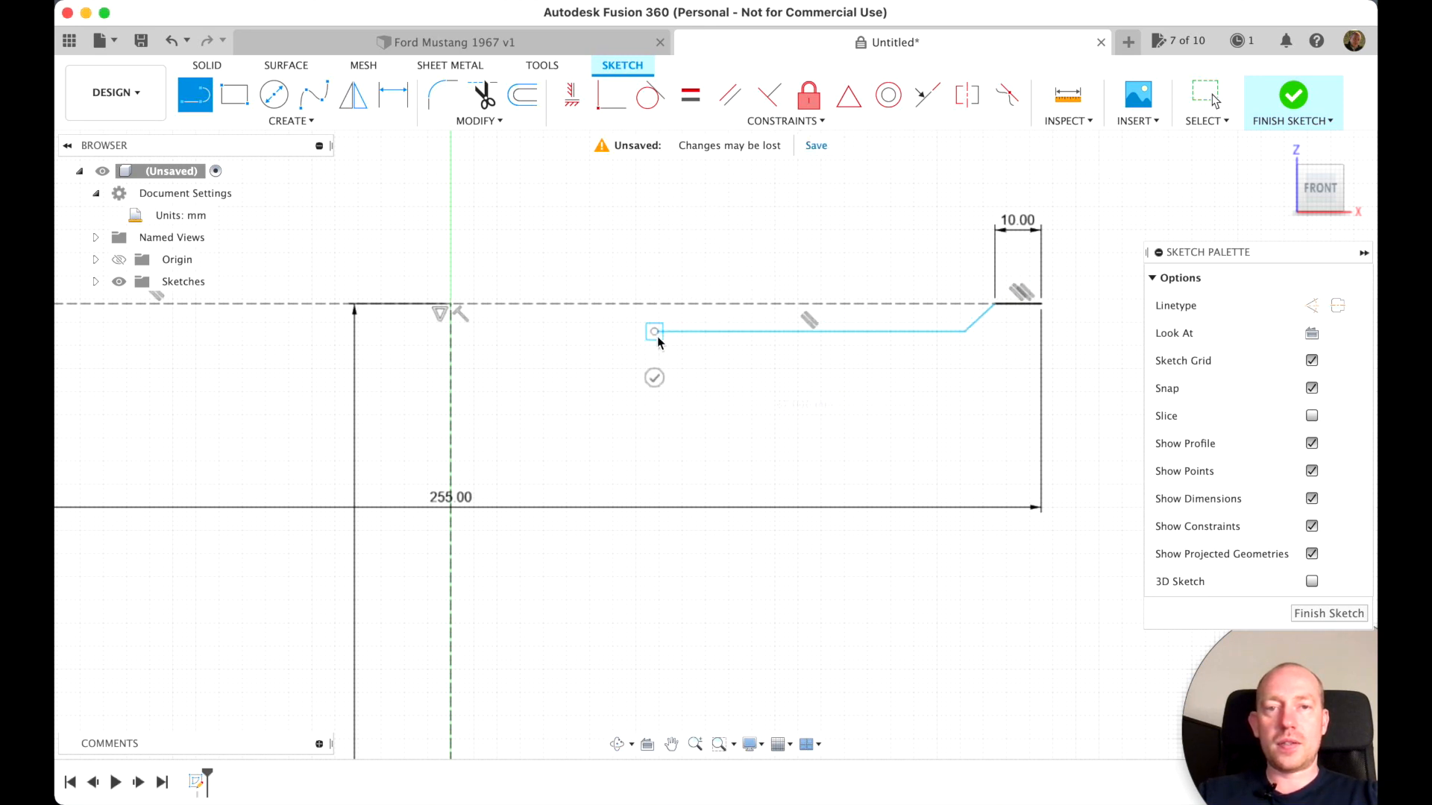
left_click(616, 350)
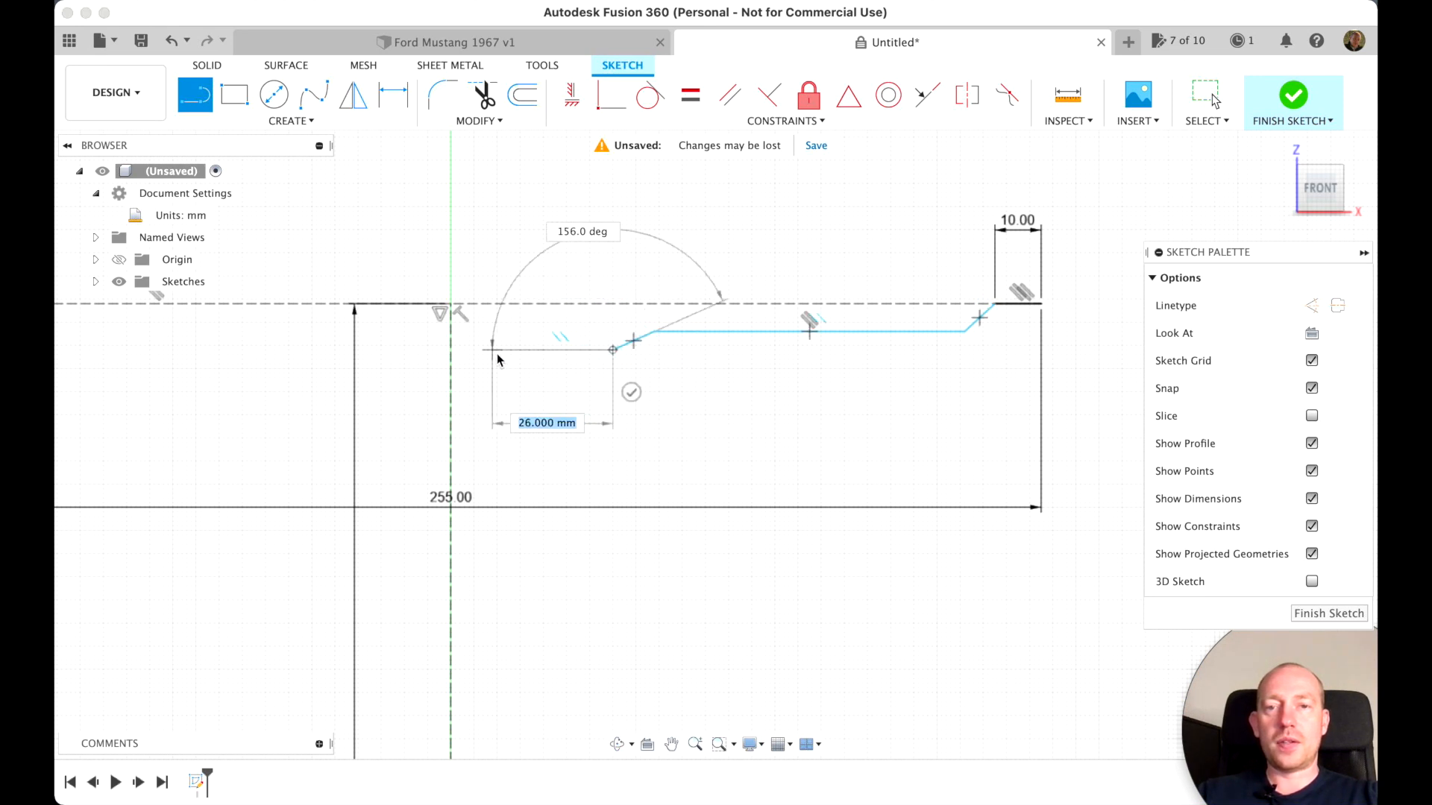
double_click(447, 359)
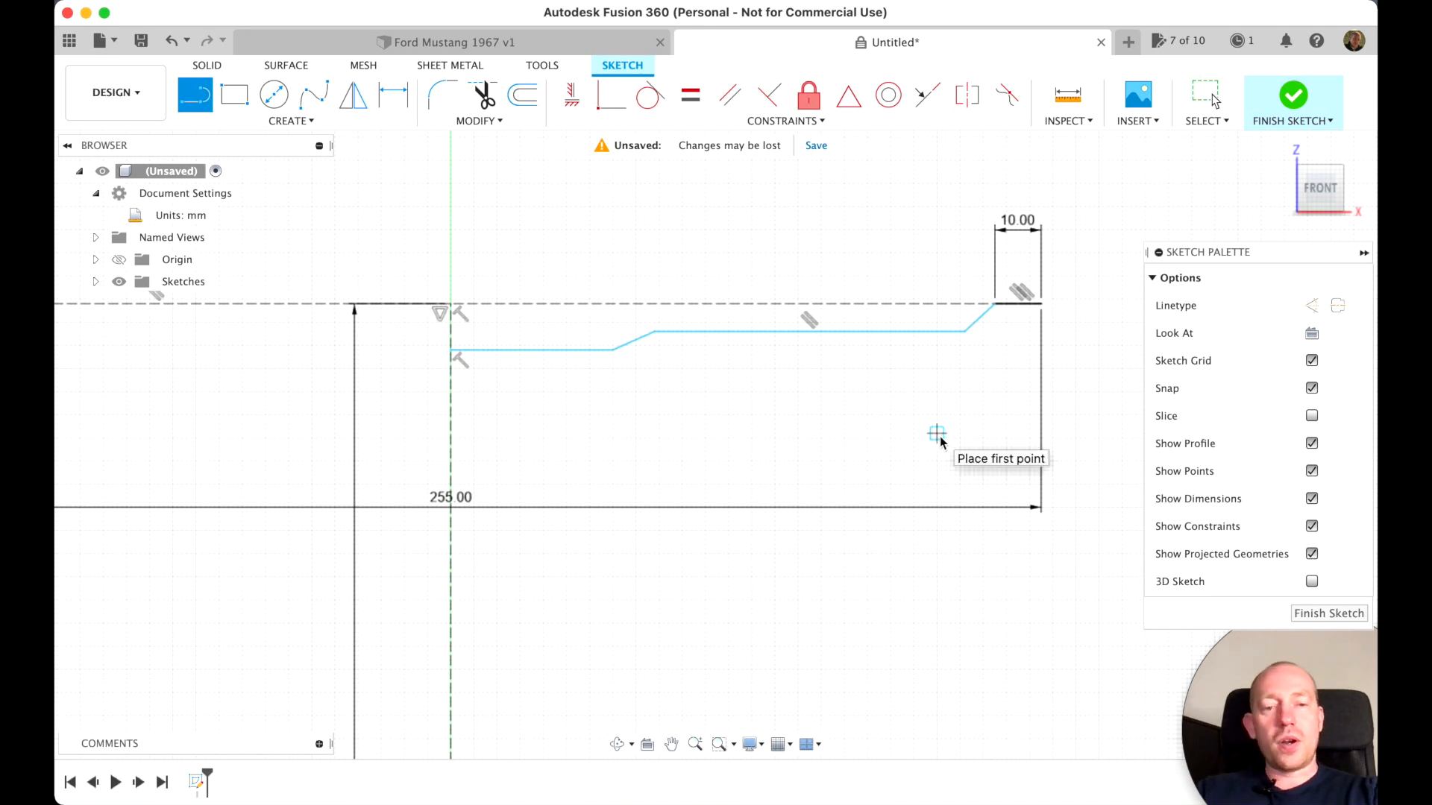
Offset the whole stepped line chain 10 mm downward
key("o")
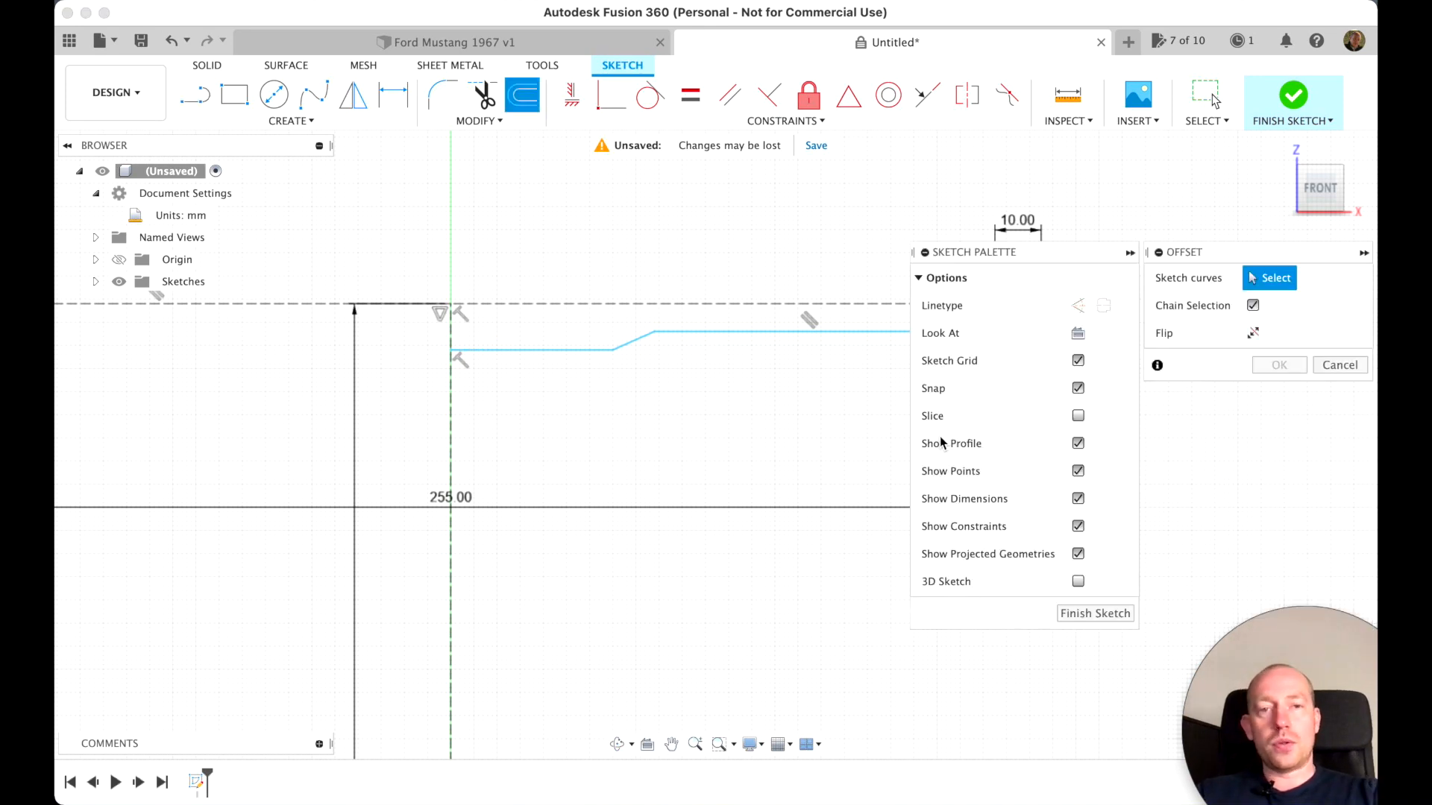
scroll(835, 449, "right", 5)
scroll(835, 449, "up", 2)
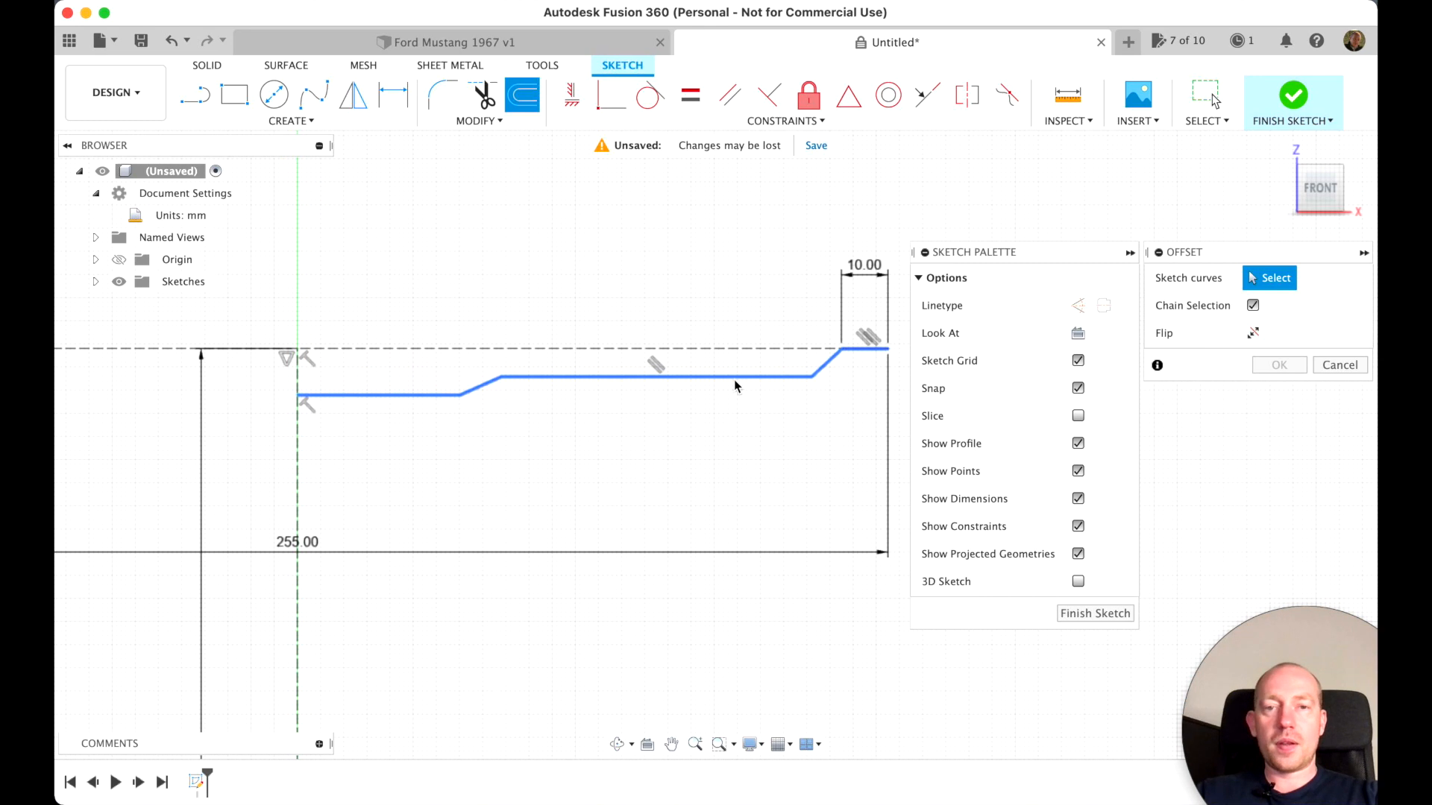
left_click(734, 378)
left_click_drag(735, 382, 747, 428)
type("10")
key("Return")
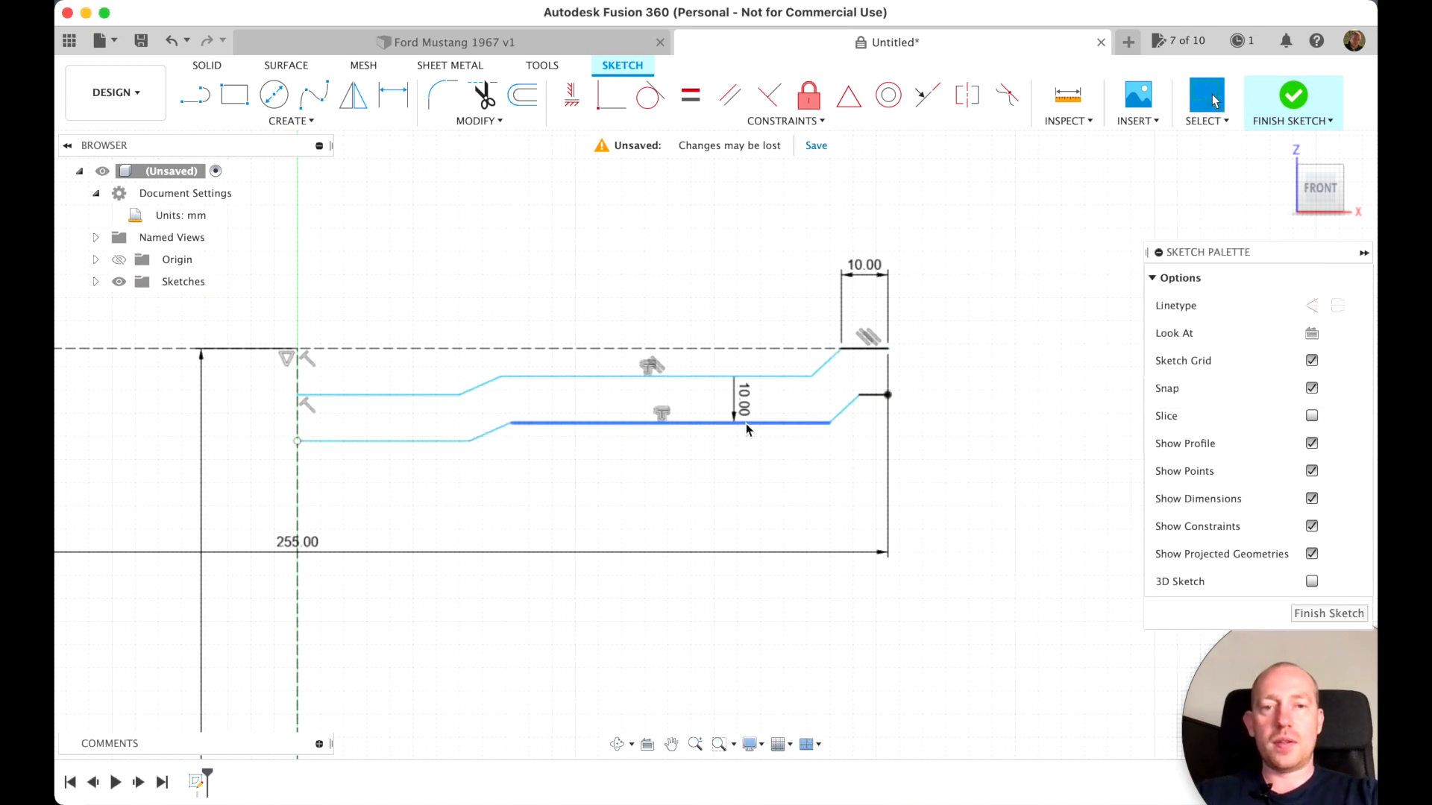
Mirror both stepped line chains, upper and offset, across the vertical construction line
scroll(998, 556, "down", 5)
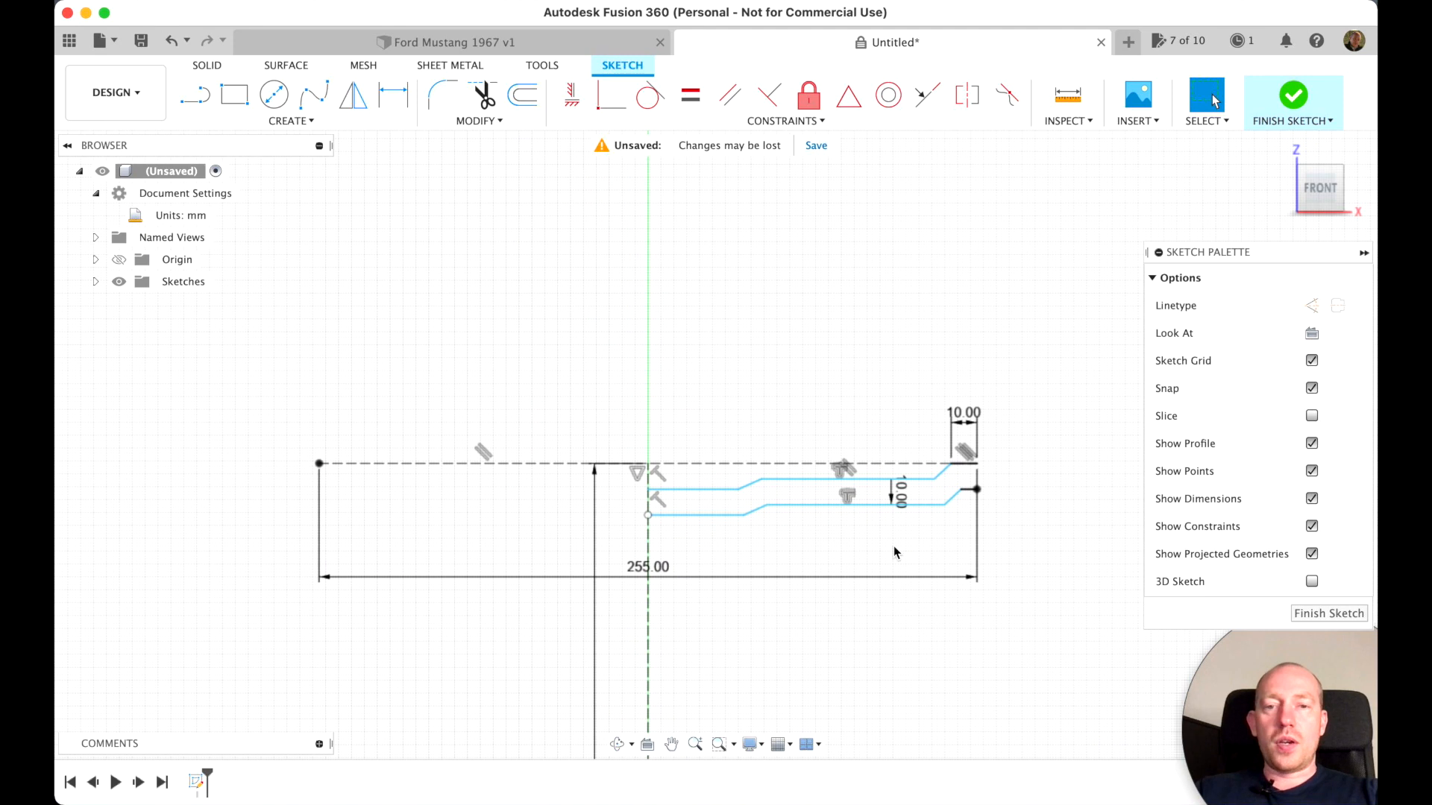
scroll(893, 545, "up", 3)
left_click(360, 103)
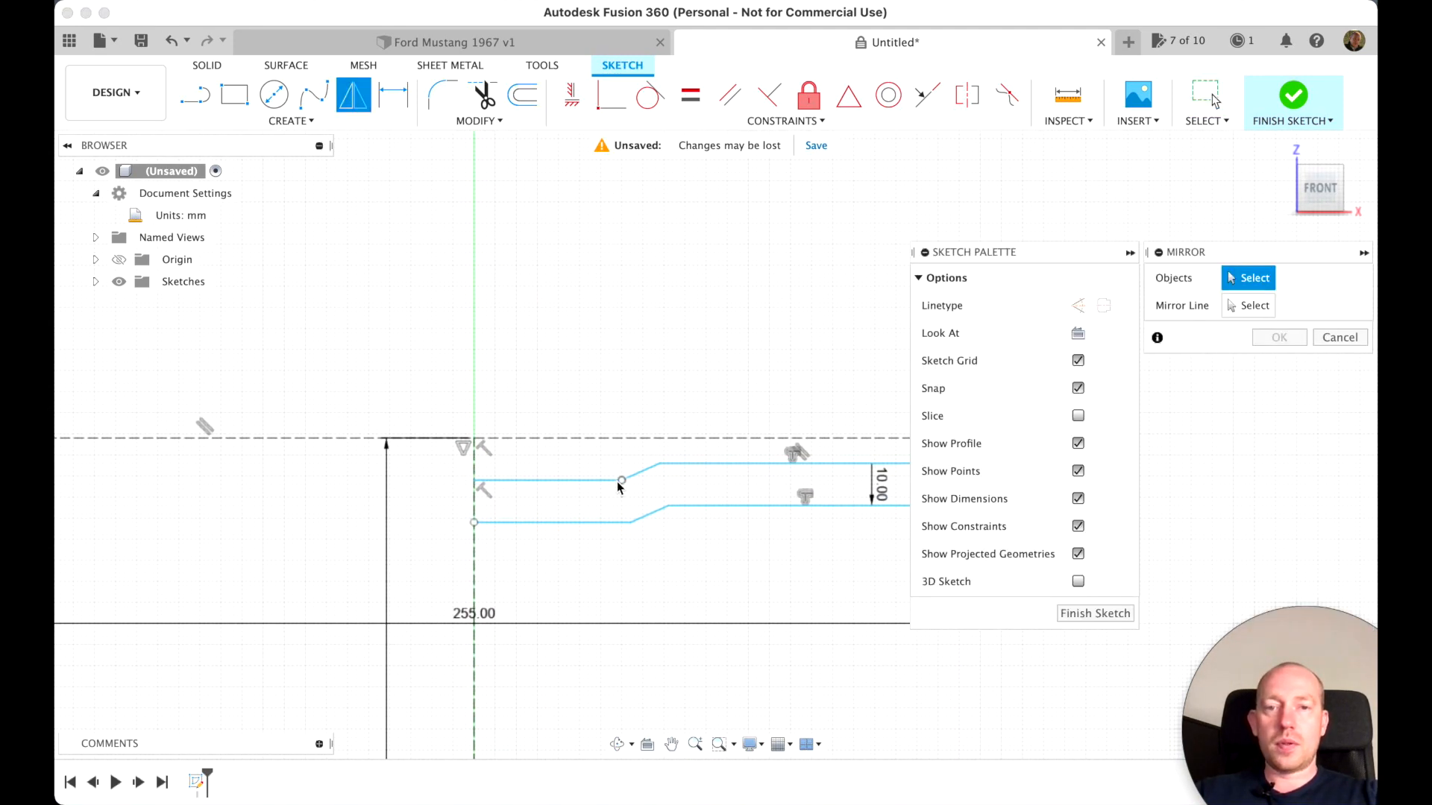
double_click(581, 482)
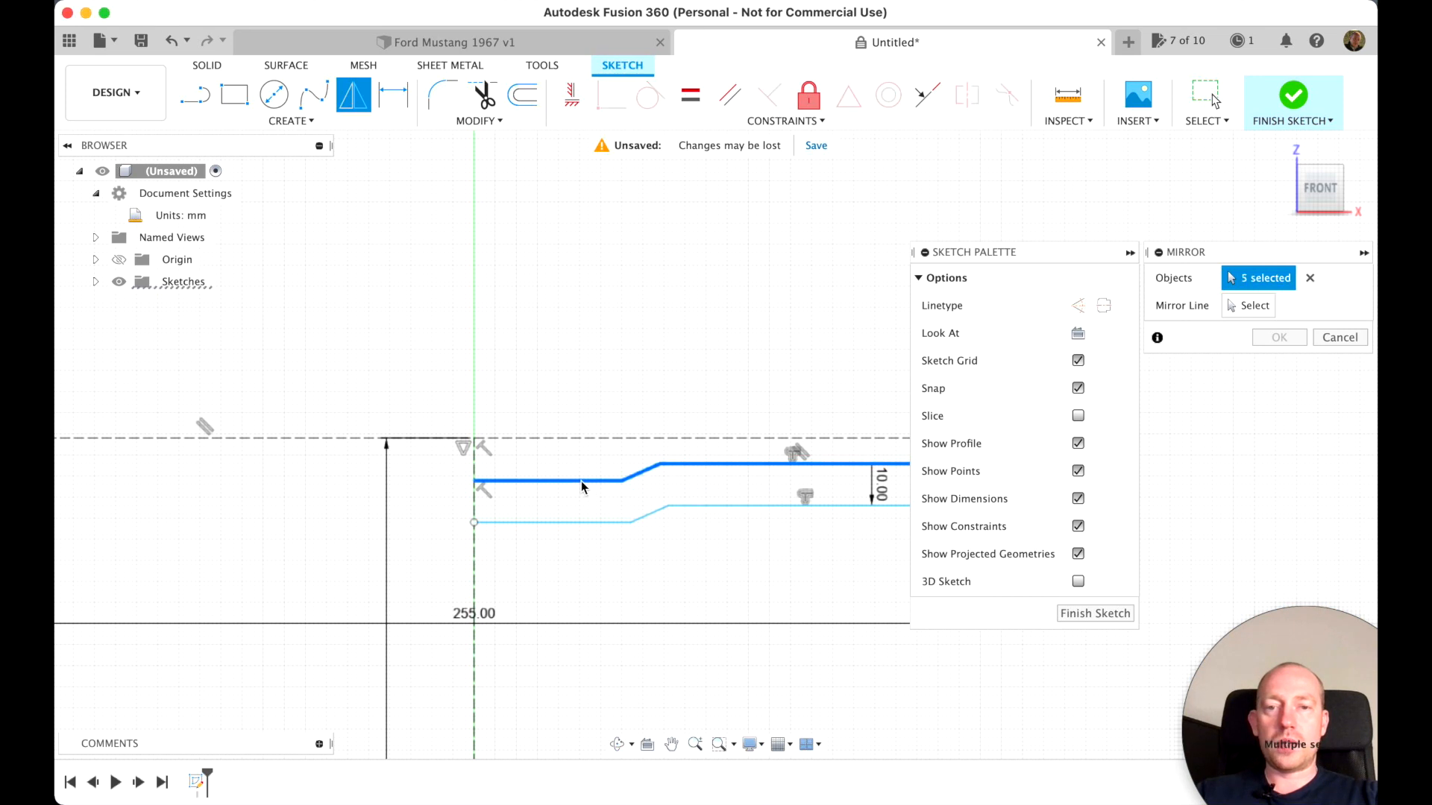
double_click(580, 522)
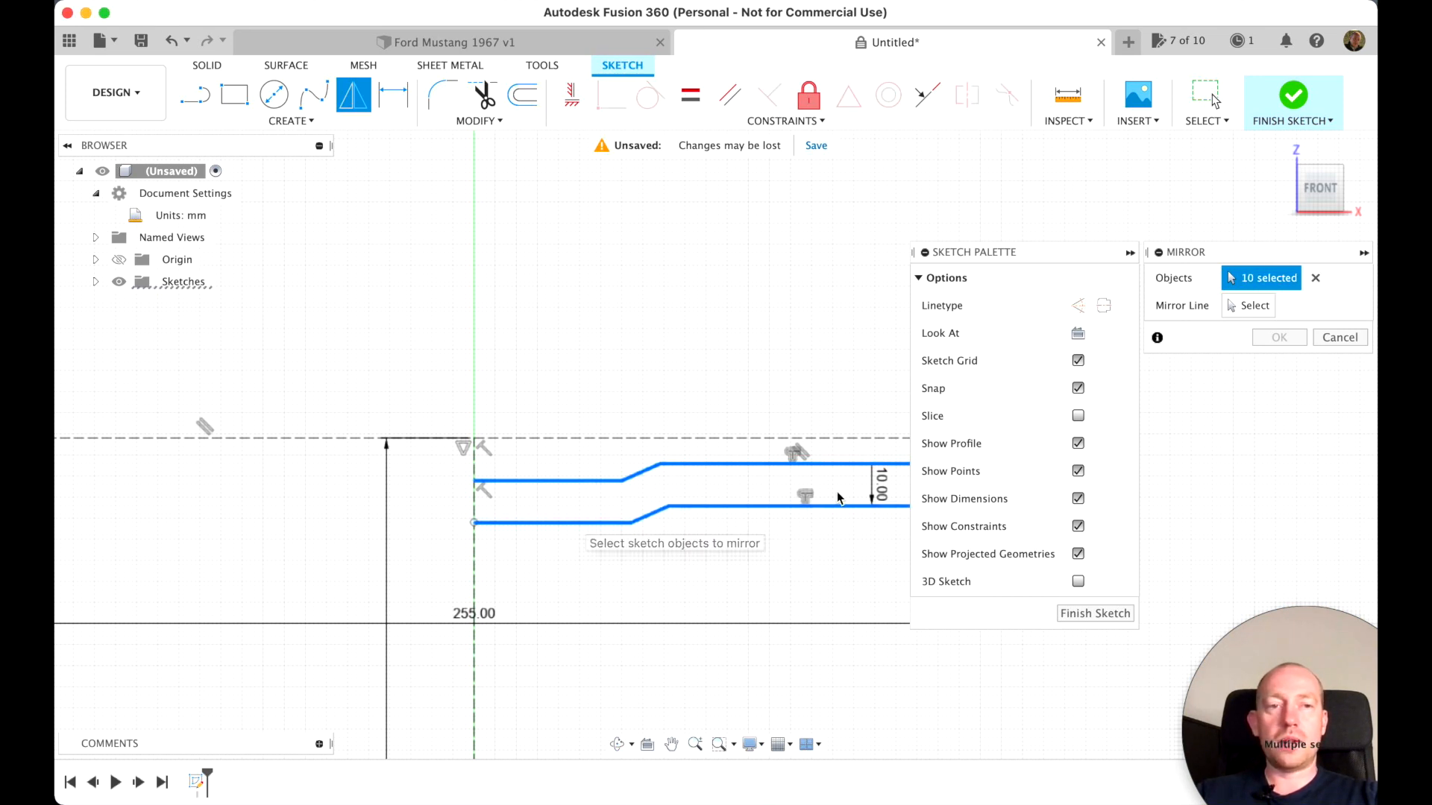
left_click(1248, 314)
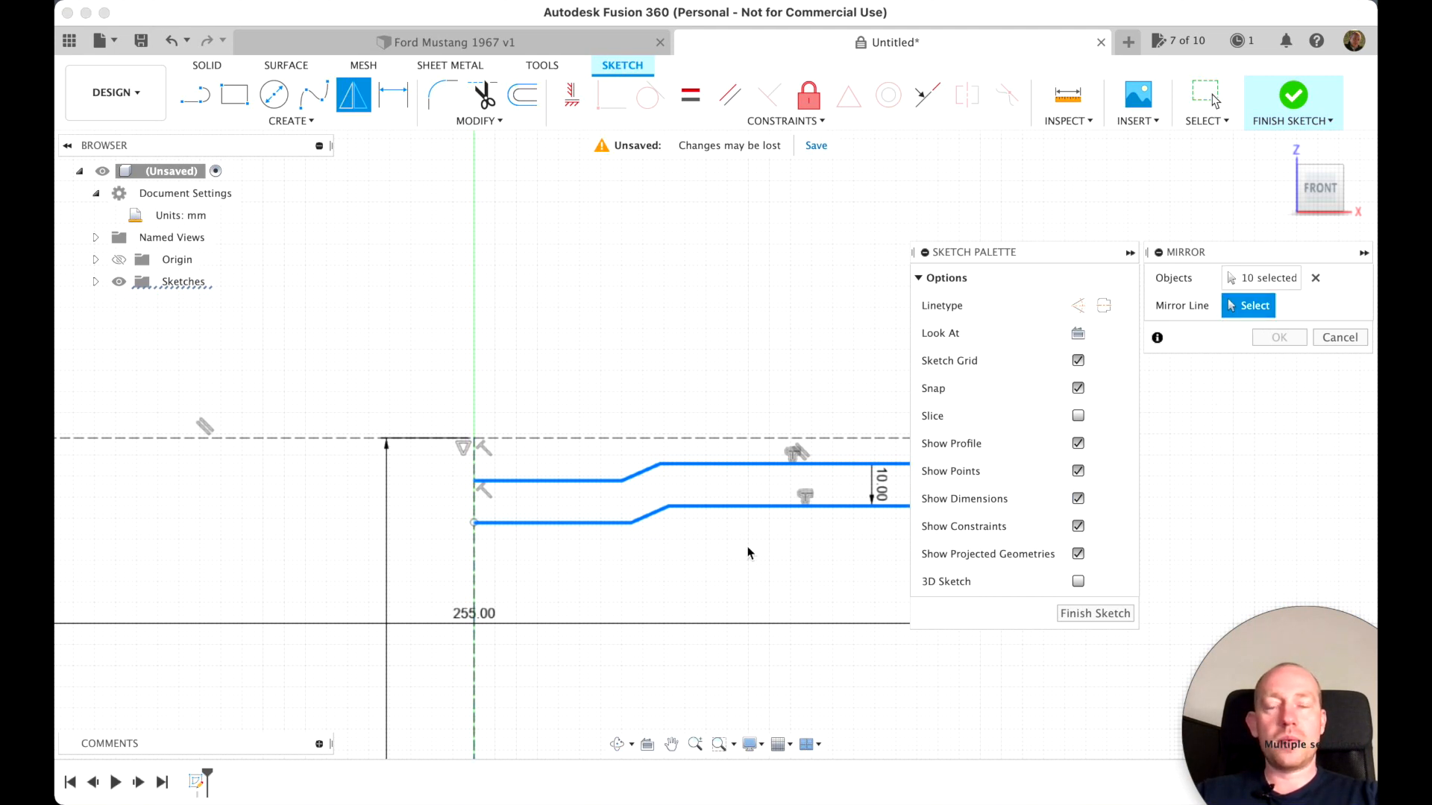
left_click(472, 559)
scroll(473, 558, "left", 3)
scroll(474, 558, "down", 3)
scroll(473, 557, "right", 3)
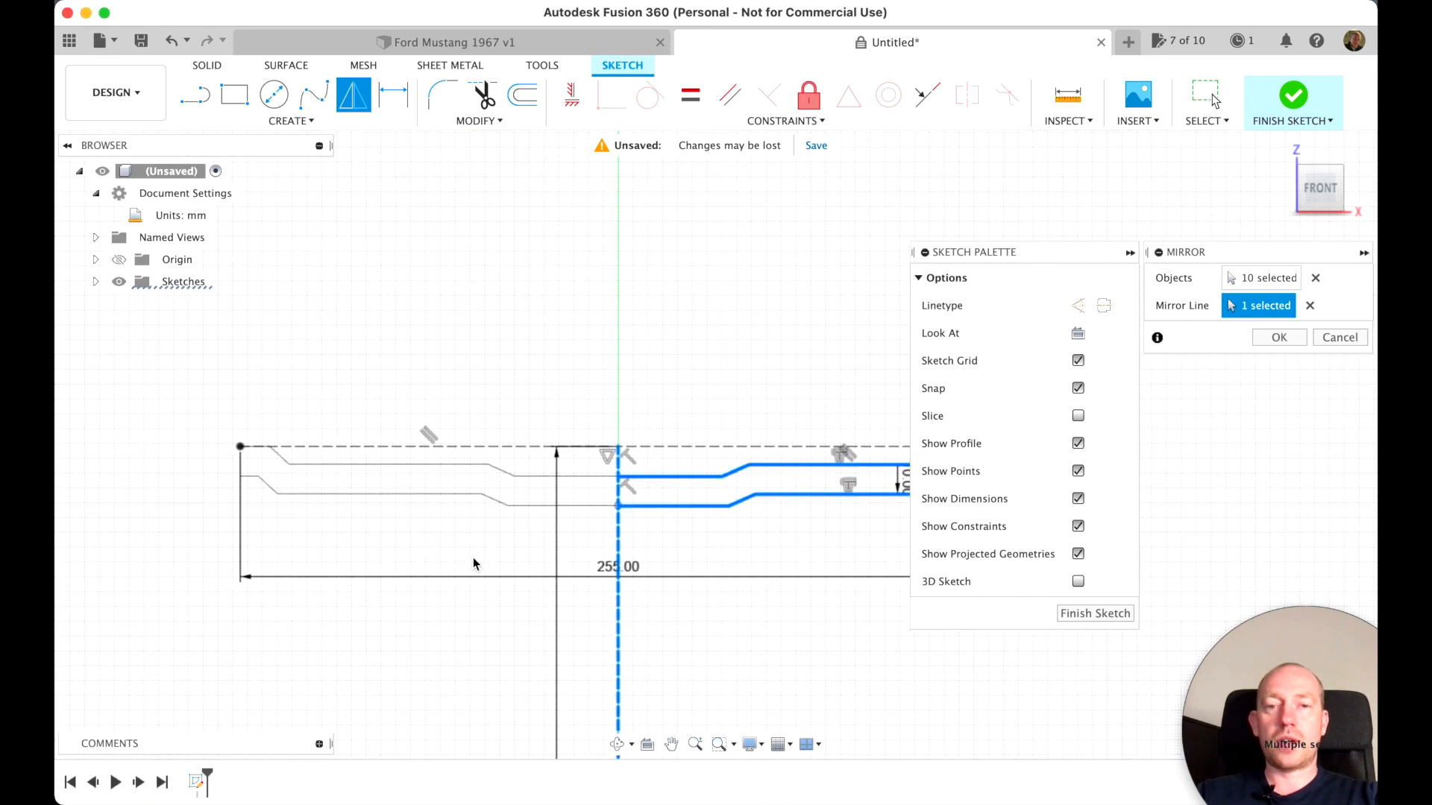
scroll(473, 557, "up", 2)
left_click(1277, 337)
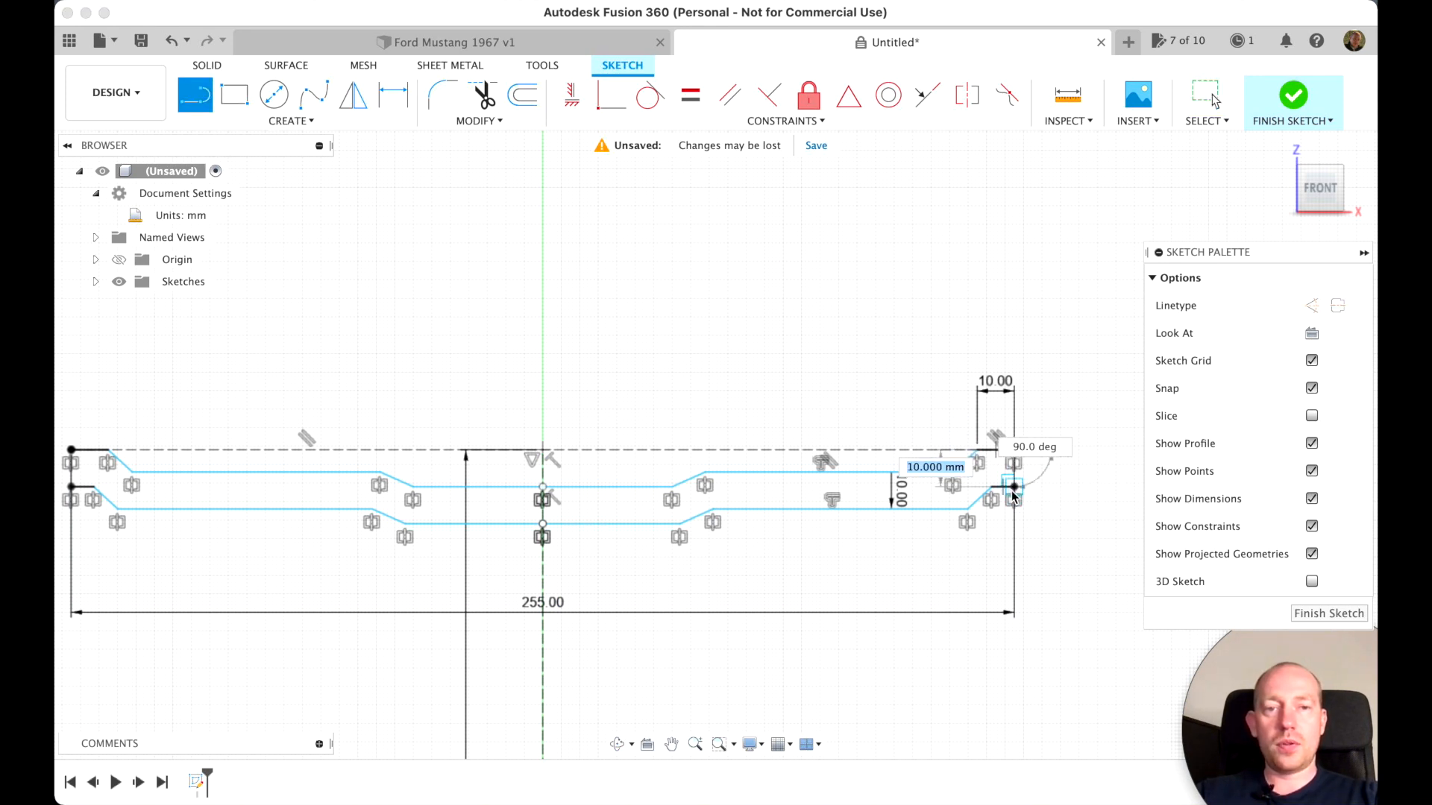
Close both ends of the stepped profile with 10 mm vertical lines and finish the sketch
left_click(1015, 489)
scroll(692, 611, "left", 5)
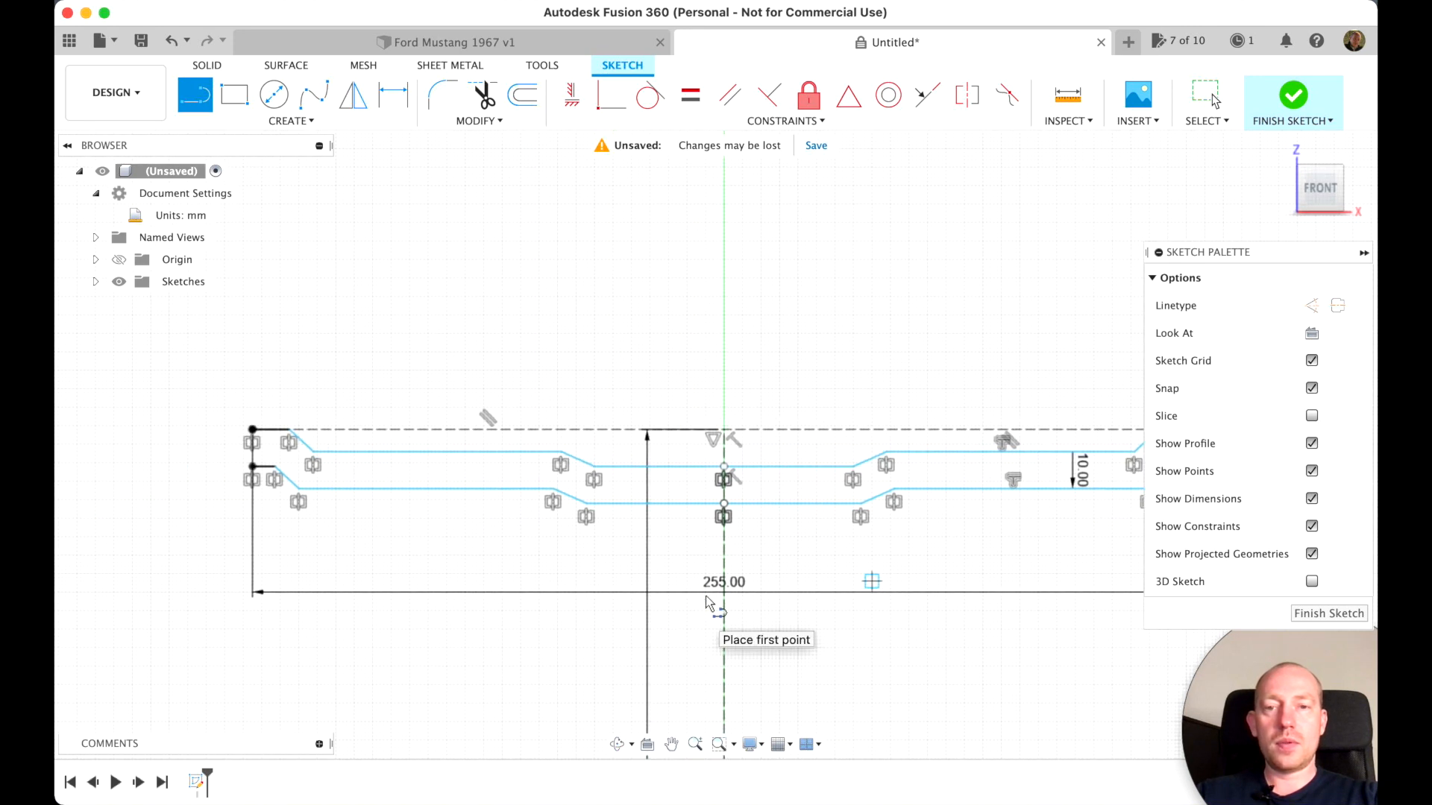
left_click(252, 431)
left_click(252, 466)
scroll(961, 544, "right", 4)
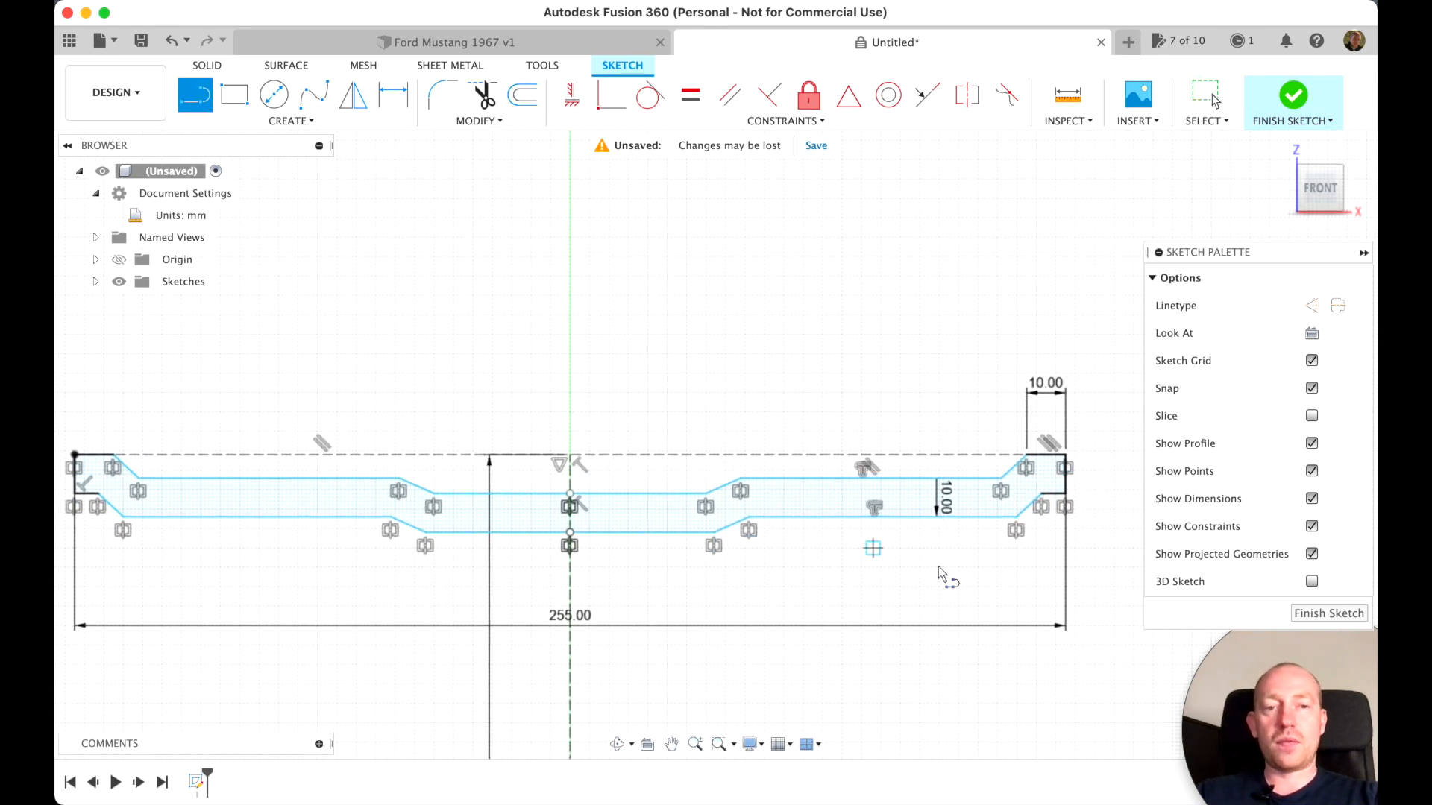
scroll(932, 567, "left", 2)
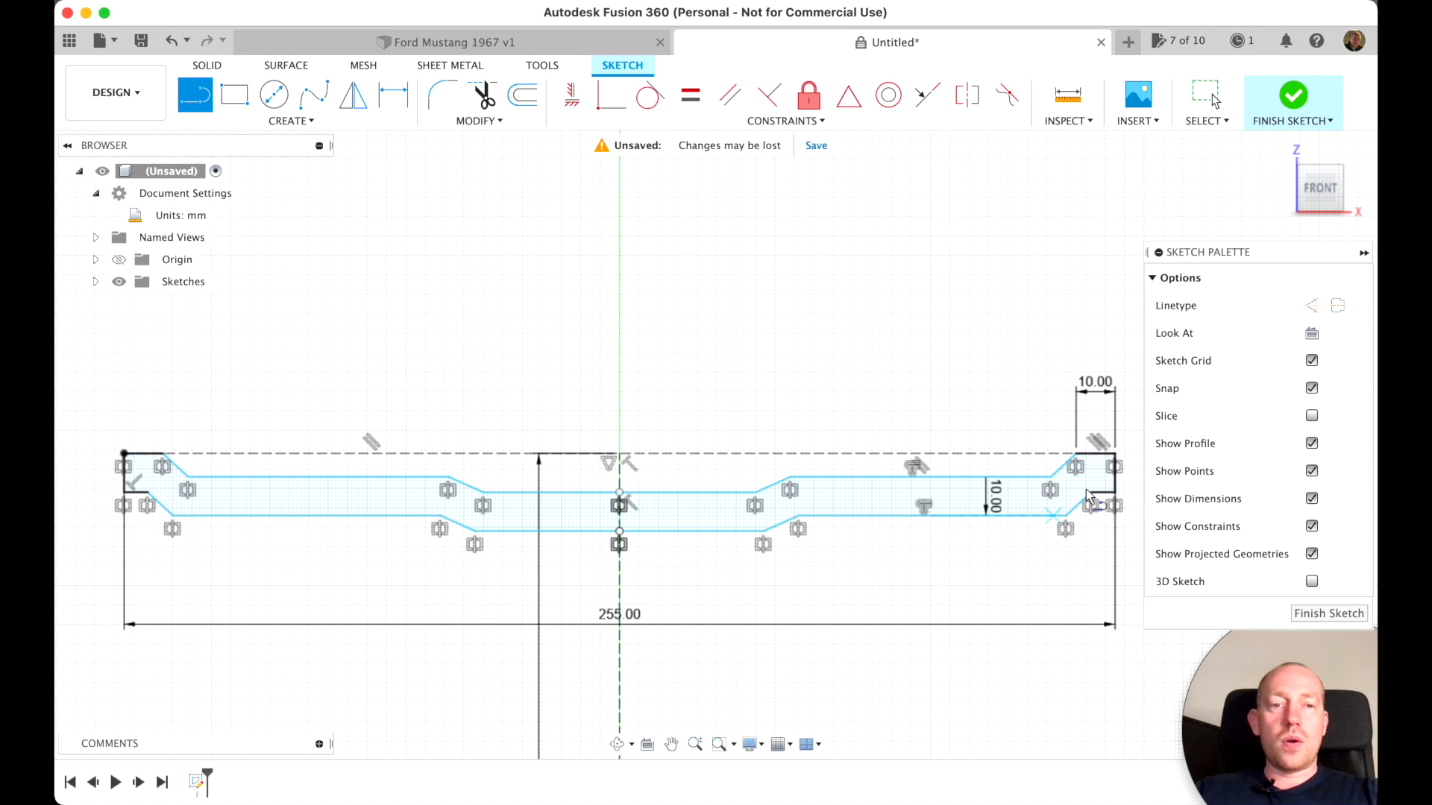
left_click(1312, 615)
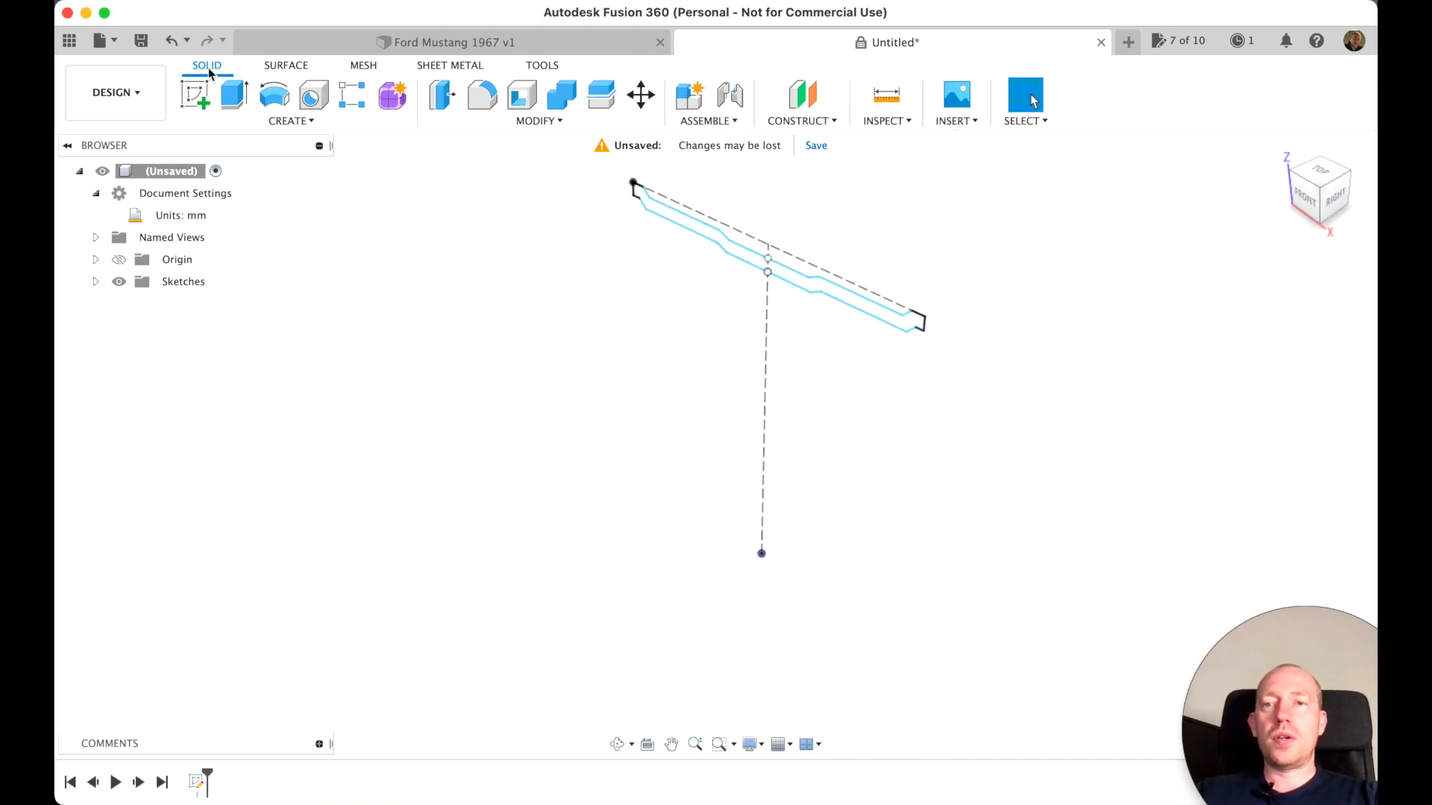
Revolve the closed rim profile 360 degrees around the X axis as a new body
left_click(275, 104)
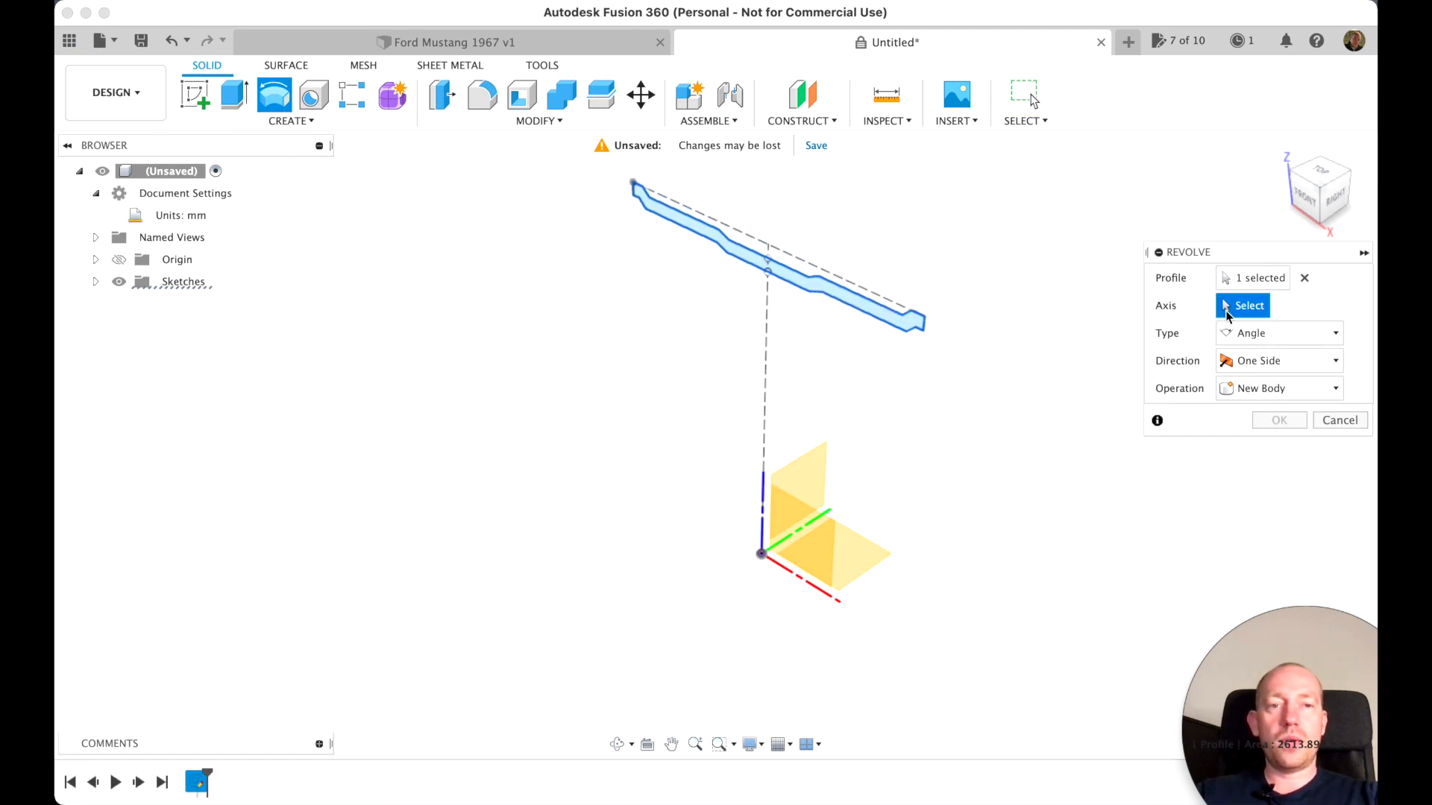
left_click(797, 584)
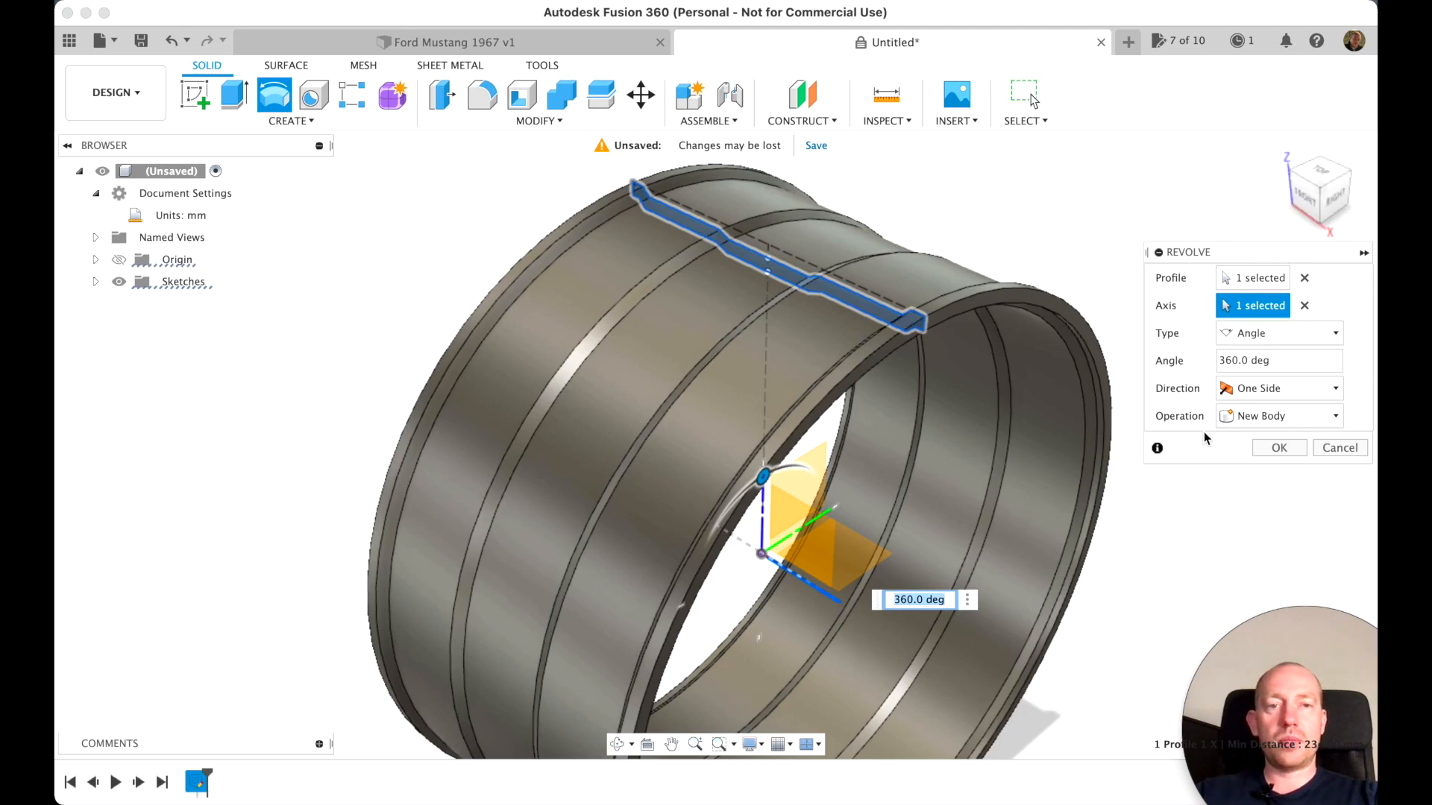
left_click(1278, 448)
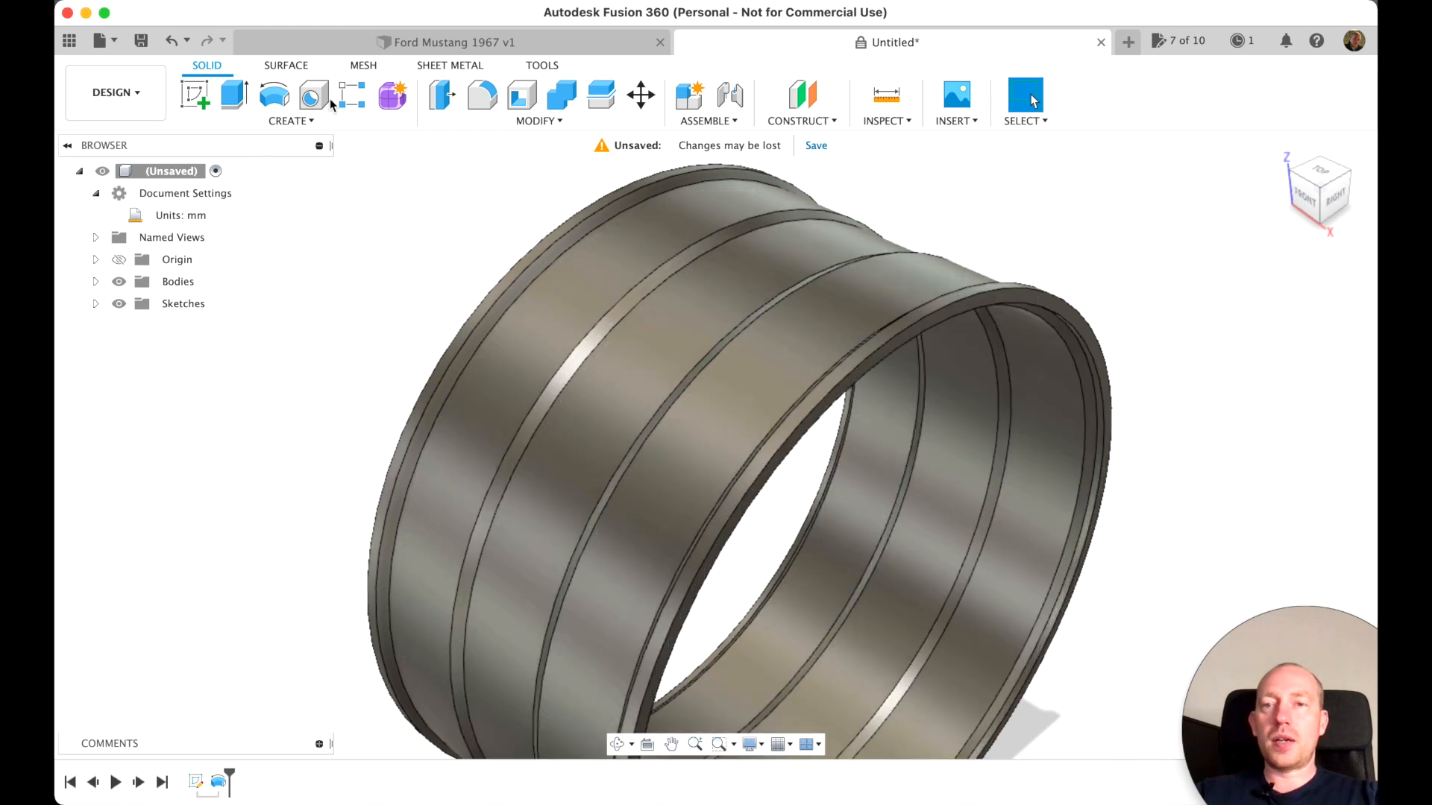
Fillet the two circular edges of the rim's near end face with a 2 mm radius
left_click(482, 95)
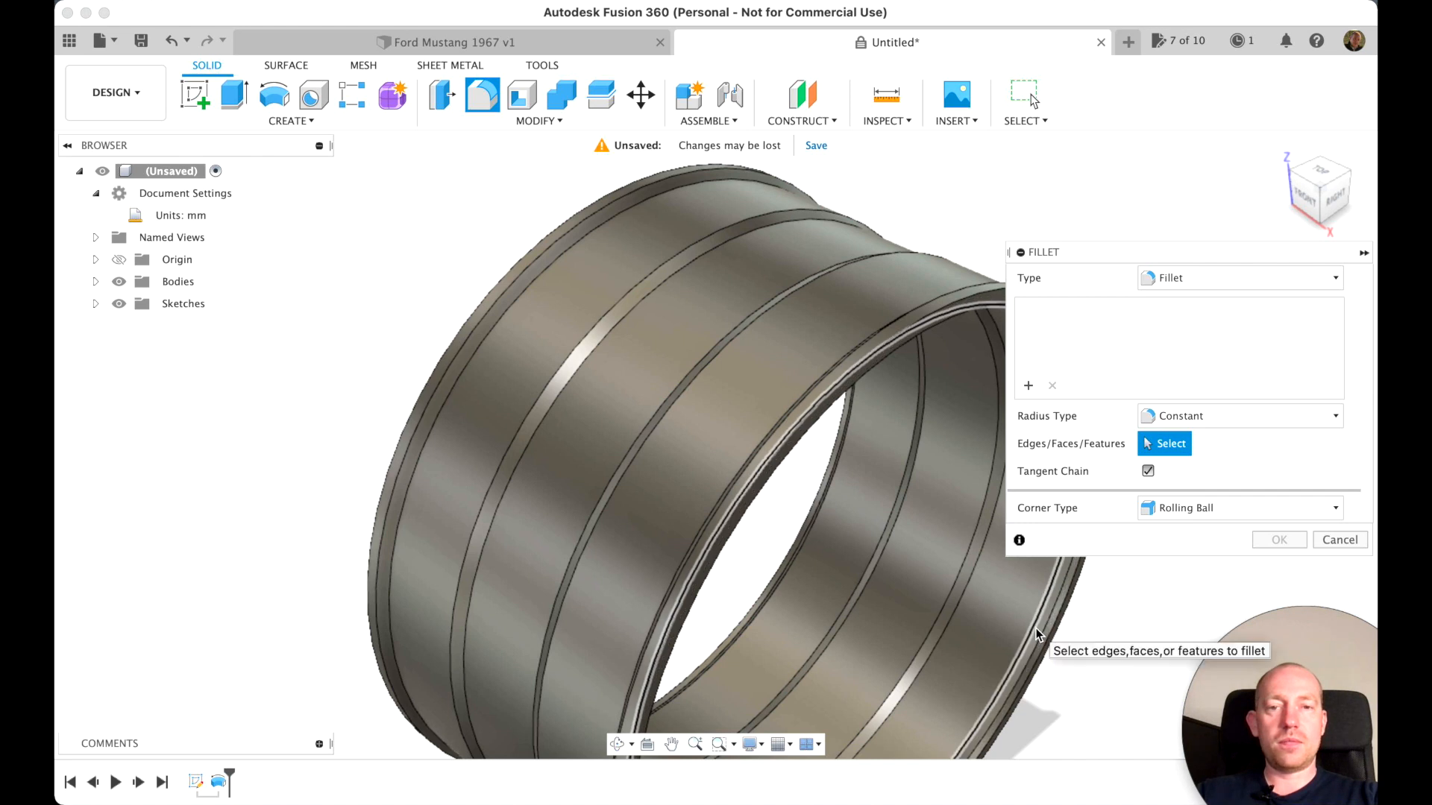
left_click(926, 322)
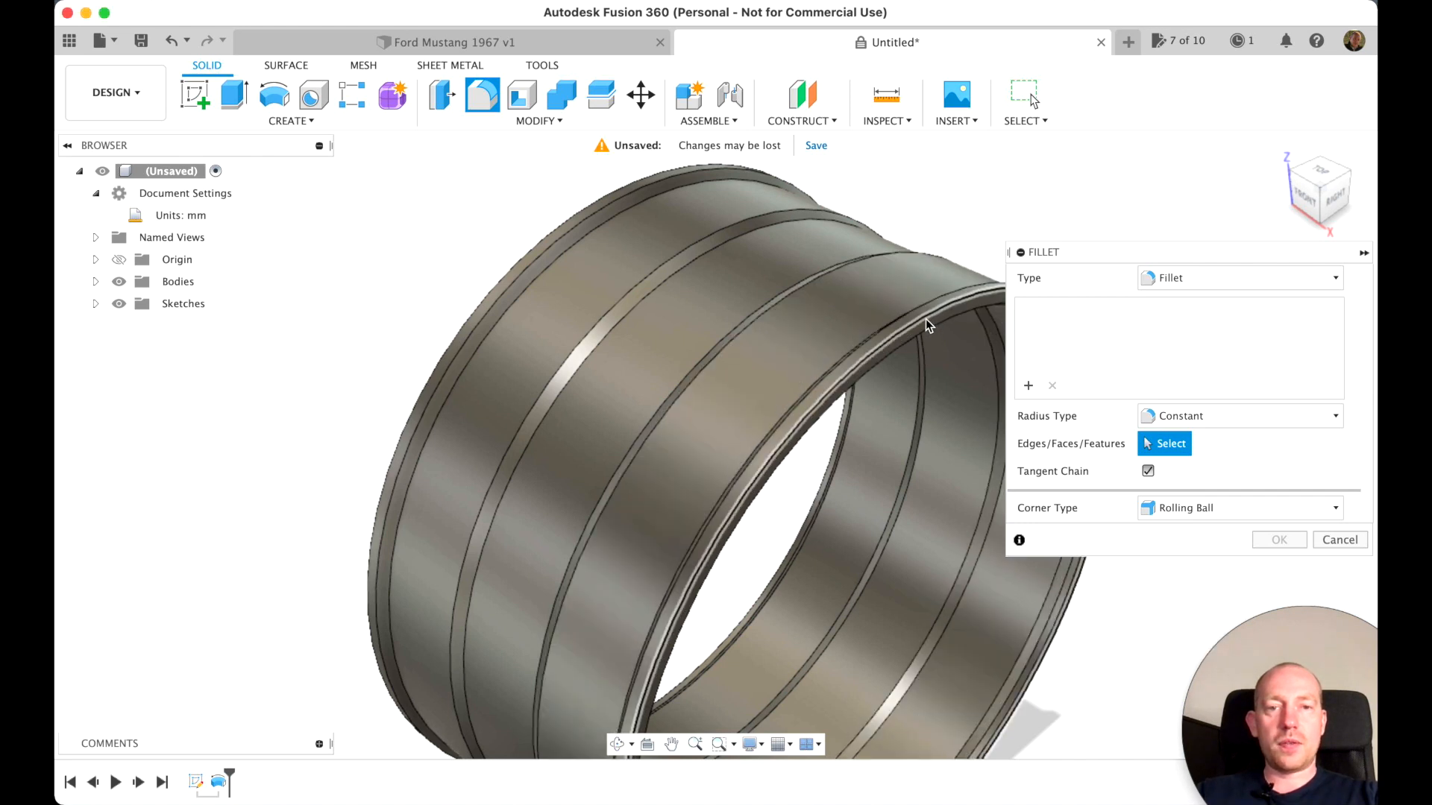
left_click(925, 319)
left_click(919, 334)
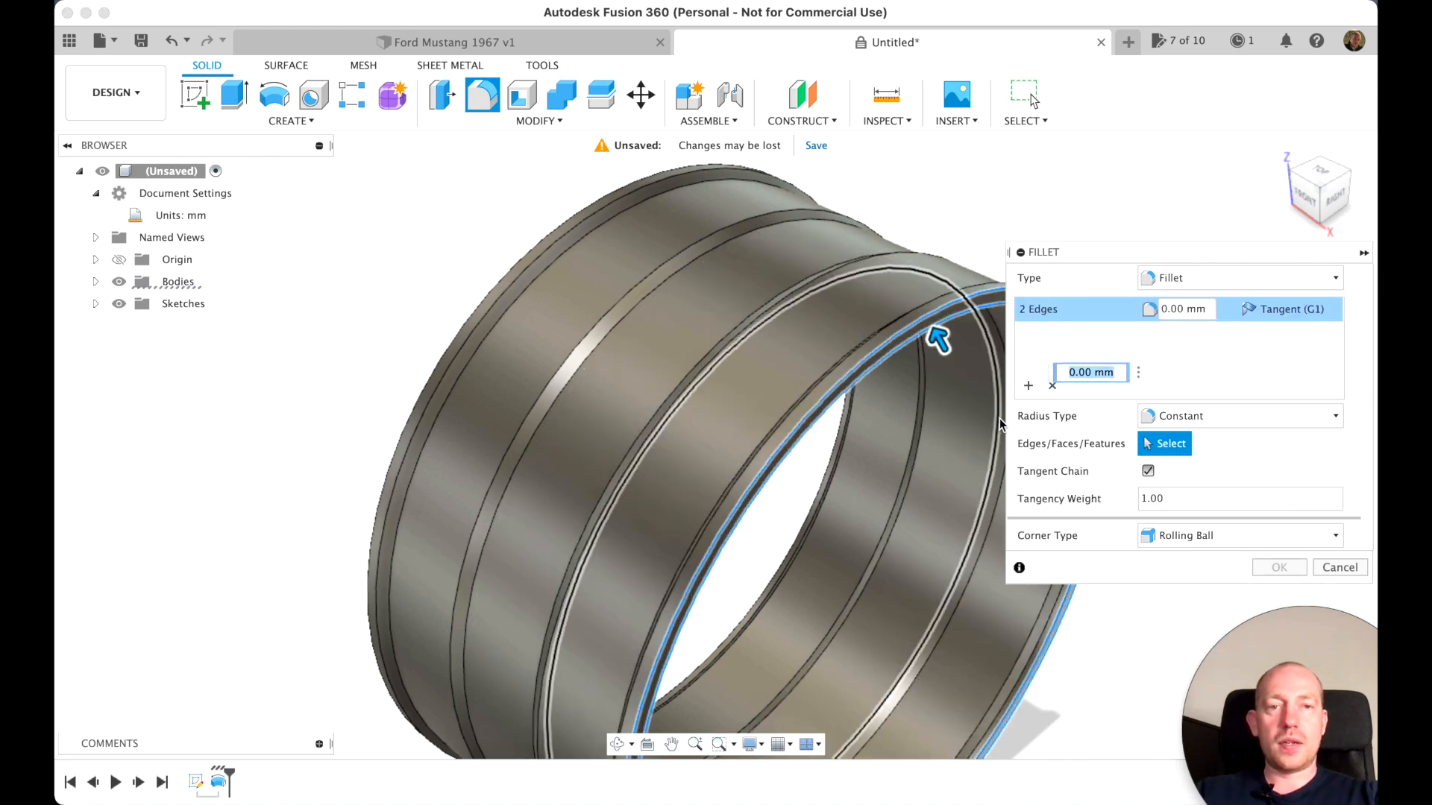
type("2")
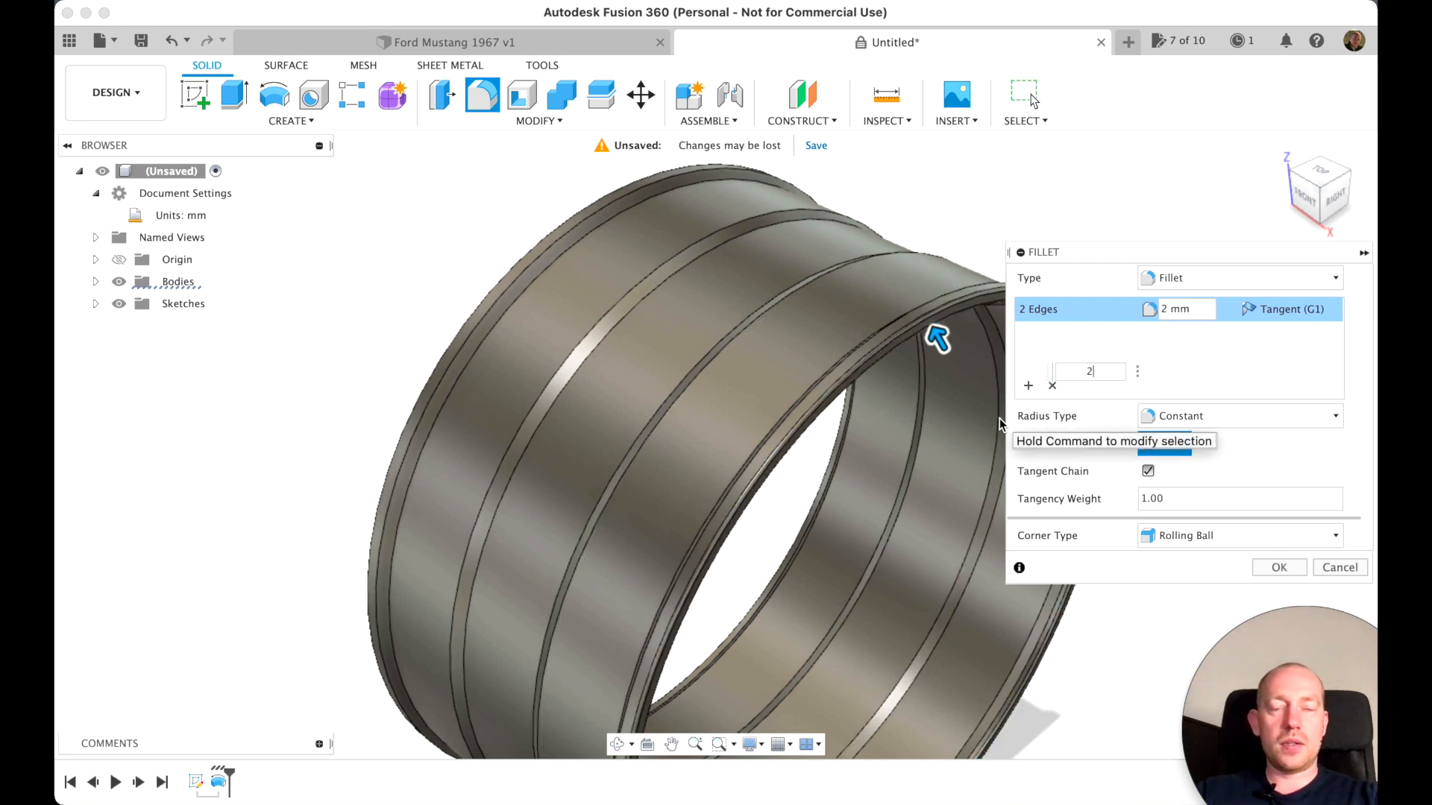
key("Return")
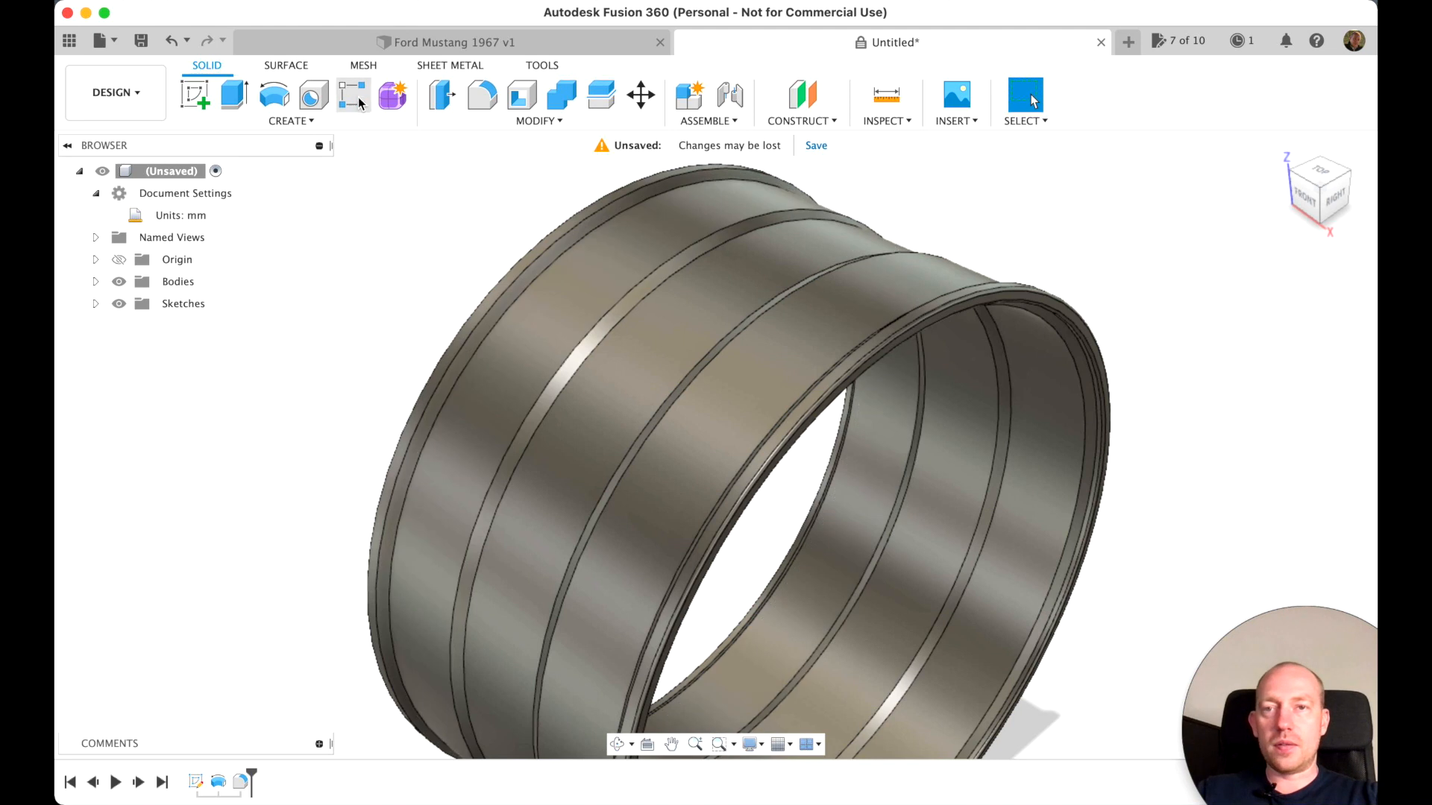
Fillet the four inner edges bounding the two sloped steps nearest the filleted rim end with a 2 mm radius
left_click(482, 95)
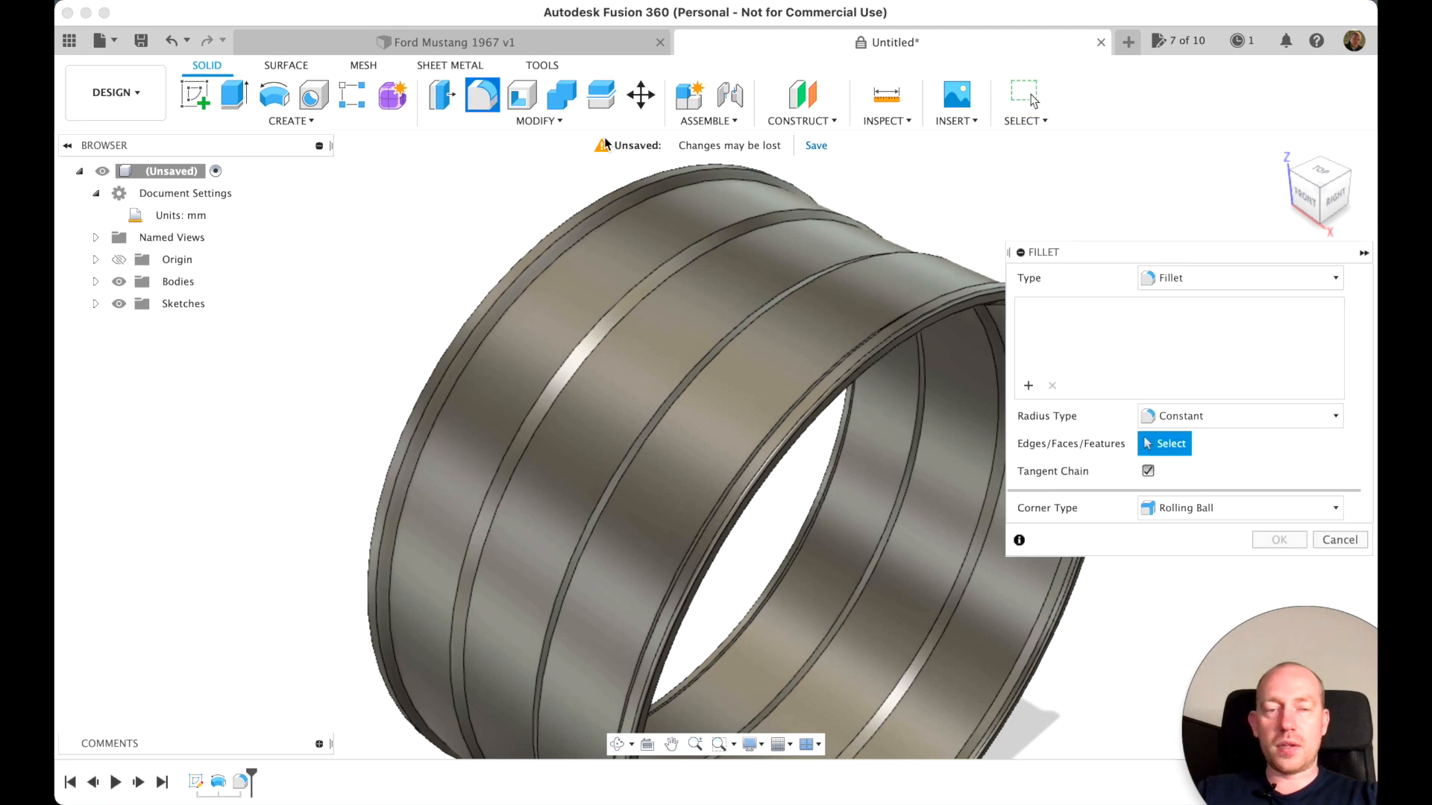
left_click(1028, 643)
left_click(962, 608)
left_click(959, 605)
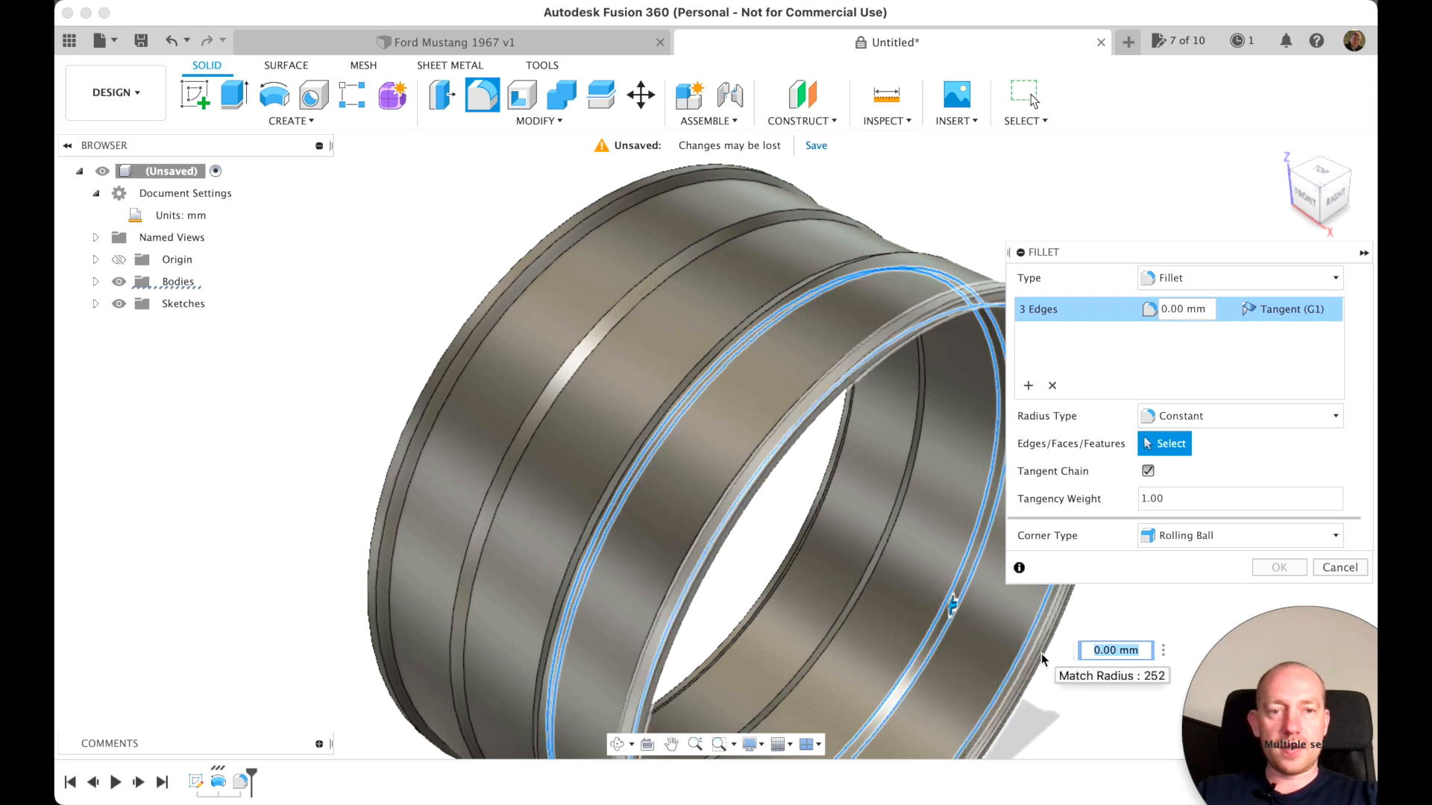
scroll(1066, 680, "up", 5)
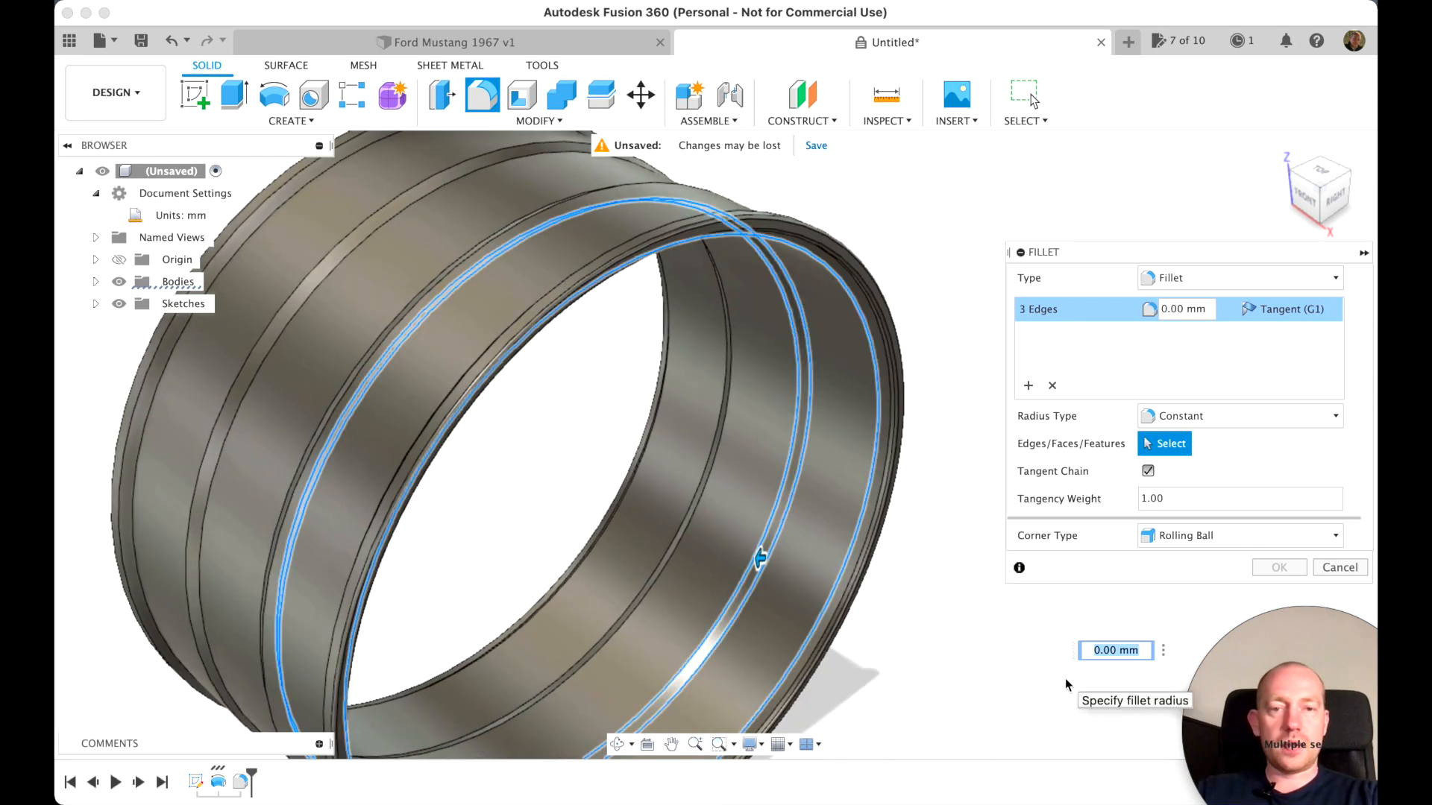
scroll(884, 636, "up", 3)
scroll(884, 636, "up", 3)
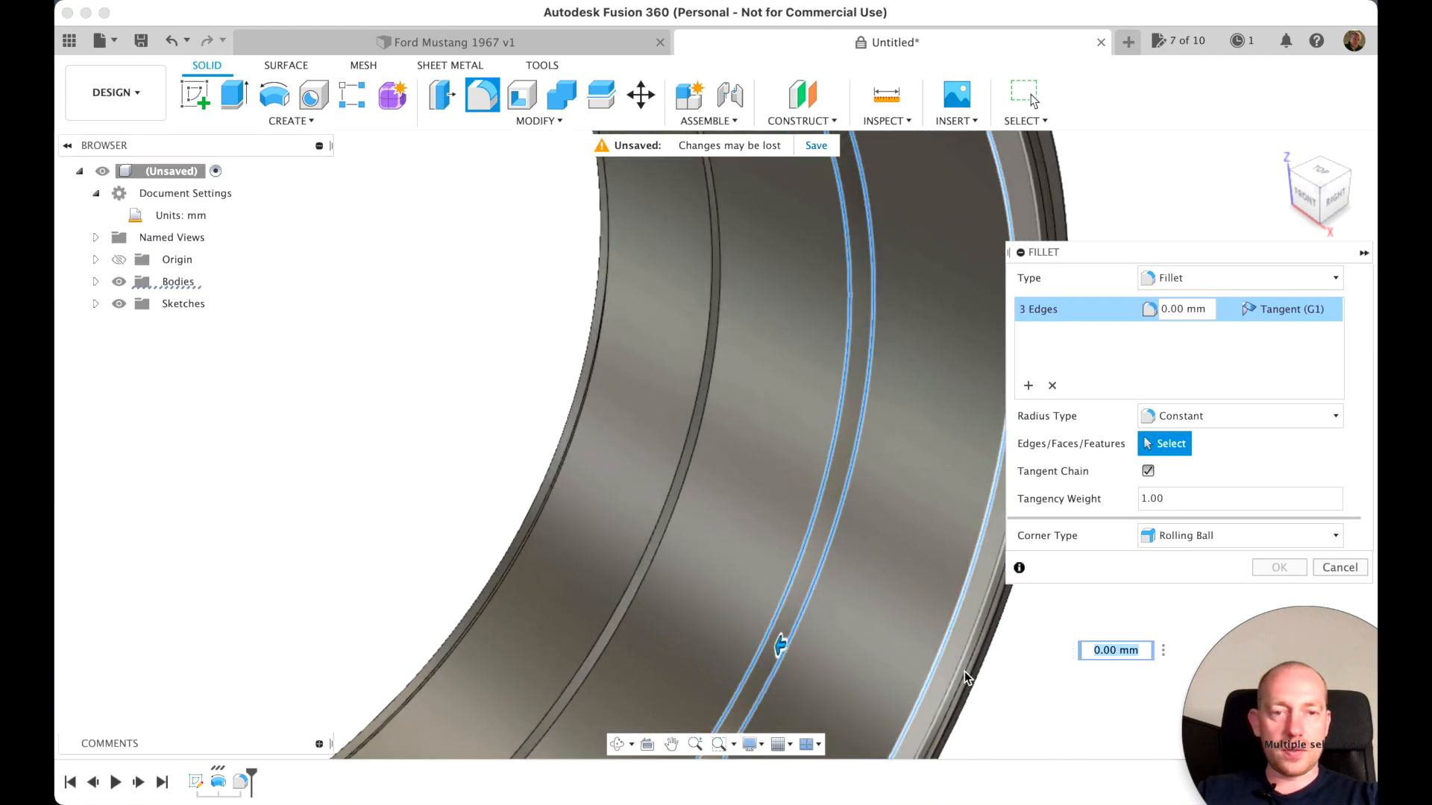
left_click(963, 648)
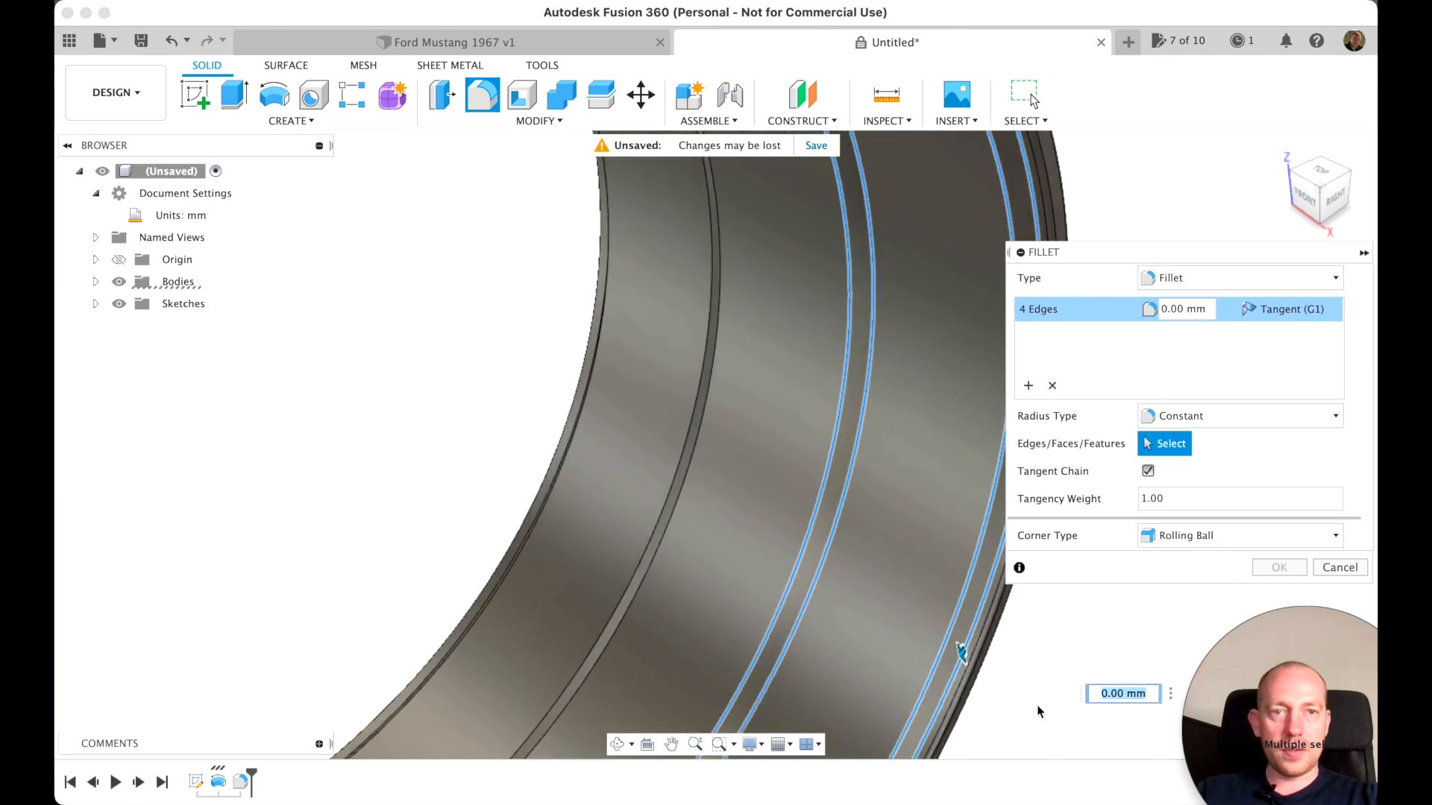
scroll(1036, 704, "down", 5)
type("2")
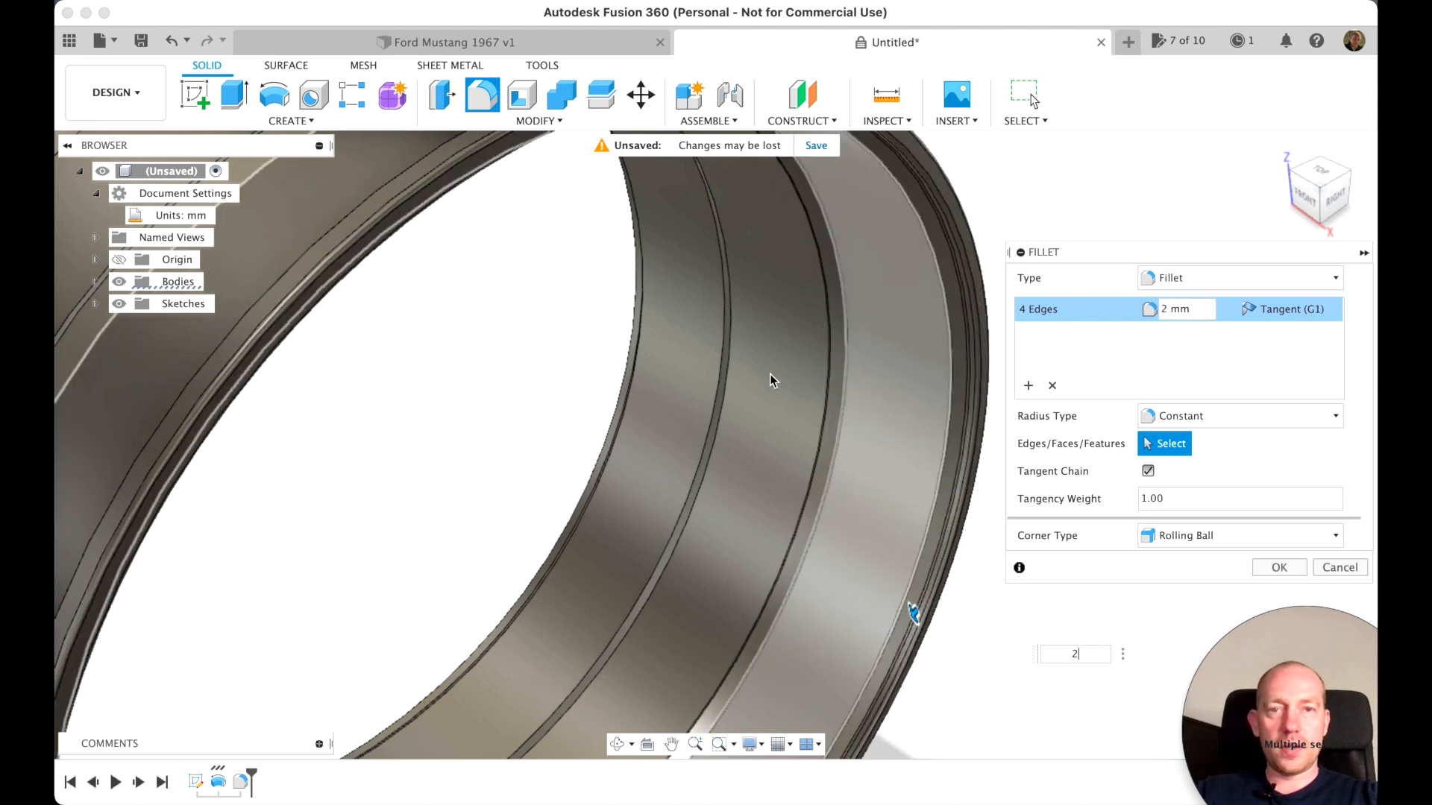
left_click(1278, 572)
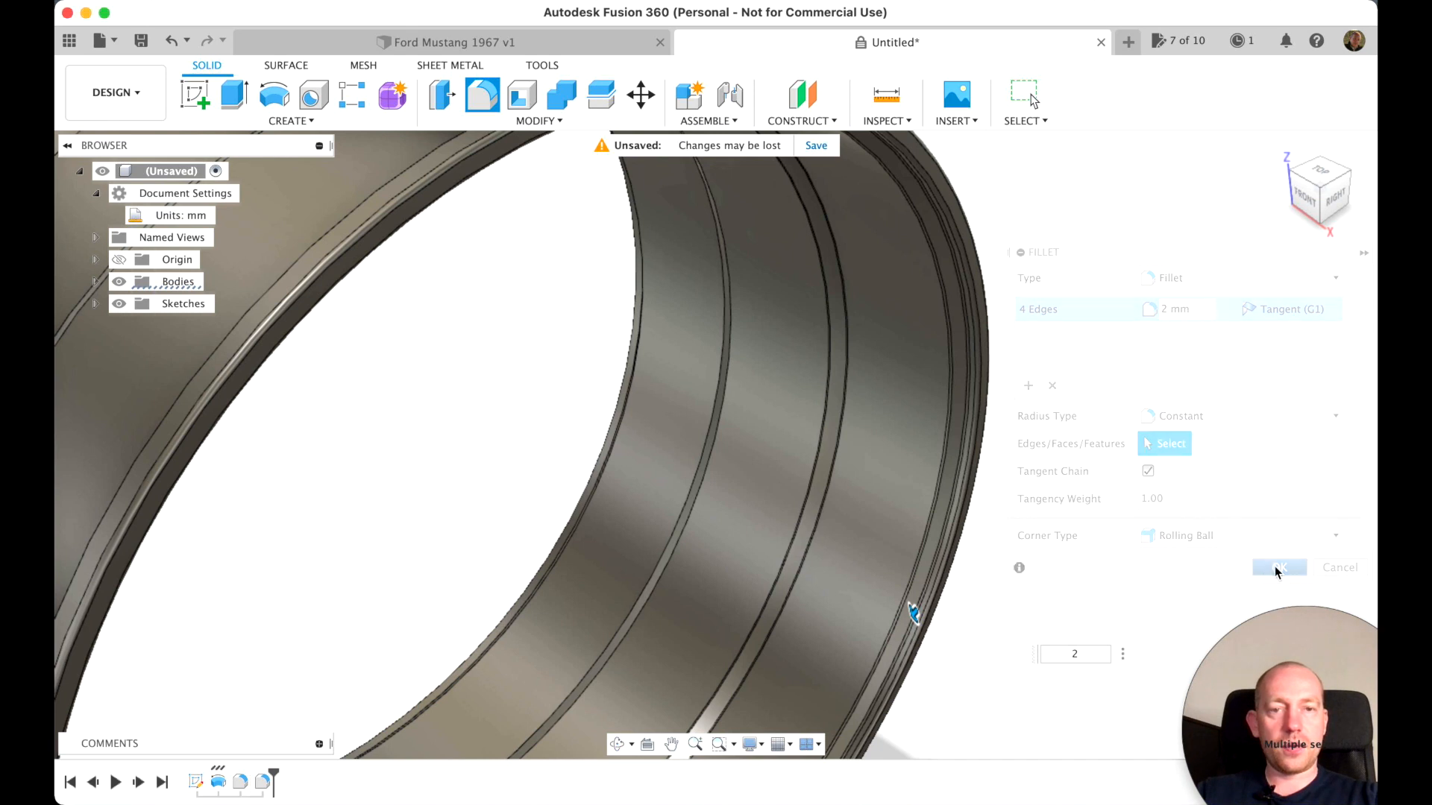
Start a new sketch on the XZ origin plane through the centre of the rim
scroll(880, 408, "down", 4)
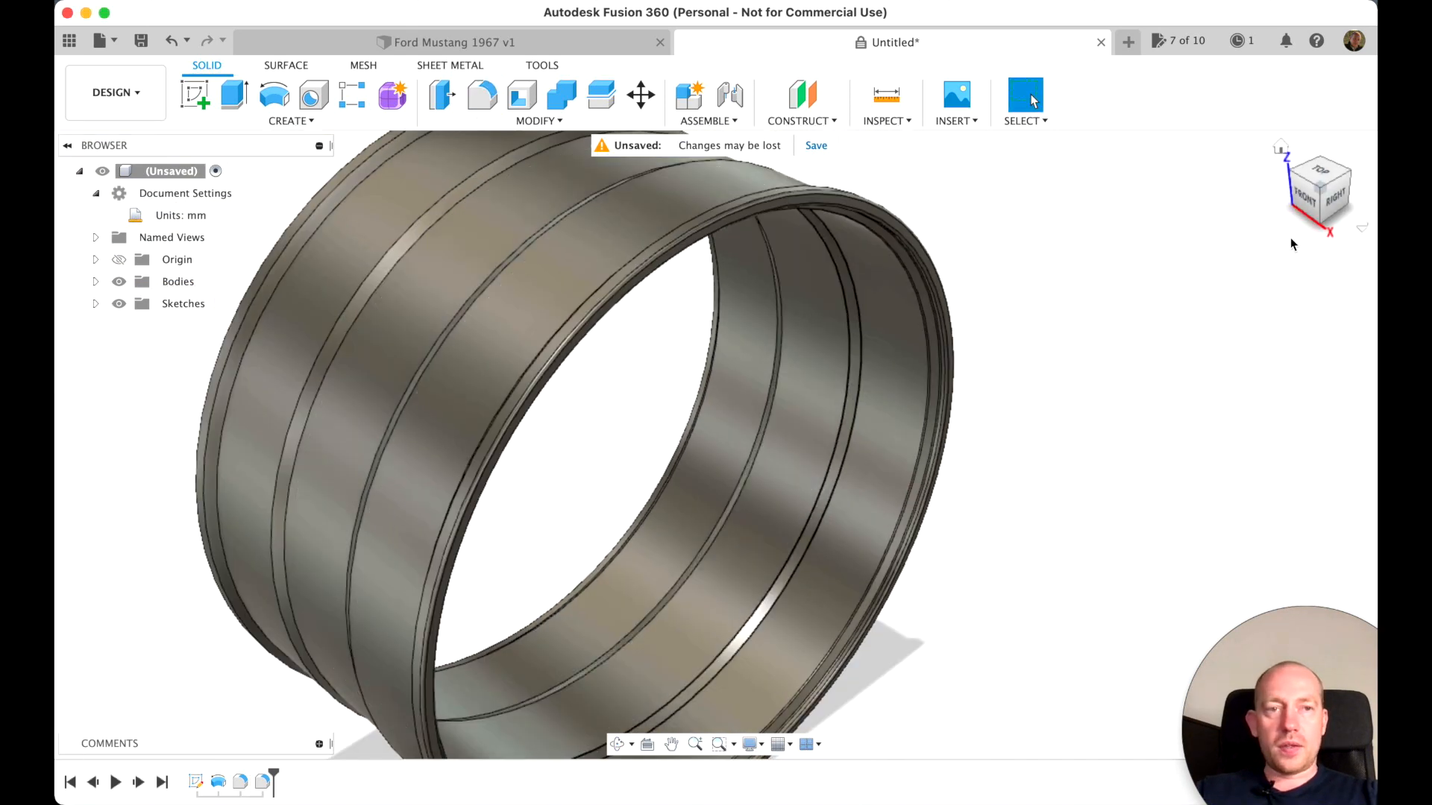
left_click(1280, 147)
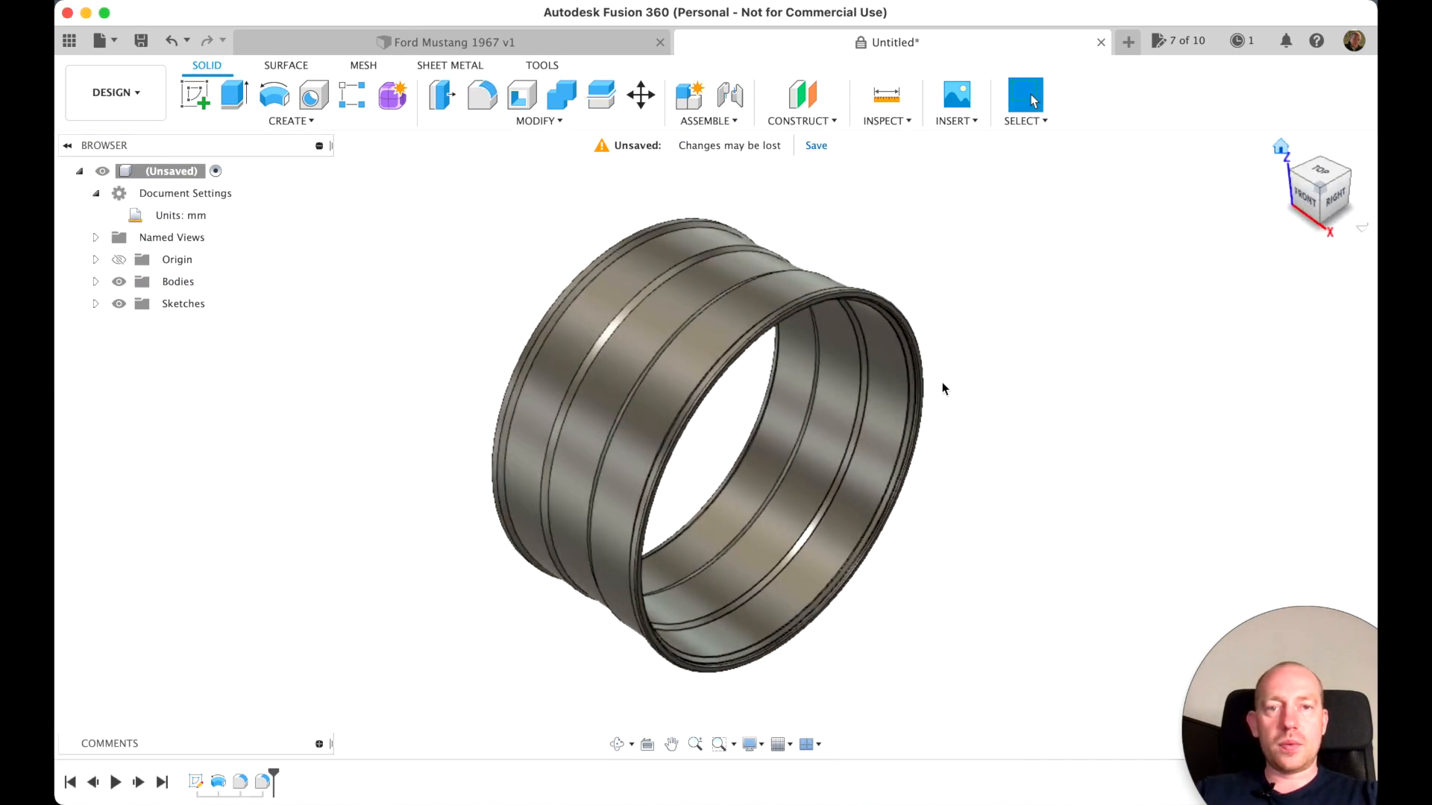
scroll(1044, 374, "up", 5)
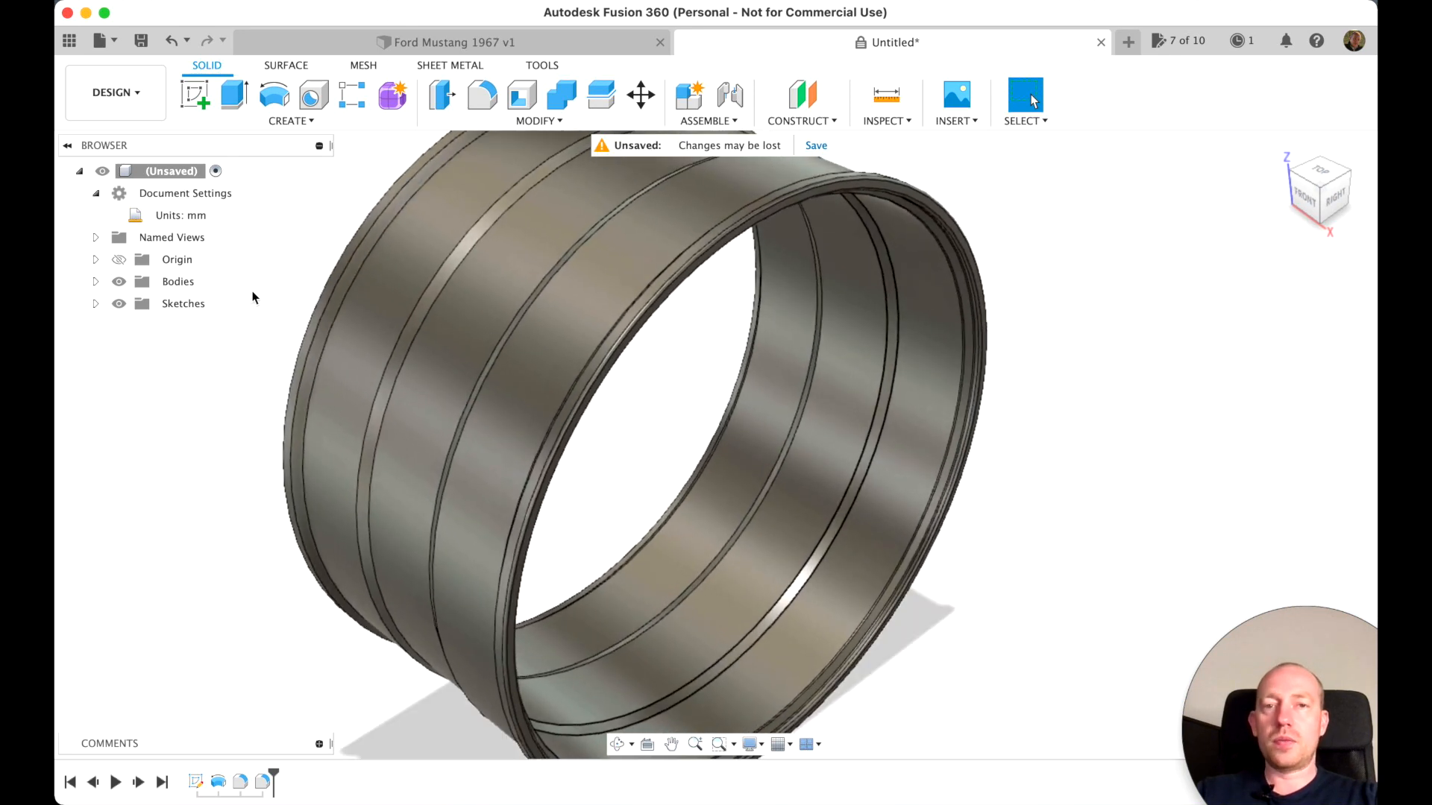
left_click(195, 95)
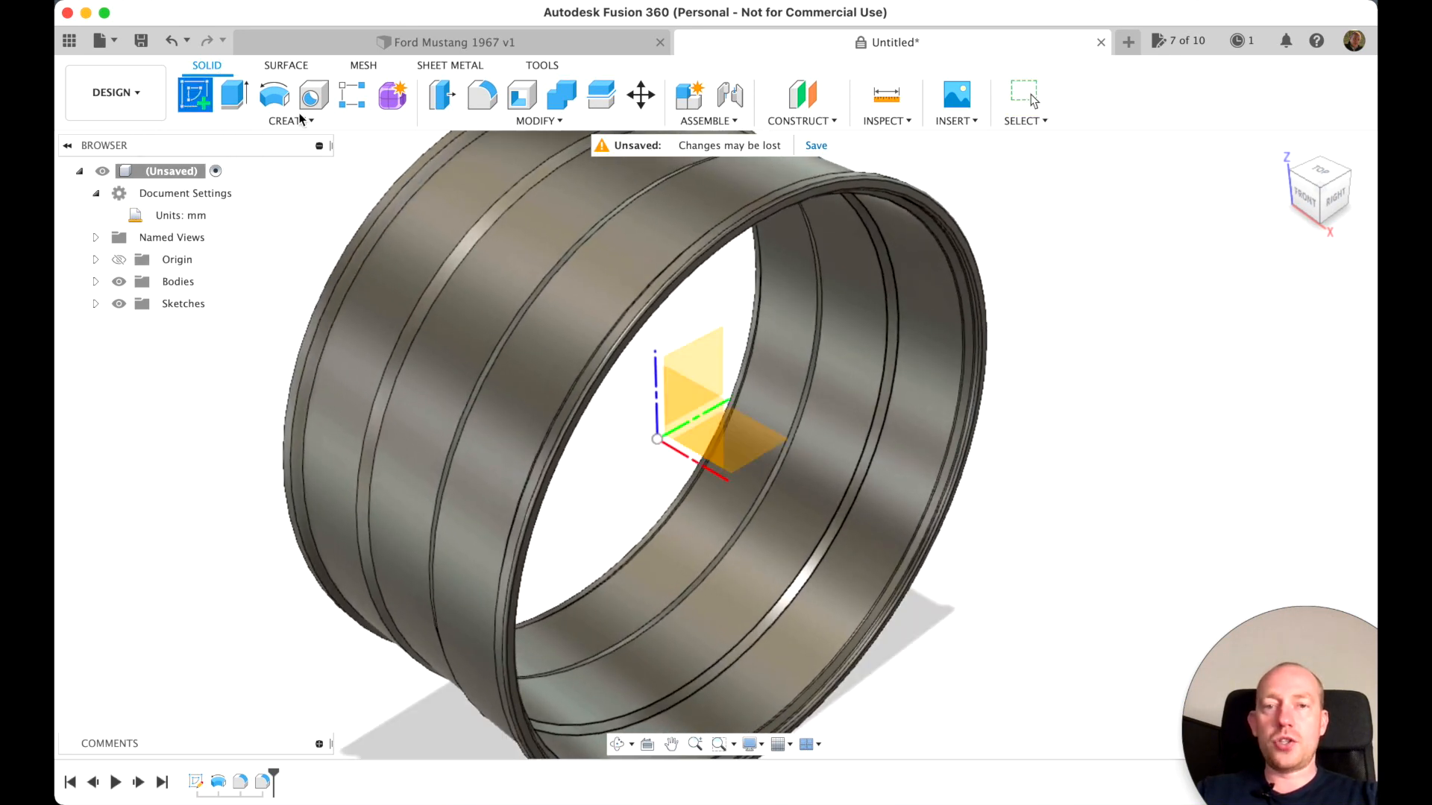
left_click(699, 413)
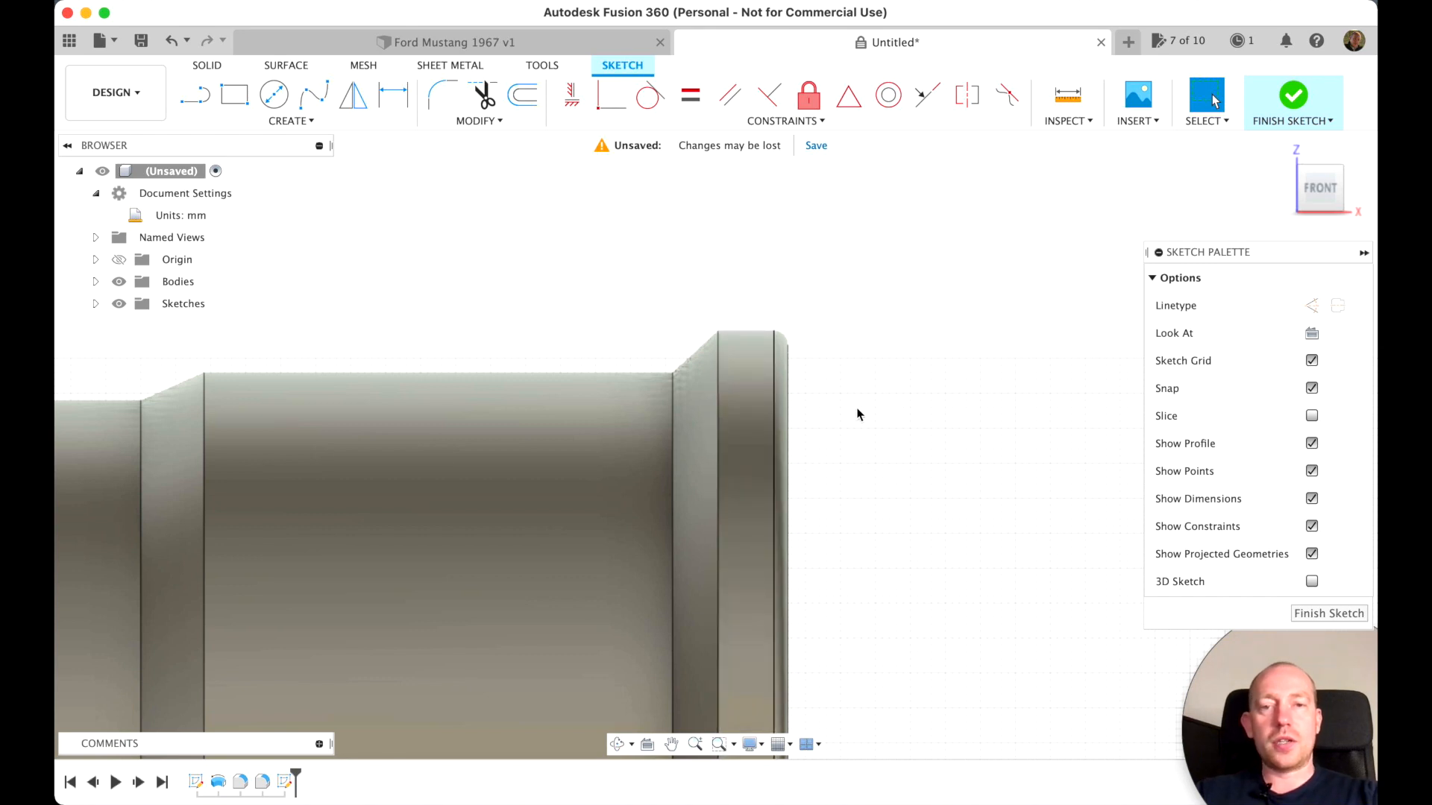
Project three circular rim edges into the sketch: both edges of the outer lip's flat and the foot of the adjoining slope
key("p")
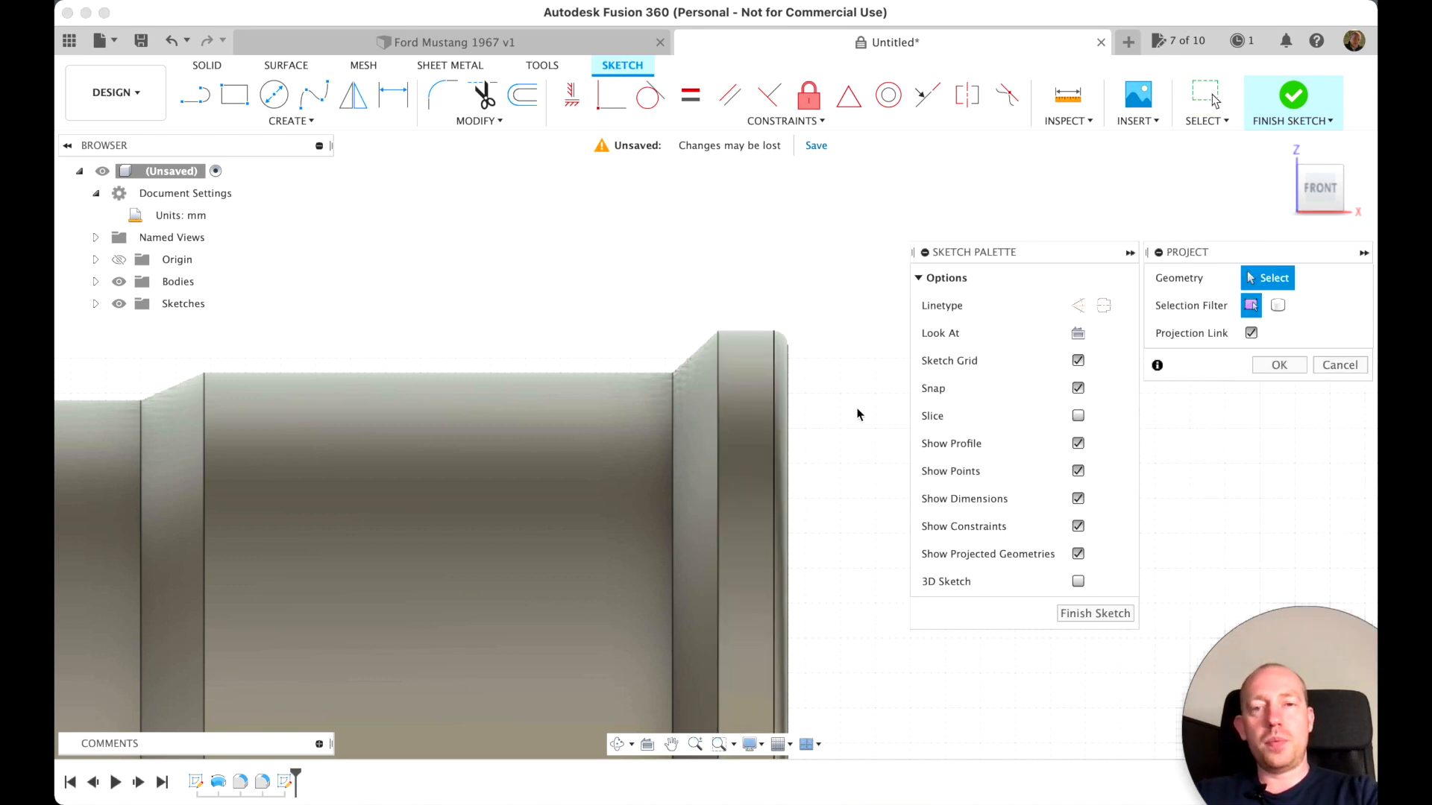
left_click(772, 378)
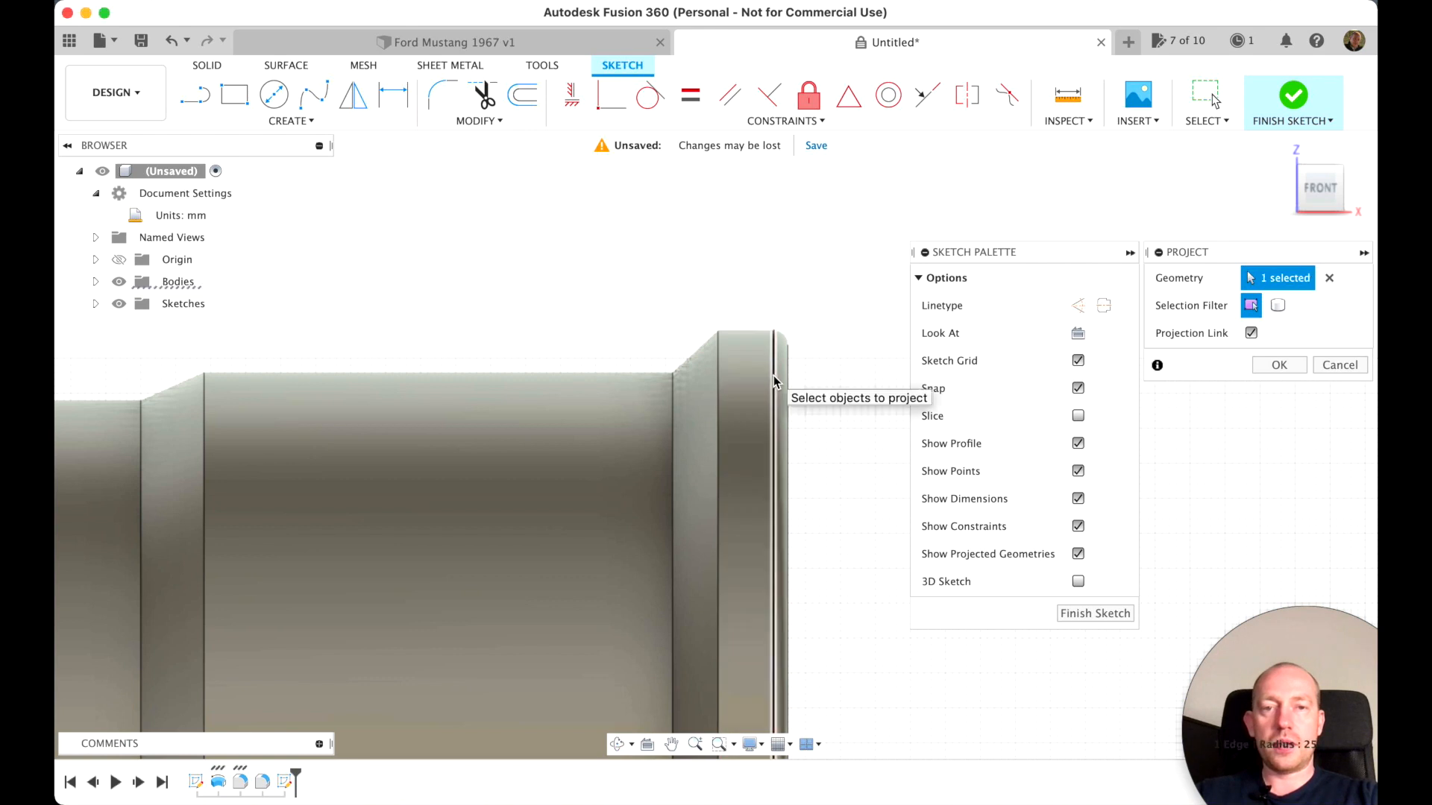
left_click(716, 375)
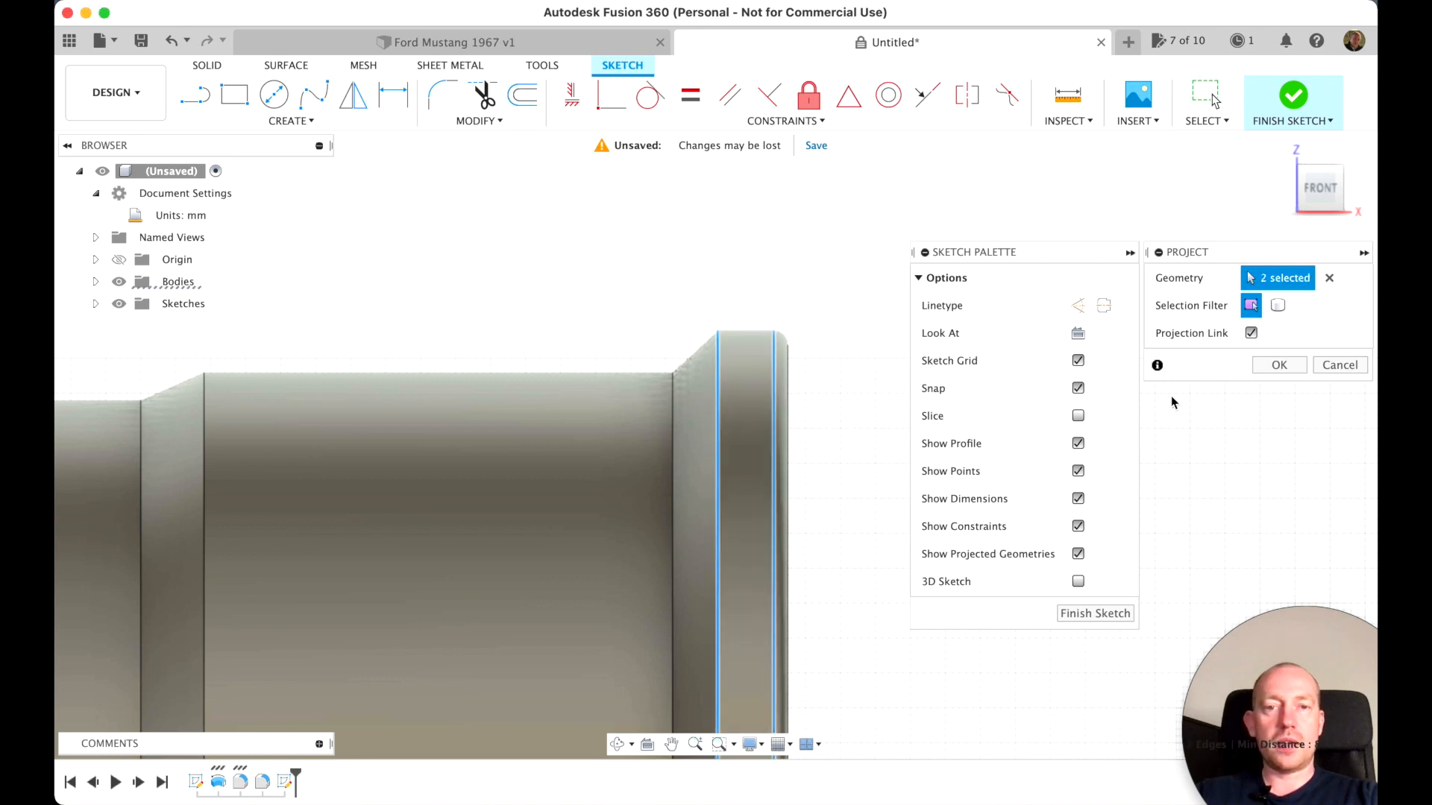
left_click(672, 406)
left_click(1294, 369)
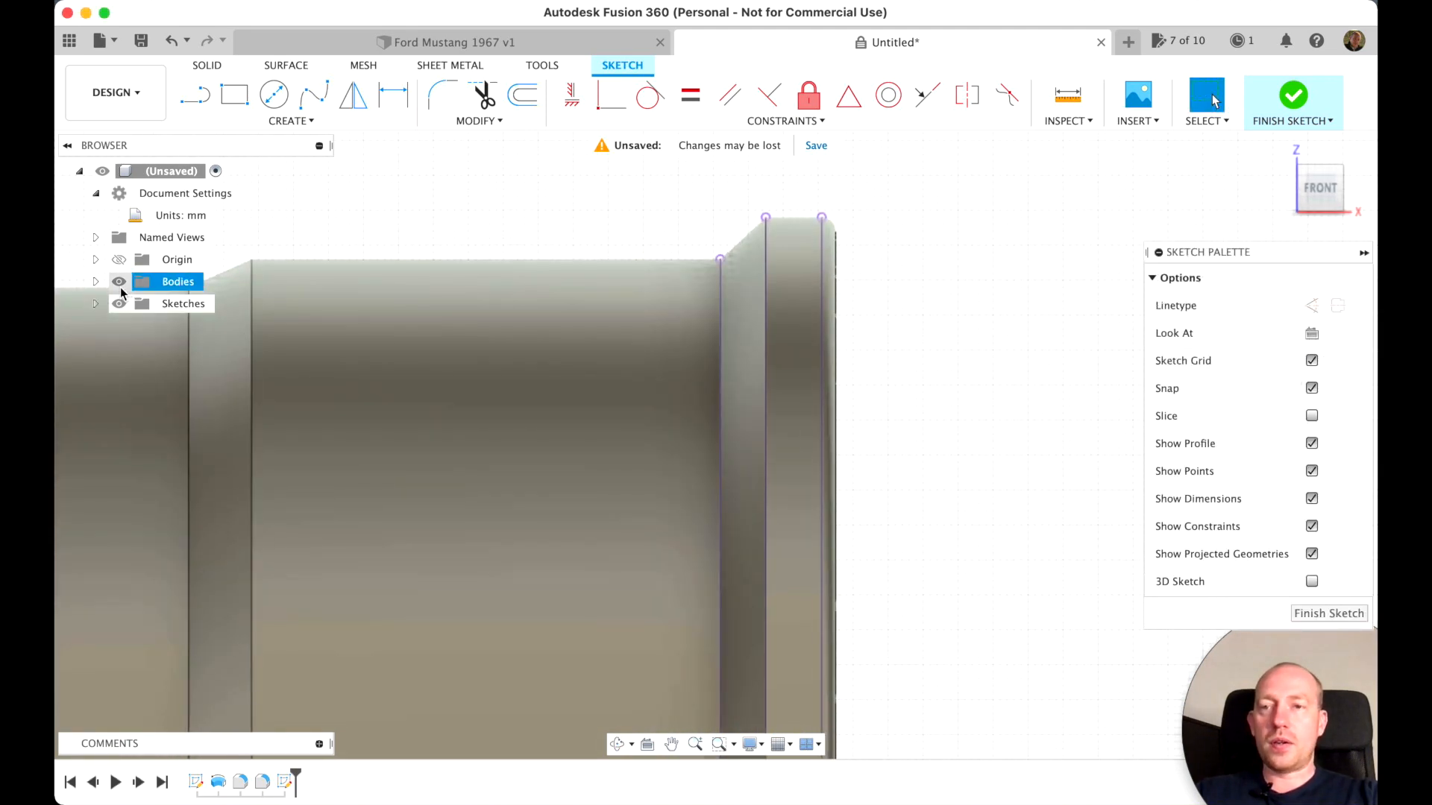
Hide the rim body so that only the projected edge lines of the sketch remain displayed
left_click(119, 281)
scroll(450, 388, "down", 3)
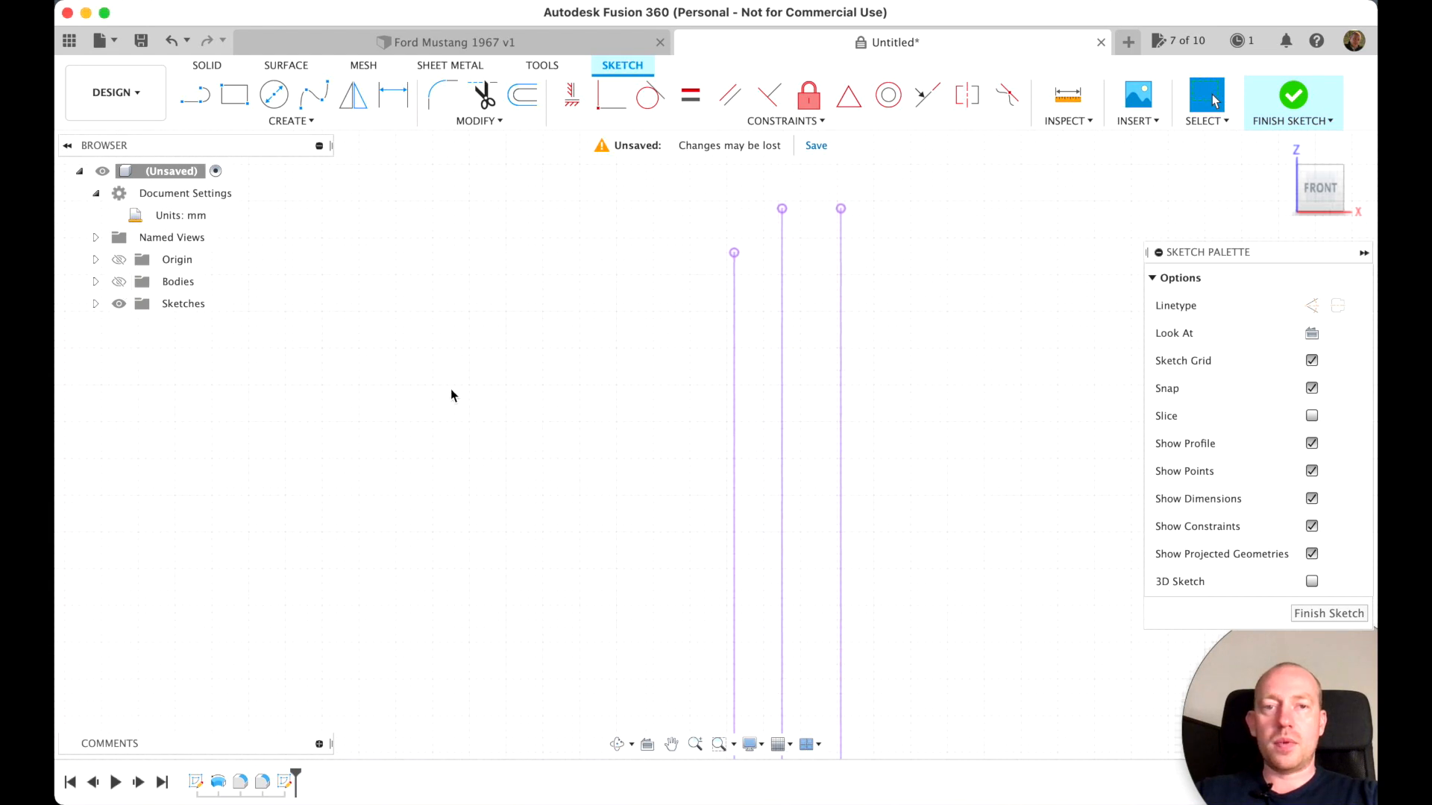
scroll(450, 389, "down", 5)
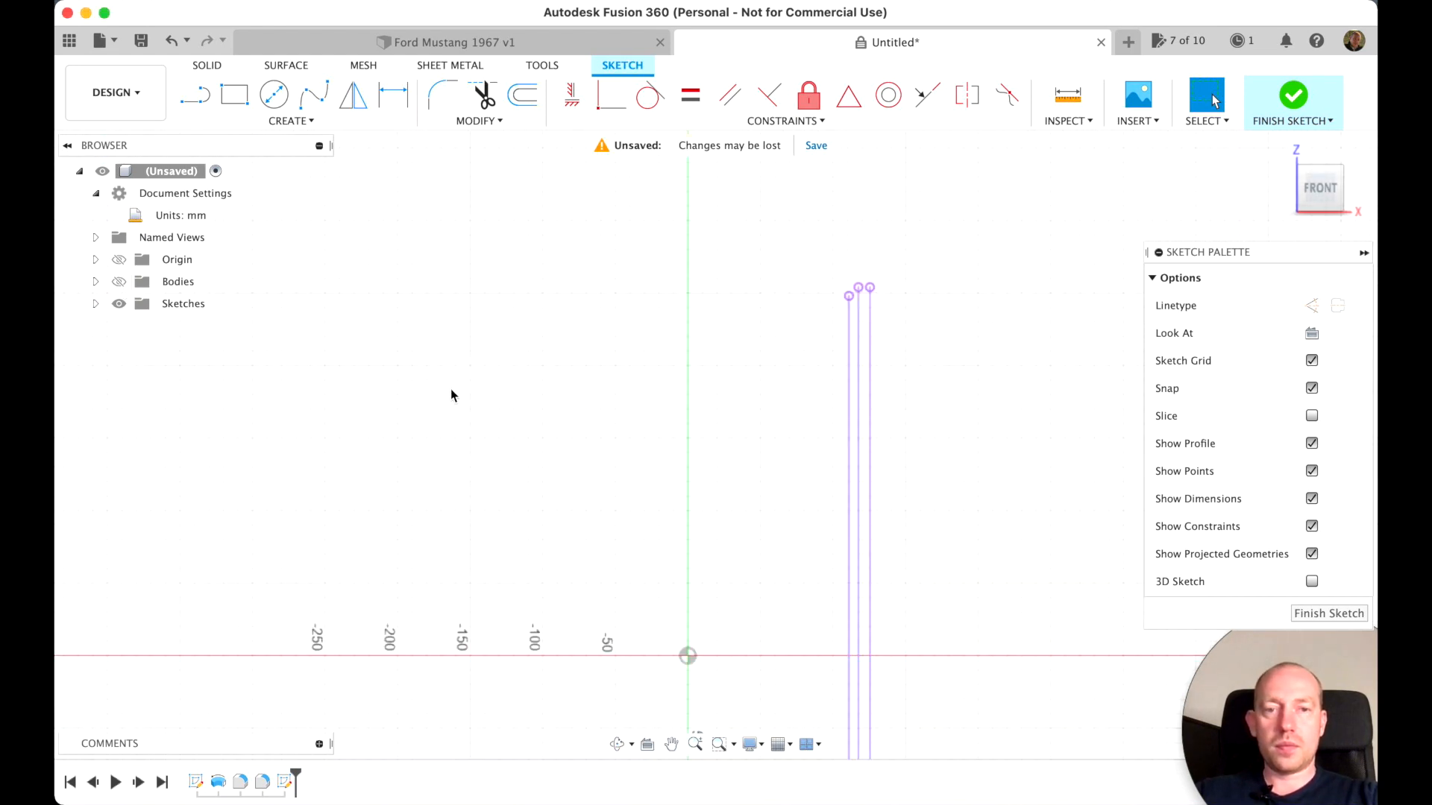
scroll(450, 393, "right", 3)
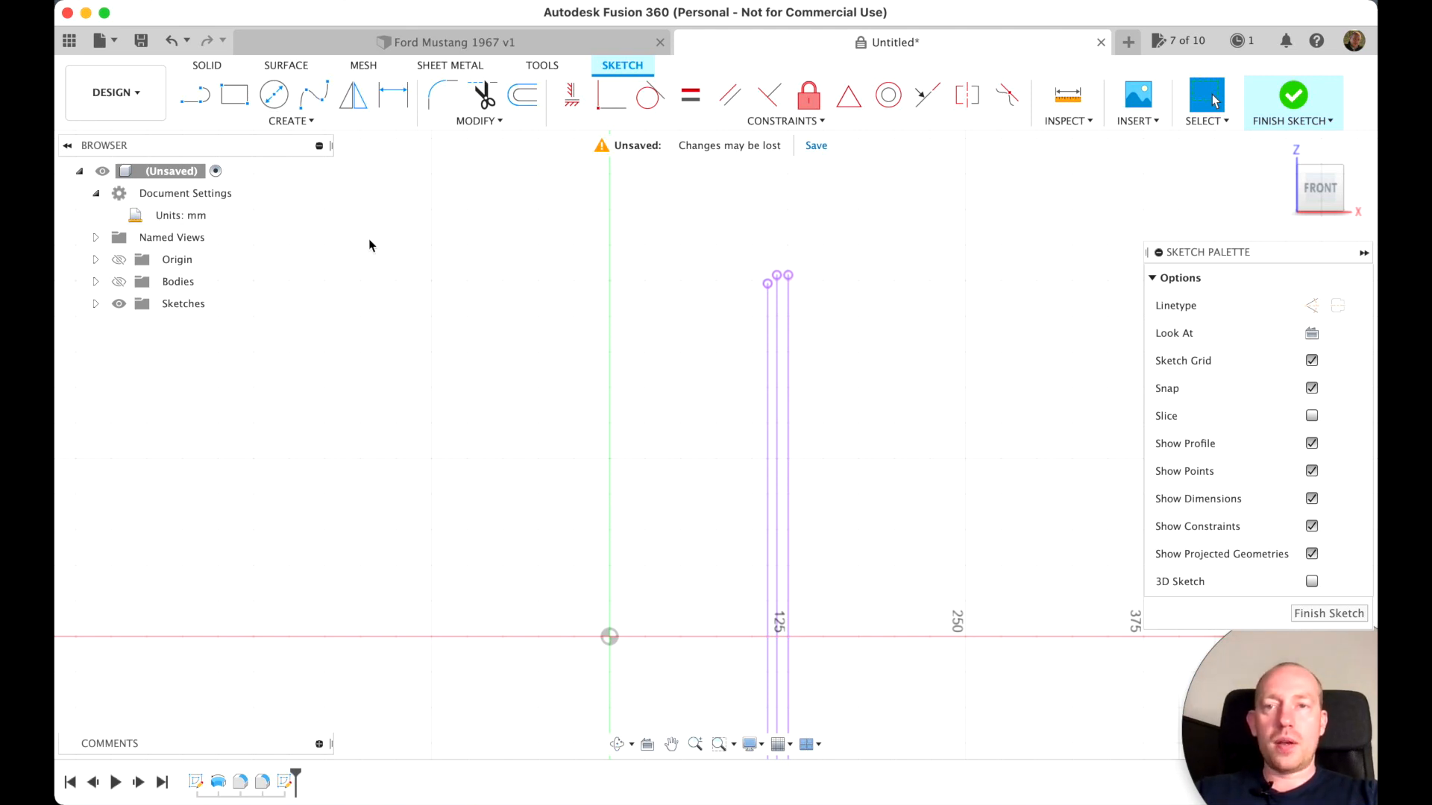
Draw two connected lines joining the upper endpoints of the three projected edges, following the lip's slope and flat
left_click(195, 95)
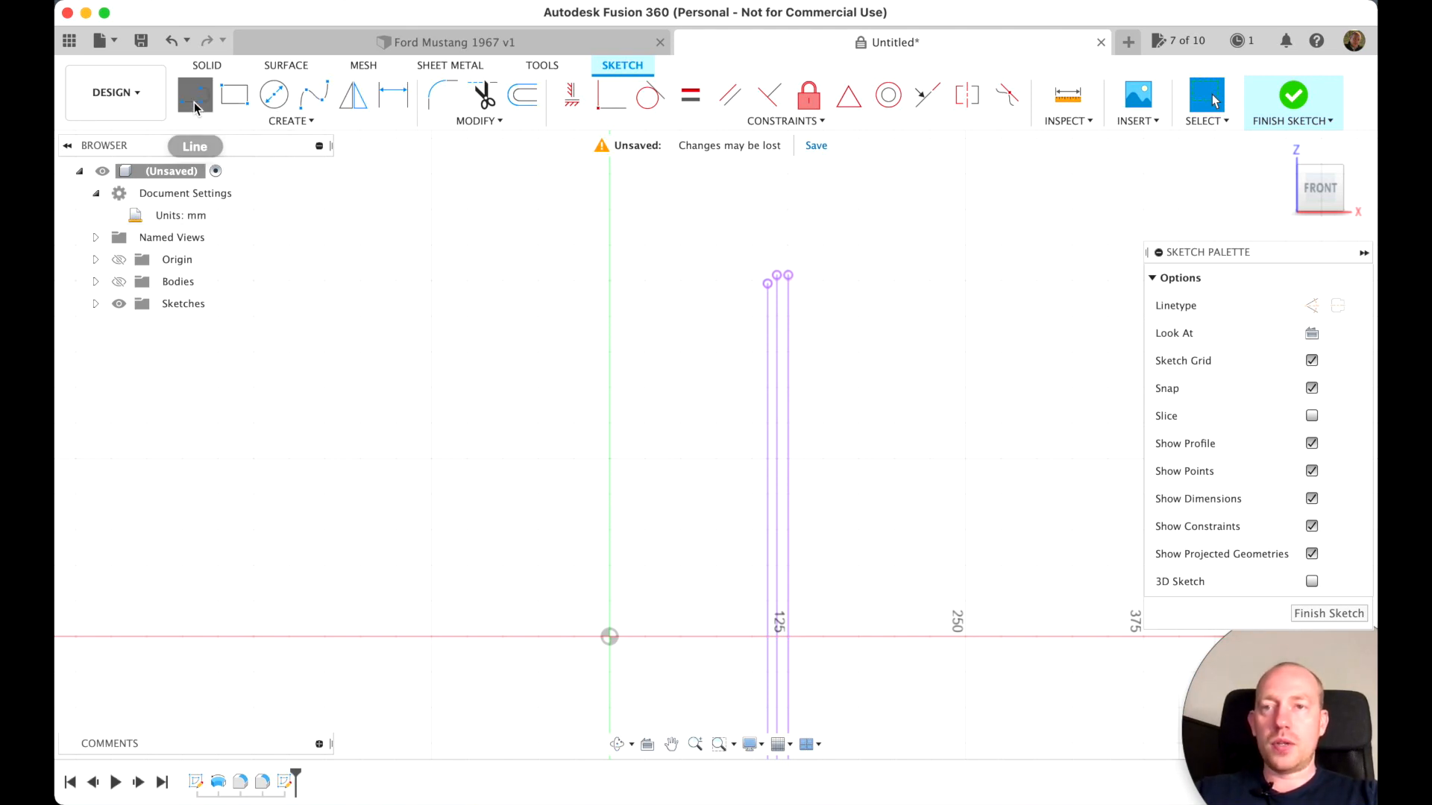
left_click(767, 288)
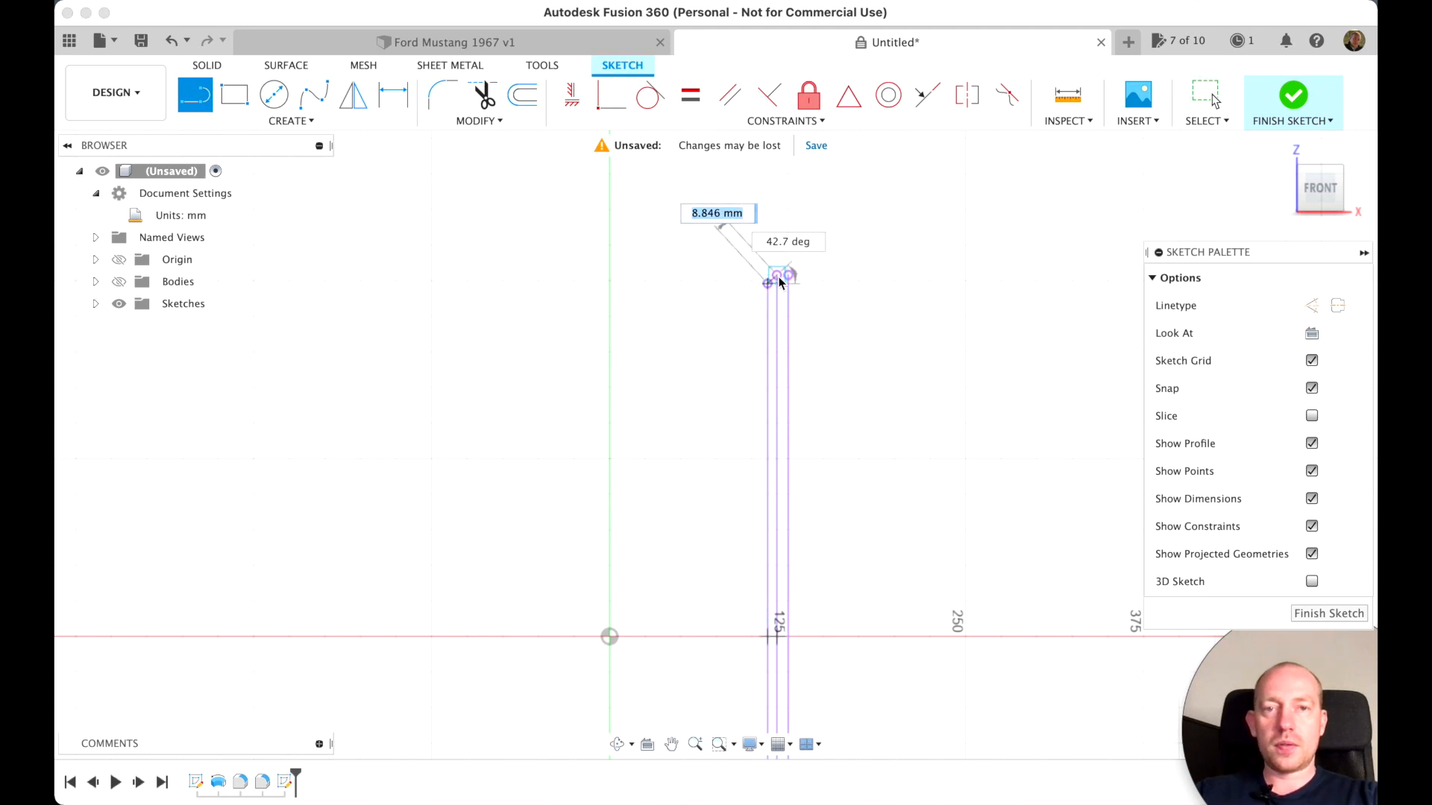
double_click(778, 278)
left_click(789, 276)
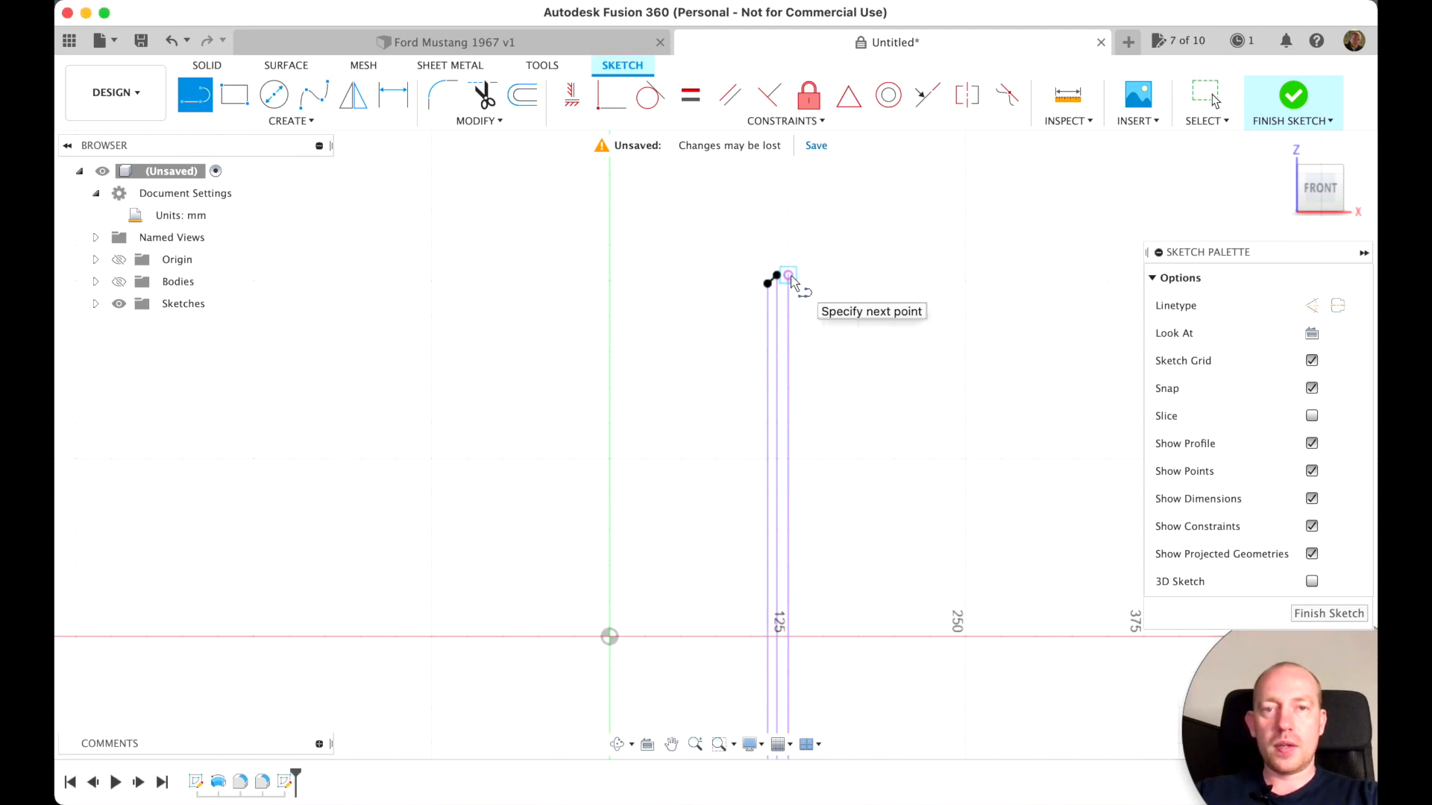
scroll(794, 279, "up", 3)
double_click(754, 199)
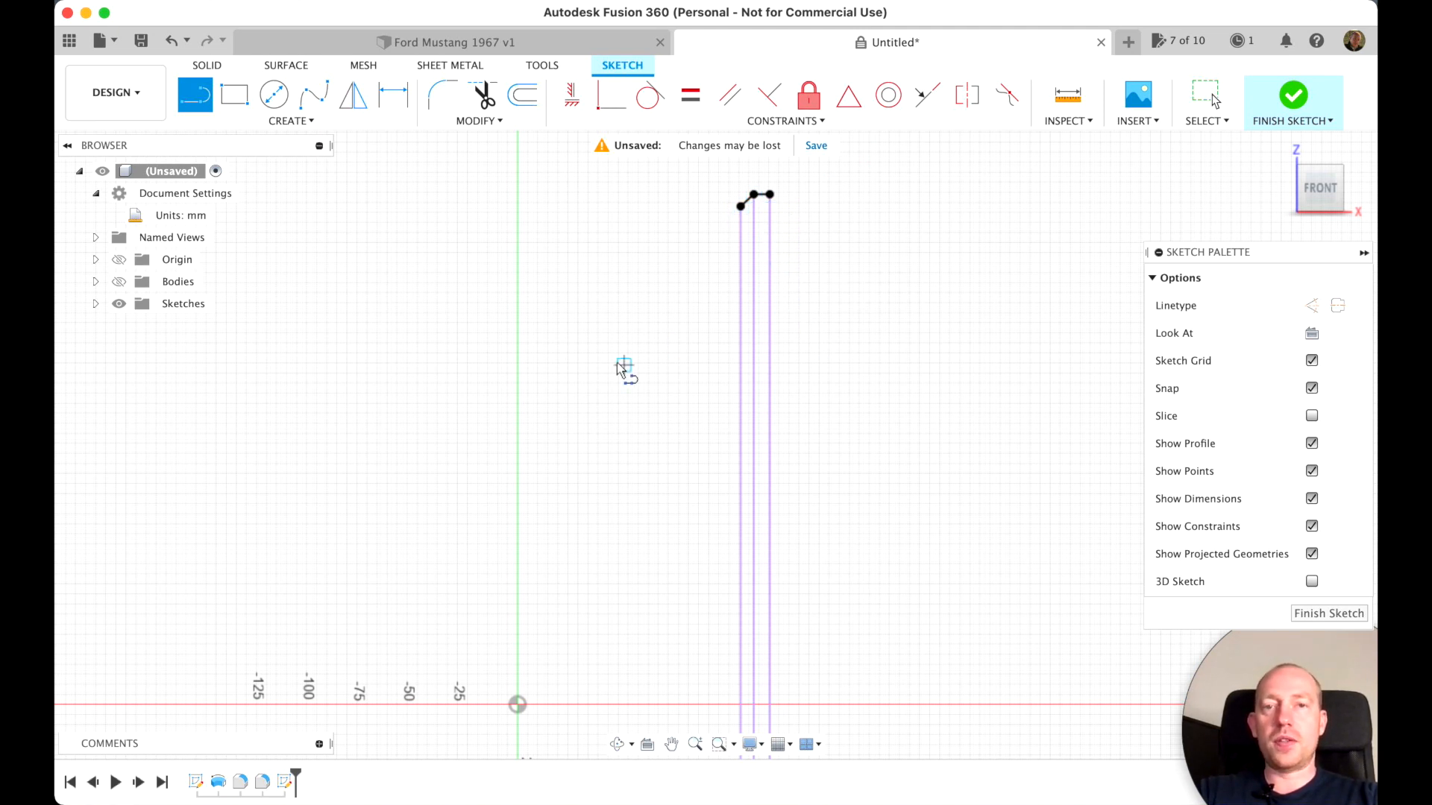
left_click(613, 360)
left_click(891, 360)
left_click(895, 321)
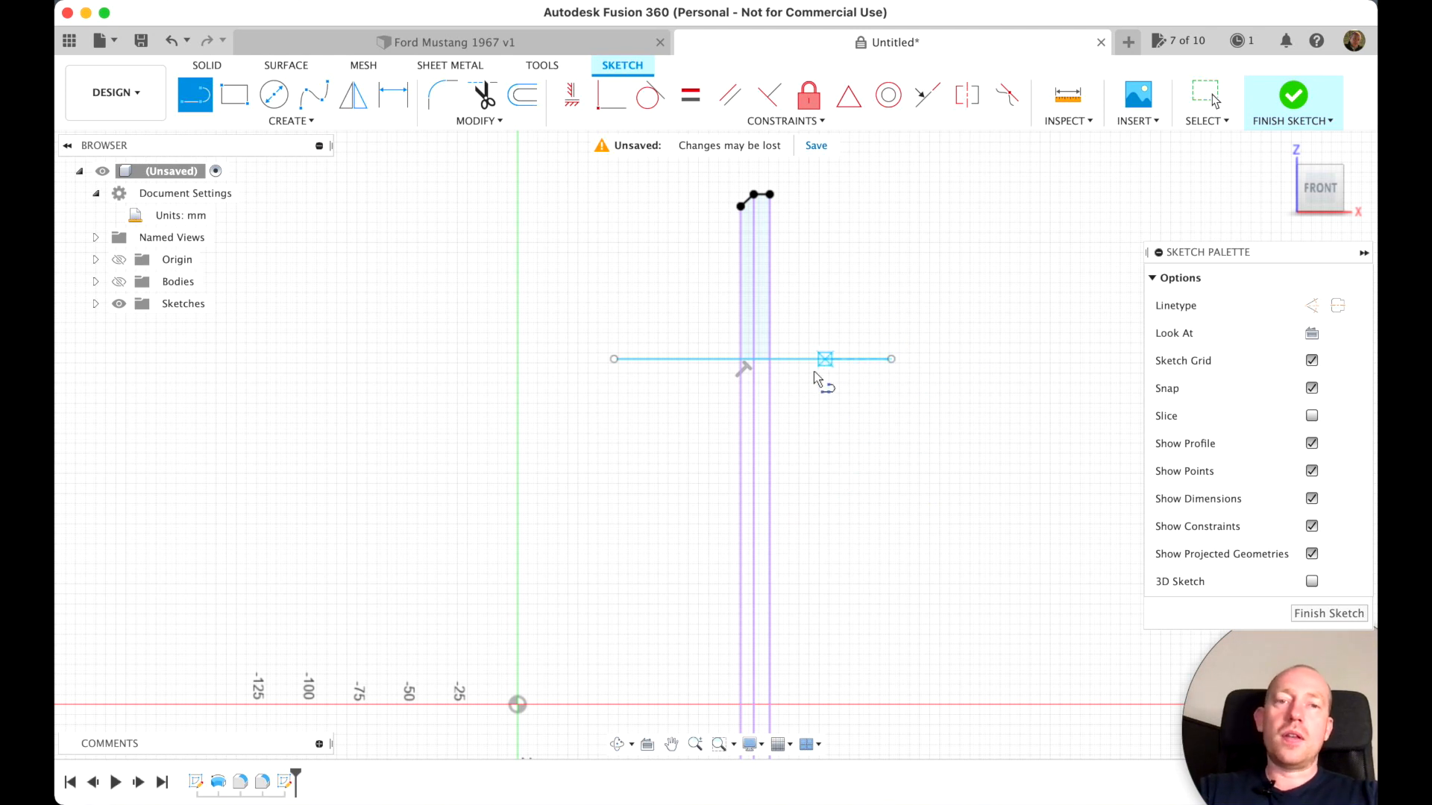
key("Escape")
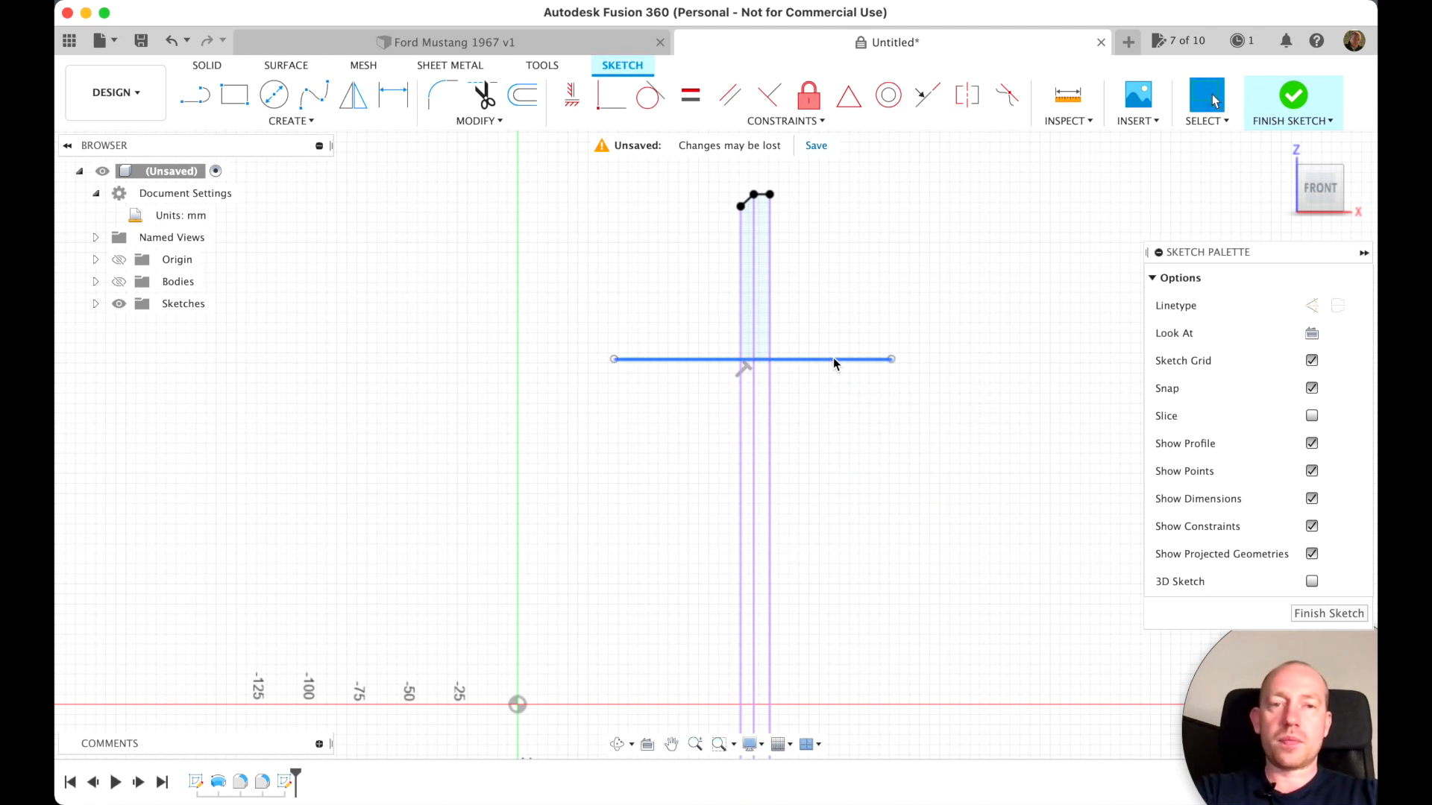
mouse_move(841, 360)
left_mouse_down()
mouse_move(610, 370)
mouse_move(608, 317)
mouse_move(833, 340)
mouse_move(775, 341)
left_mouse_up()
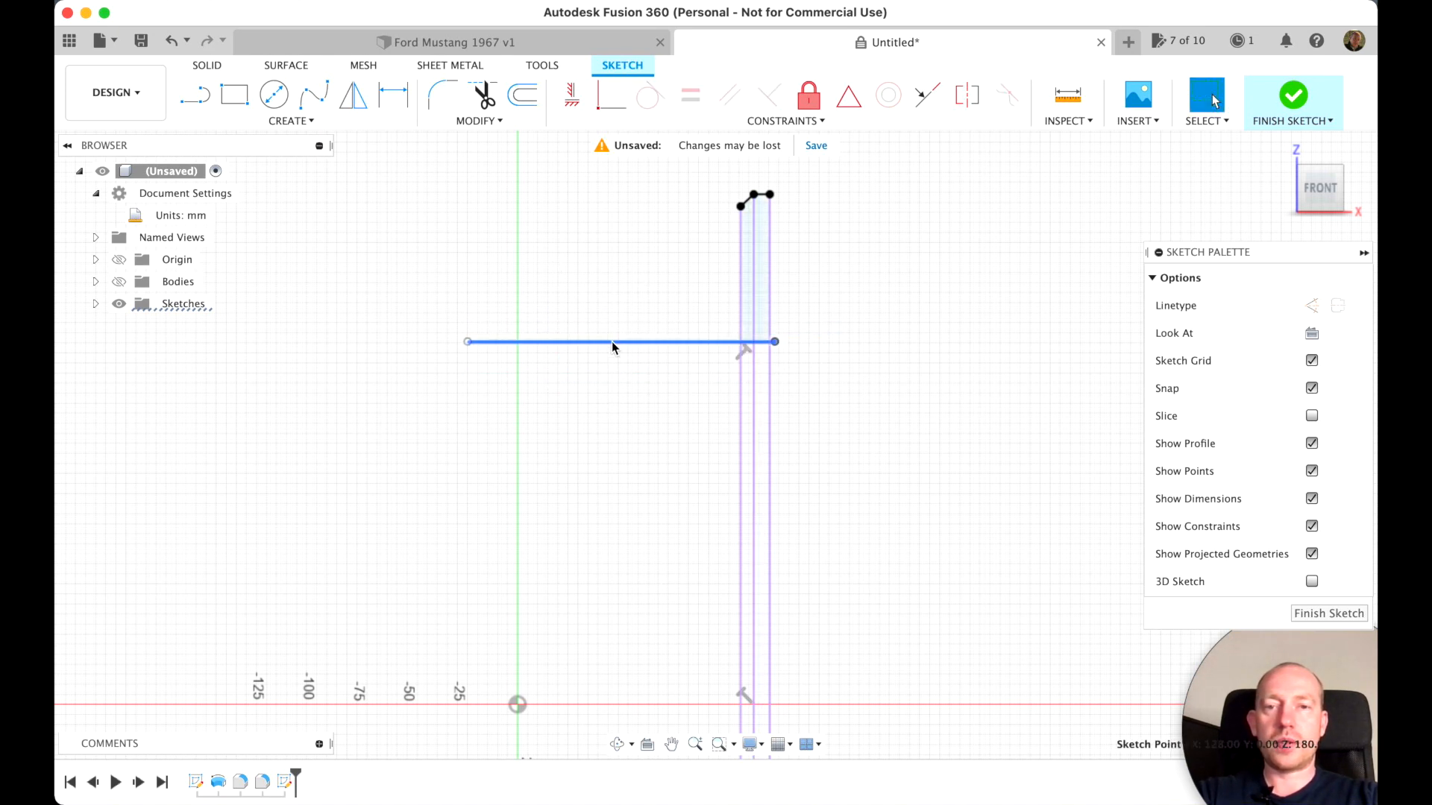
left_click(612, 343)
key("Delete")
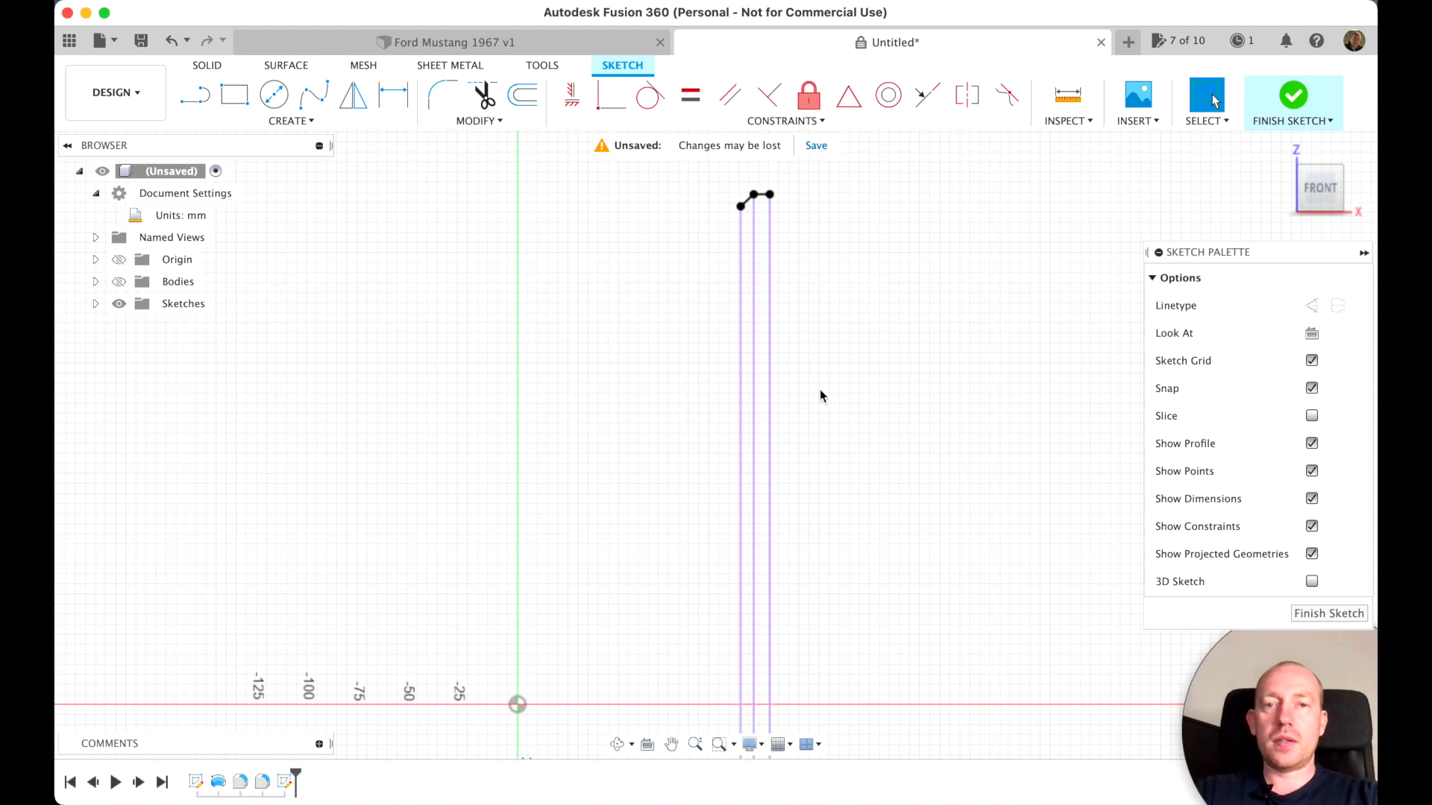
Draw a three-point spline from the outer lip's end, bulging outward and curving back inward to a point about 97 mm above the horizontal axis
scroll(843, 414, "down", 2)
scroll(843, 415, "up", 2)
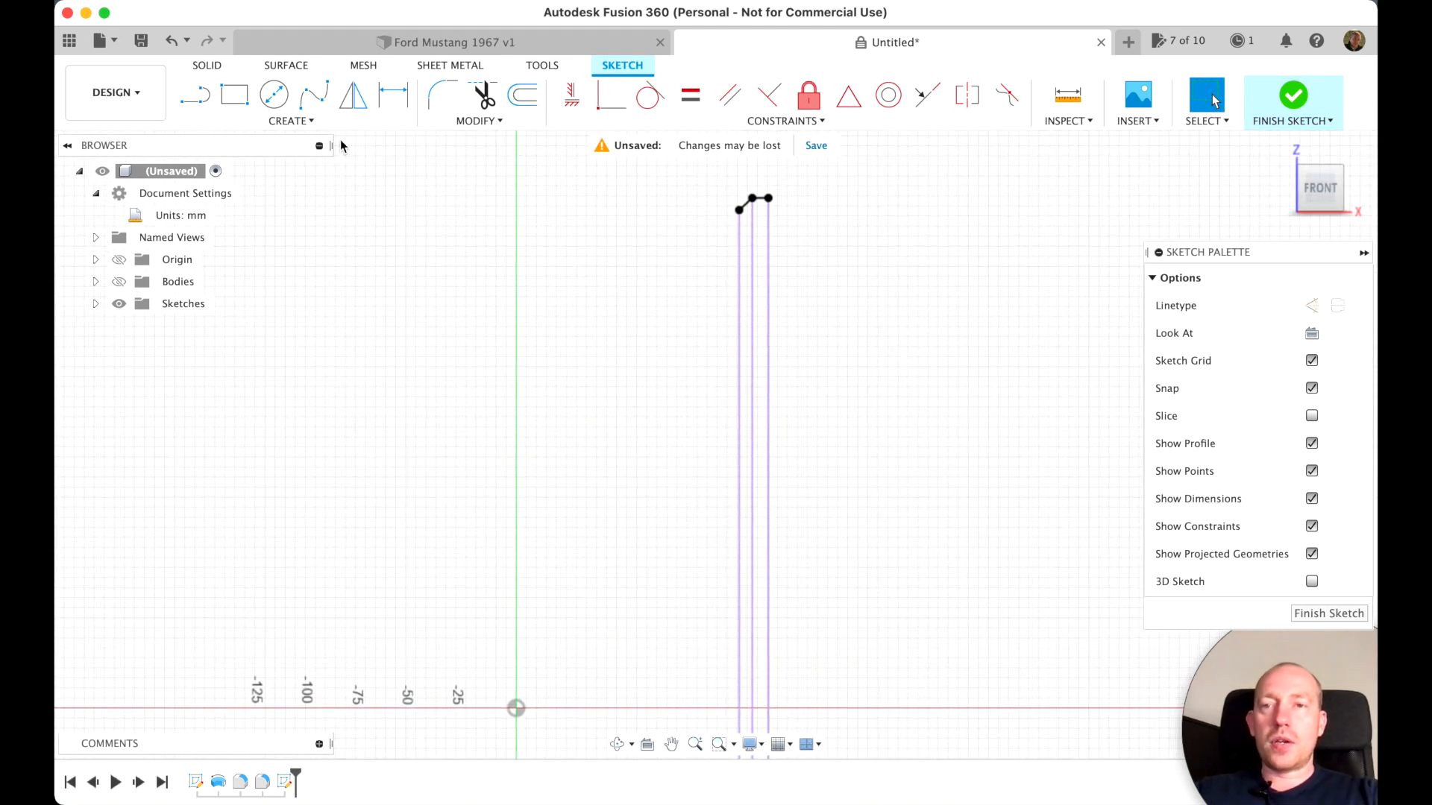
left_click(313, 99)
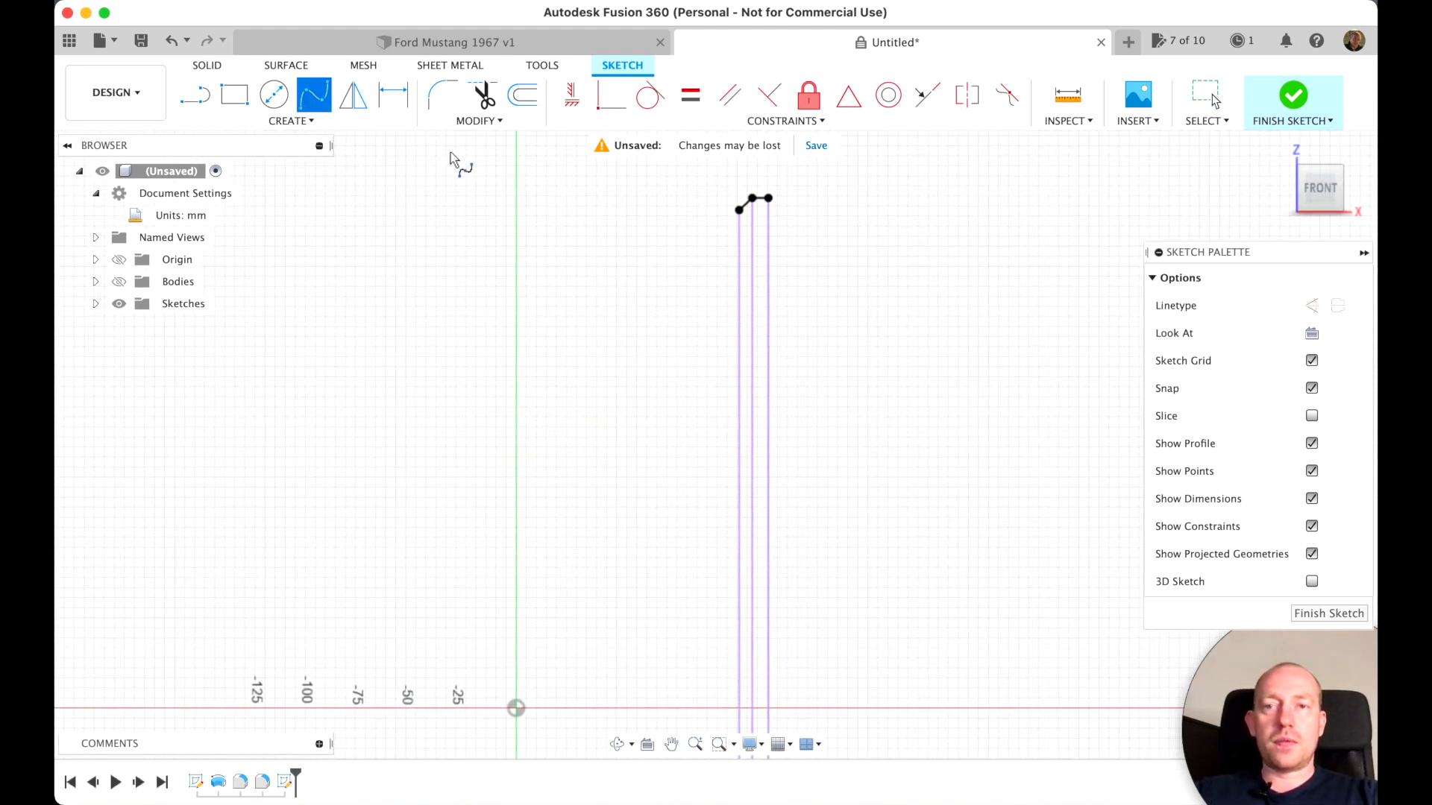
left_click(768, 201)
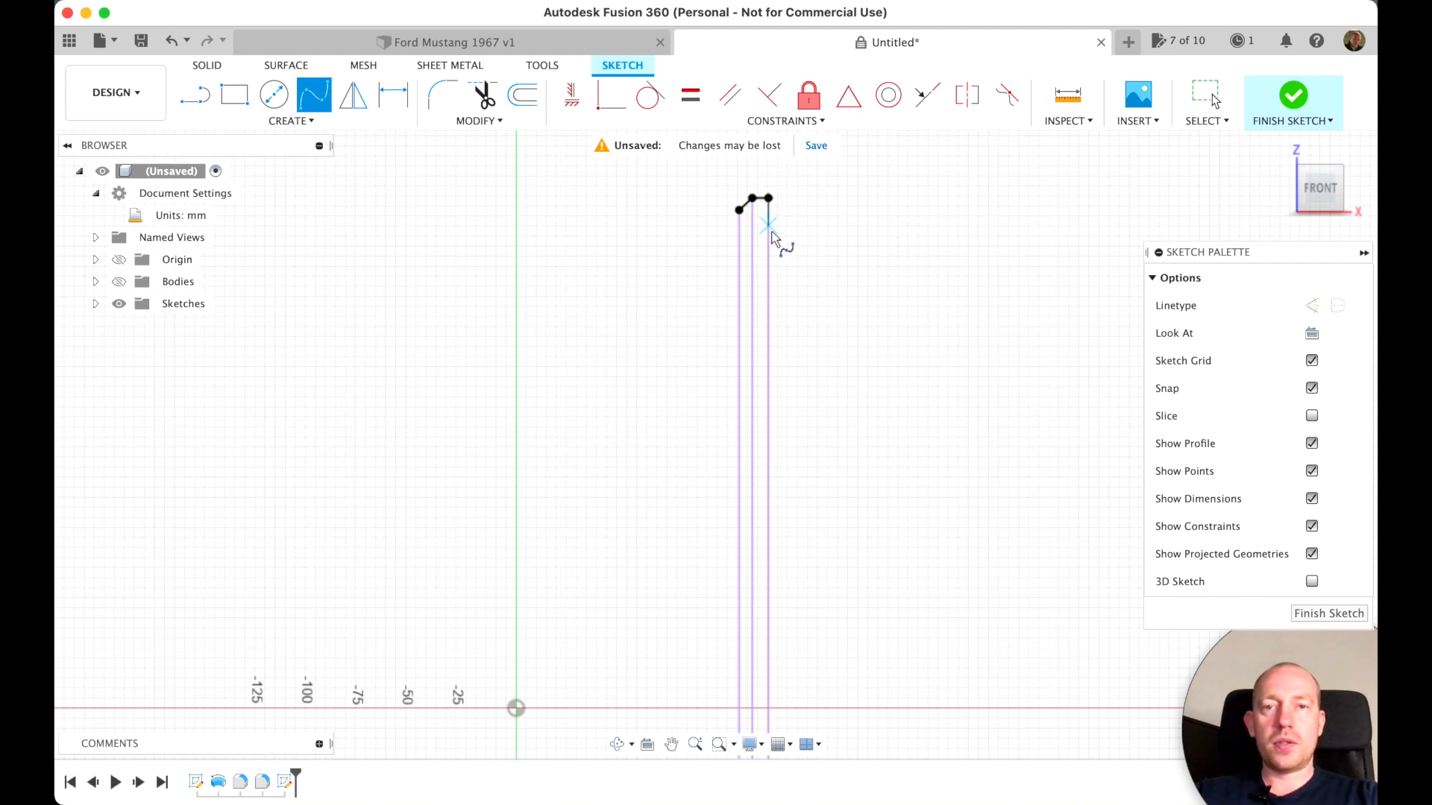
left_click(795, 293)
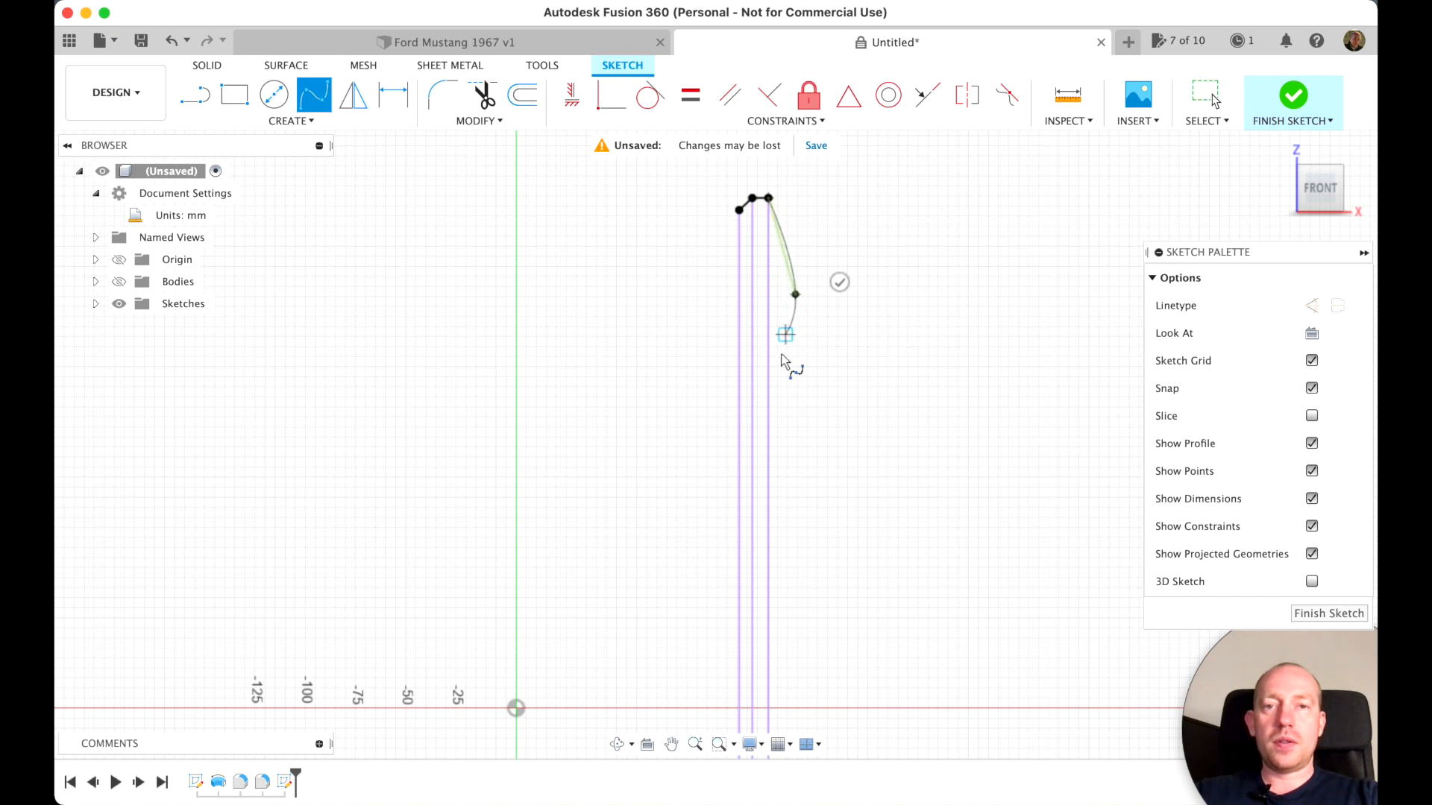
left_click(663, 513)
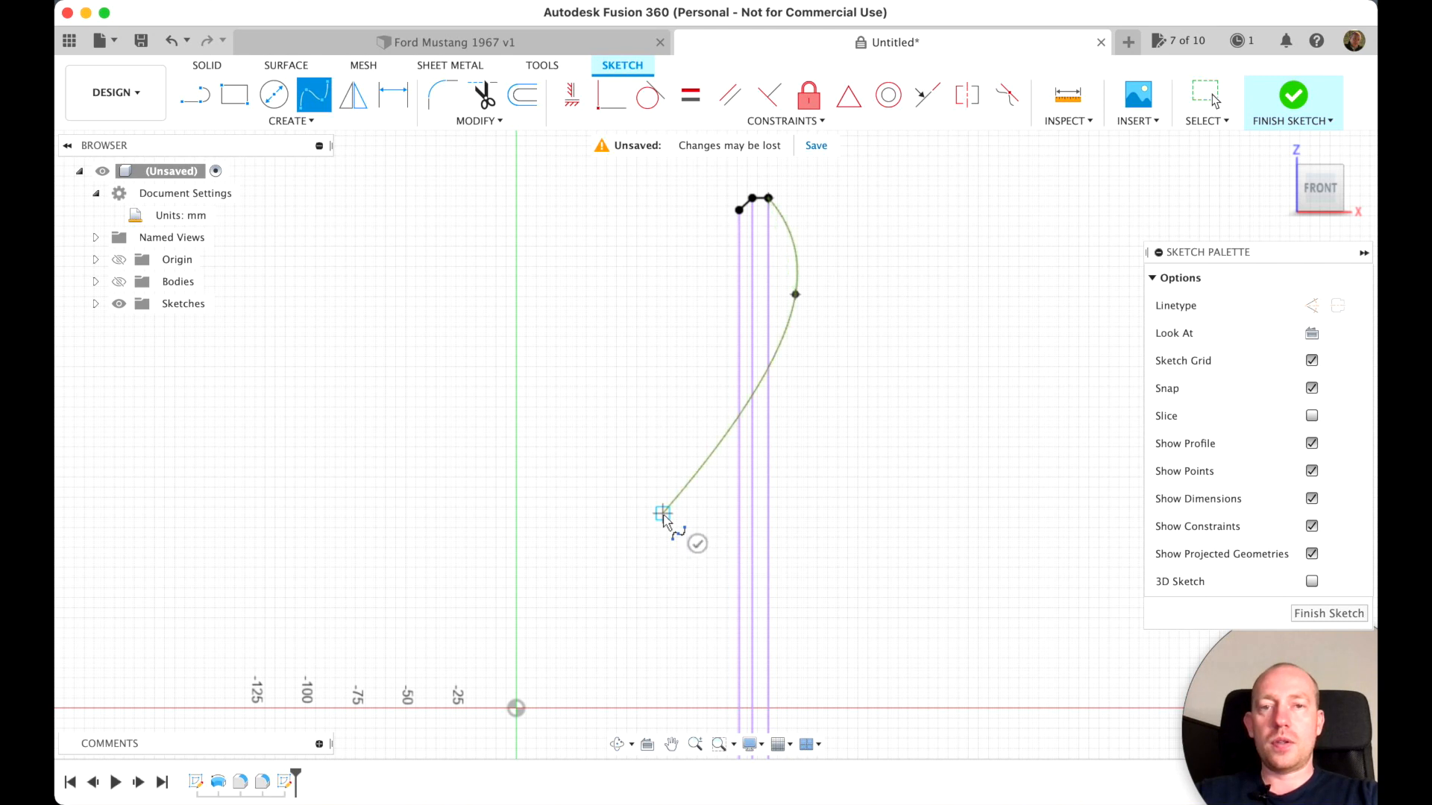
left_click(695, 543)
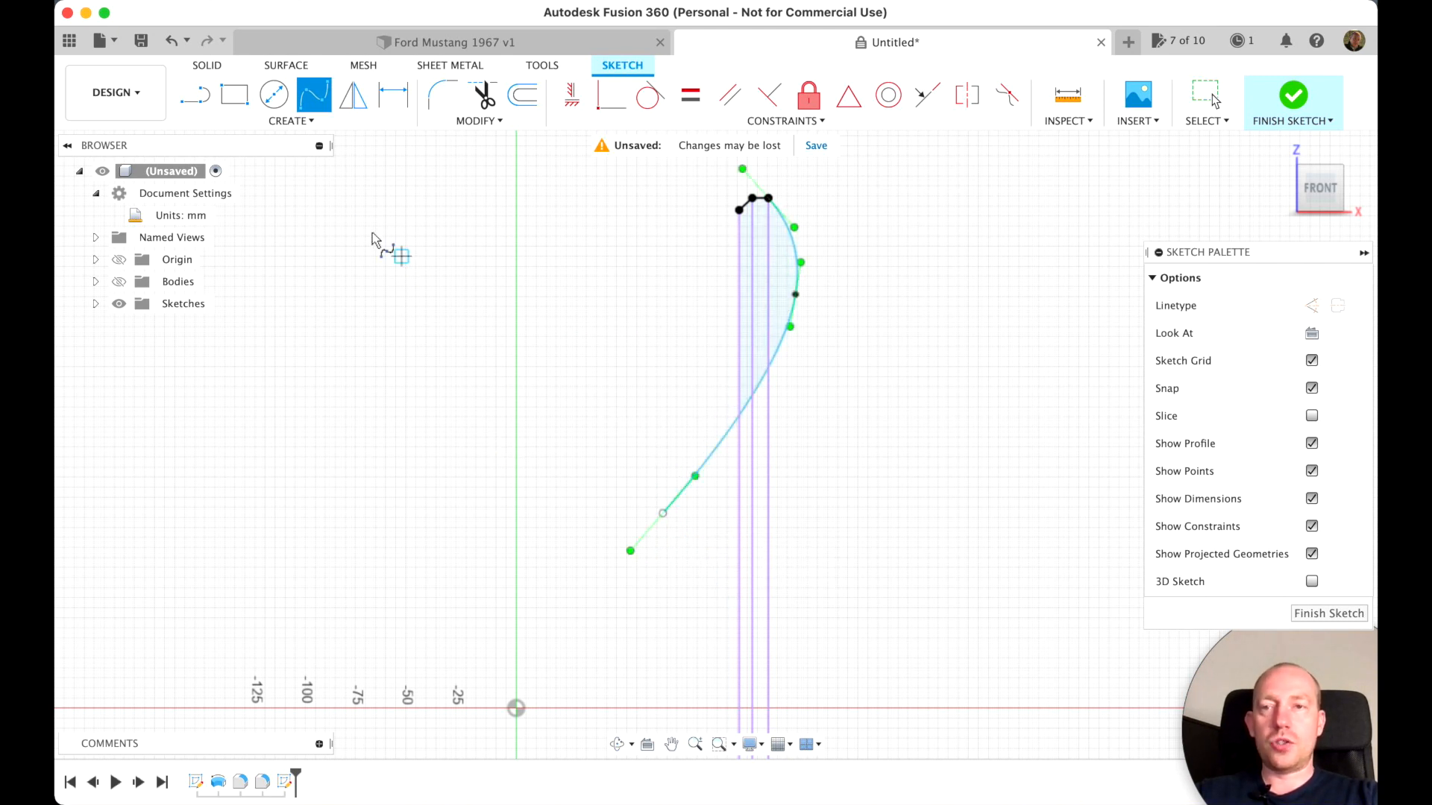
Draw a vertical line about 97 mm long from the spline's lower end down to the horizontal axis
left_click(195, 95)
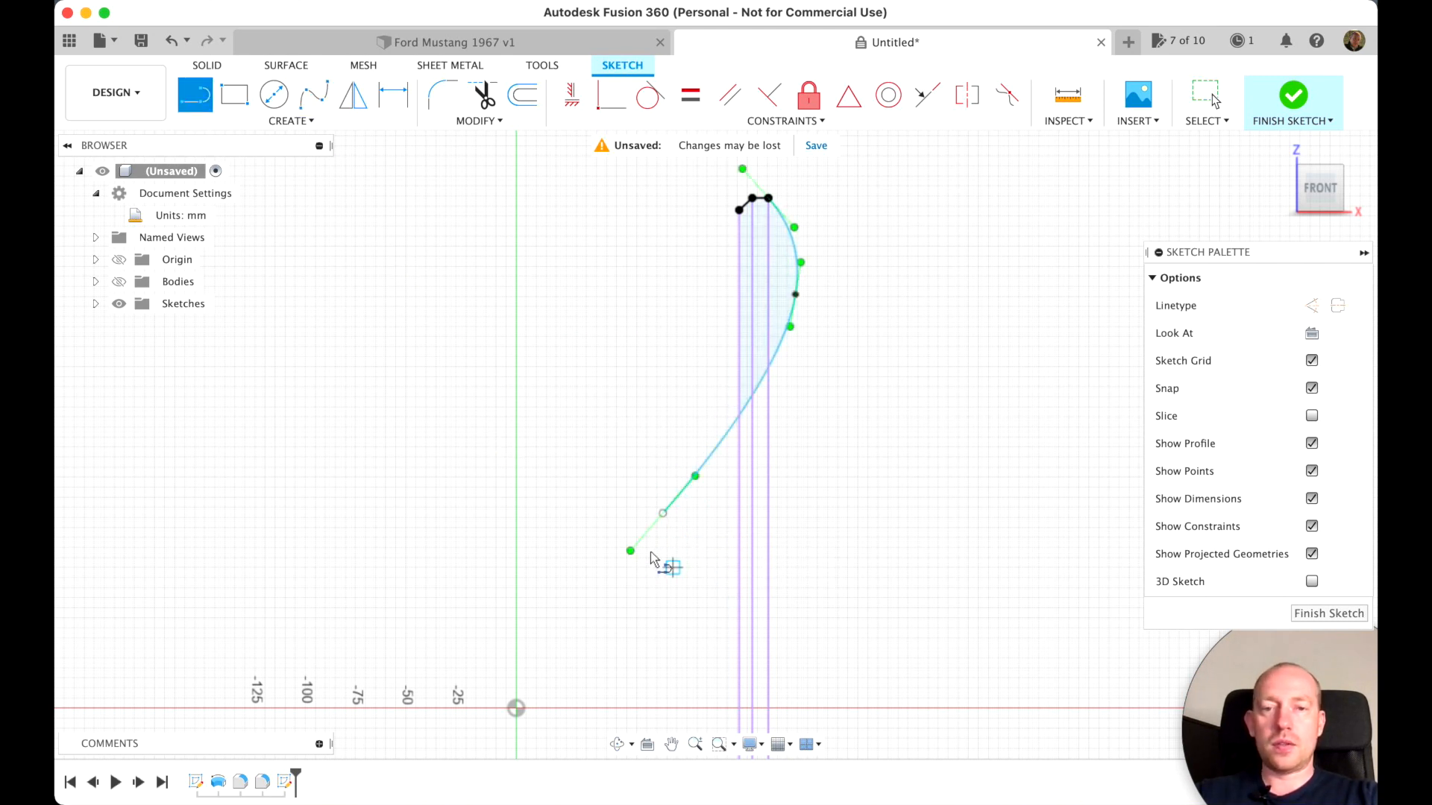
left_click(663, 513)
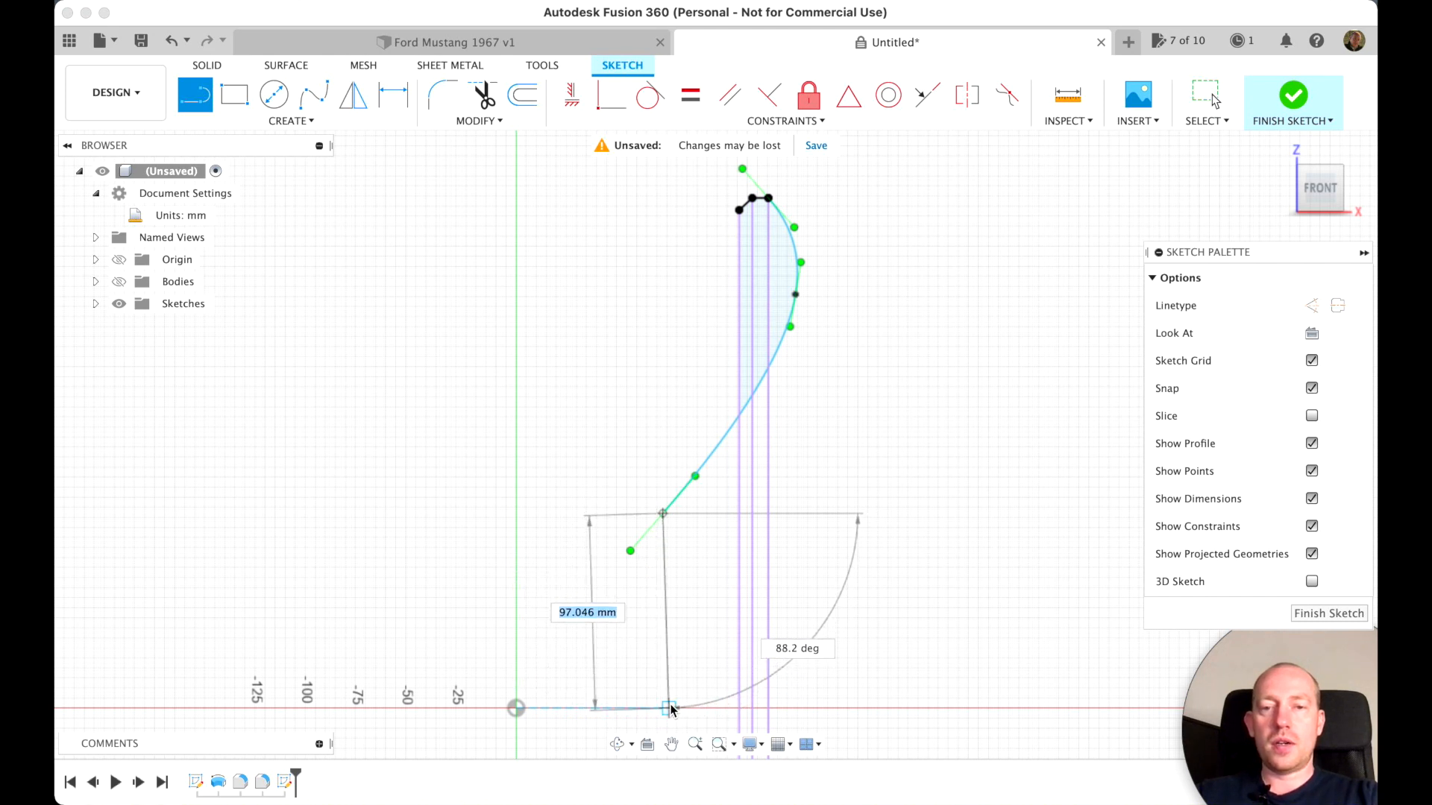
left_click(662, 708)
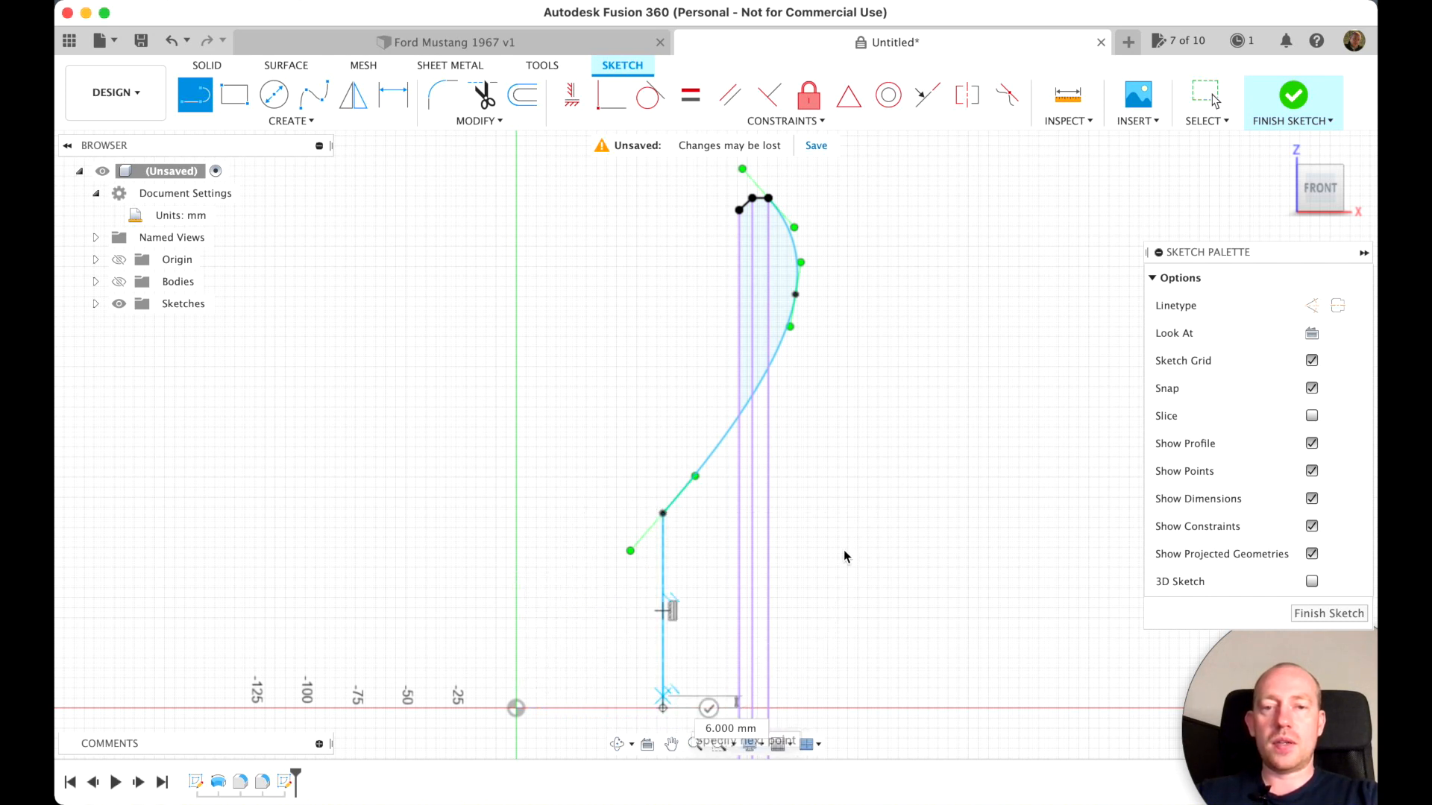
key("Escape")
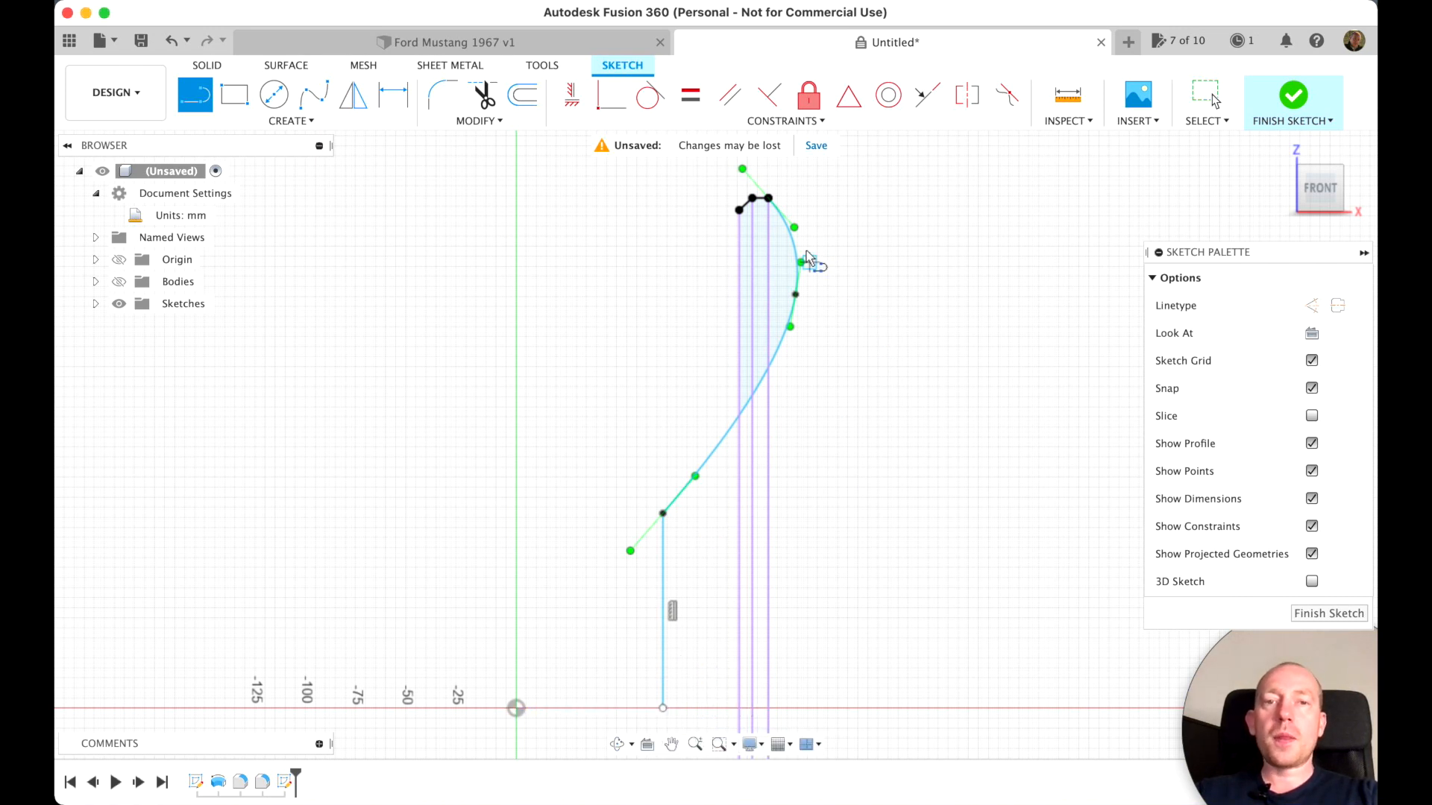
key("Escape")
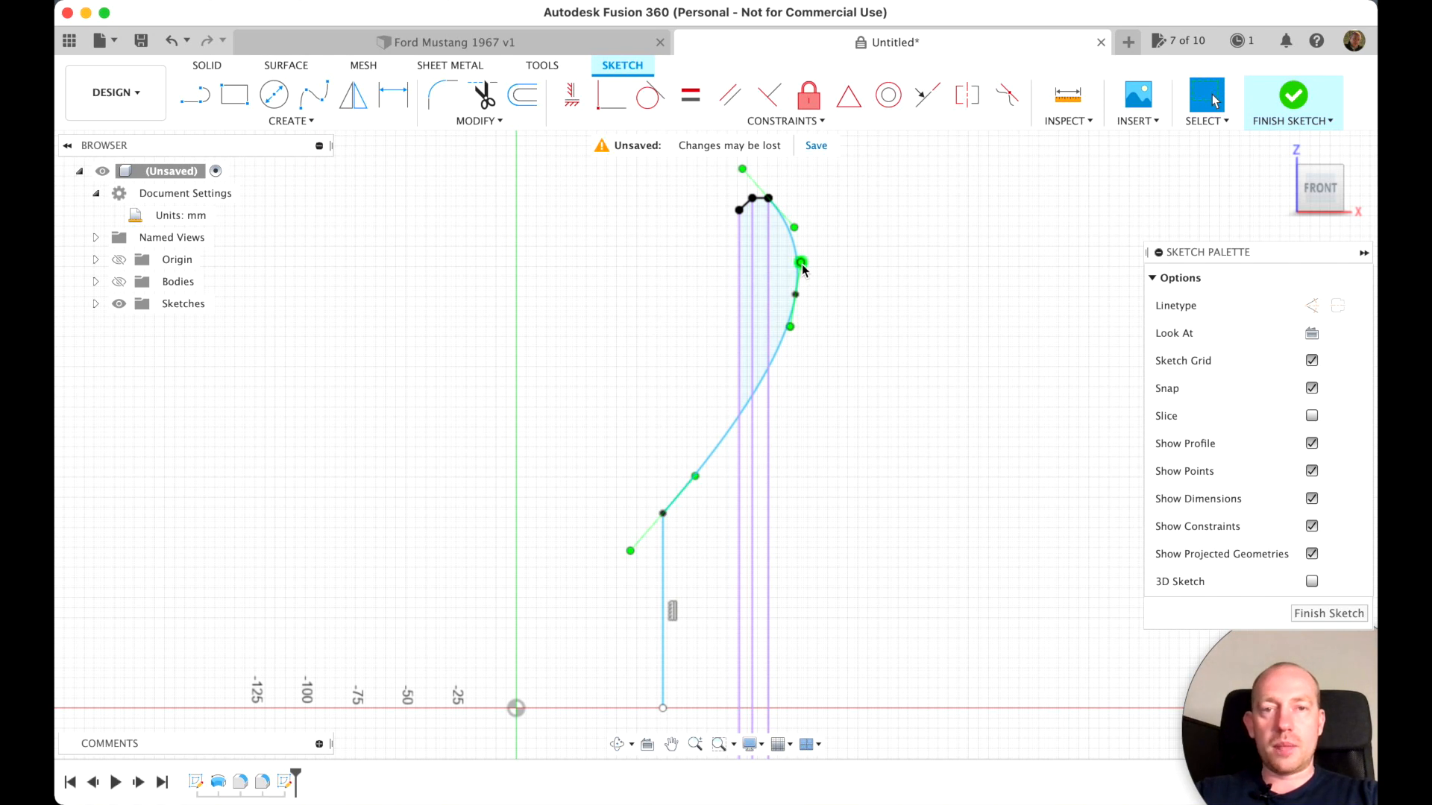
Reshape the spline's outward bulge by shortening and slightly tilting the tangent handle at its middle fit point
left_click_drag(800, 262, 794, 278)
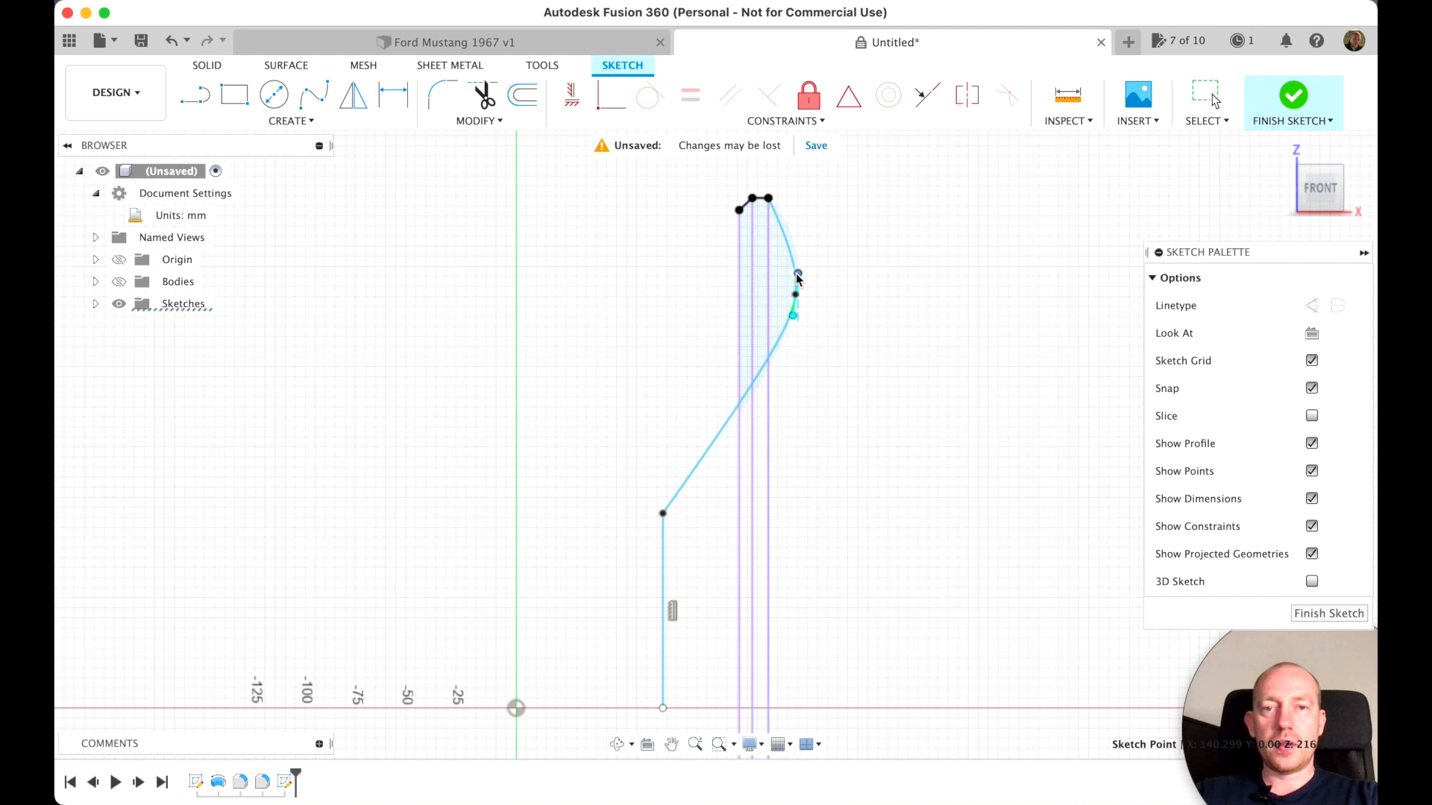
mouse_move(791, 317)
left_mouse_down()
mouse_move(815, 310)
mouse_move(793, 315)
mouse_move(793, 300)
left_mouse_up()
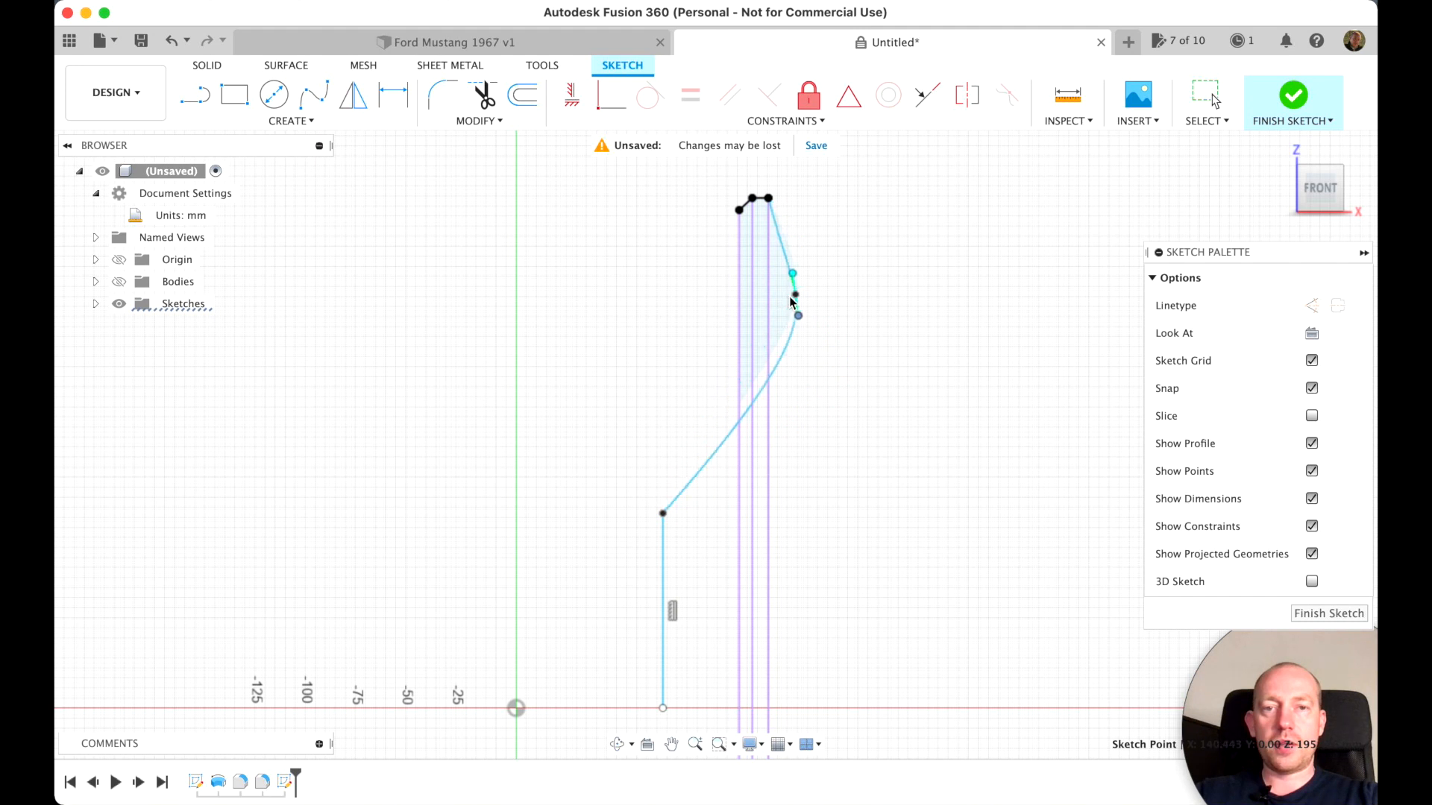
scroll(827, 335, "up", 5)
scroll(798, 370, "down", 3)
scroll(805, 380, "up", 1)
left_click_drag(711, 405, 718, 406)
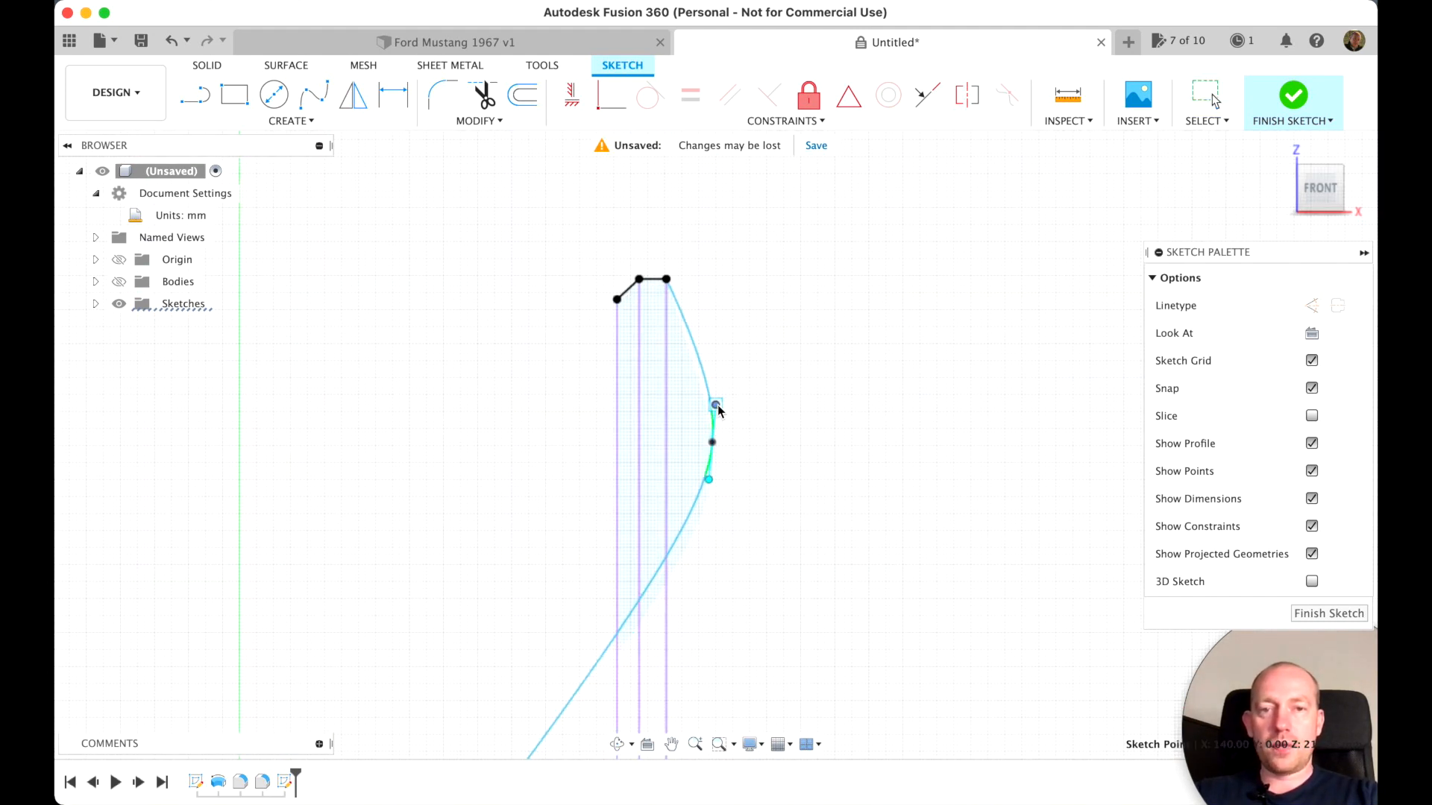
scroll(855, 486, "down", 3)
scroll(855, 486, "down", 2)
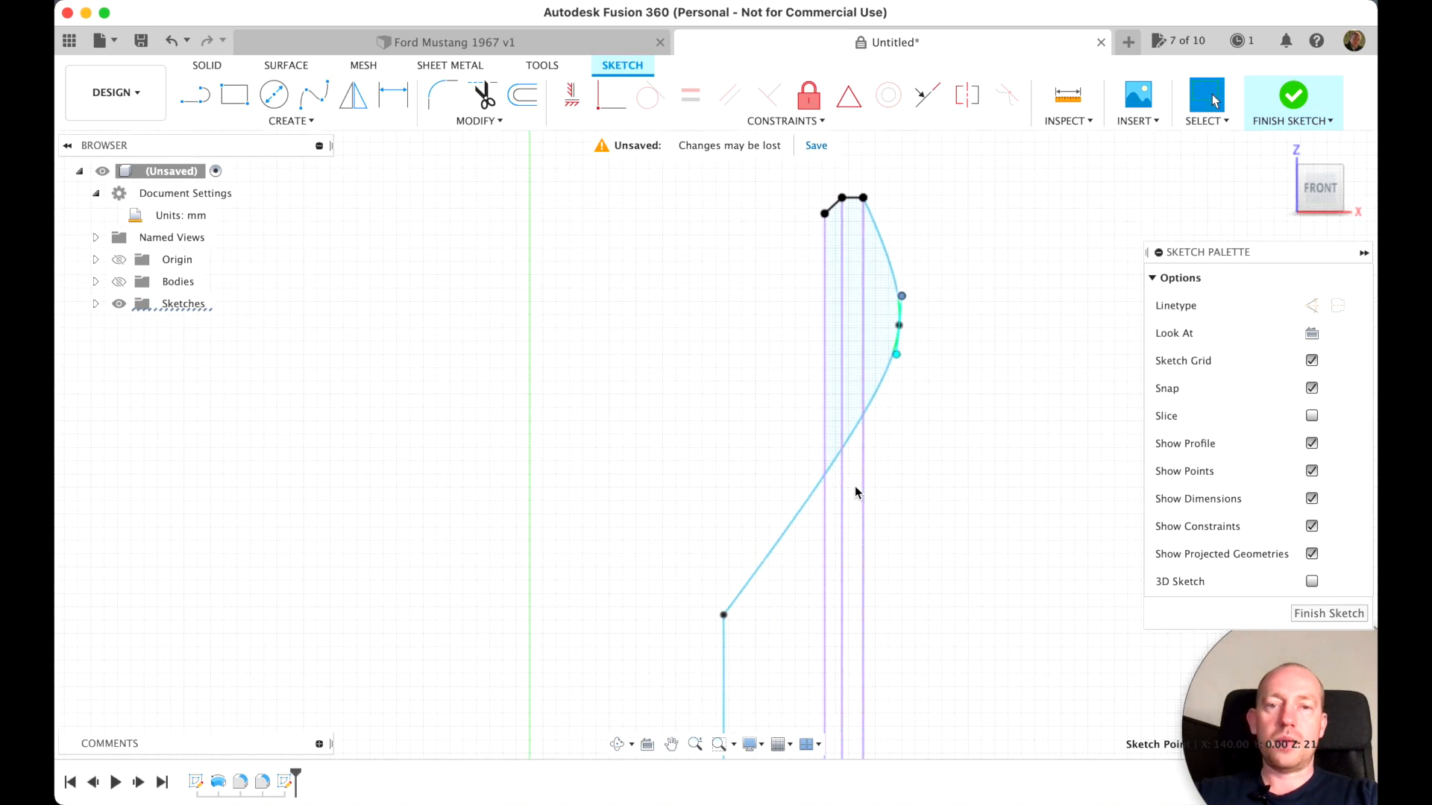
scroll(854, 485, "down", 3)
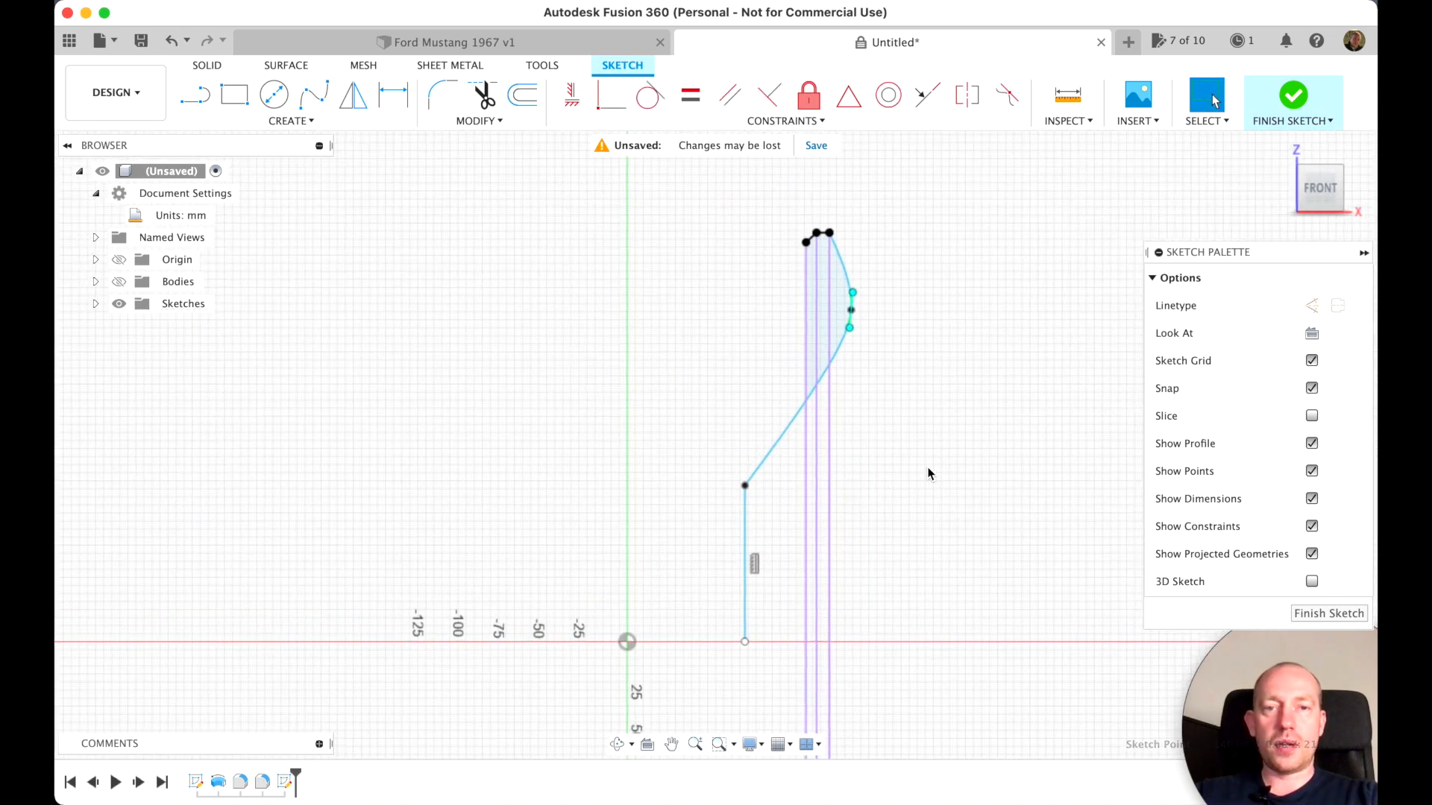
Offset the spline and its vertical line 15.572 mm inward so the copy meets the foot of the lip's slope
double_click(842, 346)
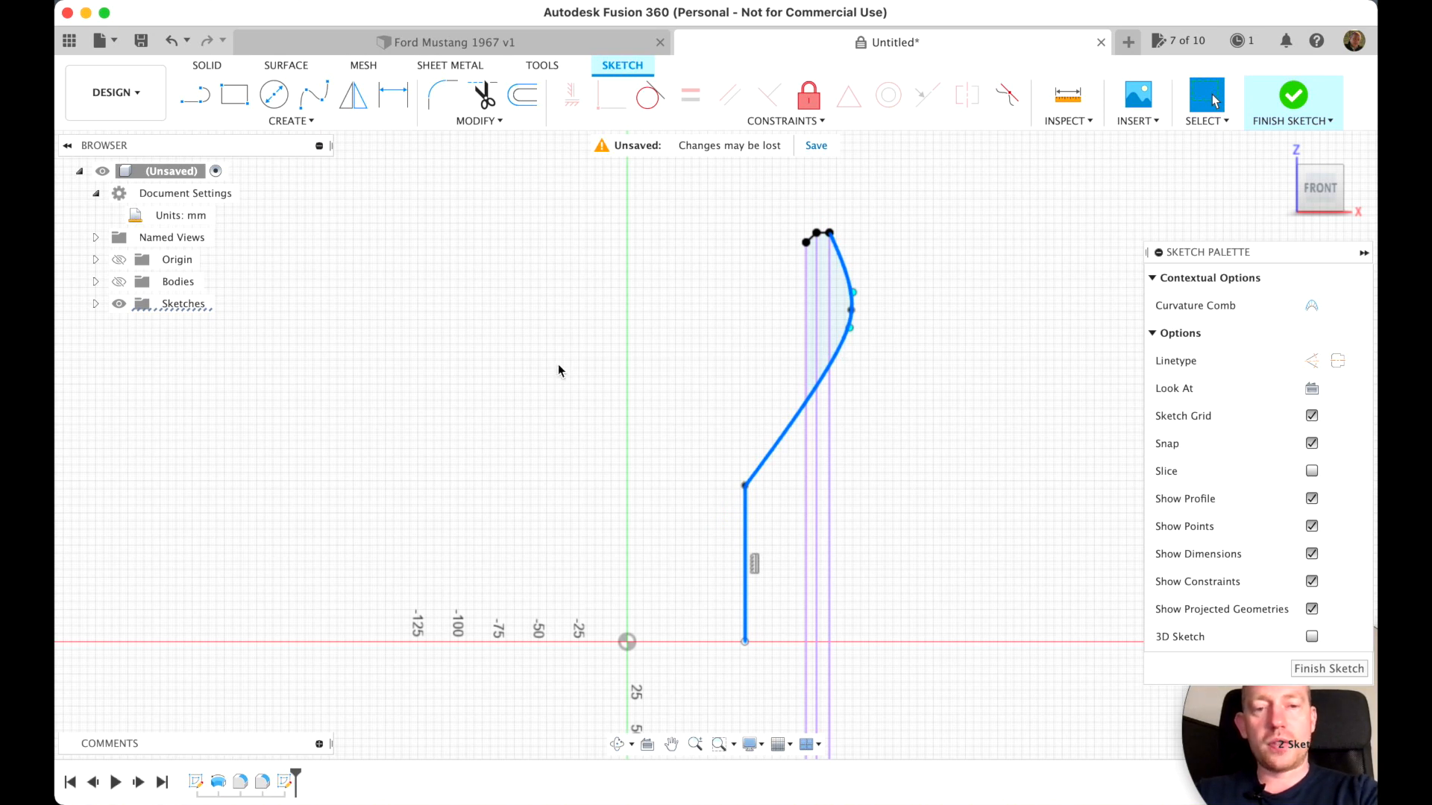
key("o")
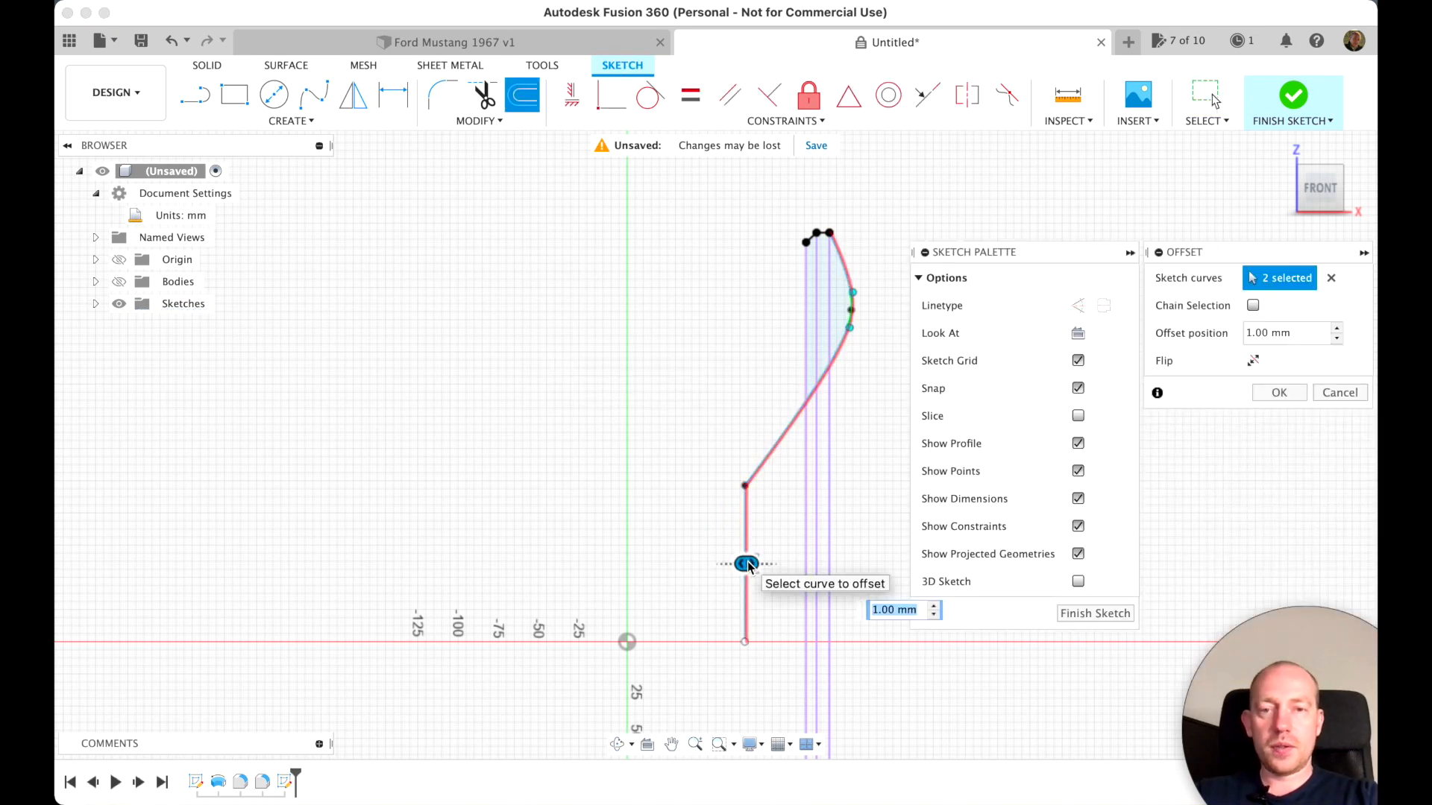
left_click_drag(748, 565, 720, 565)
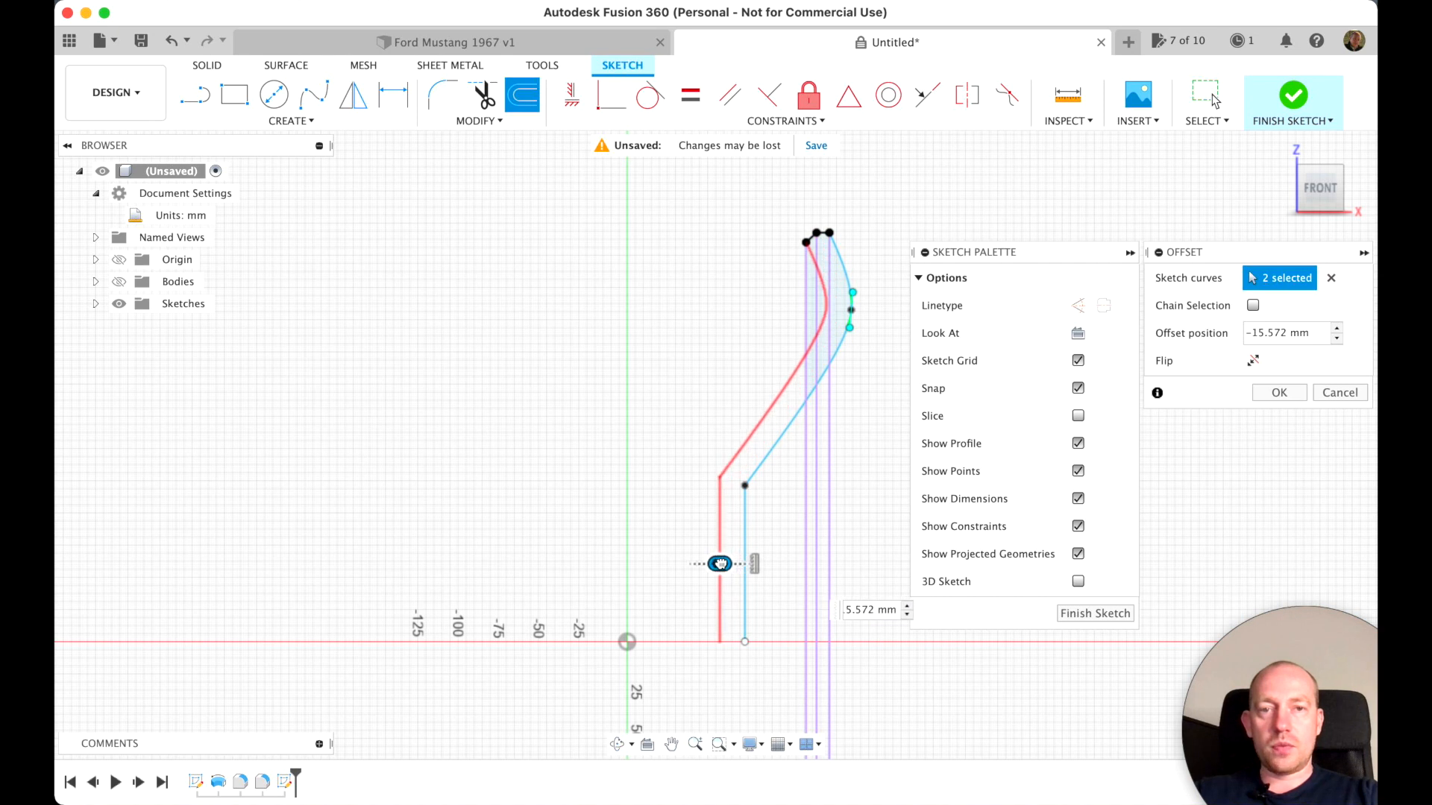
scroll(836, 496, "up", 4)
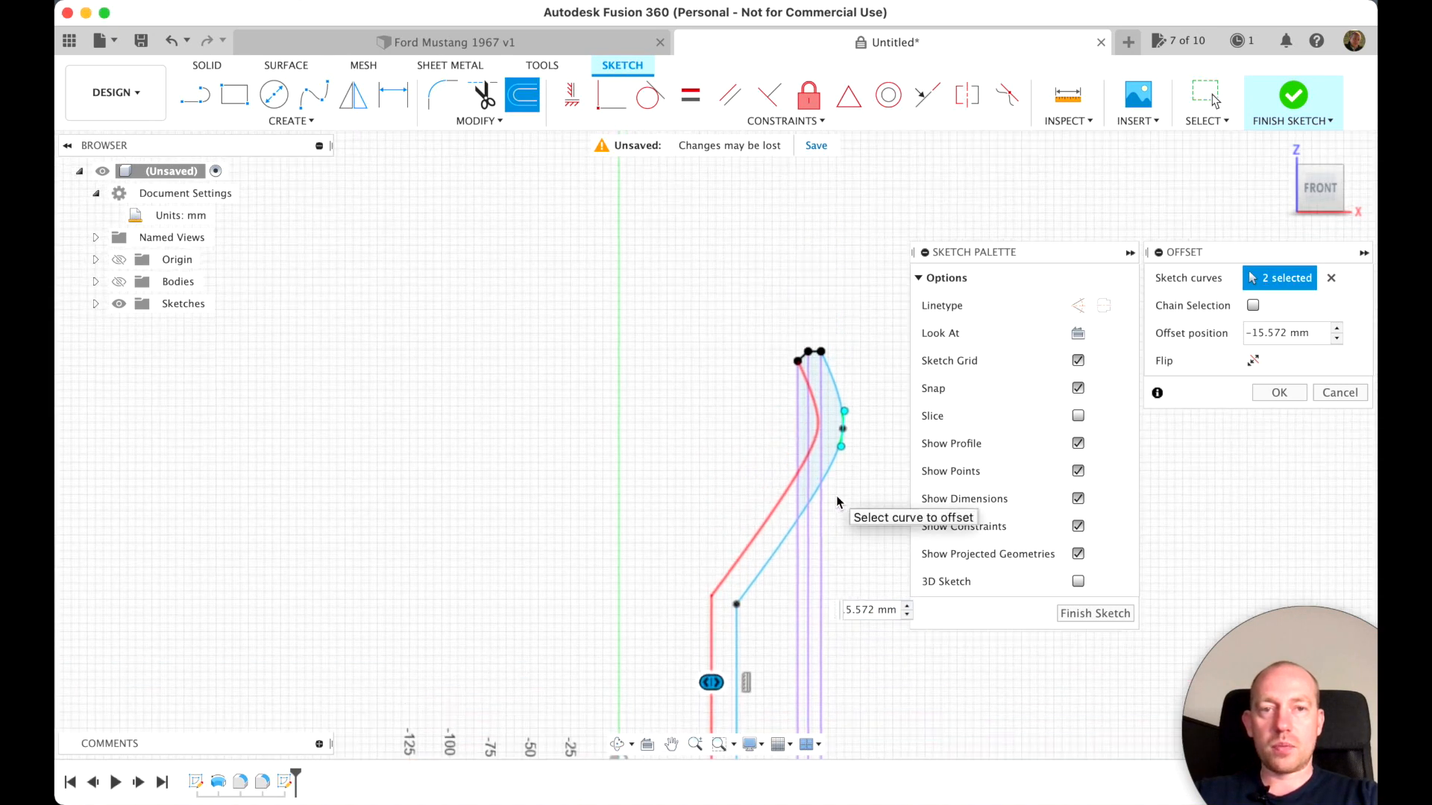
scroll(837, 501, "up", 5)
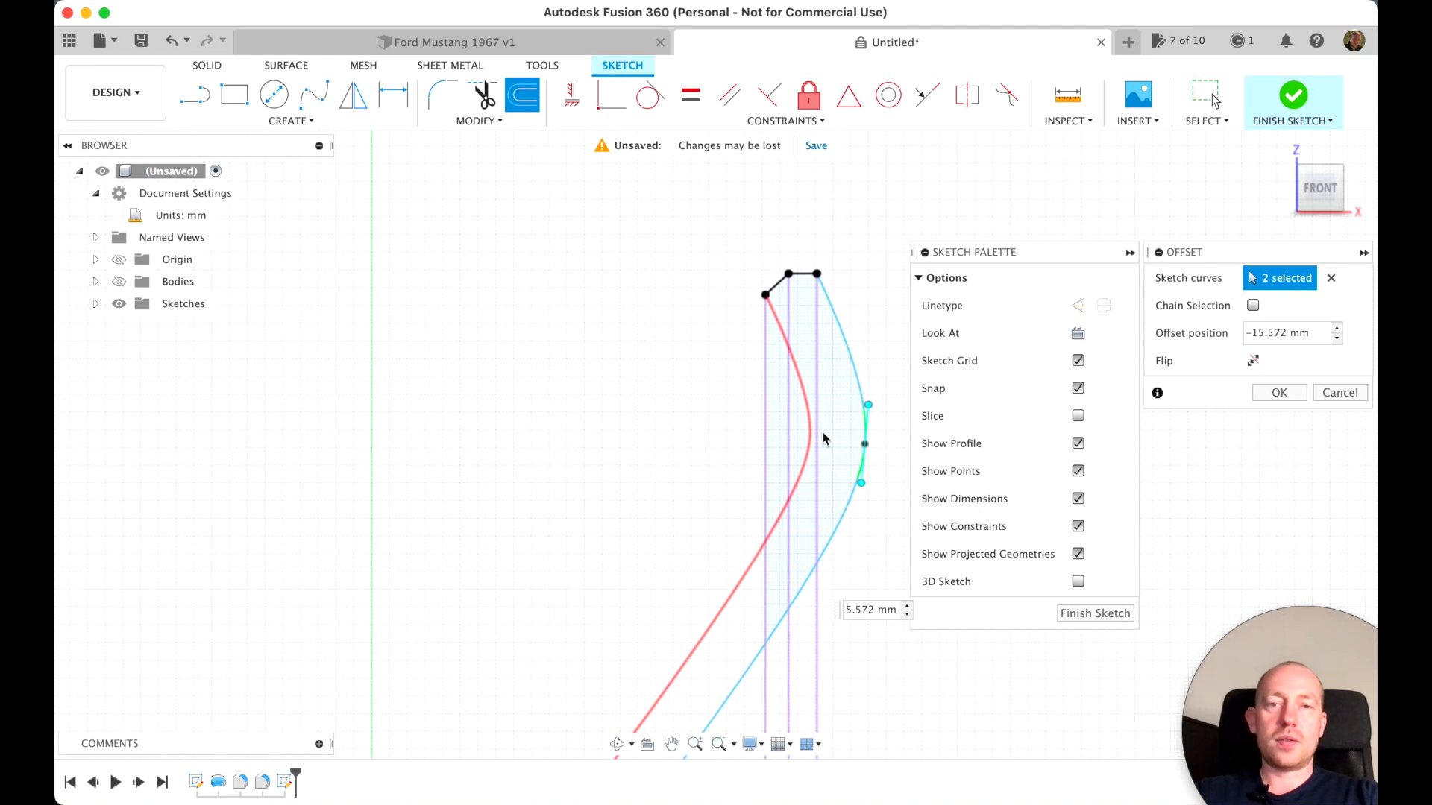
scroll(824, 438, "down", 5)
scroll(823, 438, "down", 10)
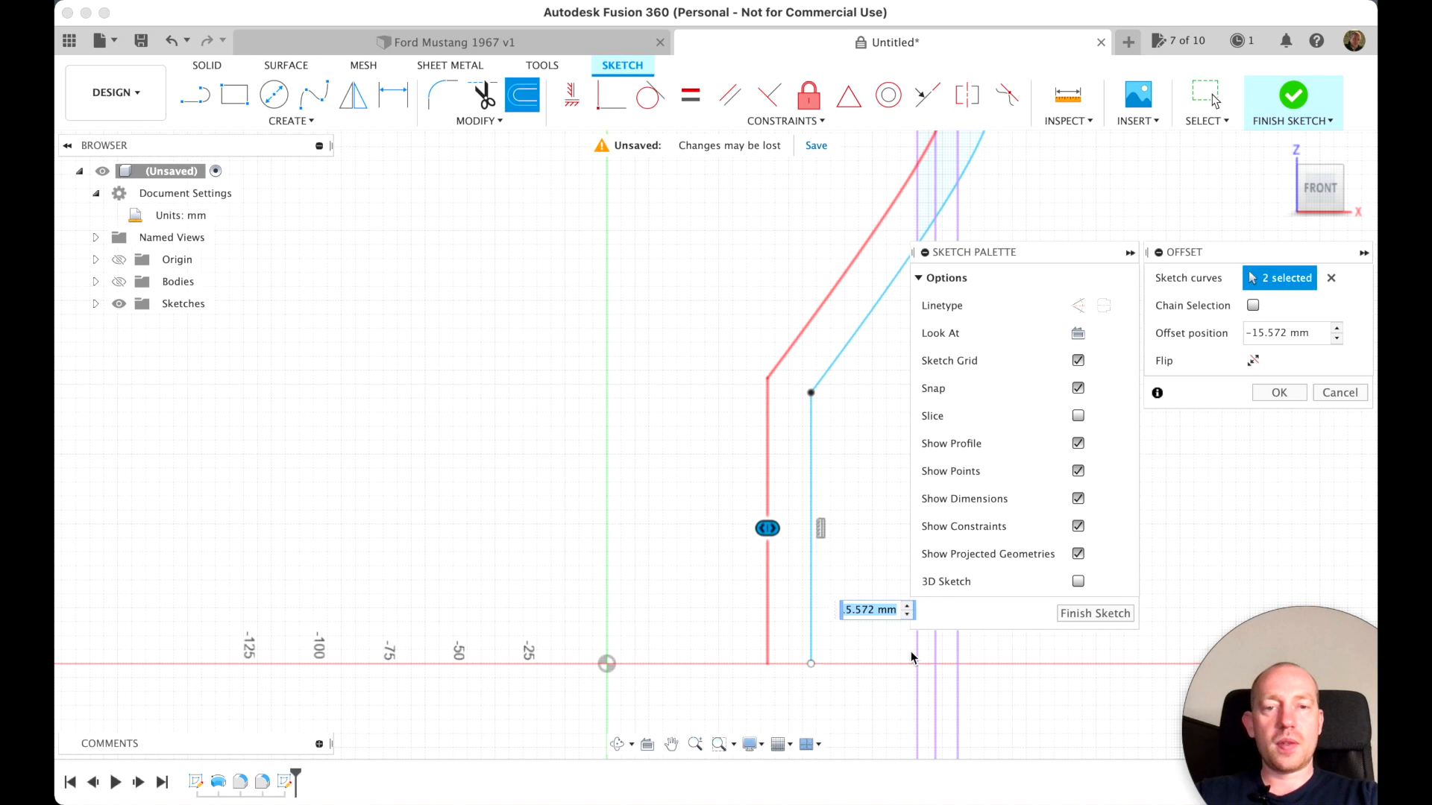
left_click(1278, 393)
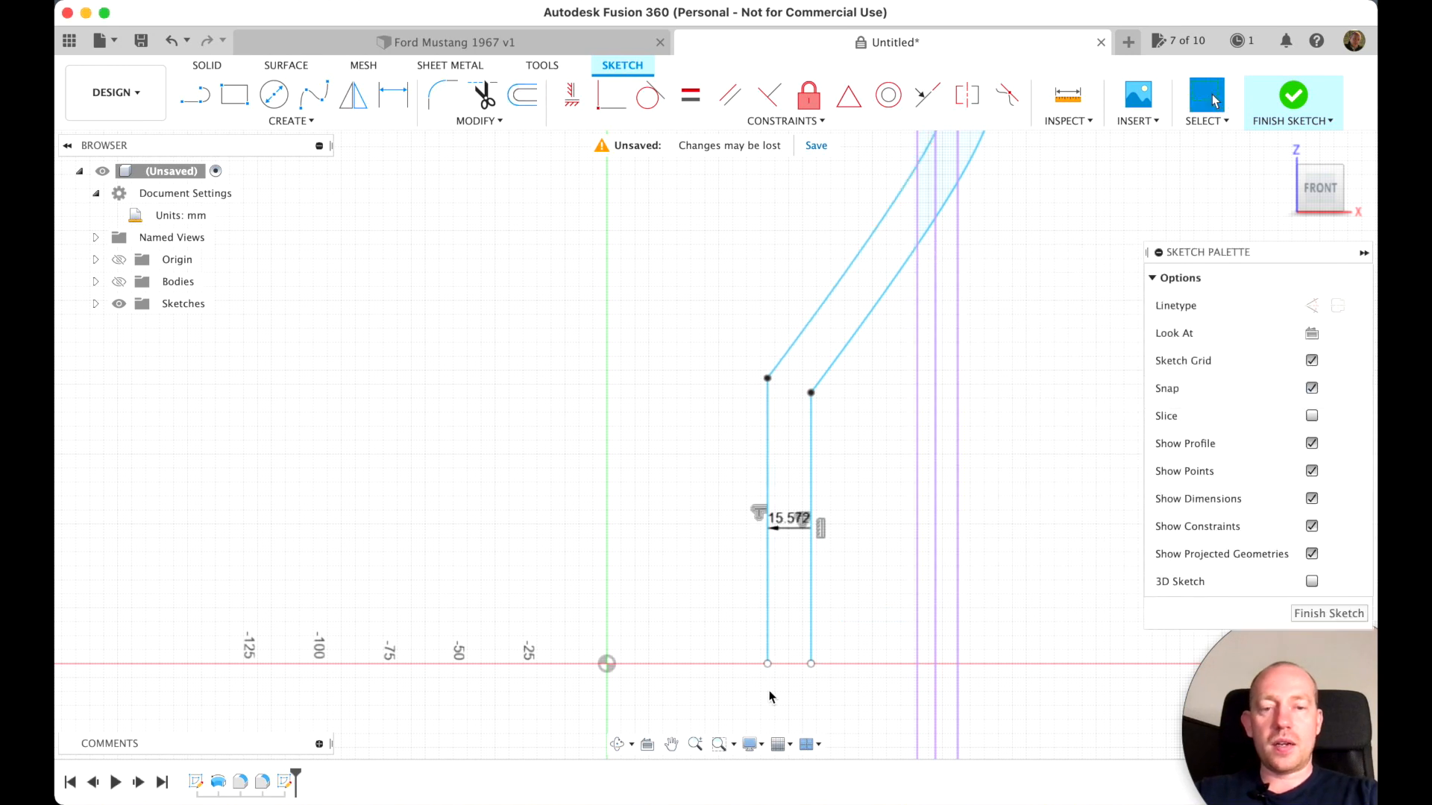
Close the profile with a line joining the lower ends of the two vertical lines on the horizontal axis
key("l")
left_click(768, 665)
left_click(811, 664)
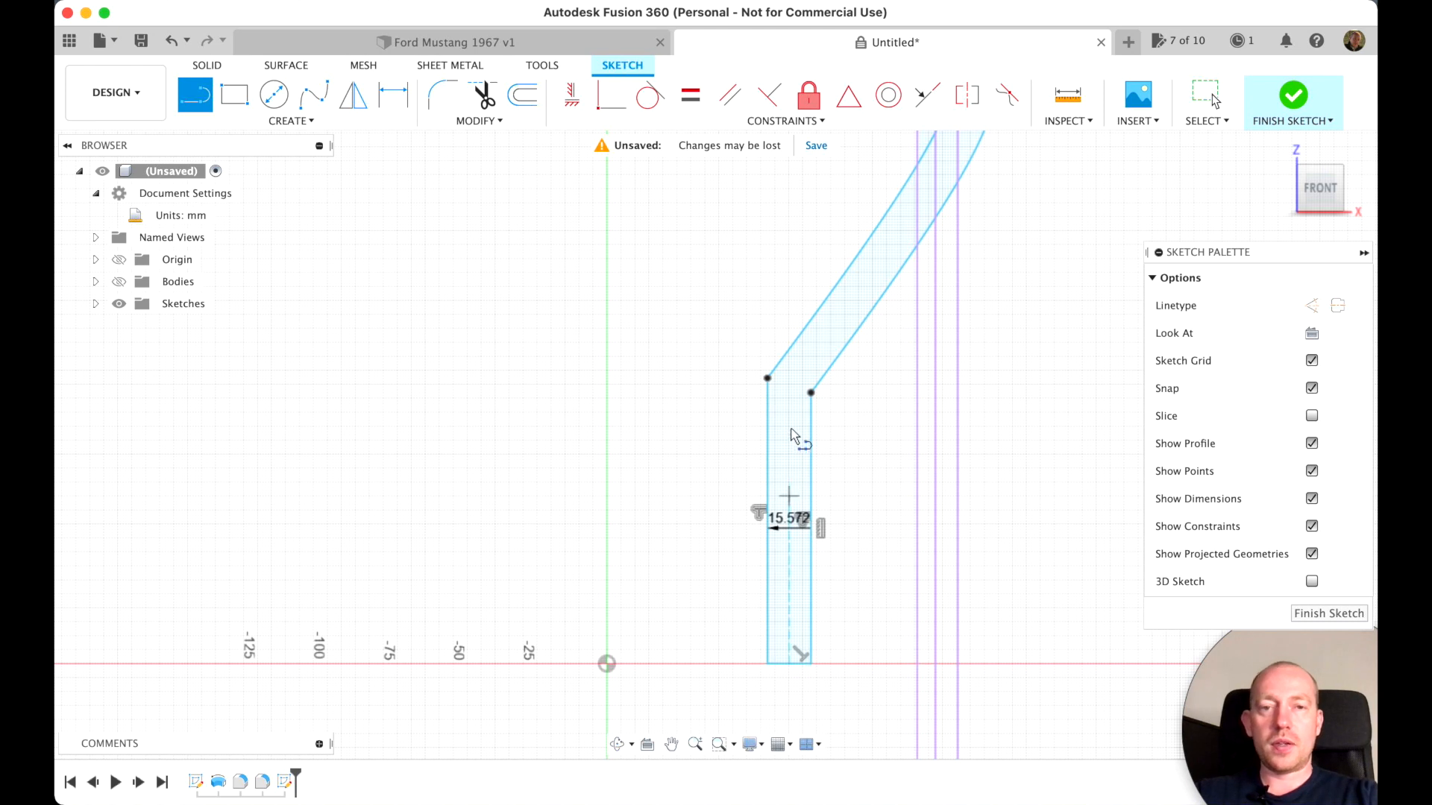
scroll(809, 396, "up", 8)
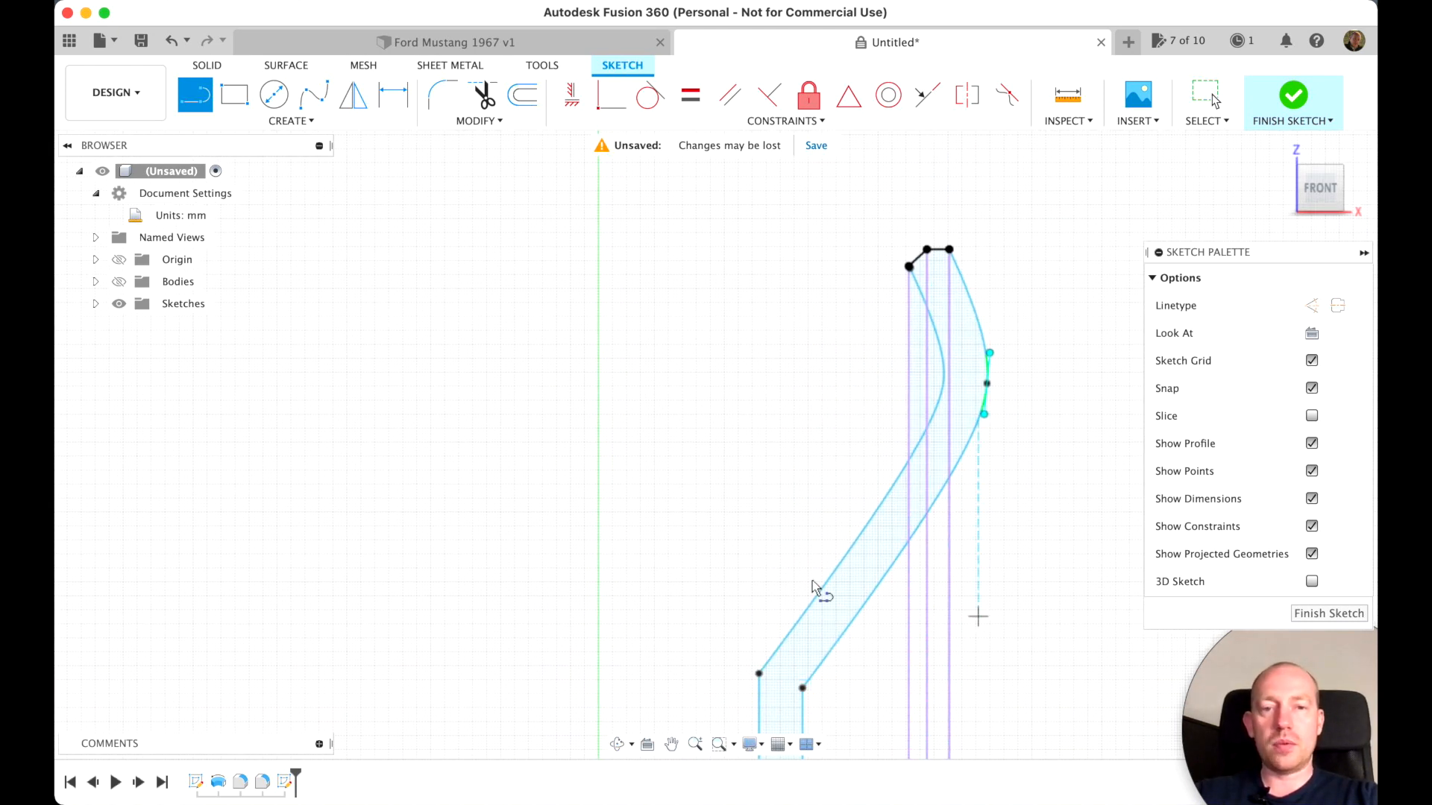
key("Escape")
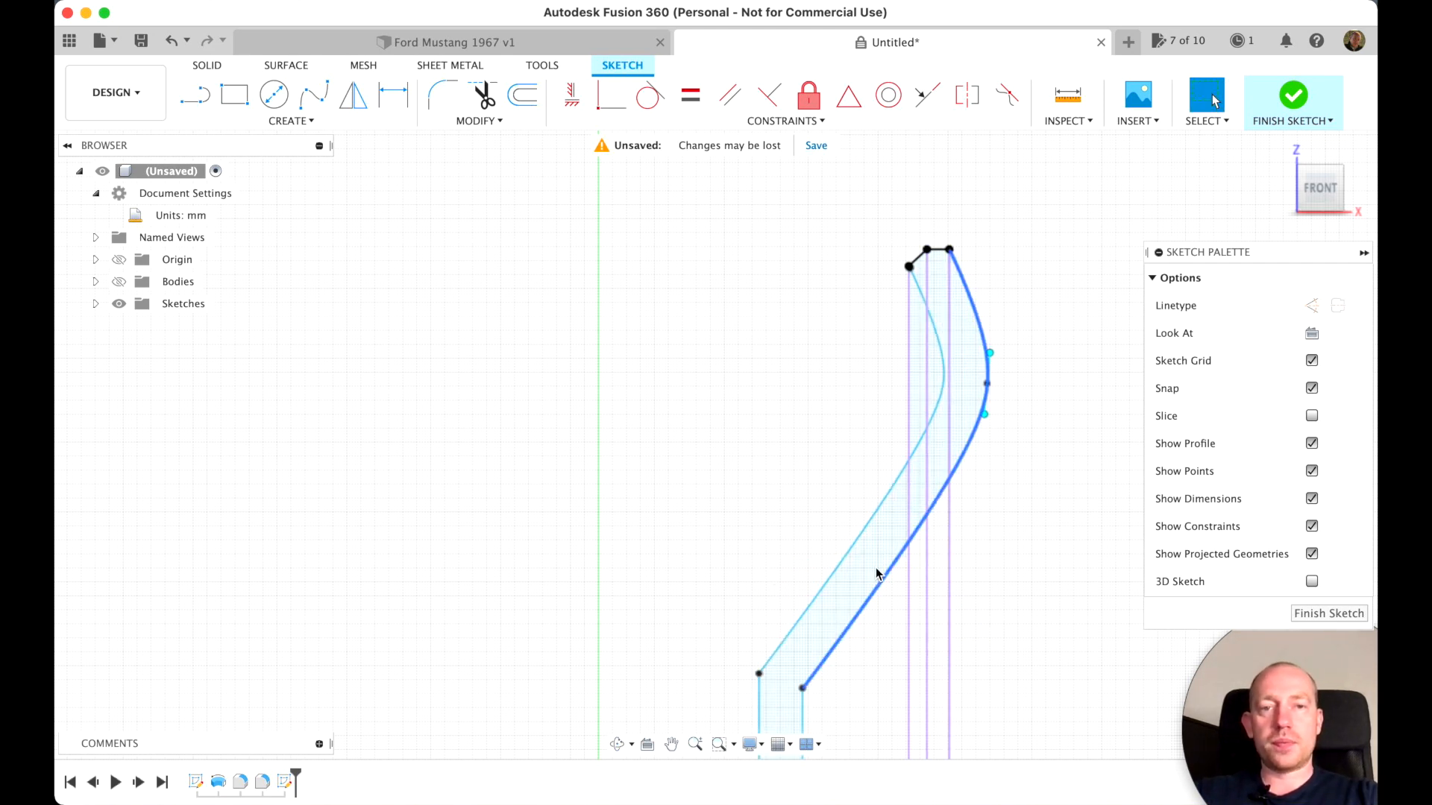
scroll(811, 434, "down", 1)
scroll(811, 438, "down", 6)
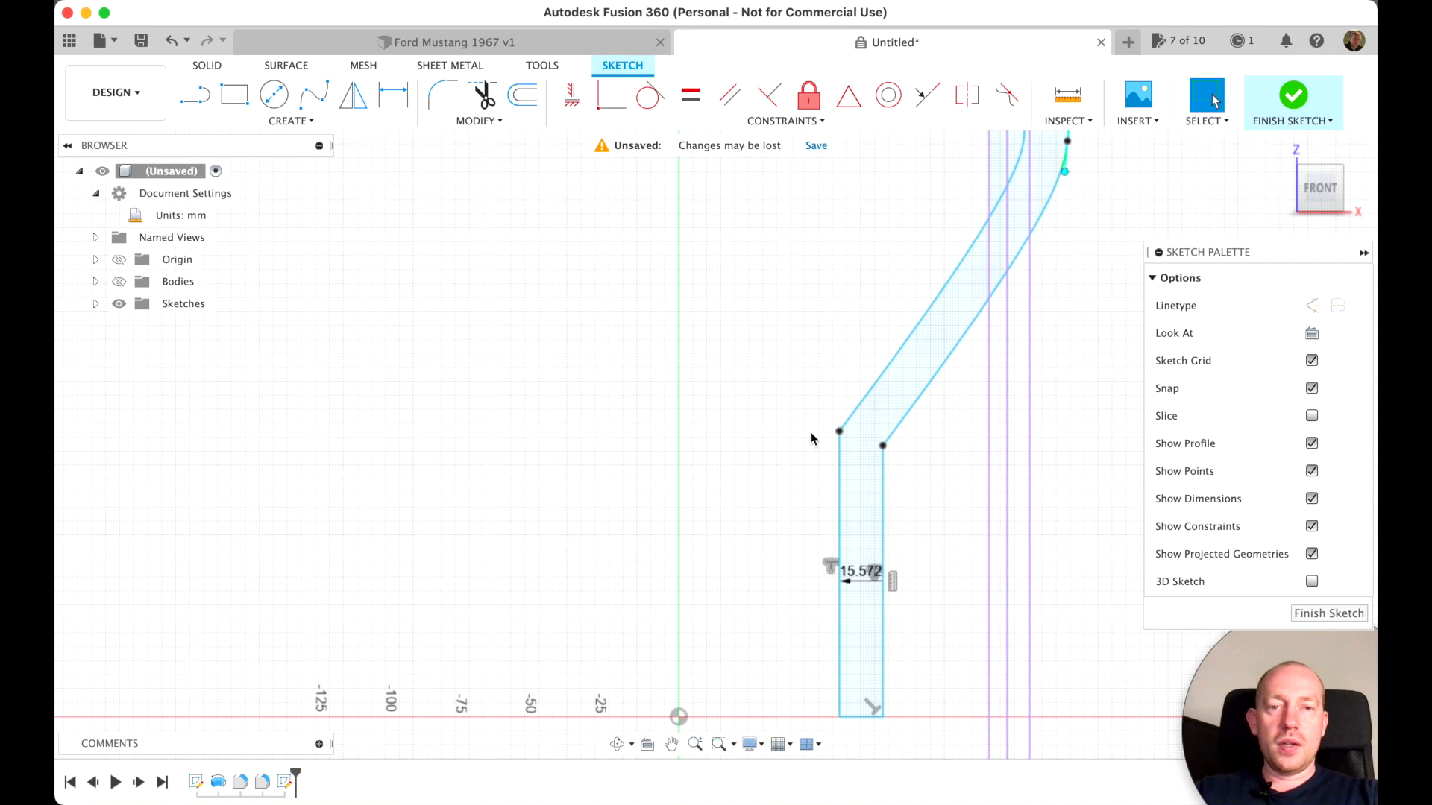
scroll(824, 443, "right", 1)
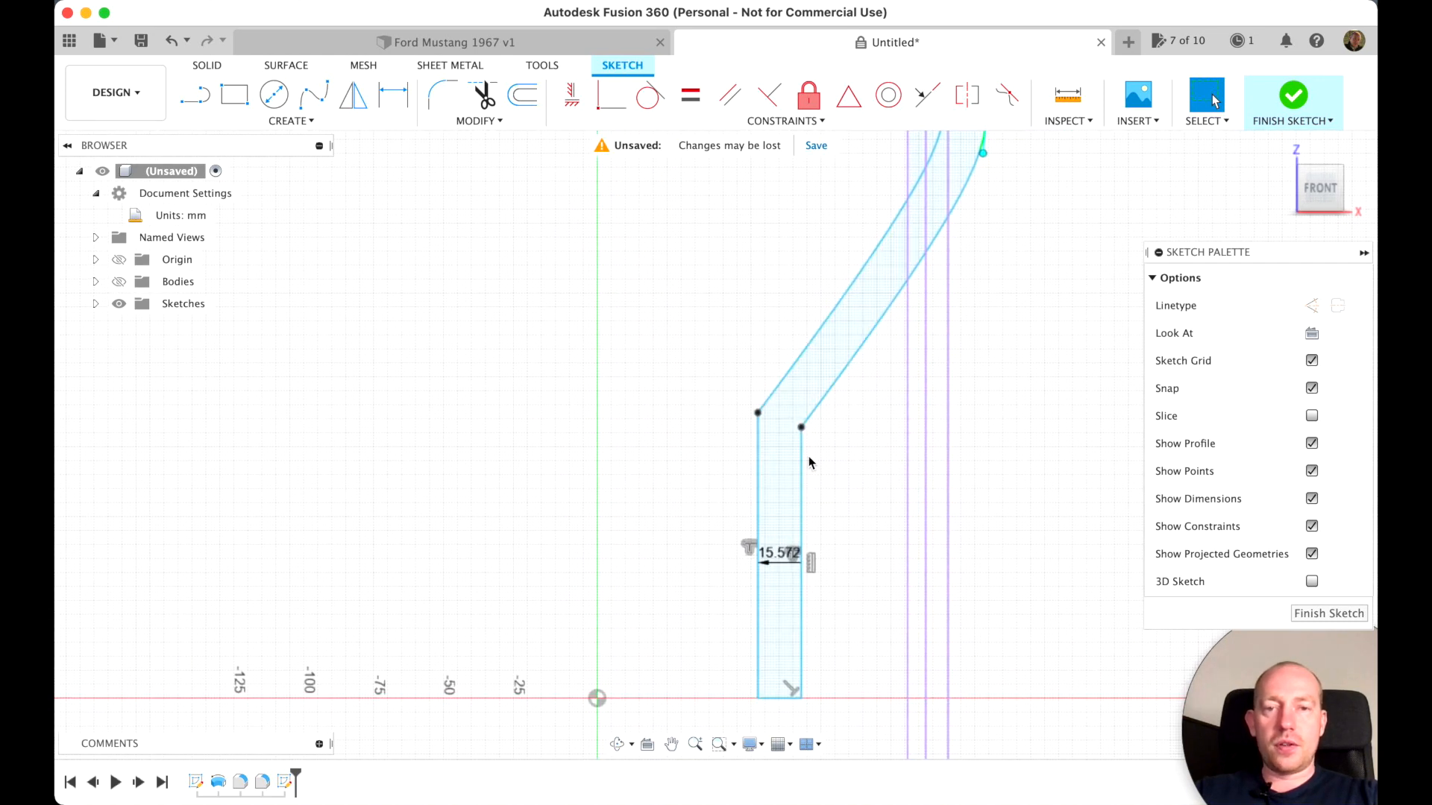
left_click(442, 94)
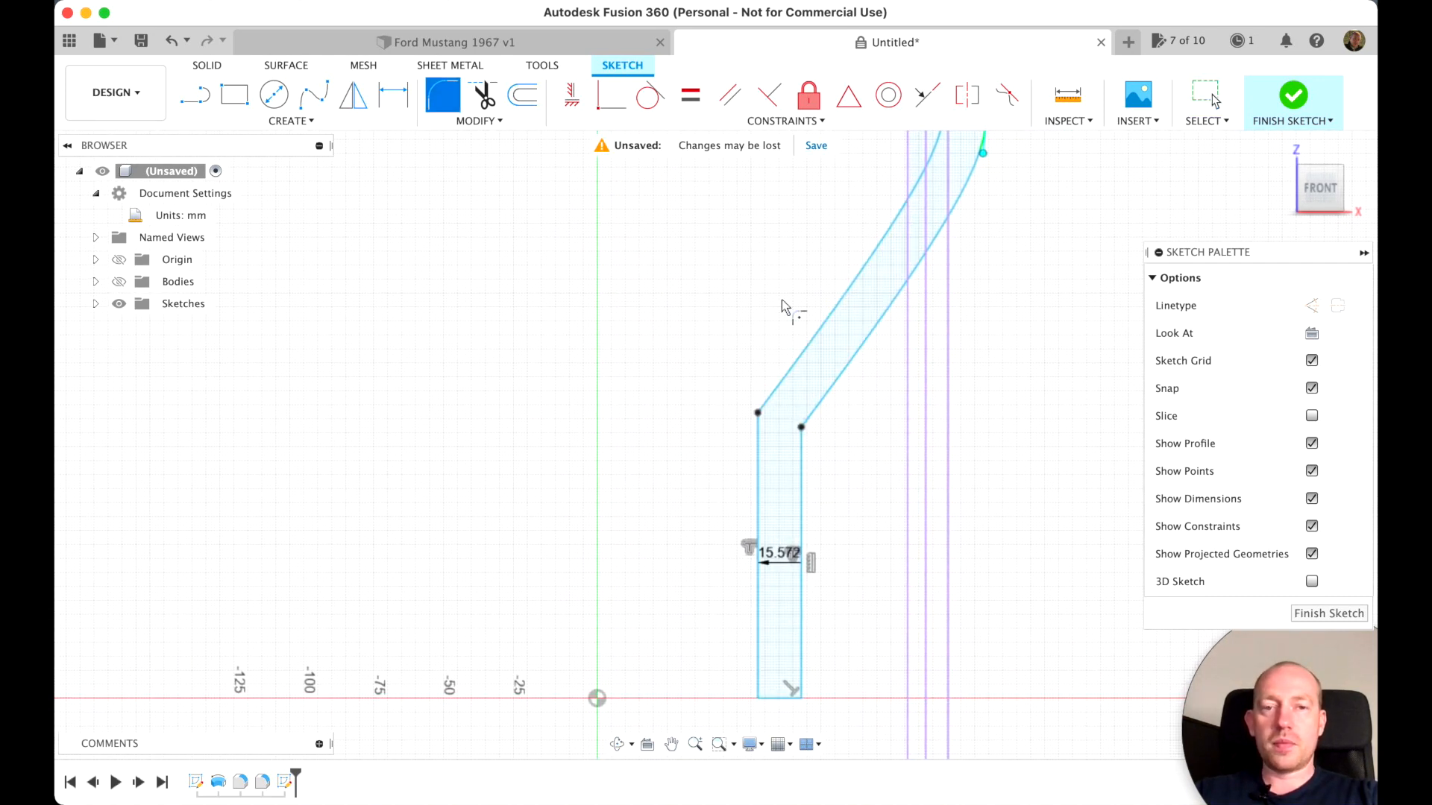
left_click(803, 464)
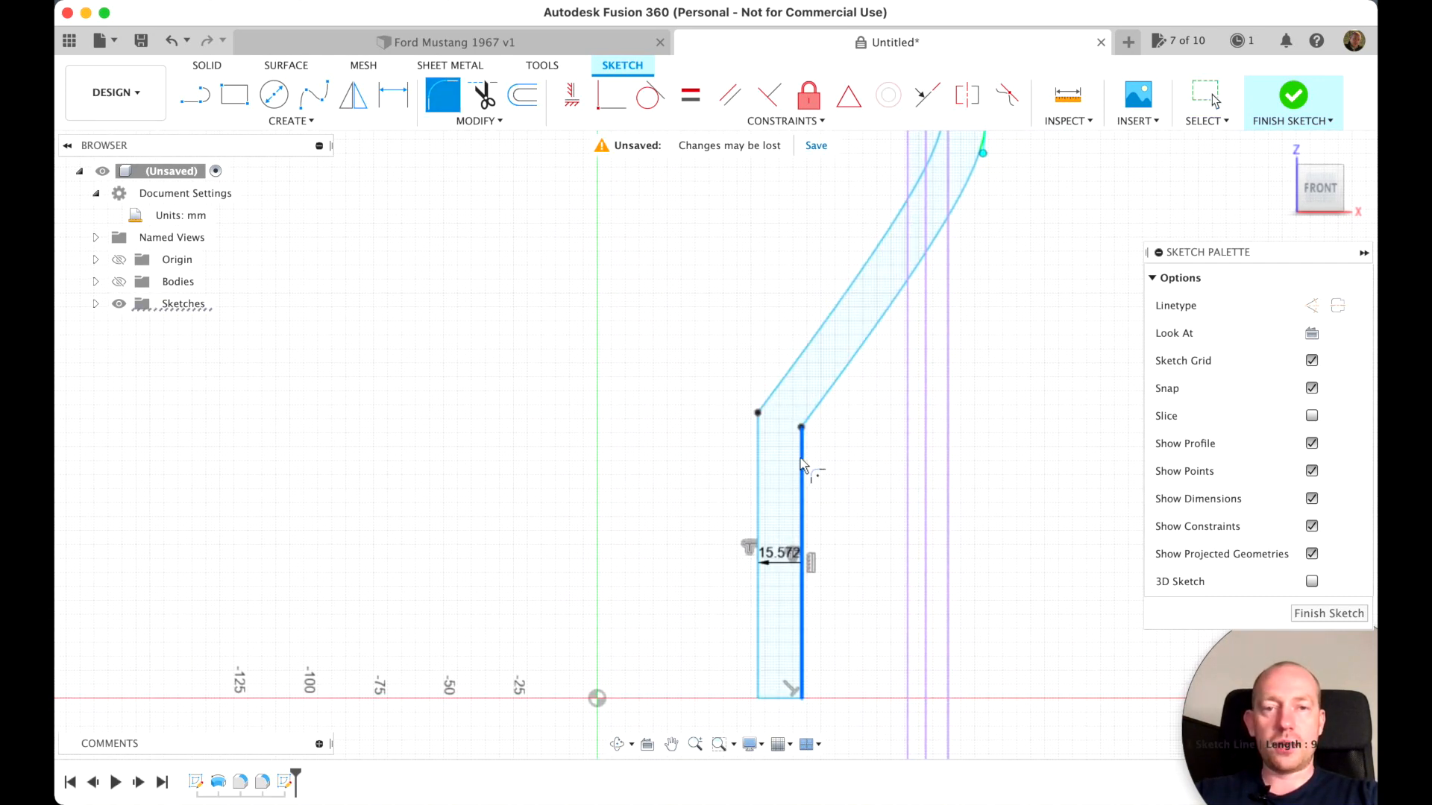
left_click(820, 415)
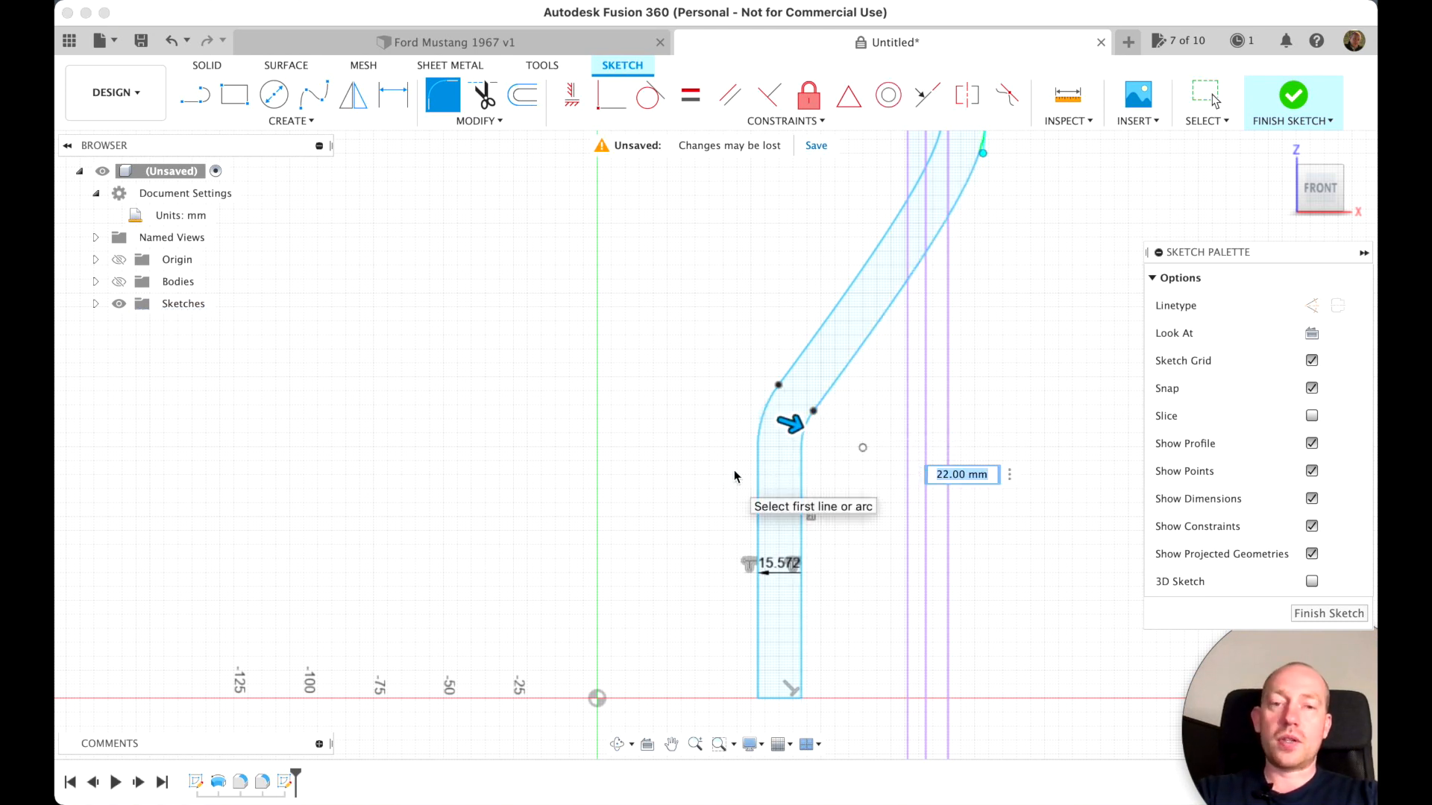
key("Escape")
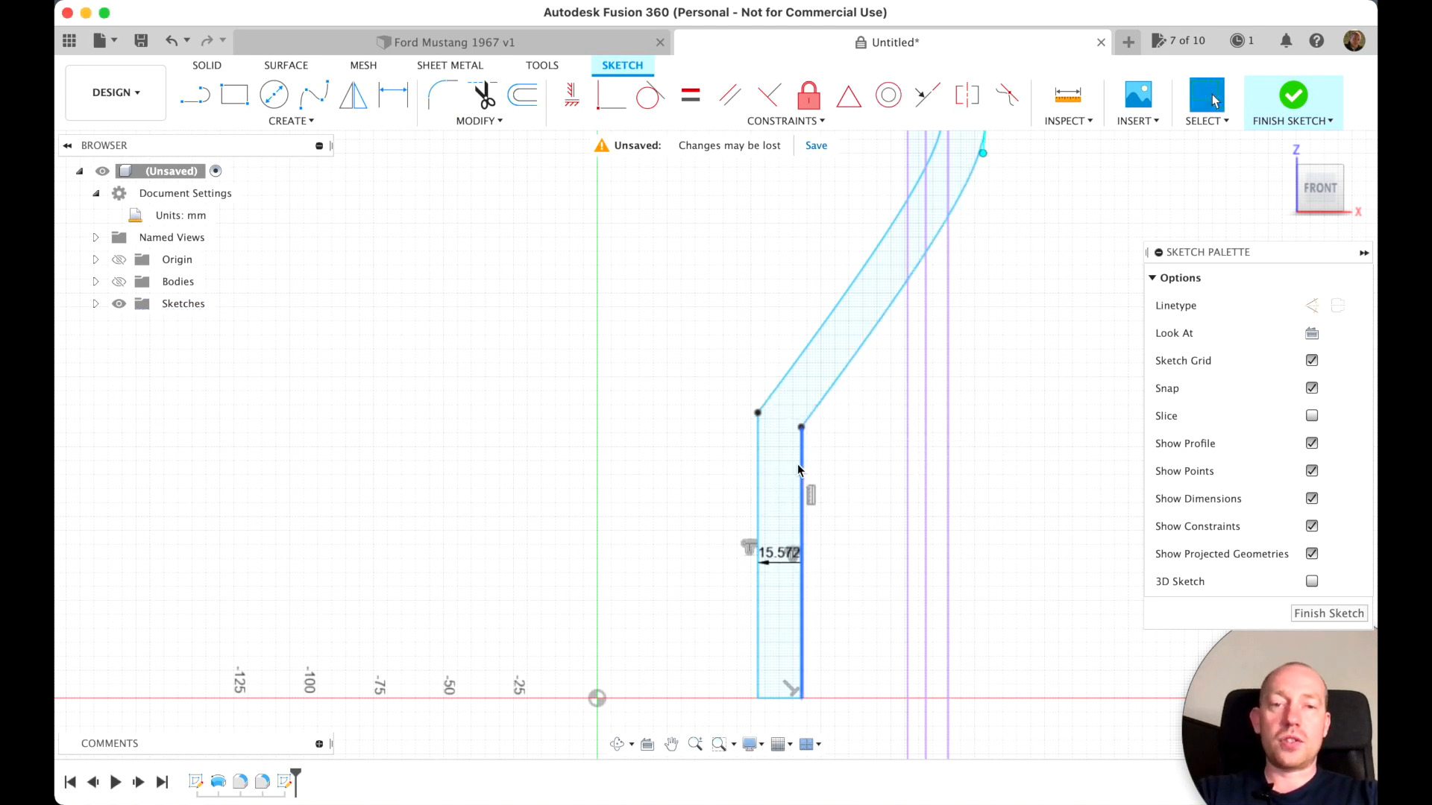
left_click(440, 98)
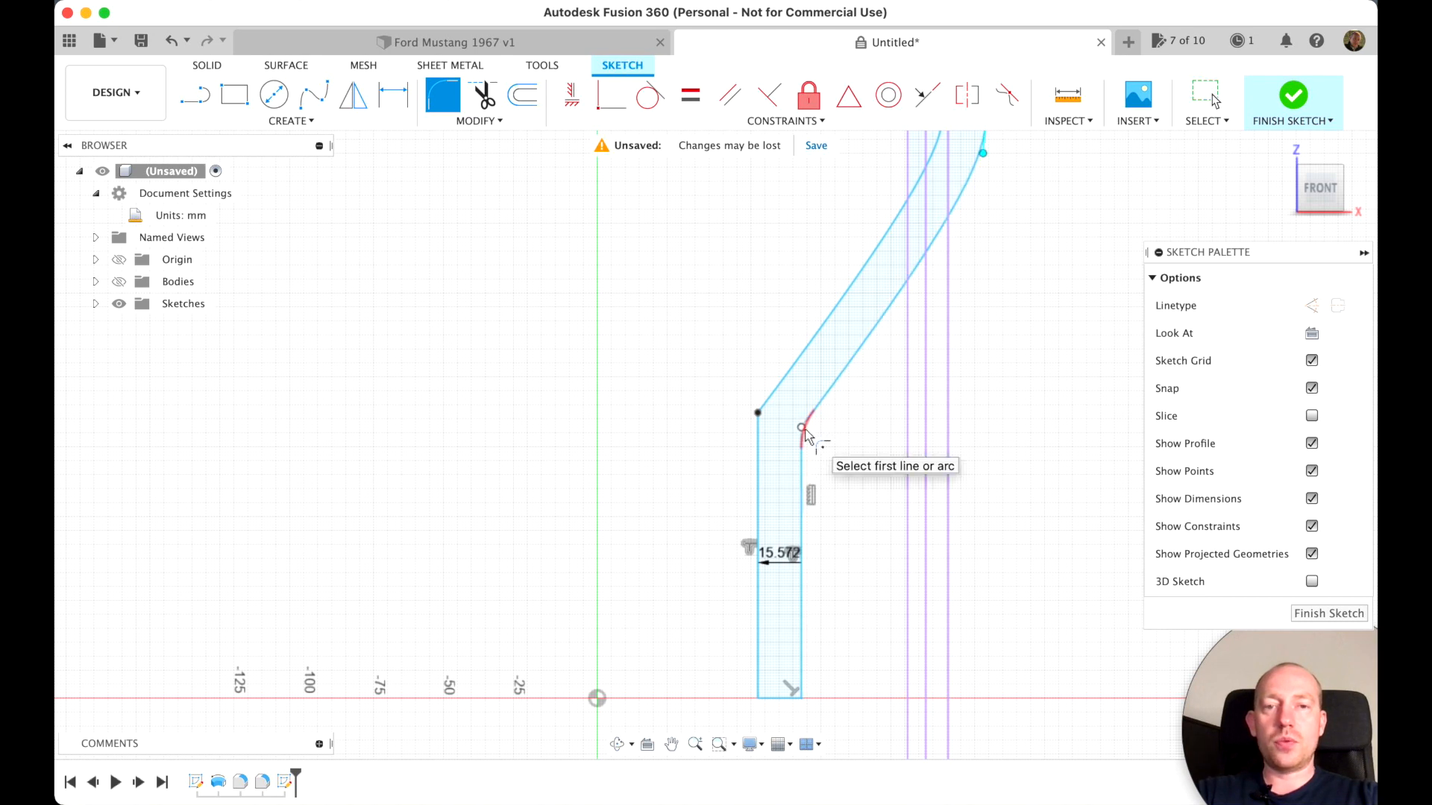
left_click(759, 415)
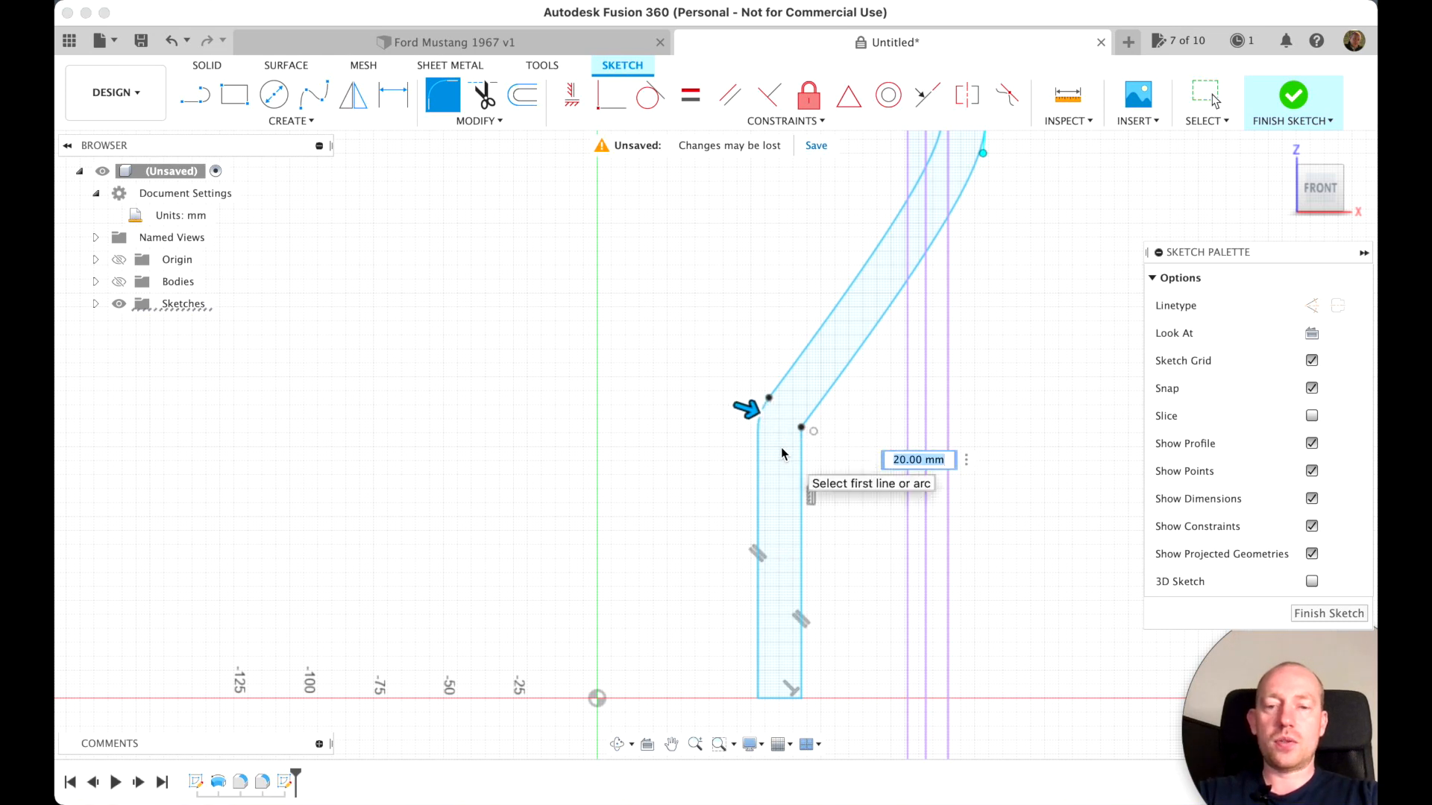
key("Escape")
Round the corner between the outer spline and its vertical line with a 22 mm fillet, and finish the sketch
left_click(441, 95)
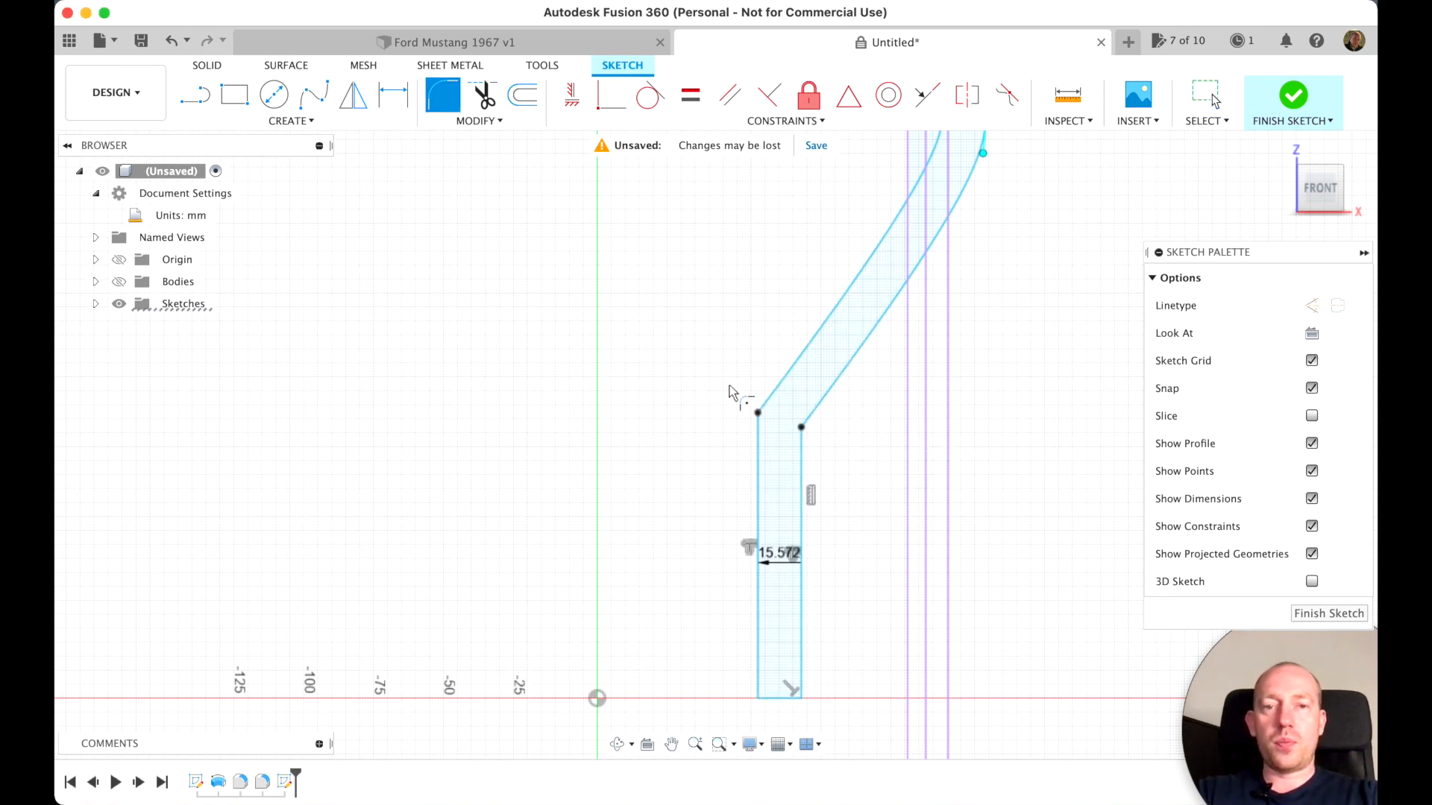
left_click(805, 437)
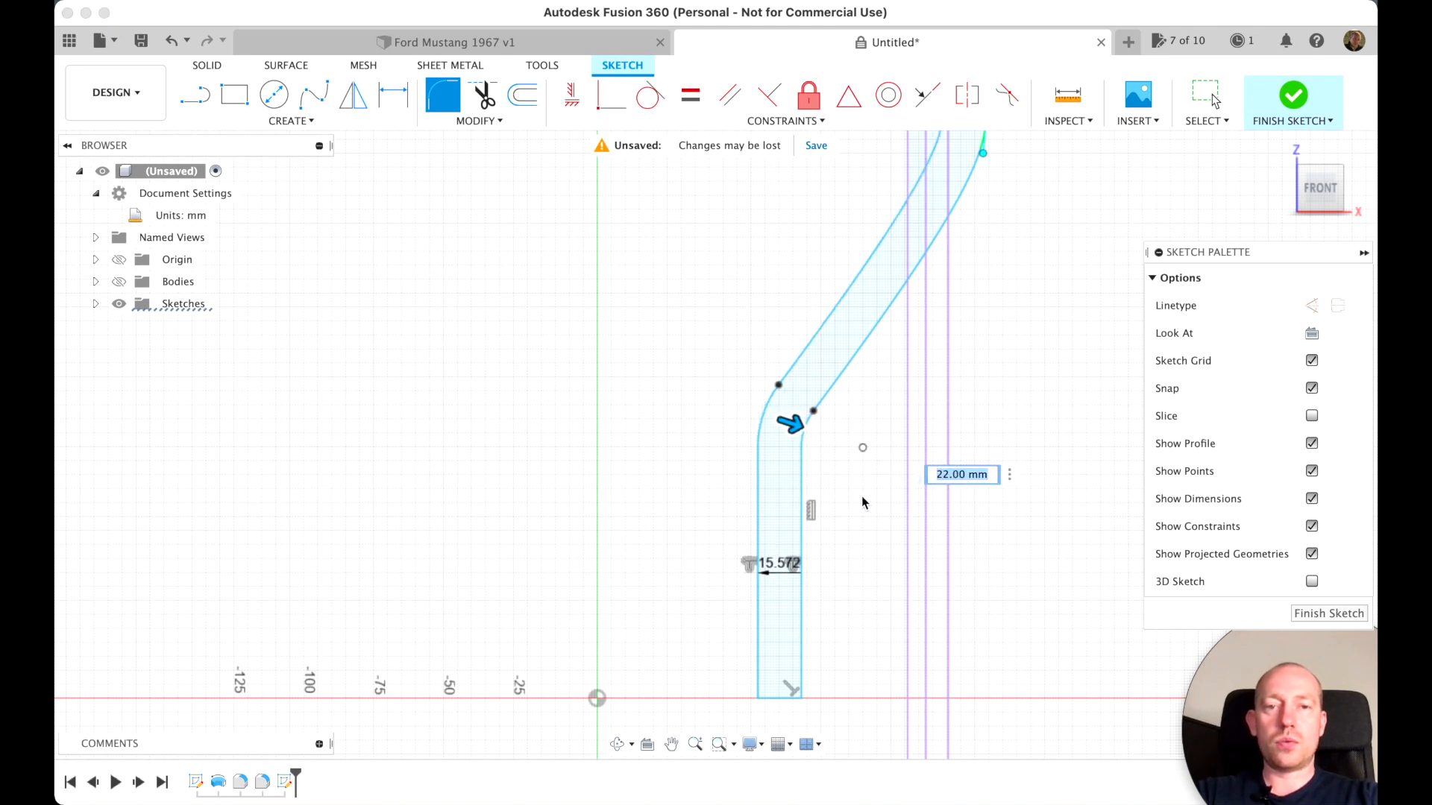
scroll(864, 495, "up", 5)
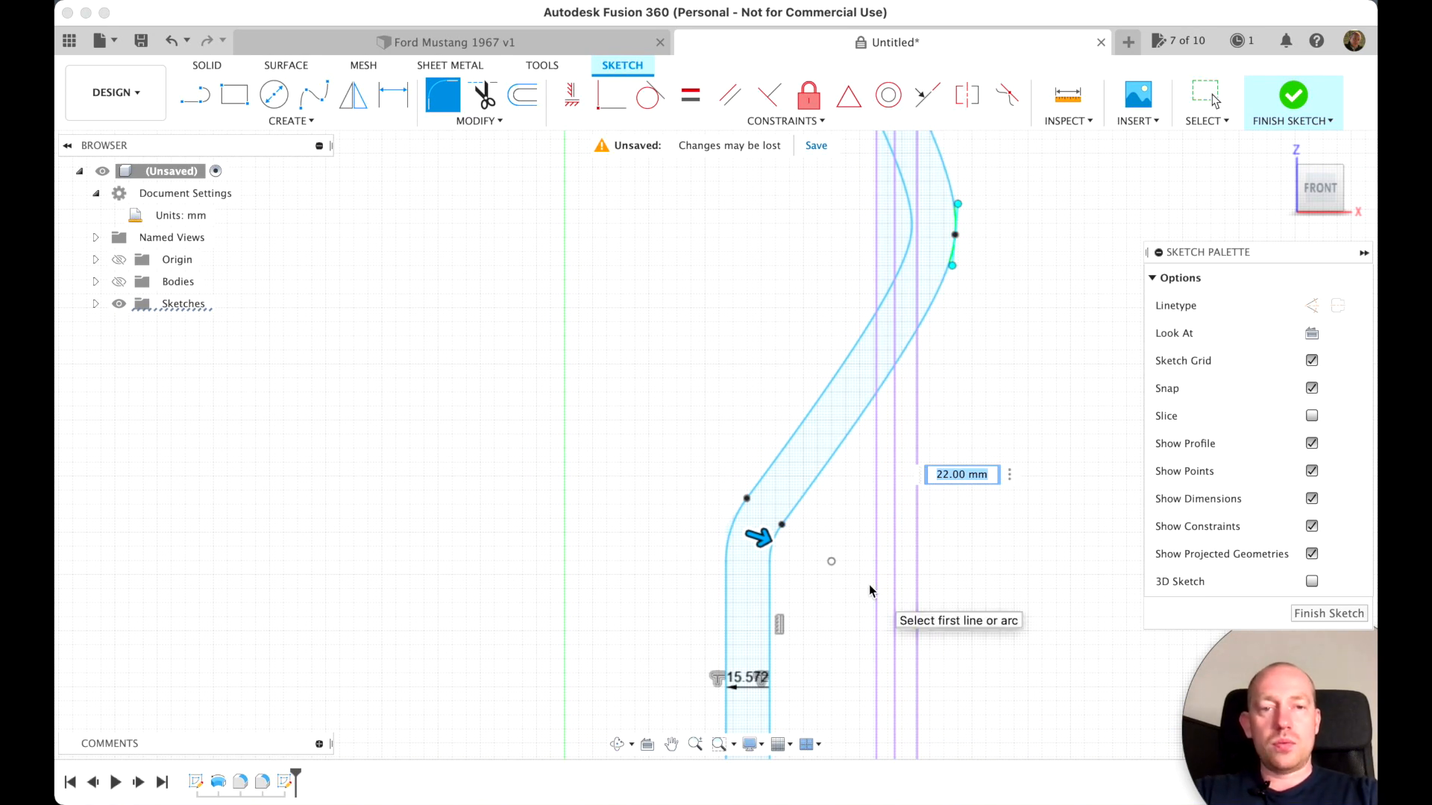
key("Return")
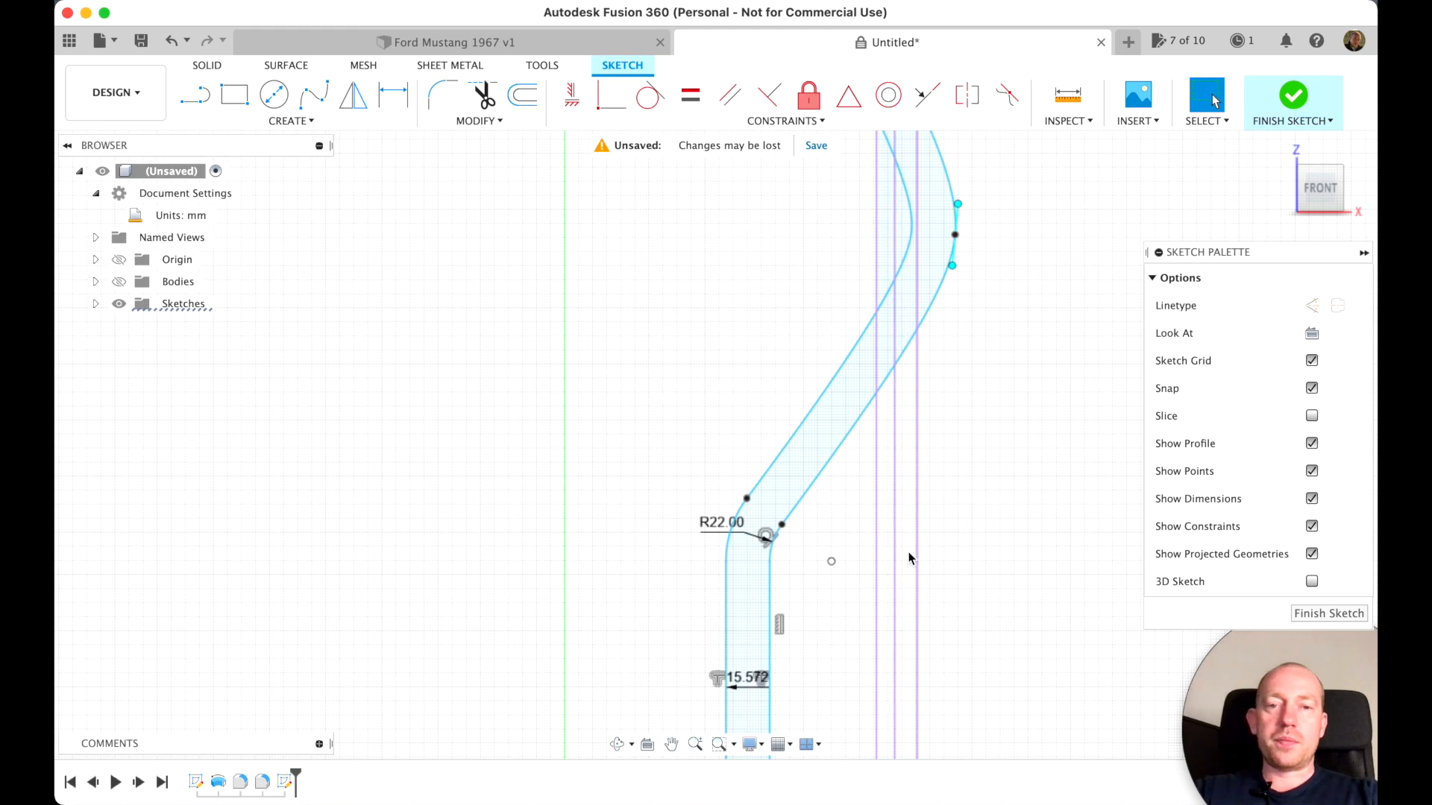
scroll(900, 535, "up", 3)
scroll(901, 535, "down", 5)
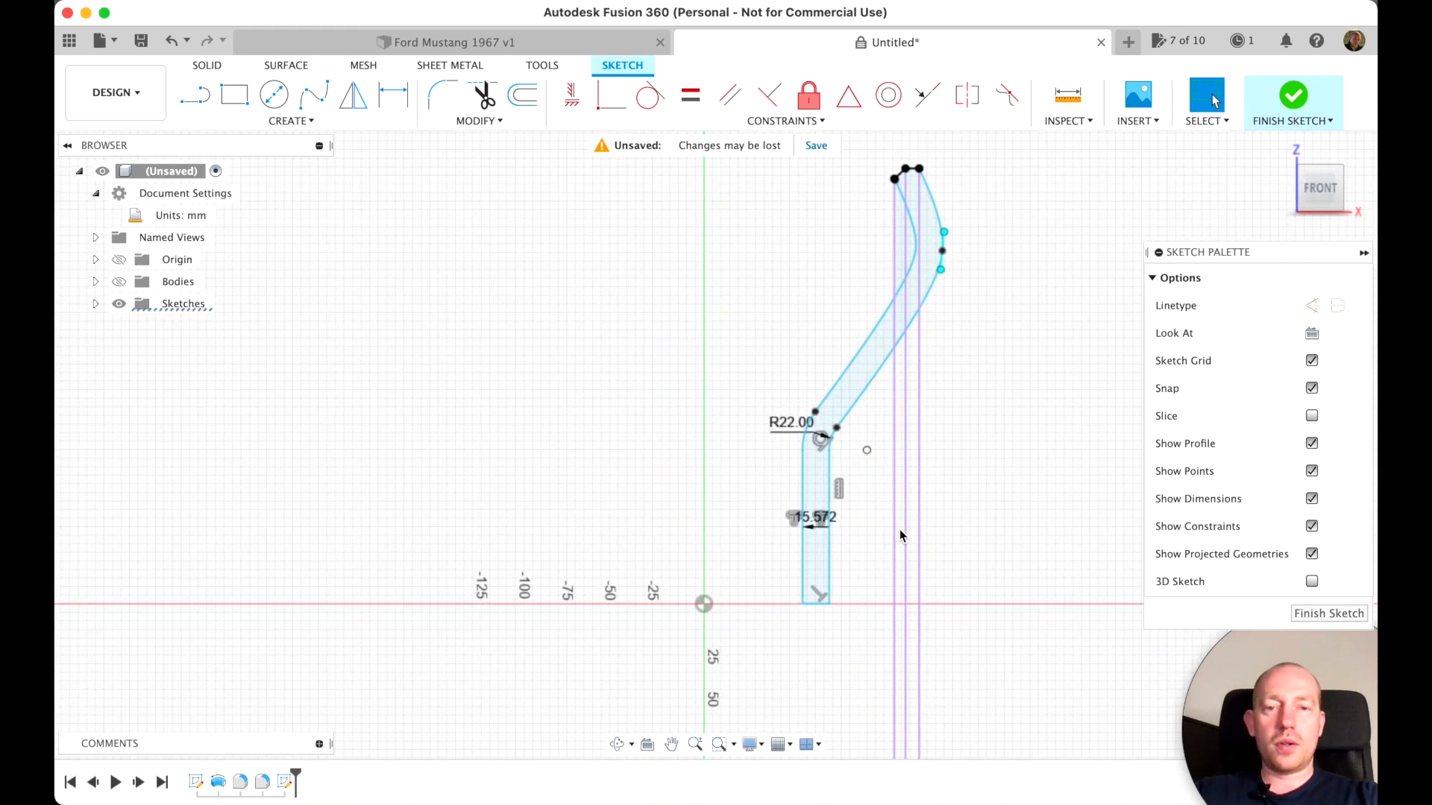
left_click(1303, 615)
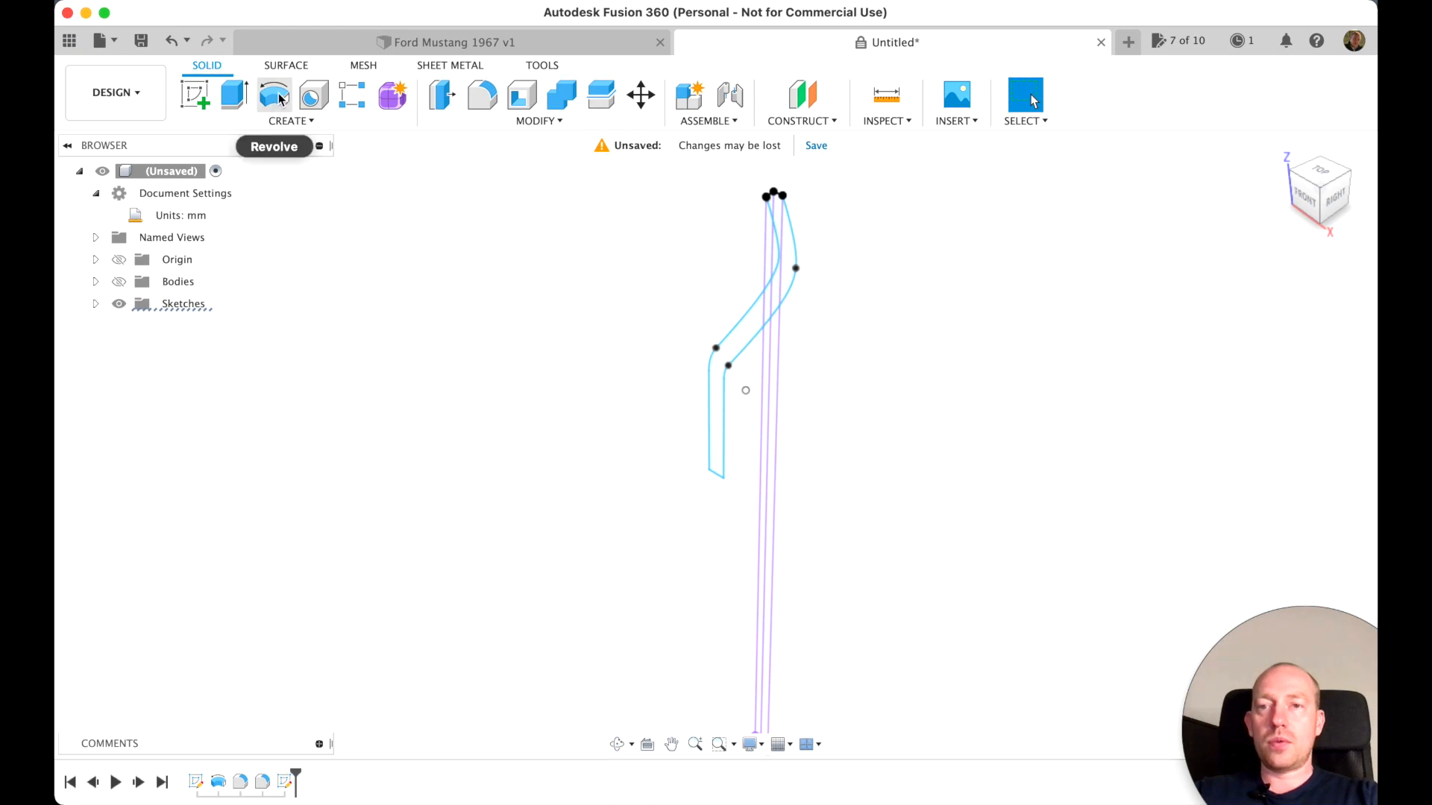
left_click(274, 100)
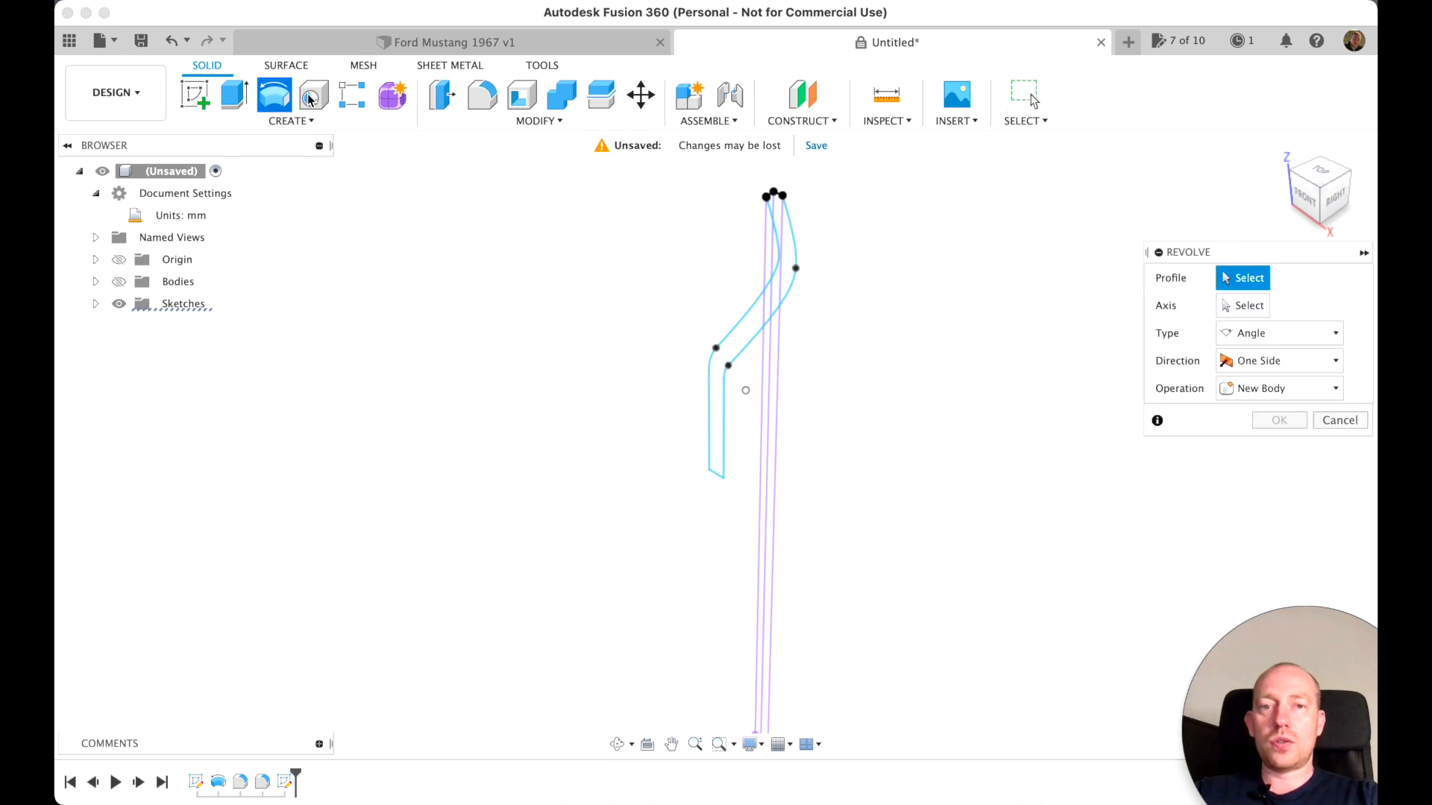
left_click(731, 347)
left_click(774, 301)
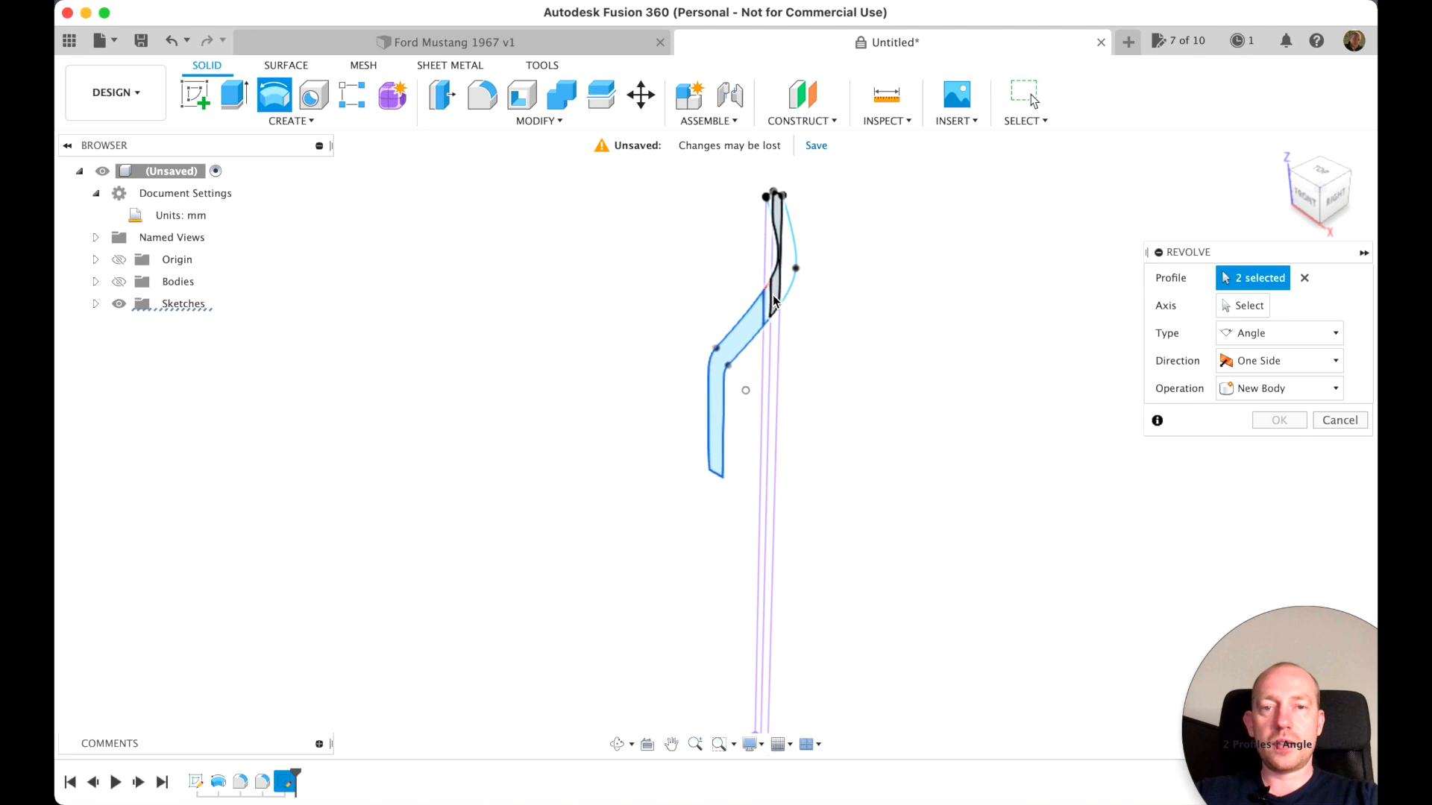
left_click(787, 246)
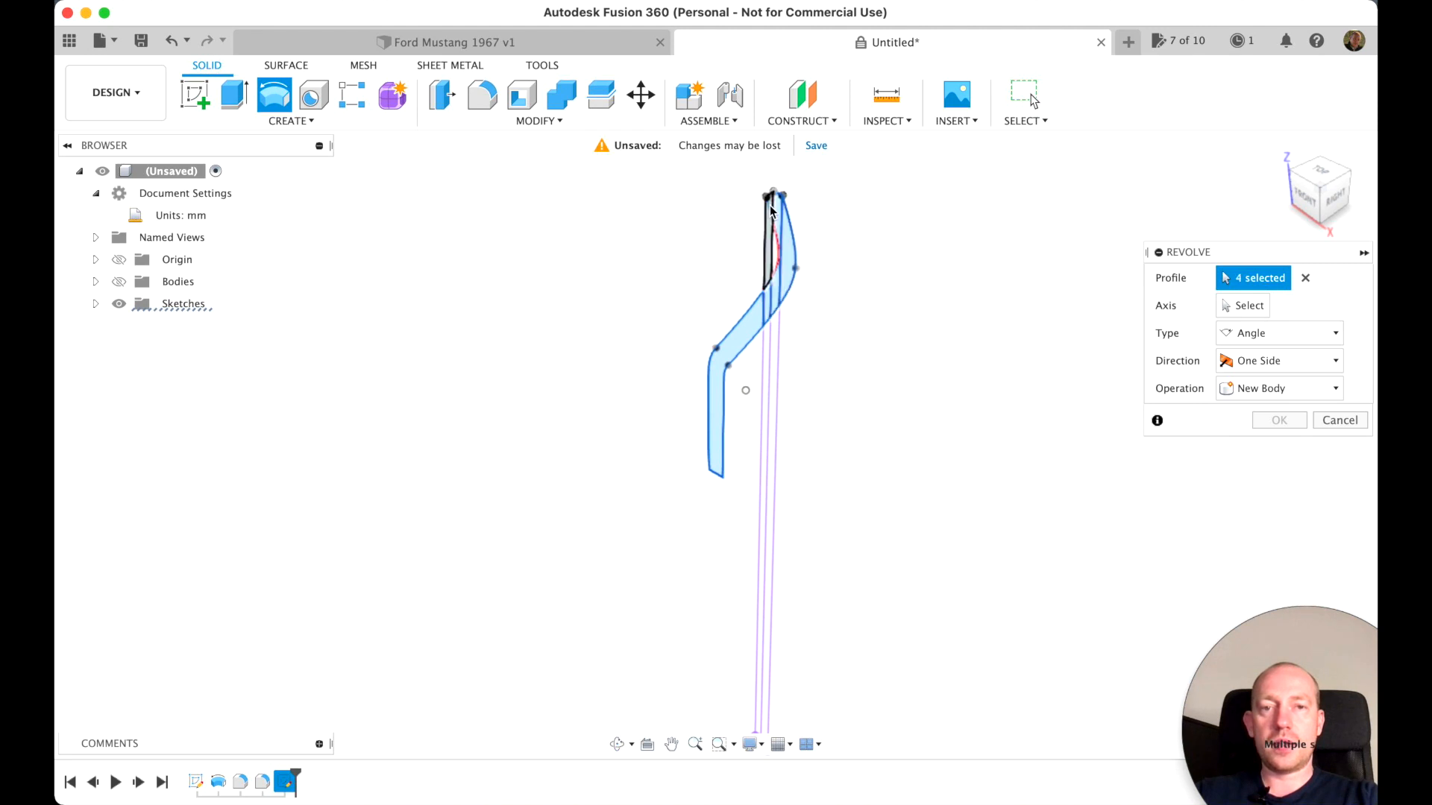
scroll(729, 459, "up", 5)
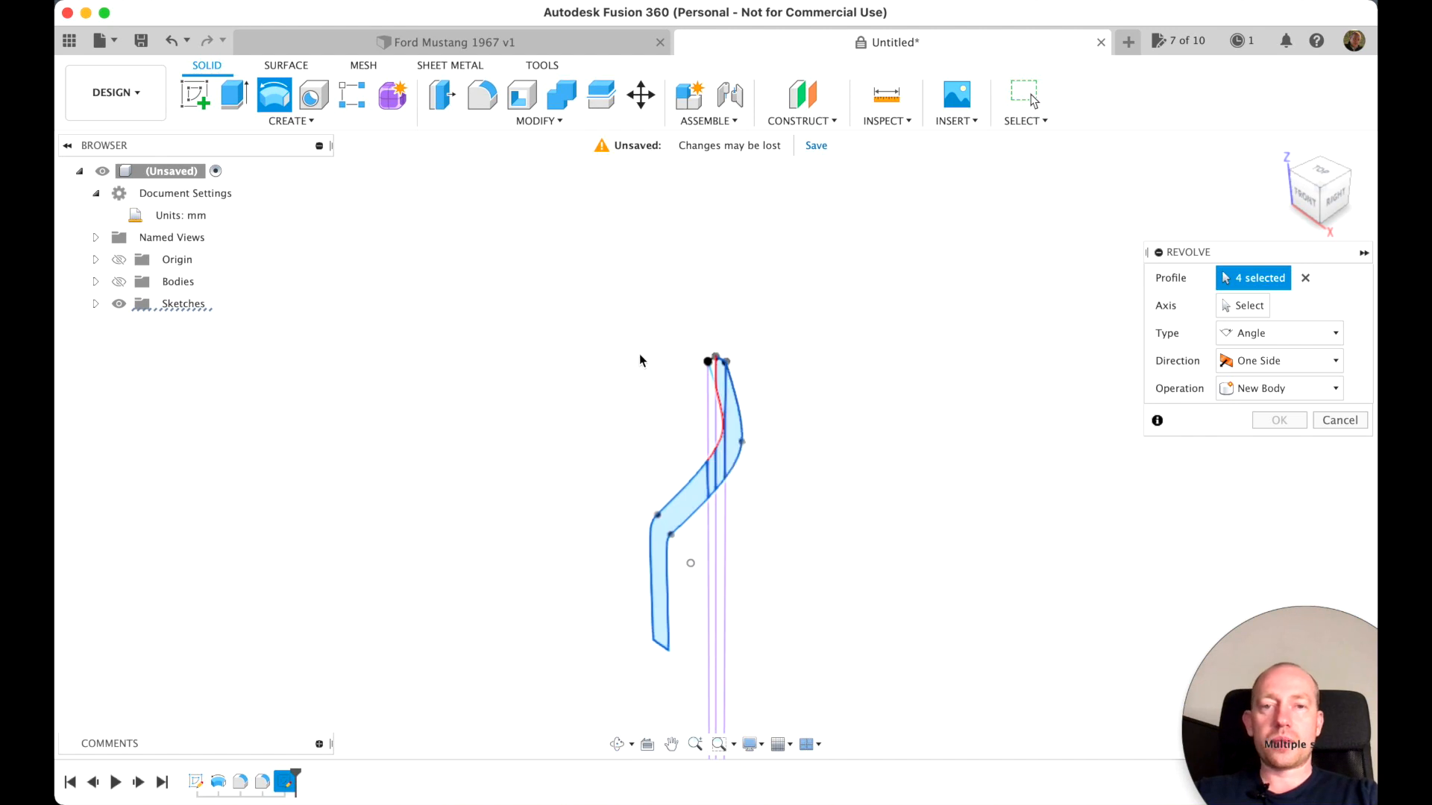
scroll(638, 354, "up", 5)
scroll(653, 320, "down", 3)
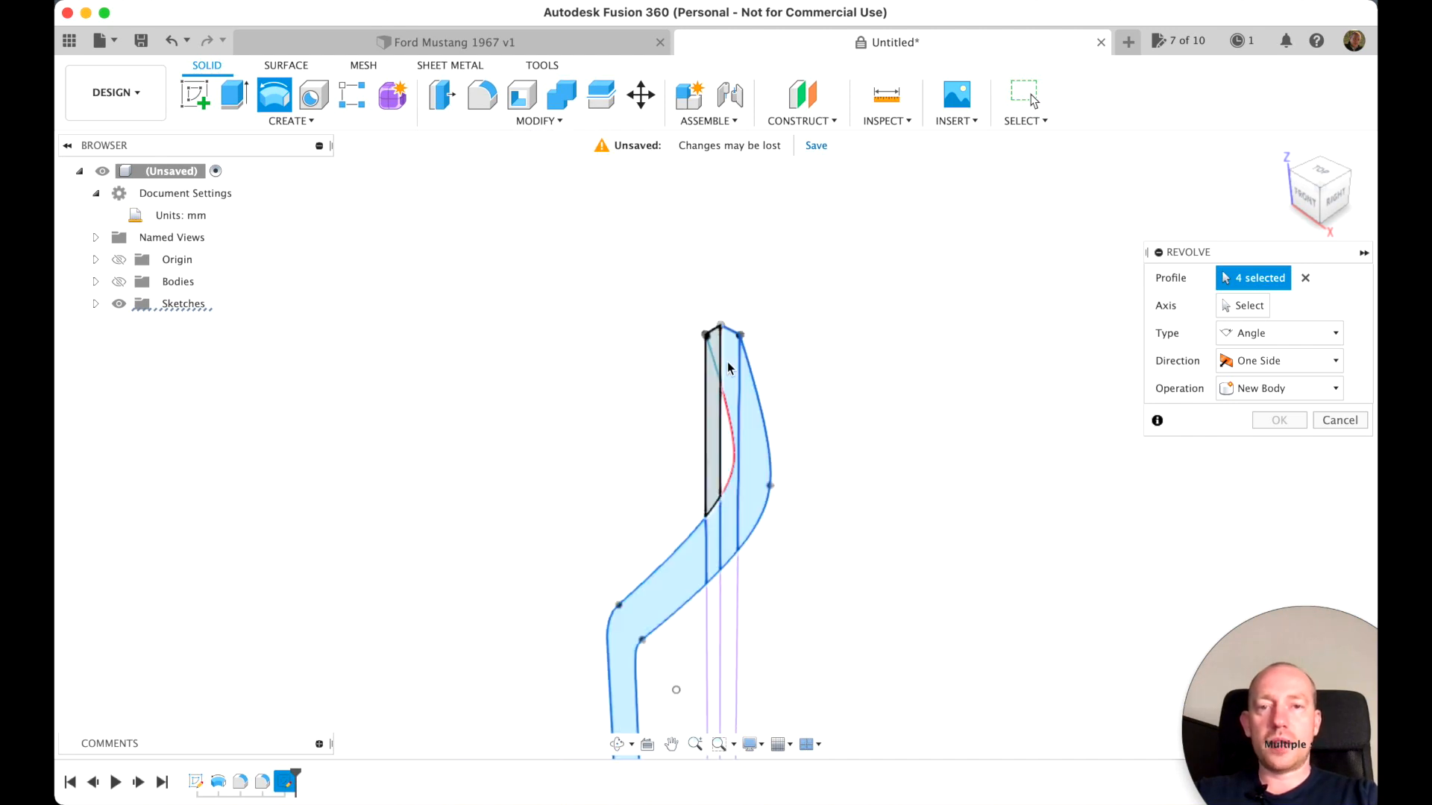
left_click(715, 348)
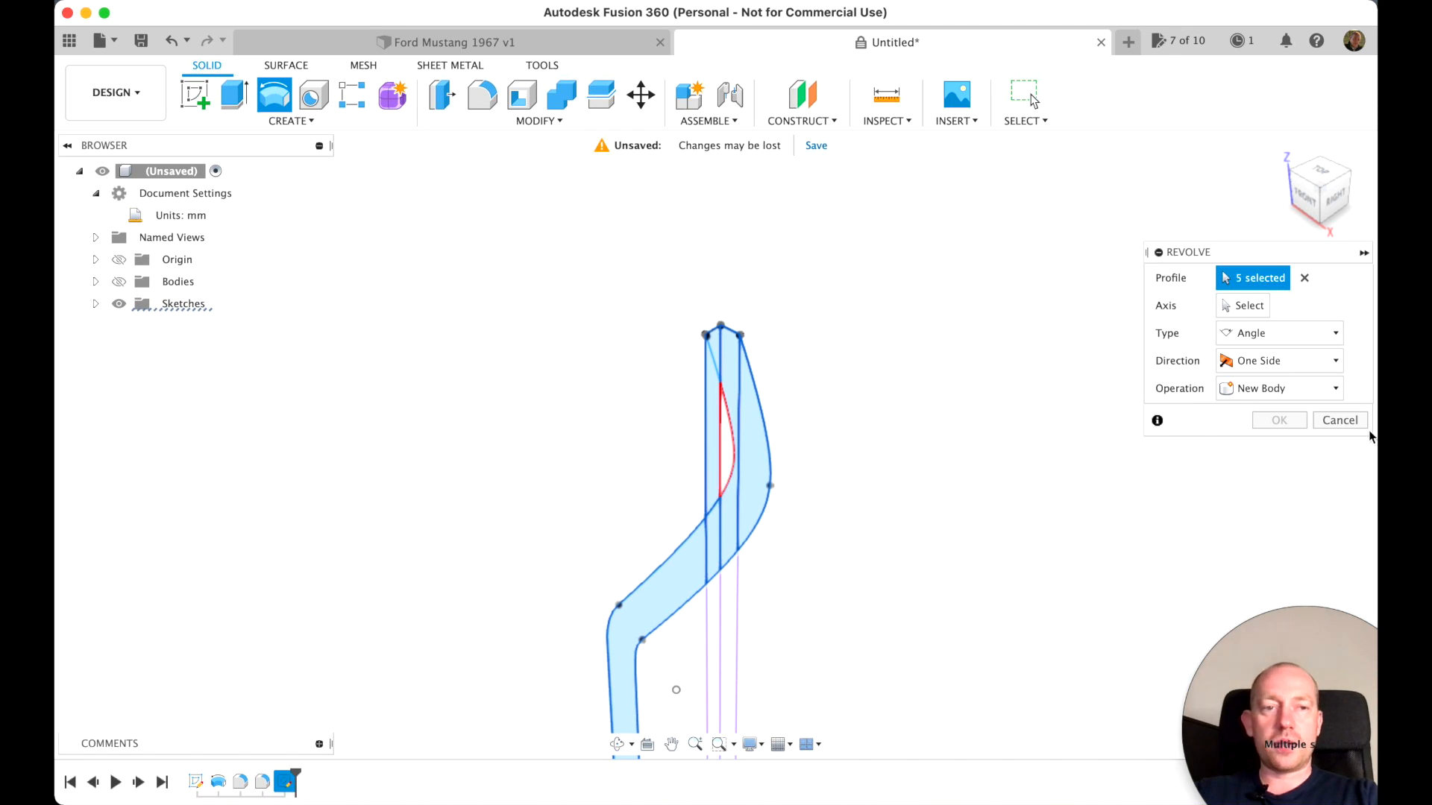
left_click(1340, 420)
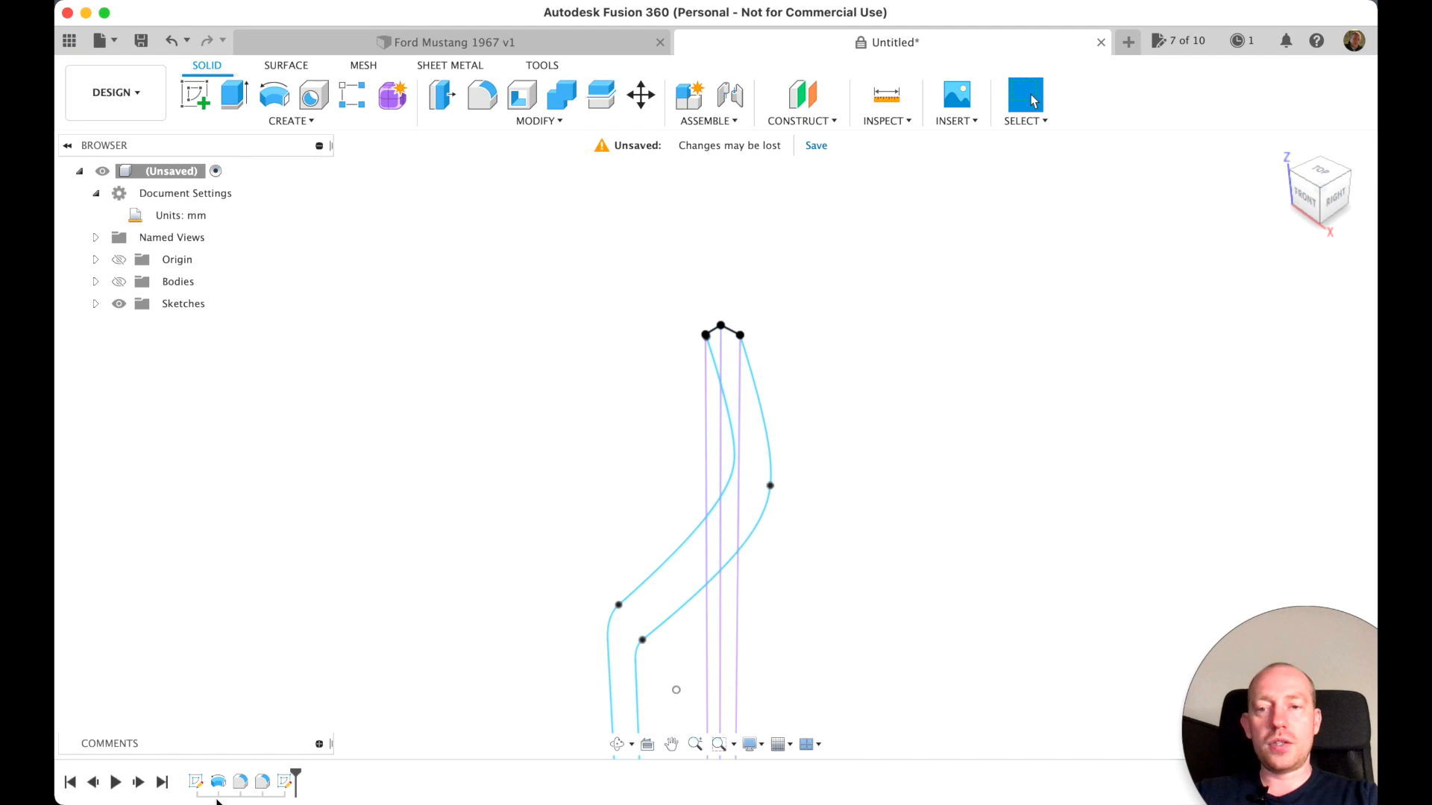
Reopen the profile sketch and close the gap with a short line from the offset spline's upper end to the foot of the lip's slope
right_click(286, 782)
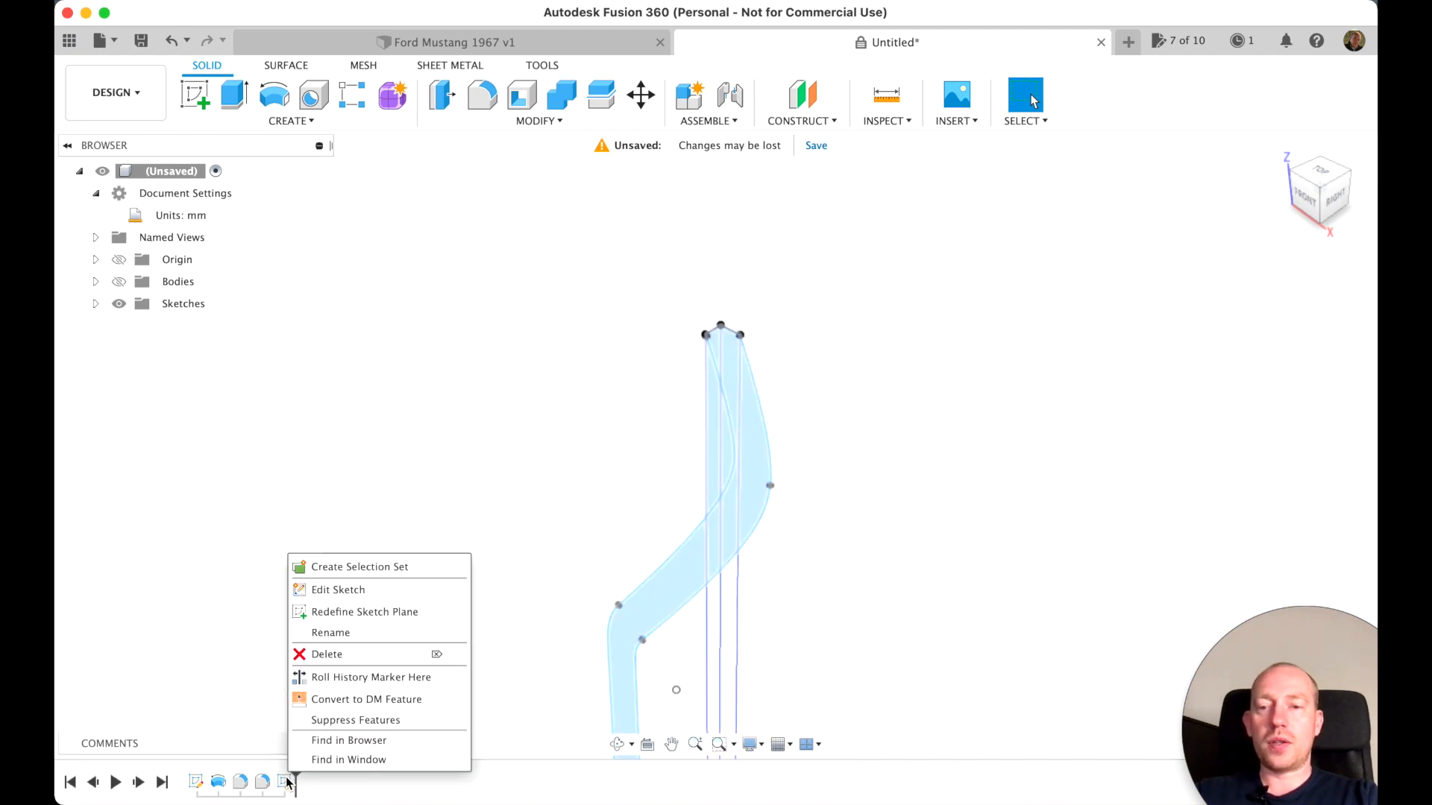
left_click(366, 592)
scroll(762, 413, "up", 2)
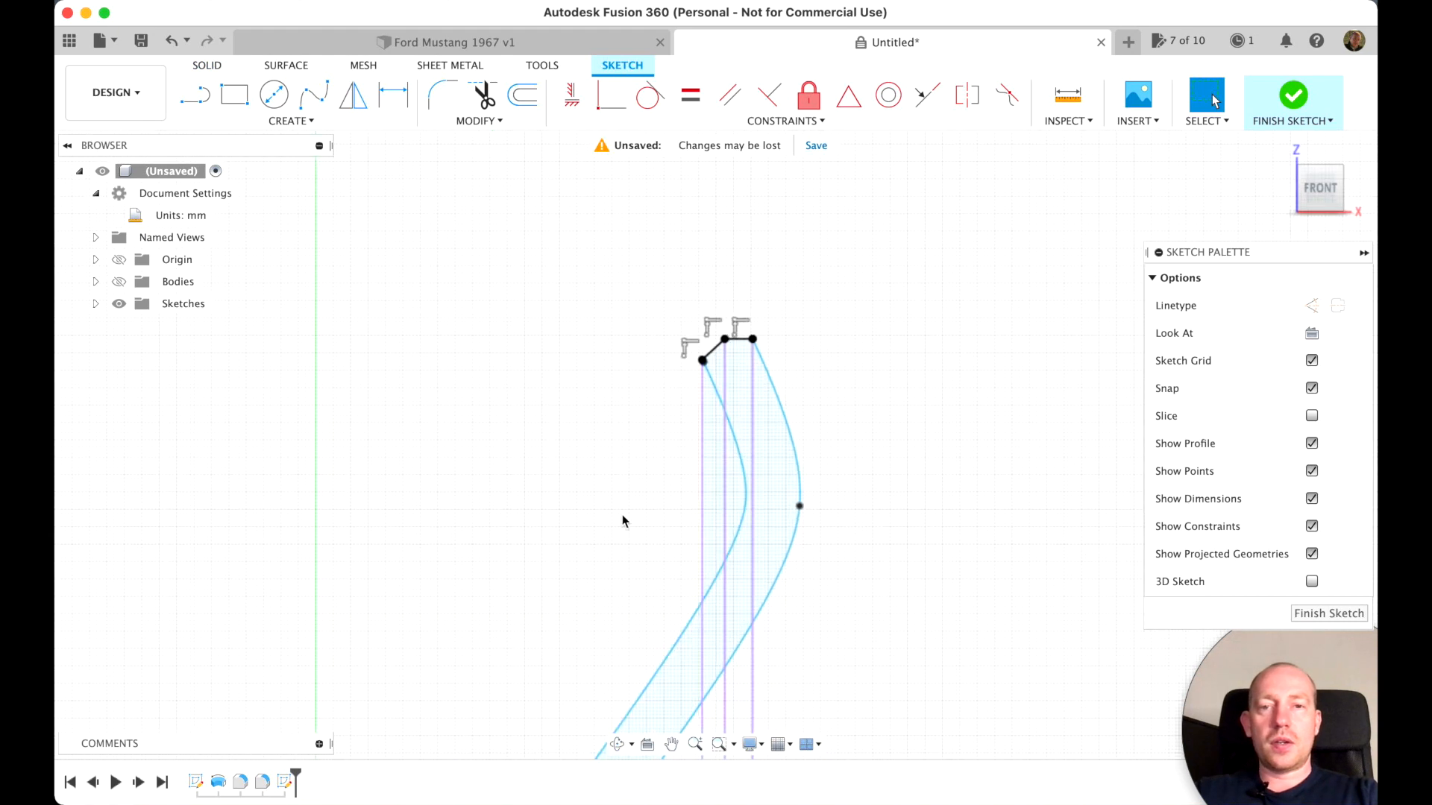
scroll(623, 516, "up", 5)
scroll(622, 521, "up", 10)
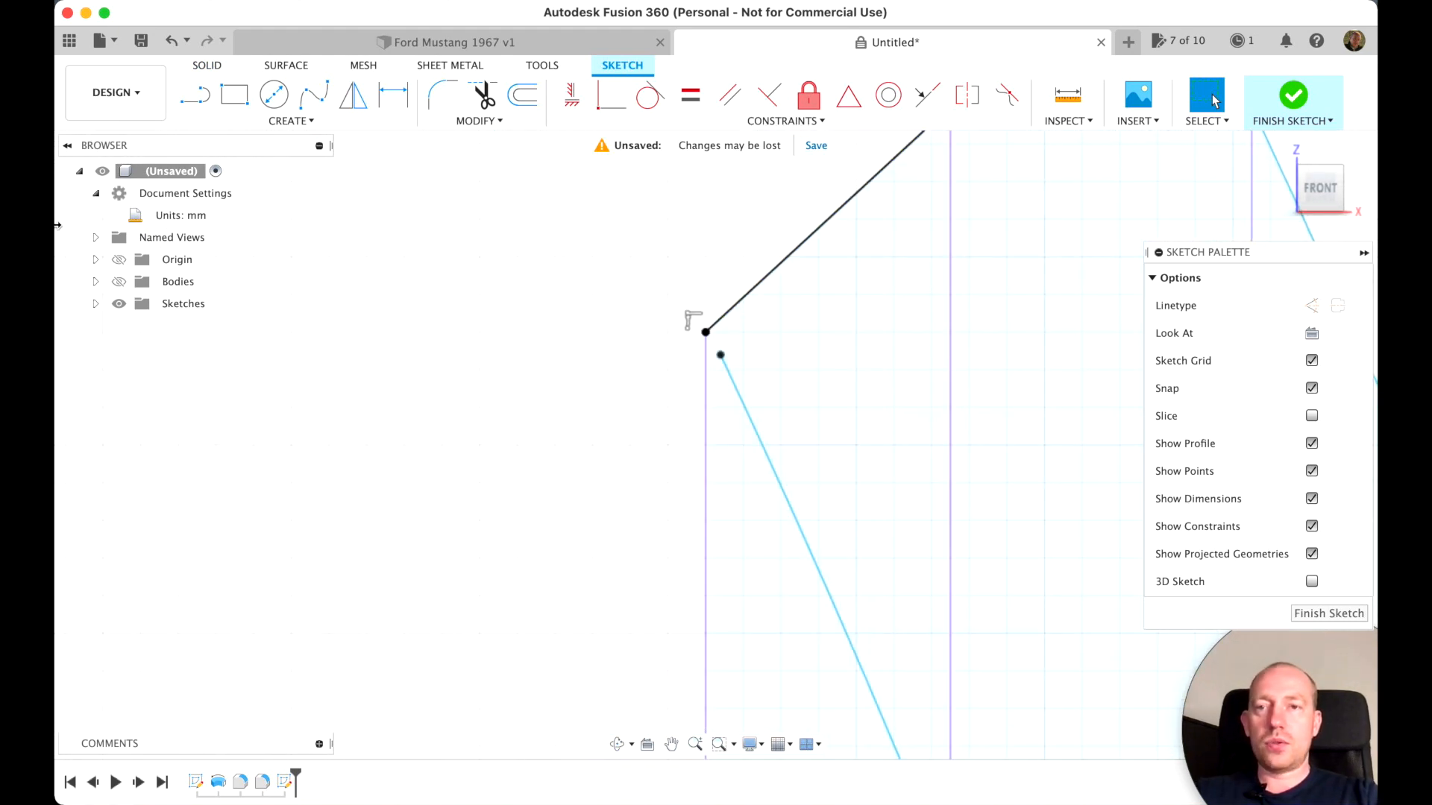
key("l")
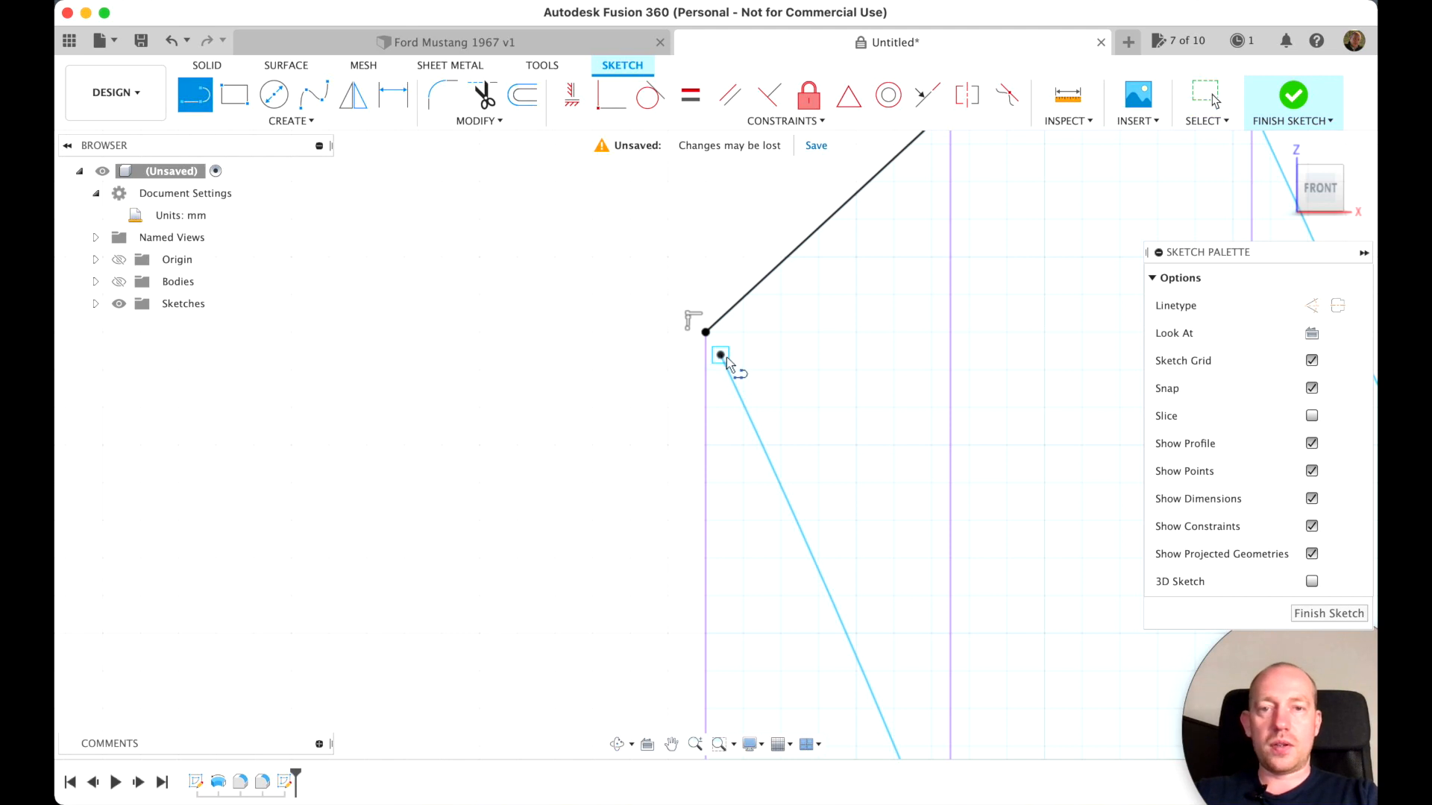
left_click(705, 332)
key("Escape")
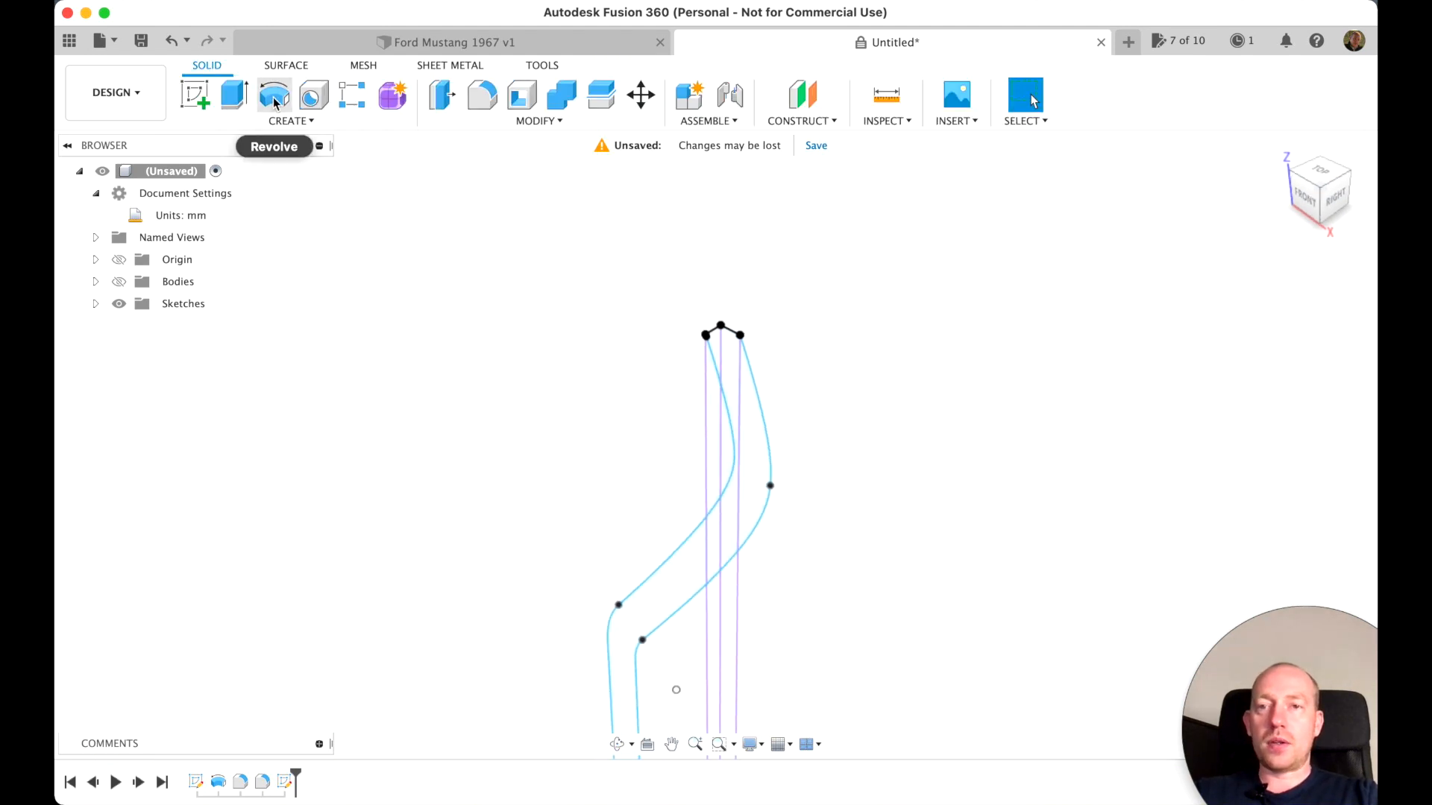
Start a Revolve using all five regions of the curved front-face profile, including the slivers split by the vertical lines
left_click(274, 102)
left_click(655, 607)
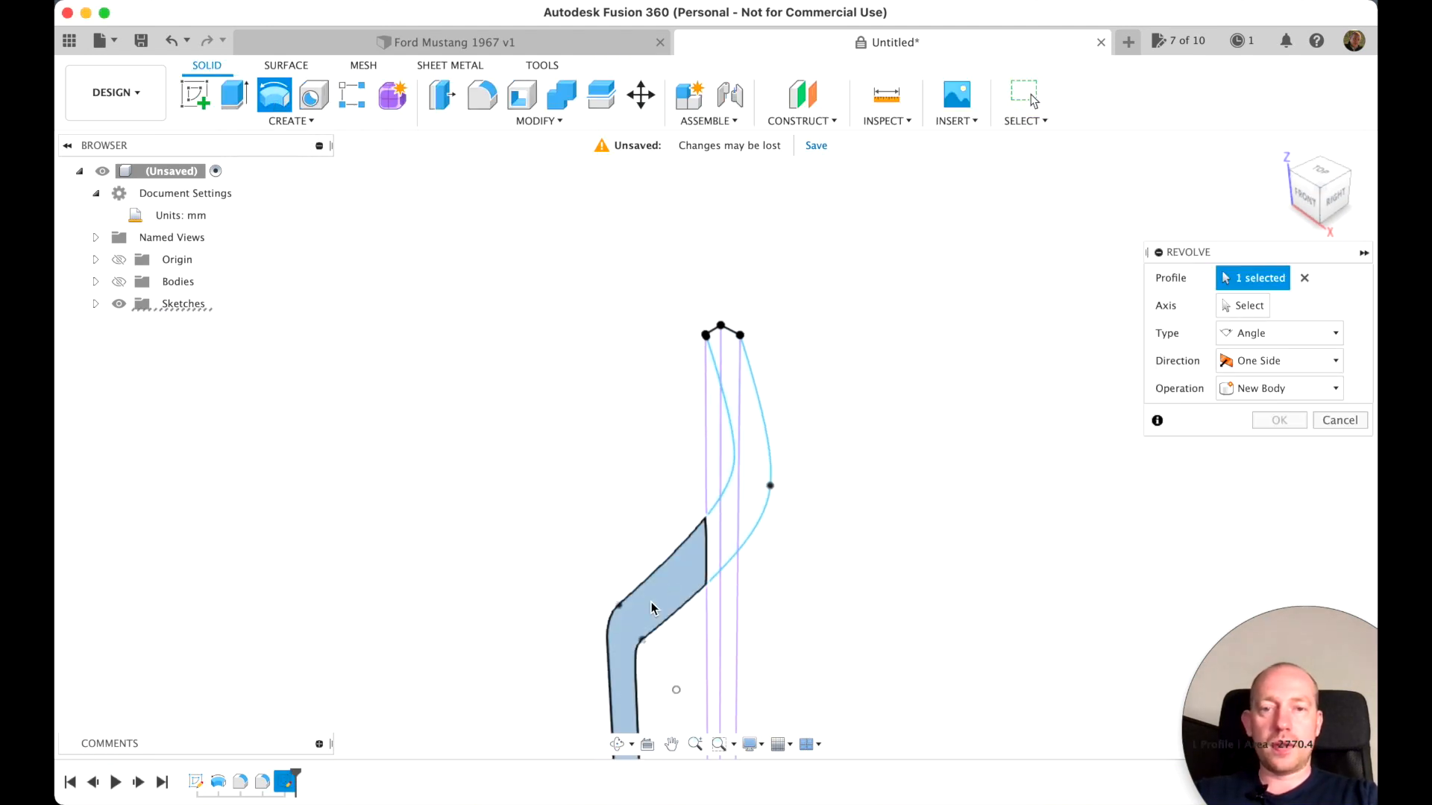
left_click(726, 552)
left_click(714, 540)
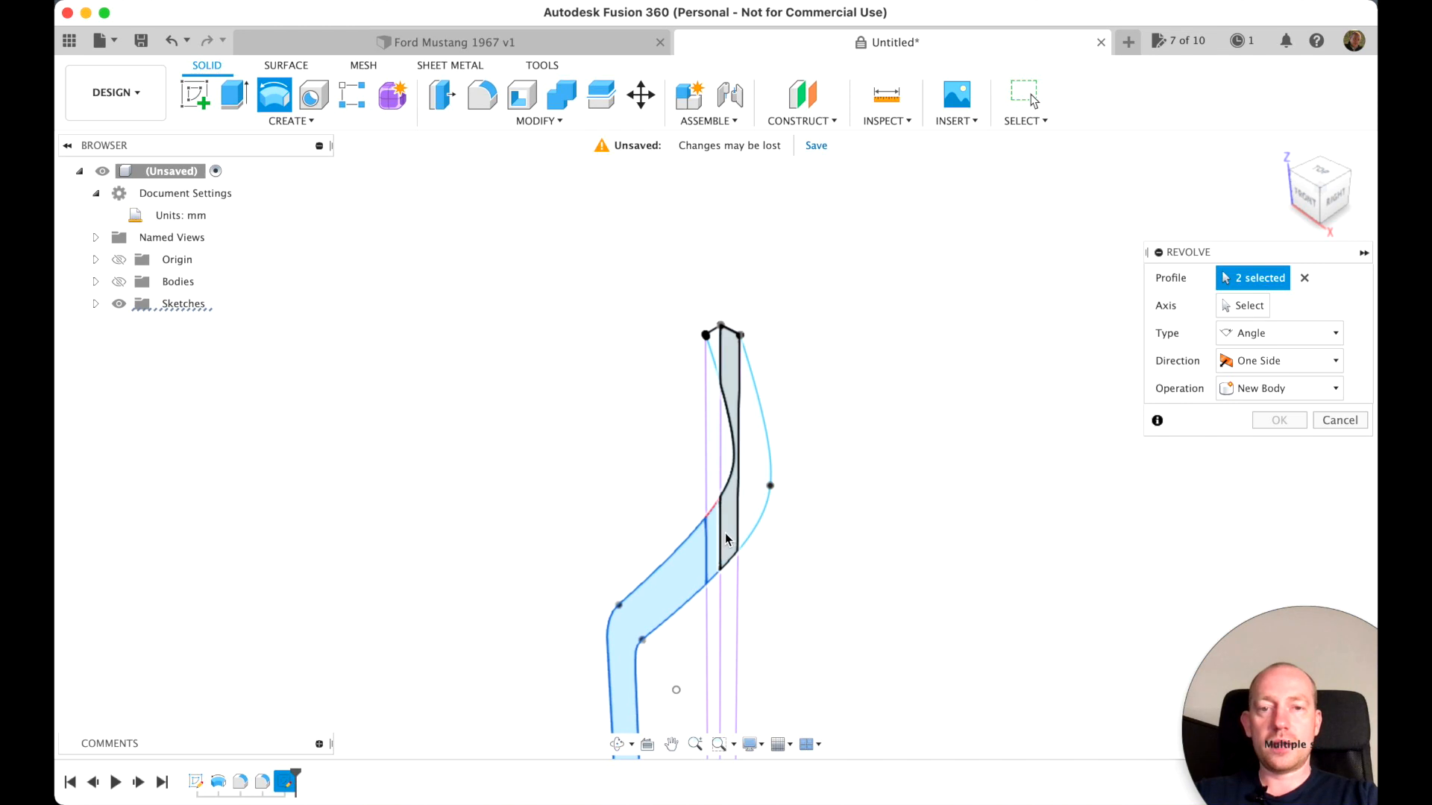
left_click(757, 471)
left_click(712, 358)
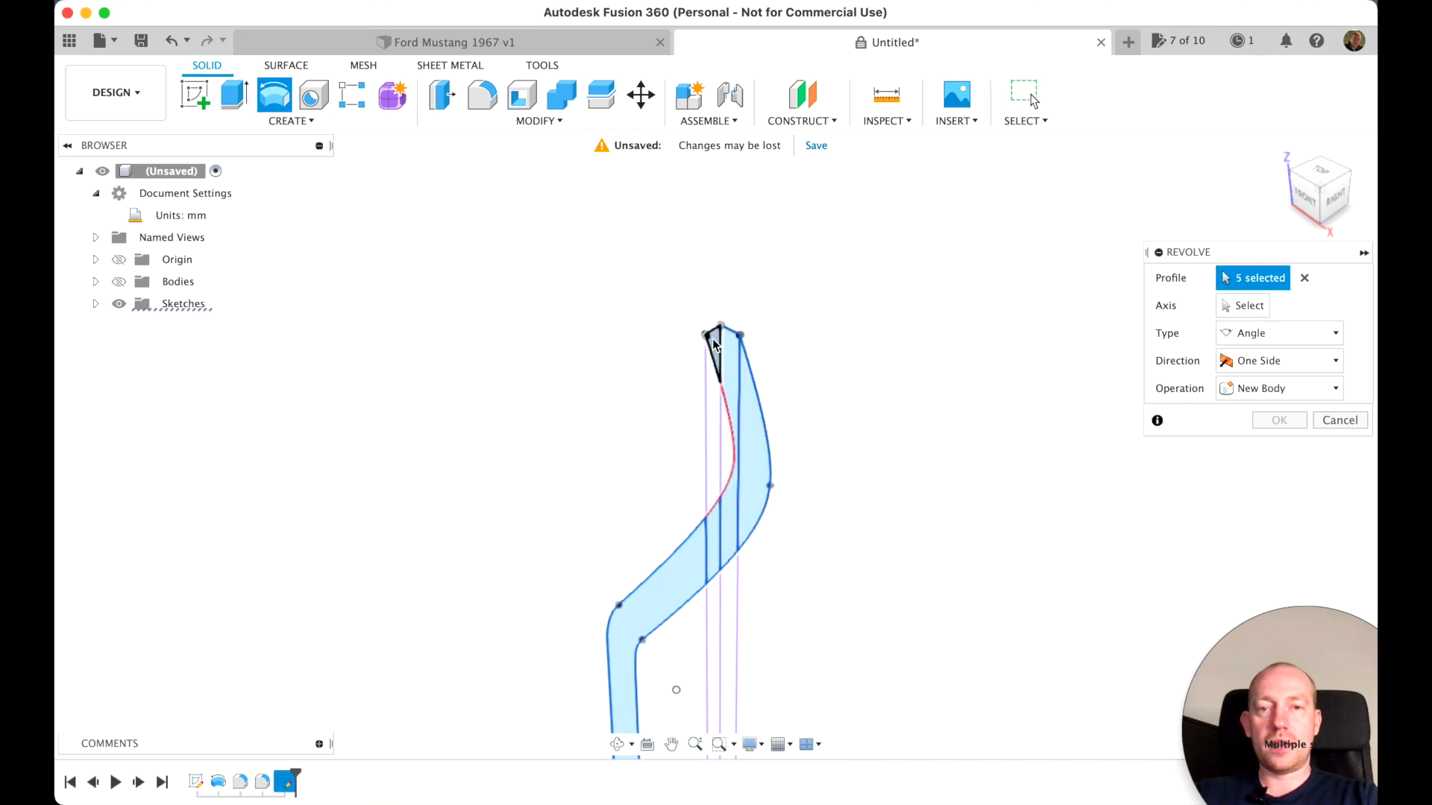
scroll(930, 511, "down", 3)
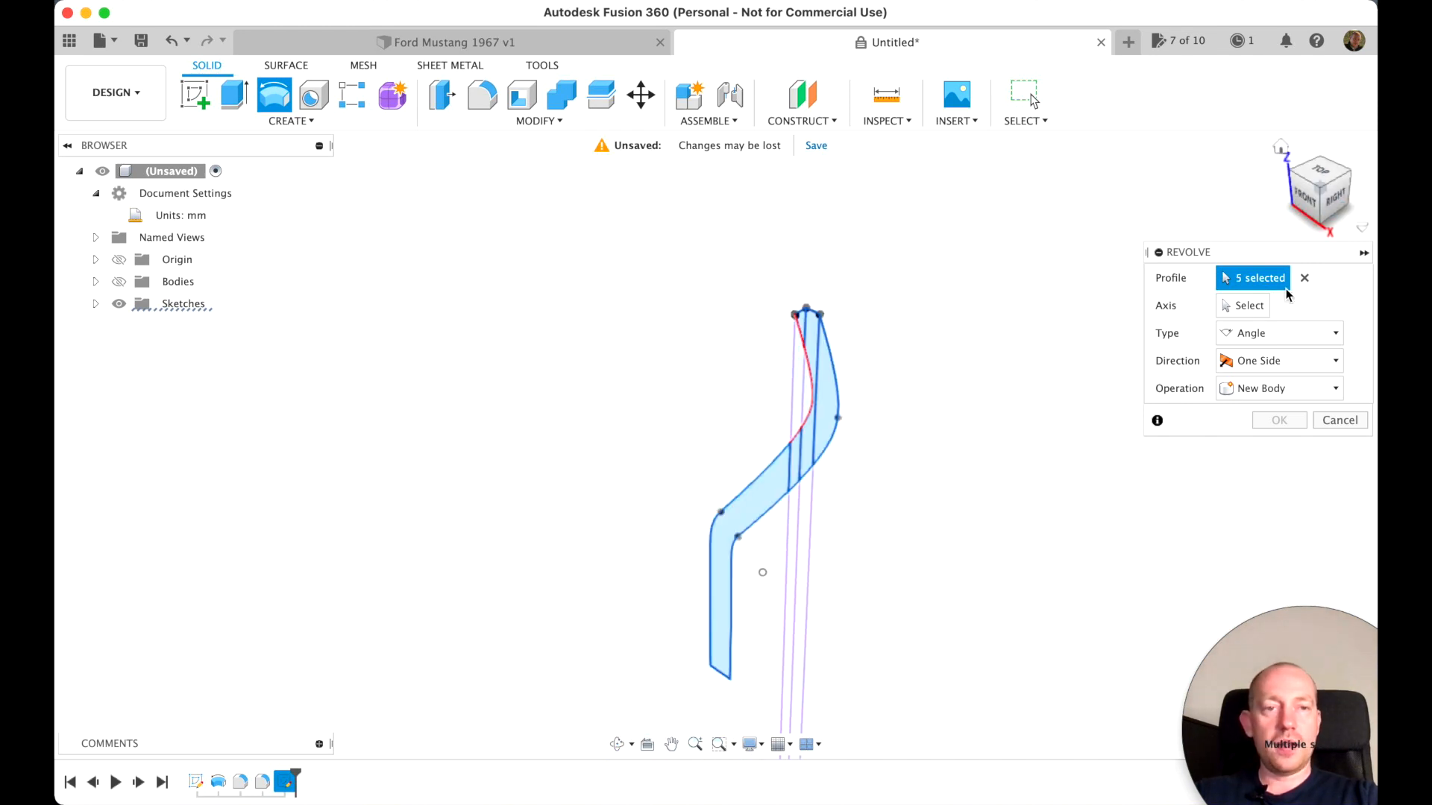
Show the bodies and revolve the selected regions 360 degrees around the horizontal X axis as a new body
left_click(1240, 307)
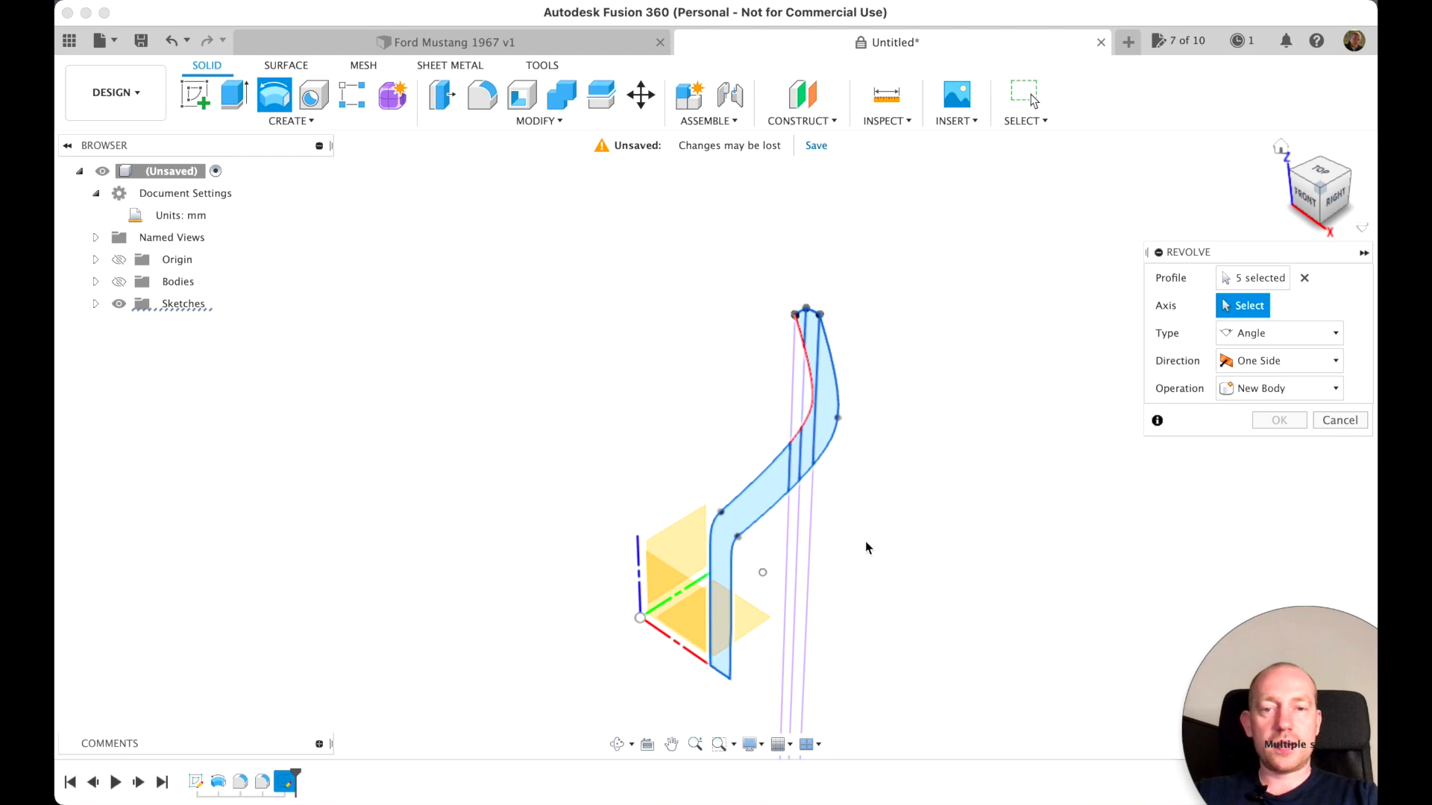
left_click(669, 639)
scroll(1035, 635, "up", 2)
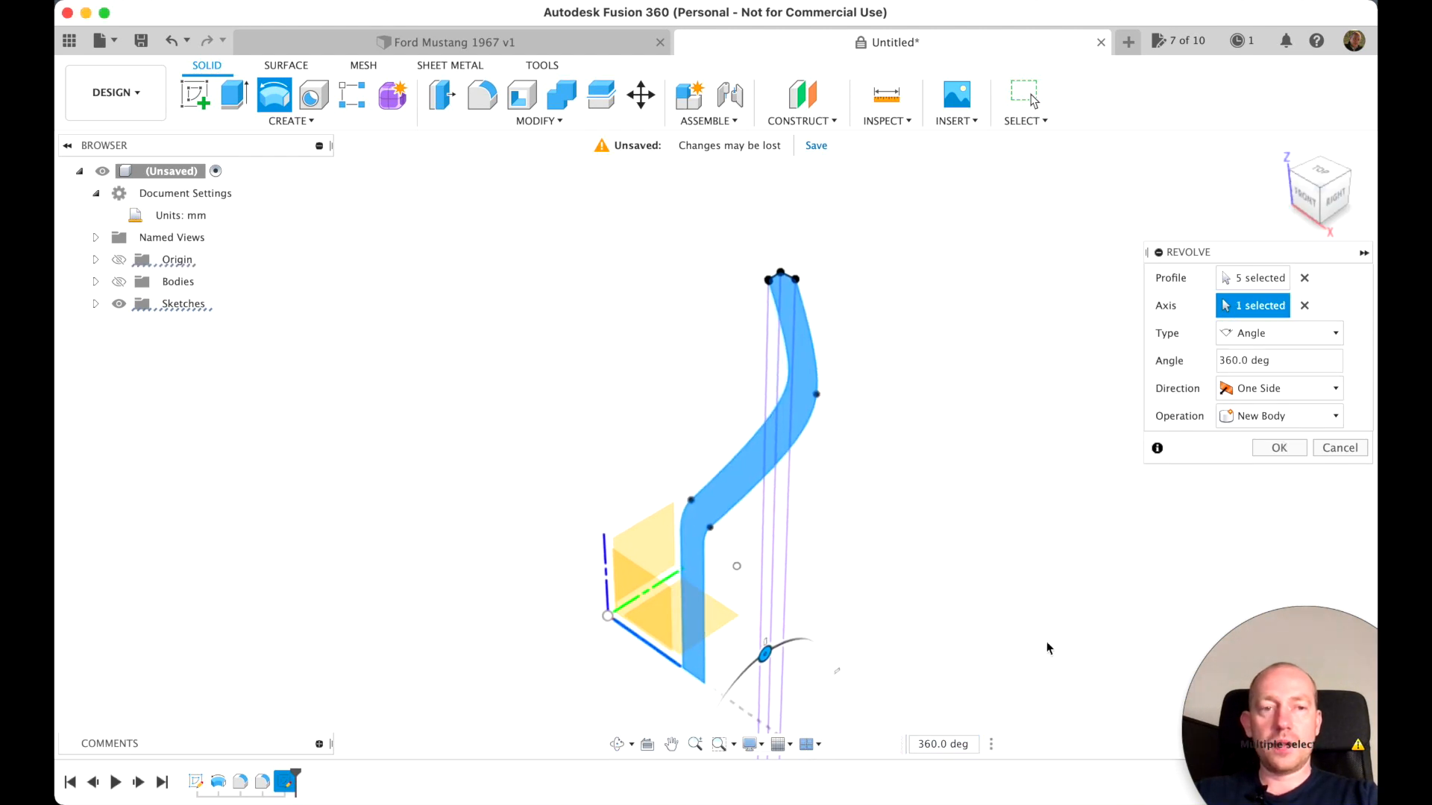
left_click(119, 282)
scroll(597, 371, "down", 3)
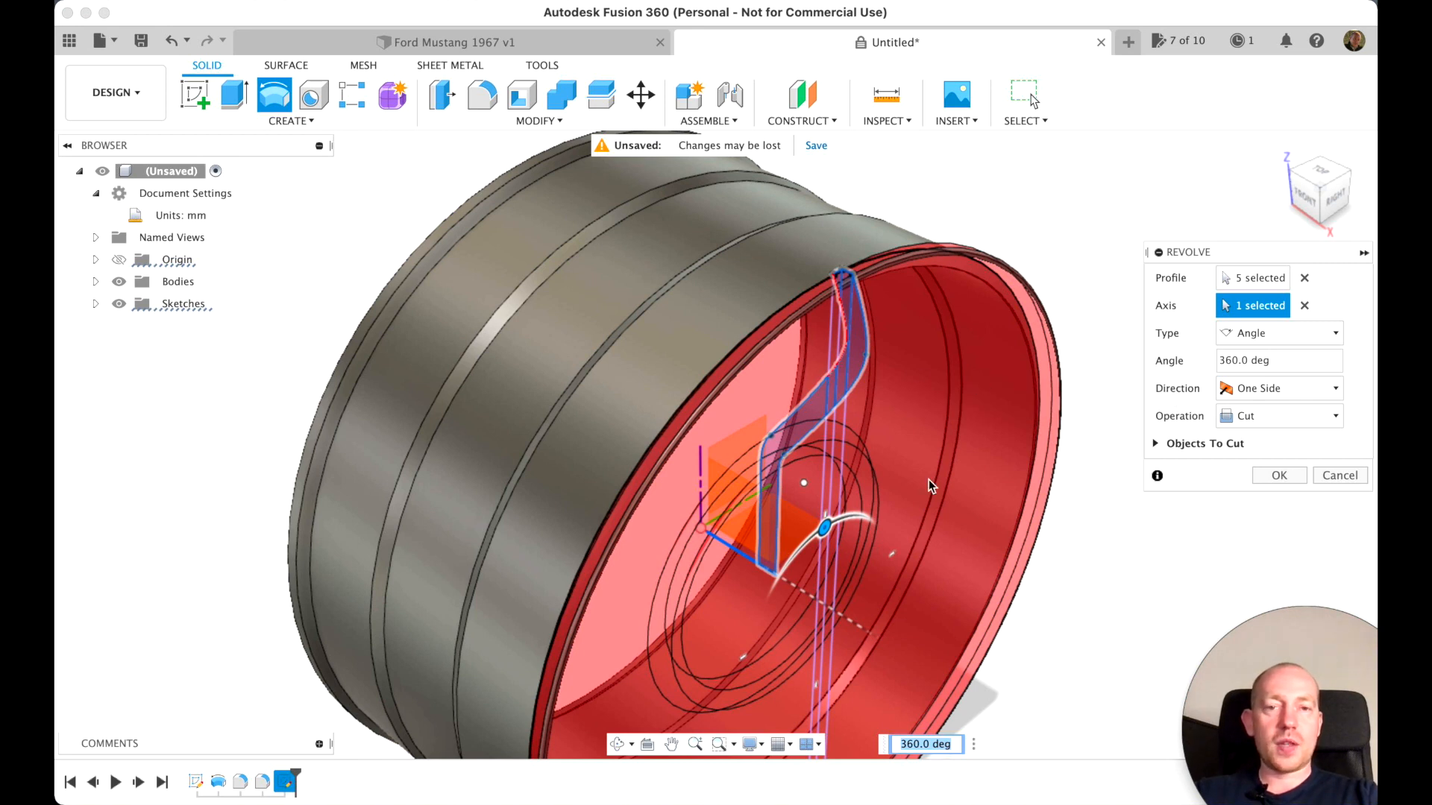
left_click(1308, 422)
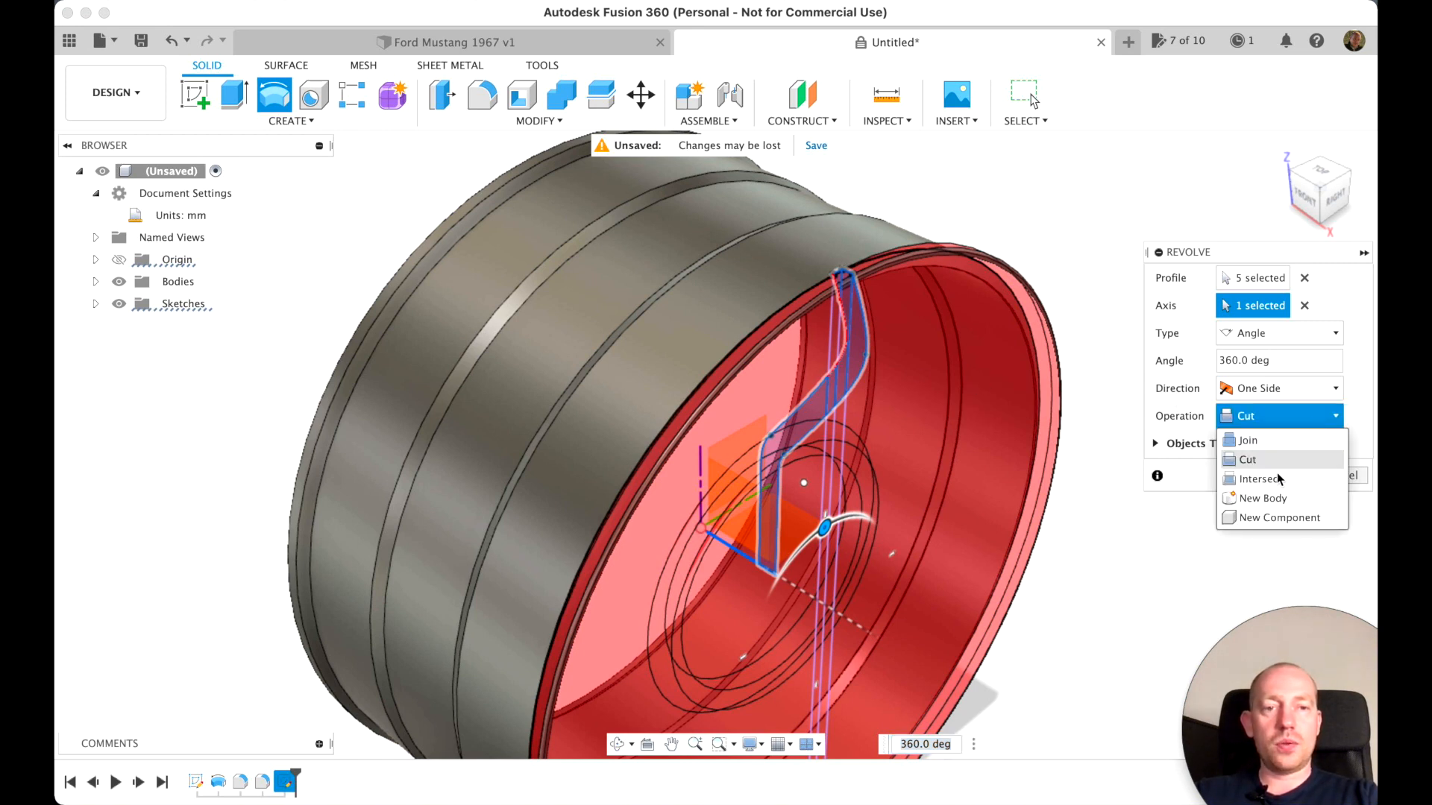
left_click(1269, 501)
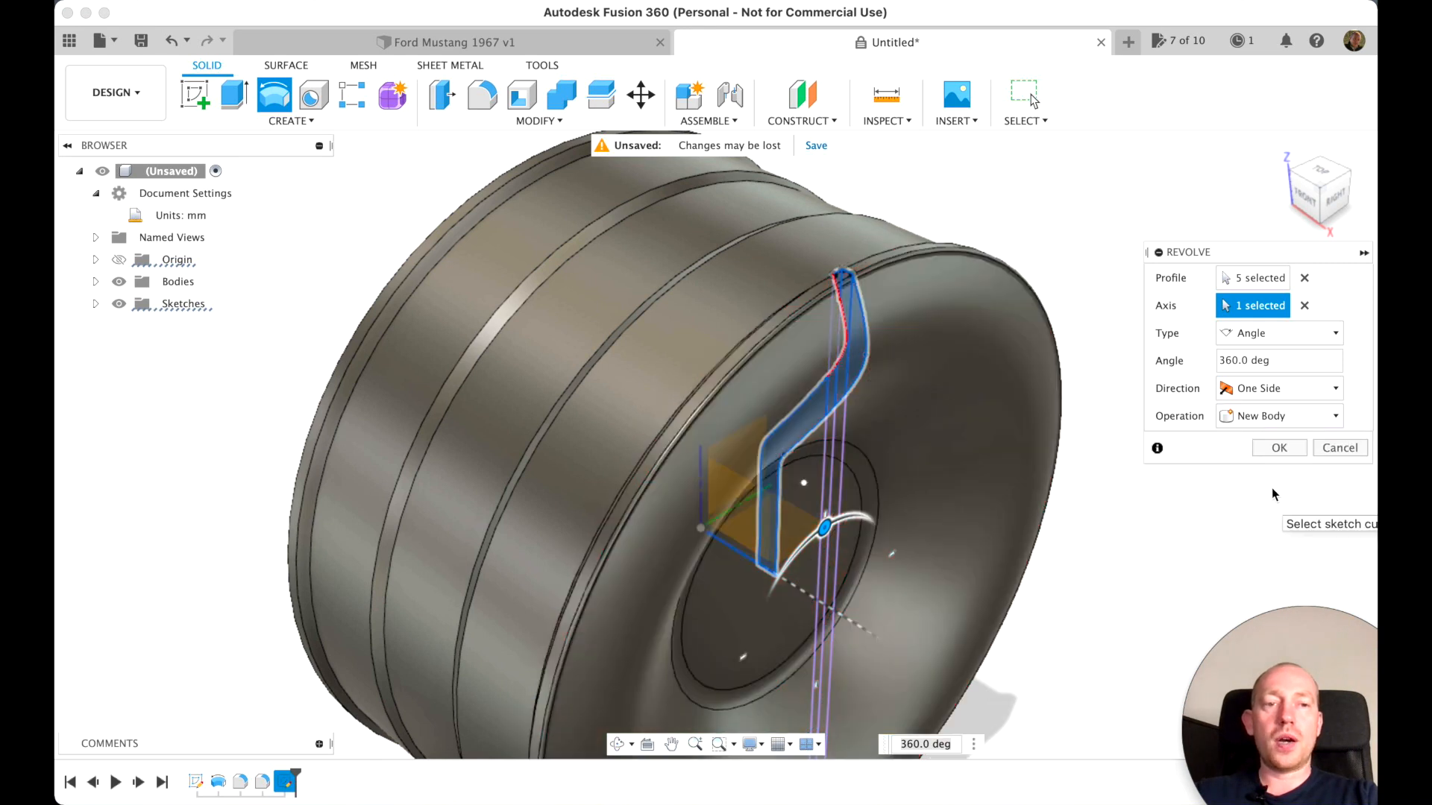
left_click(1277, 450)
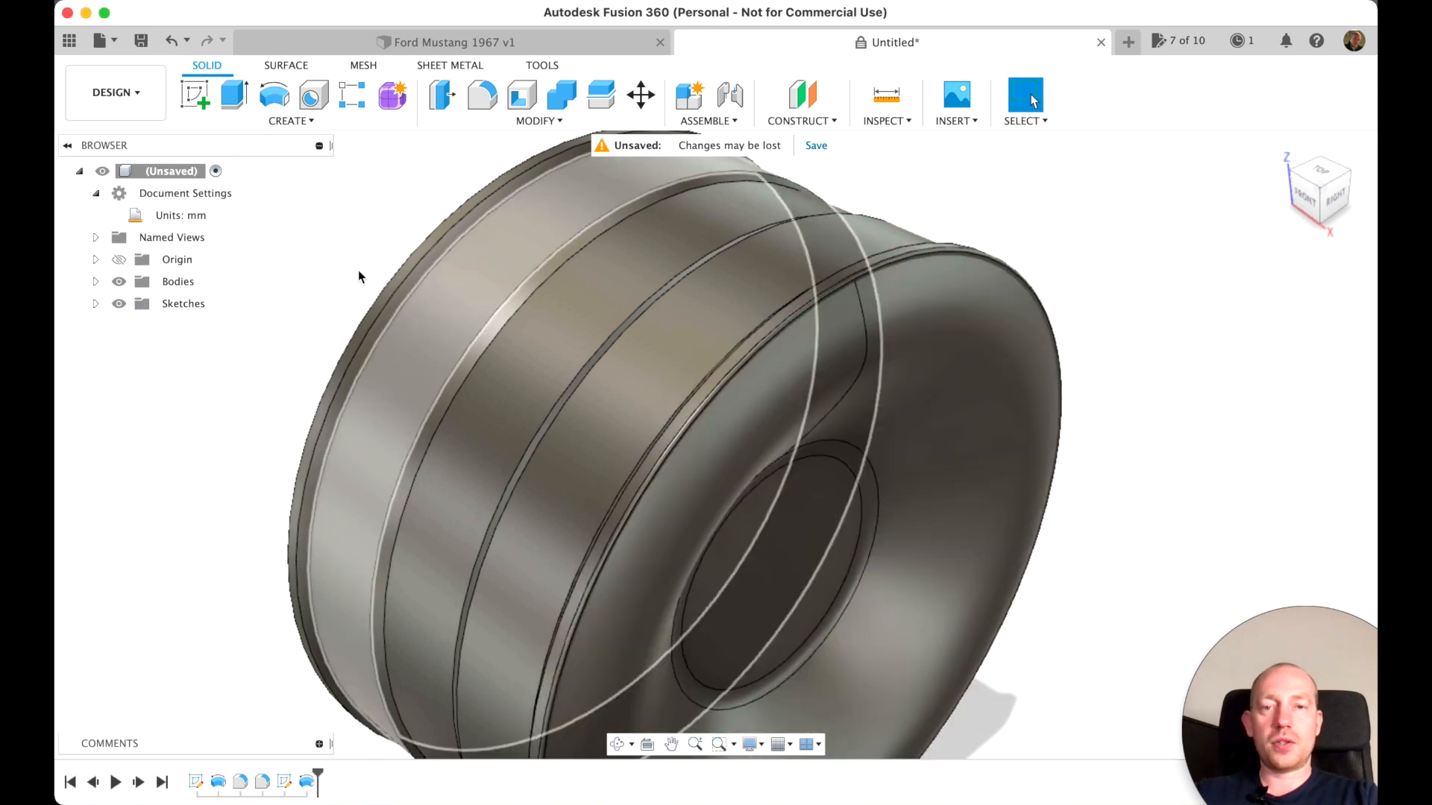
Hide the rim barrel, Body1, leaving only the front-face body shown
left_click(96, 282)
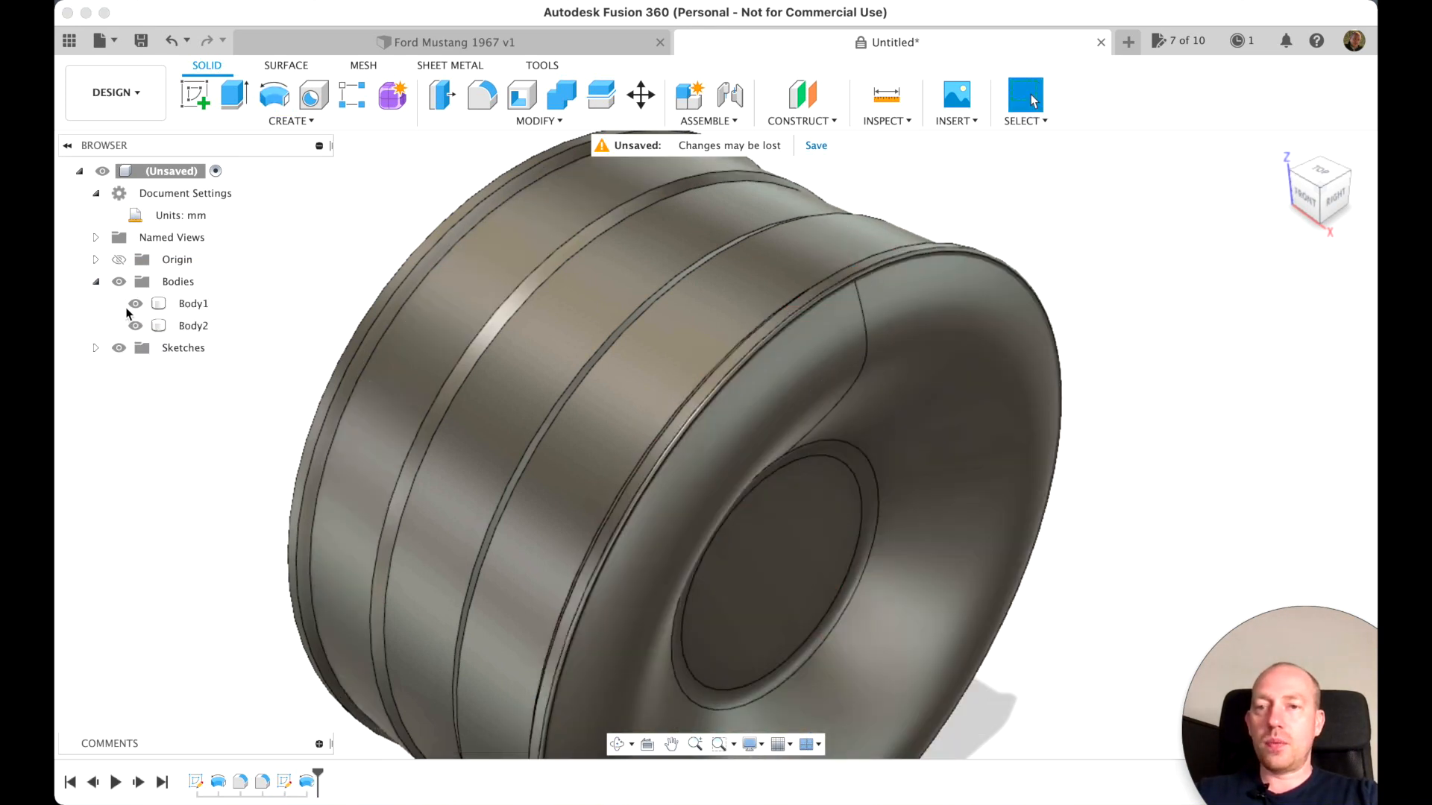
left_click(135, 303)
left_click(135, 303)
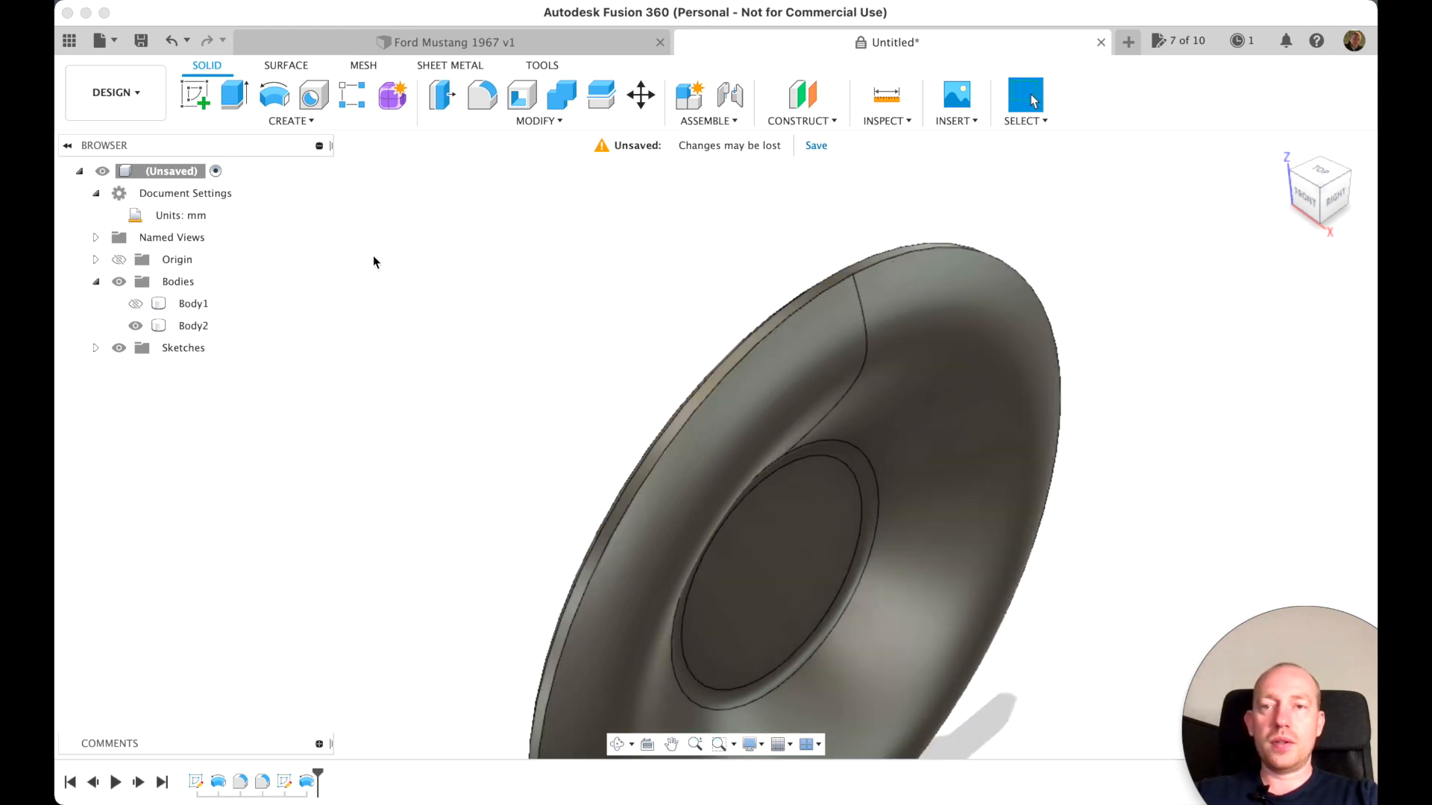
Start a sketch on the YZ plane and draw a vertical construction line from the origin to just above the face's outer edge
left_click(194, 94)
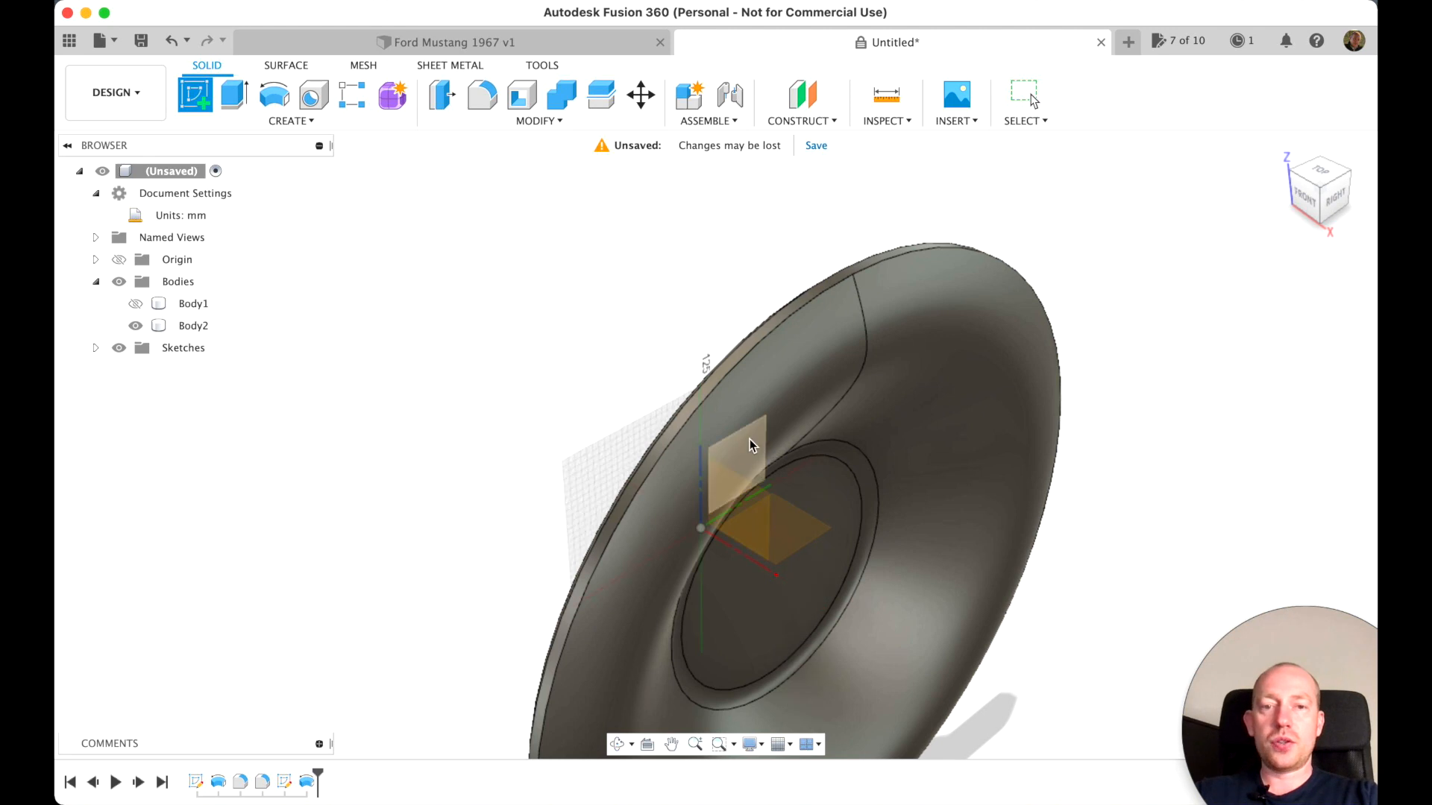
left_click(751, 447)
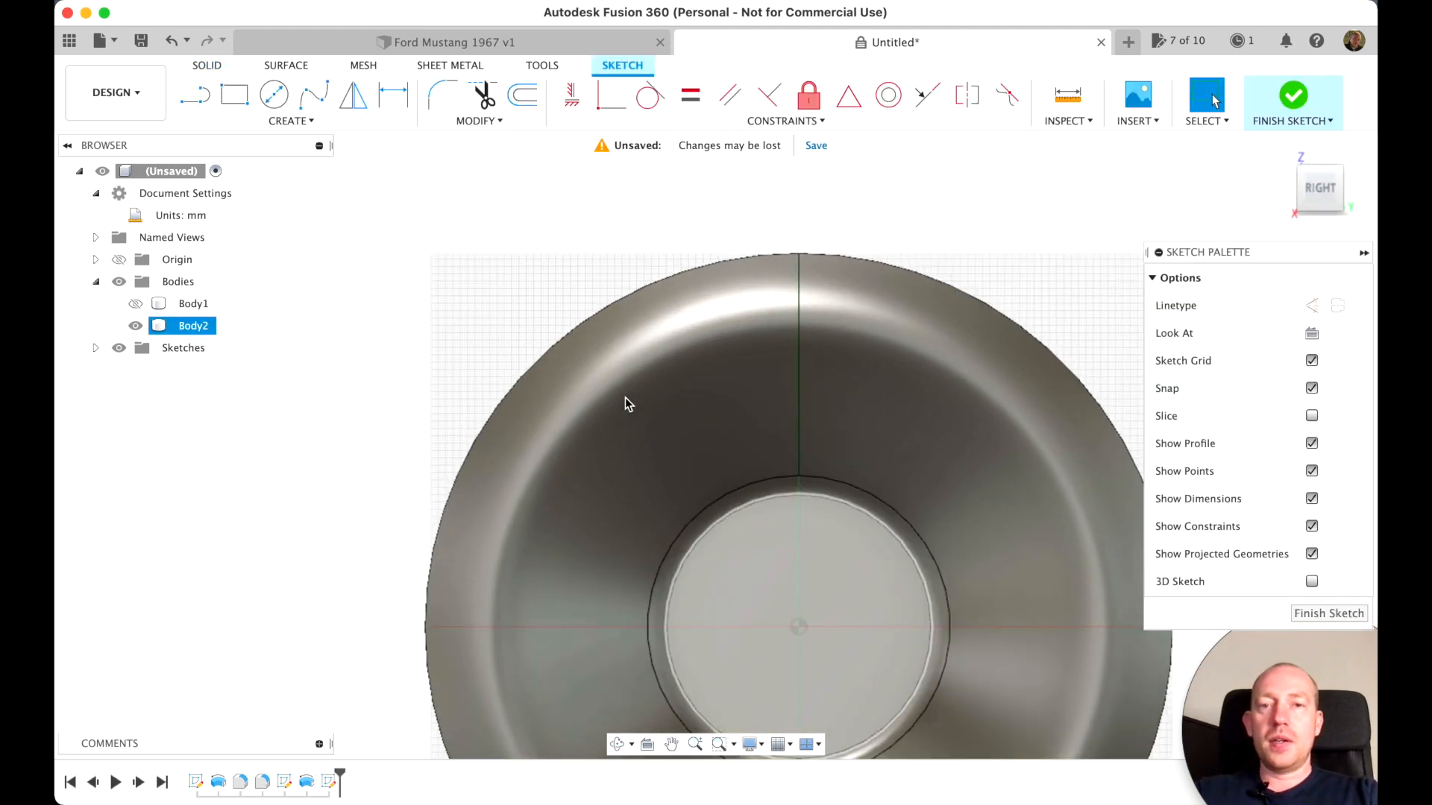
scroll(624, 397, "down", 3)
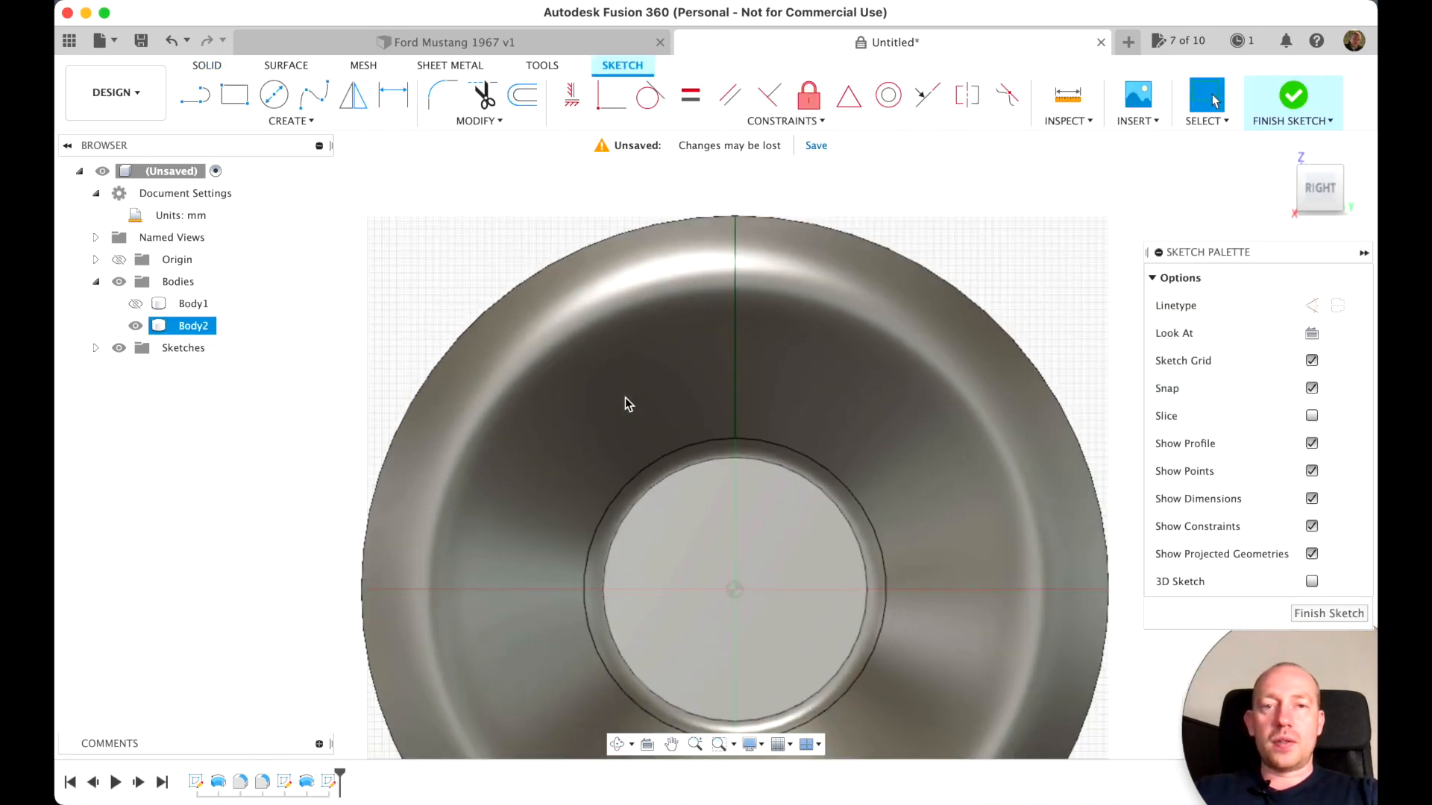
scroll(625, 397, "left", 1)
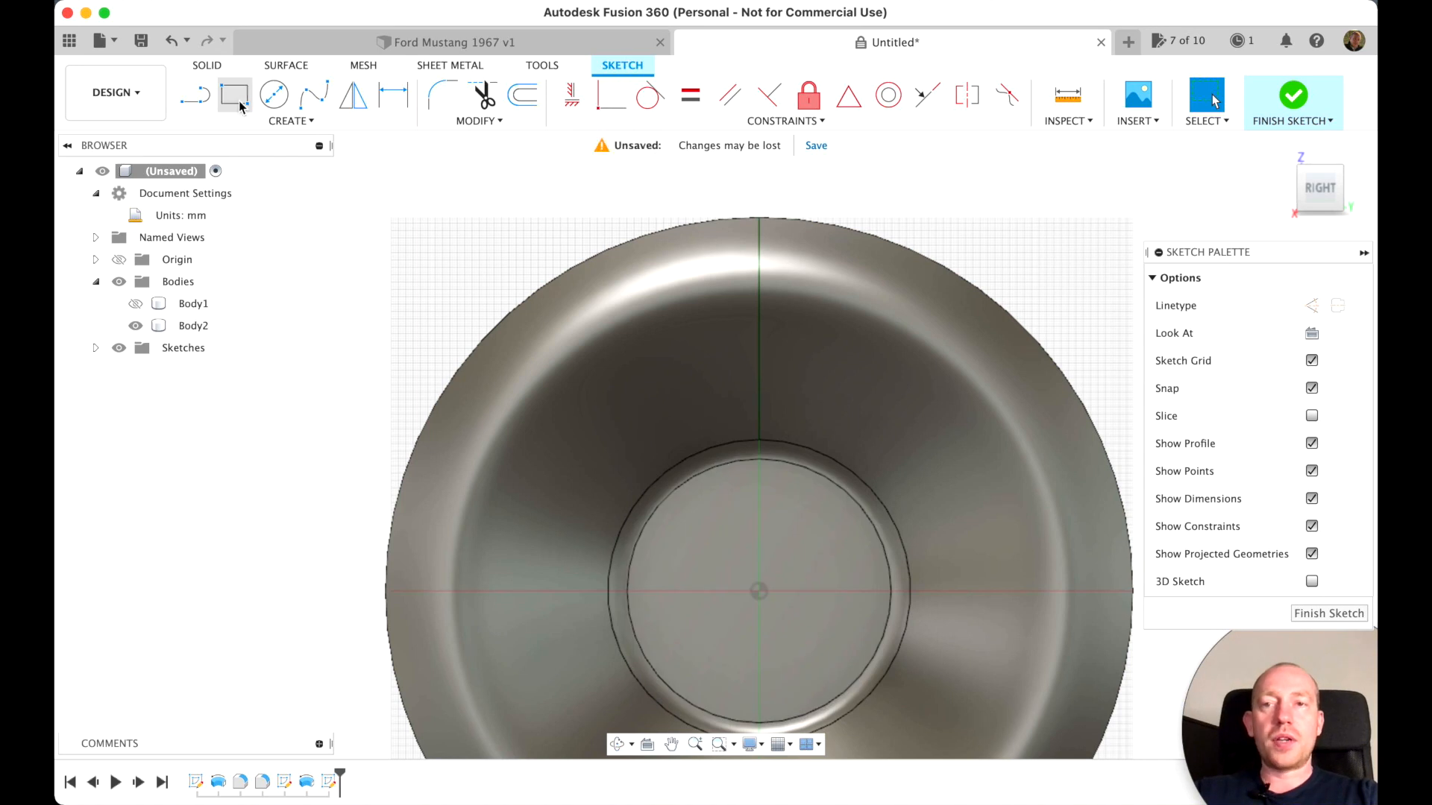
left_click(190, 107)
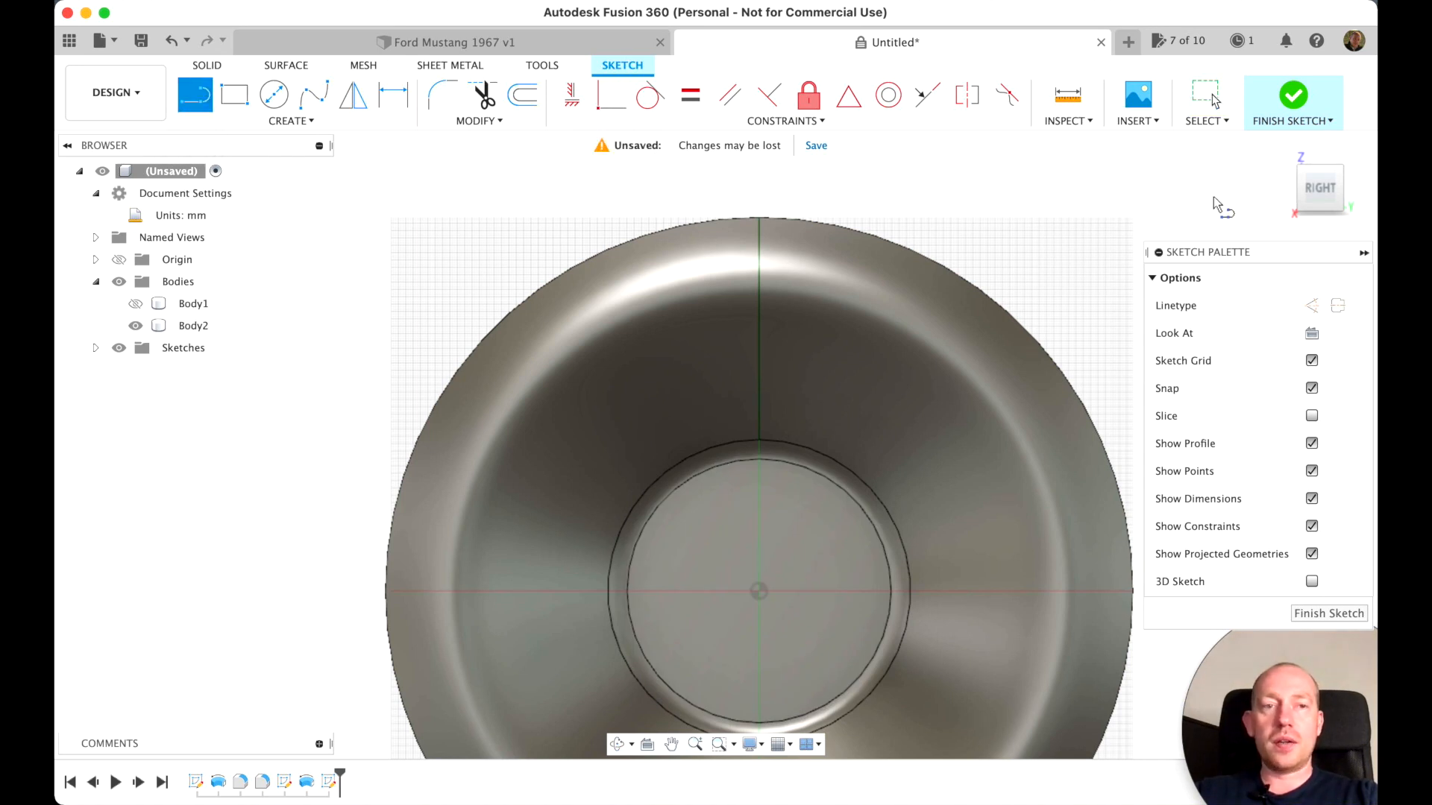
left_click(1311, 305)
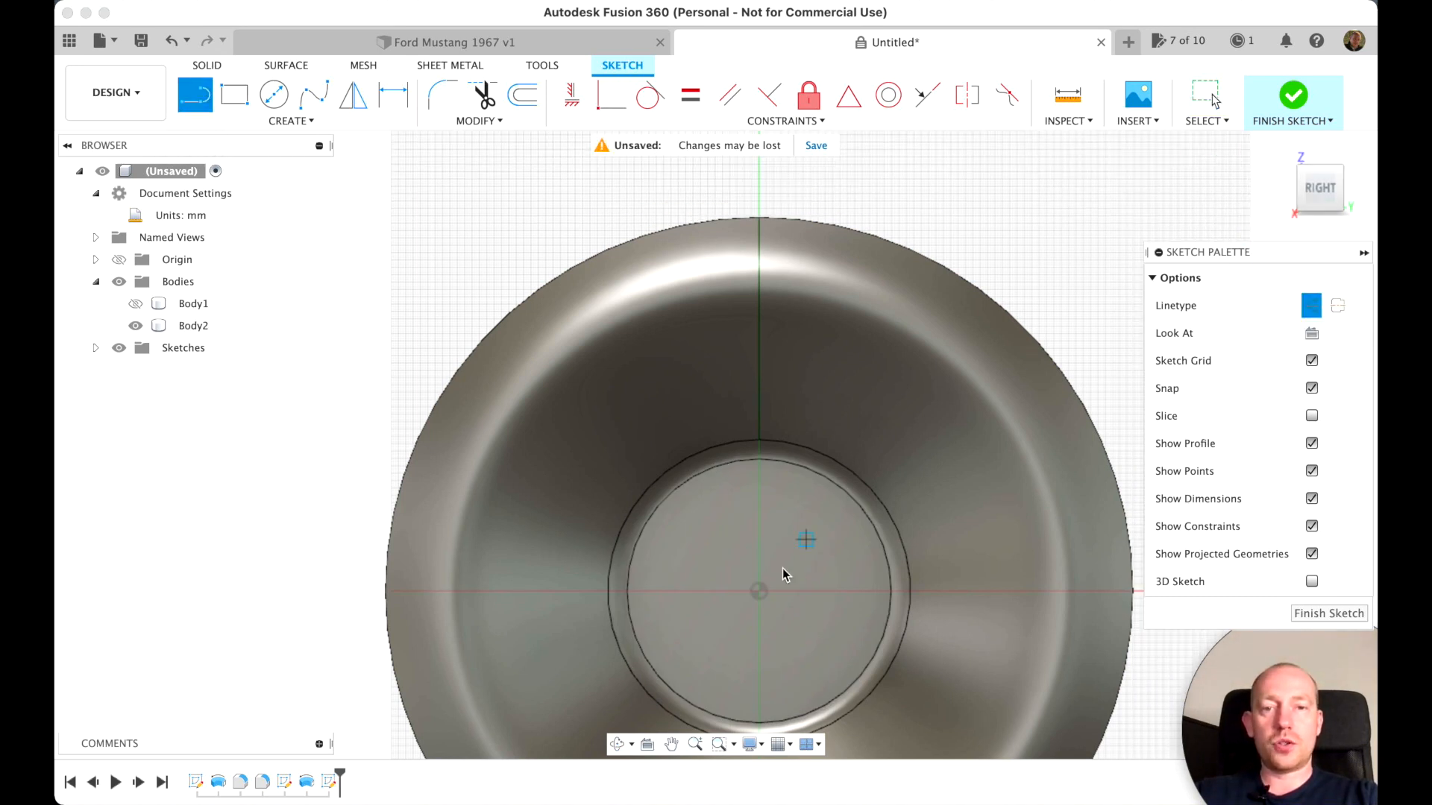
left_click(758, 592)
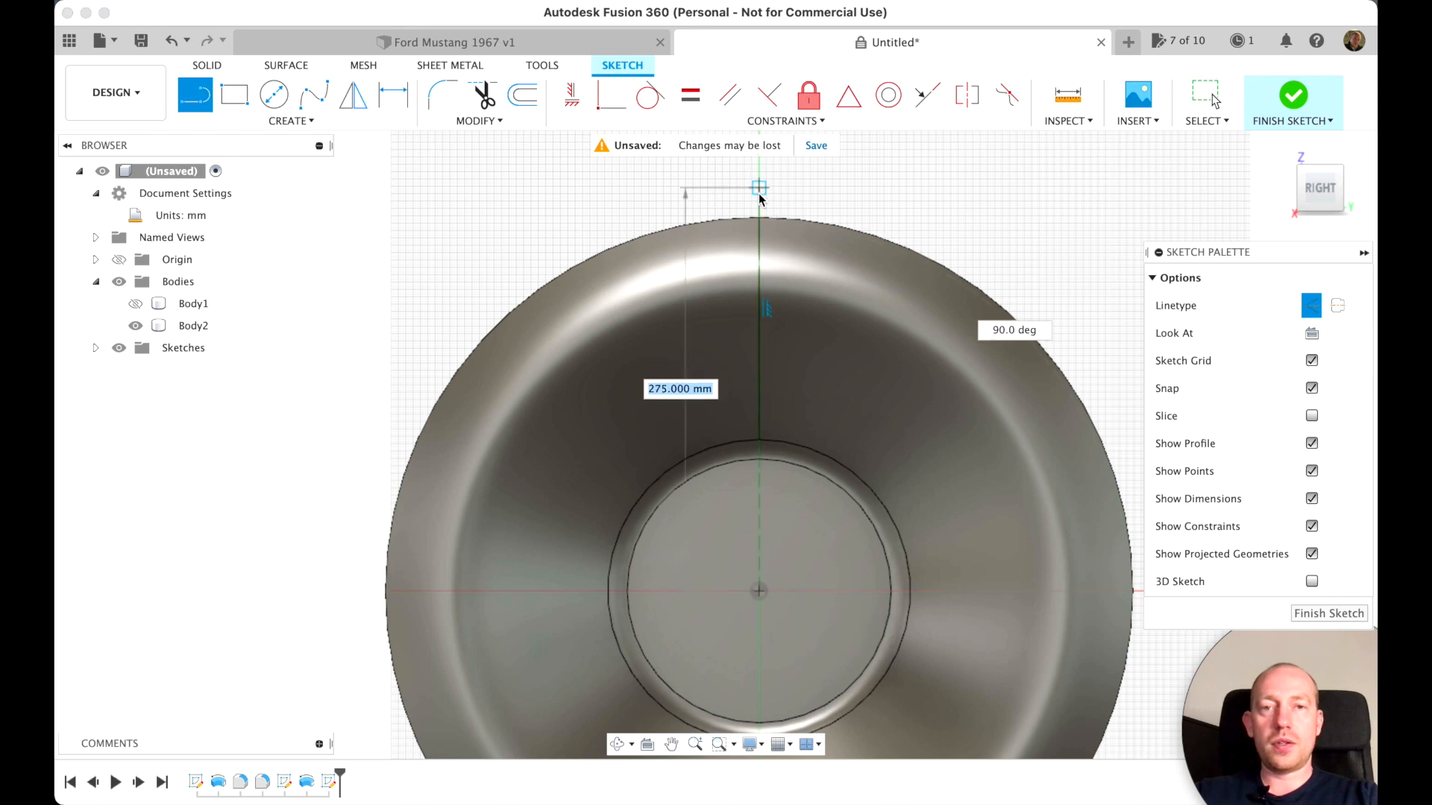
left_click(759, 180)
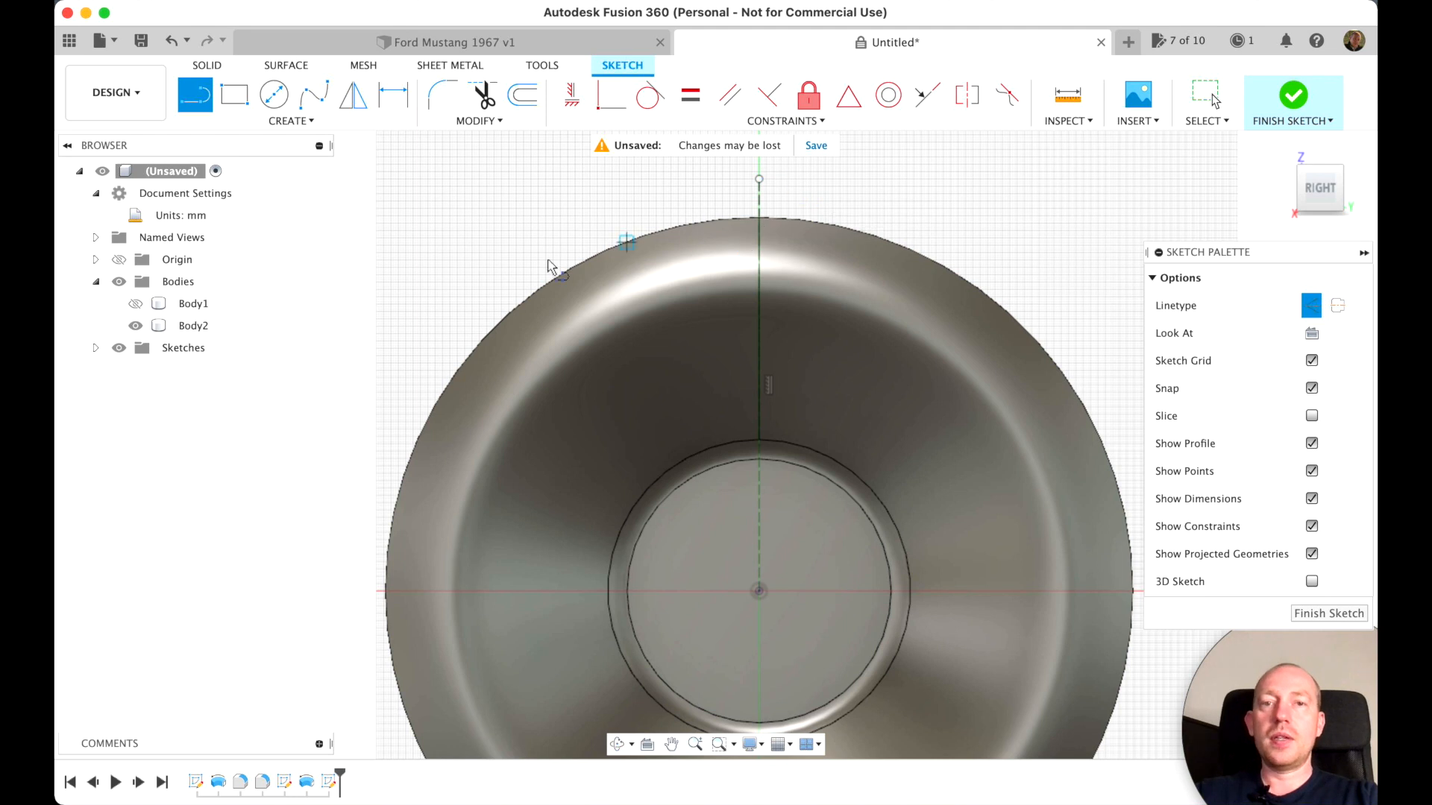
left_click(318, 144)
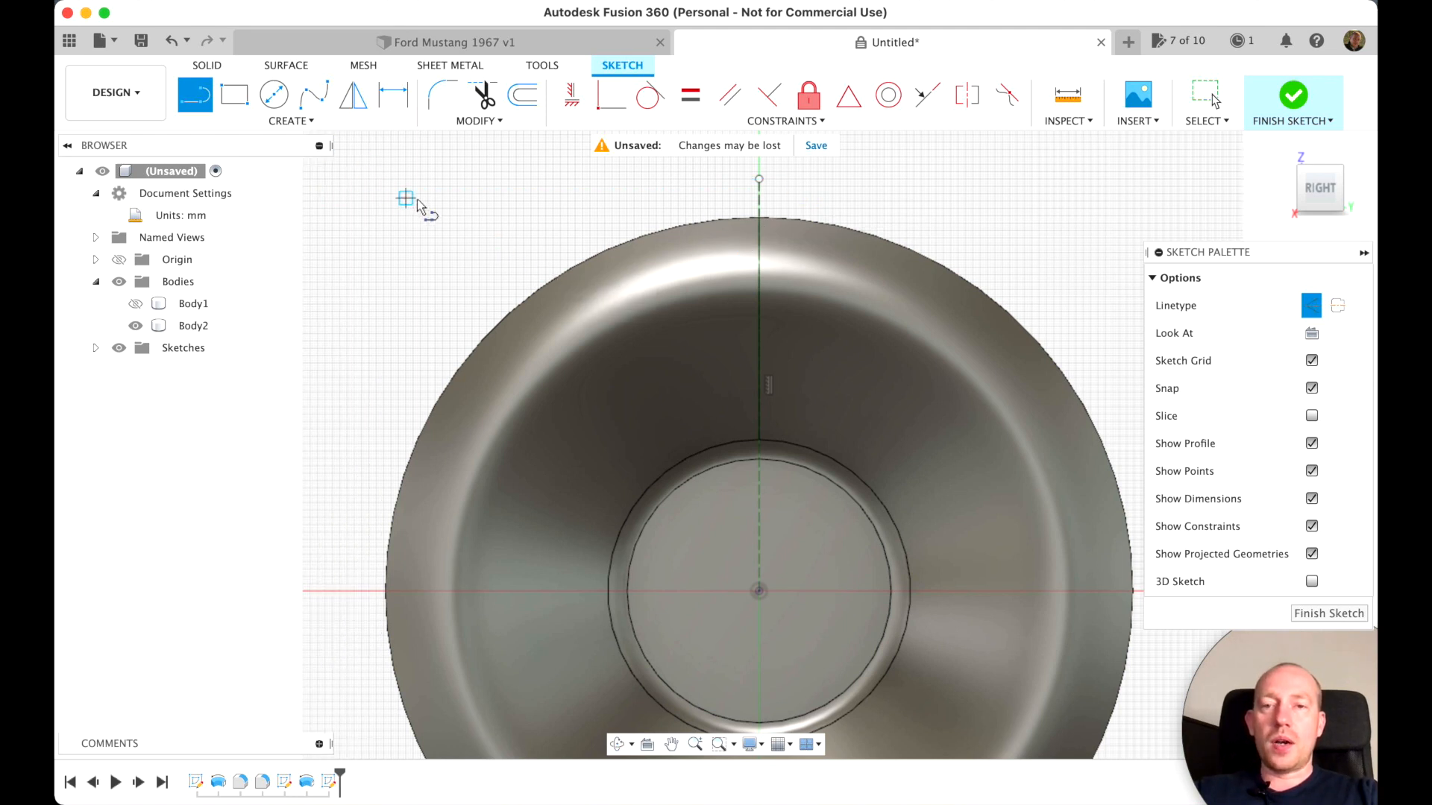
key("Escape")
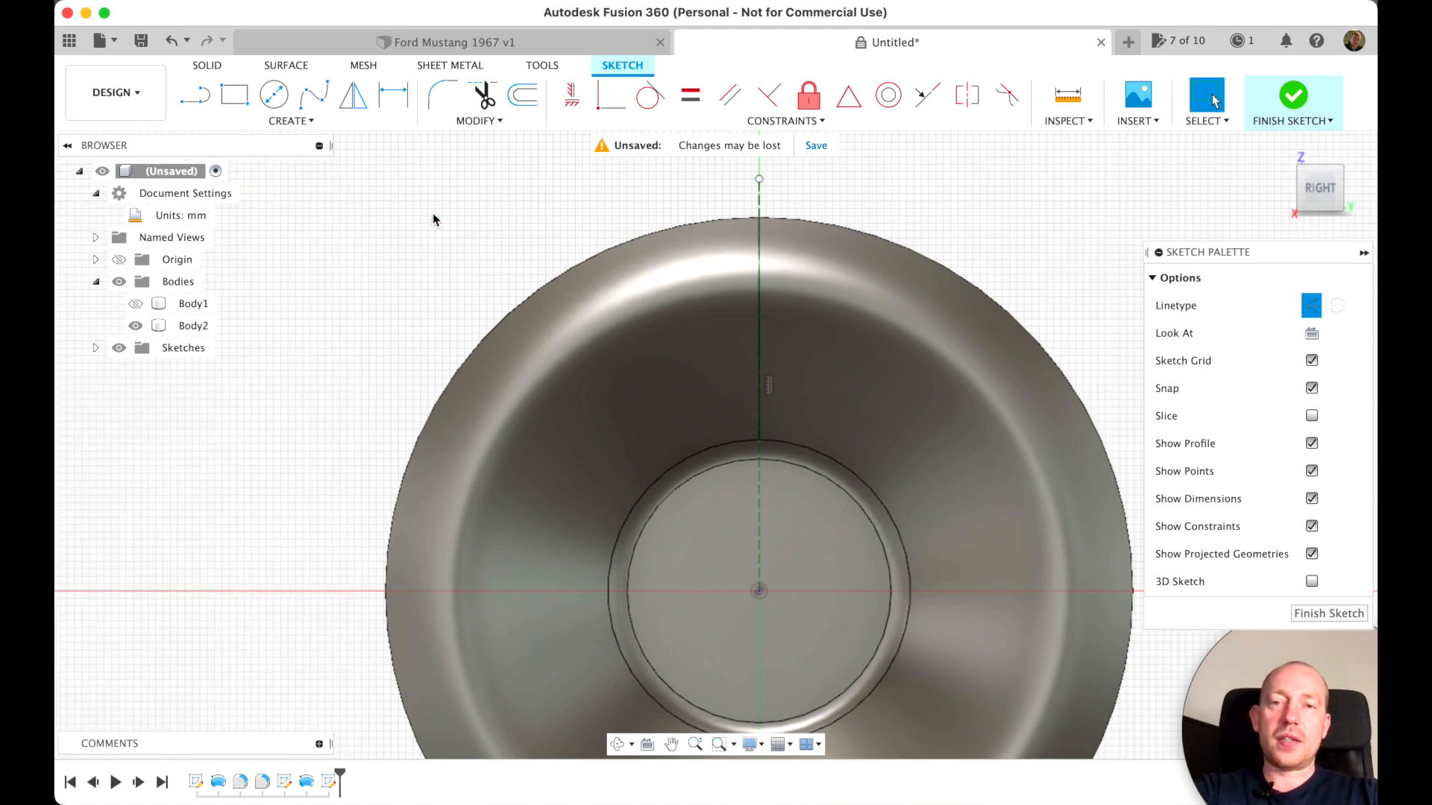
Project the front face's outer circular edge into the sketch, and check it by briefly hiding Body2
left_click(689, 229)
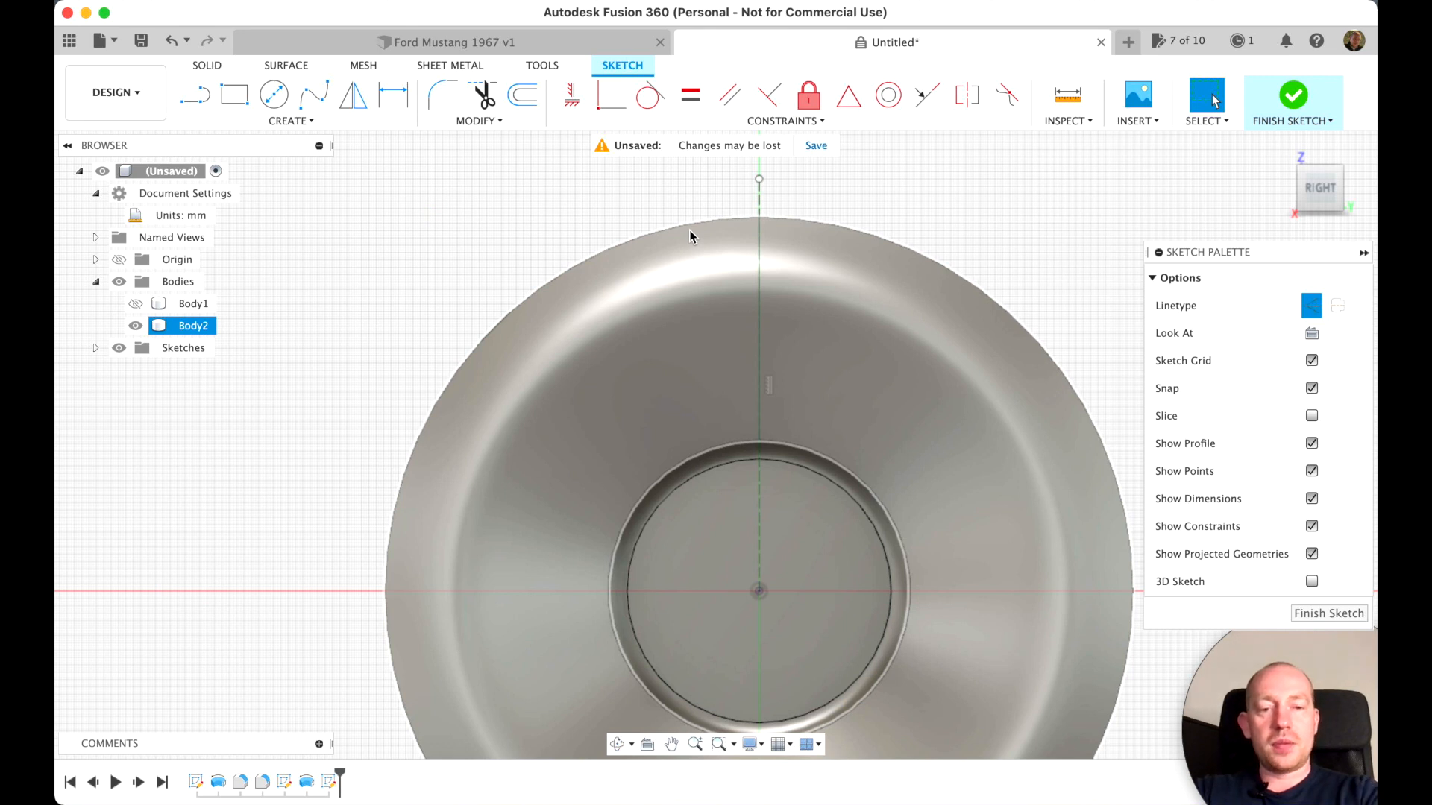
key("p")
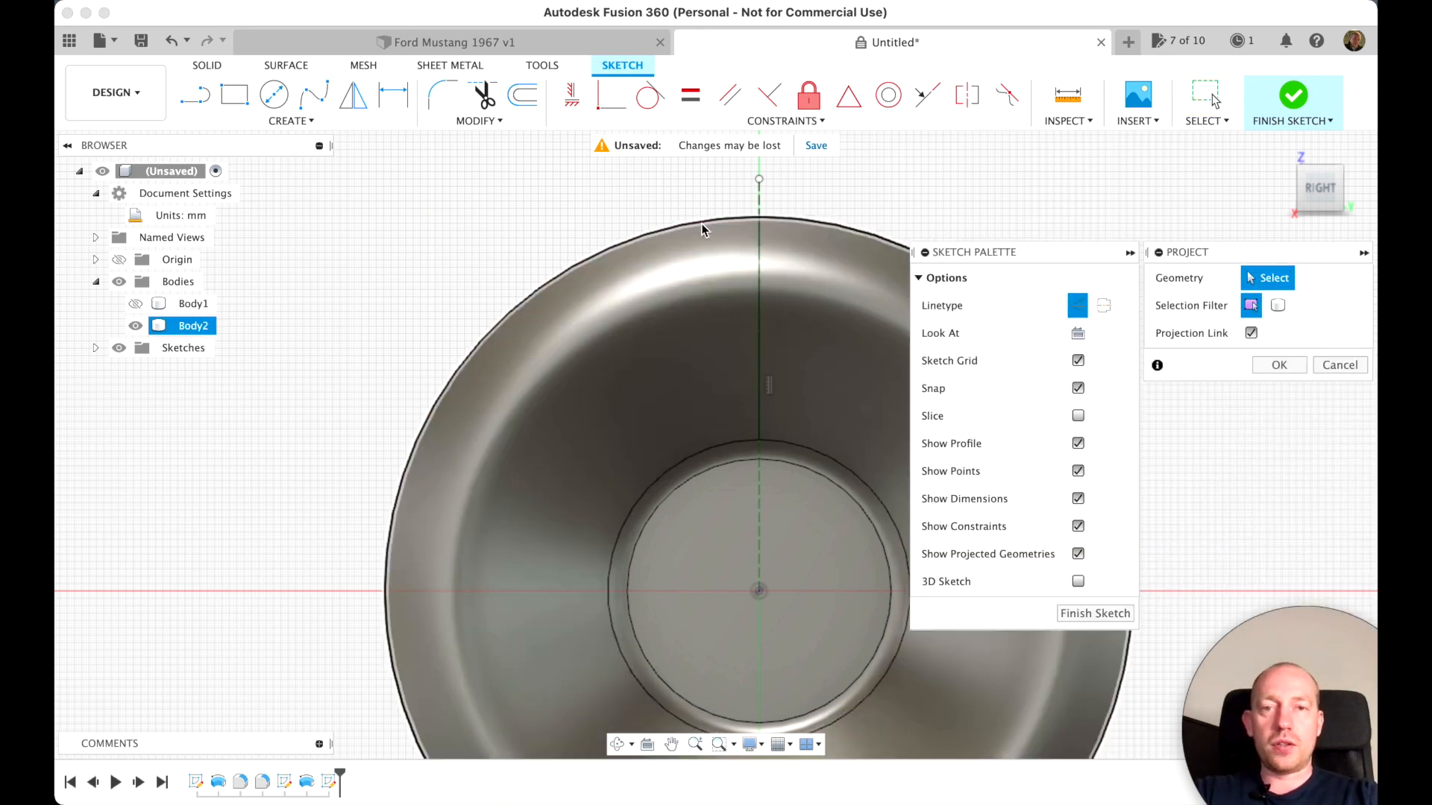
left_click(701, 222)
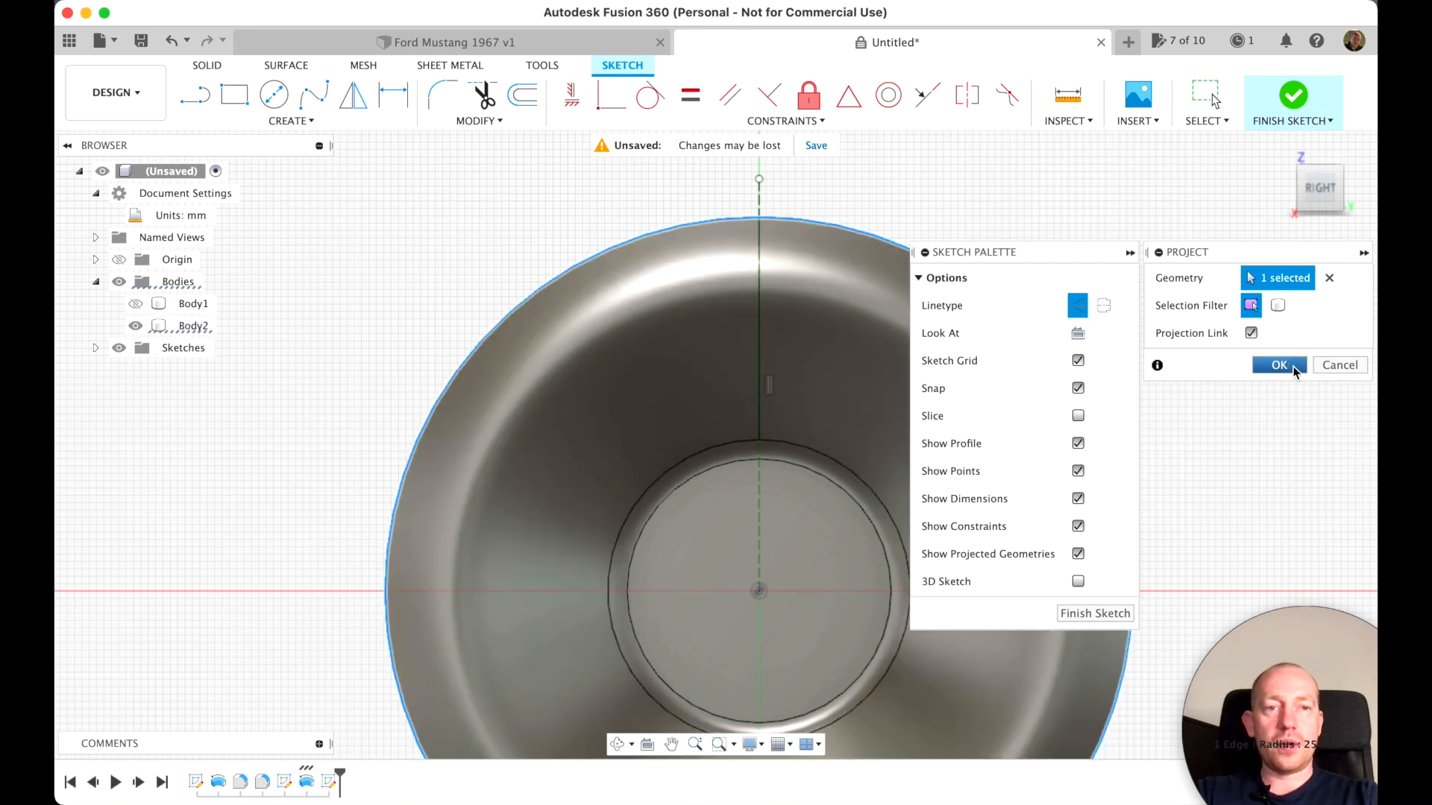
left_click(1294, 369)
left_click(137, 328)
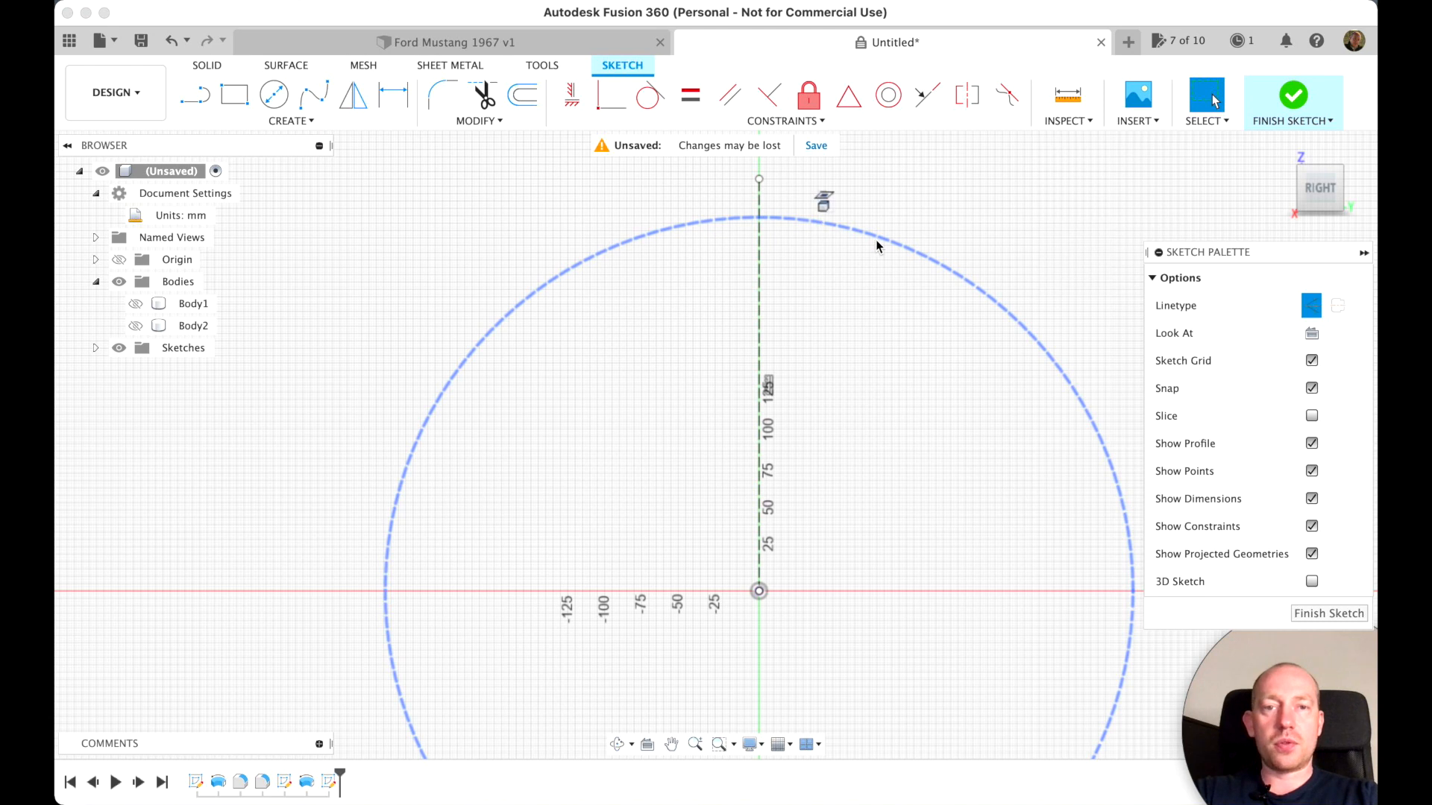
left_click(135, 326)
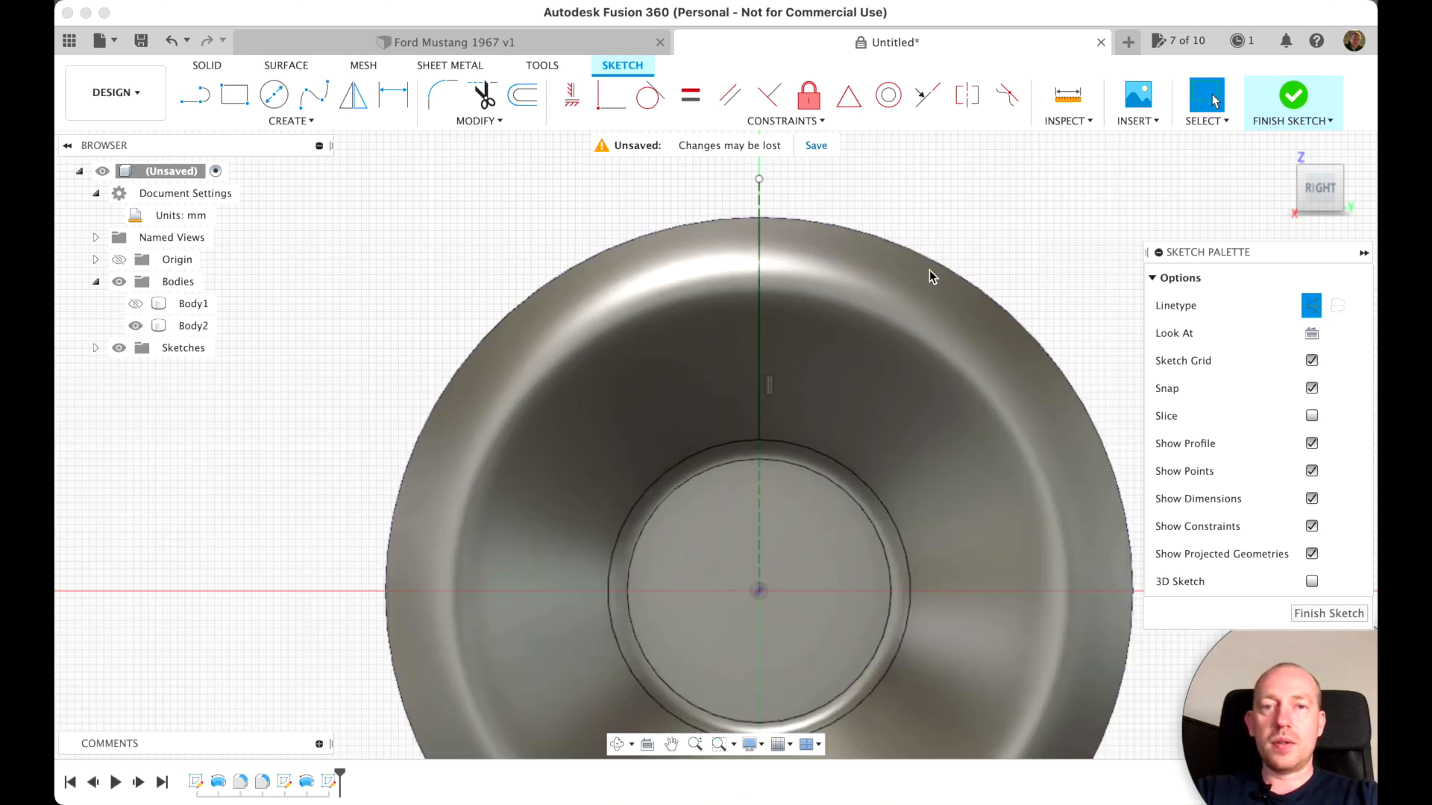
Draw a zigzag of five solid lines from the origin to where the projected circle meets the construction line, with a 39 mm horizontal second segment
left_click(1316, 319)
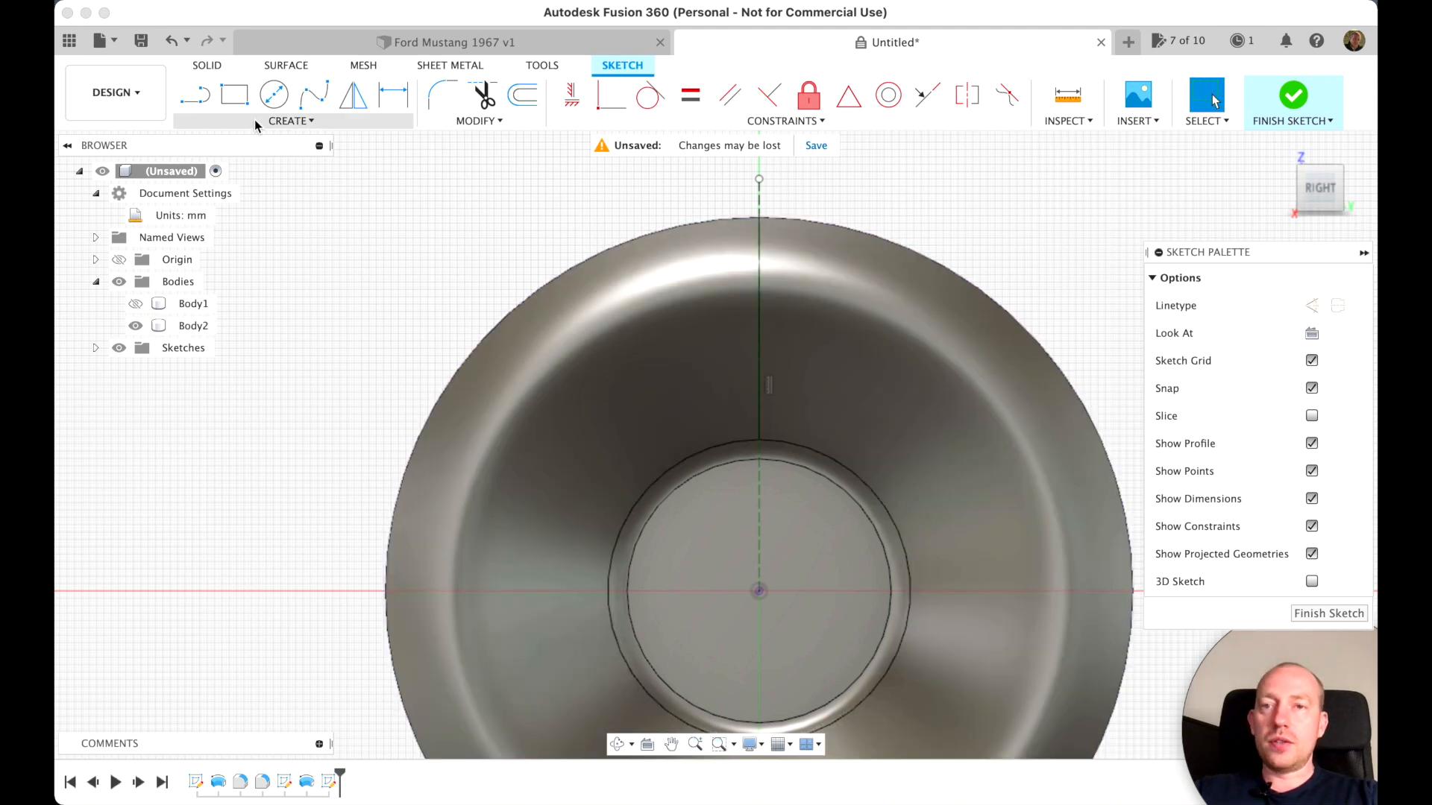
left_click(198, 105)
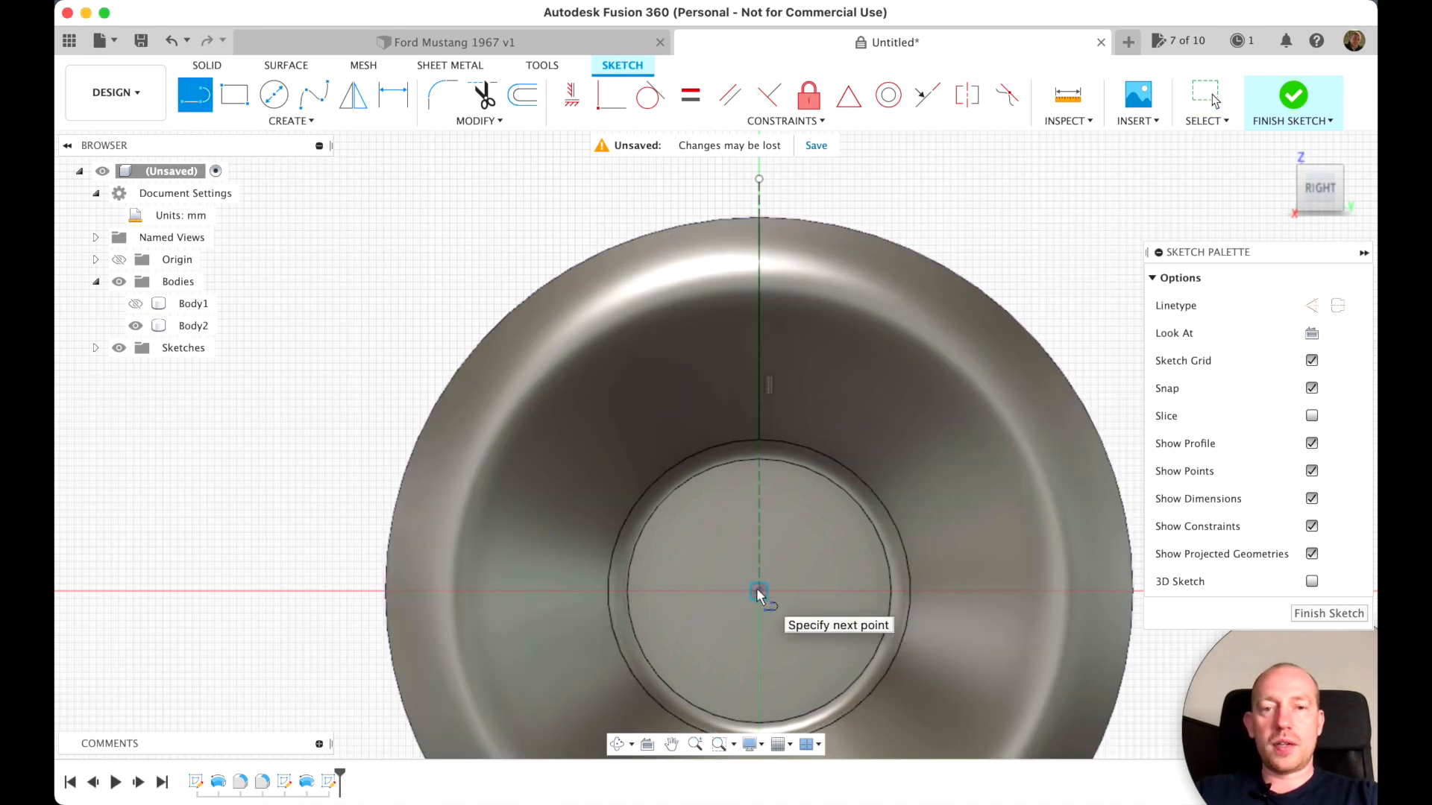
left_click(678, 423)
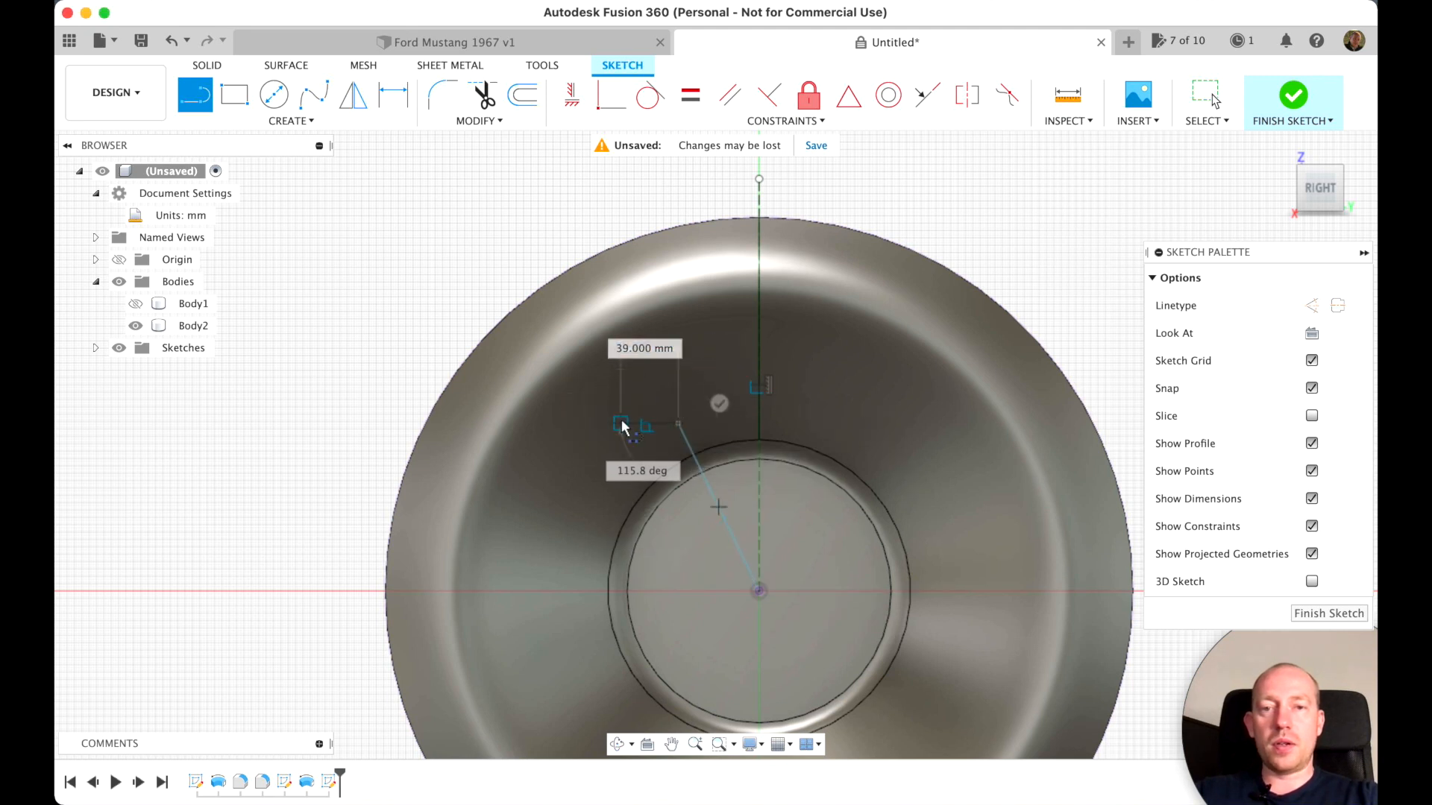
left_click(621, 424)
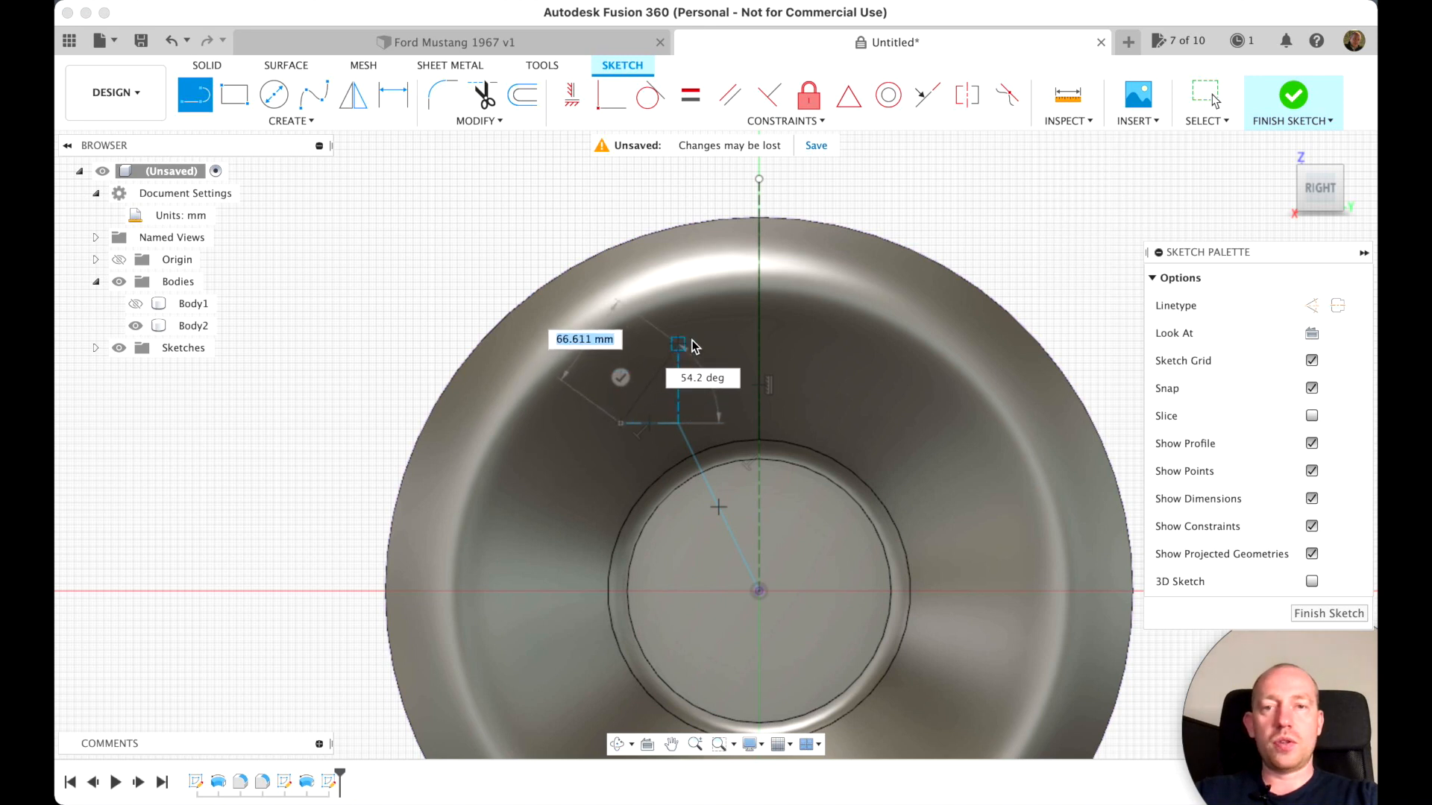
left_click(656, 323)
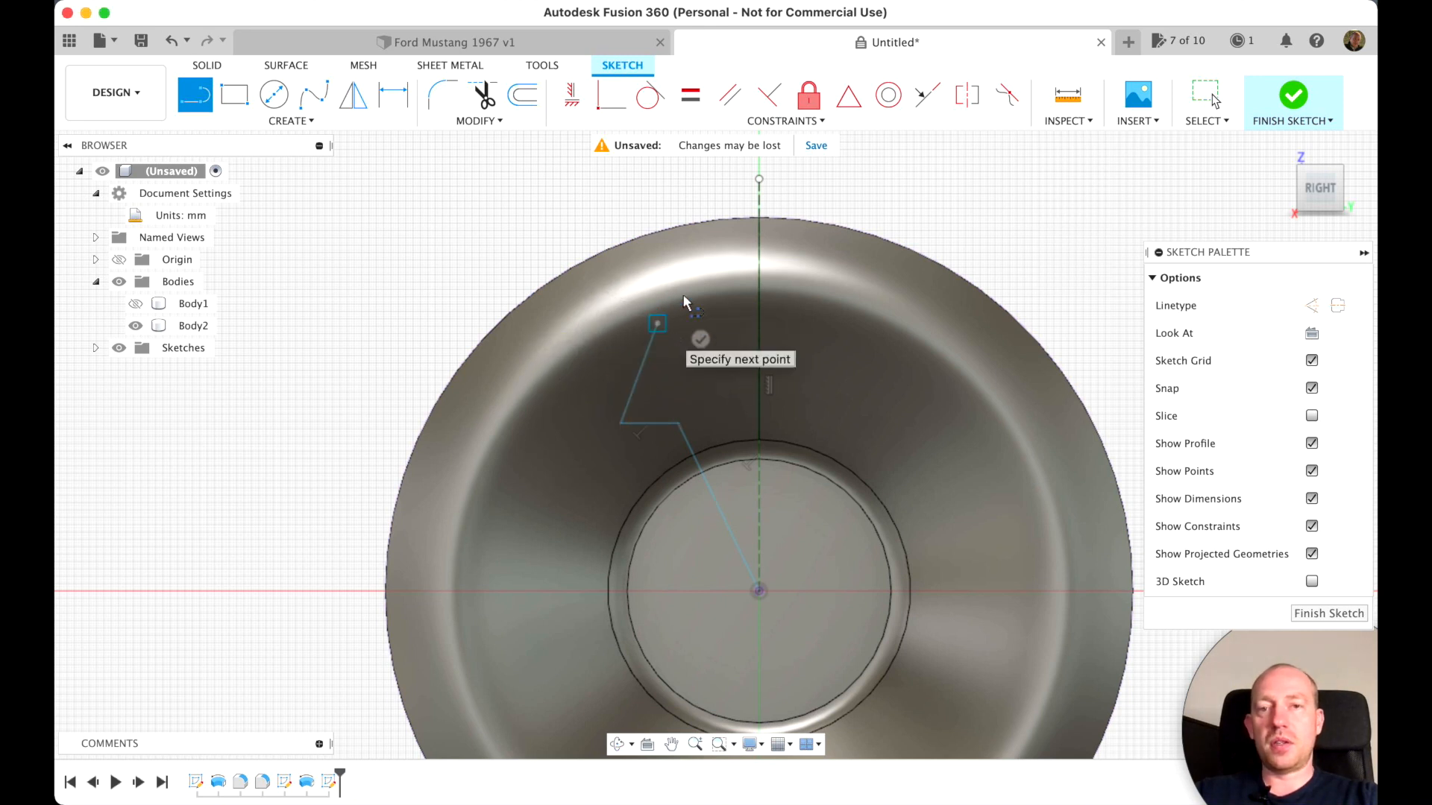
left_click(638, 314)
left_click(759, 219)
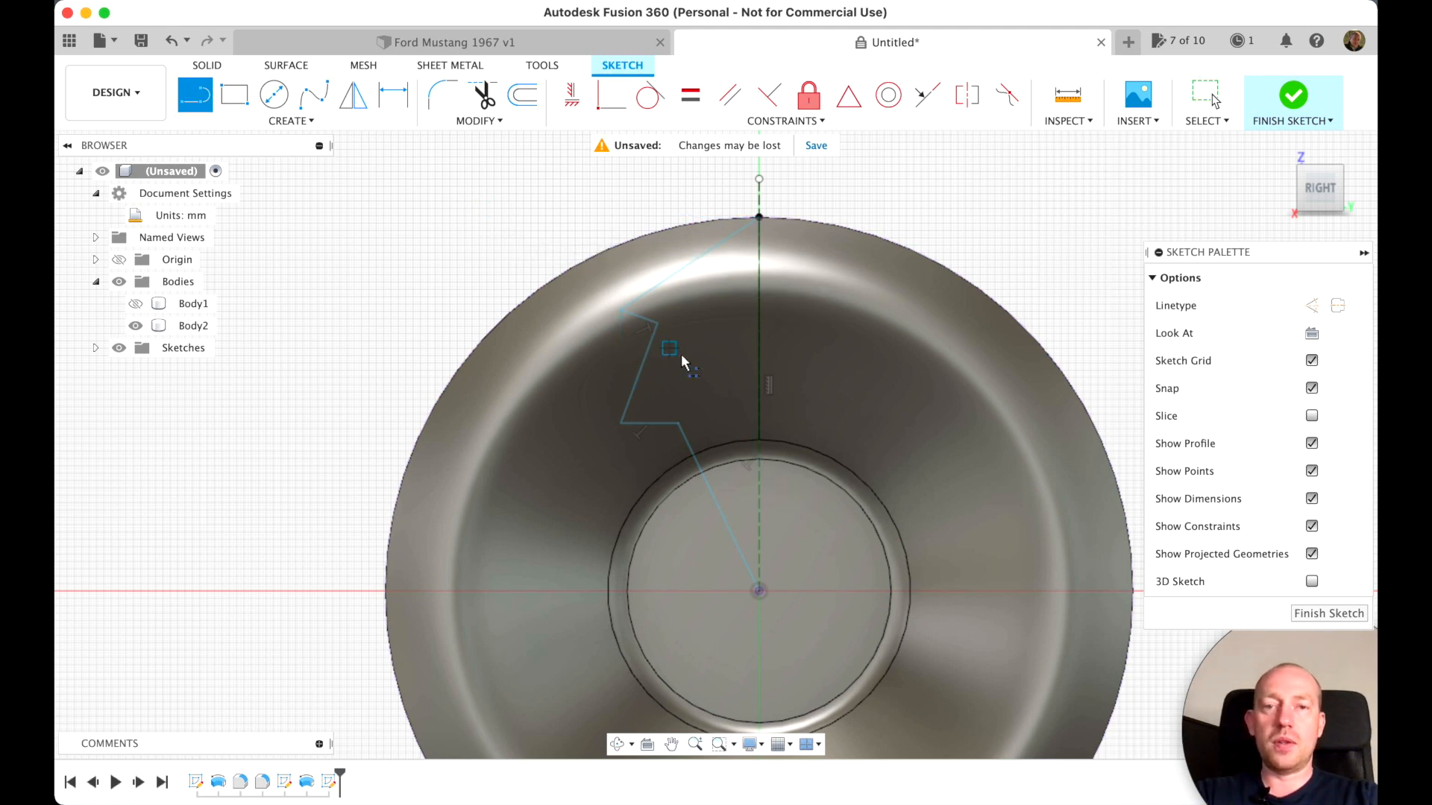
key("Escape")
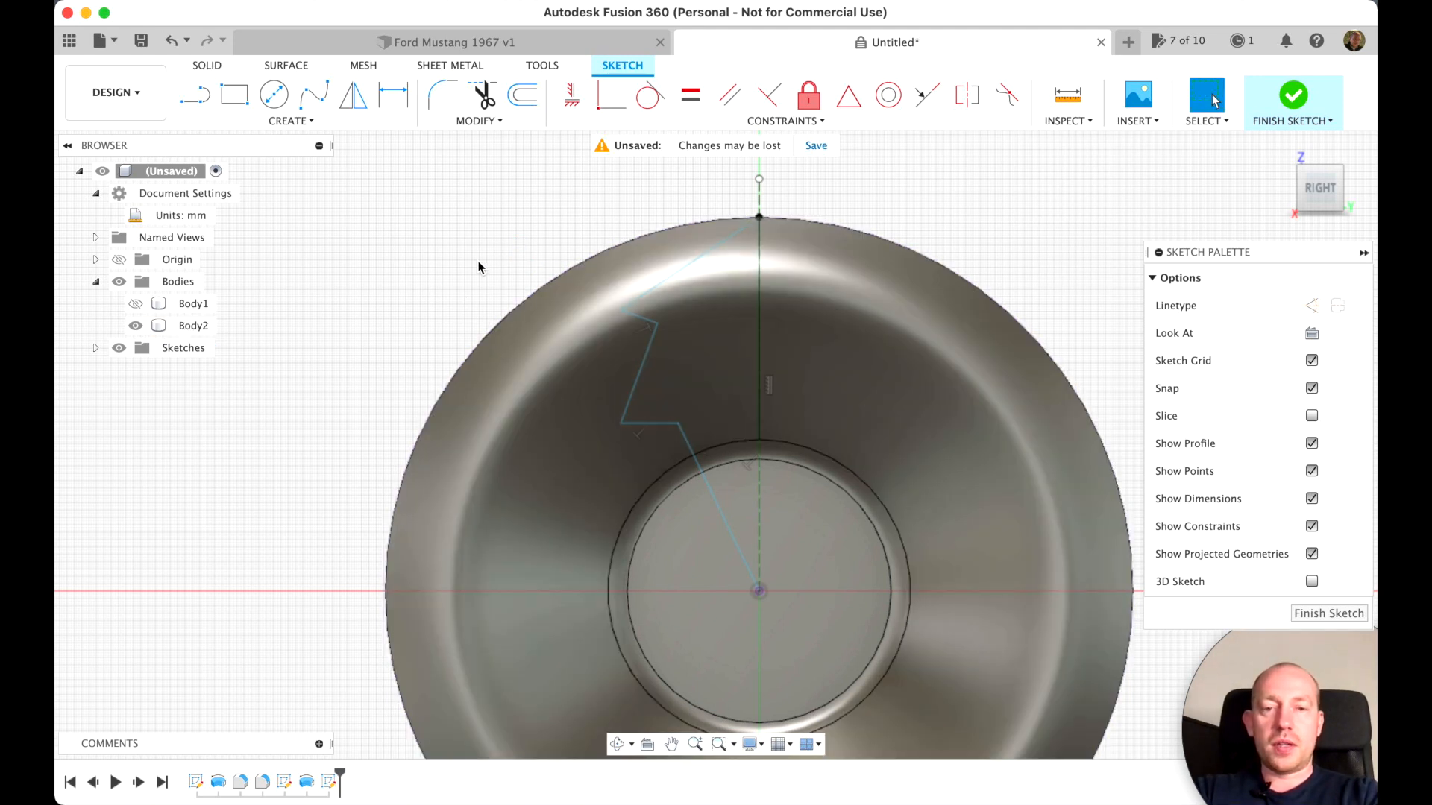
Offset the whole zigzag line chain 8 mm inward, toward the vertical construction line
key("o")
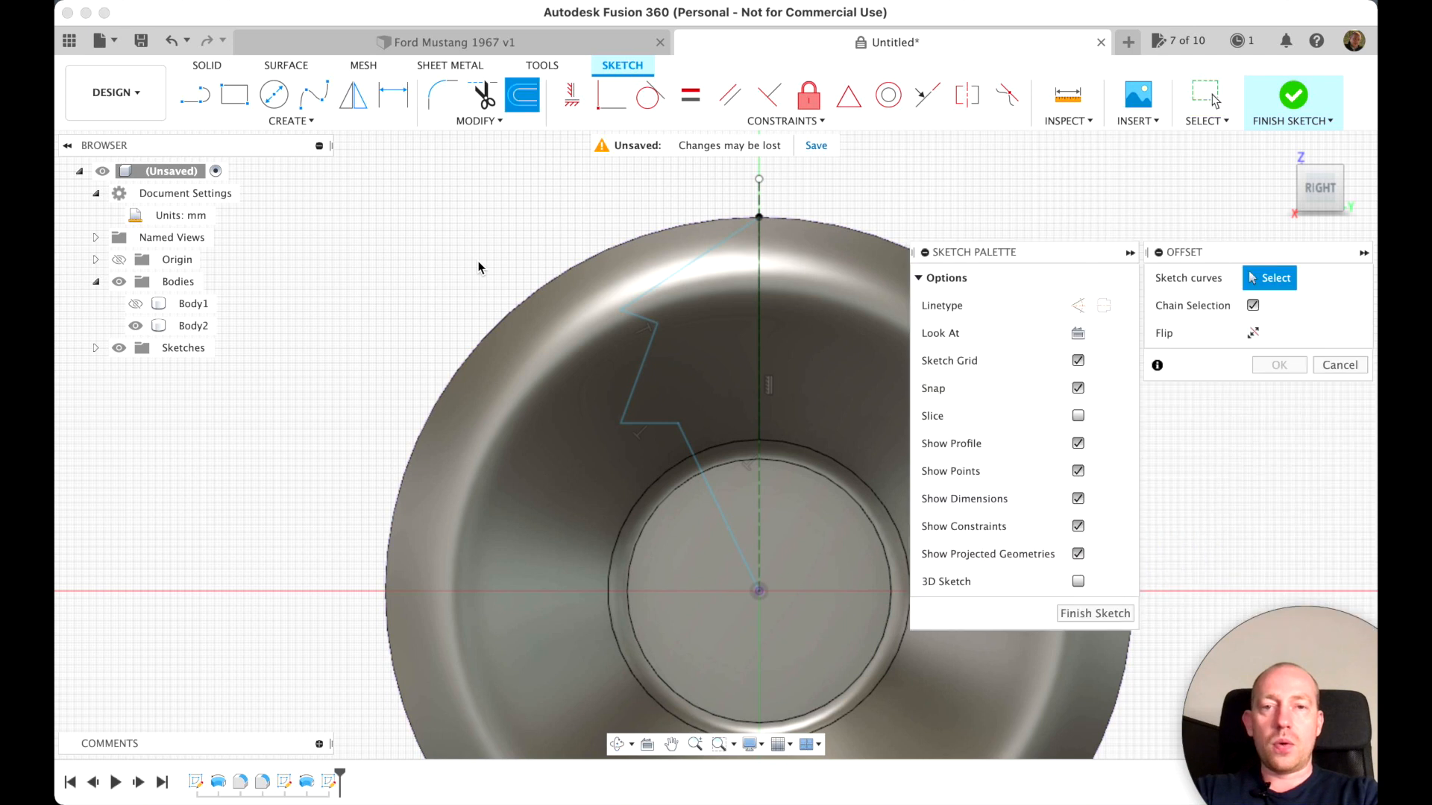
left_click(668, 284)
left_click_drag(675, 288, 684, 292)
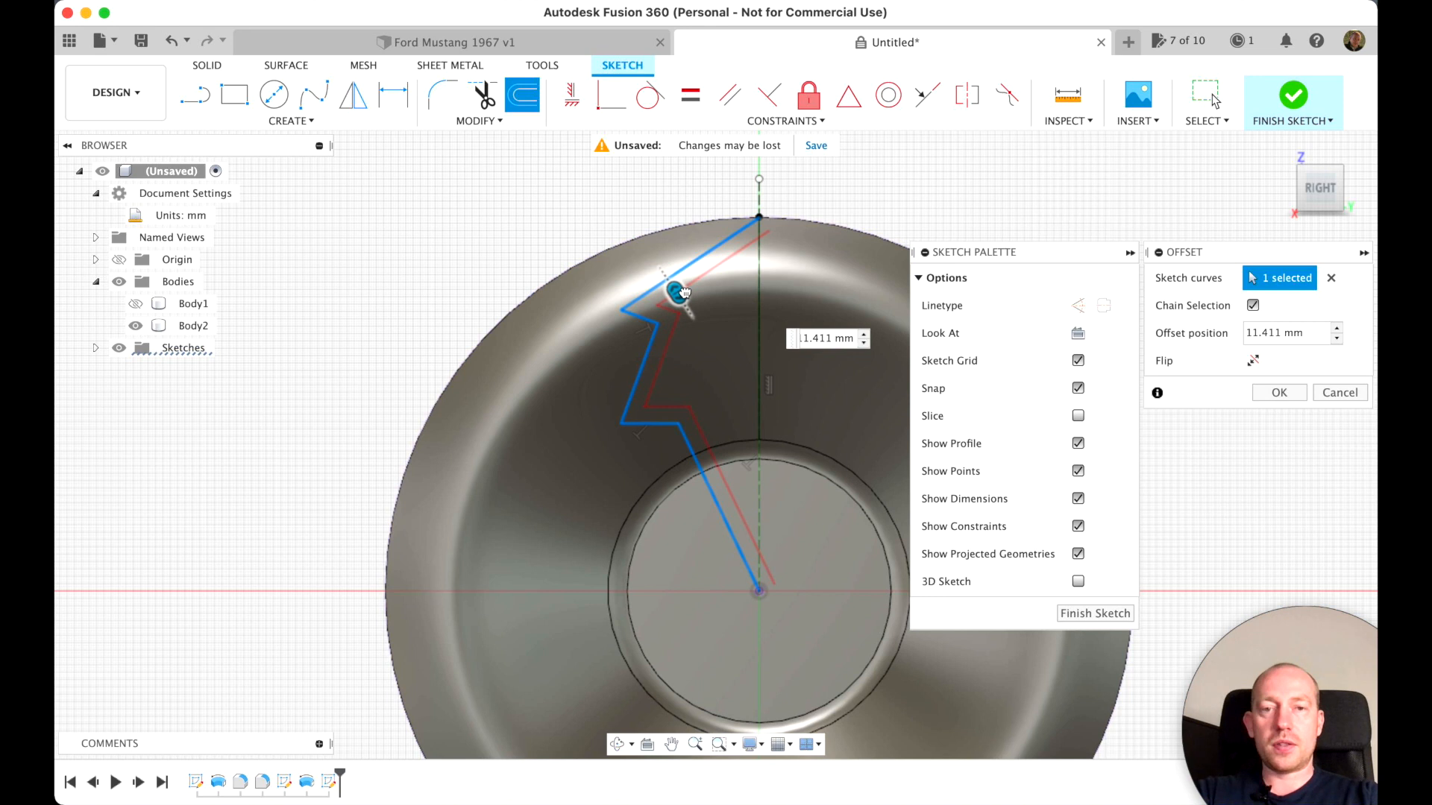
left_click_drag(684, 292, 677, 288)
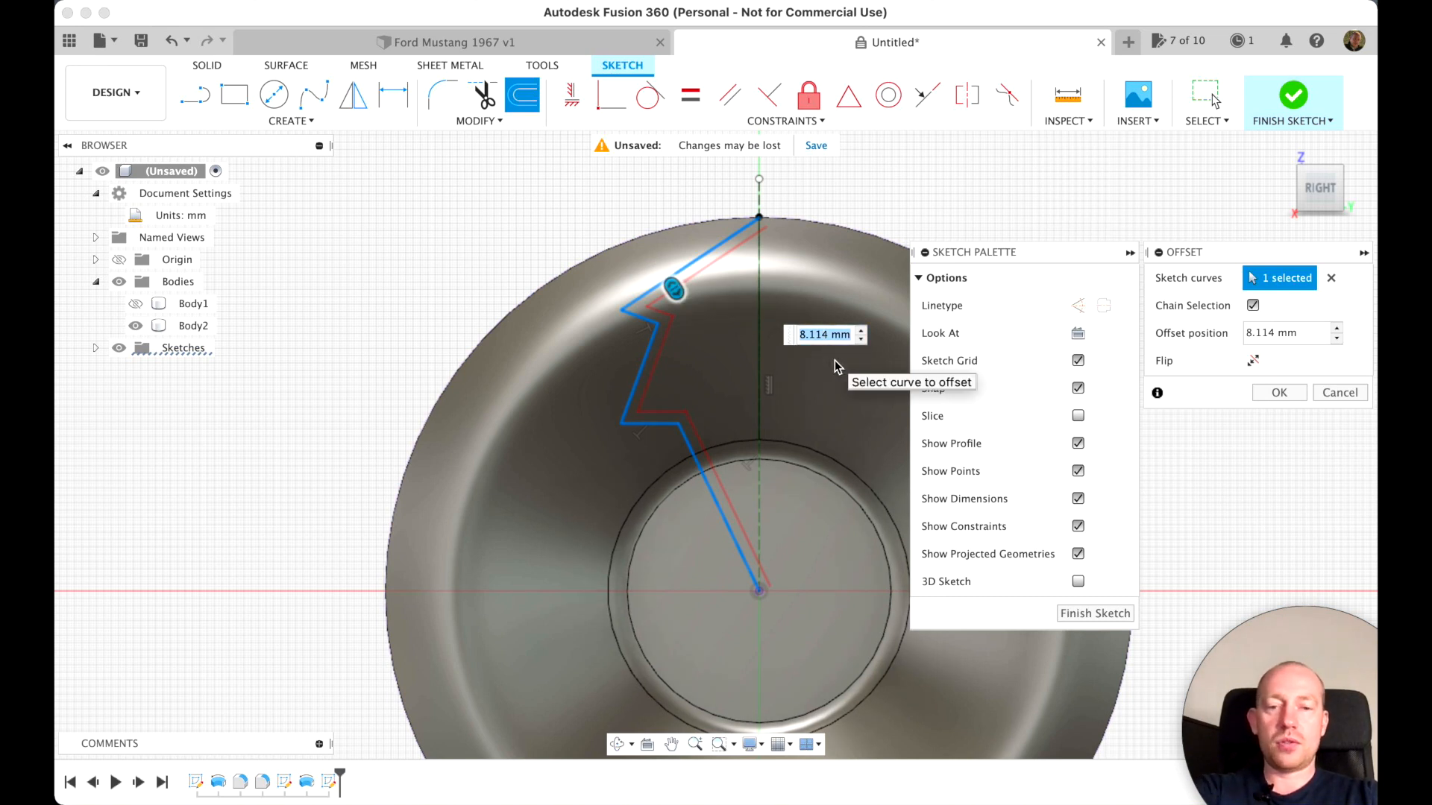
type("8")
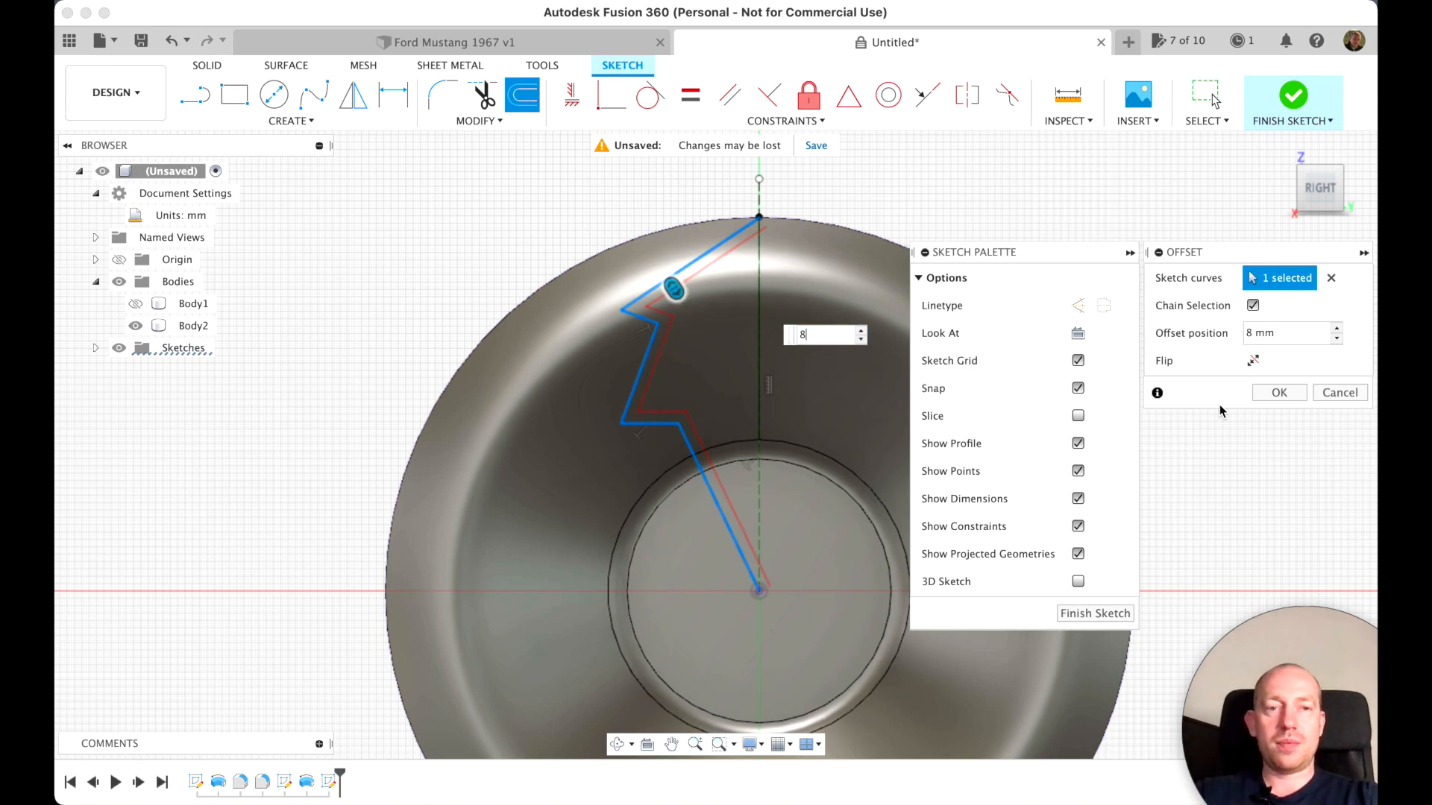
left_click(1275, 395)
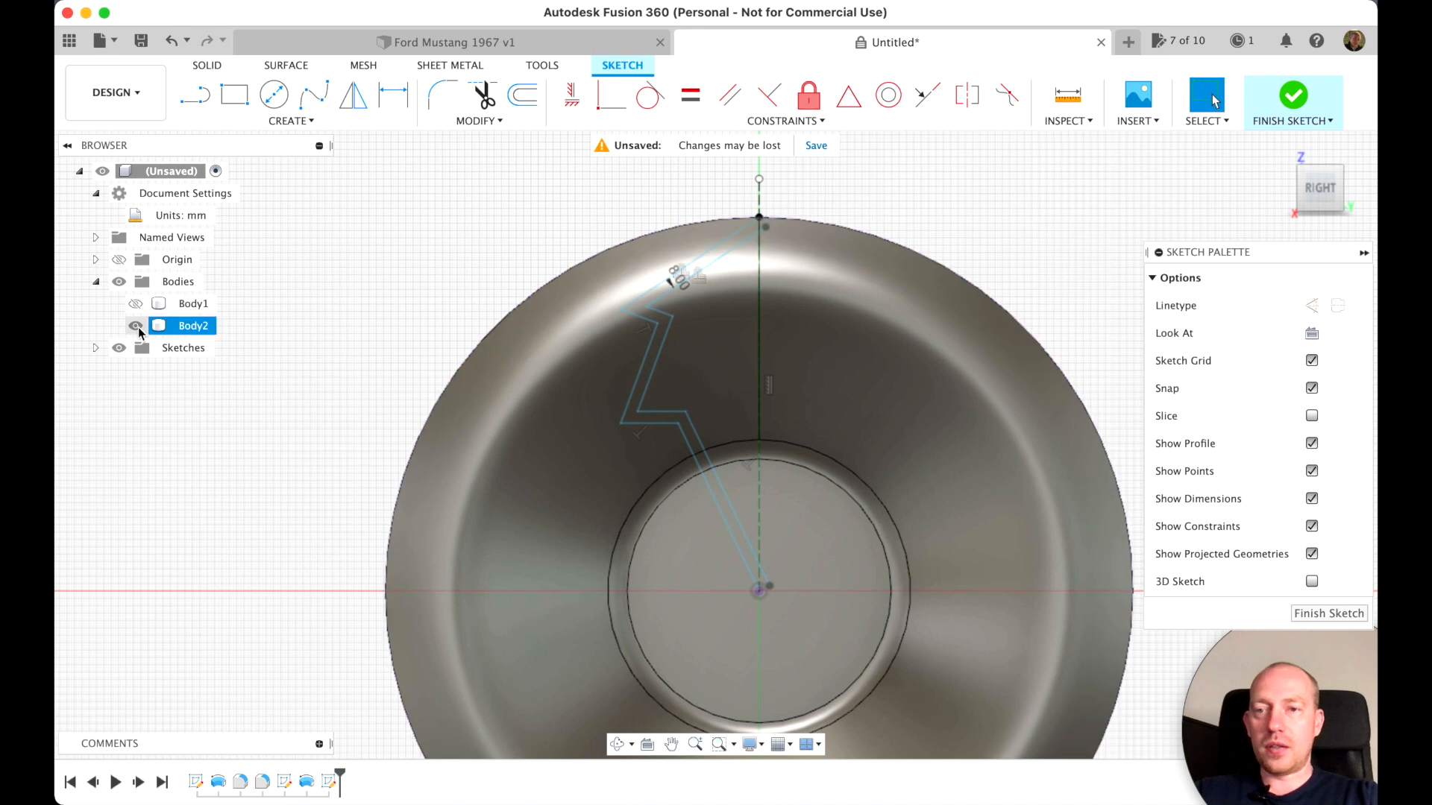
Hide Body2 and draw a short vertical line from the zigzag's upper end down to where the offset line crosses the construction line
left_click(135, 326)
scroll(739, 334, "down", 5)
scroll(739, 334, "up", 3)
mouse_move(772, 293)
middle_mouse_down()
mouse_move(741, 338)
mouse_move(749, 417)
middle_mouse_up()
scroll(717, 434, "up", 10)
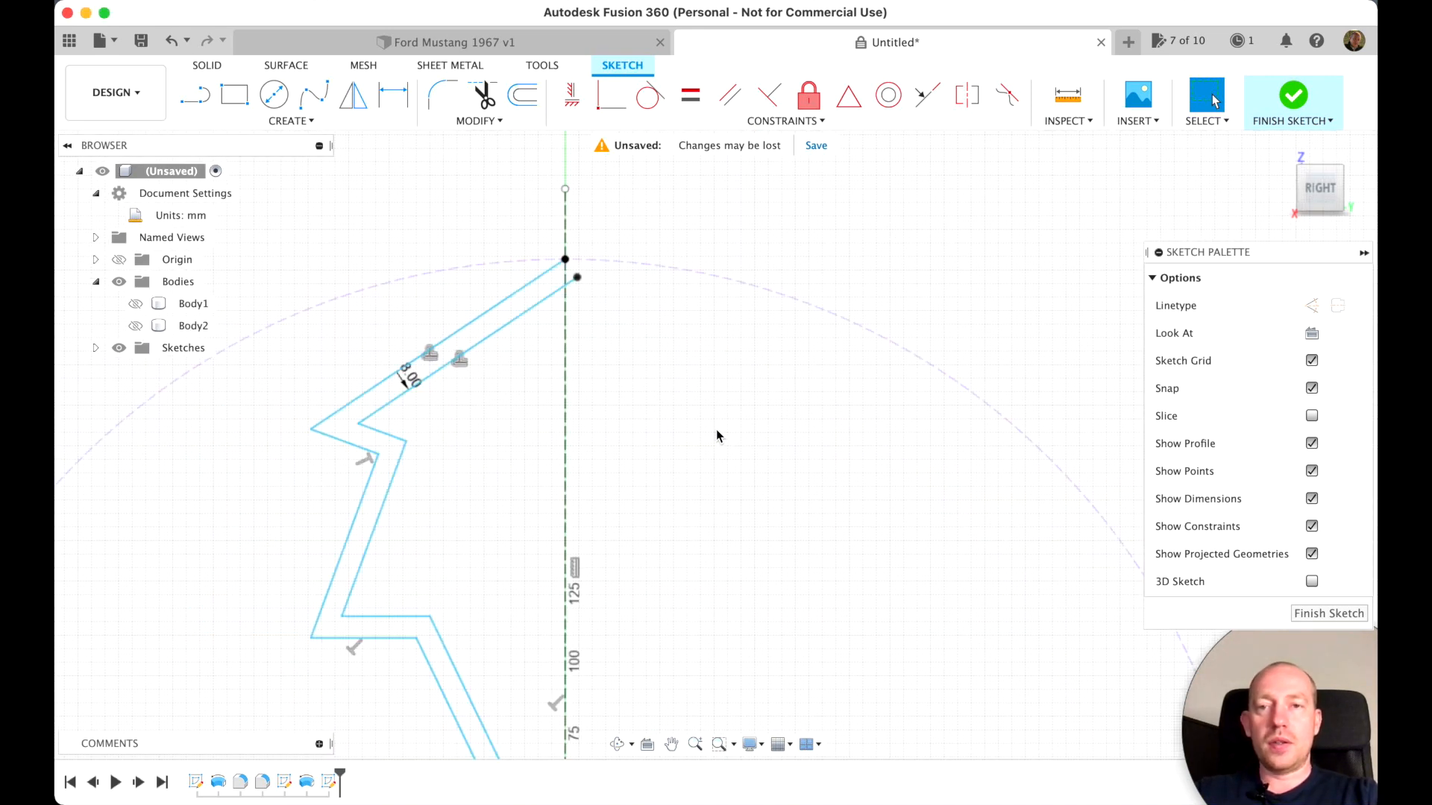
scroll(718, 435, "down", 5)
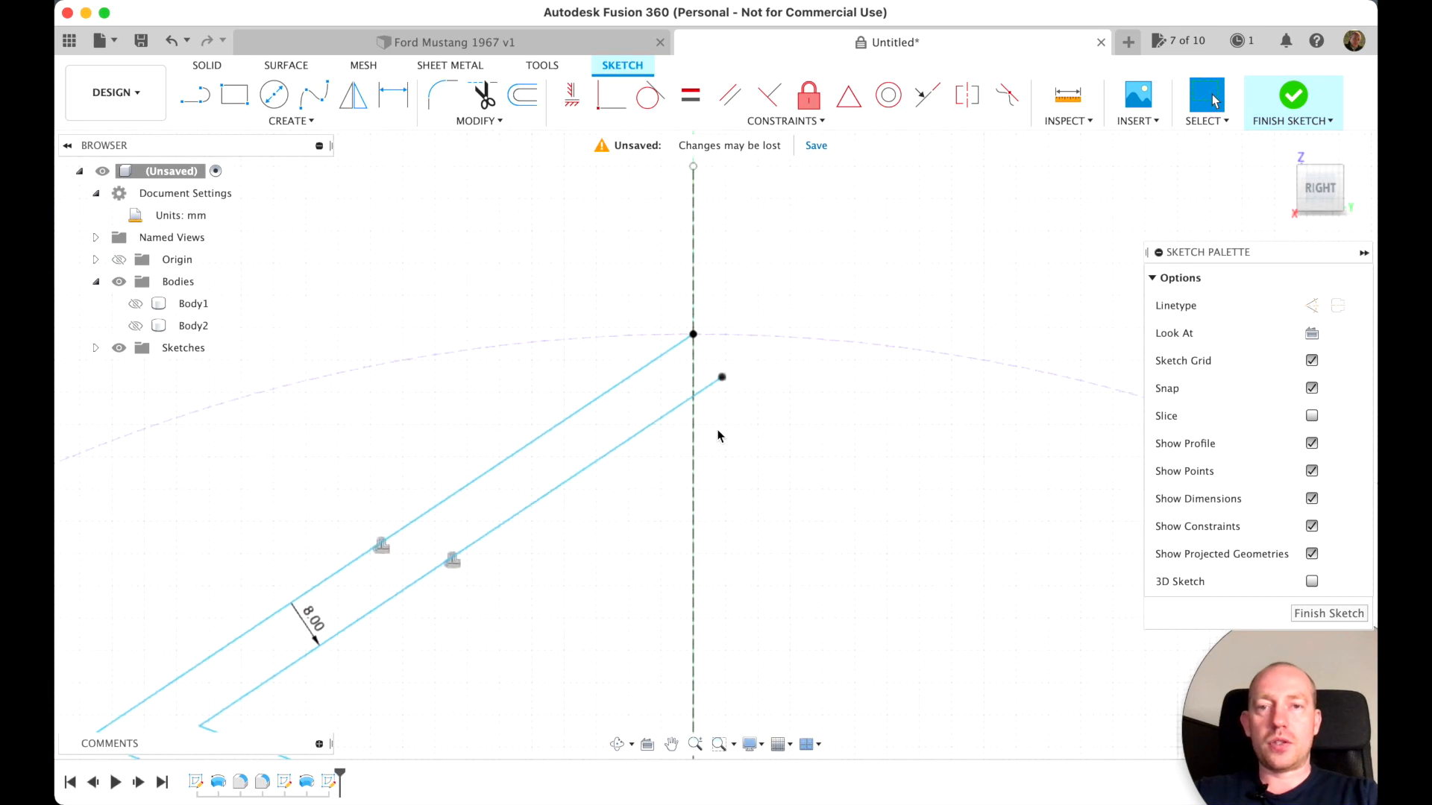
key("l")
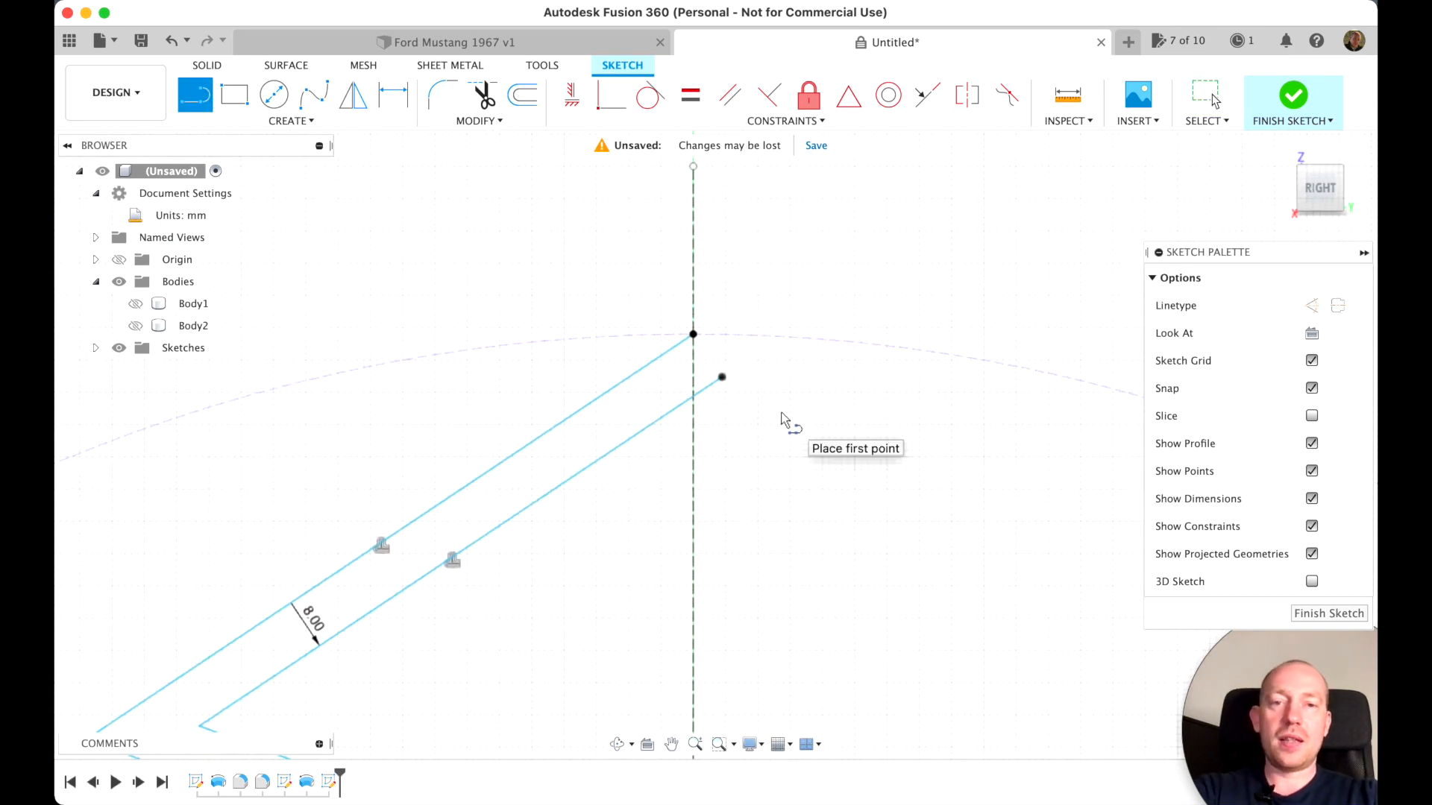
left_click(693, 335)
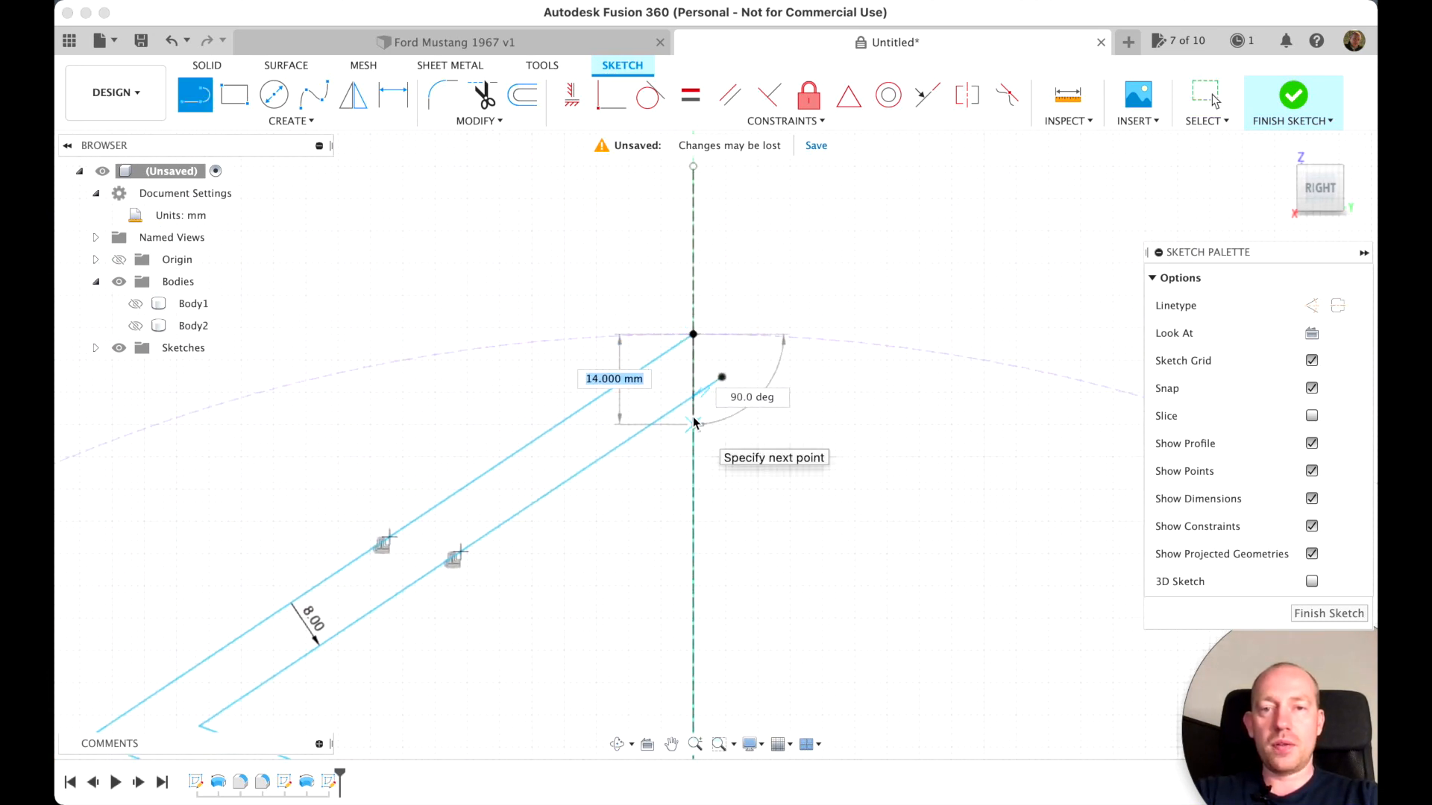
double_click(692, 398)
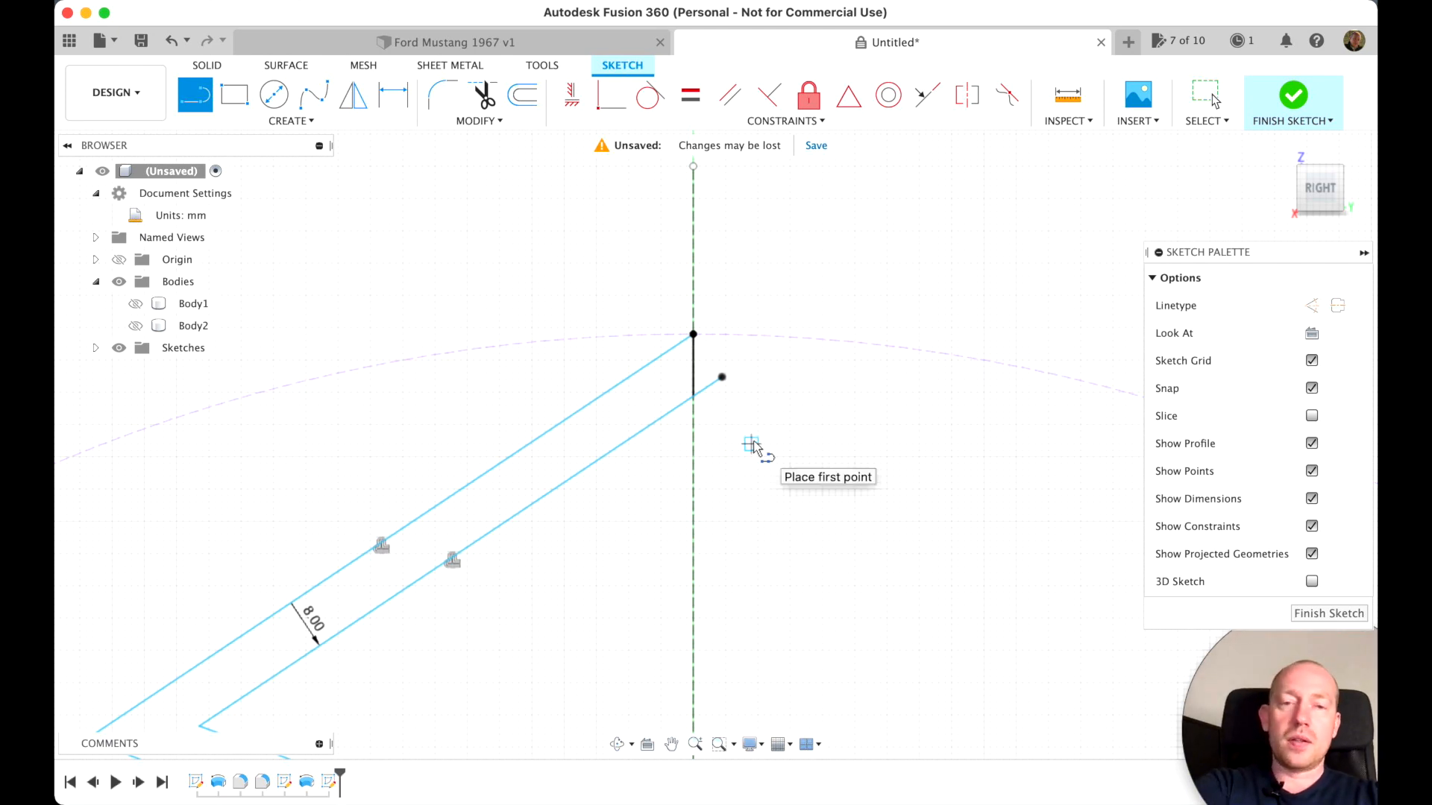
Trim the offset line's overshoots past the construction line, at the outer circle and near the origin
key("t")
left_click(713, 394)
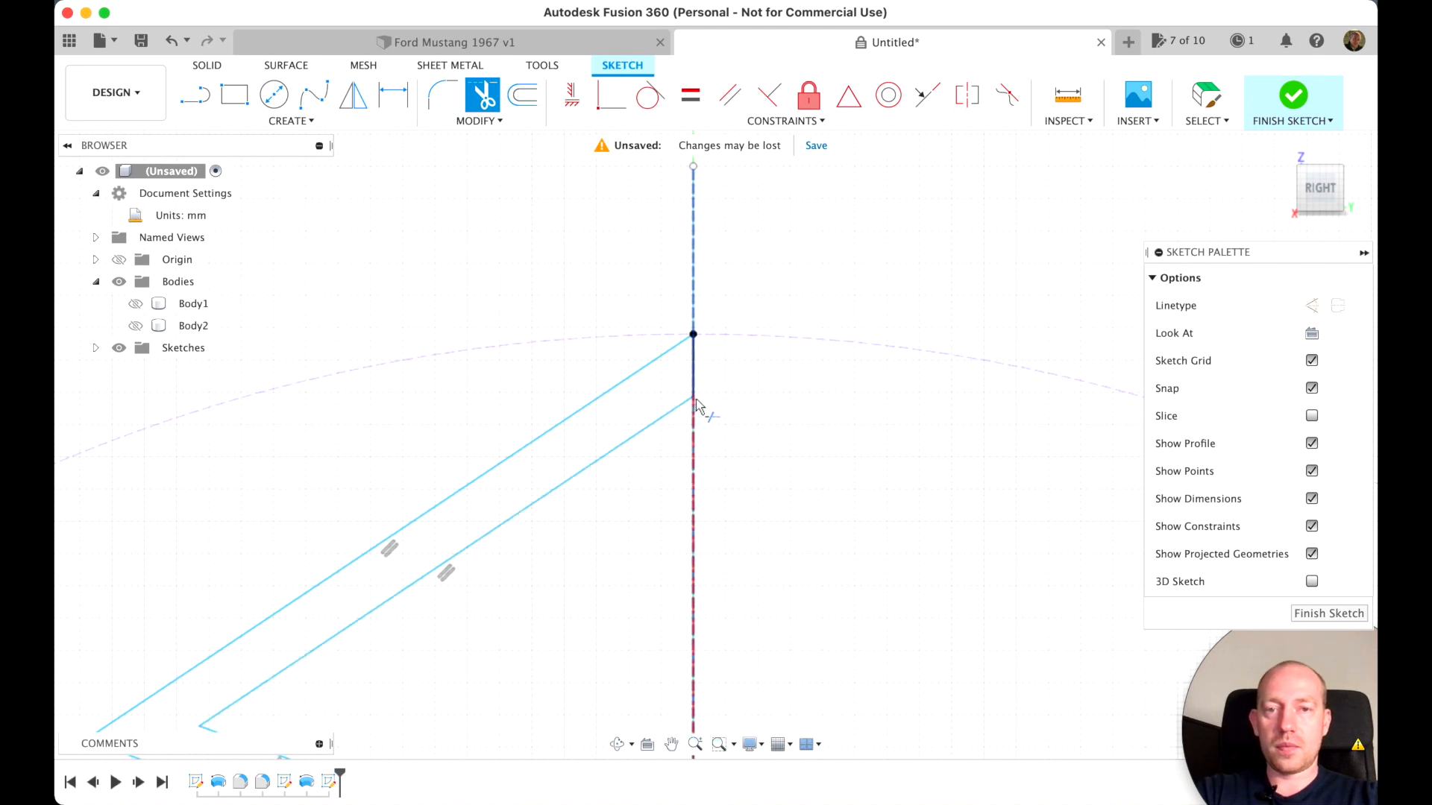
scroll(796, 483, "down", 2)
scroll(797, 483, "left", 2)
scroll(796, 483, "down", 5)
scroll(796, 483, "down", 4)
scroll(796, 489, "down", 3)
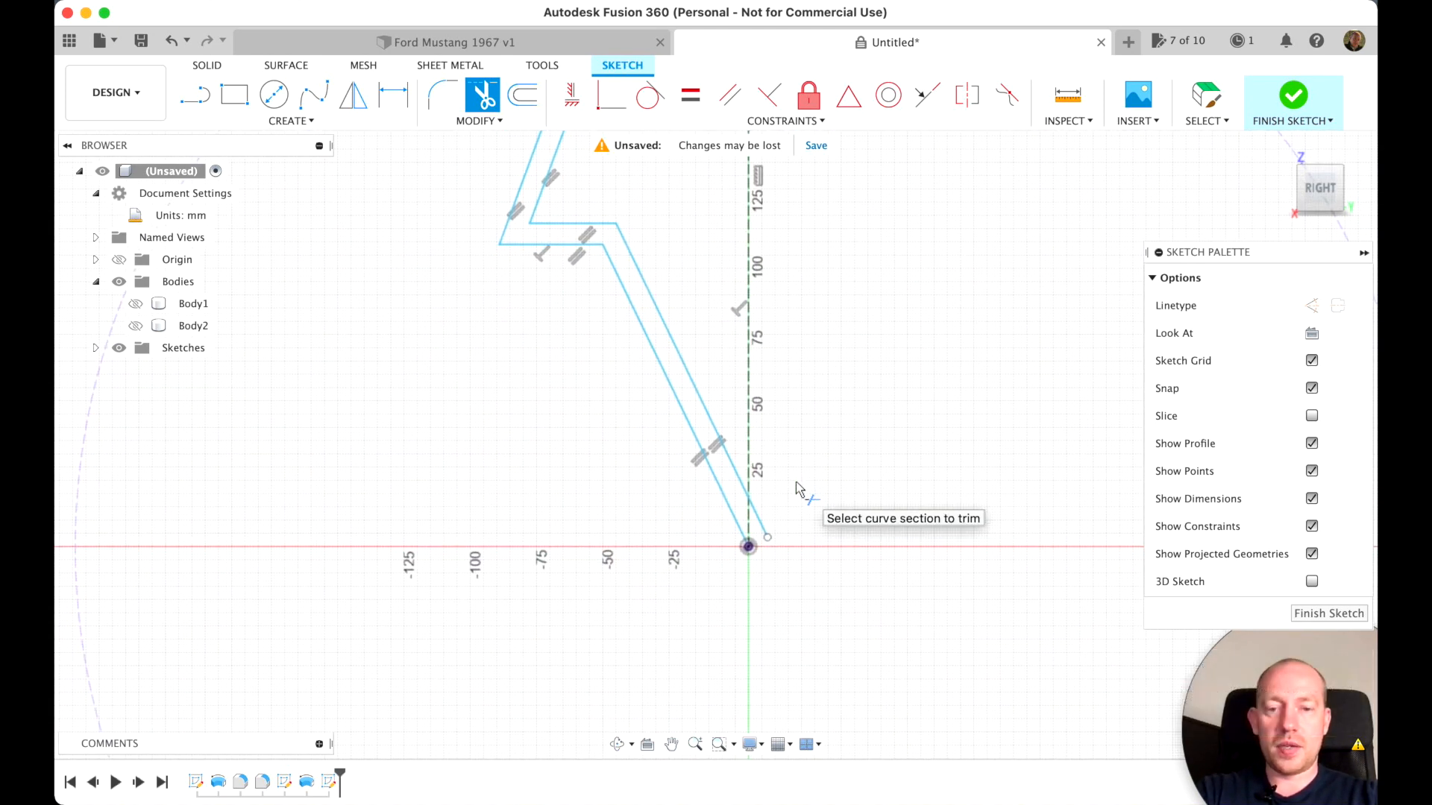
left_click(759, 517)
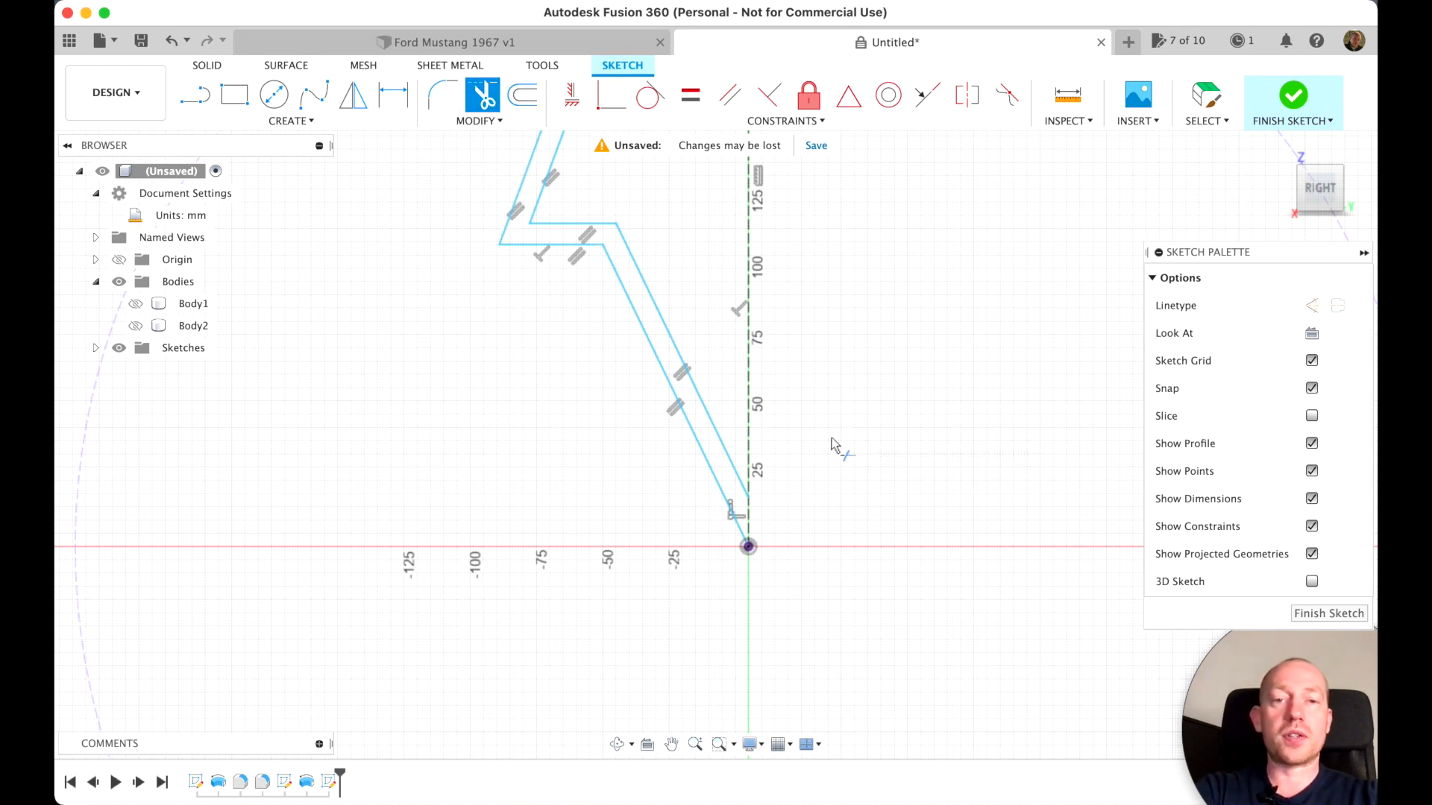
key("Escape")
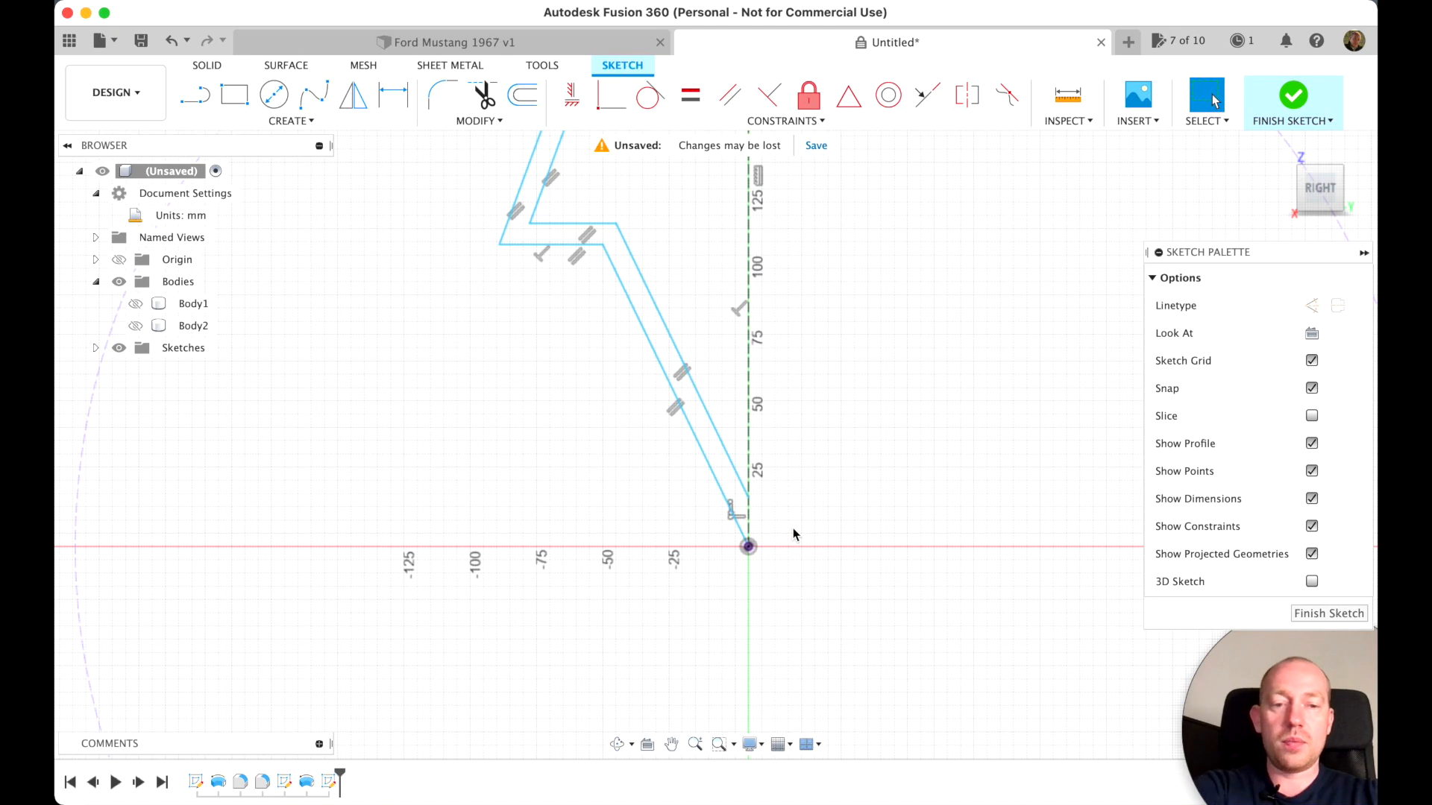
Close the zigzag band with a vertical line from the origin up to the offset line's lower end
key("l")
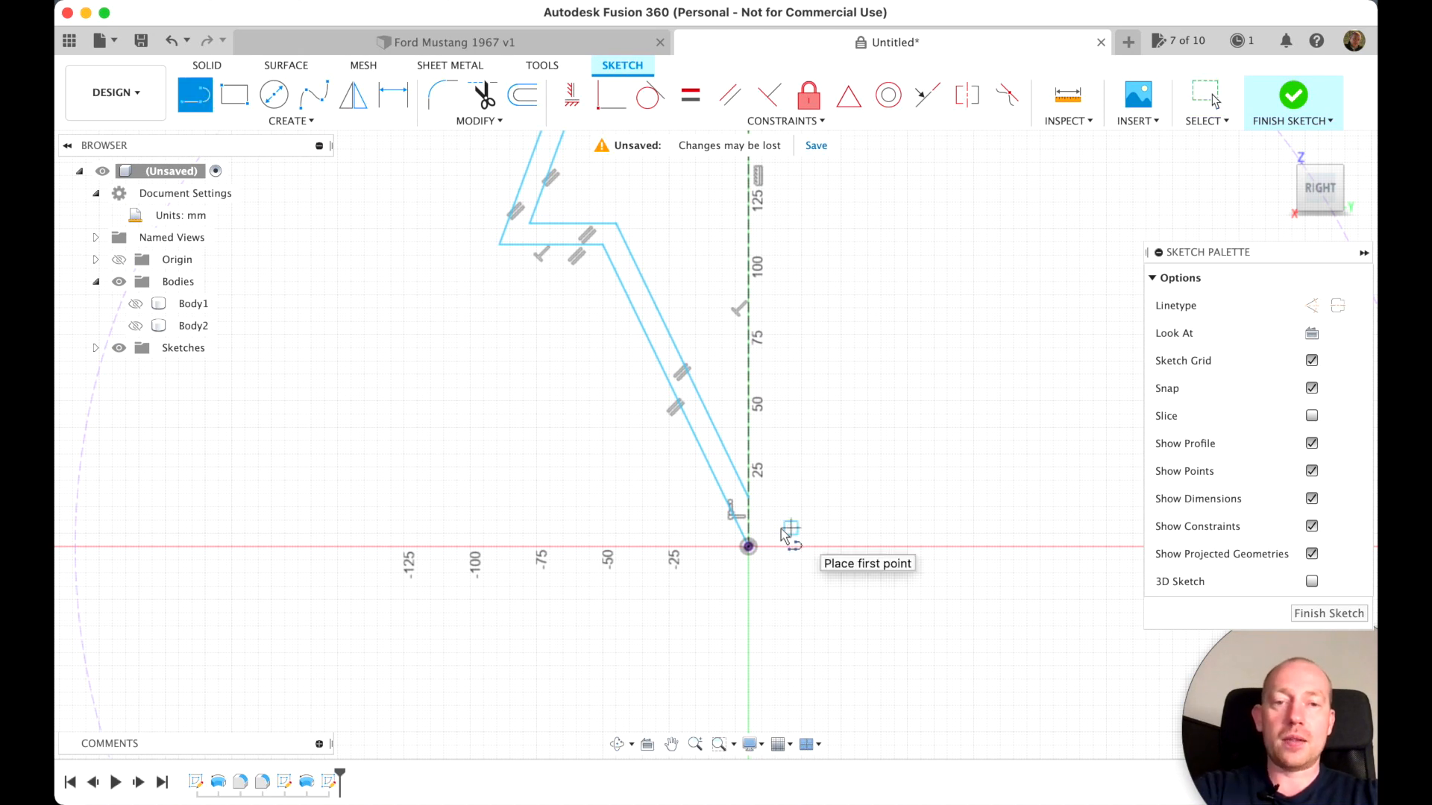
left_click(749, 547)
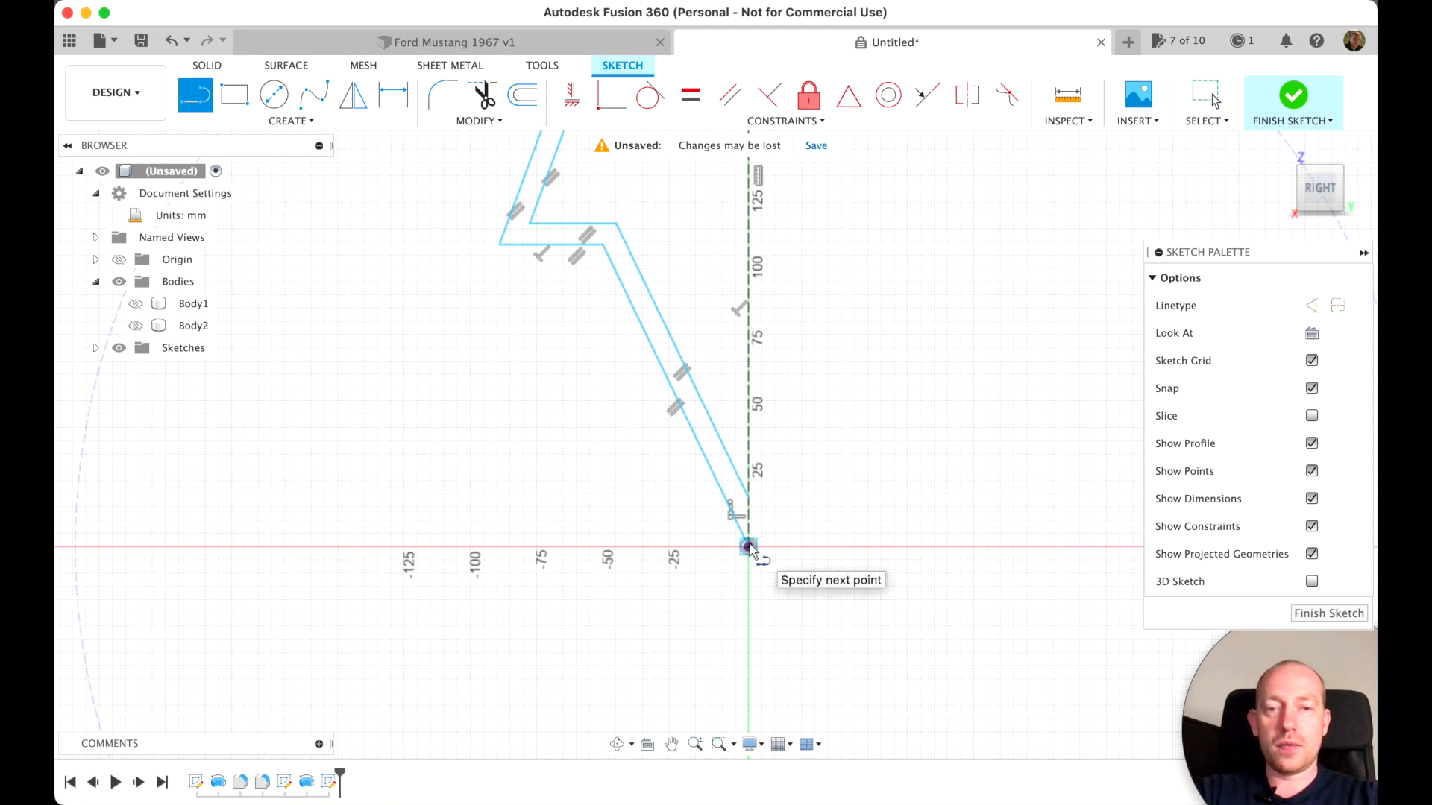
left_click(749, 499)
scroll(852, 440, "up", 3)
scroll(852, 440, "down", 4)
scroll(852, 440, "up", 1)
scroll(713, 485, "up", 2)
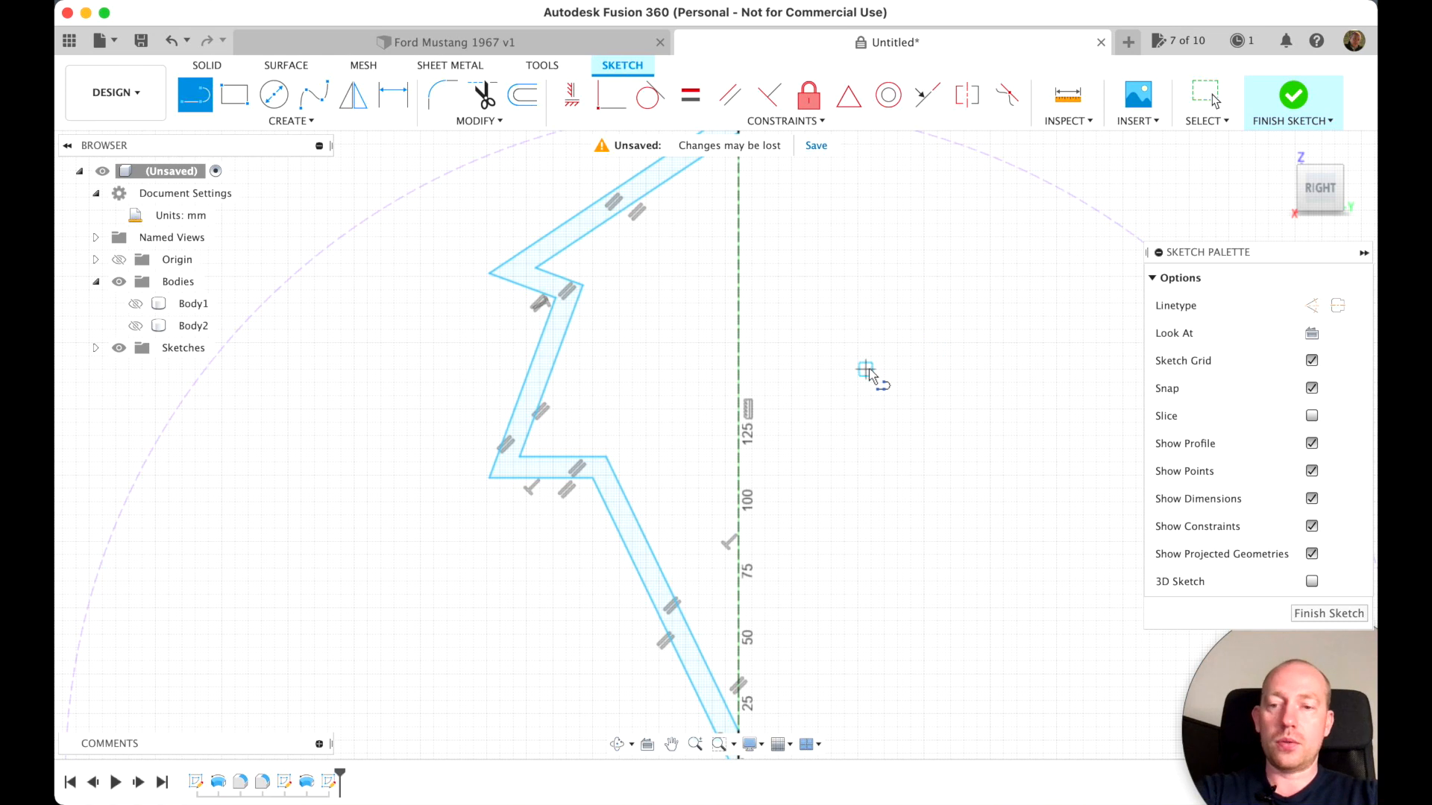
key("Escape")
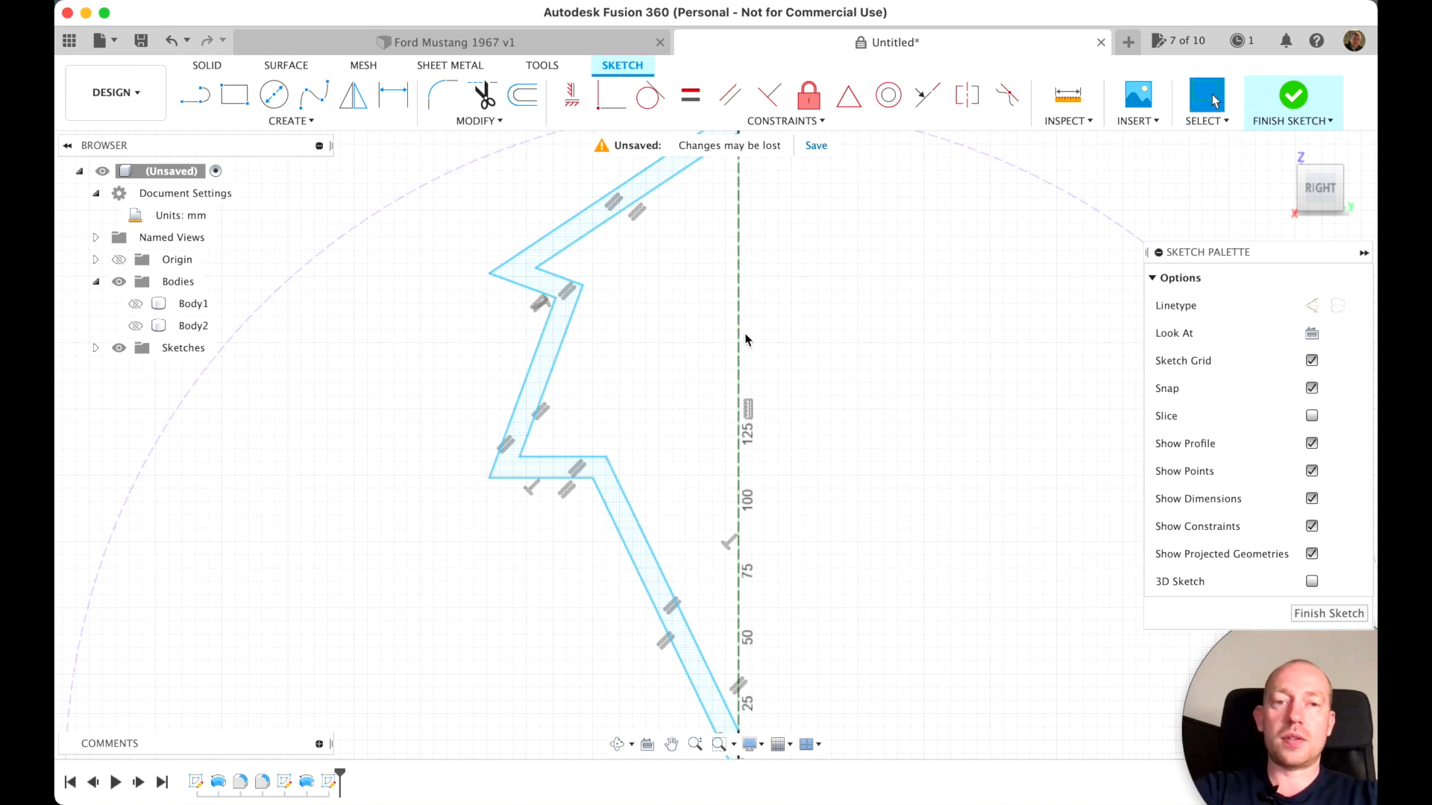
Mirror all 12 lines of the closed zigzag band about the vertical construction line
left_click(353, 108)
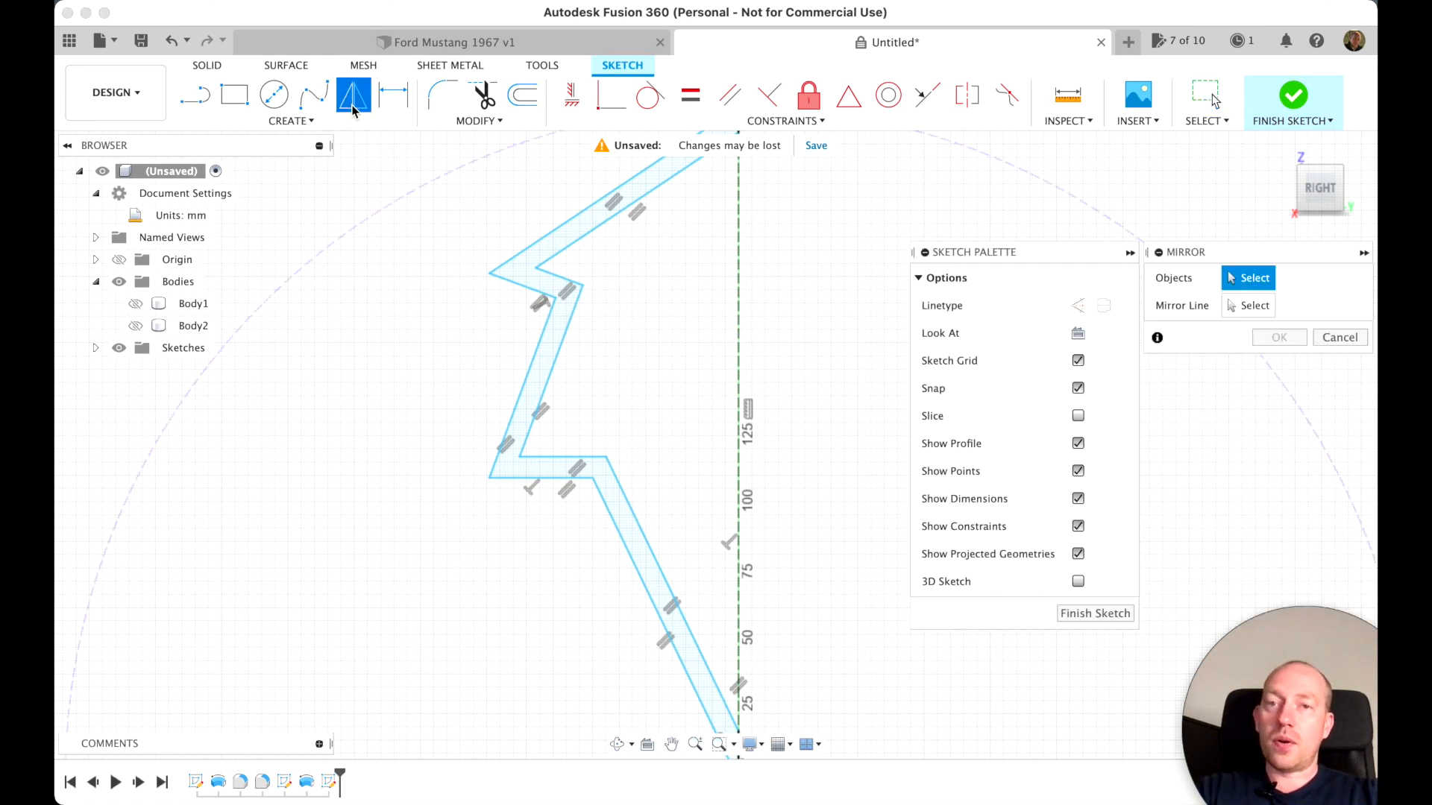
double_click(571, 249)
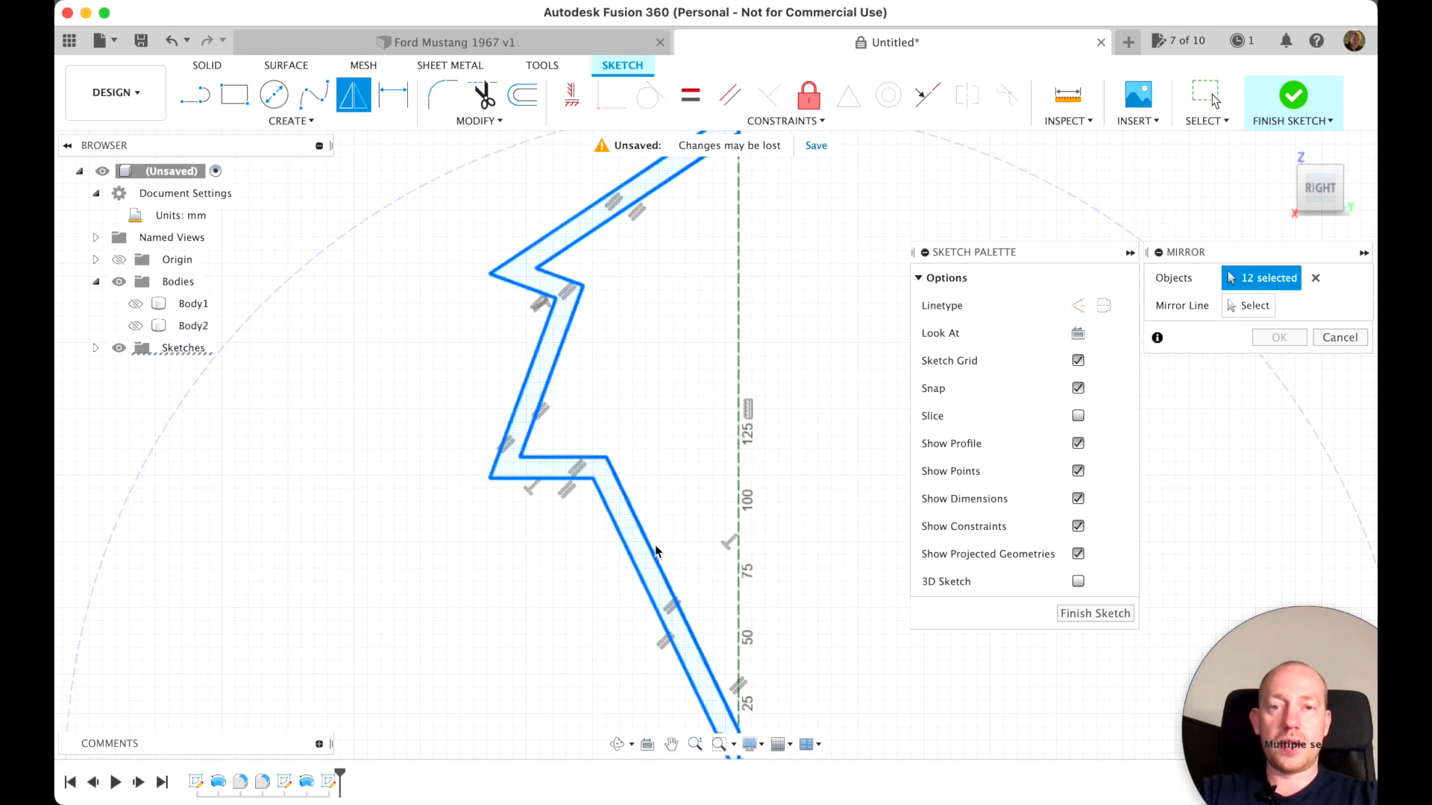
scroll(770, 597, "down", 2)
scroll(770, 597, "up", 3)
scroll(770, 597, "down", 1)
left_click(1253, 306)
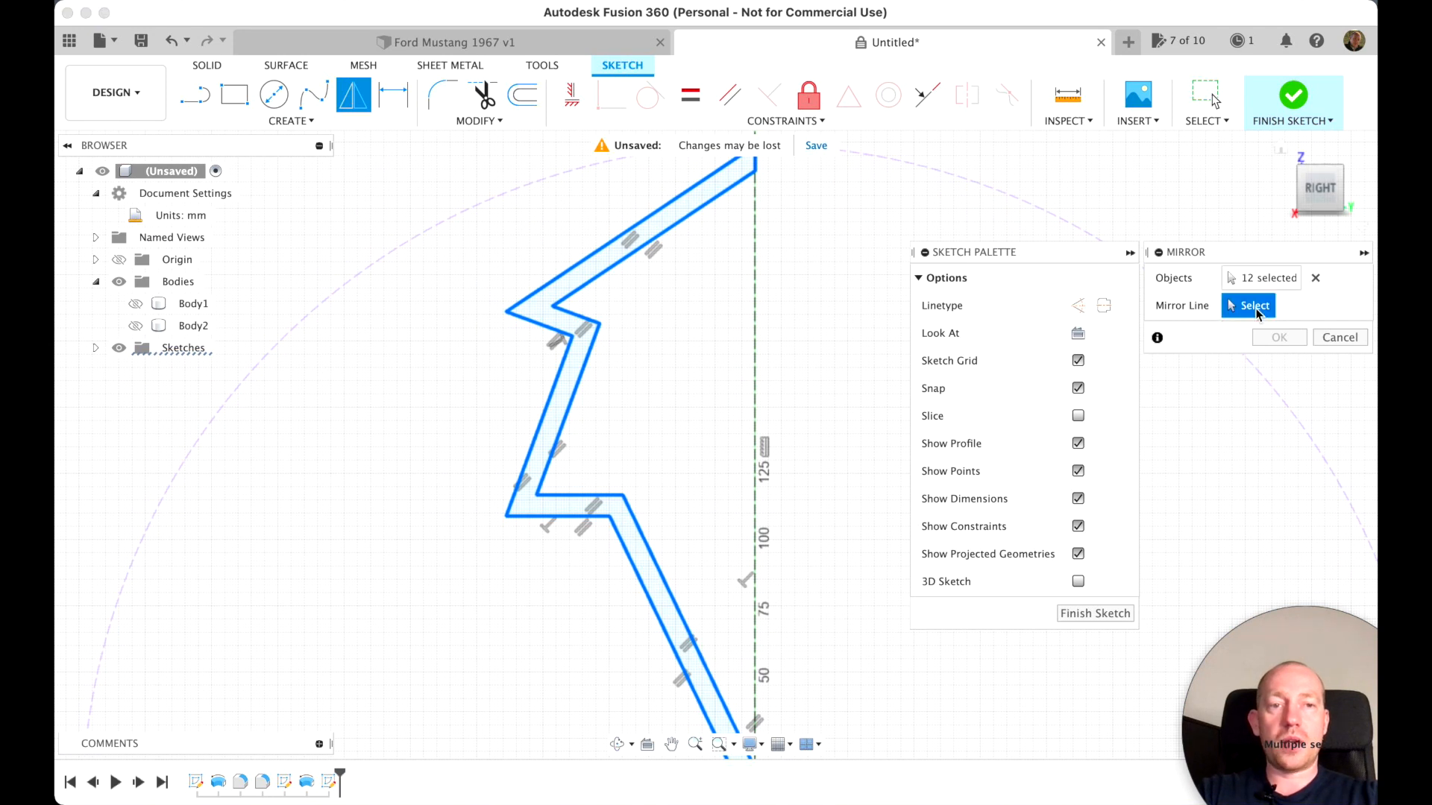
left_click(754, 374)
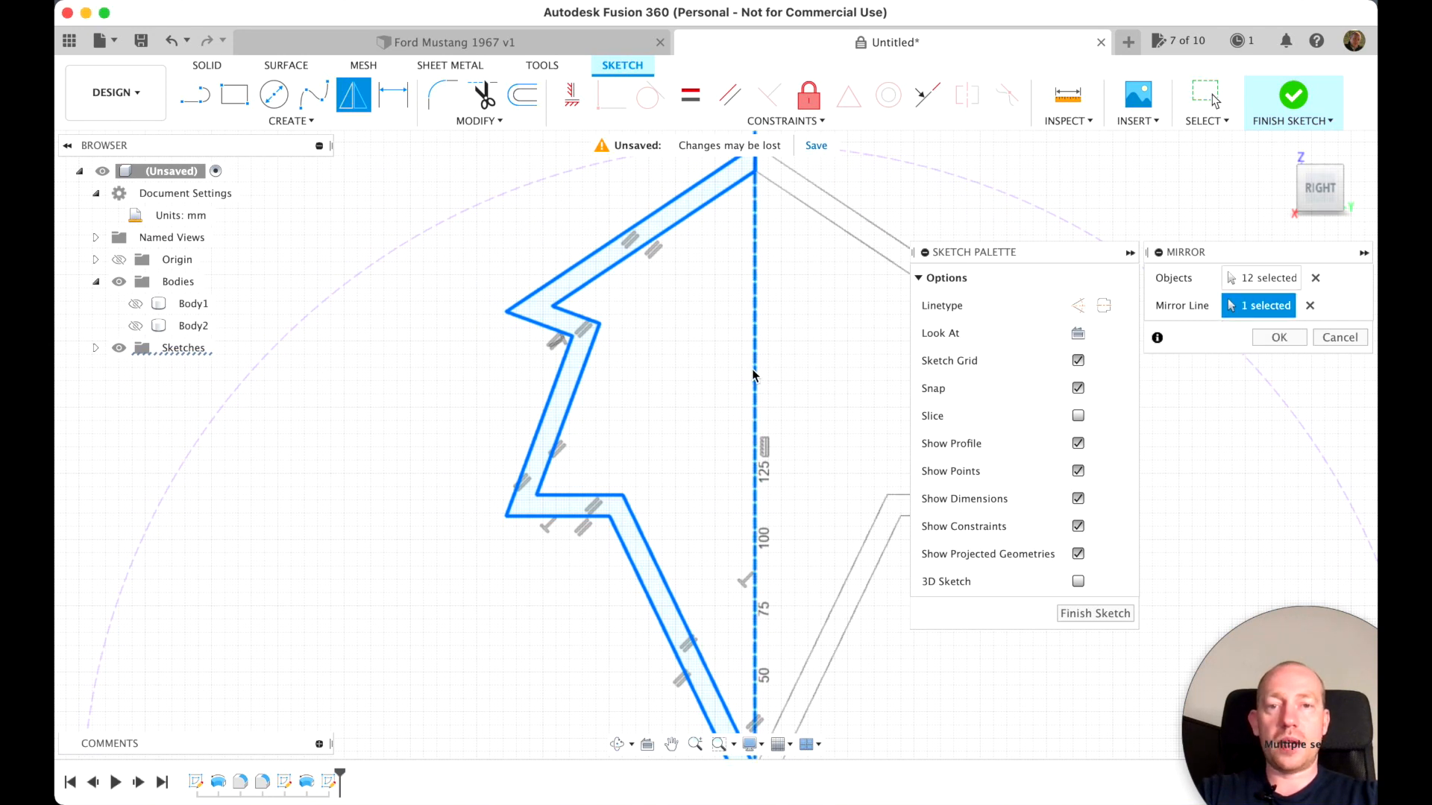
left_click(1277, 338)
Trim away the short vertical lines dividing the band at its upper tip and at the origin
scroll(794, 247, "down", 2)
scroll(794, 251, "up", 5)
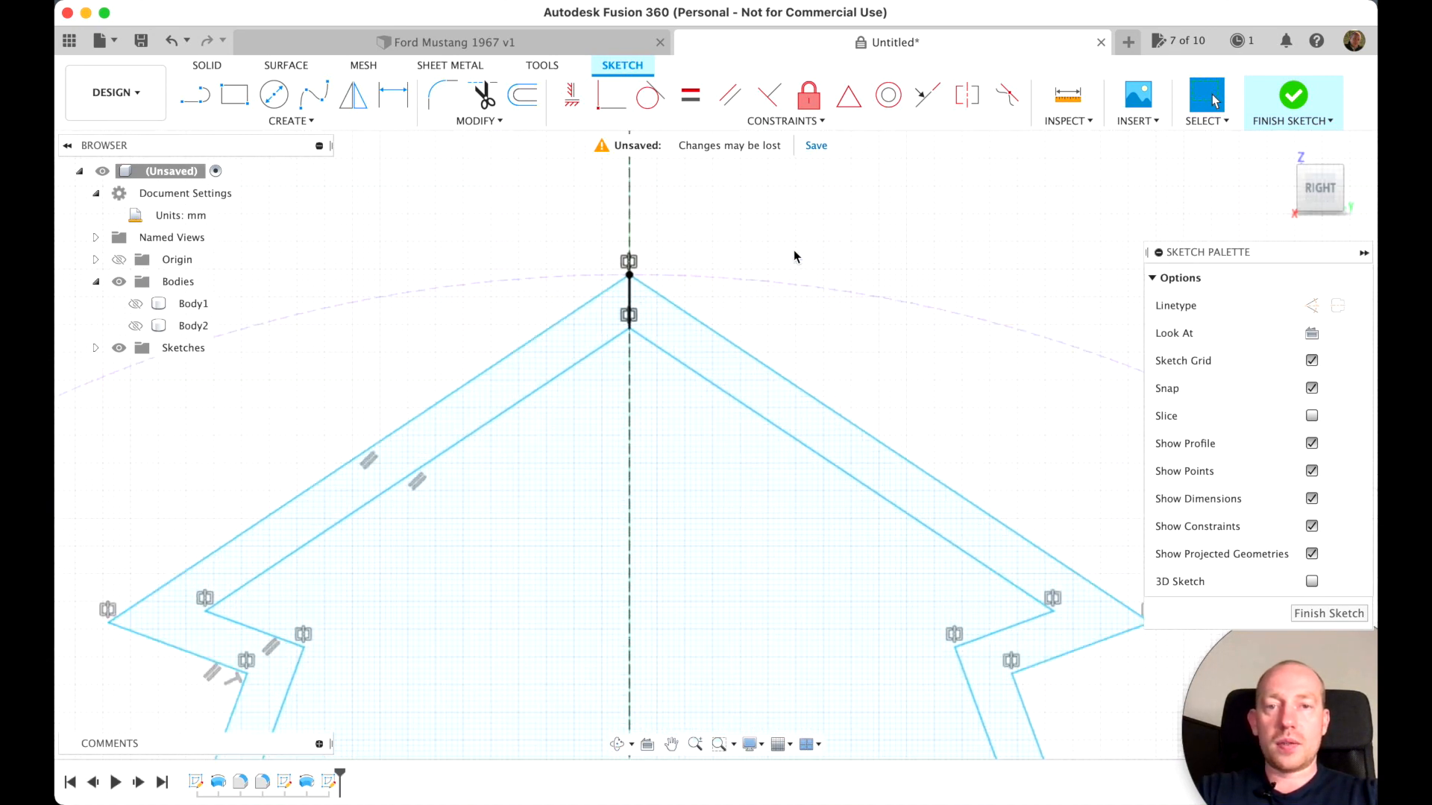
scroll(795, 255, "up", 3)
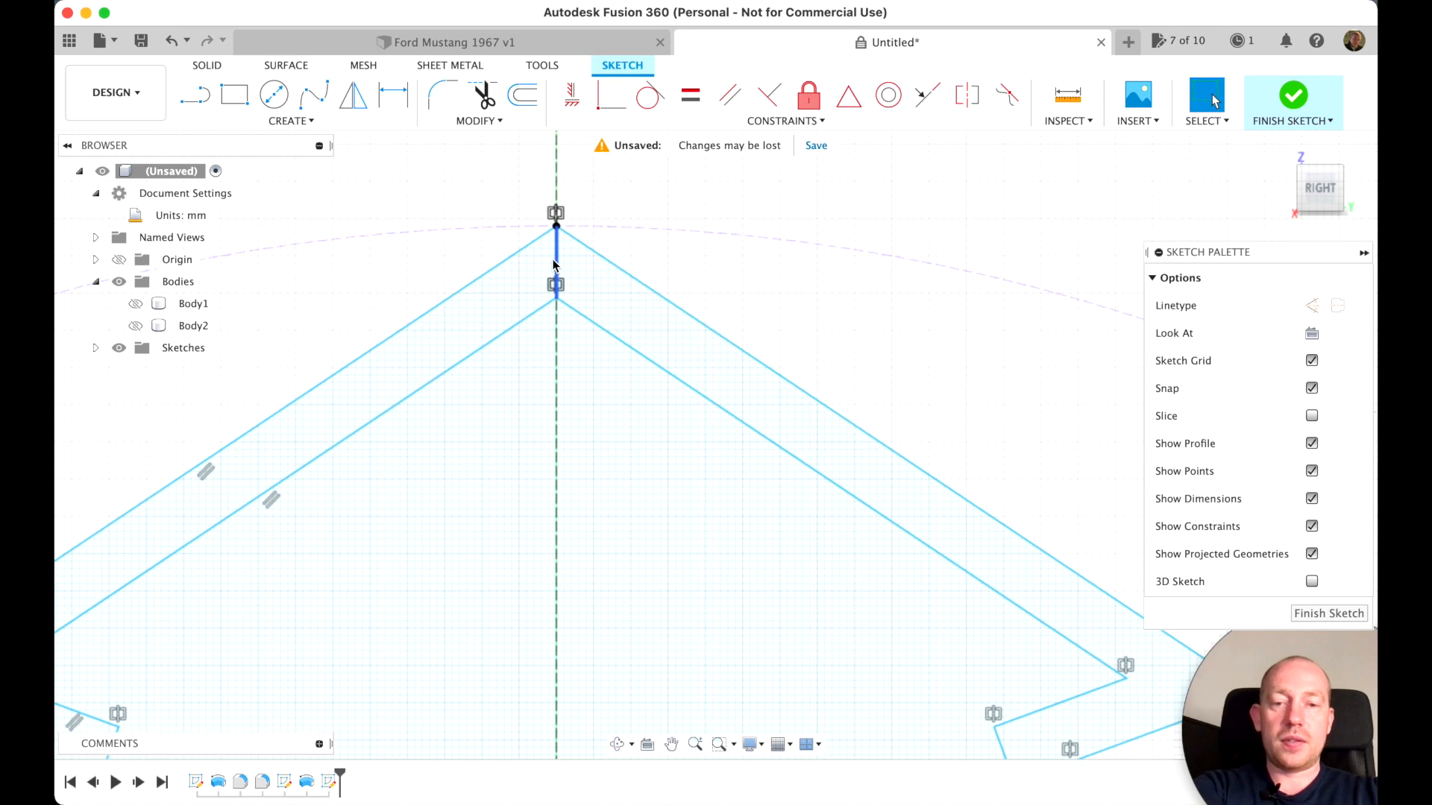
key("t")
left_click(556, 269)
left_click(558, 266)
scroll(566, 372, "down", 5)
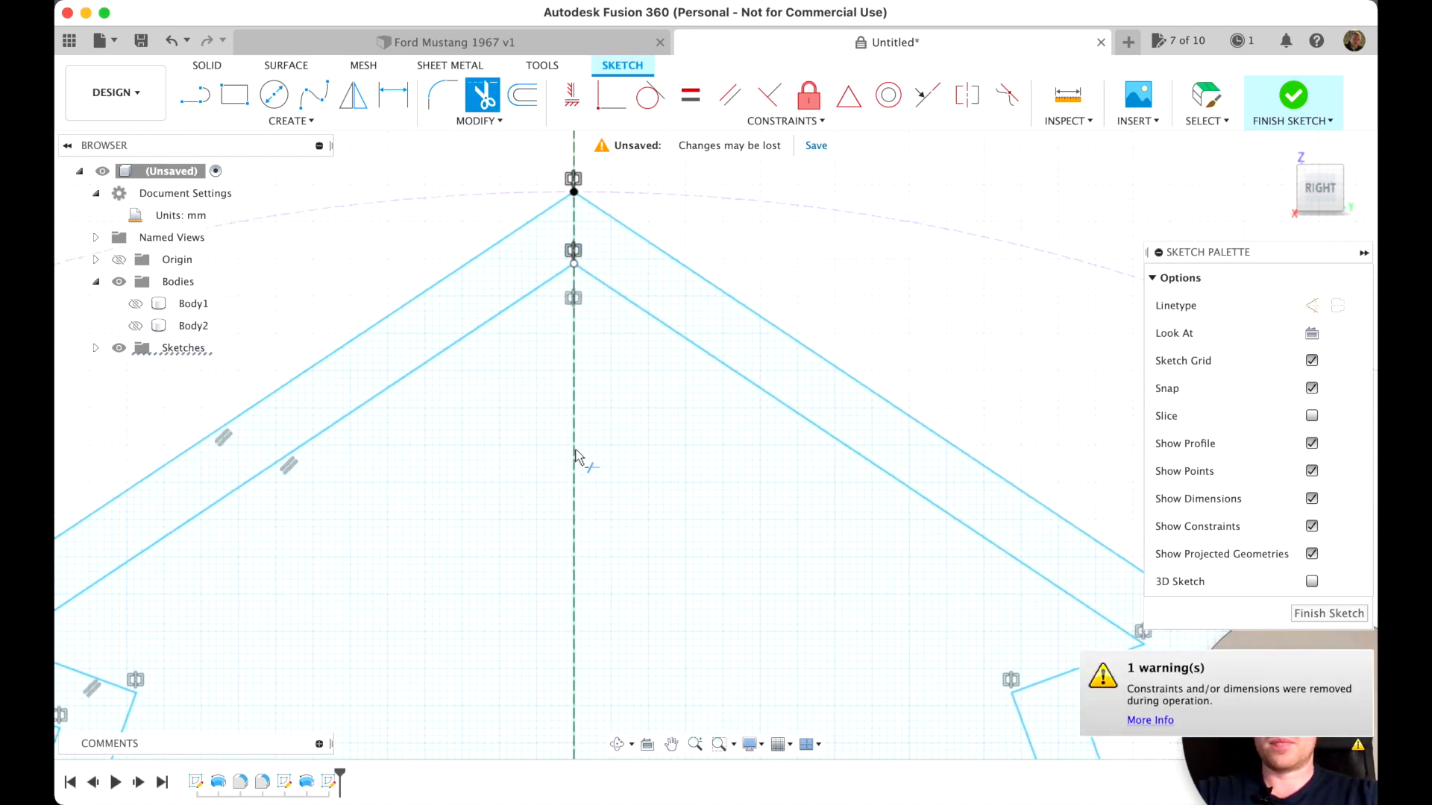
scroll(575, 450, "down", 6)
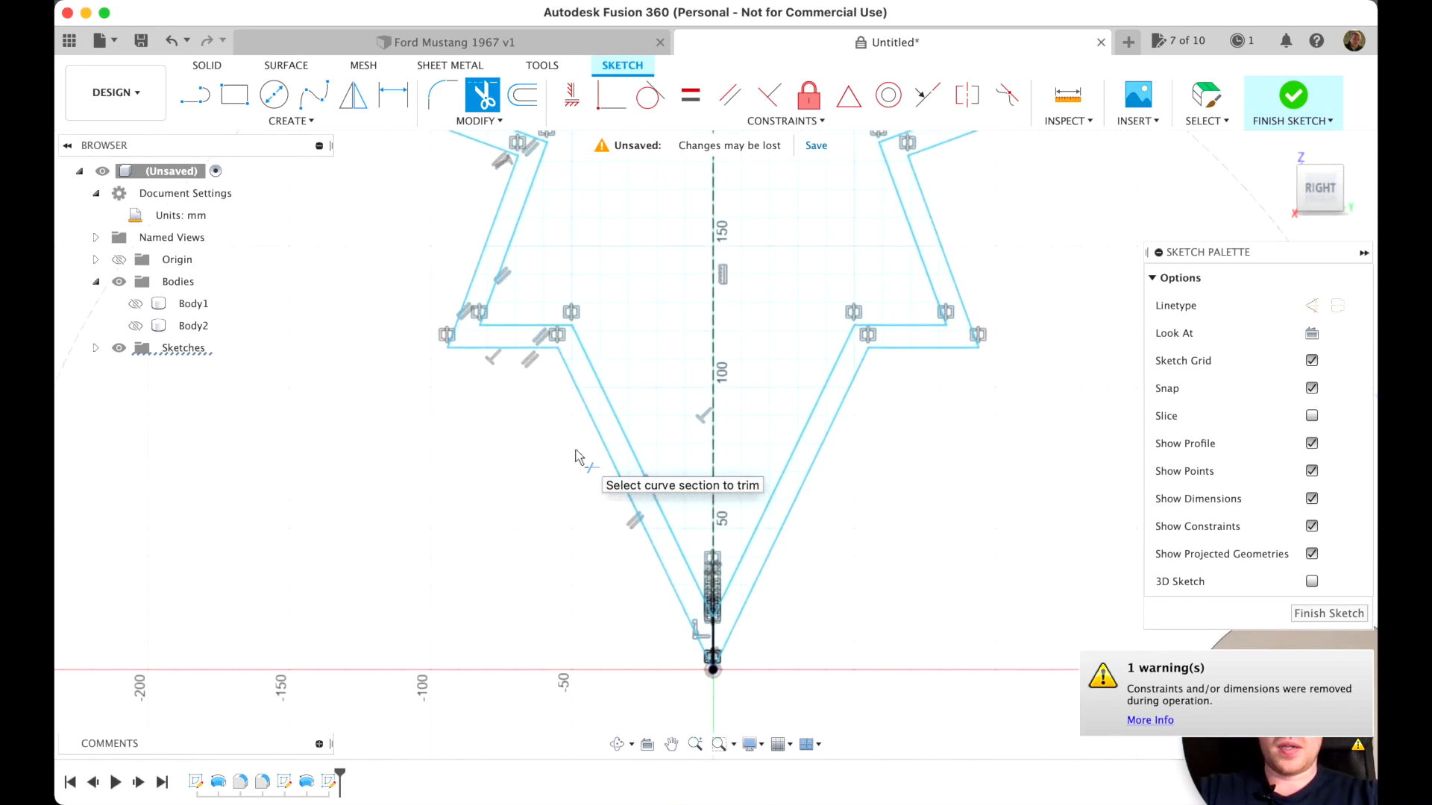
scroll(576, 450, "up", 5)
scroll(575, 456, "up", 4)
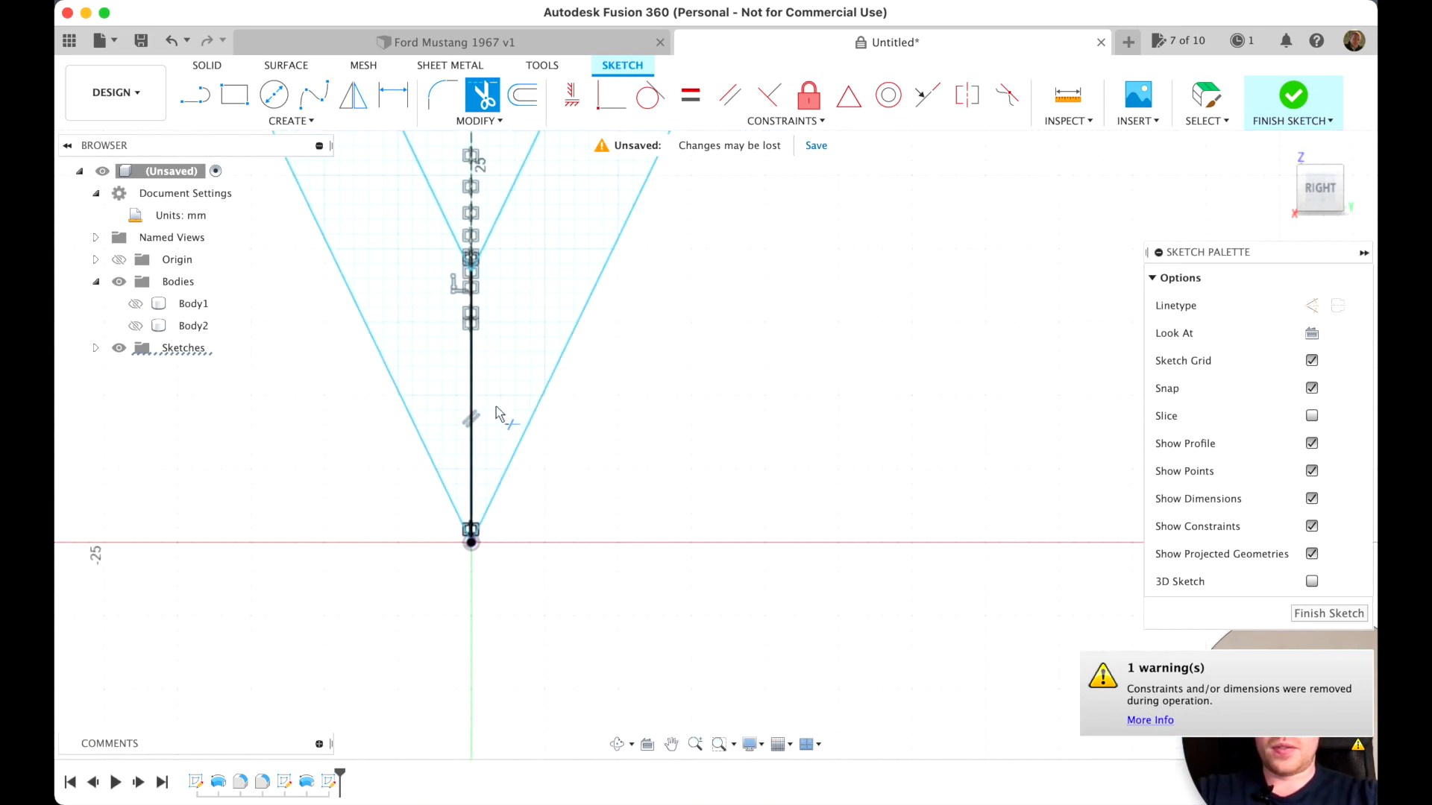
left_click(472, 407)
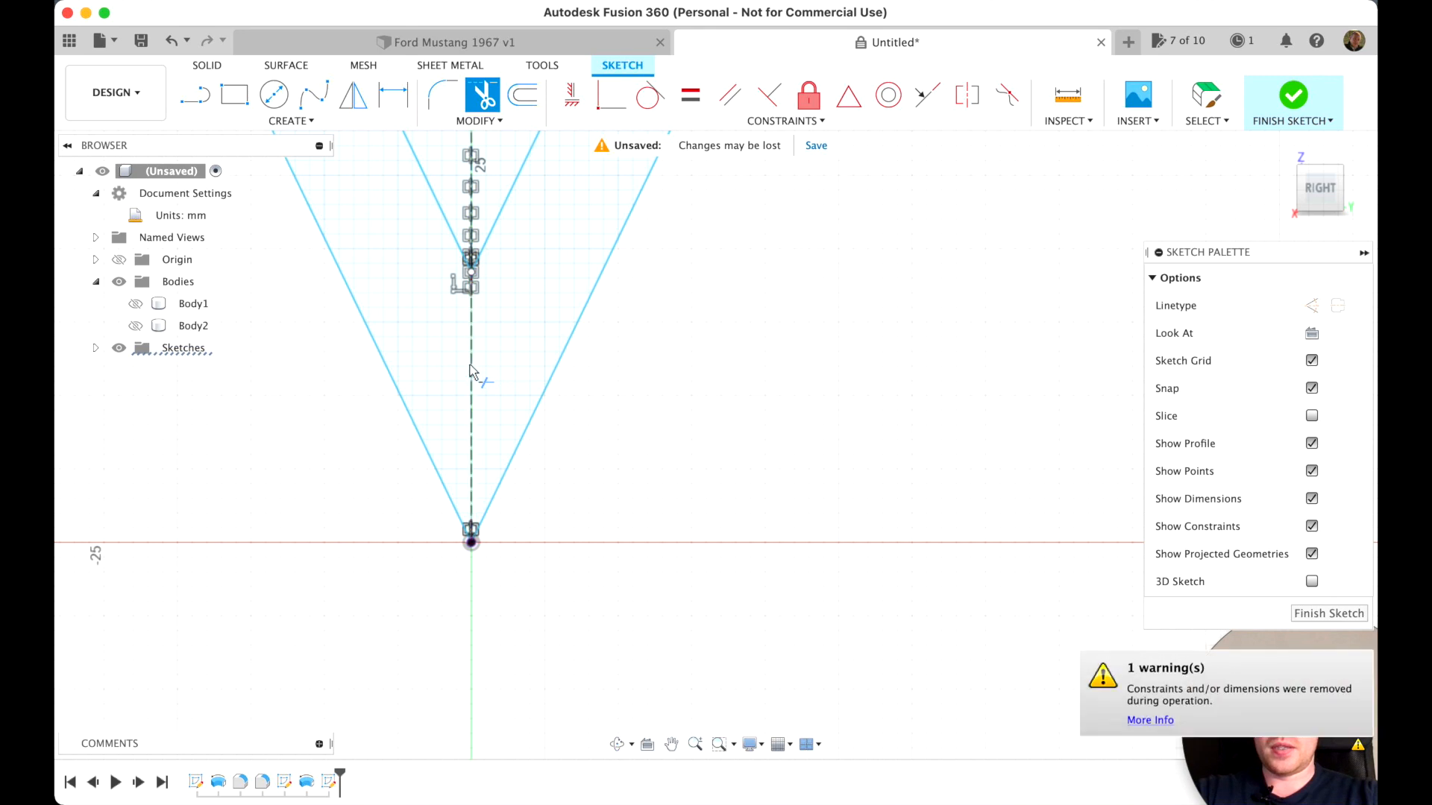
Finish the spoke outline sketch and show Body2 again
scroll(810, 498, "down", 8)
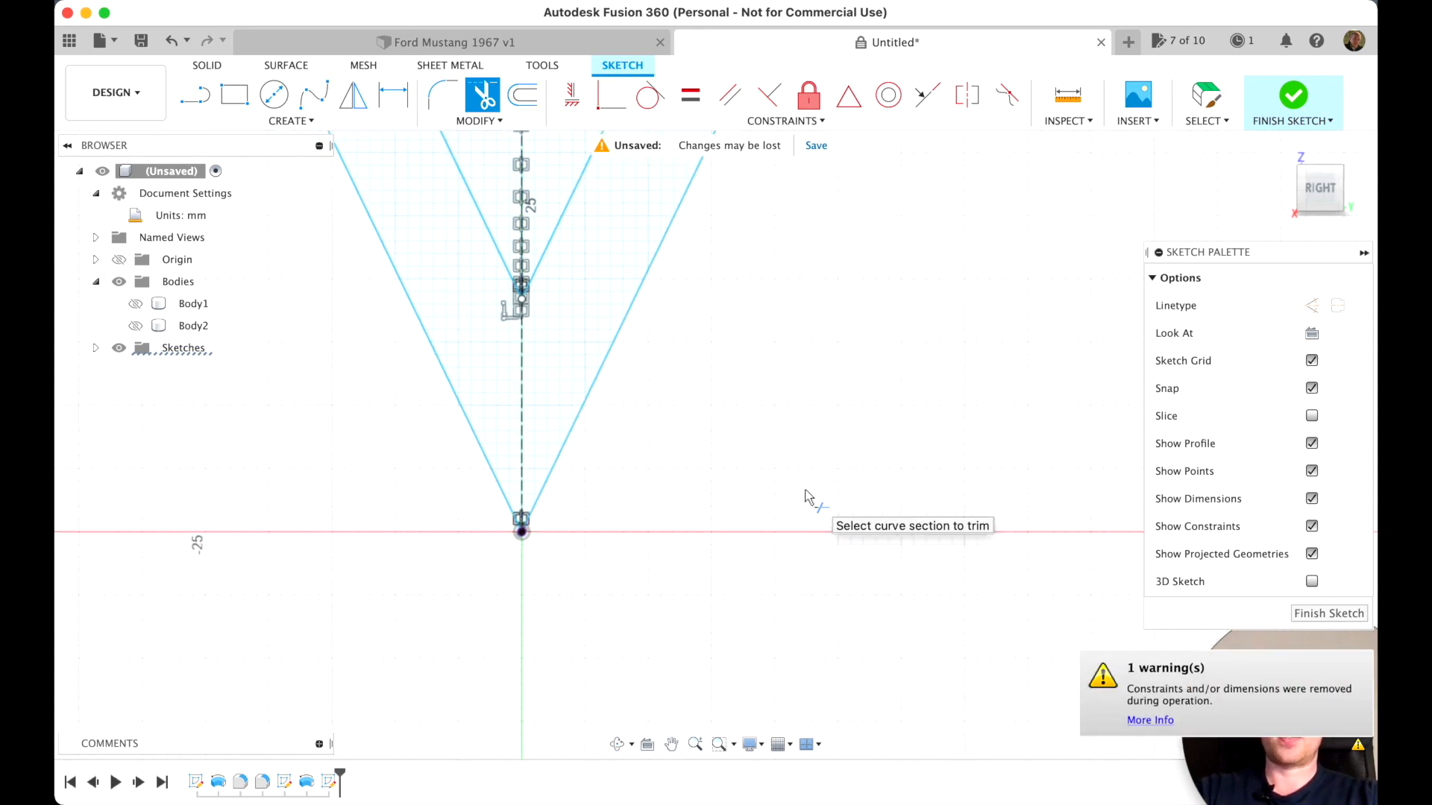
scroll(808, 498, "down", 6)
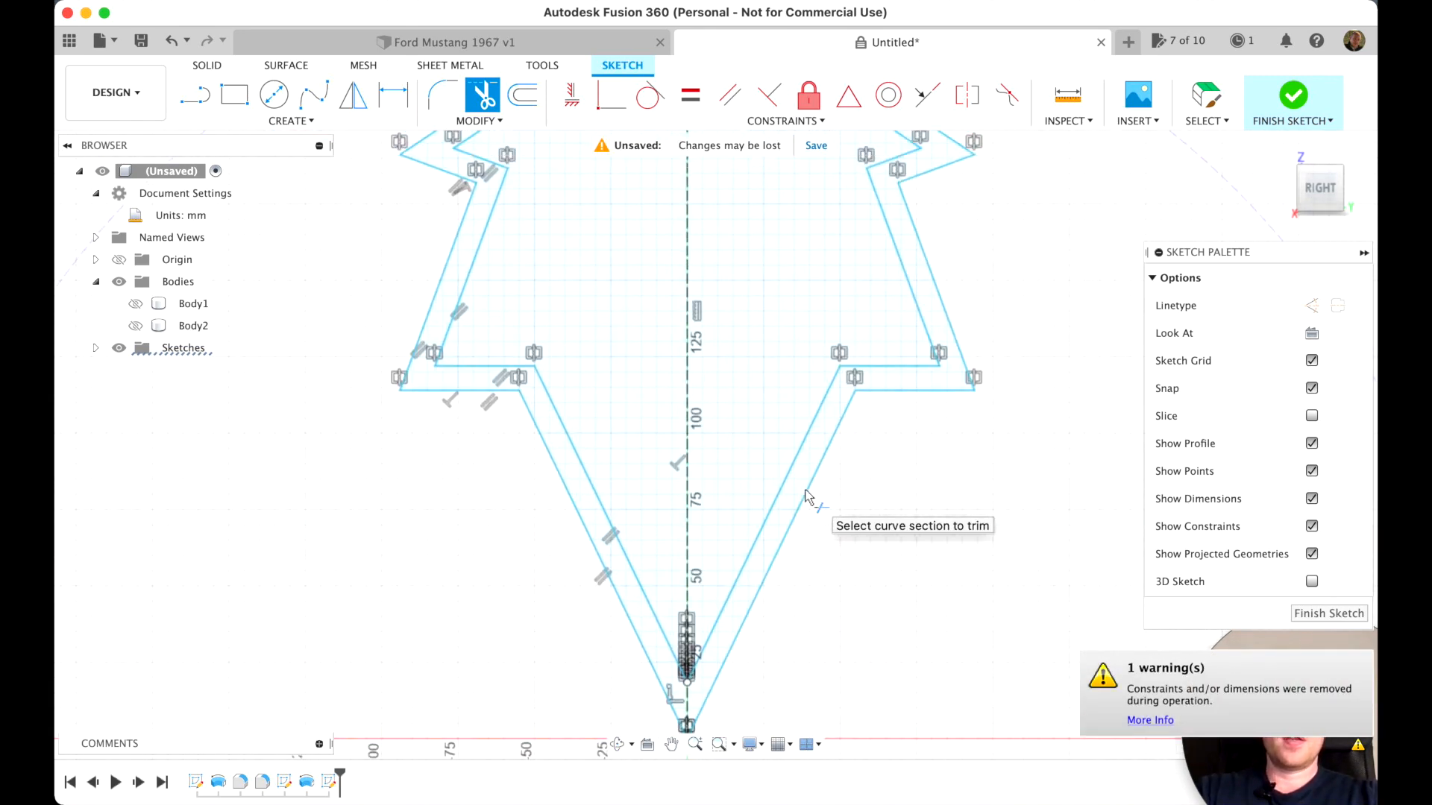
scroll(809, 498, "down", 2)
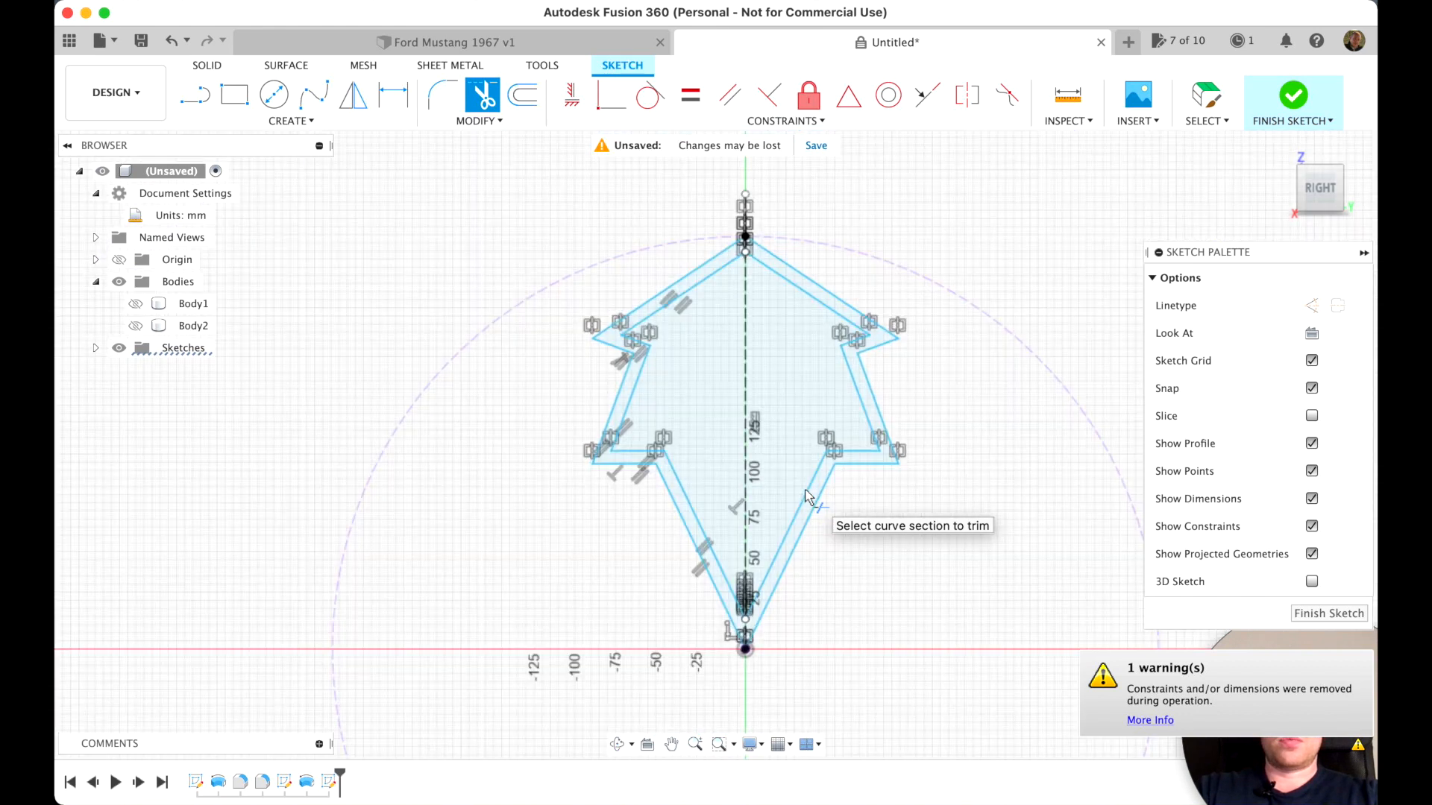
left_click(1318, 615)
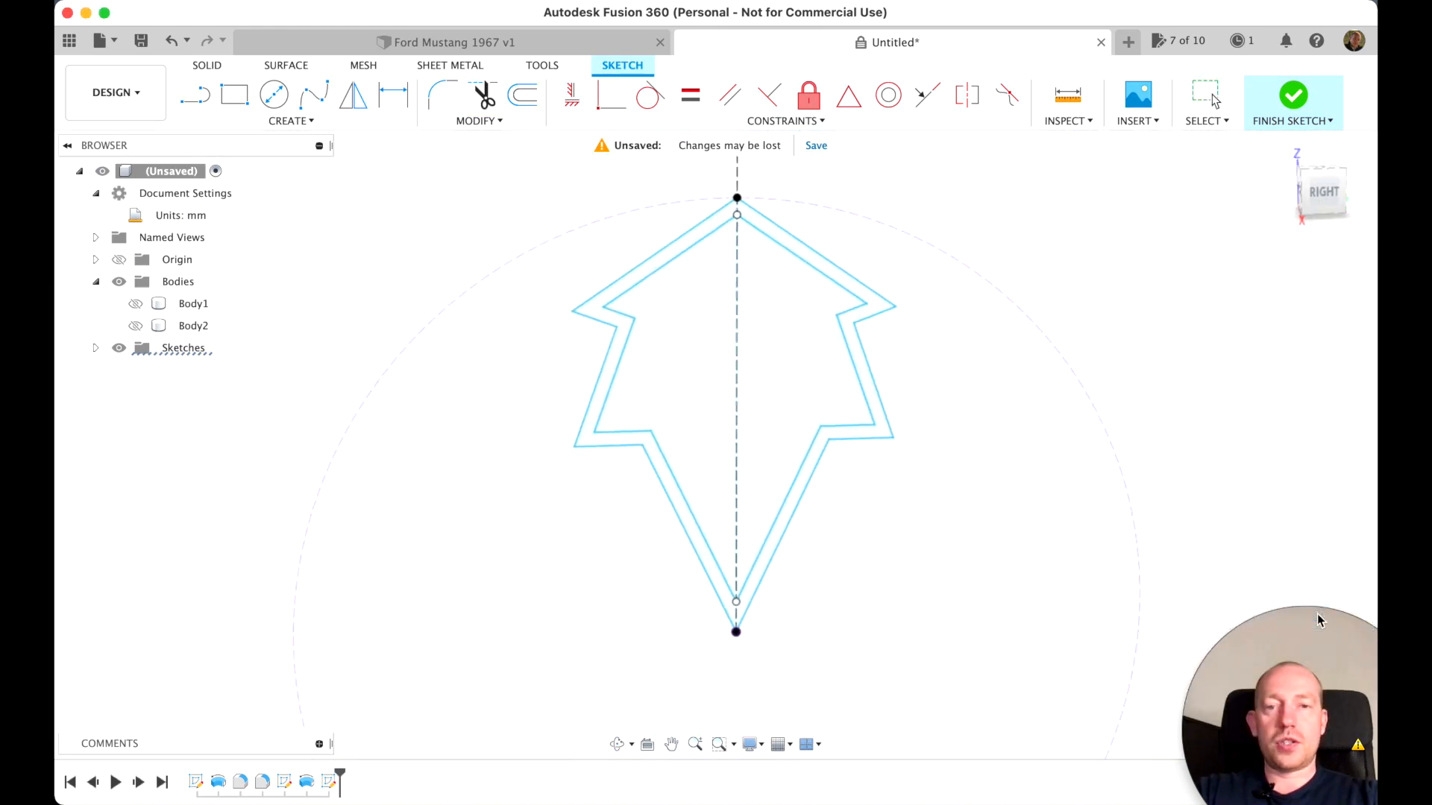
left_click(135, 326)
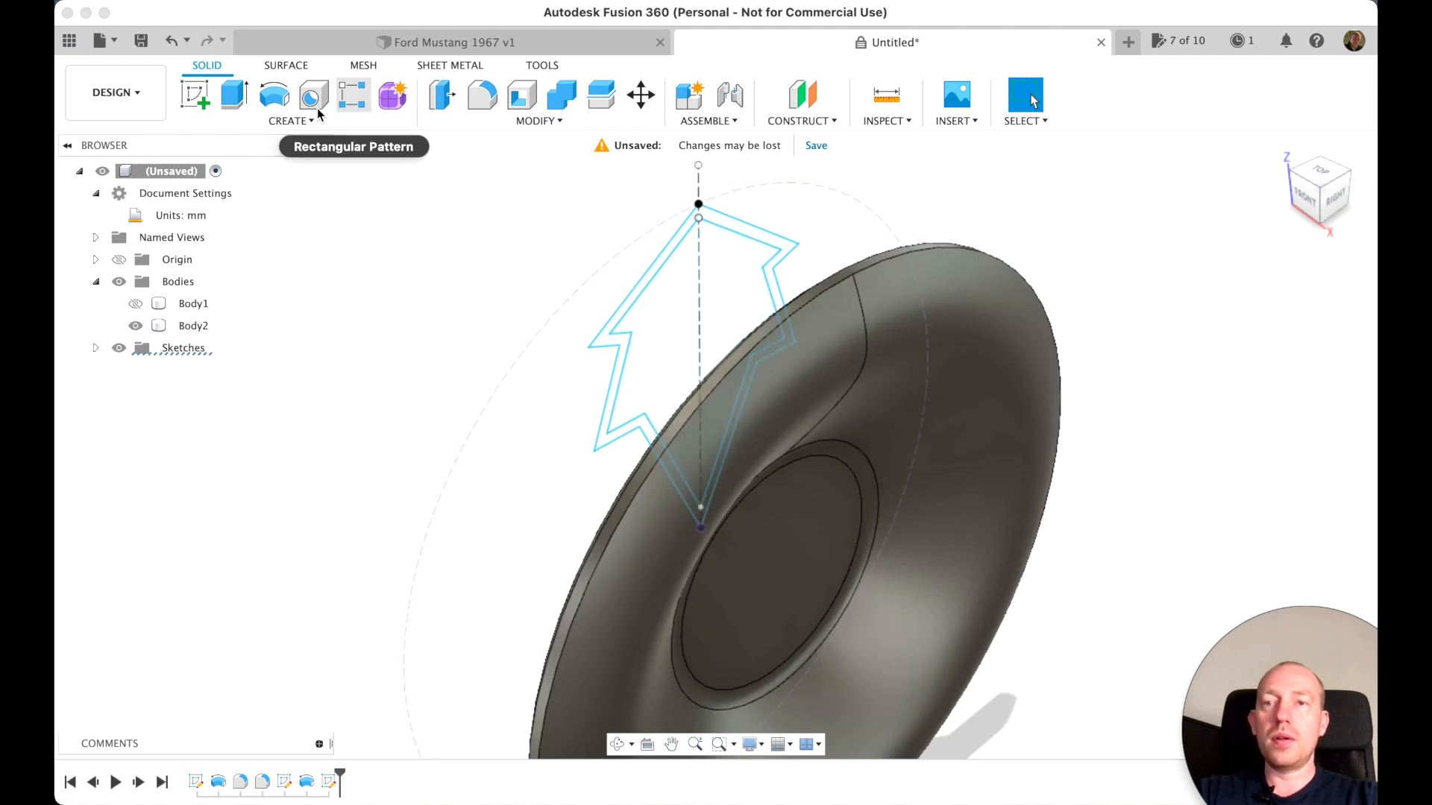
Extrude the closed spoke outline band 256 mm through Body2 using the Intersect operation
left_click(228, 104)
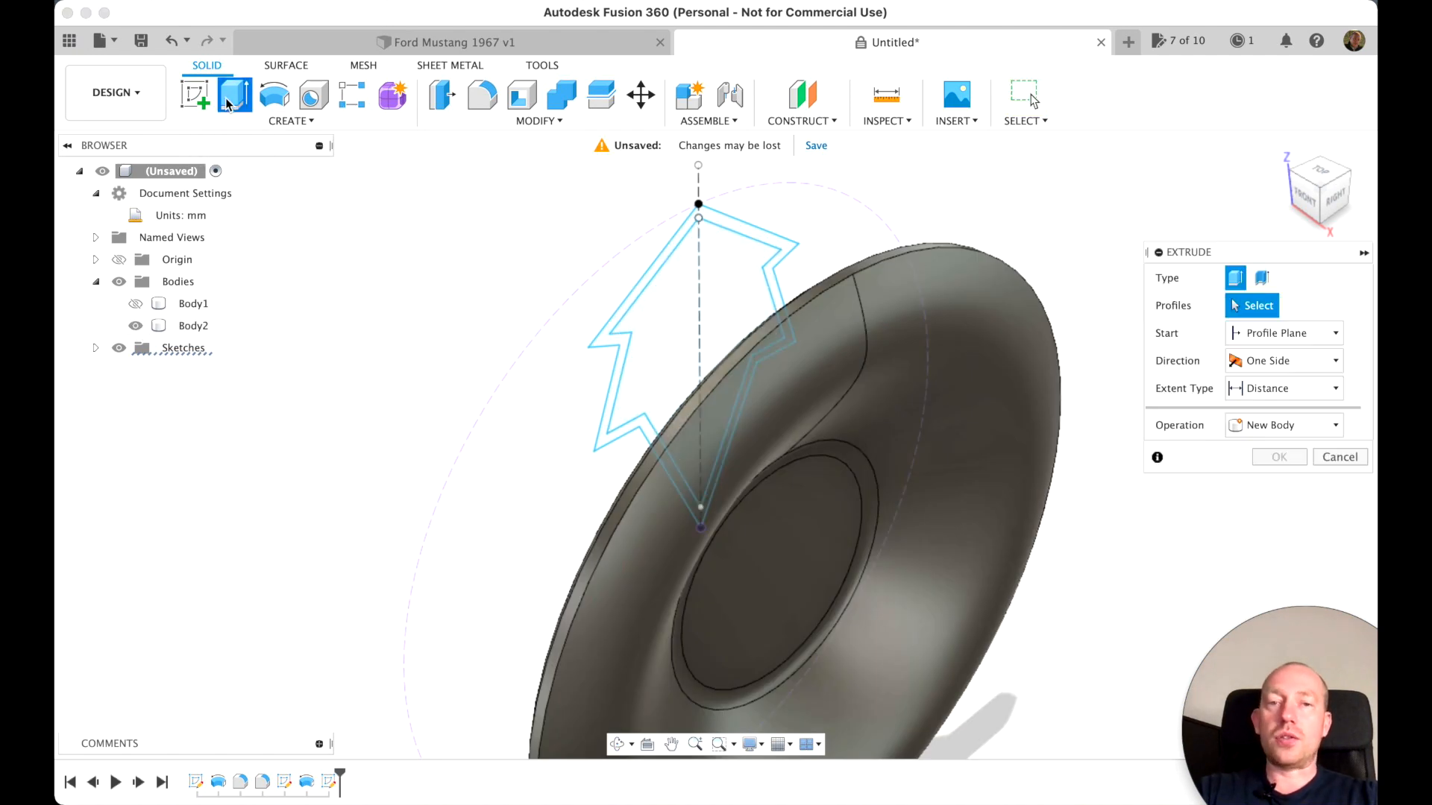
left_click(677, 240)
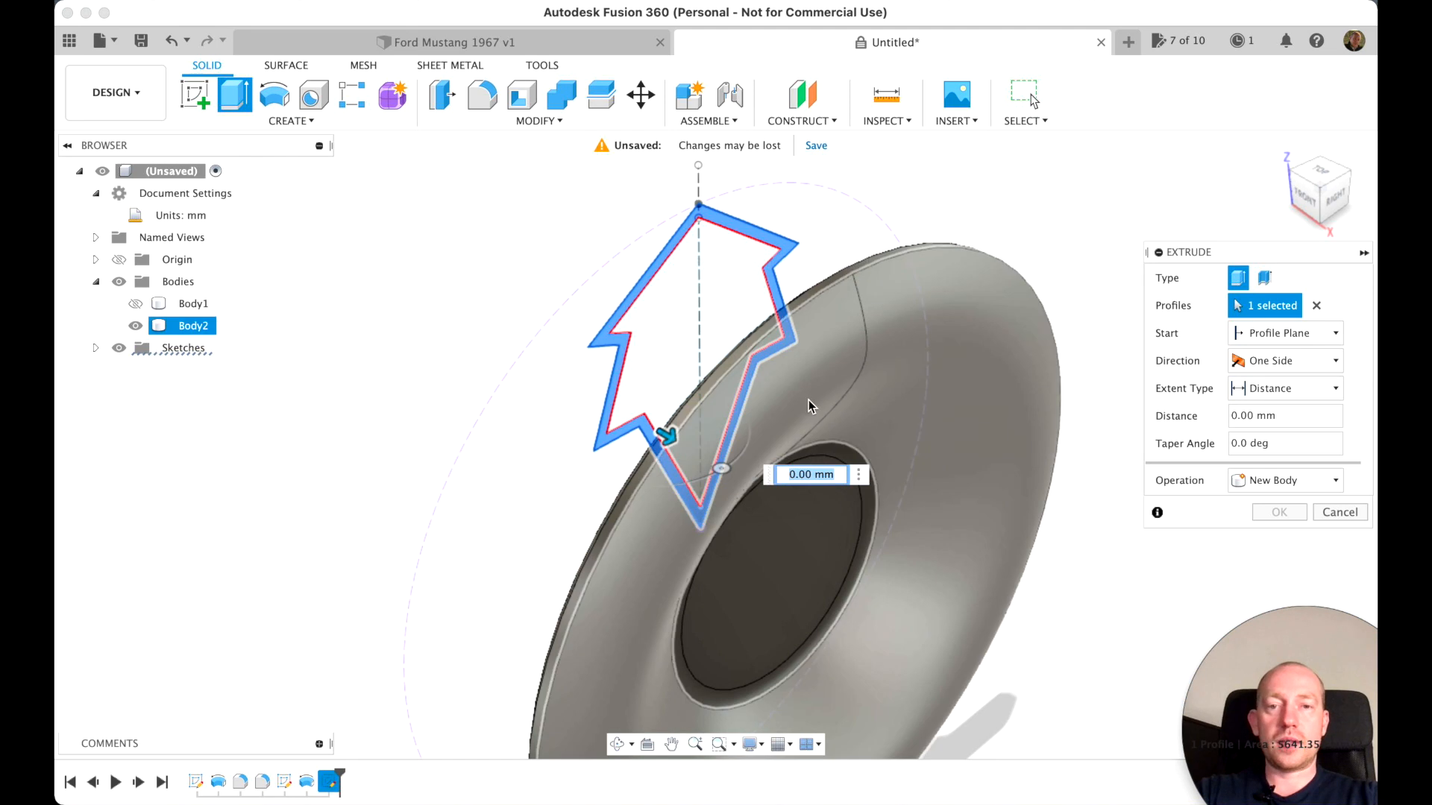
left_click_drag(659, 446, 1011, 549)
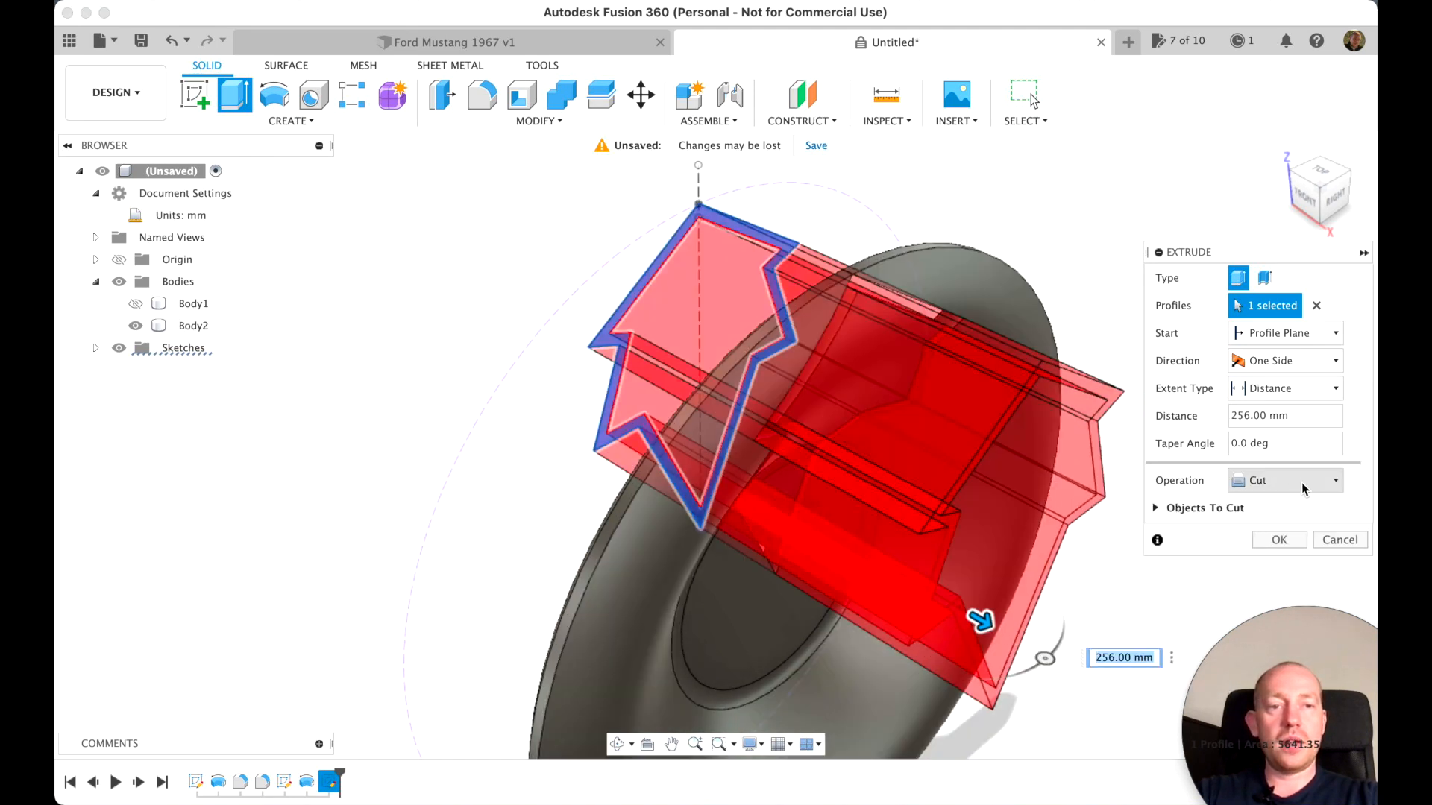
left_click(1300, 482)
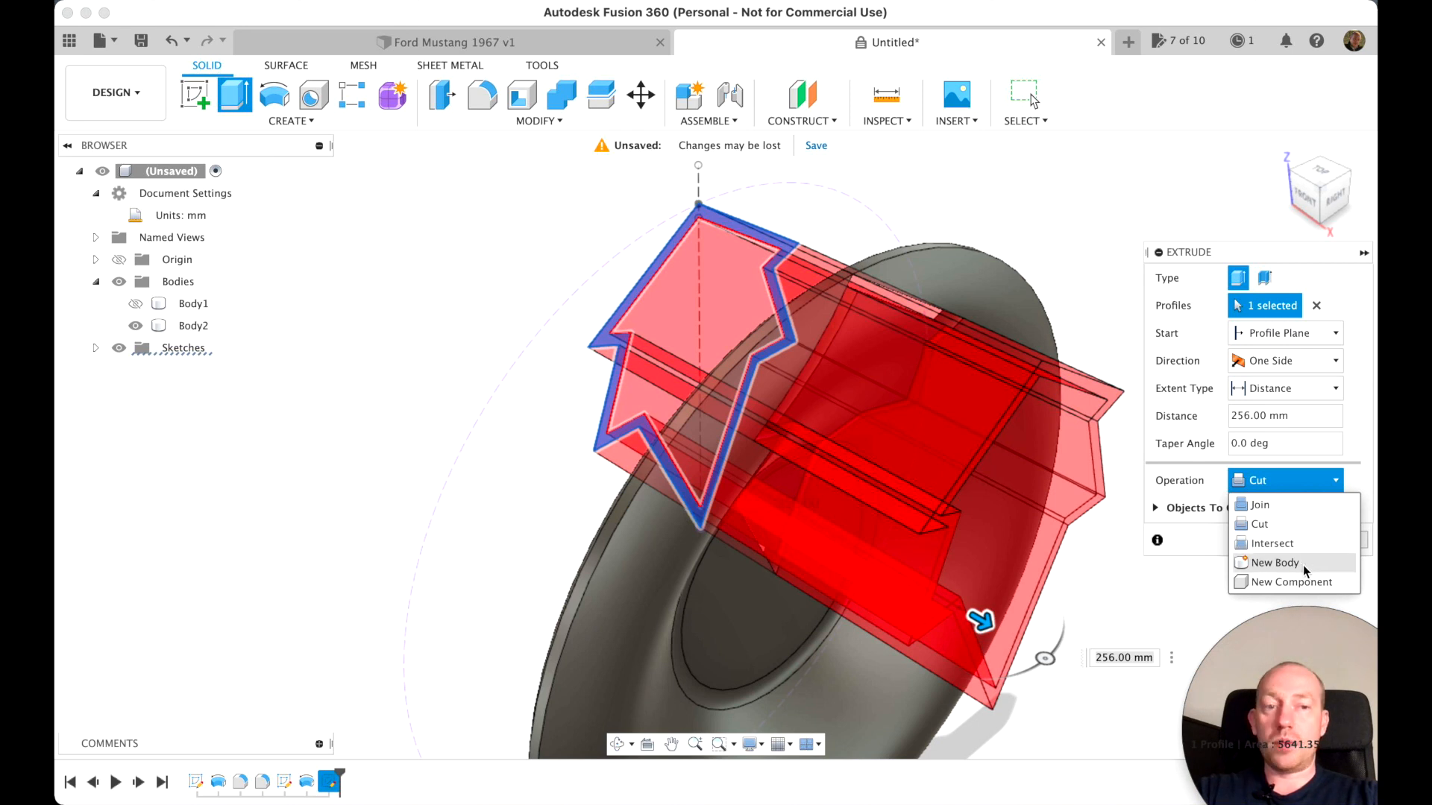
left_click(1295, 544)
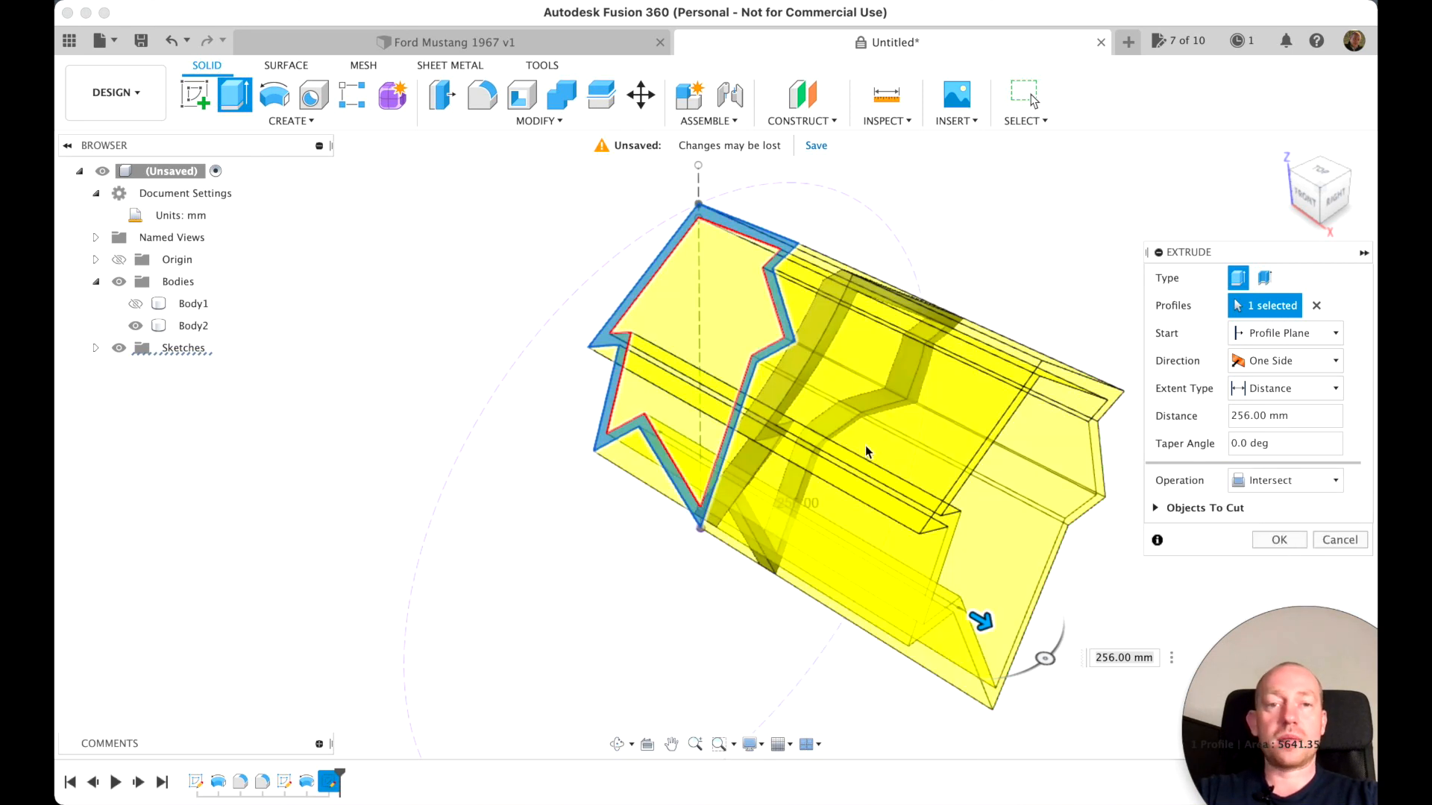
left_click(1279, 540)
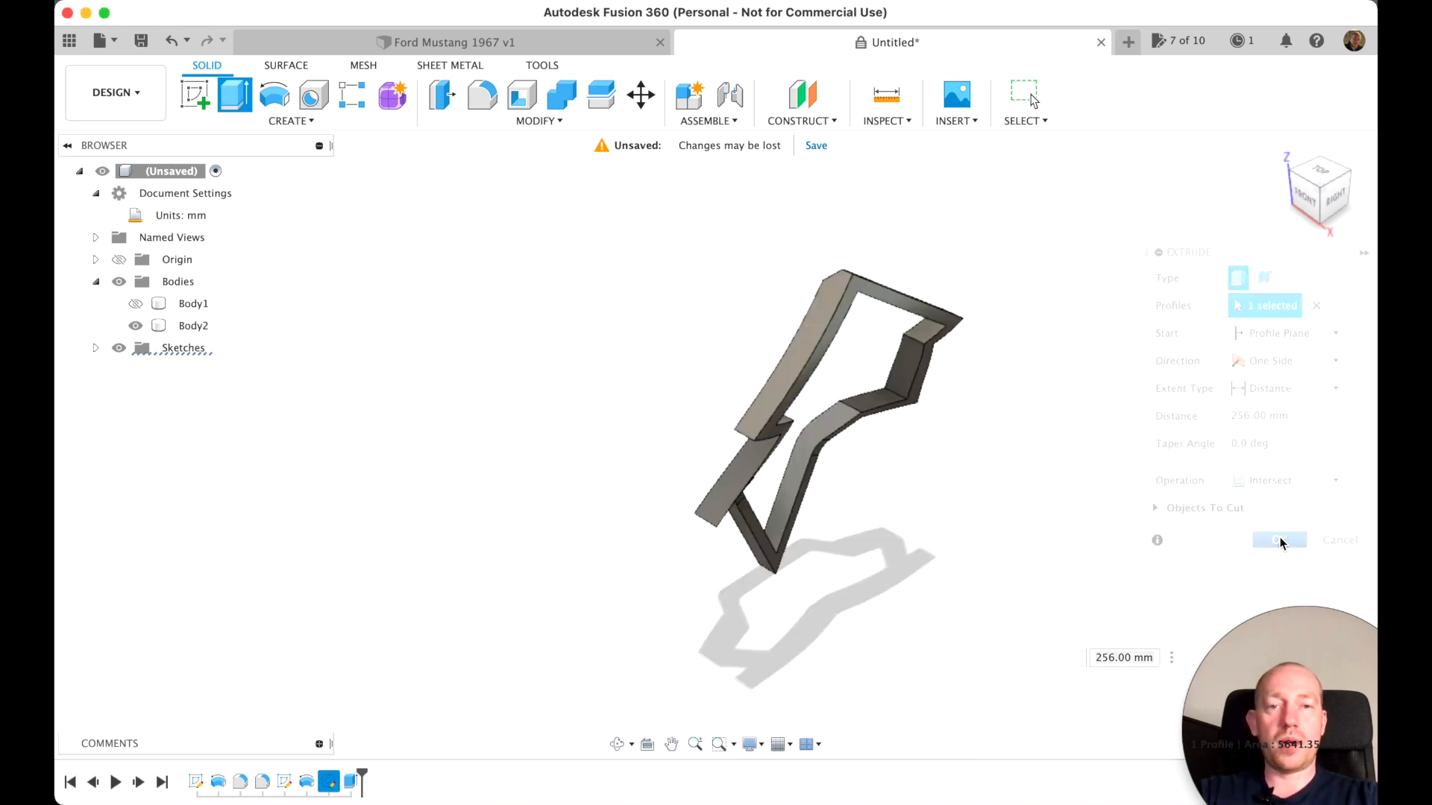
Start a fillet on the four connected front faces of the intersected spoke body, dropping any single-edge selection
left_click(1342, 196)
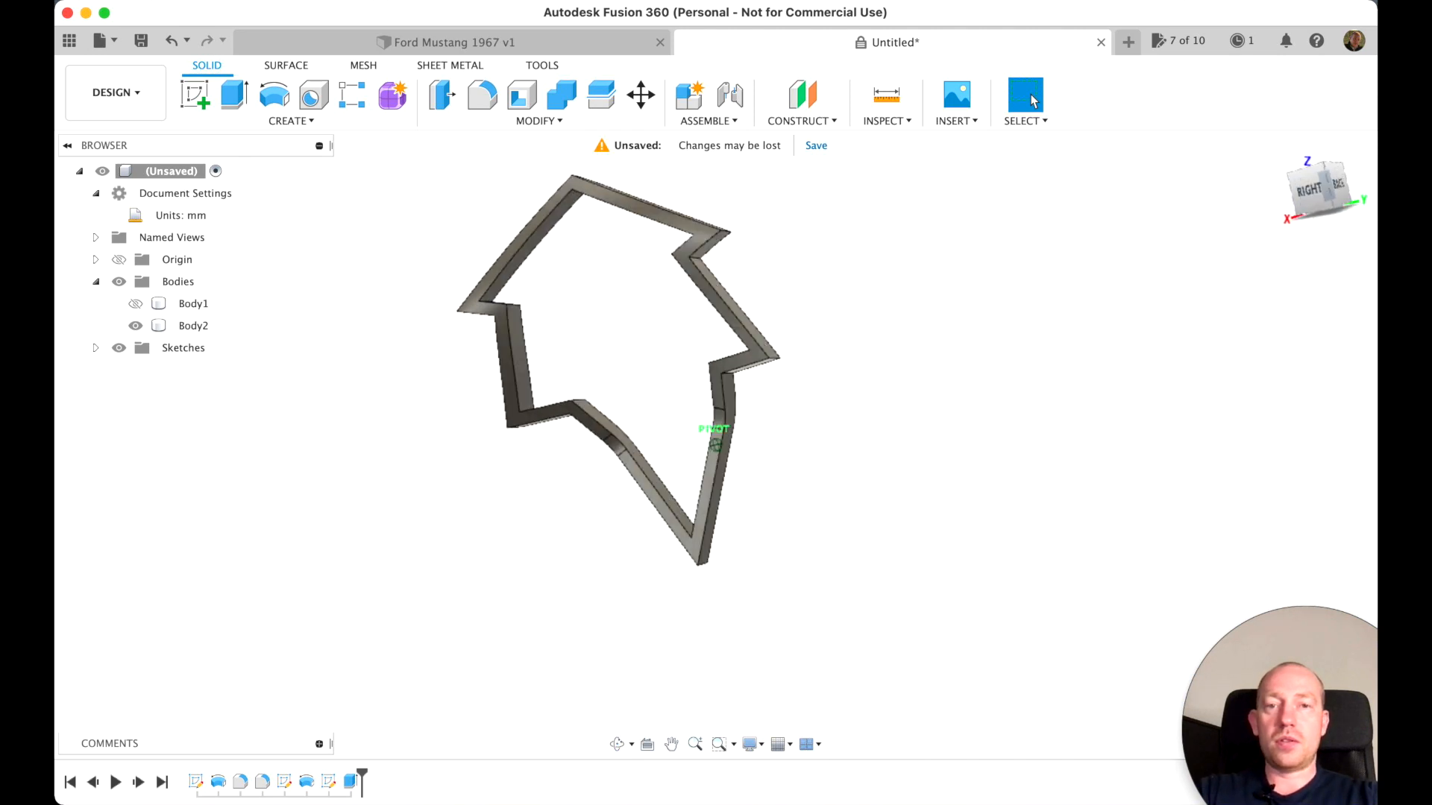
mouse_move(1302, 176)
left_mouse_down()
mouse_move(1265, 131)
mouse_move(1217, 168)
mouse_move(1264, 176)
left_mouse_up()
left_click(1280, 149)
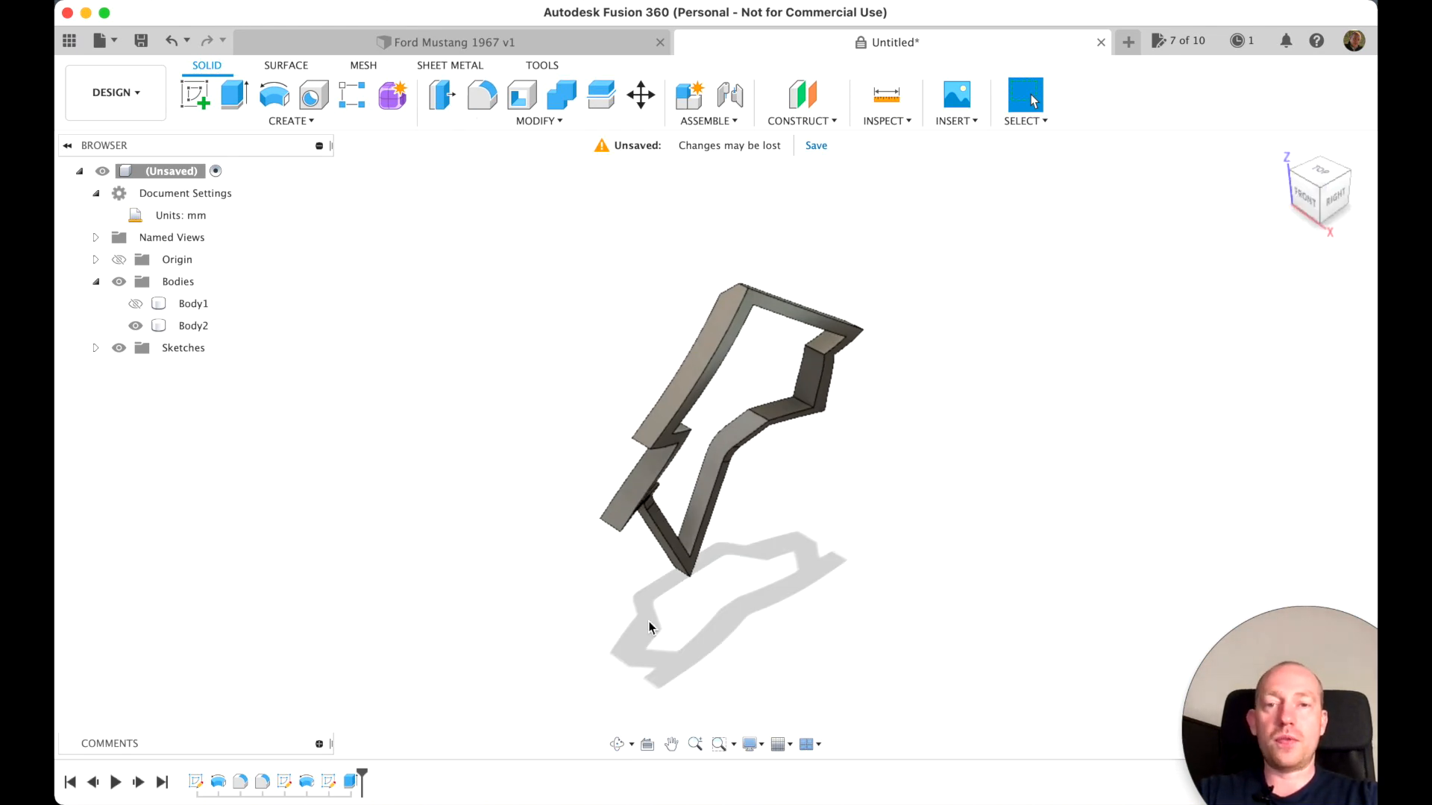
left_click(485, 97)
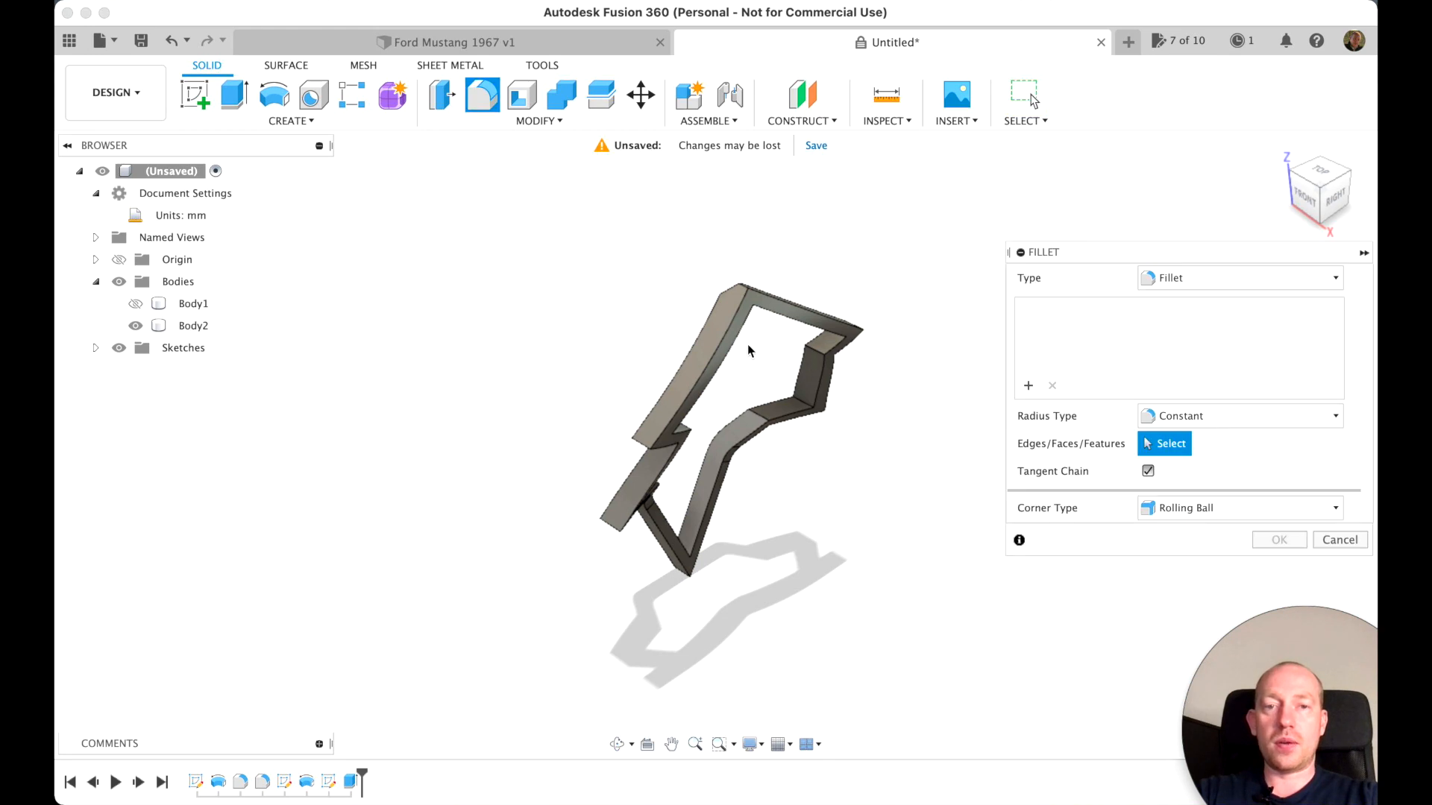
left_click(723, 335)
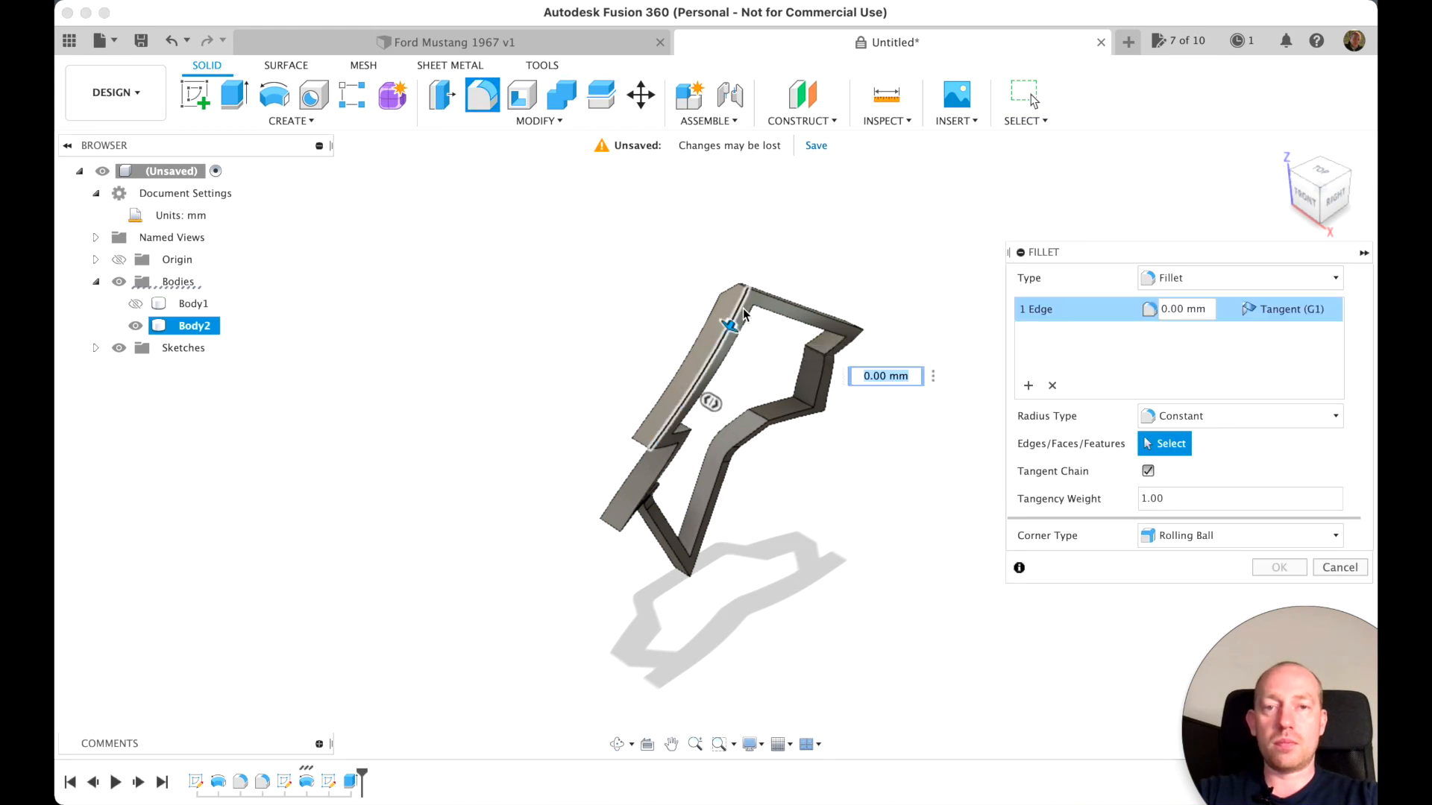
left_click(1052, 385)
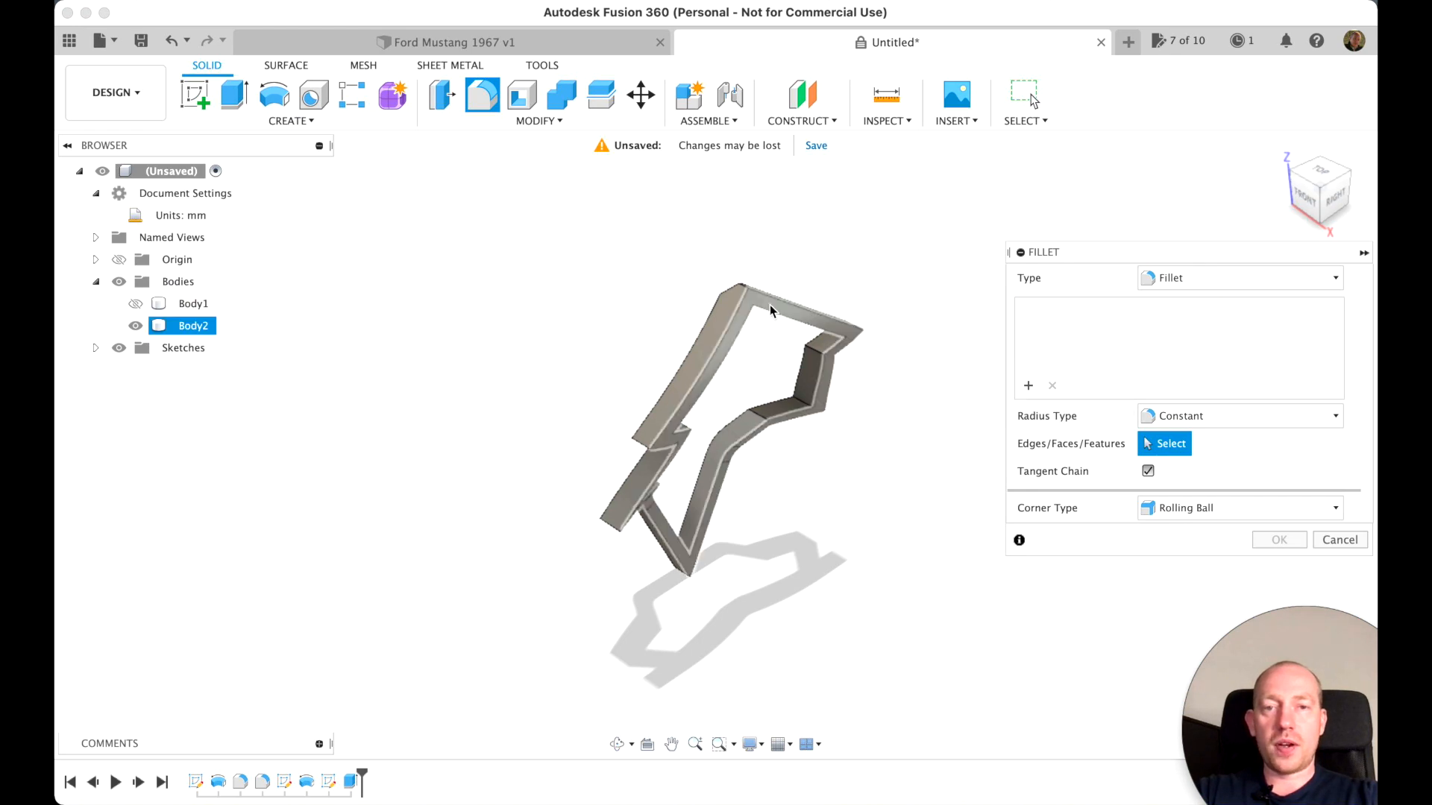
scroll(771, 312, "up", 5)
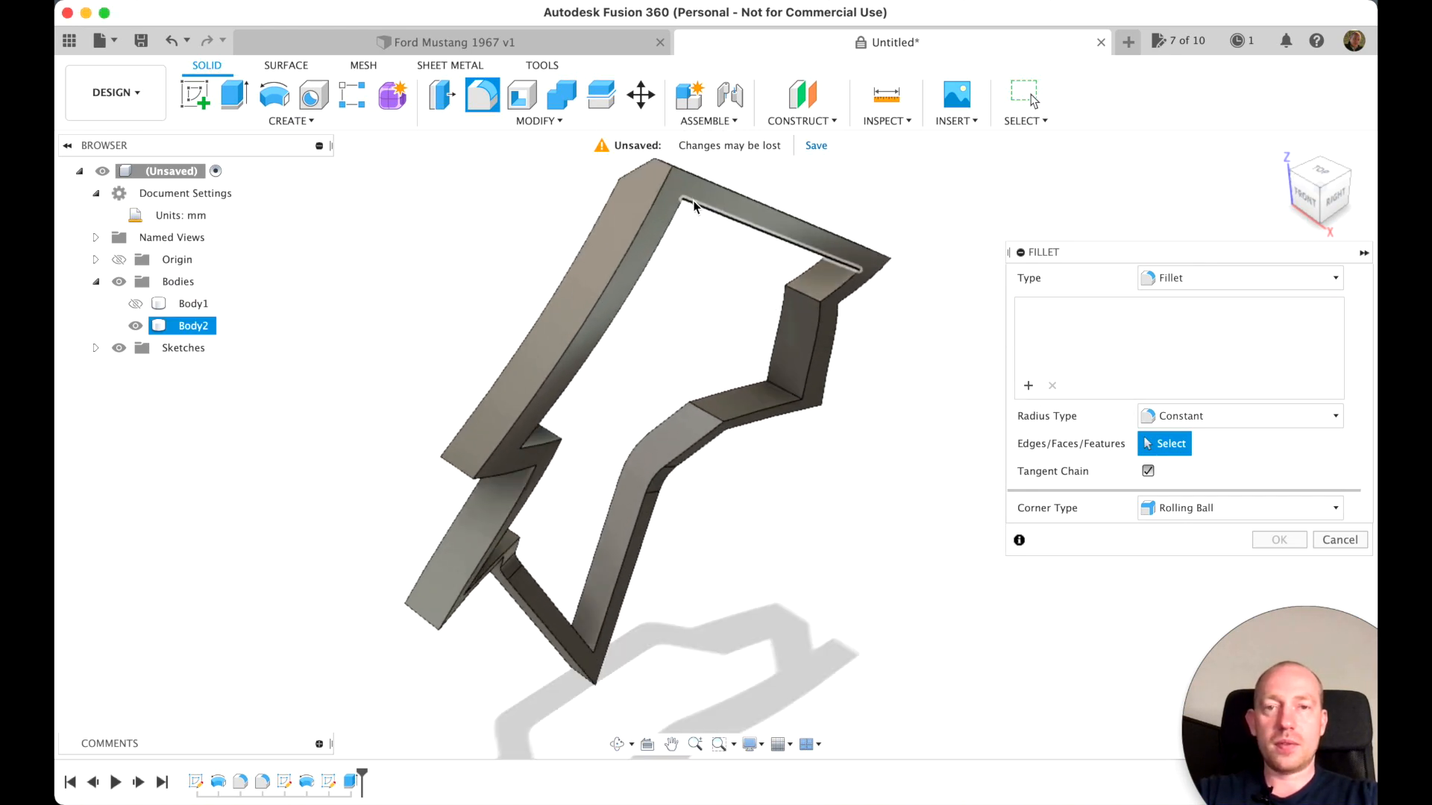
left_click(690, 193)
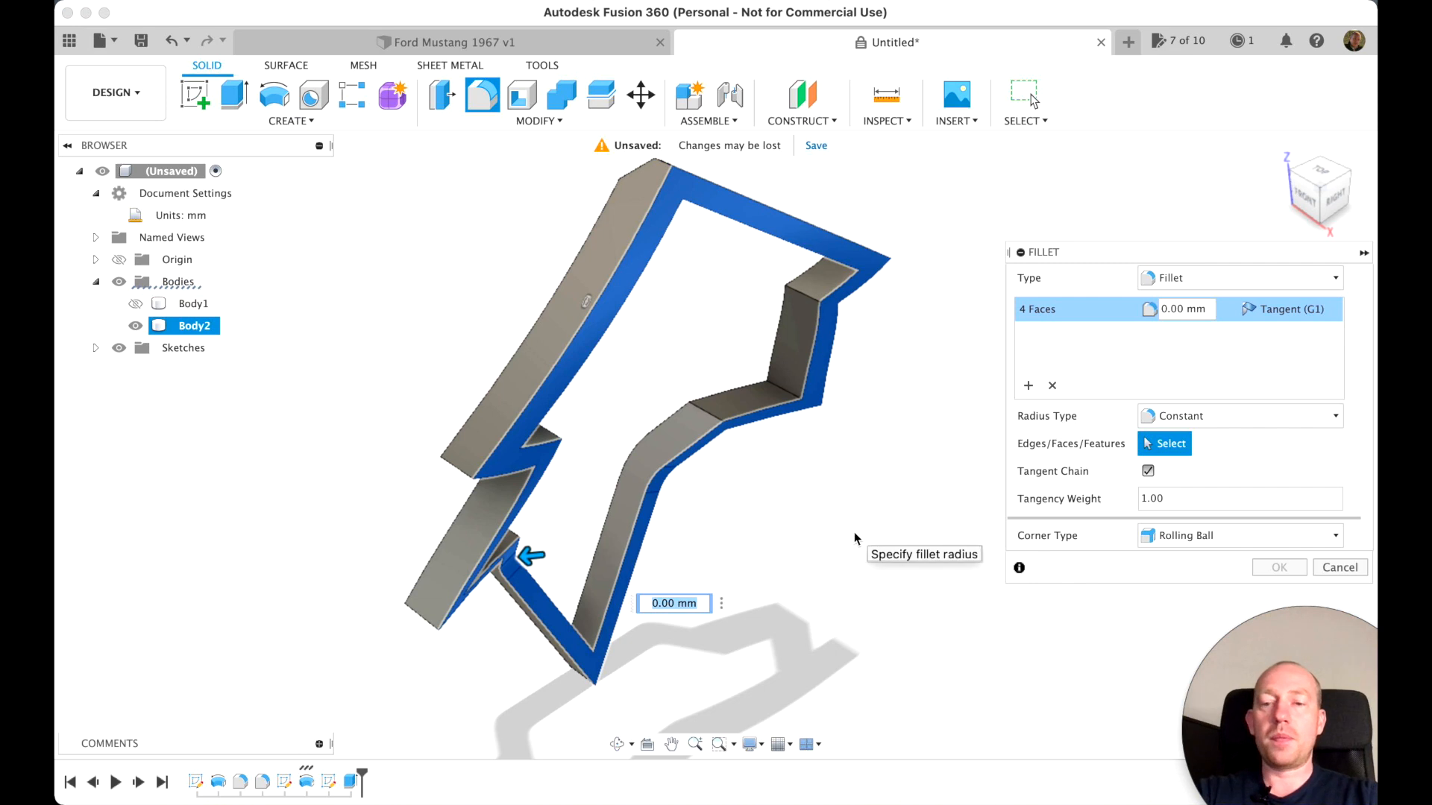
Set the fillet radius on the spoke body's front faces to 4 mm and apply it
type("3")
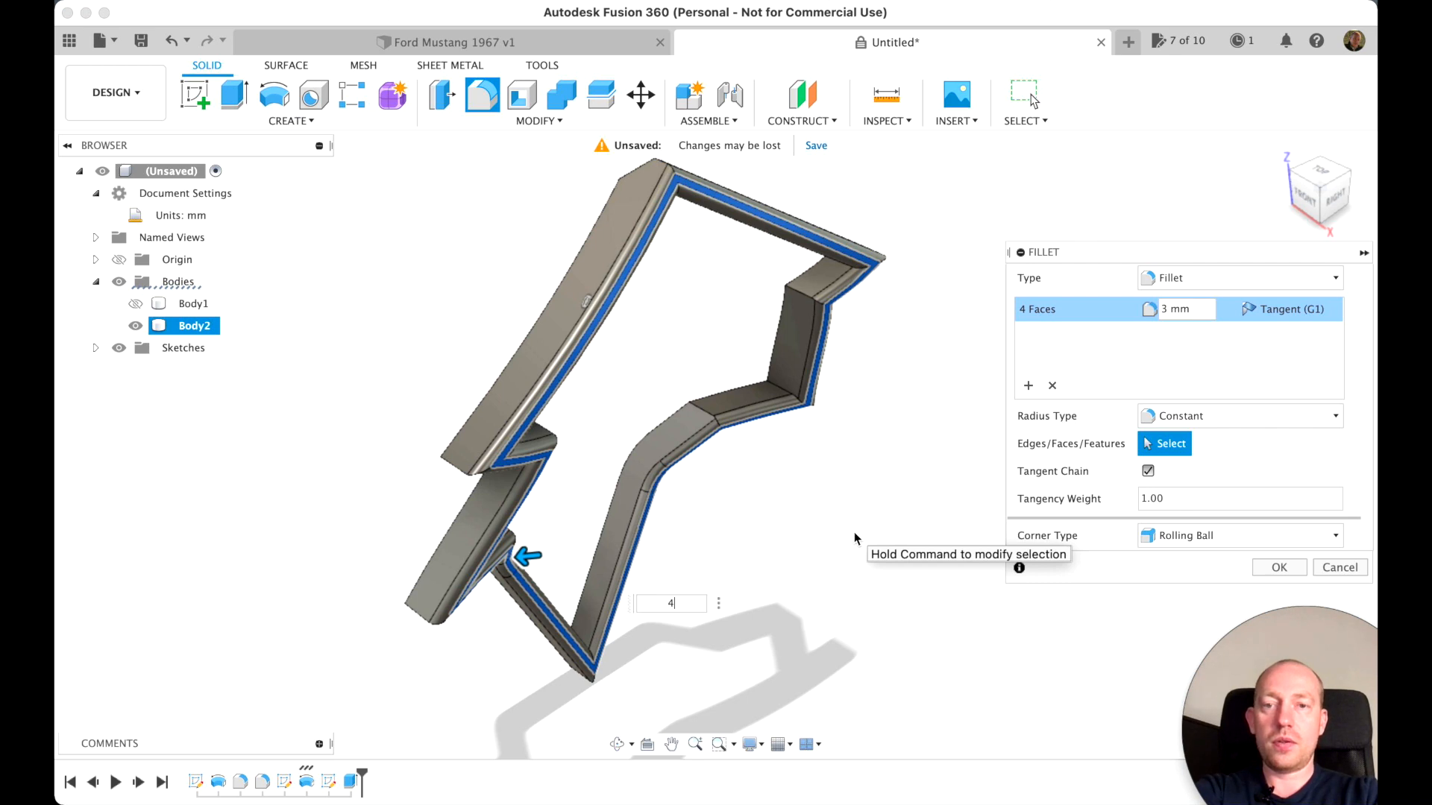
key("BackSpace")
type("5")
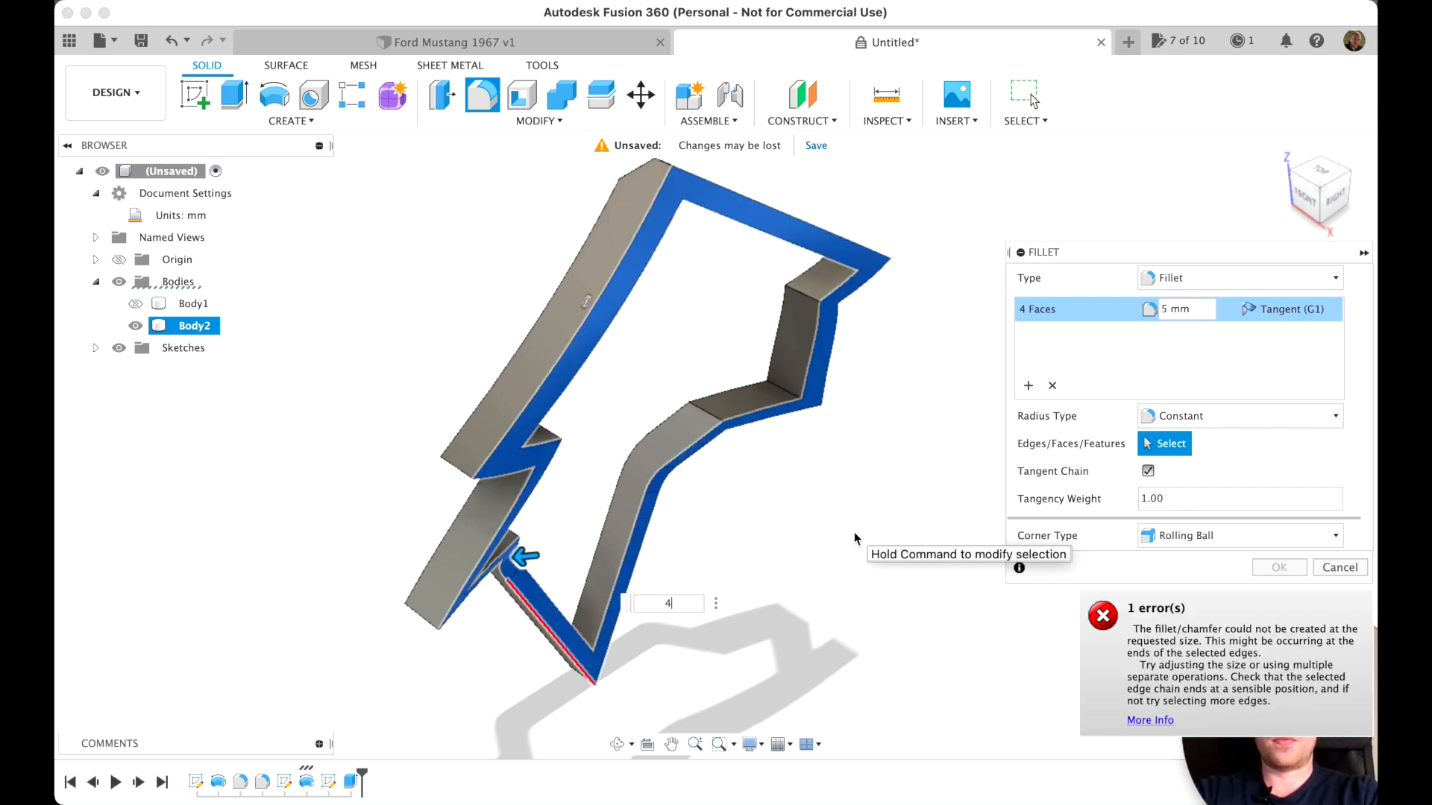
key("Return")
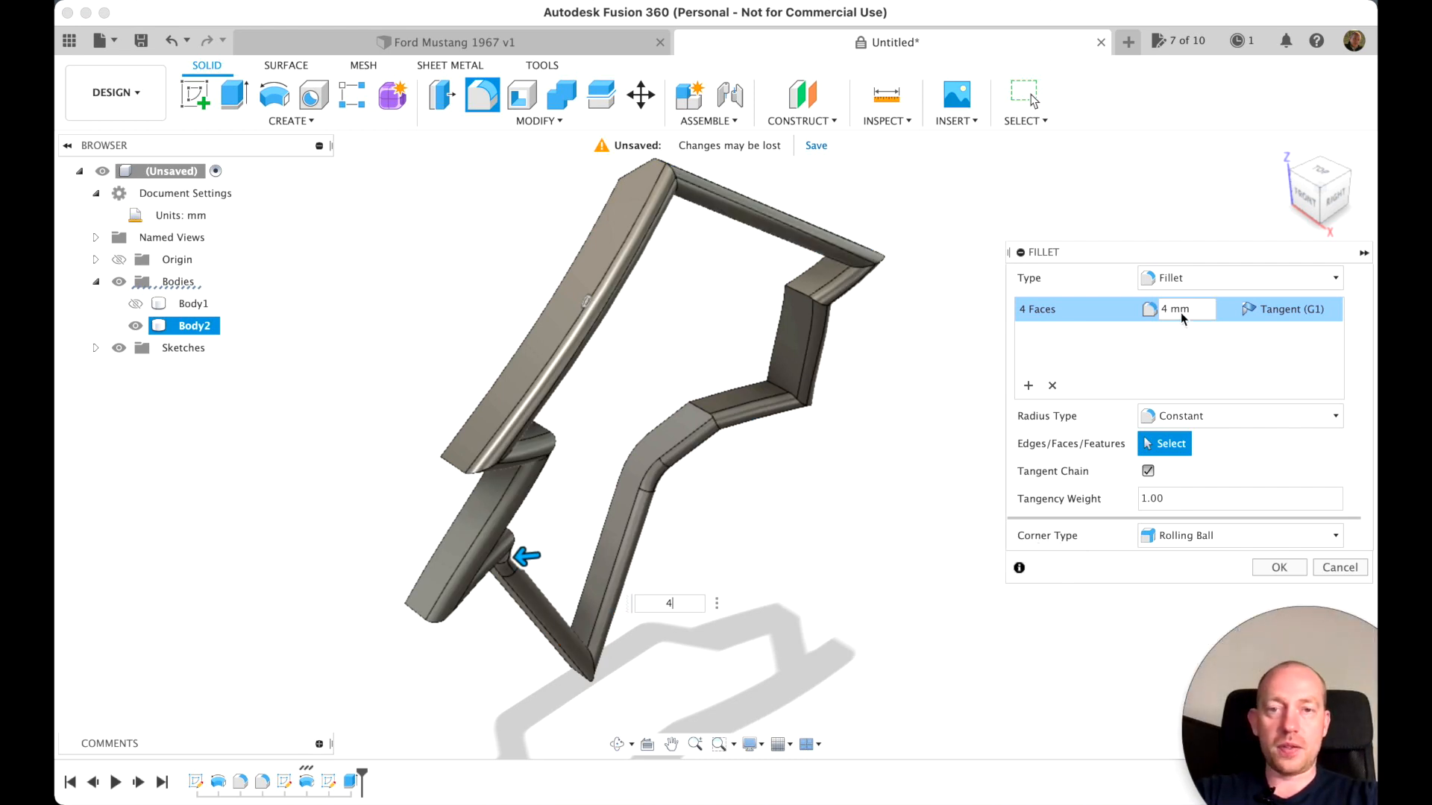
left_click(1292, 179)
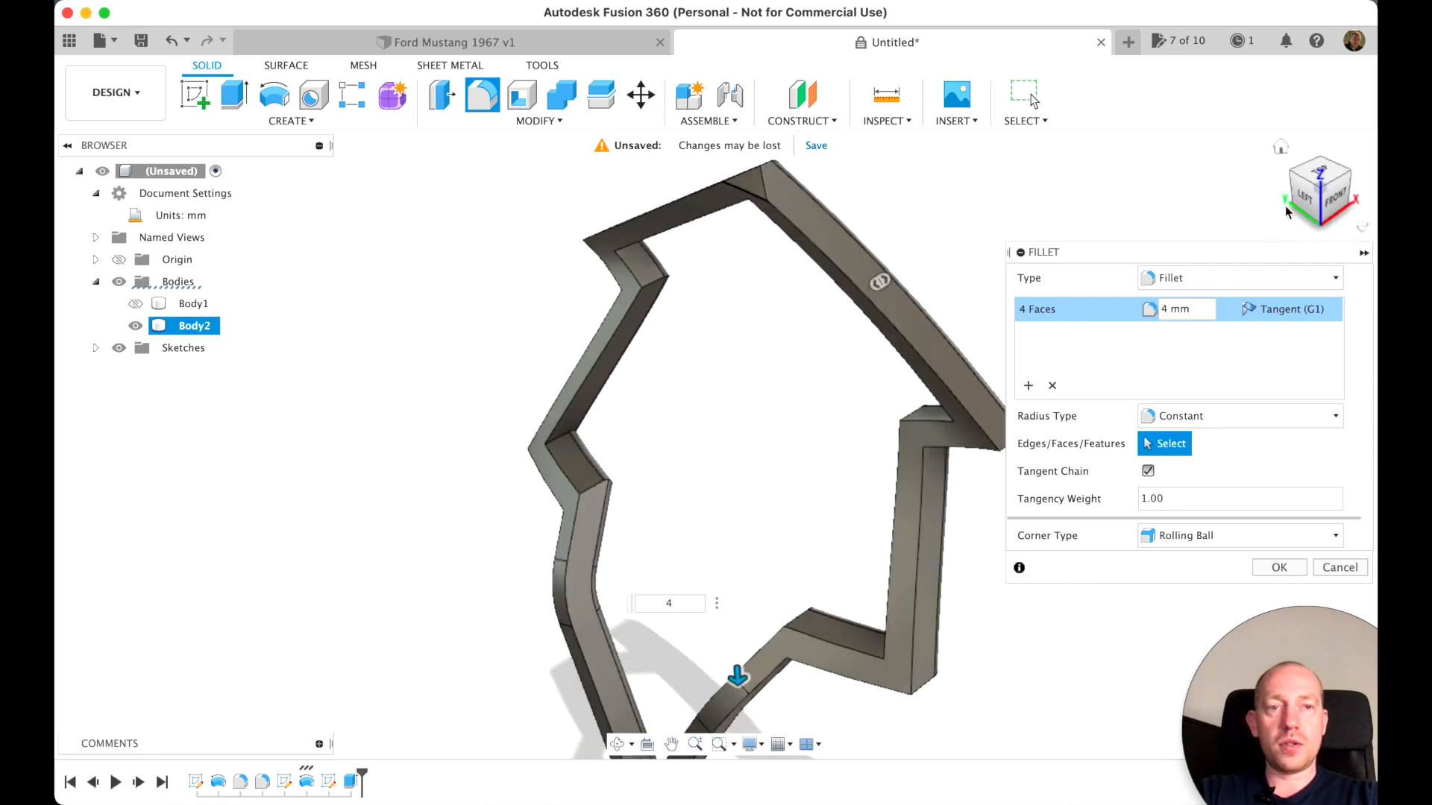
mouse_move(1340, 204)
left_mouse_down()
mouse_move(1126, 212)
mouse_move(1063, 235)
mouse_move(1040, 261)
left_mouse_up()
left_click(1277, 570)
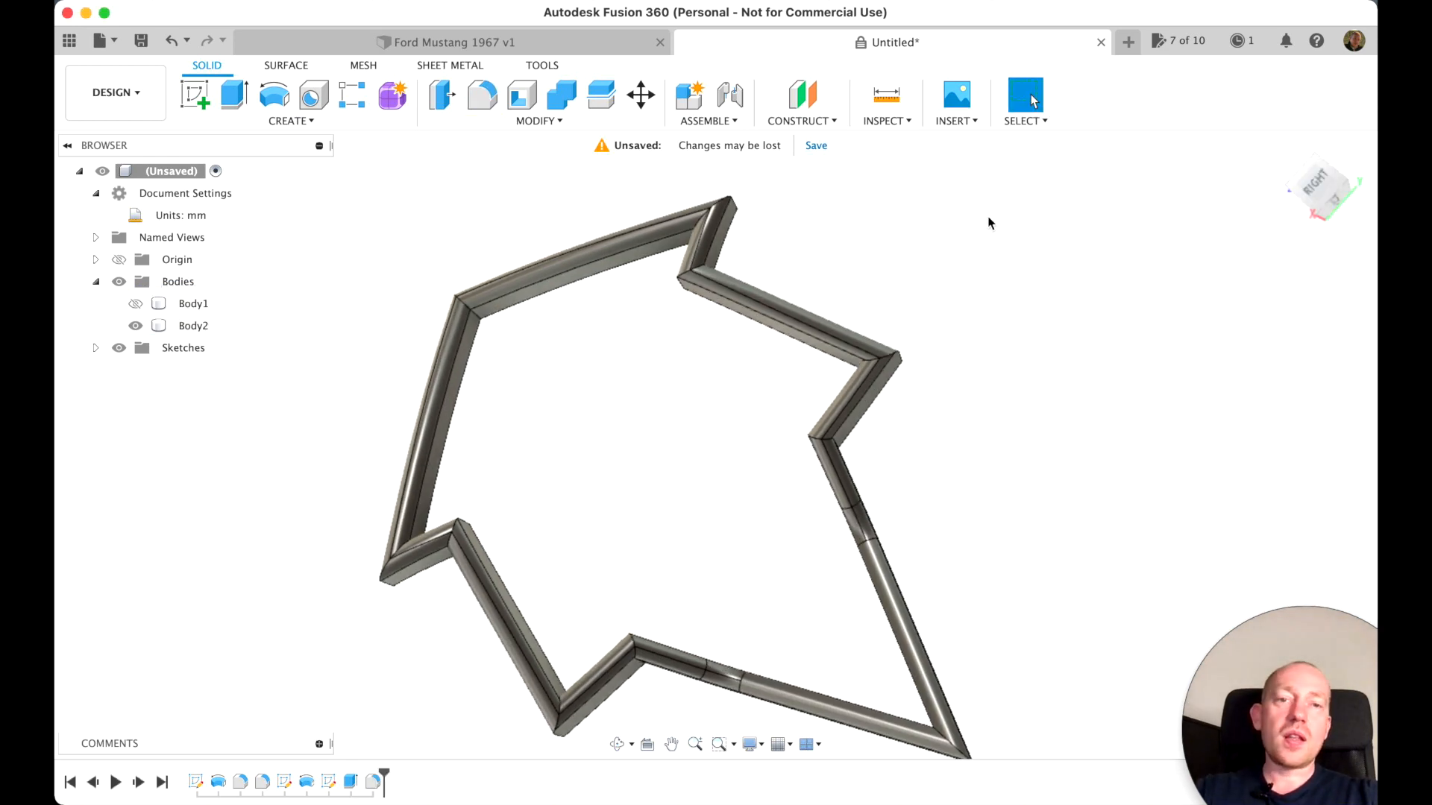
Show Body1, the outer rim barrel, around the filleted spoke body
left_click(1301, 190)
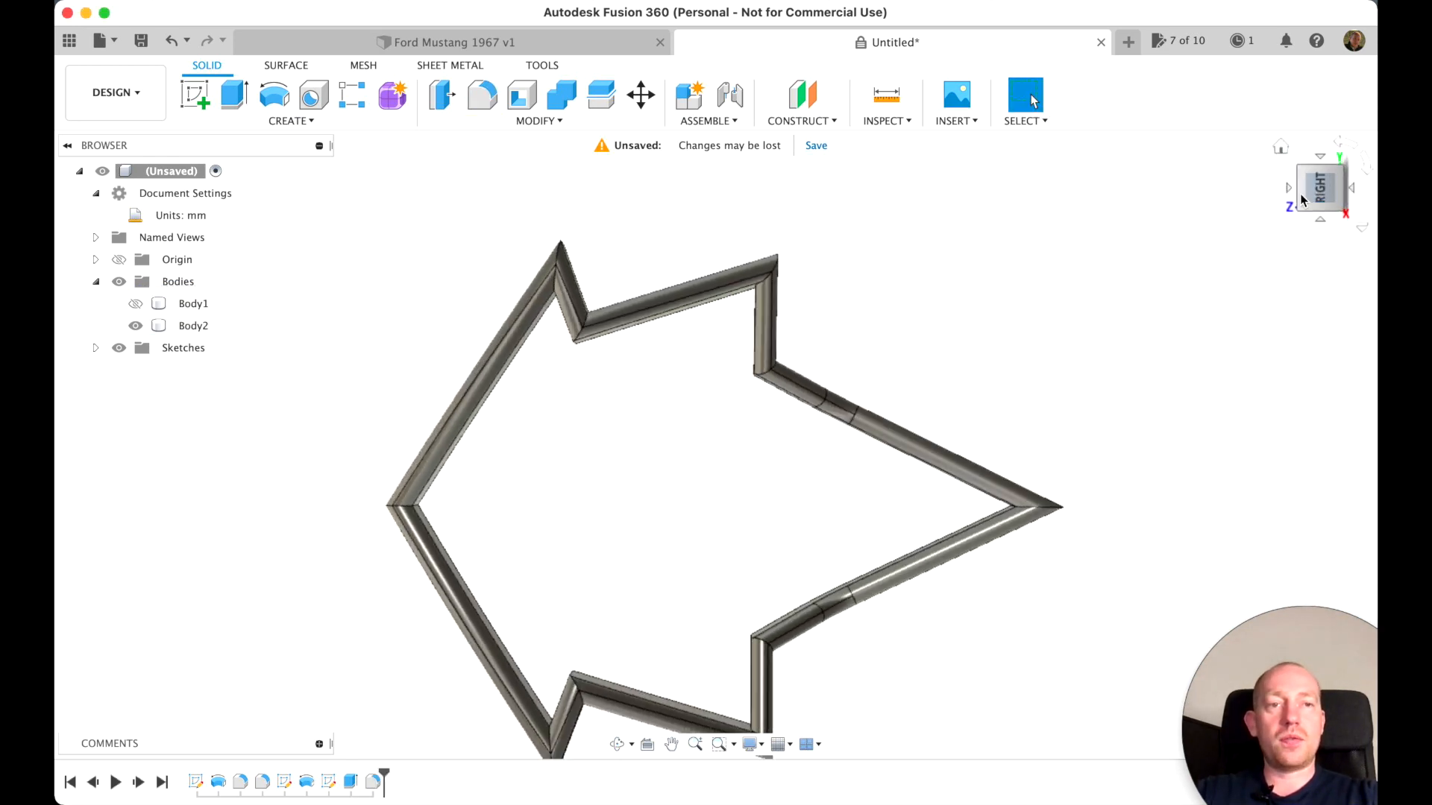
left_click(1281, 149)
left_click_drag(1336, 197, 1242, 186)
left_click(1281, 148)
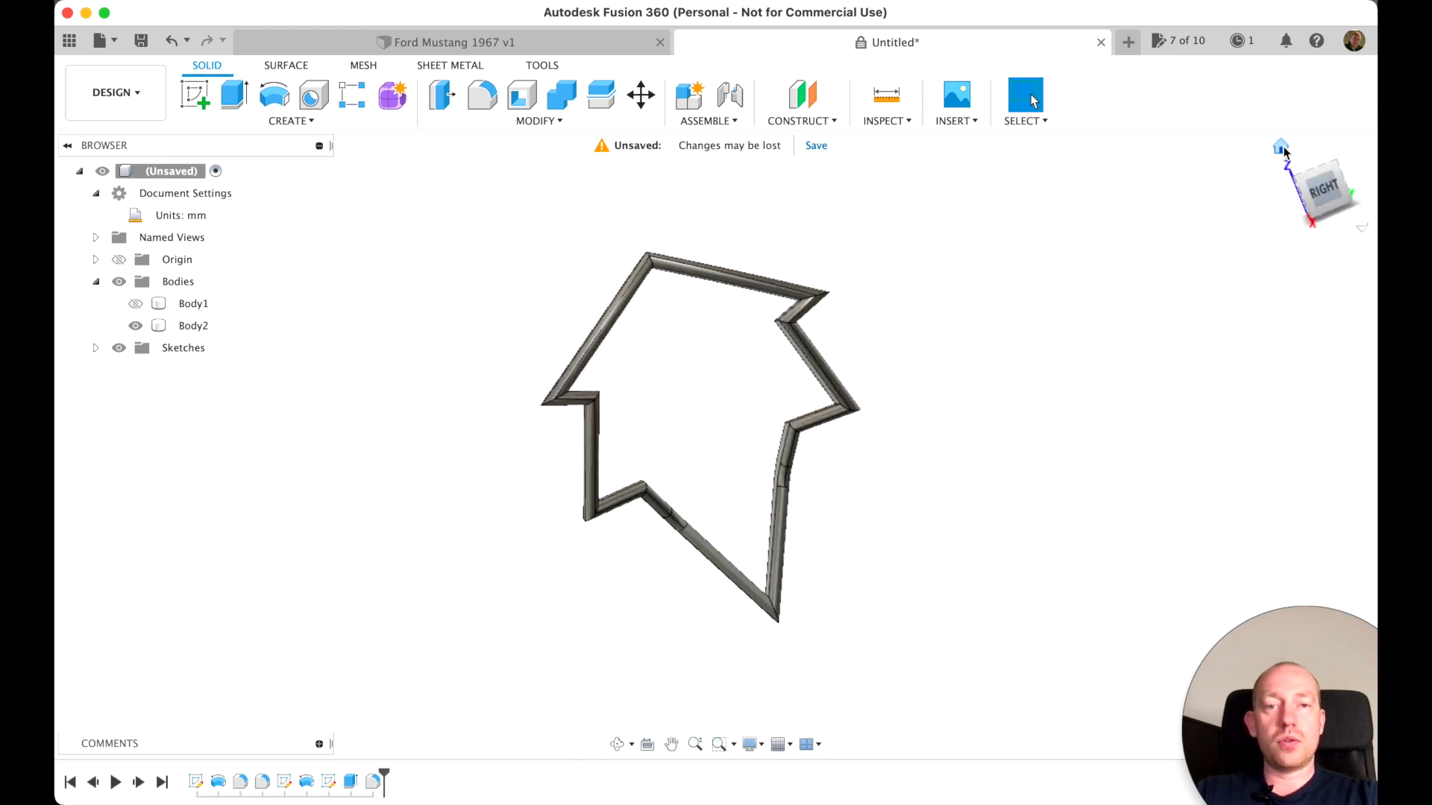
left_click(149, 310)
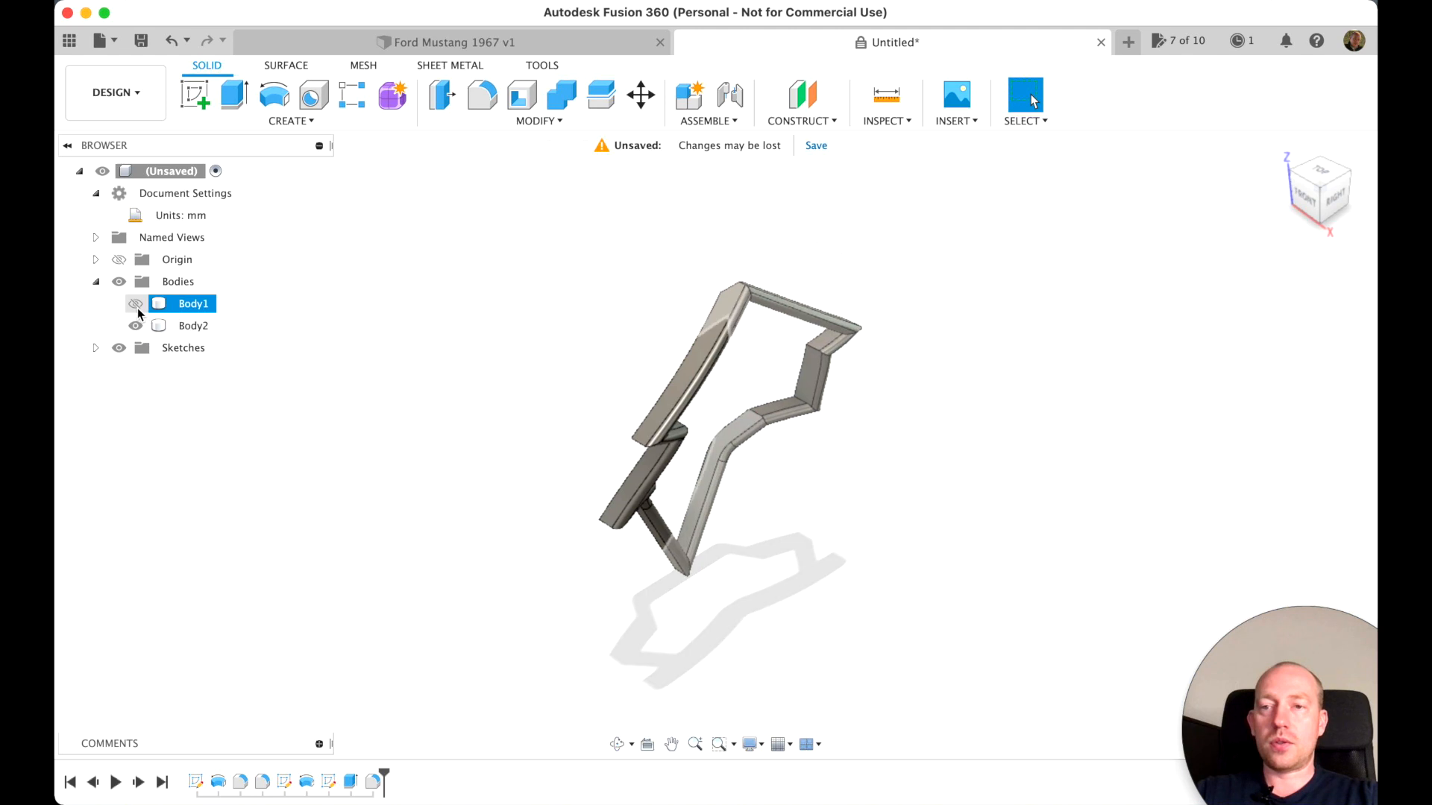
left_click(137, 306)
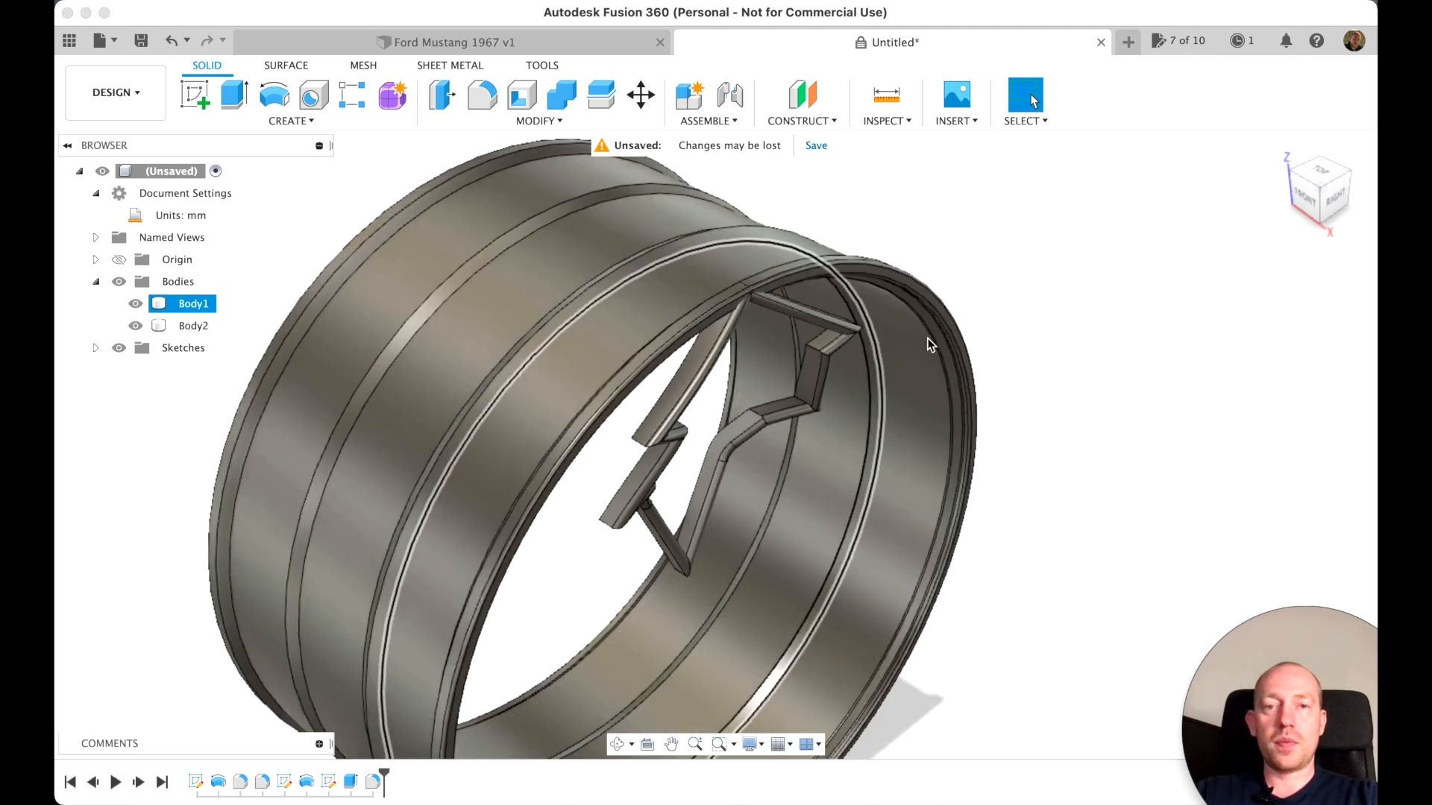
Set up a full circular pattern of the spoke body, Body2, about the X axis
left_click(289, 120)
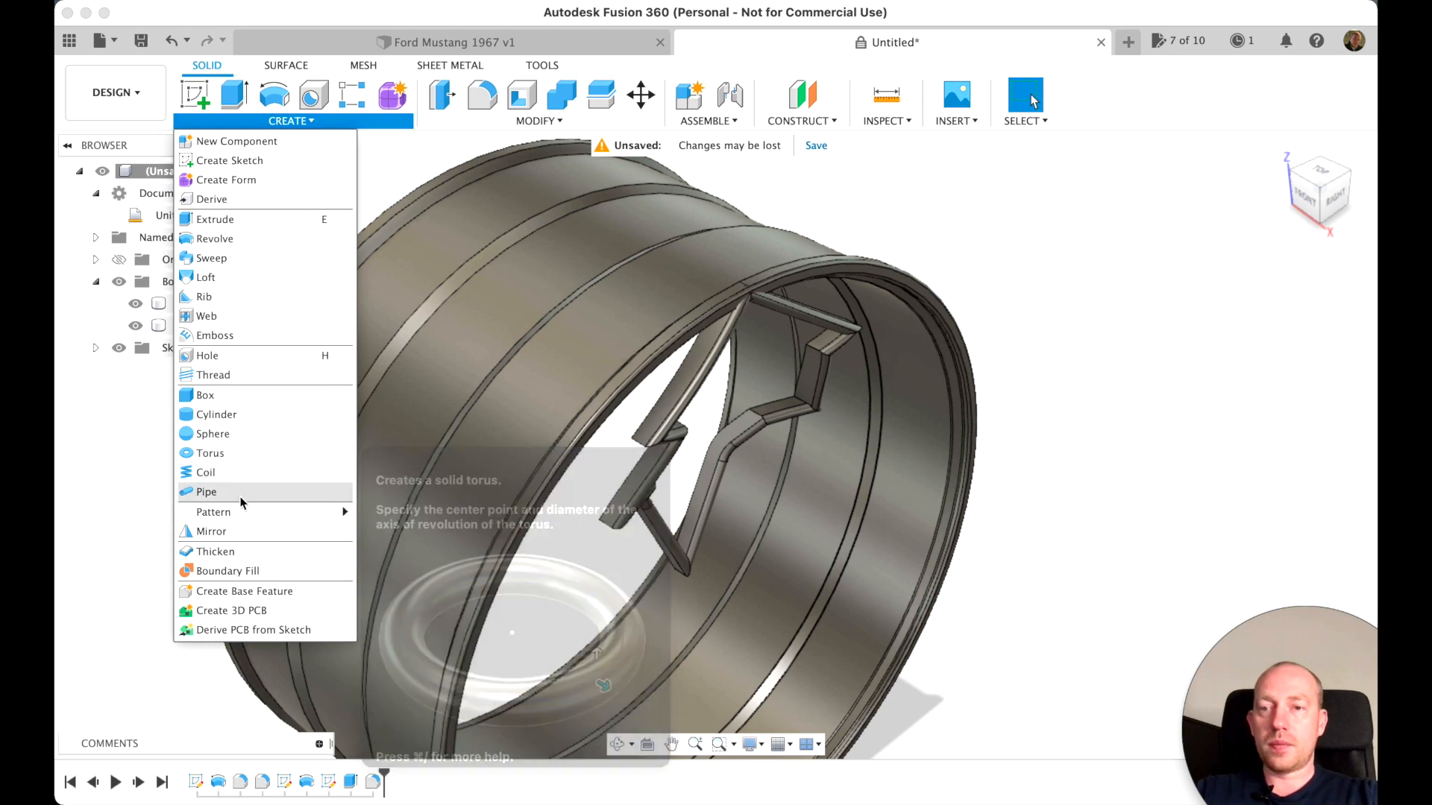
mouse_move(251, 519)
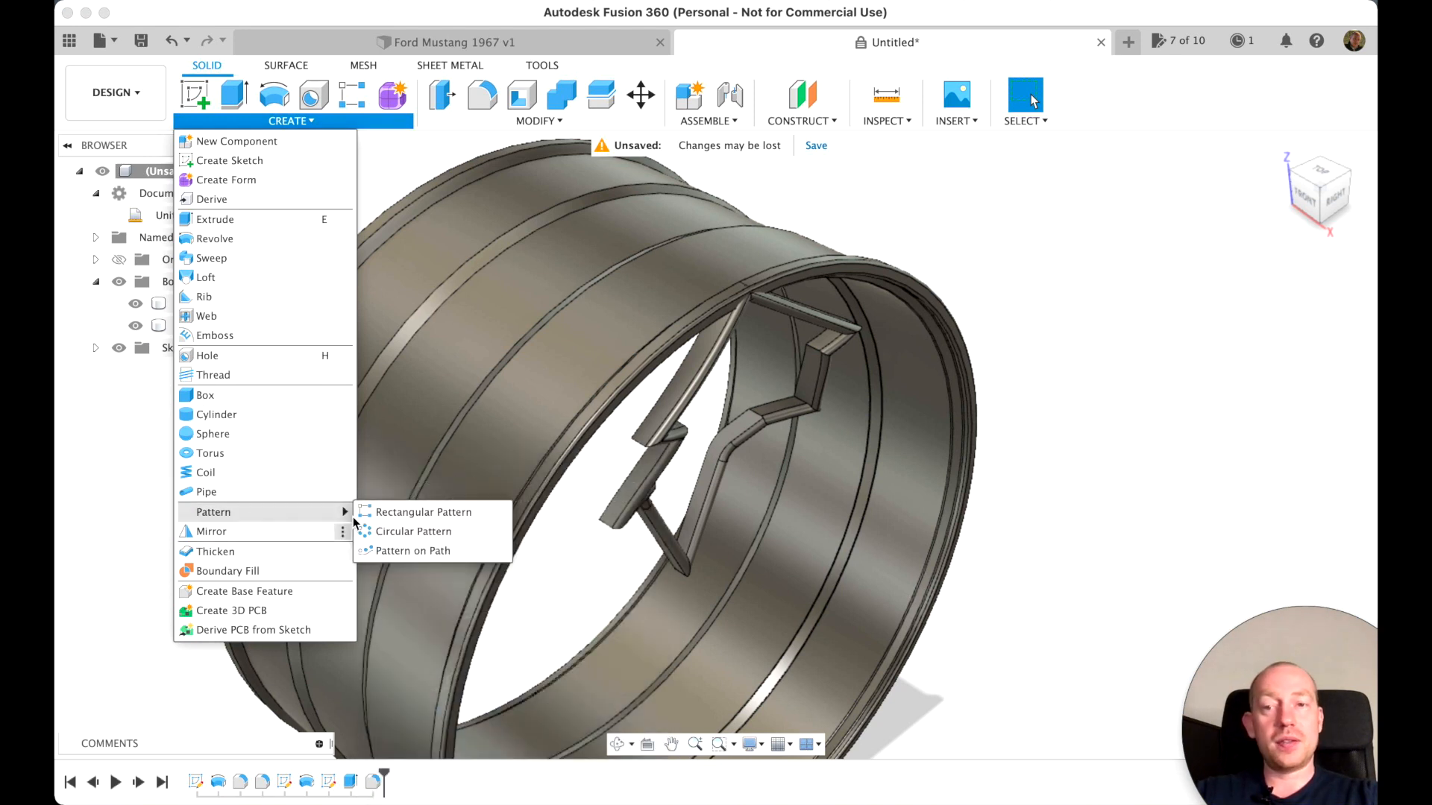
left_click(416, 531)
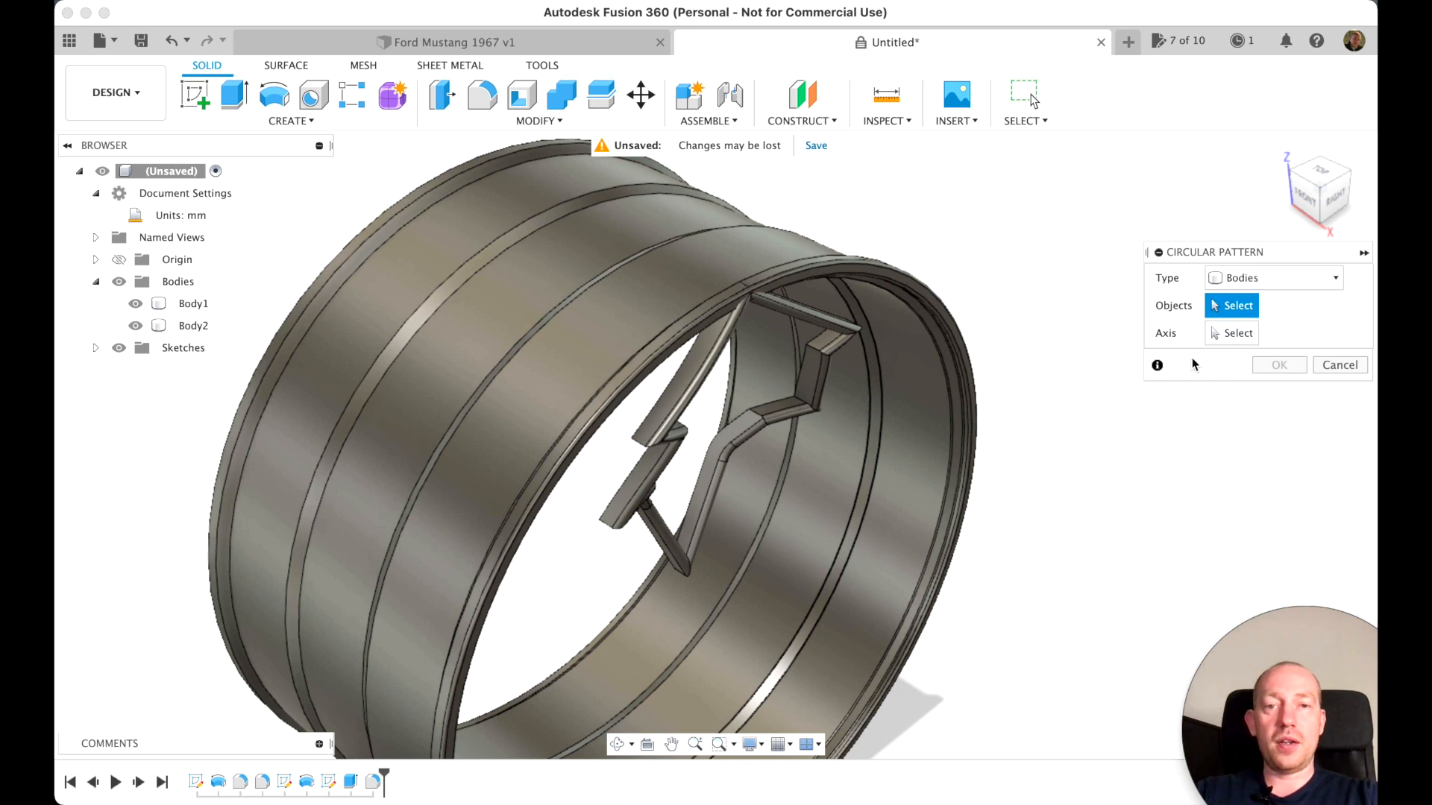
left_click(763, 425)
left_click(1226, 334)
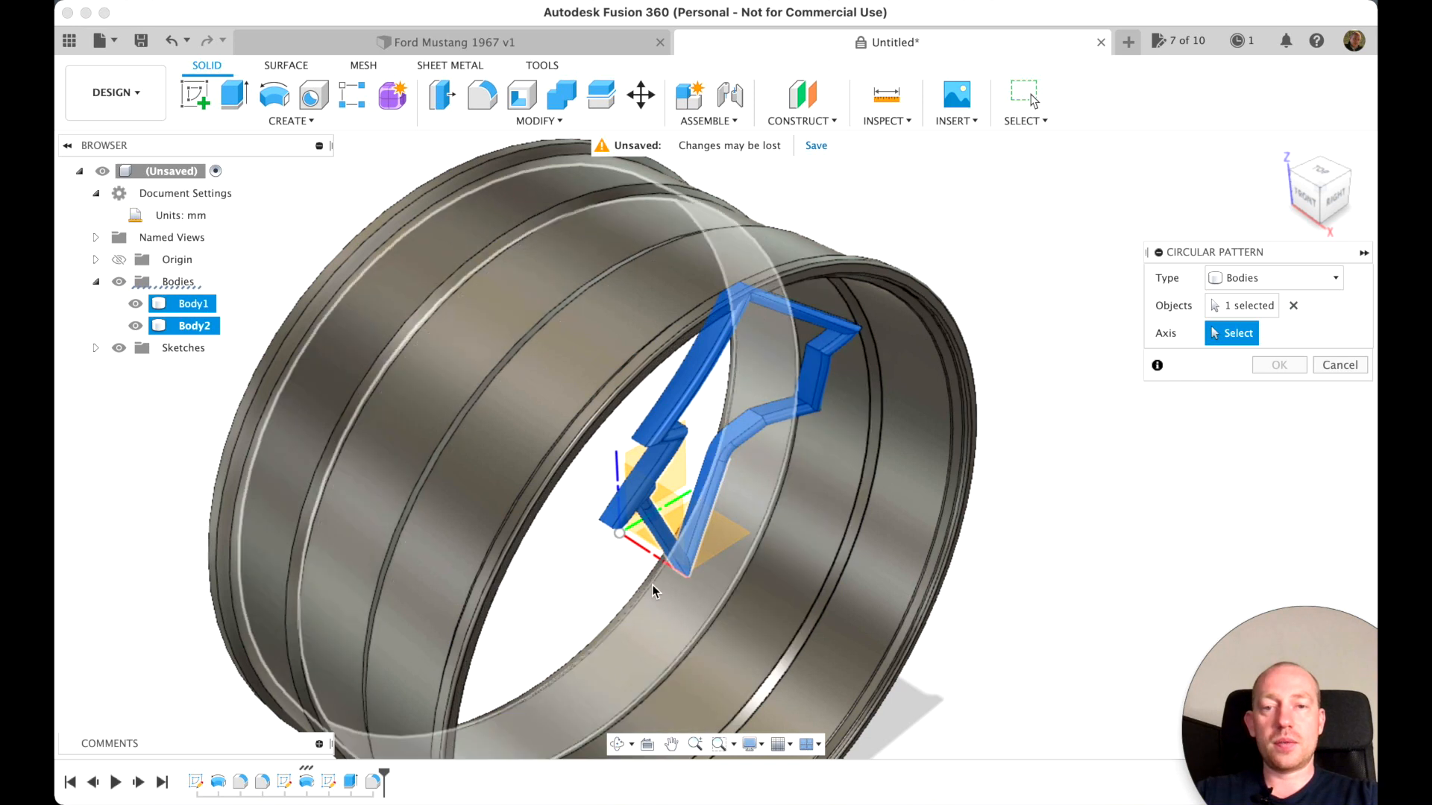
left_click(646, 551)
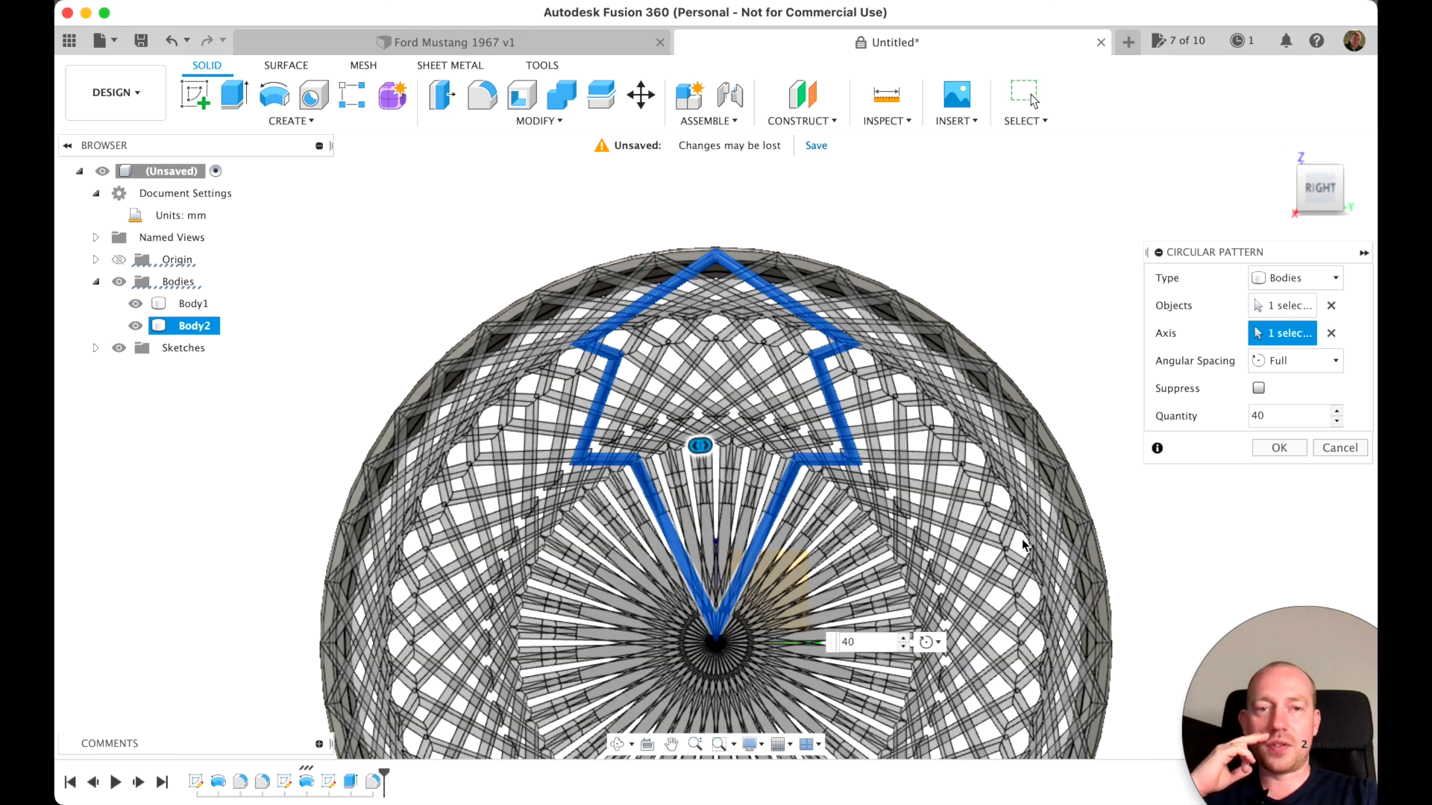
Try circular pattern quantities of 5 and 18 and examine the spoke layout in the preview
double_click(1268, 415)
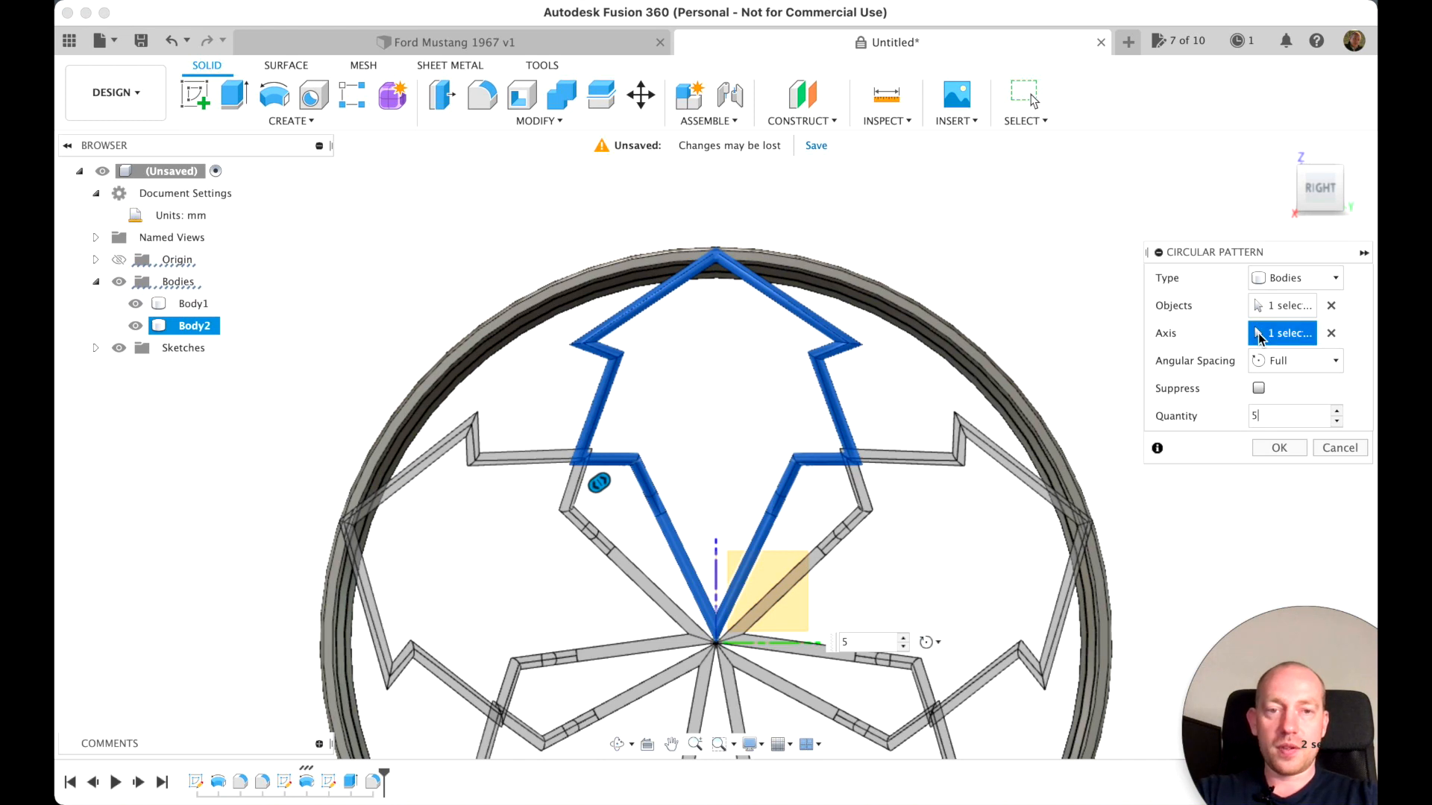
scroll(1014, 373, "up", 2)
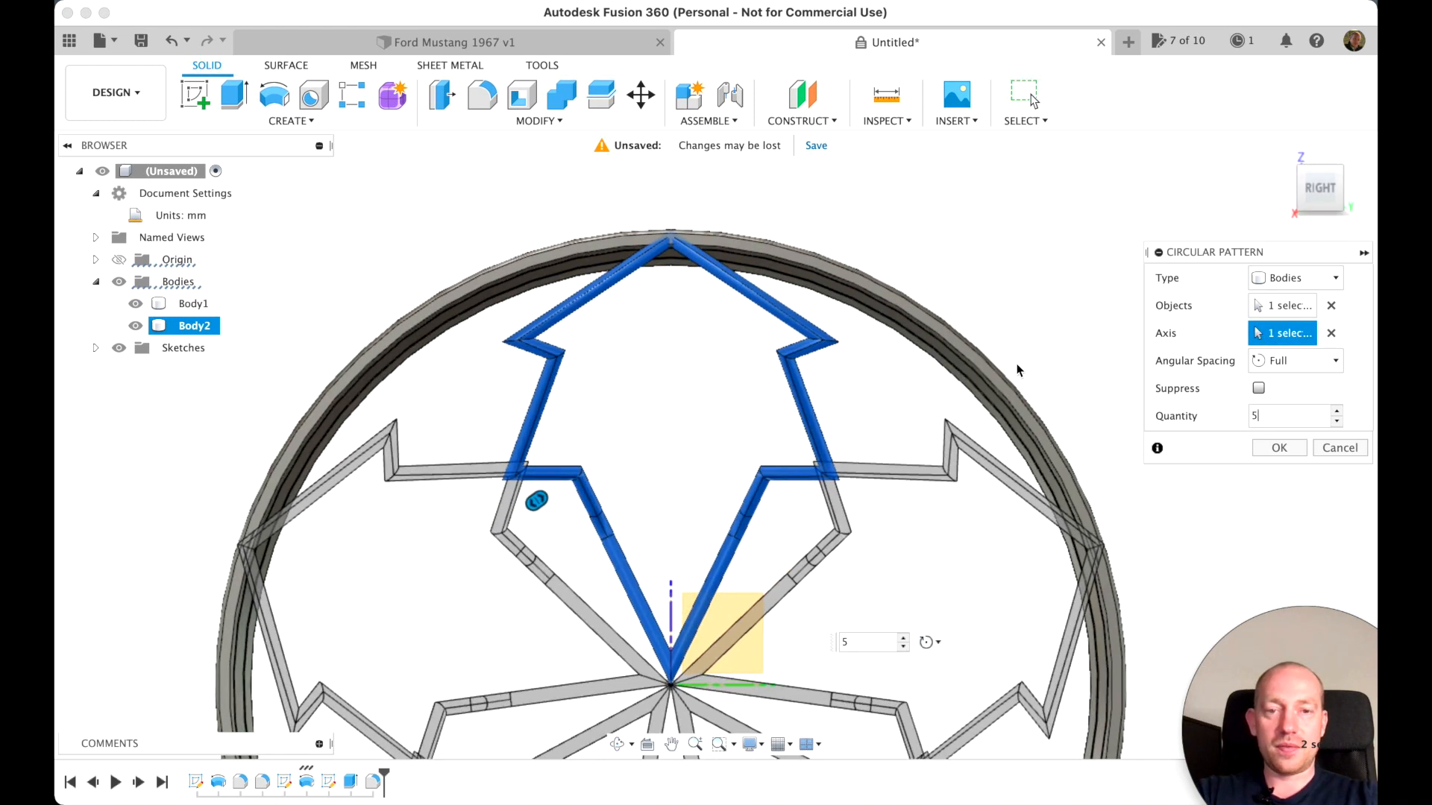
scroll(1018, 372, "down", 3)
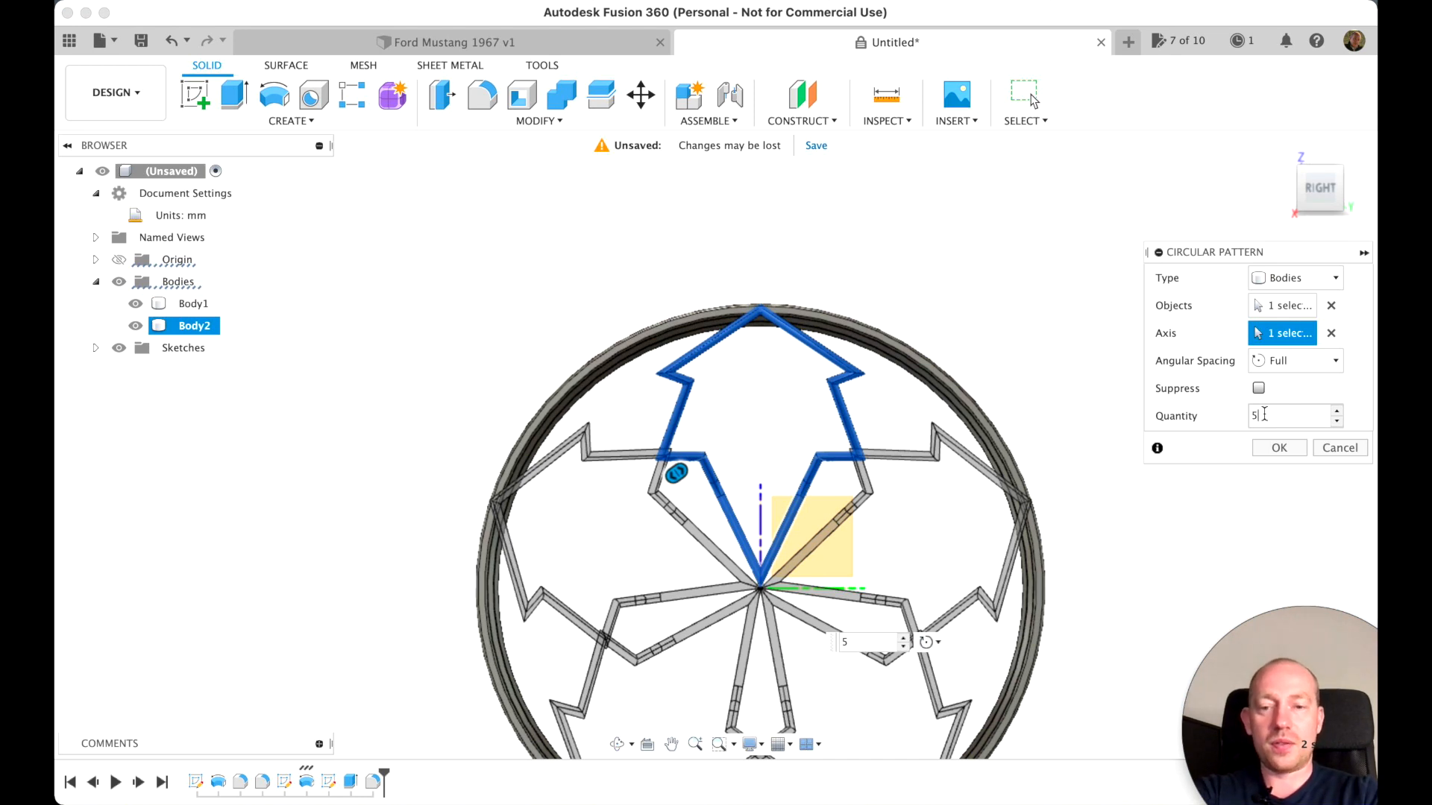
type("18")
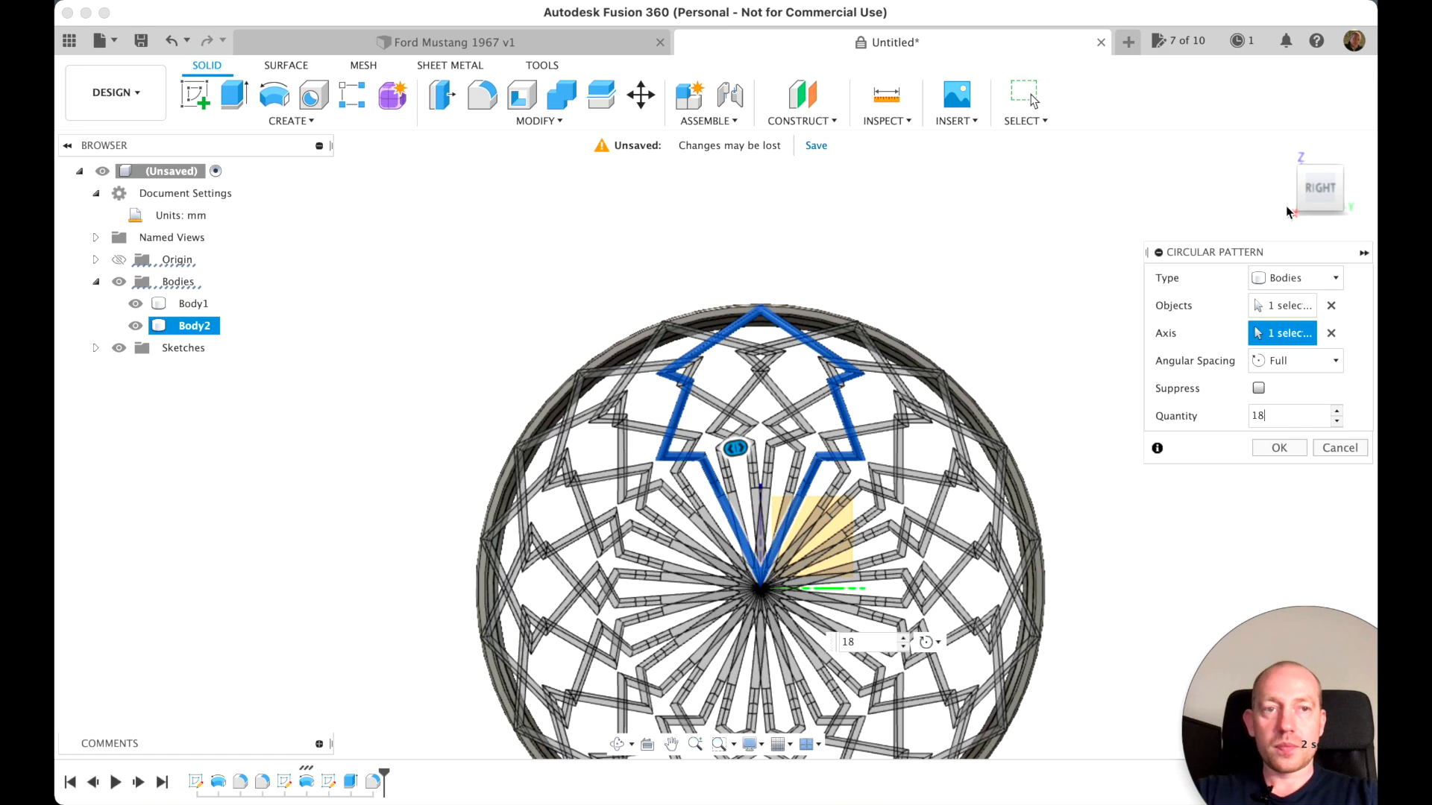
middle_click_drag(716, 445, 746, 449, "shift")
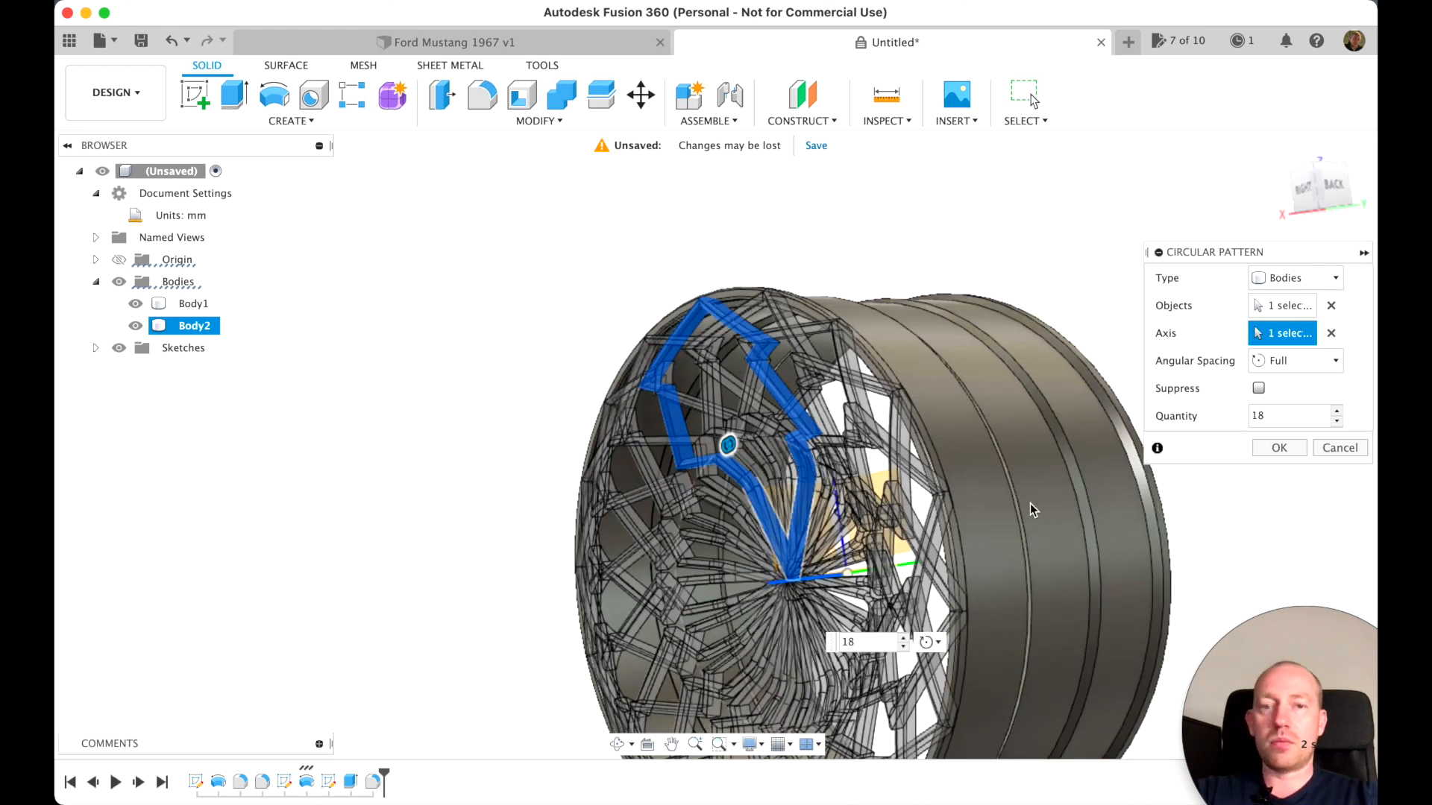
Try a circular pattern quantity of 36 and examine the spoke layout from the right side
double_click(1256, 413)
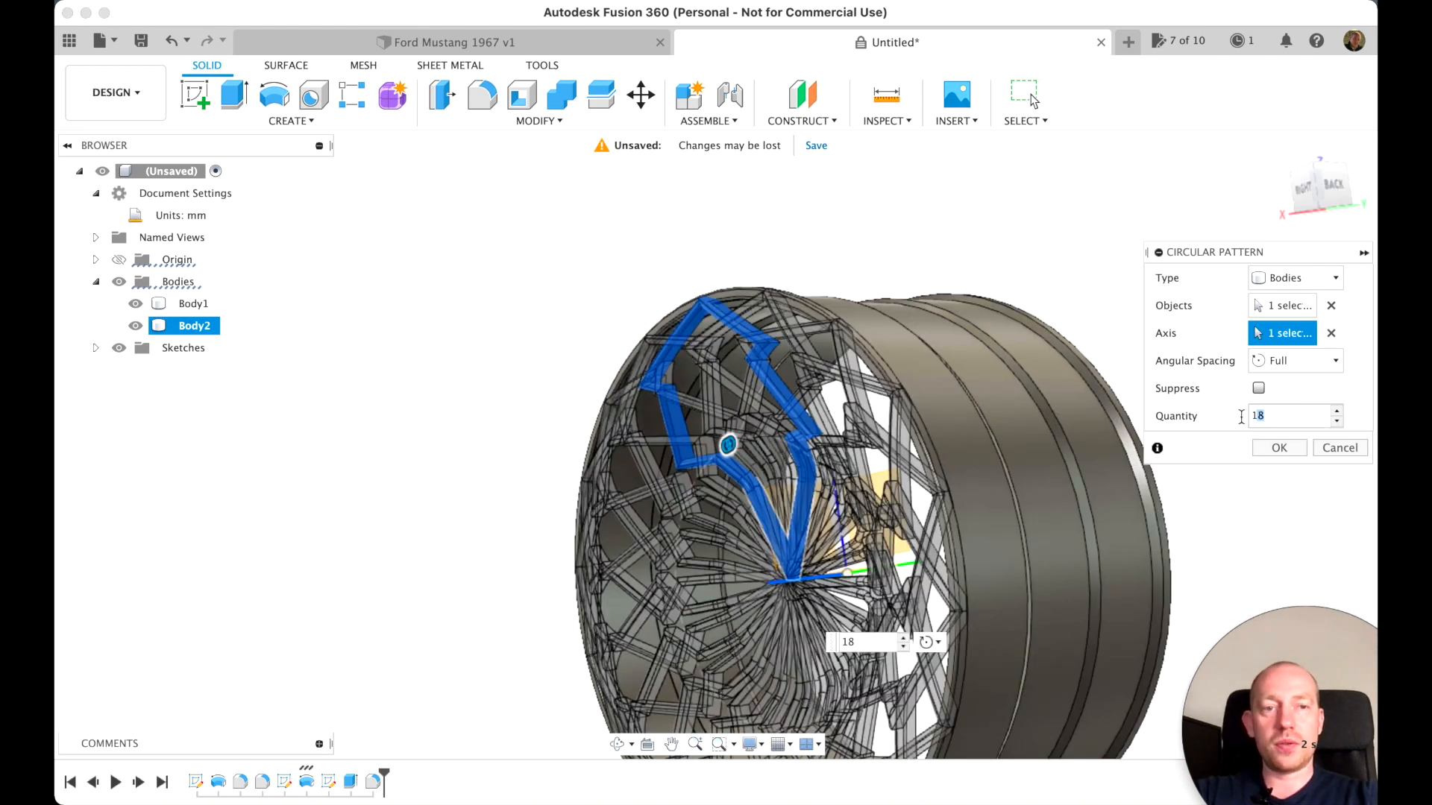
type("36")
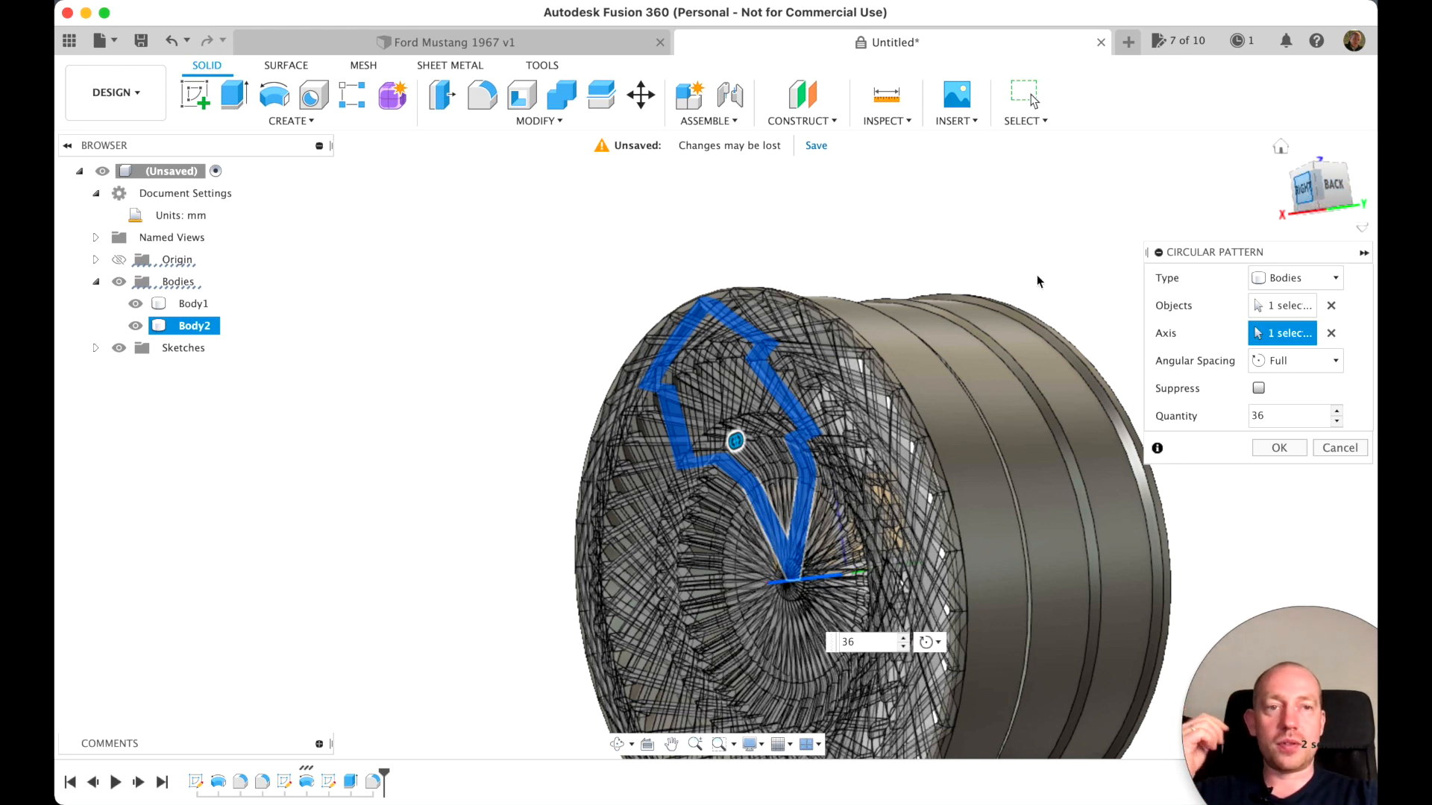
left_click(1302, 191)
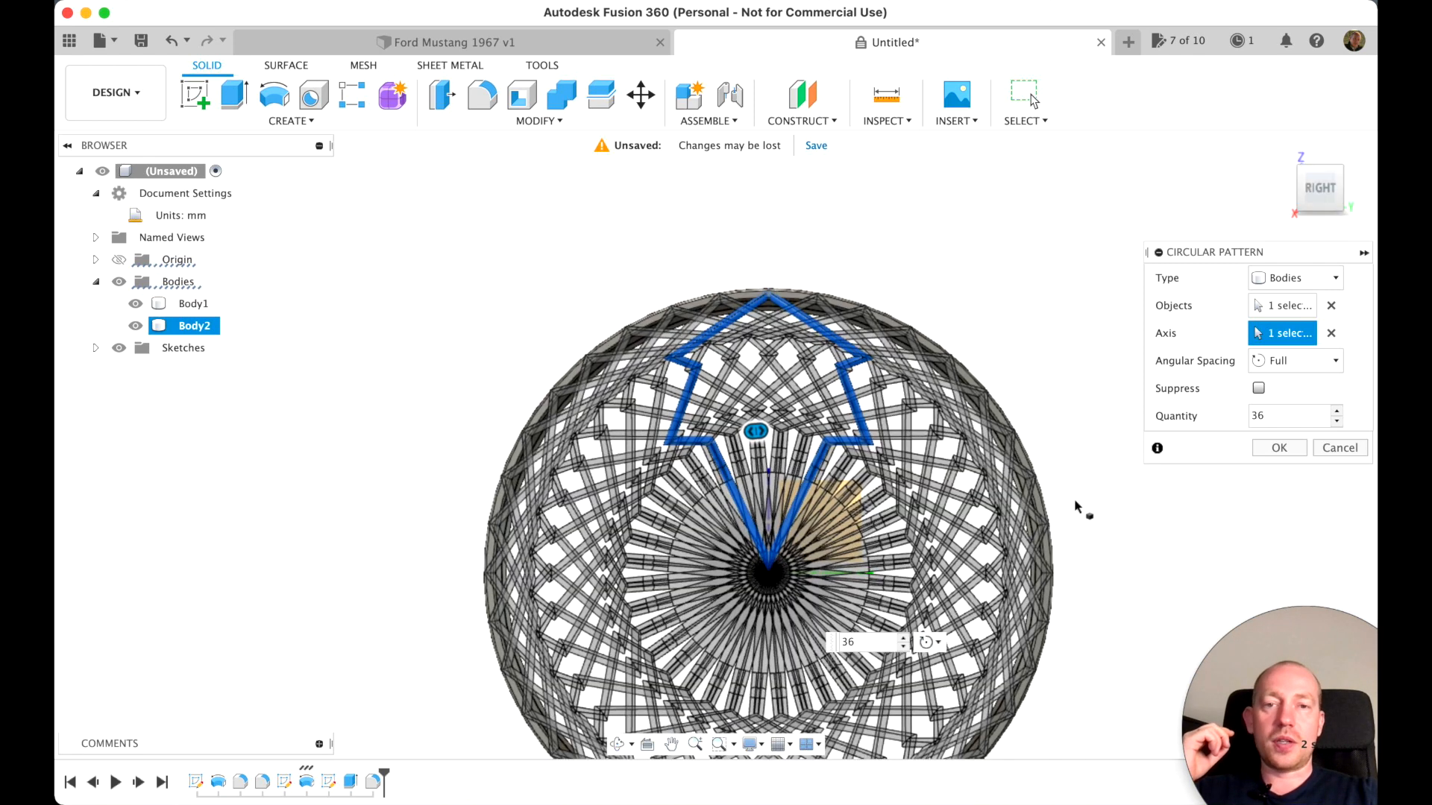
Set the circular pattern quantity to 30 and create the full pattern of the spoke body
double_click(1269, 416)
type("28")
key("BackSpace")
type("30")
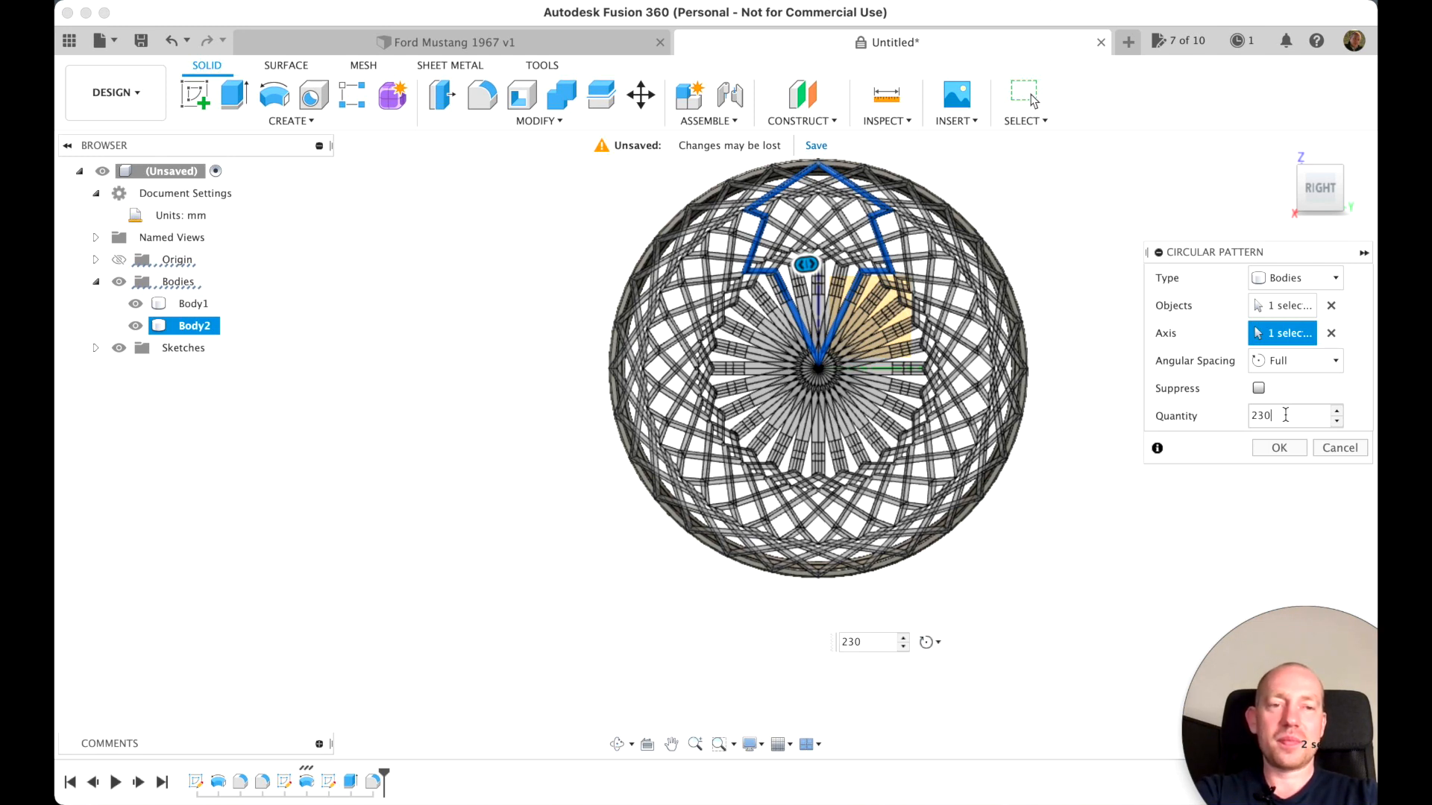
key("Return")
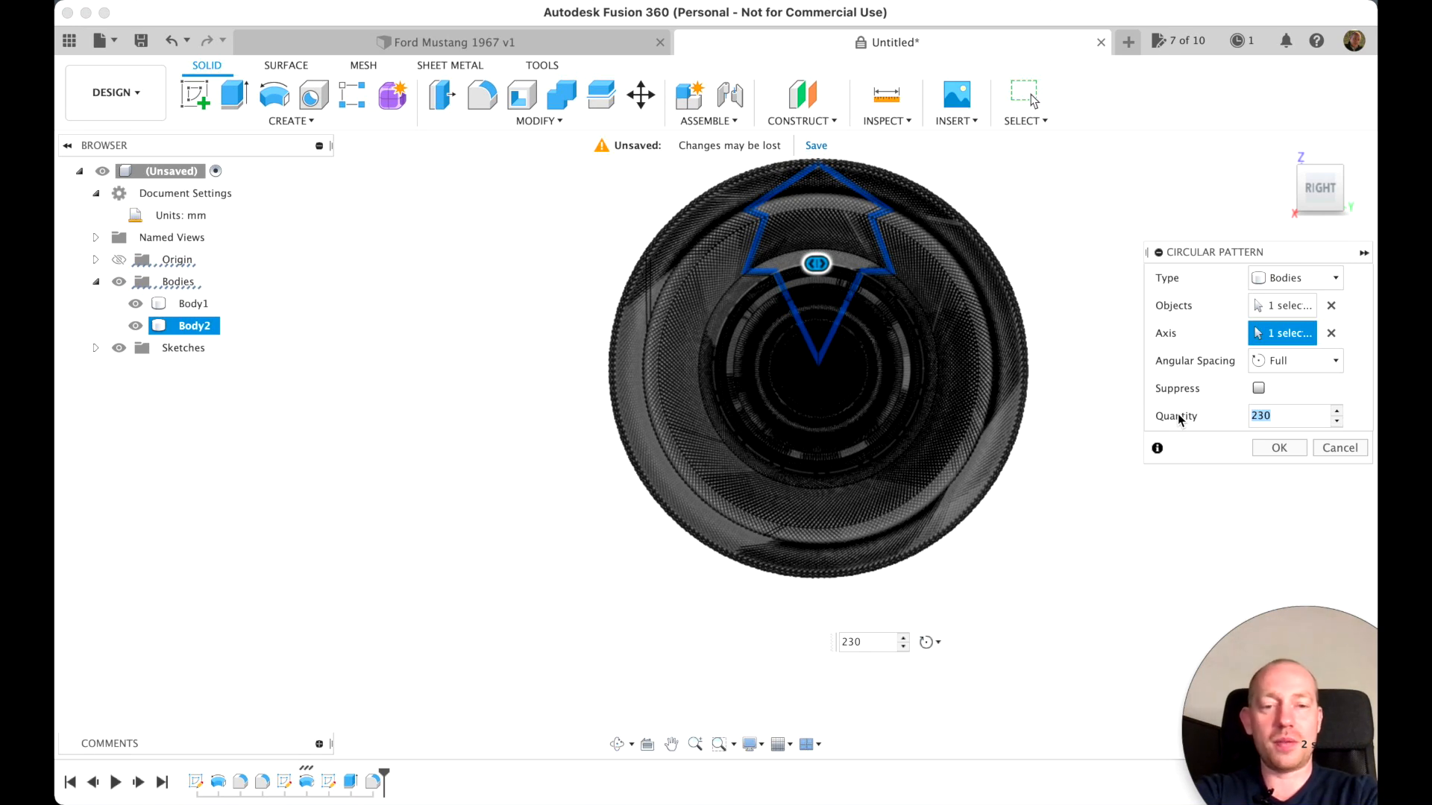
type("30")
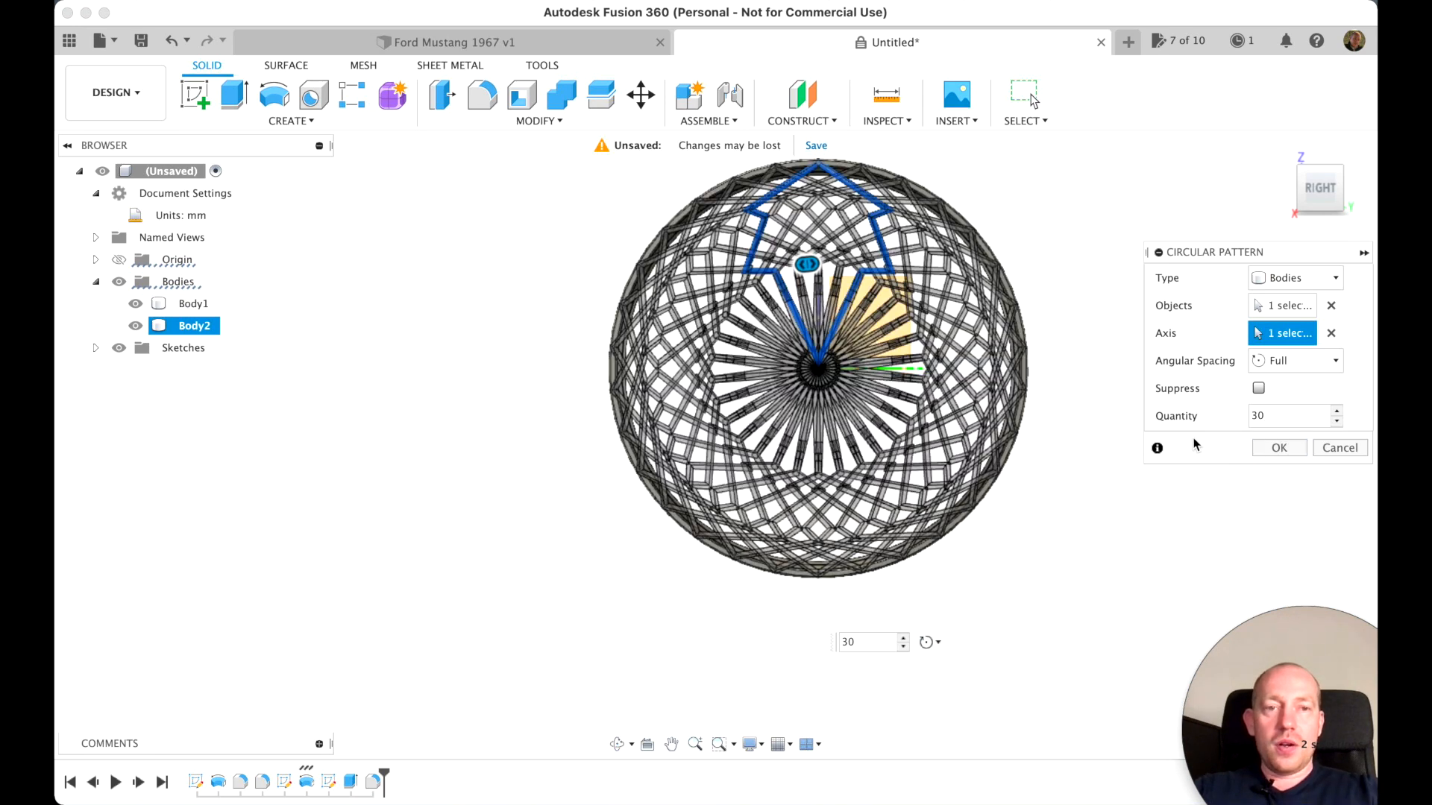
left_click(1282, 450)
left_click(1282, 450)
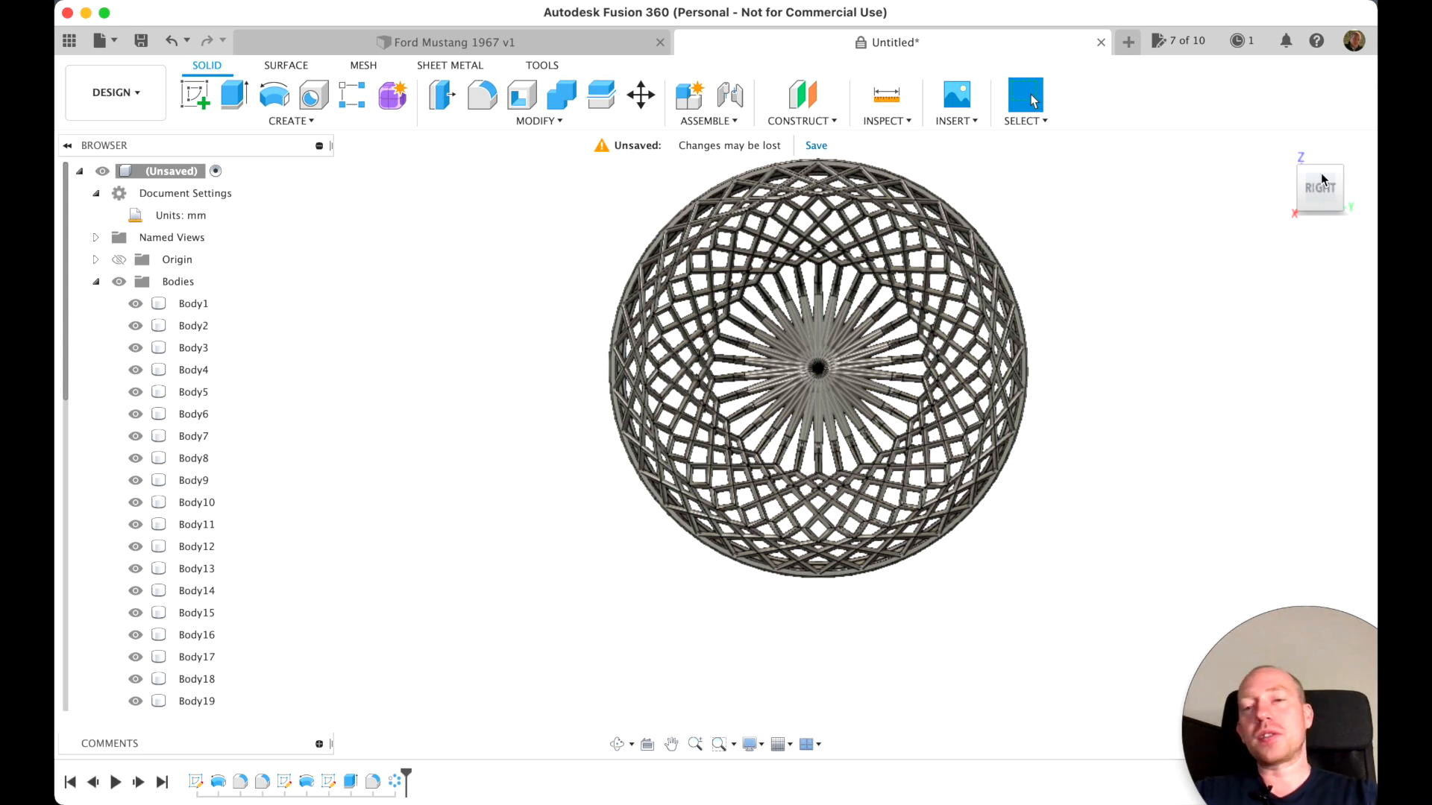
Join the spoke bodies Body2 through Body7 to the outer rim barrel, Body1, with Combine
scroll(1272, 175, "up", 5)
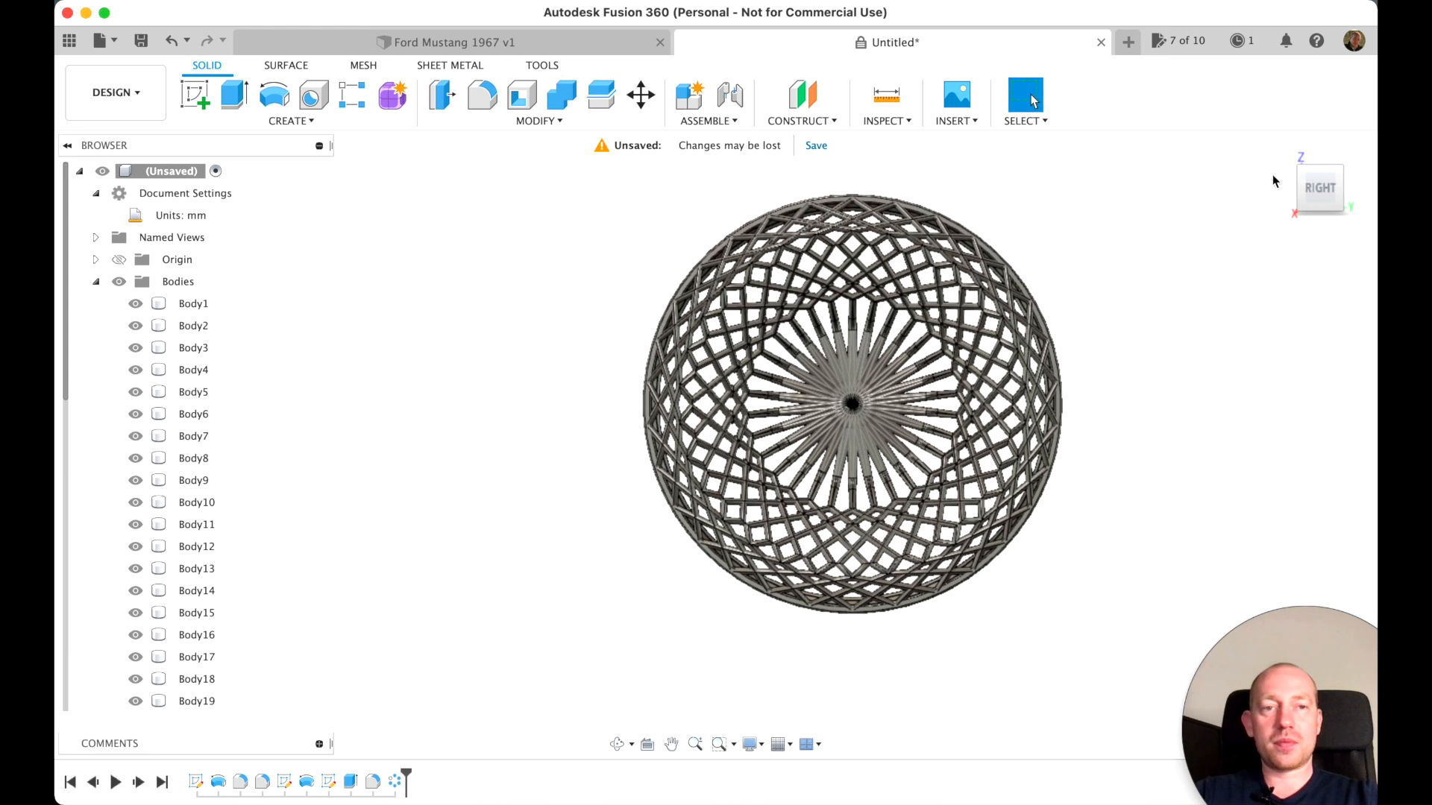
scroll(1272, 175, "right", 5)
left_click_drag(1337, 187, 1141, 170)
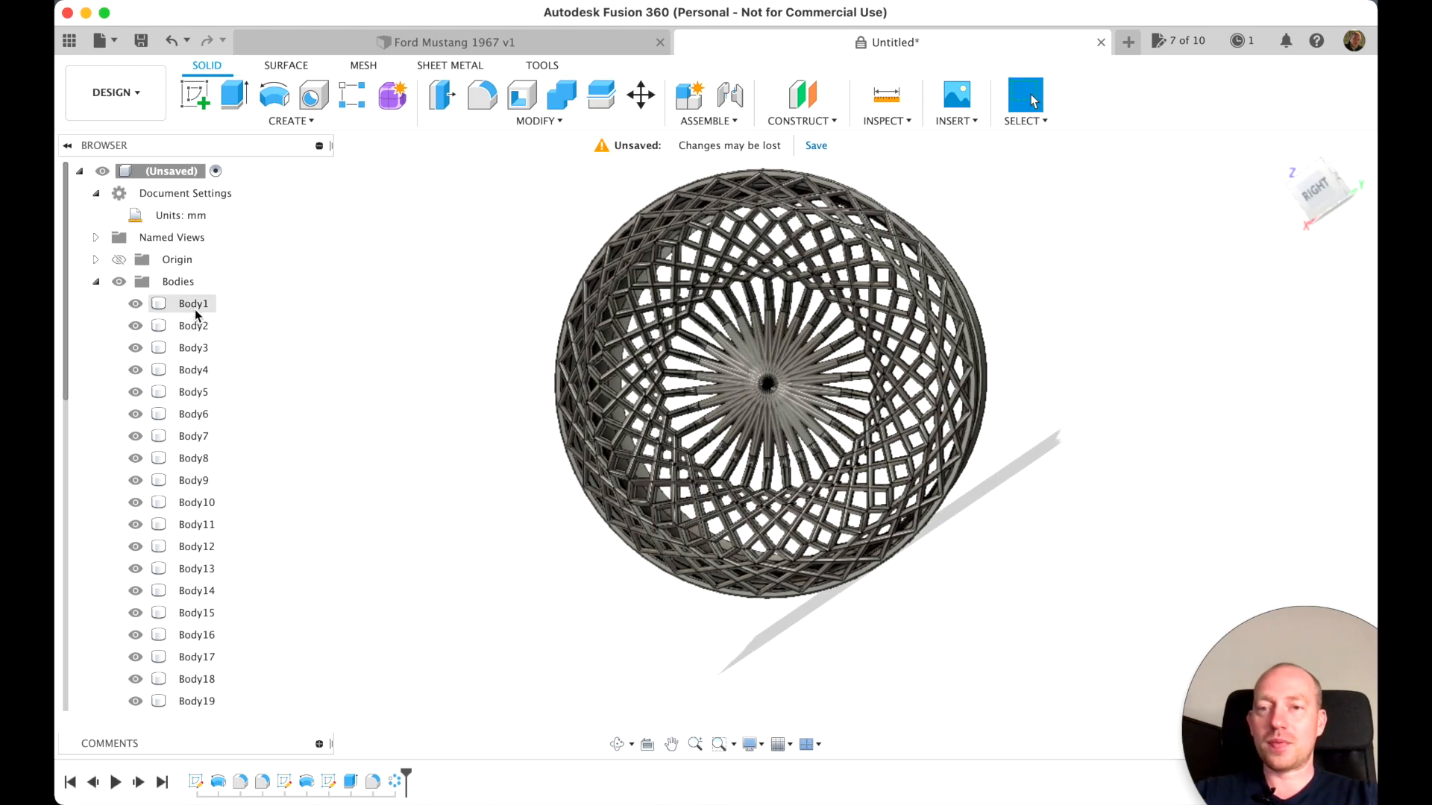
left_click(194, 306)
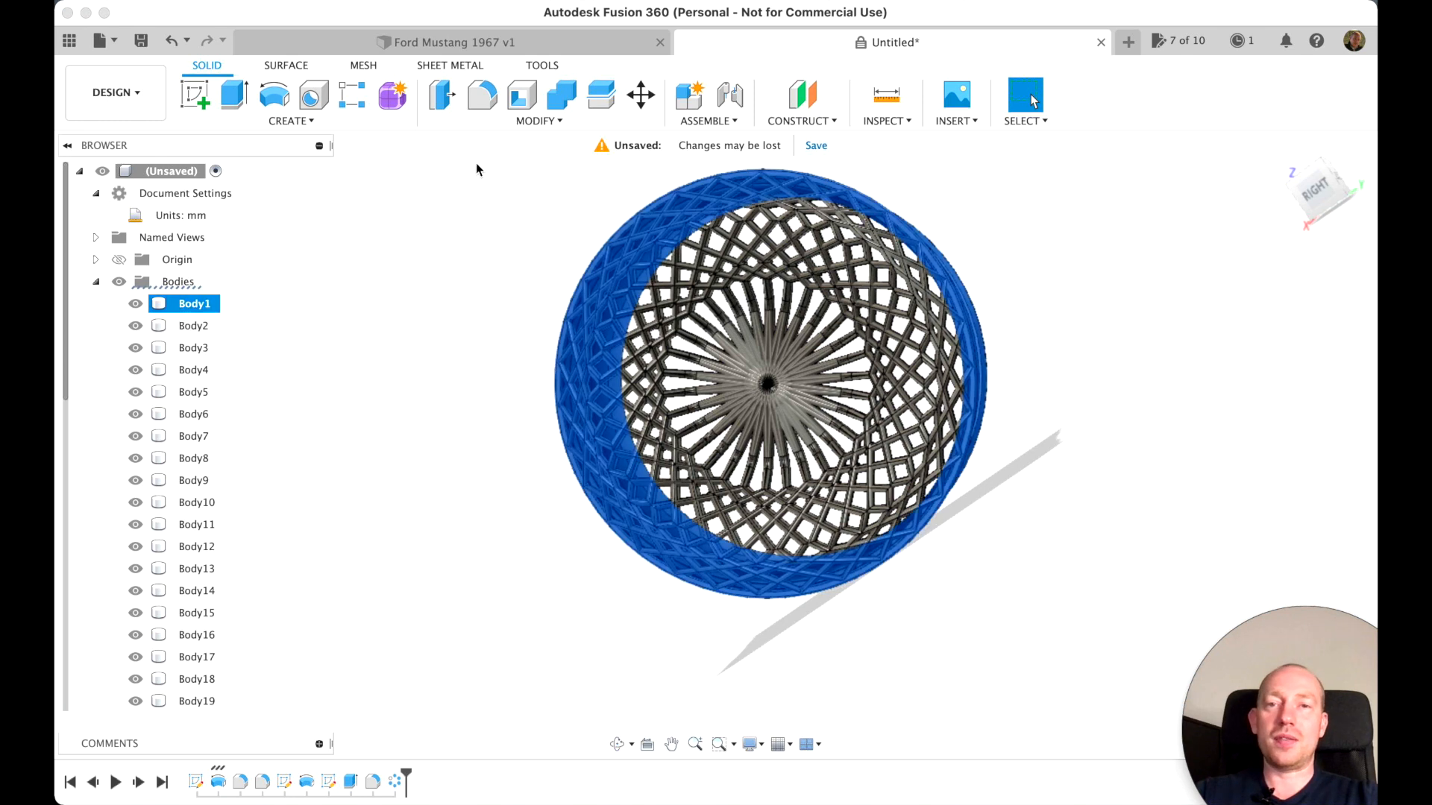
left_click(565, 97)
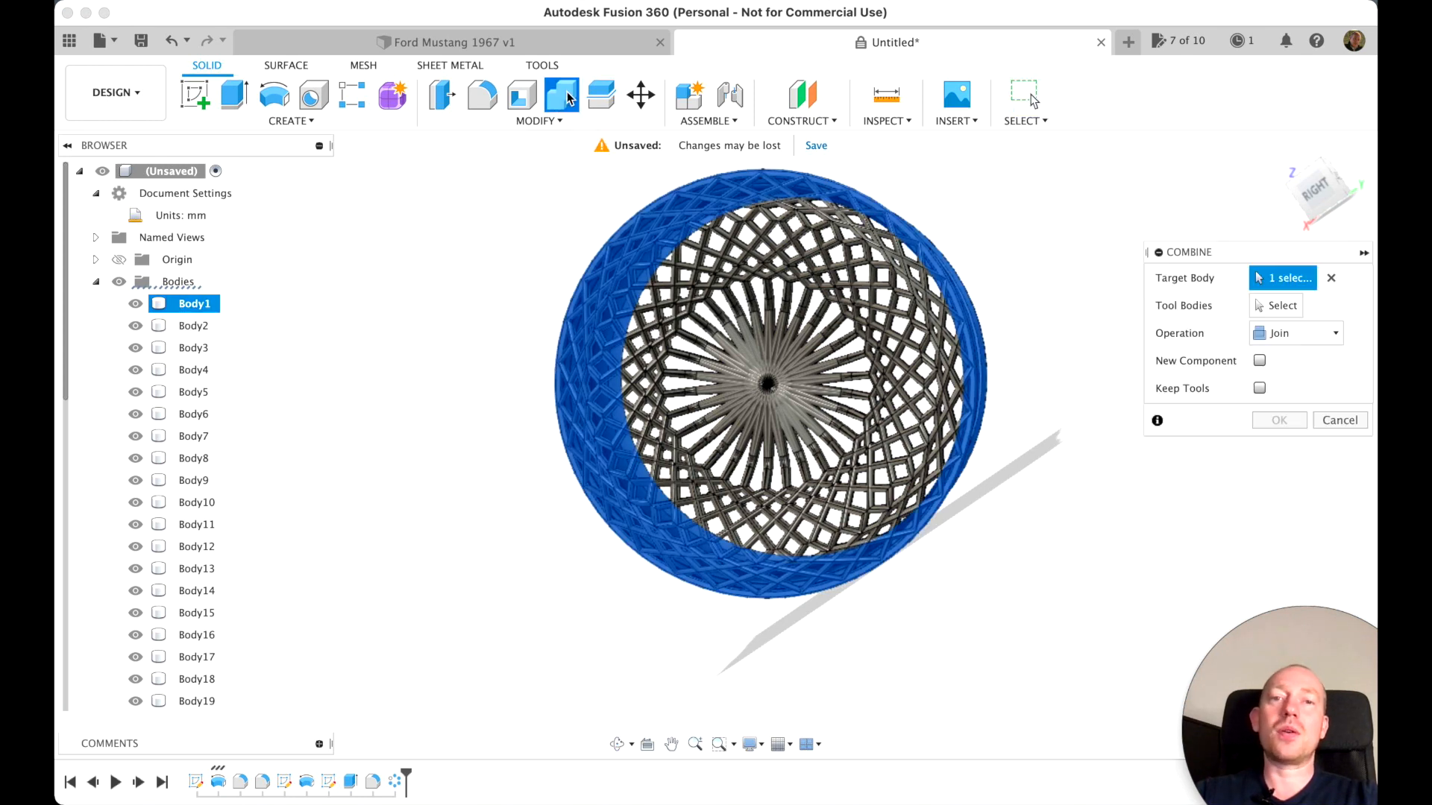
left_click(1277, 306)
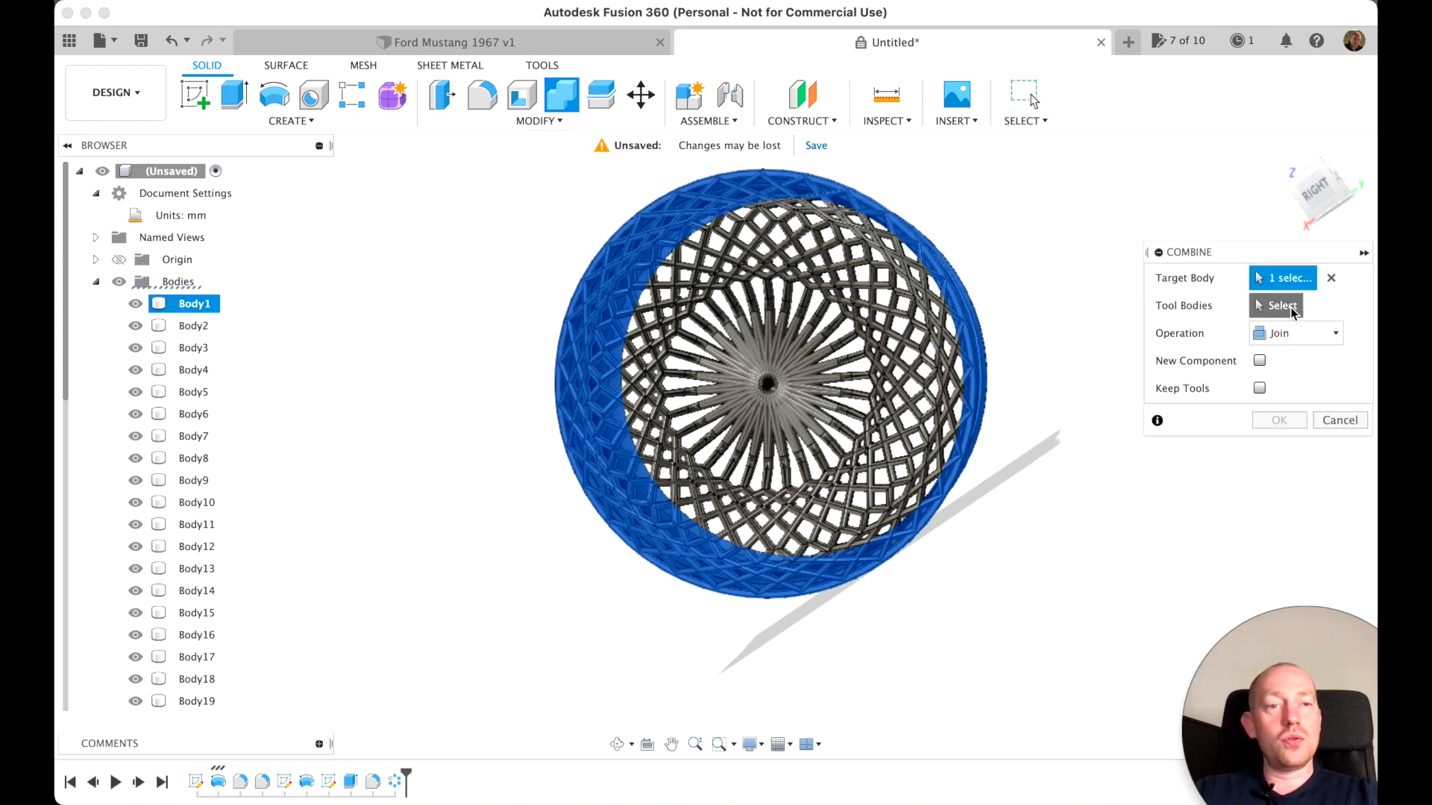
left_click(199, 325)
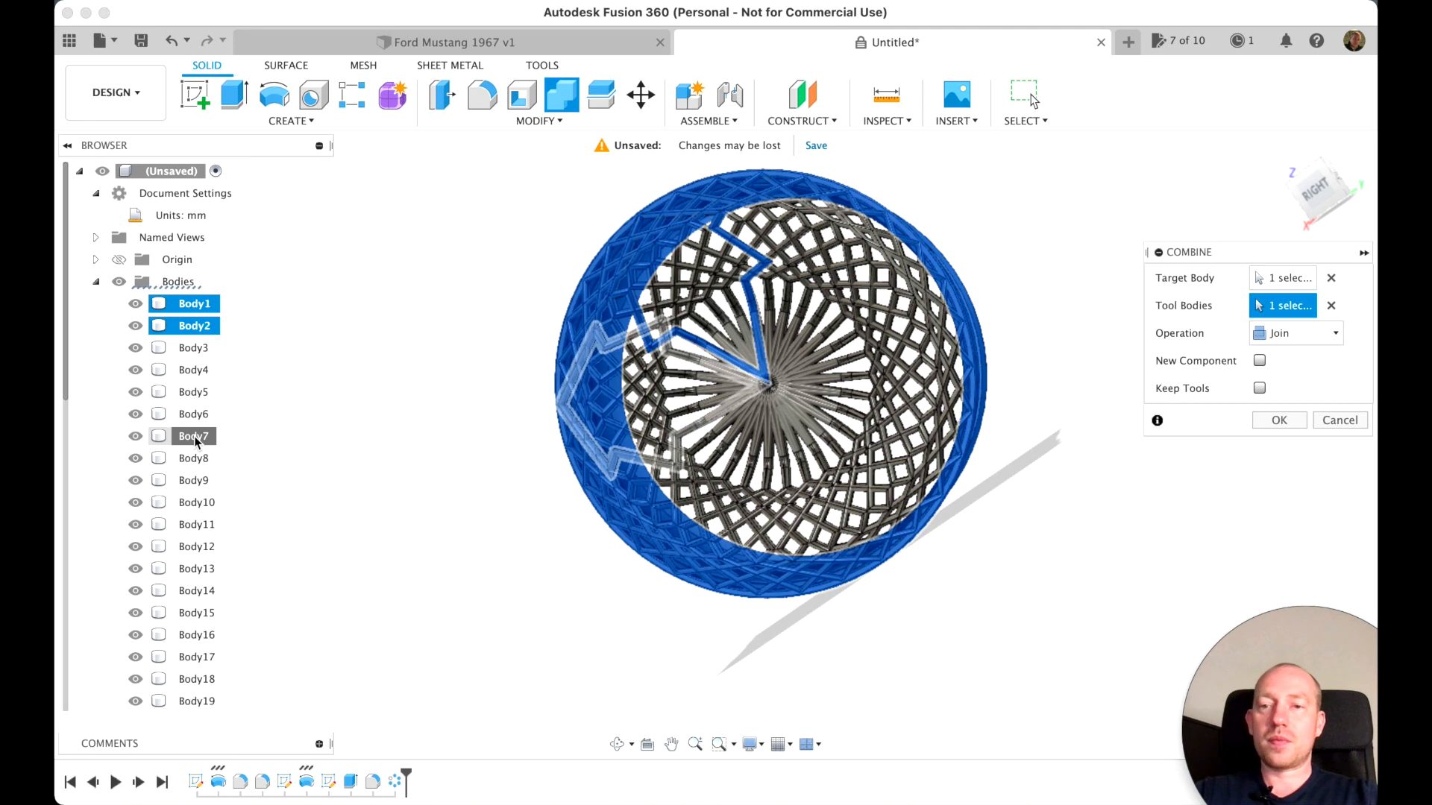
left_click(193, 436, "shift")
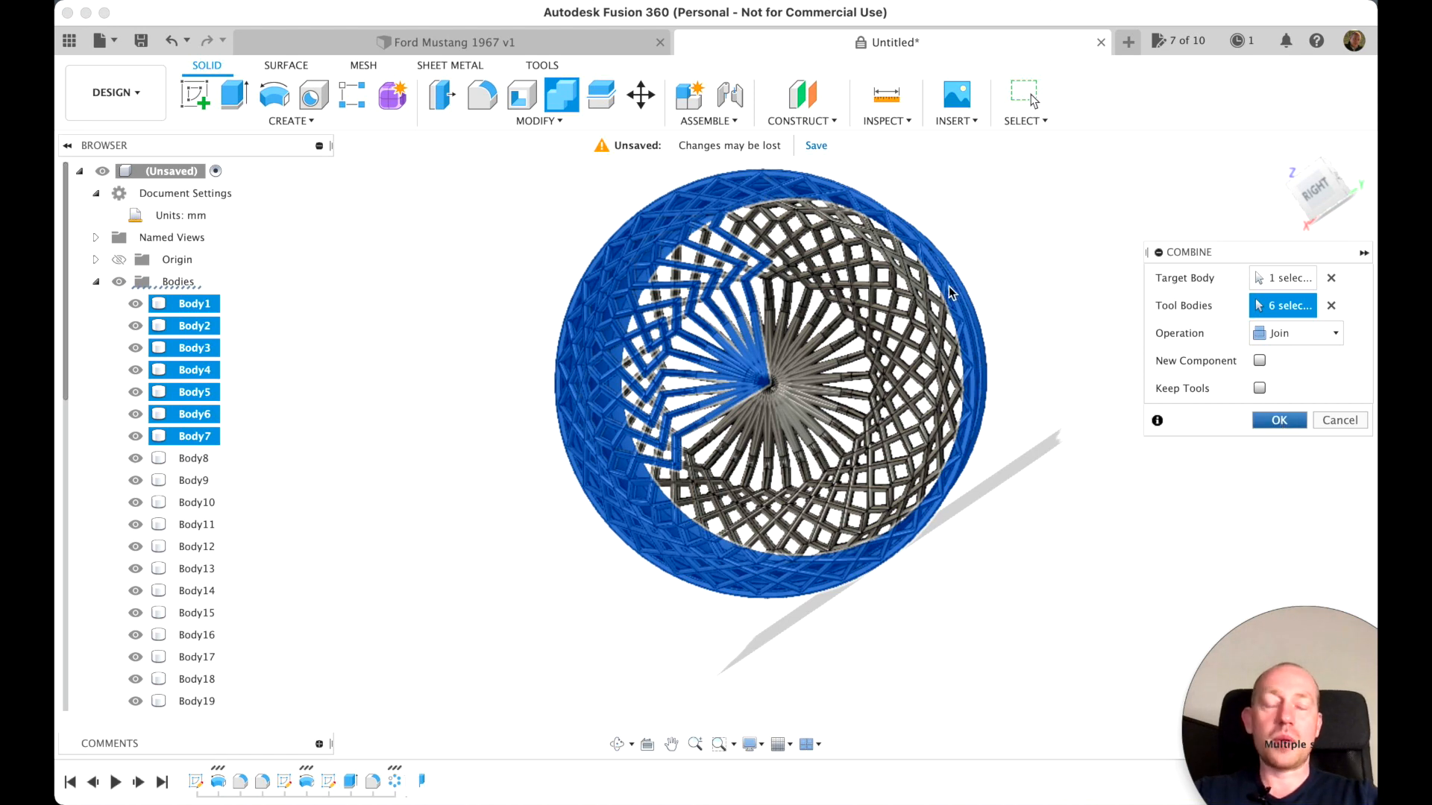
key("Return")
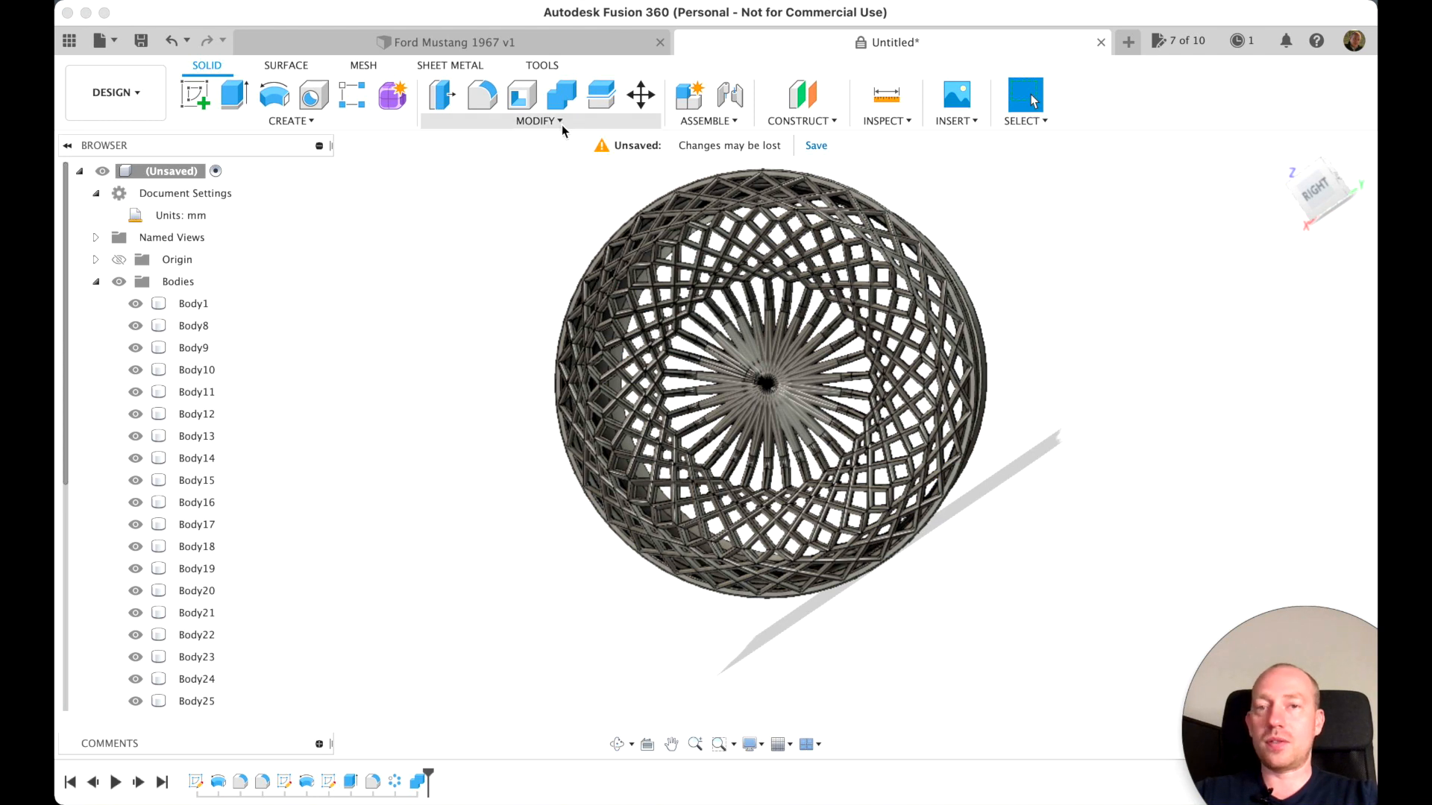
Set up another Combine join with Body1 as the target and Body8 through Body16 as the tool bodies
left_click(561, 95)
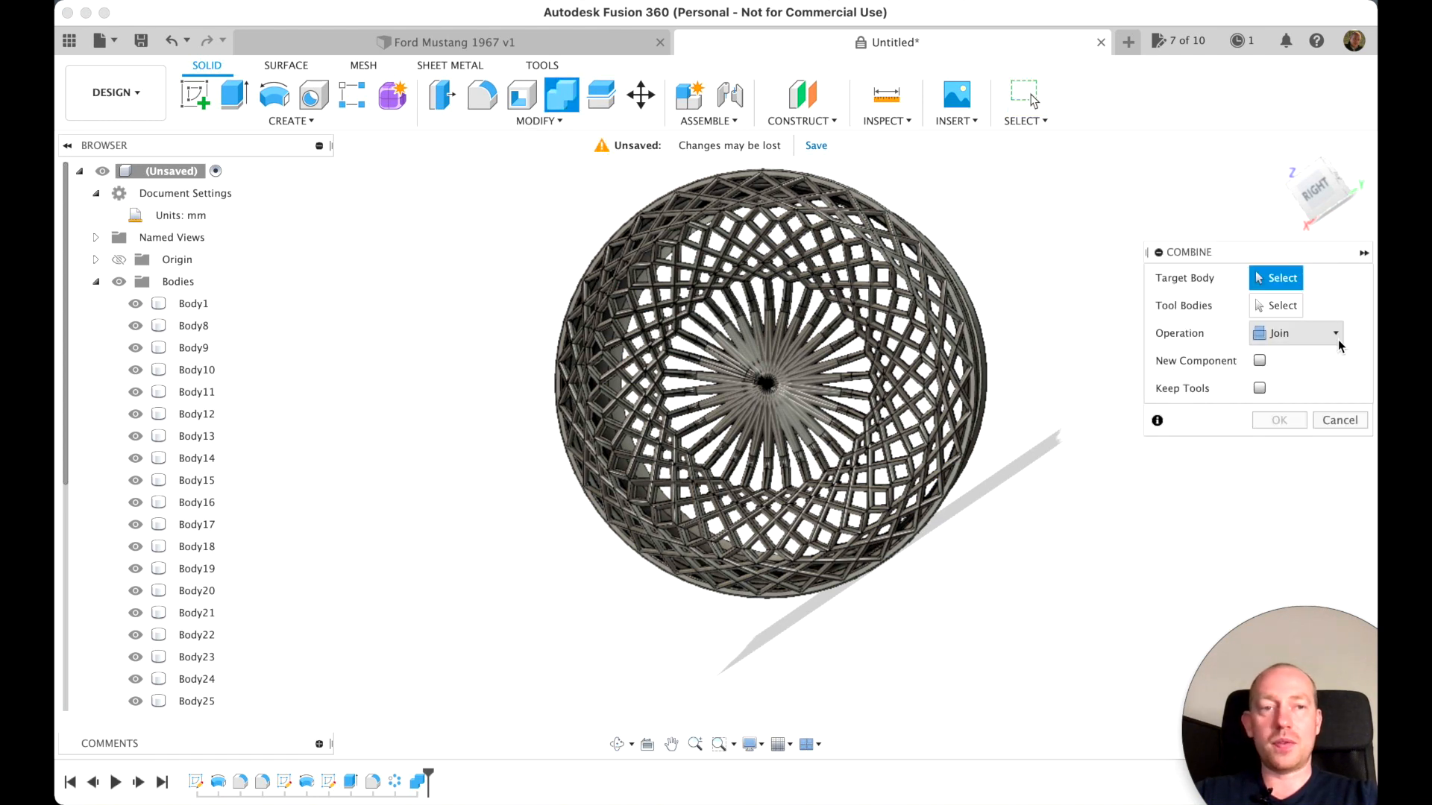
left_click(194, 307)
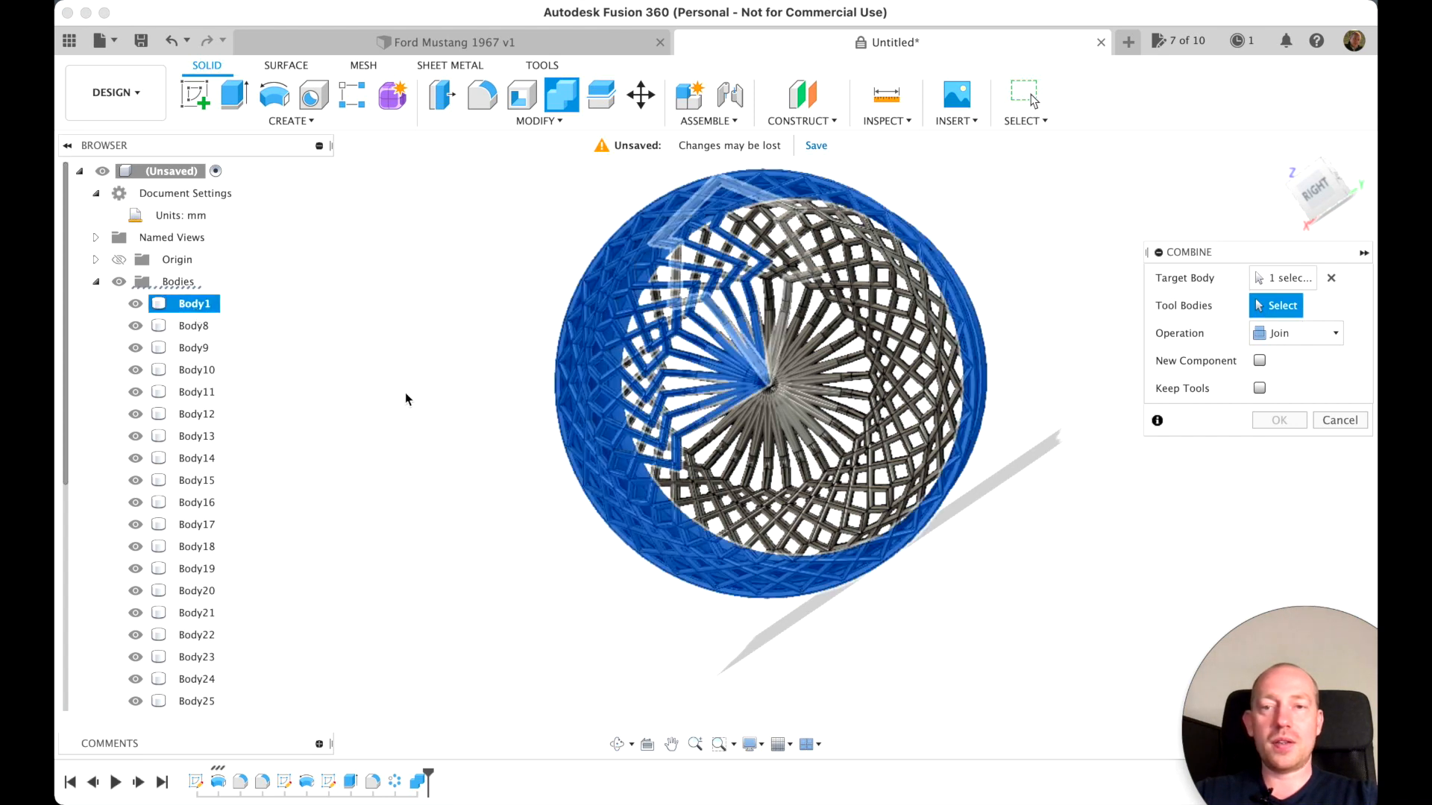
left_click(191, 328)
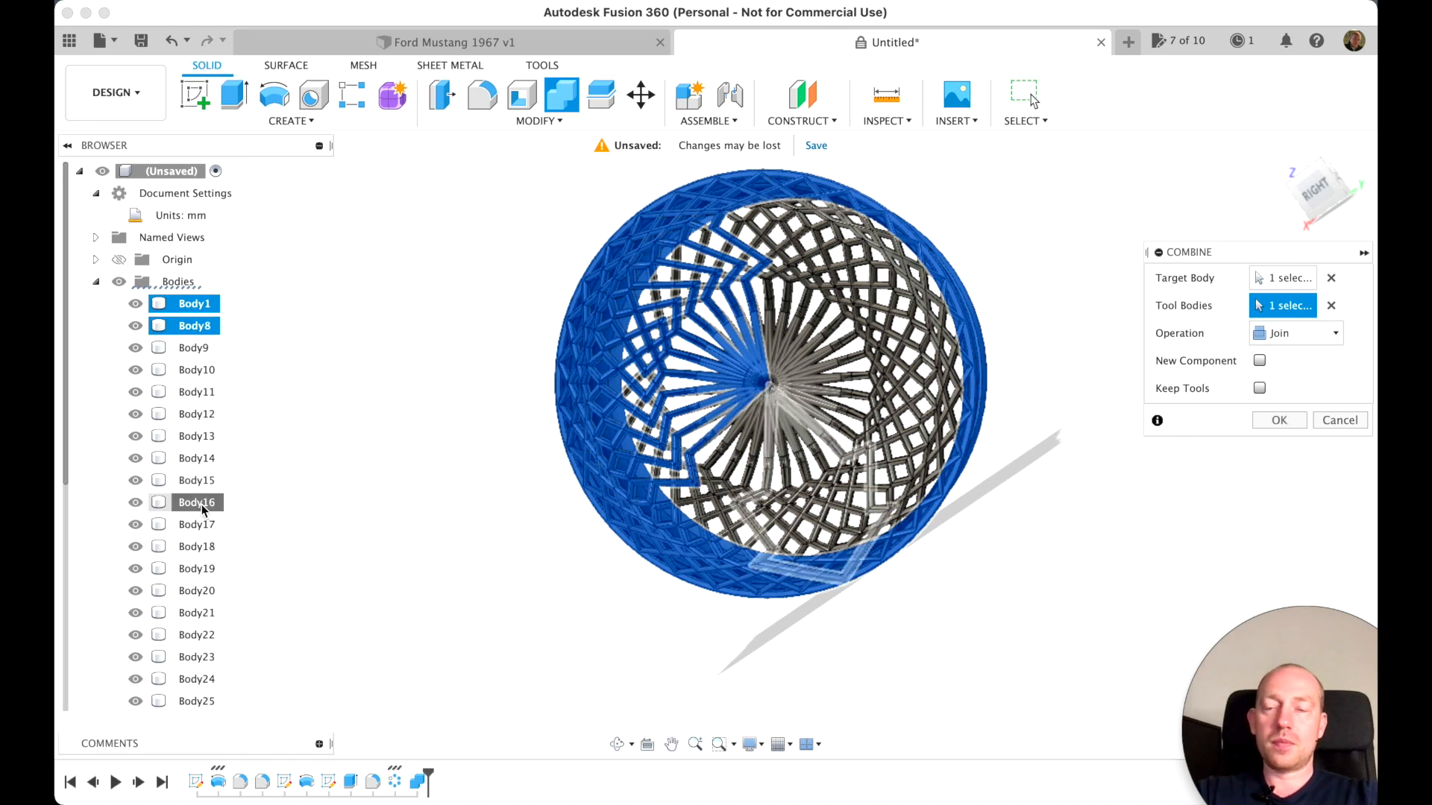
left_click(202, 504, "shift")
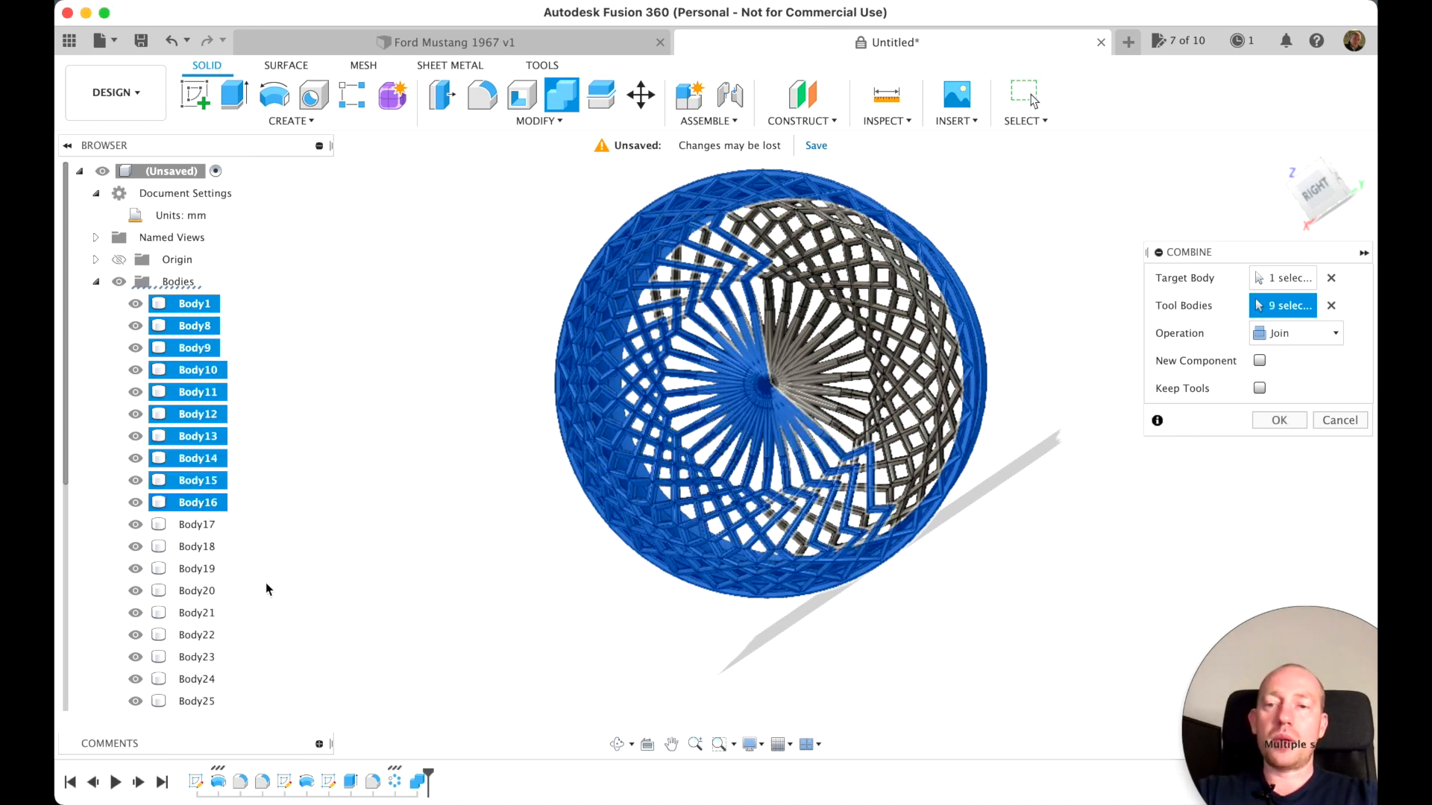
scroll(151, 619, "down", 5)
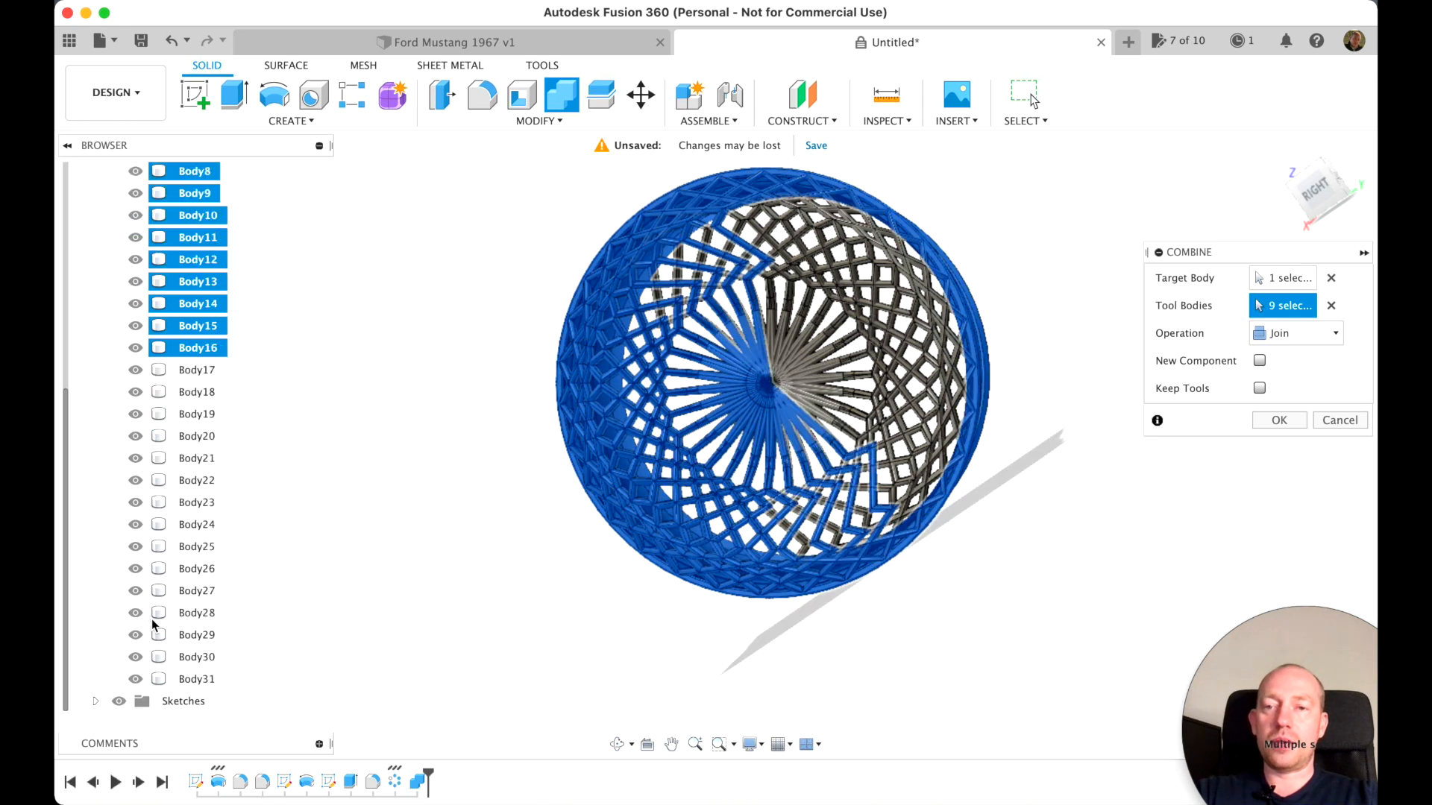
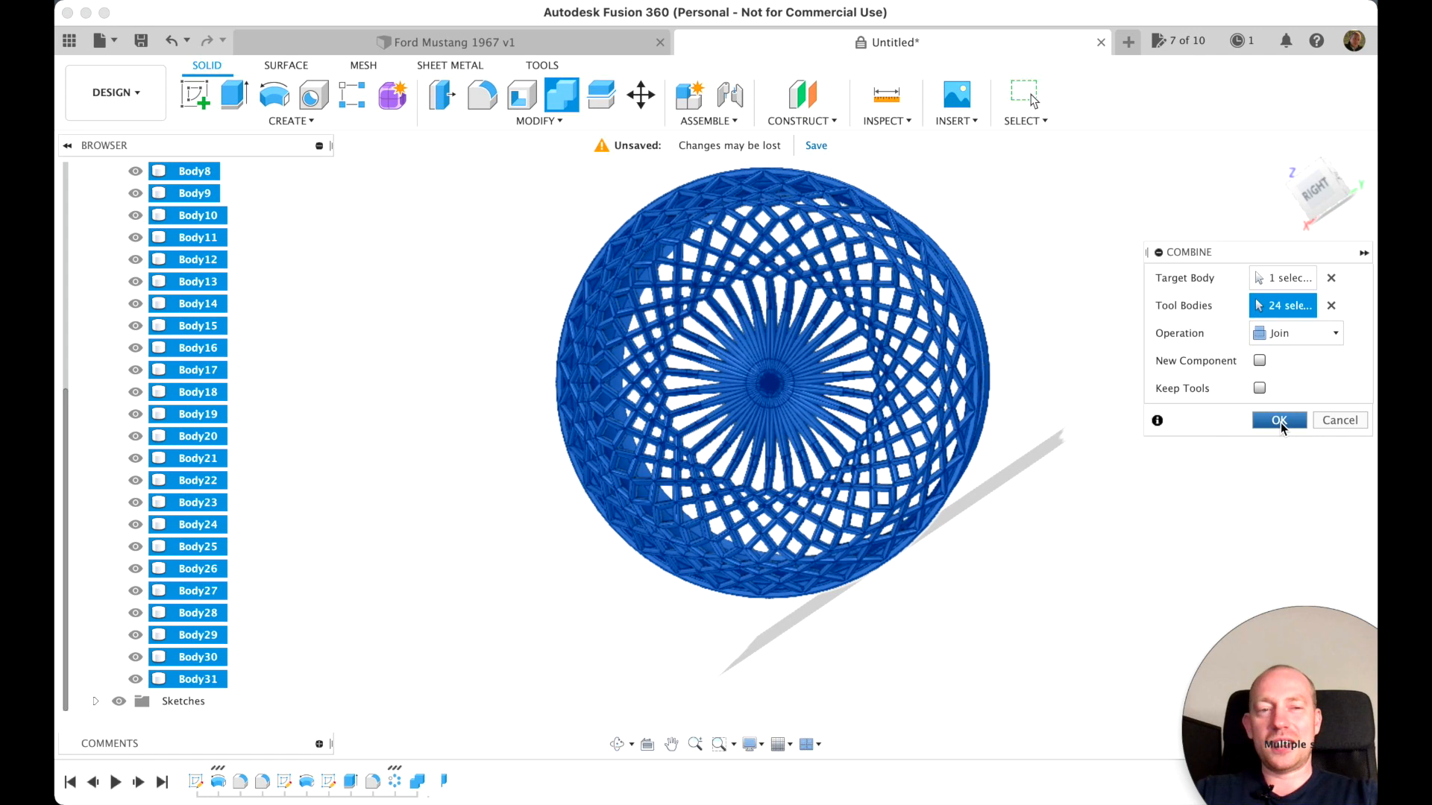
Join the remaining spoke bodies, Body8 through Body31, to the rim barrel Body1 with Combine
left_click(1278, 420)
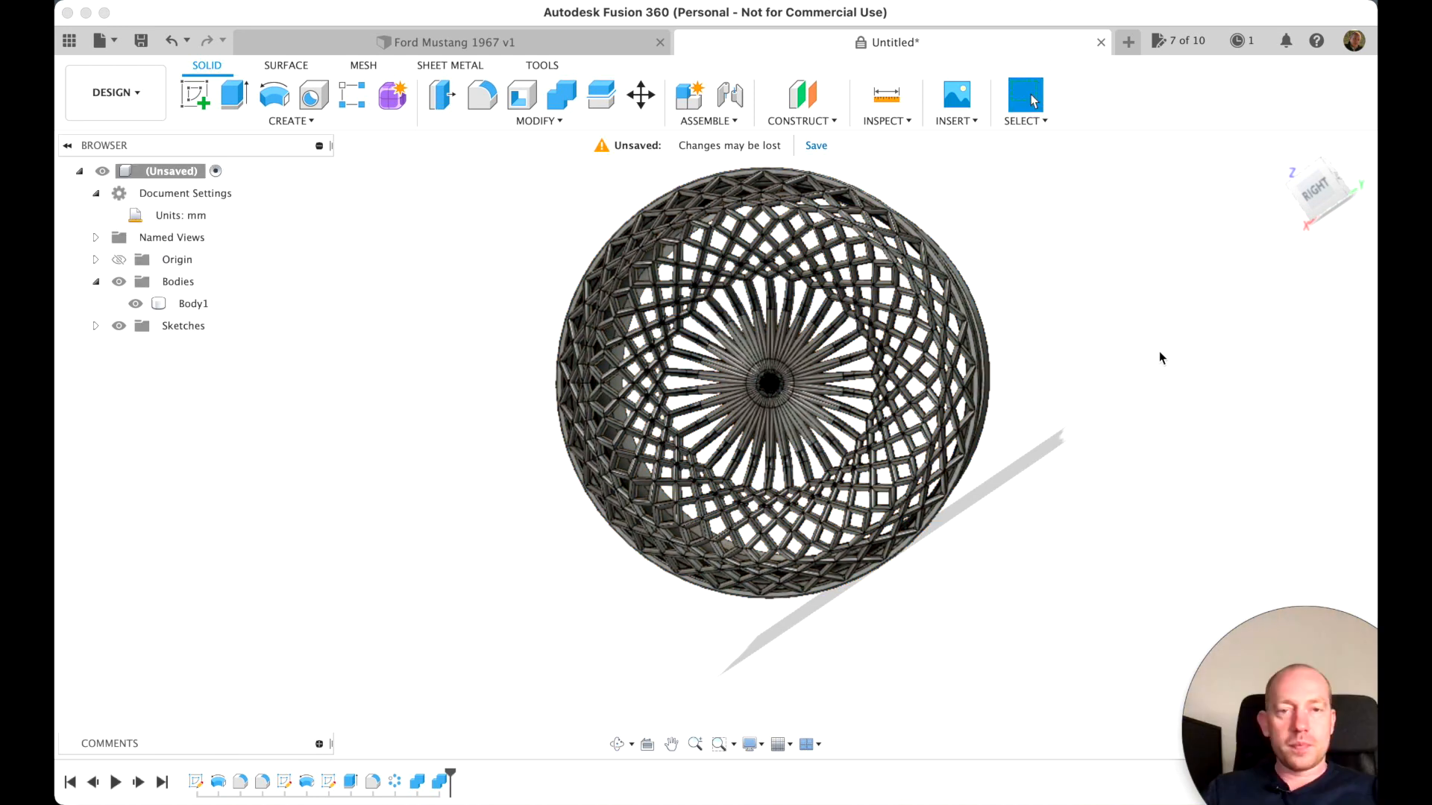
left_click_drag(1320, 164, 1299, 179)
scroll(1009, 505, "up", 10)
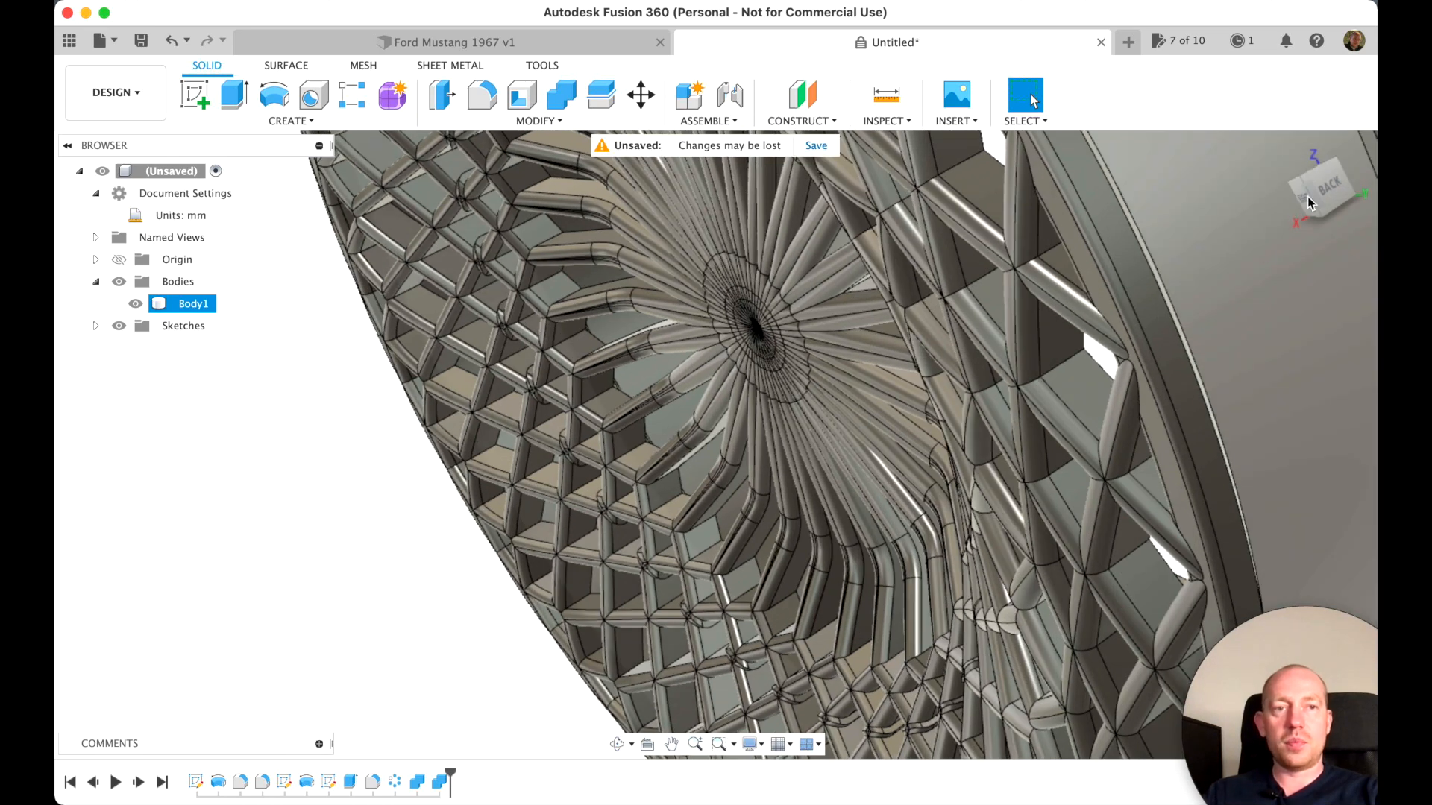
mouse_move(1320, 188)
left_mouse_down()
mouse_move(1222, 184)
mouse_move(1357, 373)
mouse_move(1288, 208)
left_mouse_up()
left_click(1281, 147)
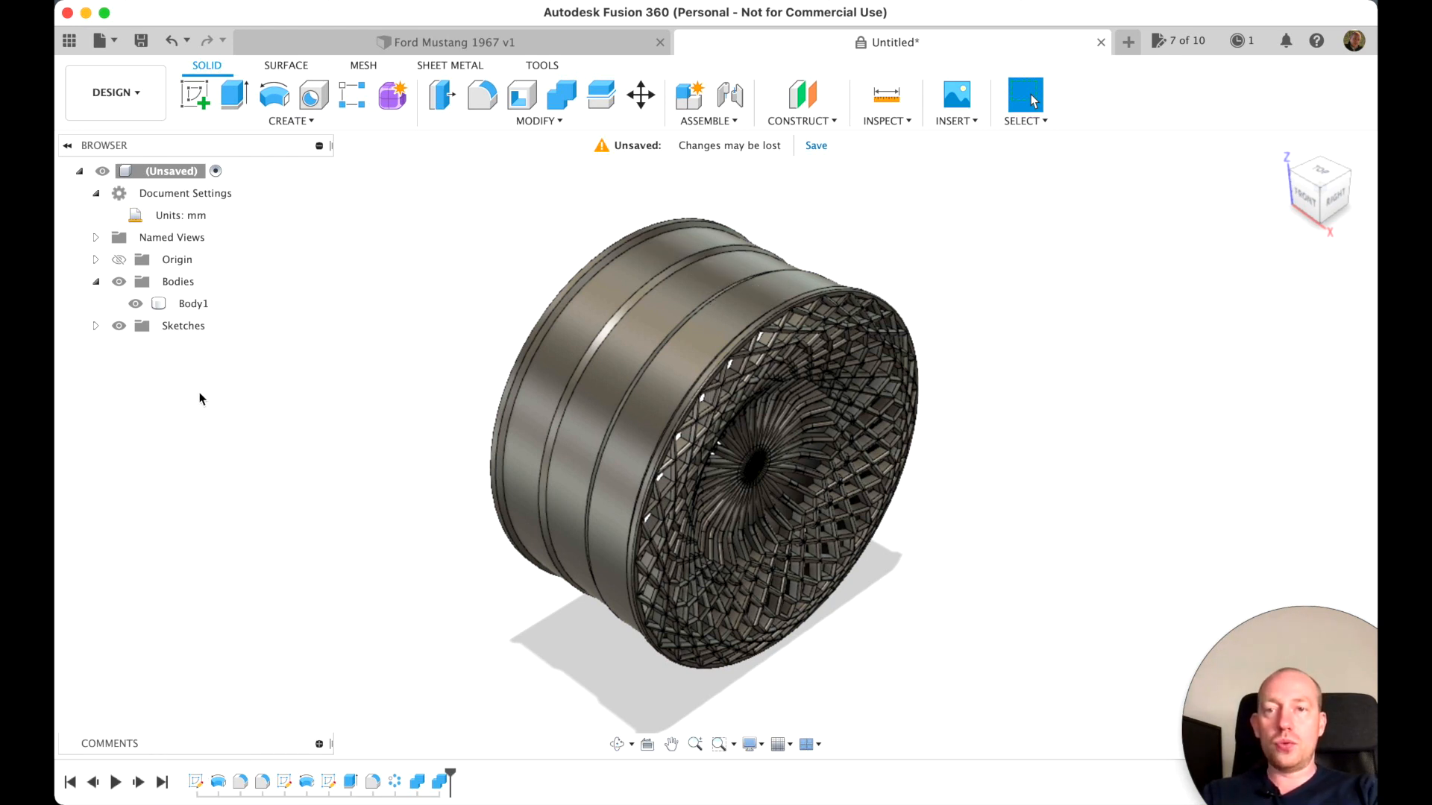
Start a new sketch on the front plane with Sketch1 shown and Body1 hidden
left_click(190, 303)
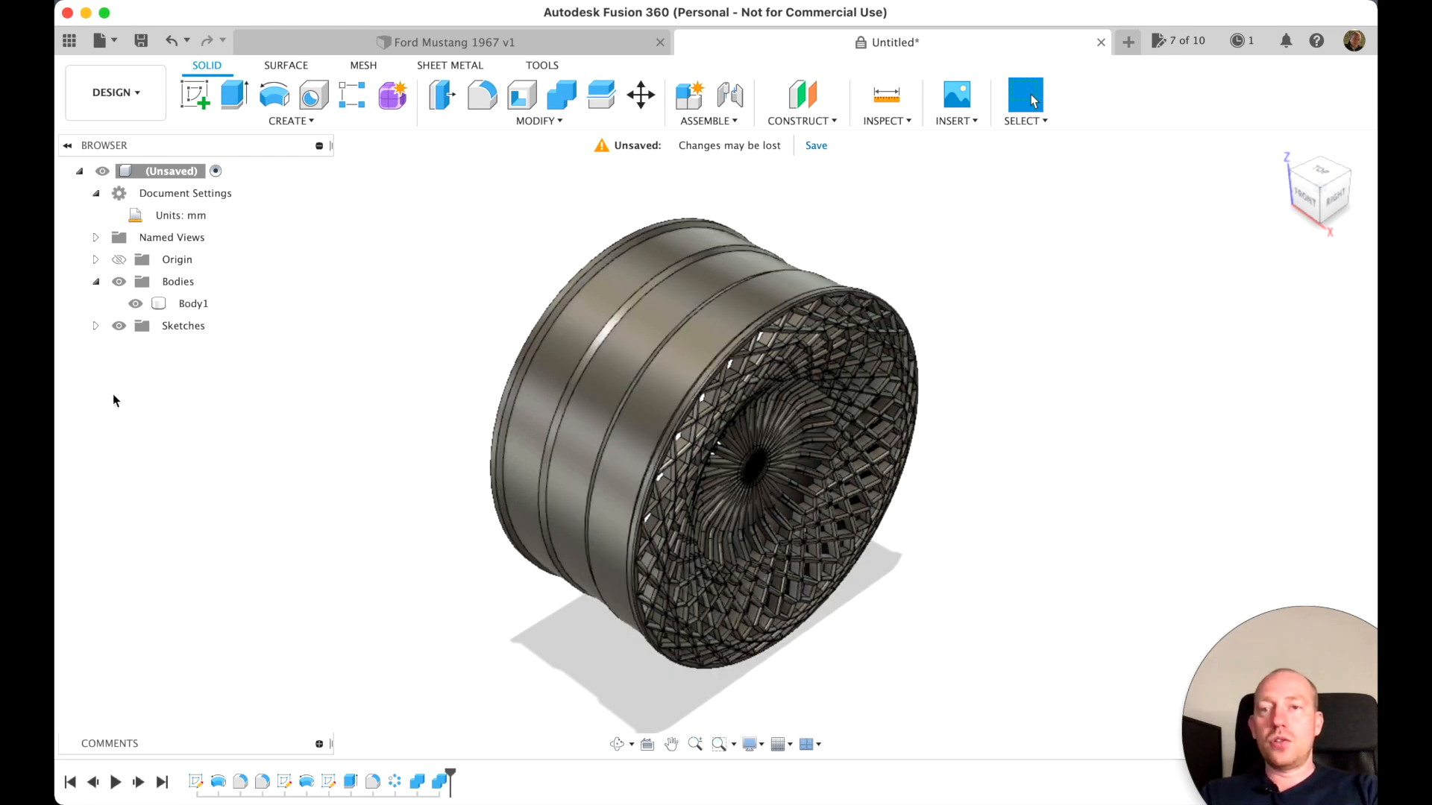
left_click(95, 325)
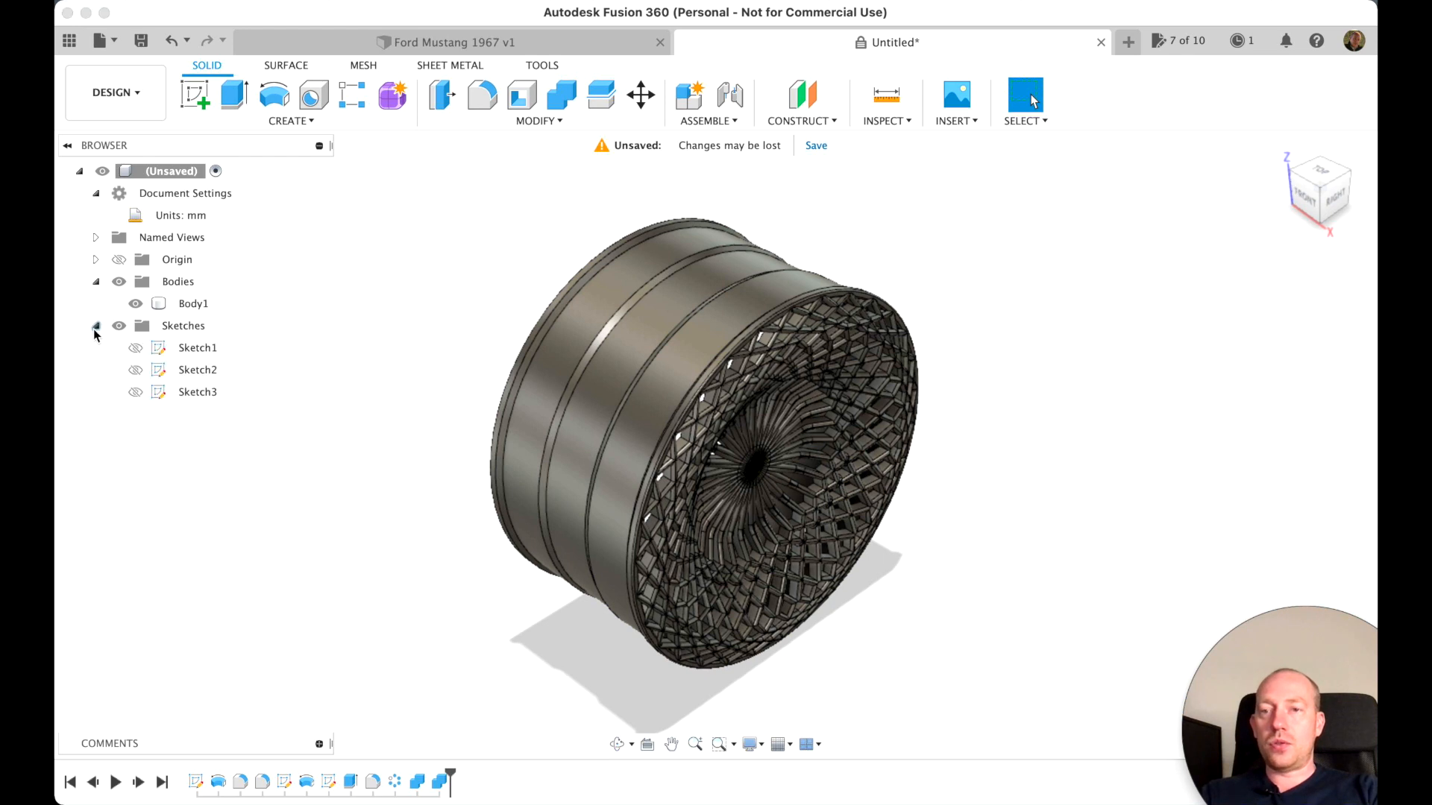
left_click(135, 347)
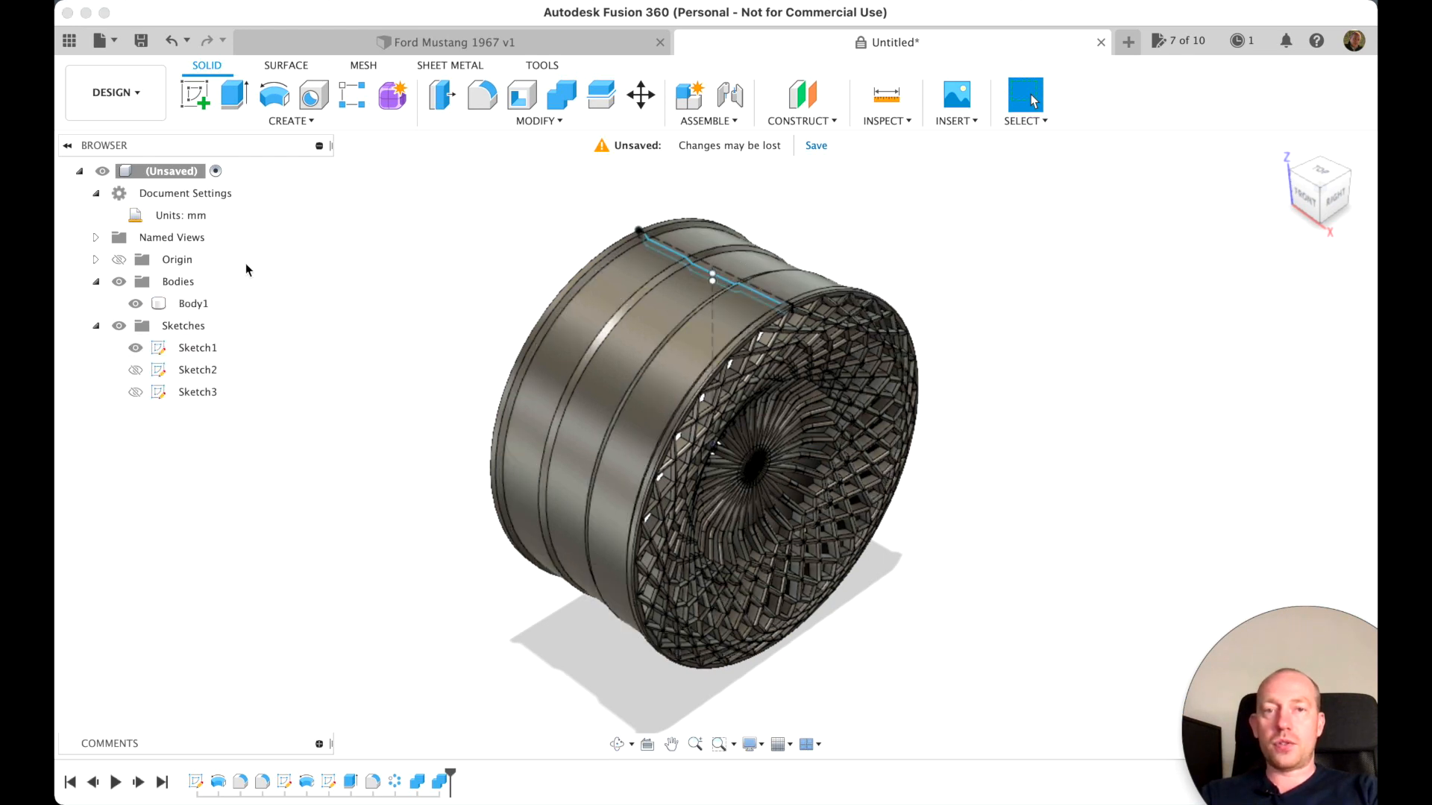
left_click(194, 94)
left_click(771, 428)
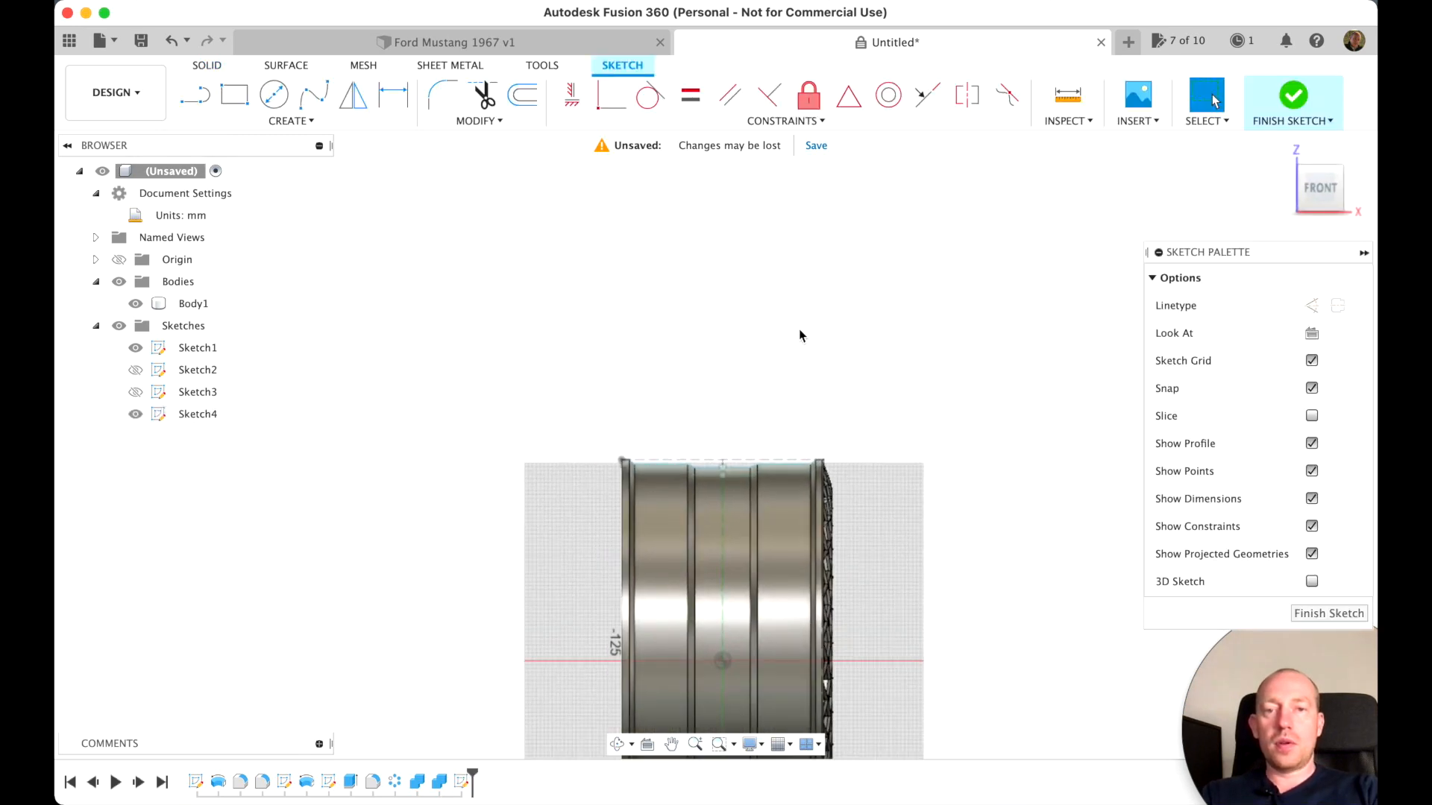
left_click(135, 304)
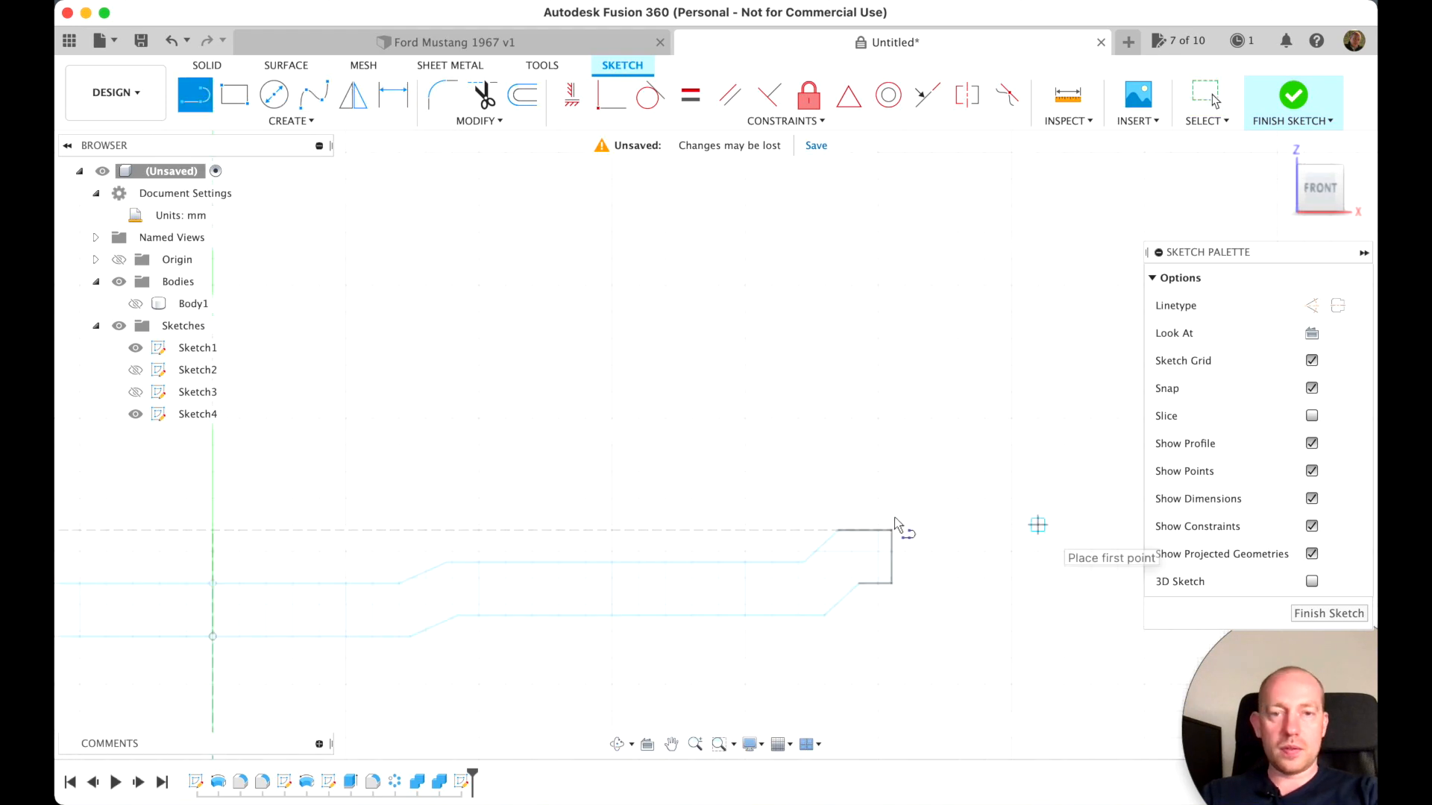
Sketch a vertical line about 35 mm long upward from just outside the right end of the rim profile's upper edge
scroll(902, 522, "up", 4)
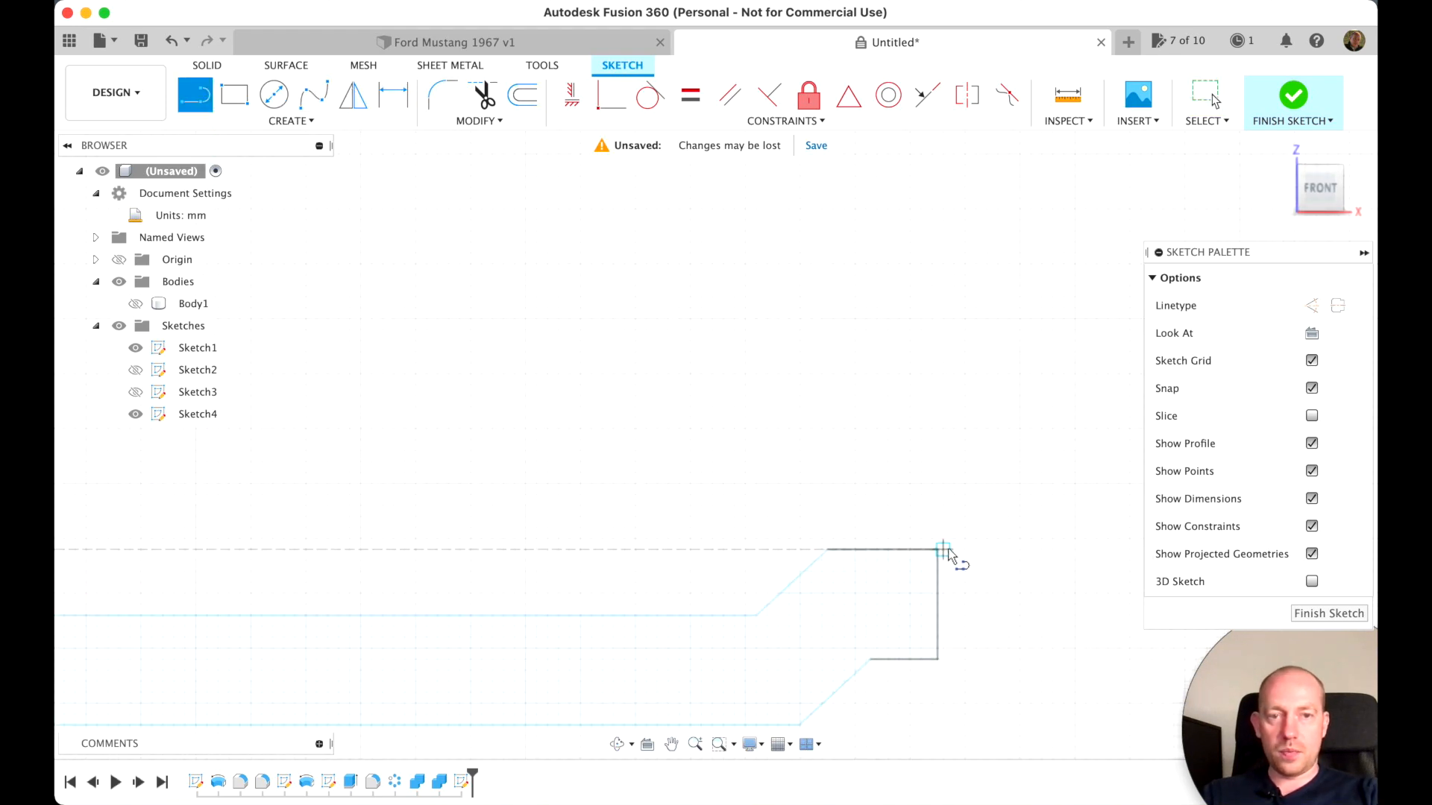
left_click(944, 550)
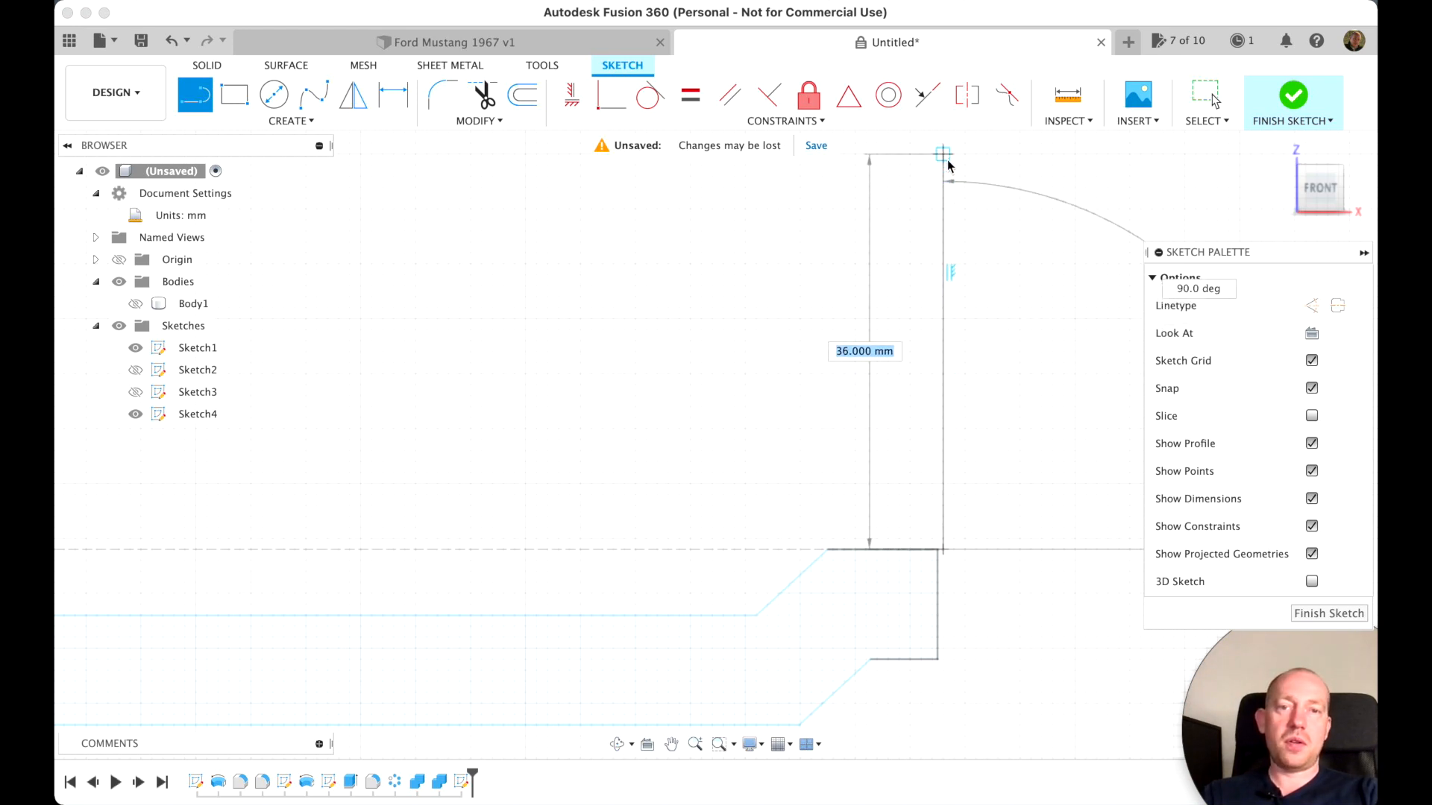
left_click(947, 170)
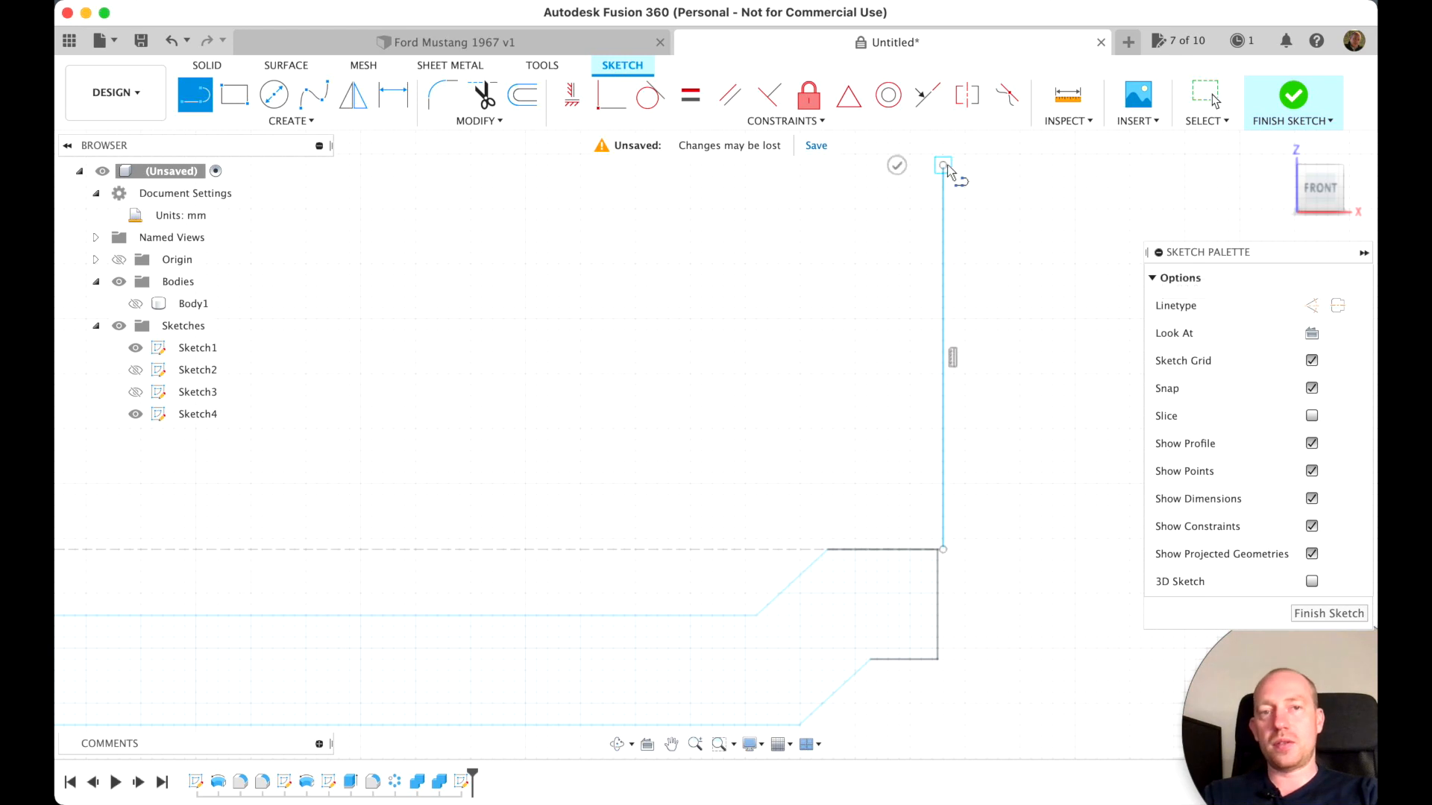
left_click(898, 167)
Sketch connected lines from the vertical line's base along the rim's lip and seat, then up, diagonally outward and up again as the inner sidewall
left_click(942, 550)
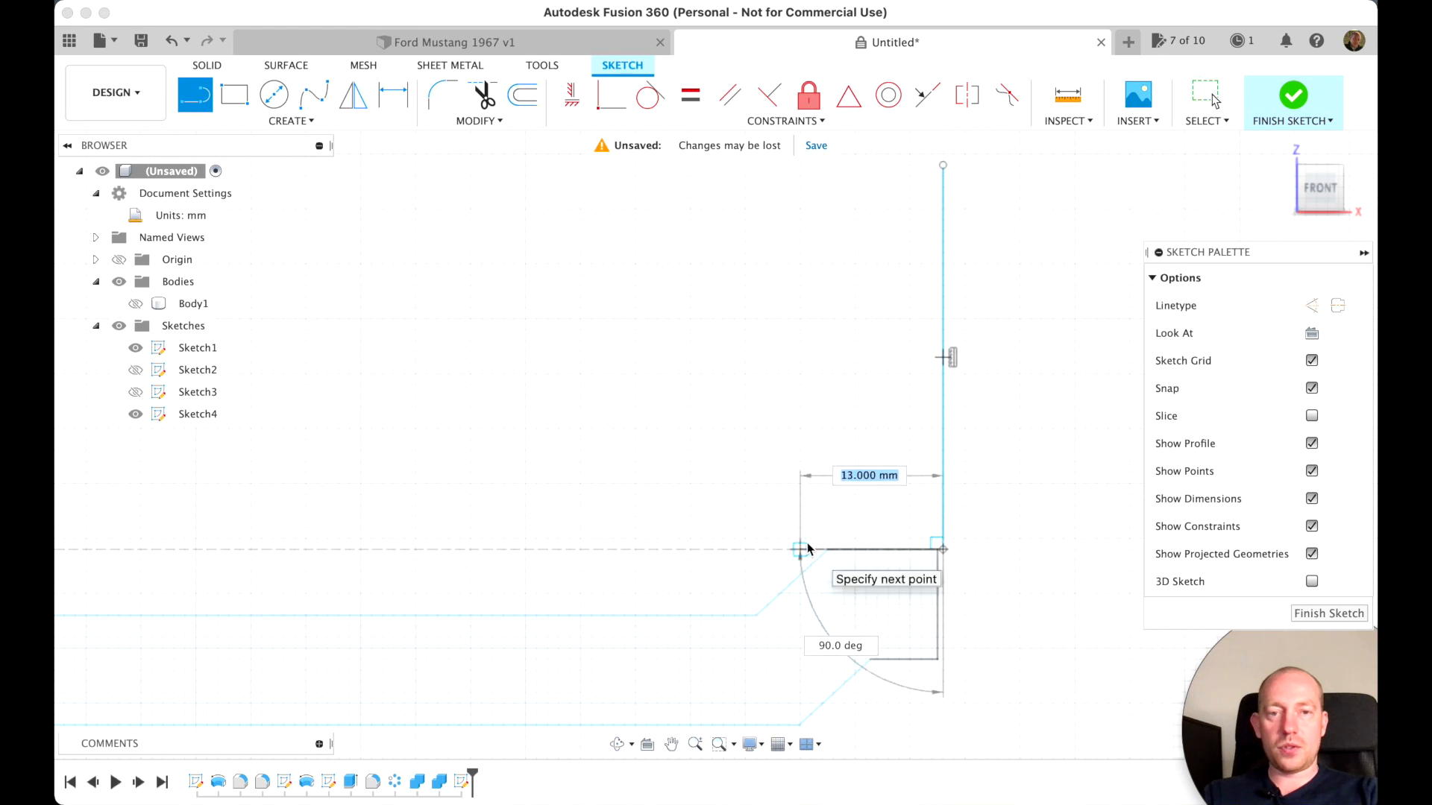
left_click(811, 549)
left_click(756, 615)
left_click(668, 615)
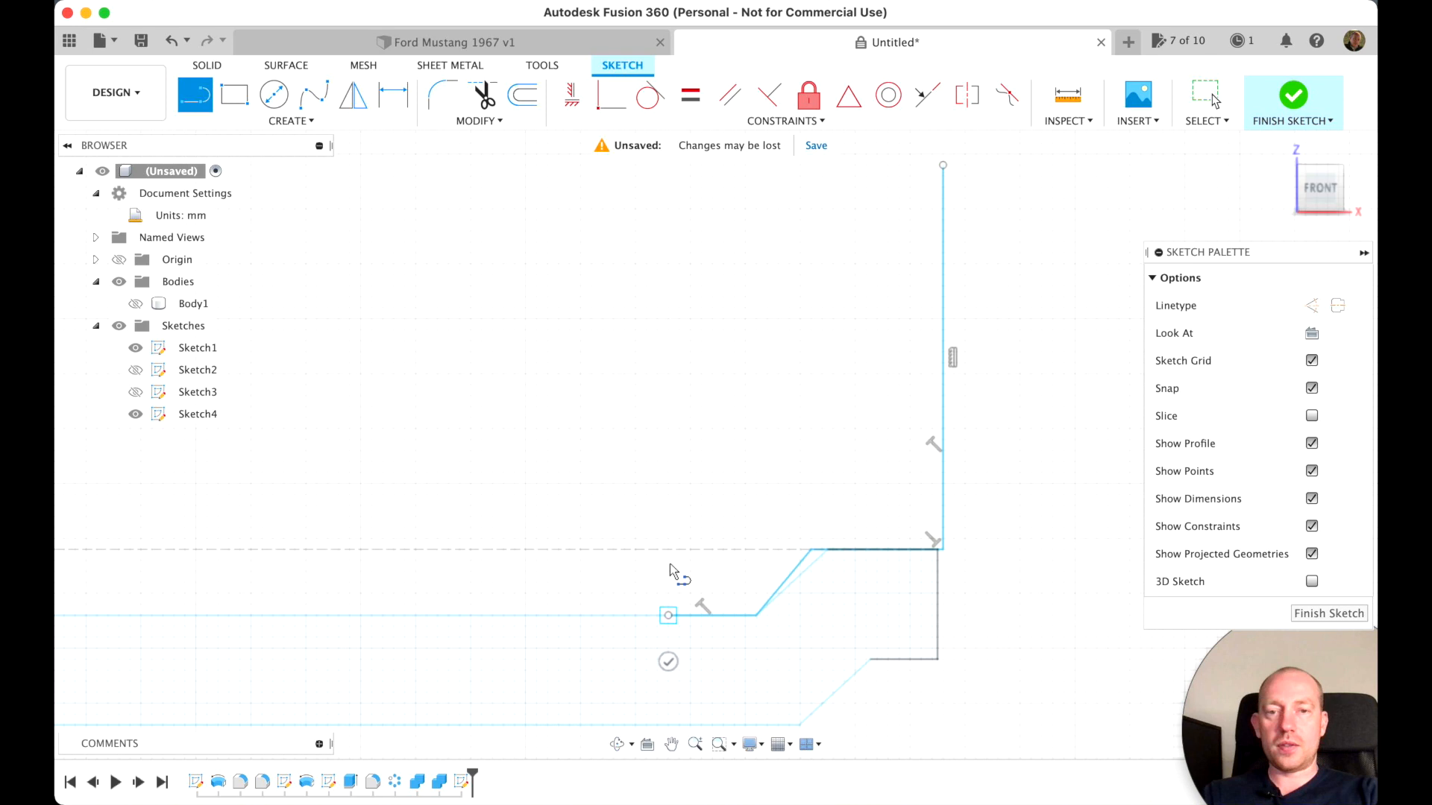
left_click(668, 529)
left_click(768, 449)
left_click(768, 357)
scroll(768, 358, "down", 3)
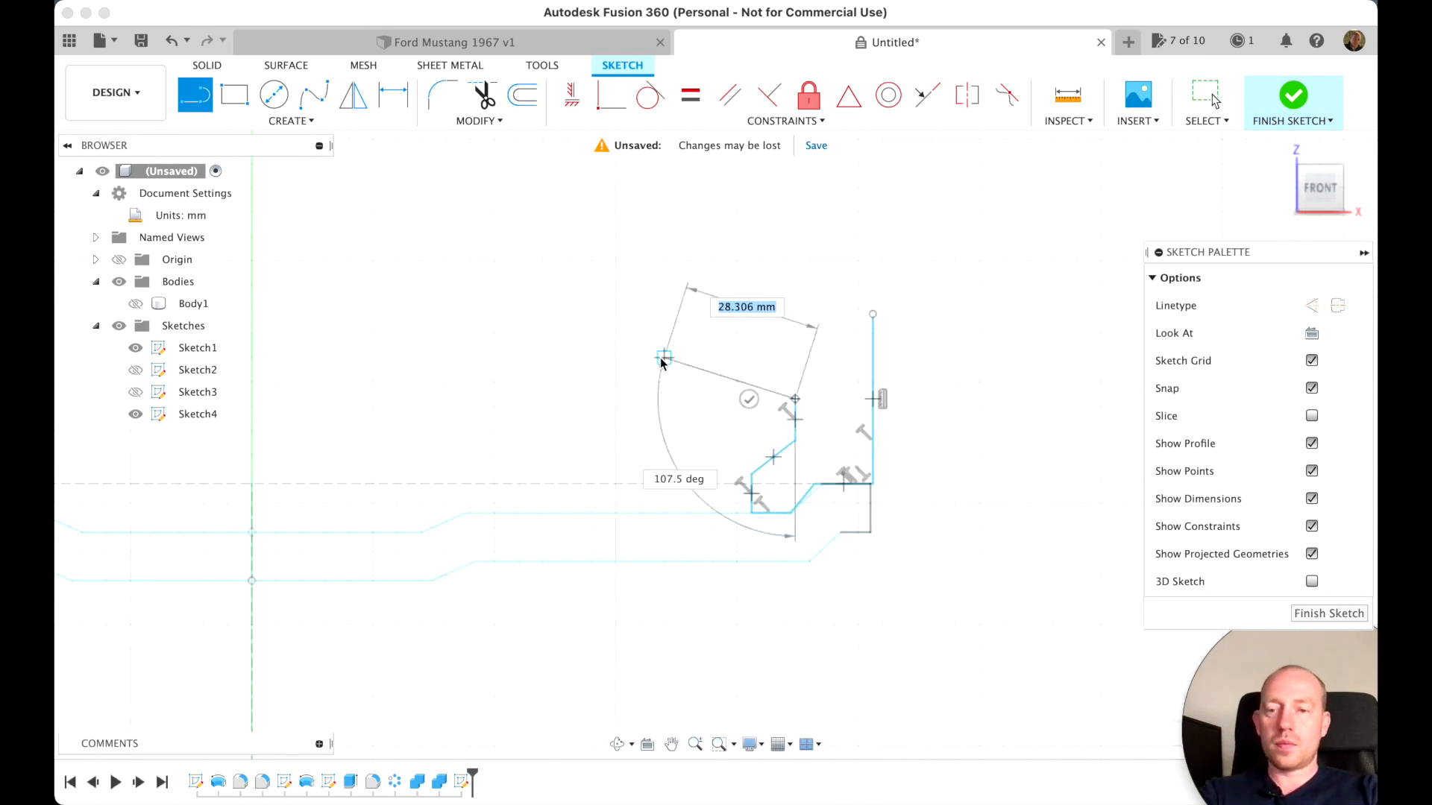
key("Escape")
scroll(503, 552, "down", 5)
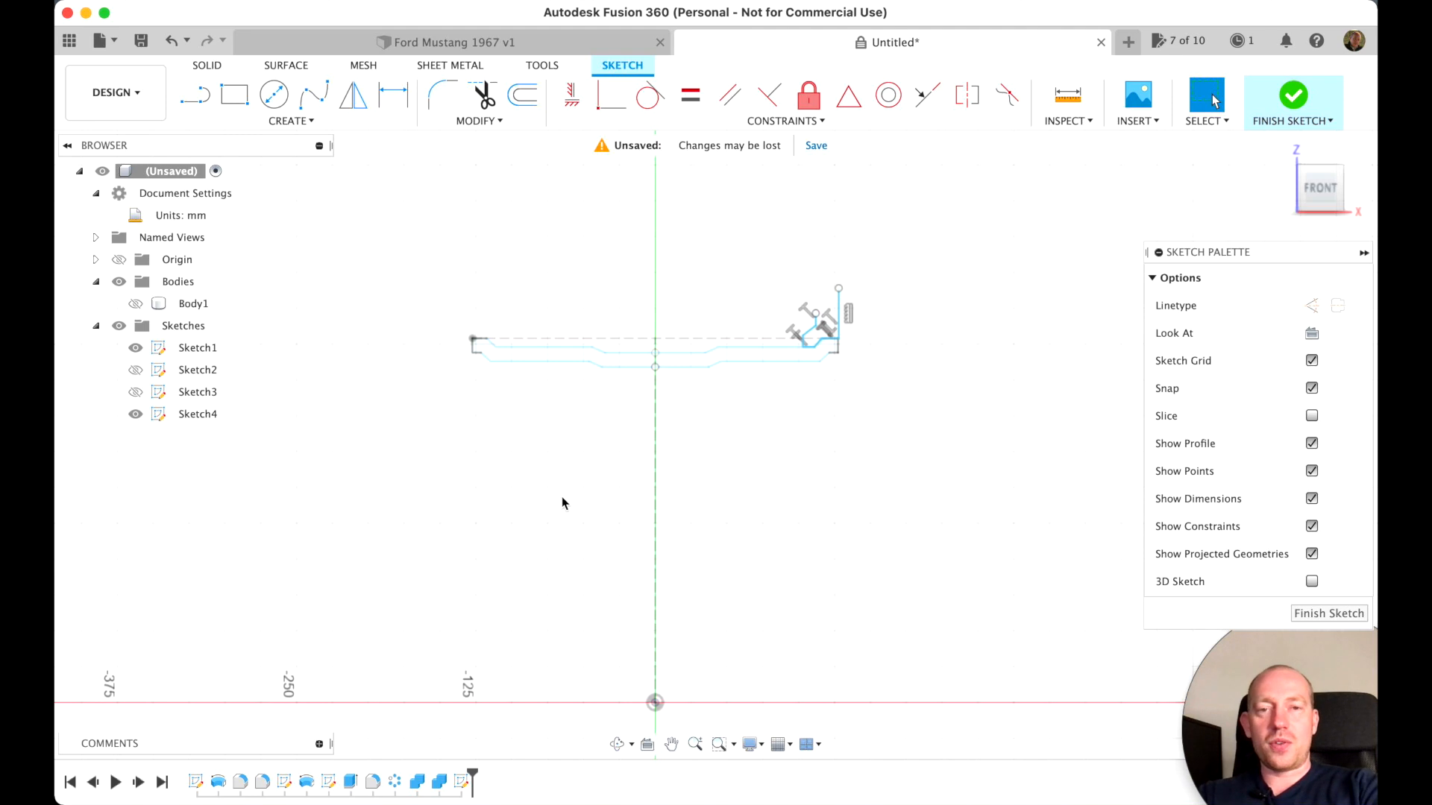
Sketch the profile's outer horizontal line from the vertical centreline to the upper end of the outer sidewall line
key("l")
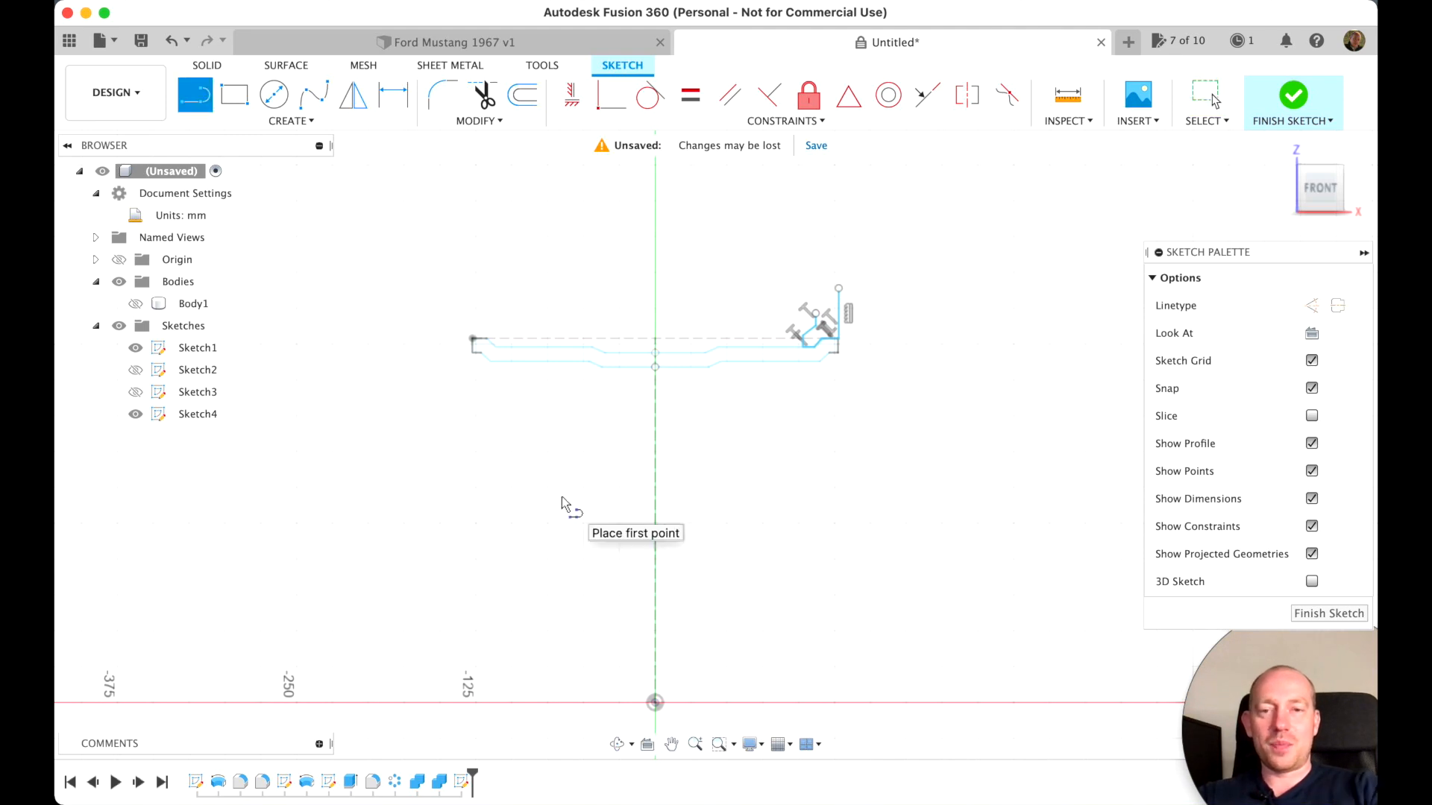
left_click(654, 701)
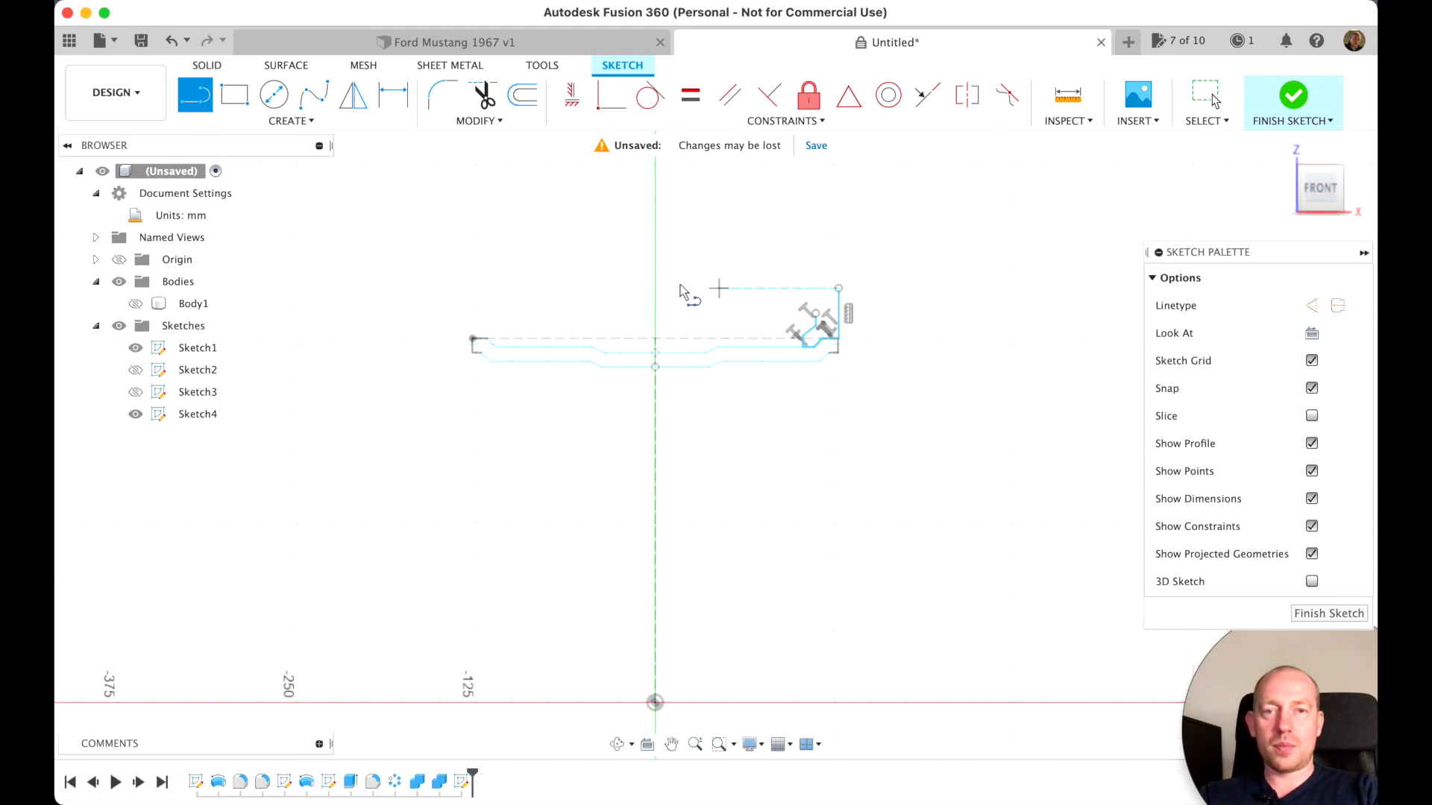
left_click(655, 287)
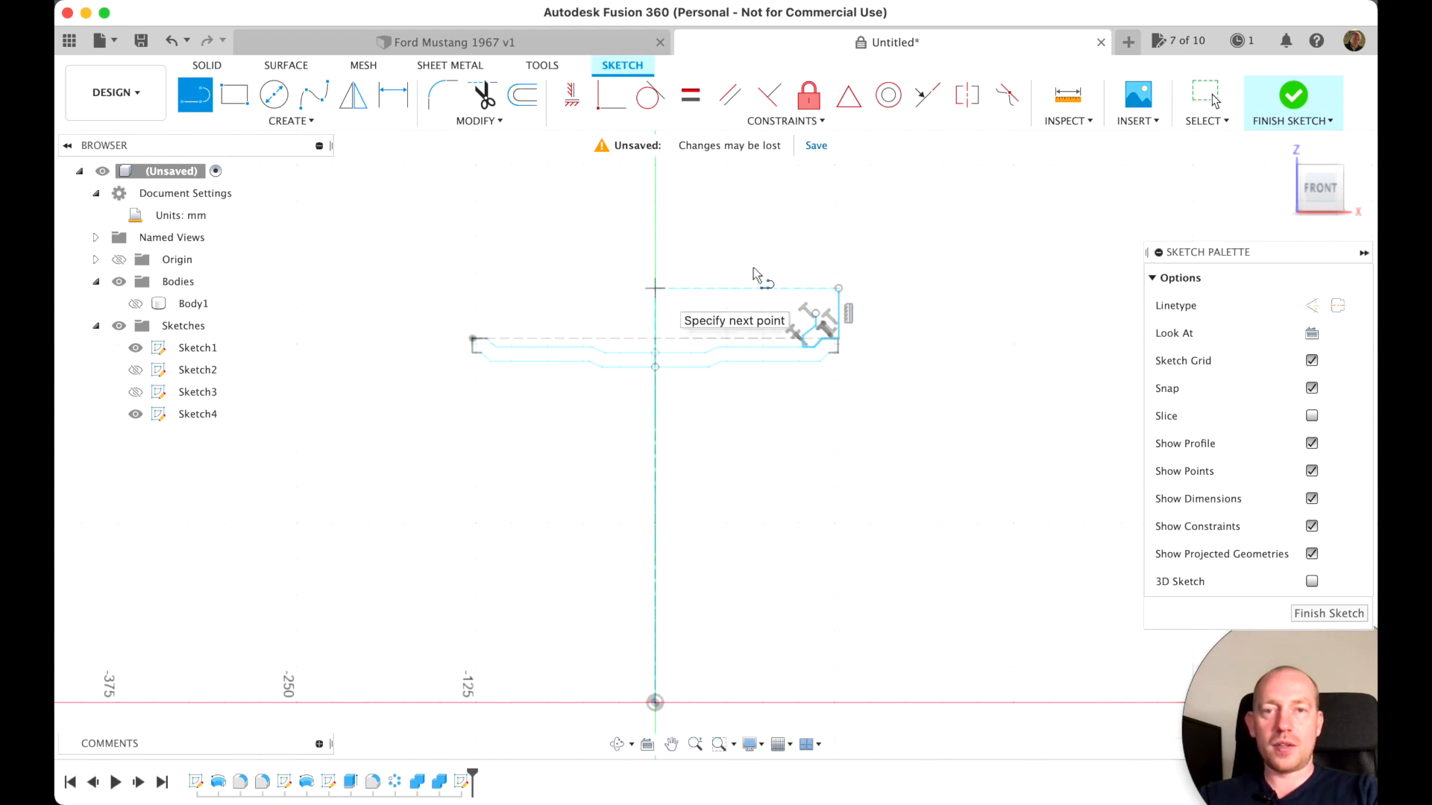
left_click(839, 289)
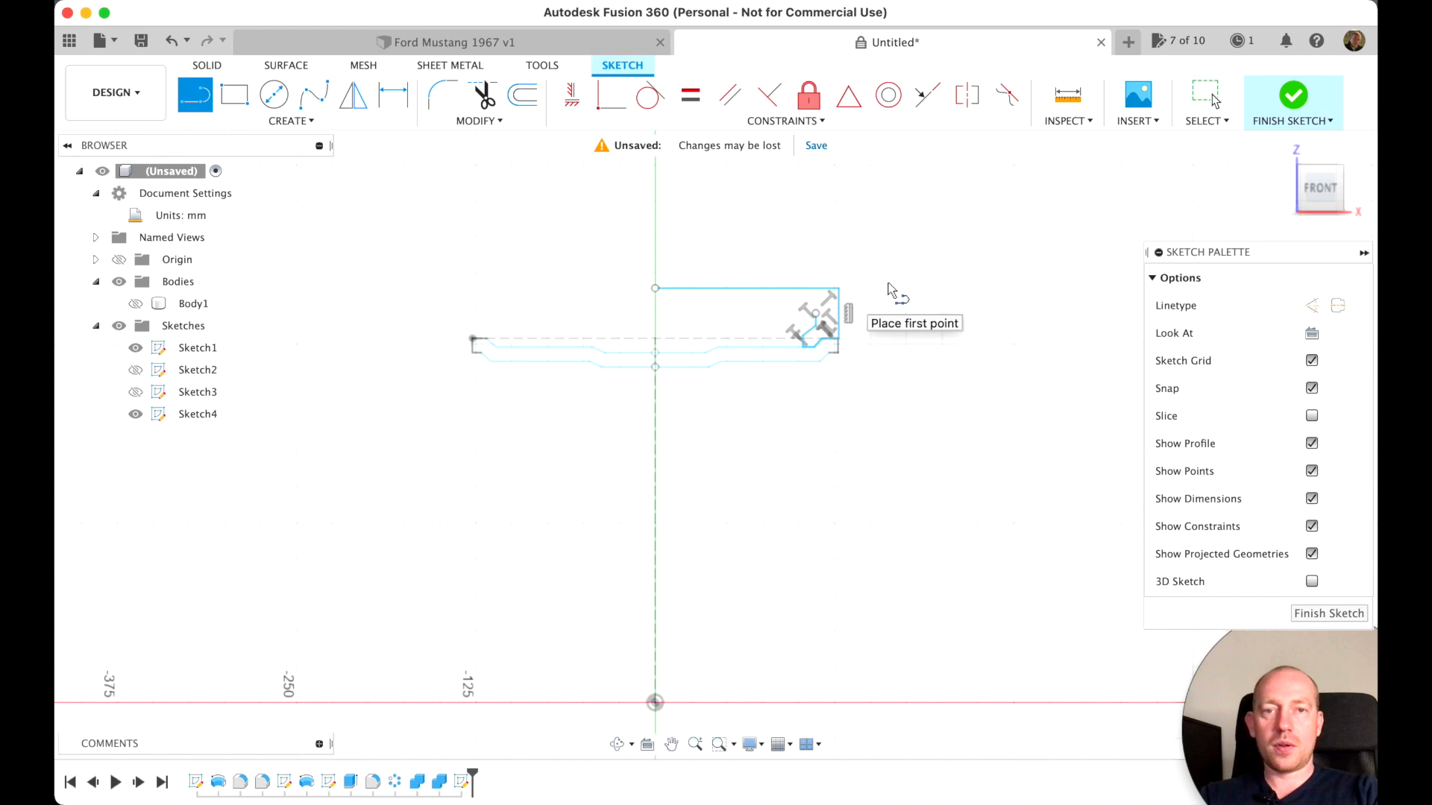
scroll(844, 361, "up", 3)
scroll(844, 361, "up", 5)
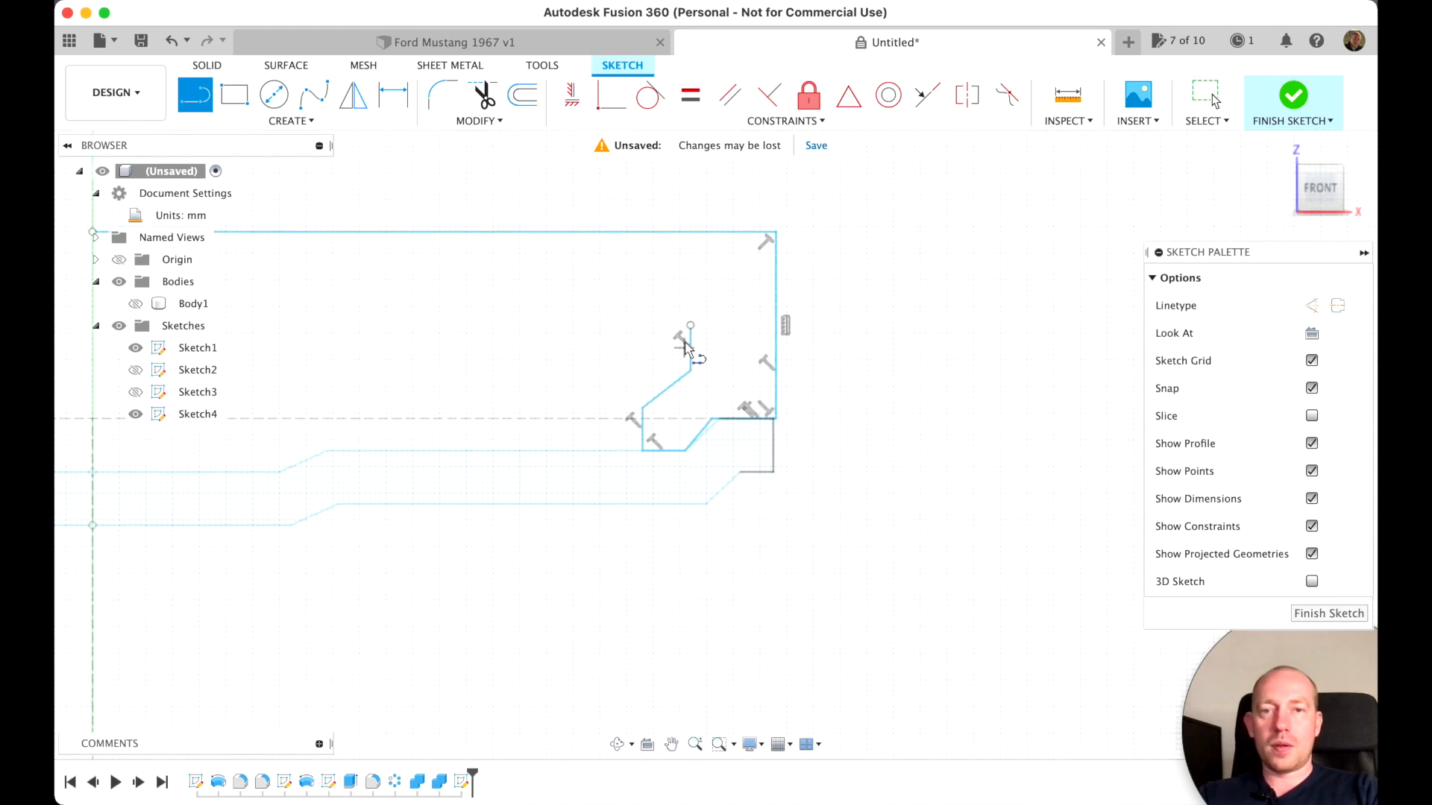
key("Escape")
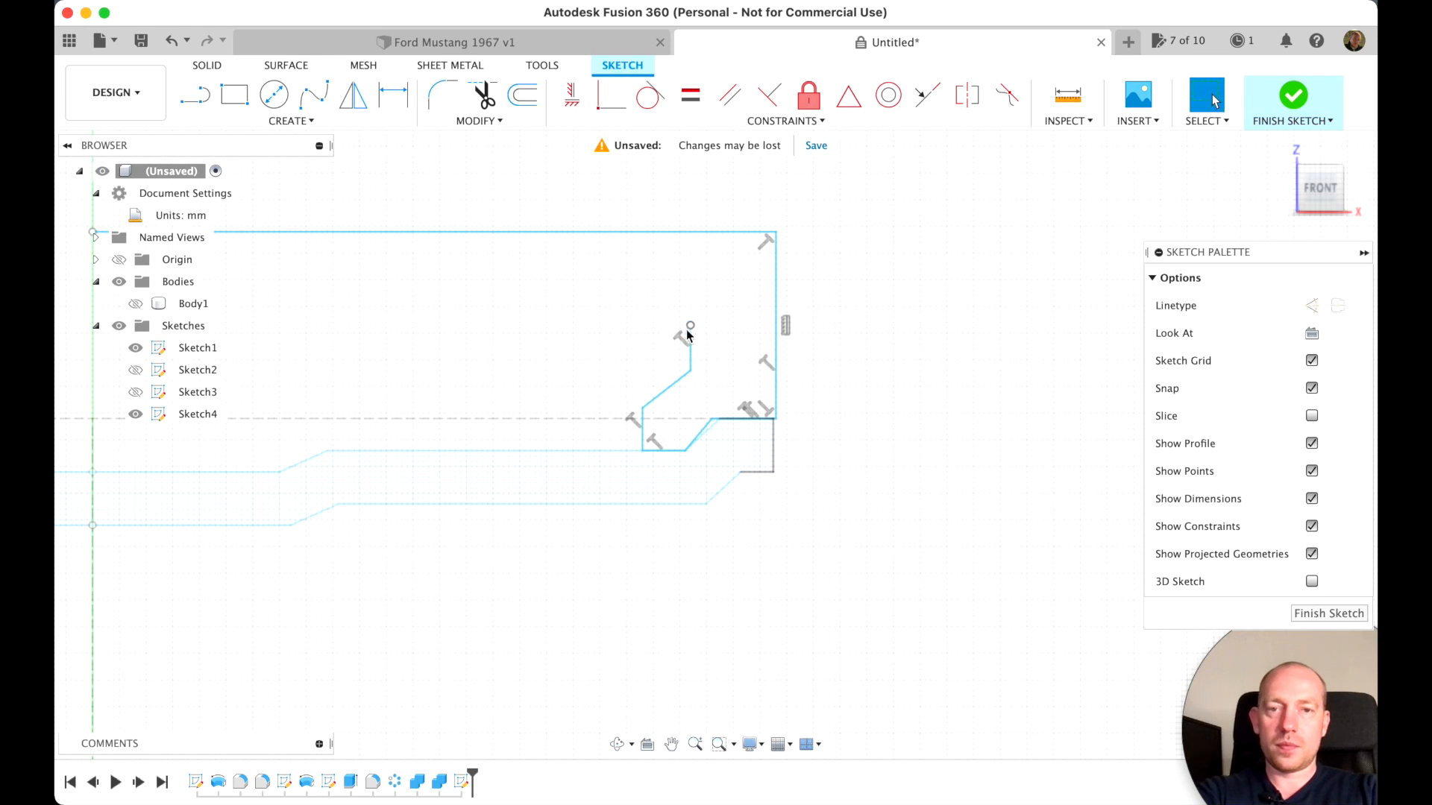
Extend the inner sidewall line slightly upward and draw a horizontal line about 112 mm long from its end to the centreline
left_click(691, 329)
mouse_move(691, 329)
left_mouse_down()
mouse_move(691, 302)
mouse_move(690, 315)
left_mouse_up()
scroll(612, 327, "left", 5)
scroll(612, 328, "down", 3)
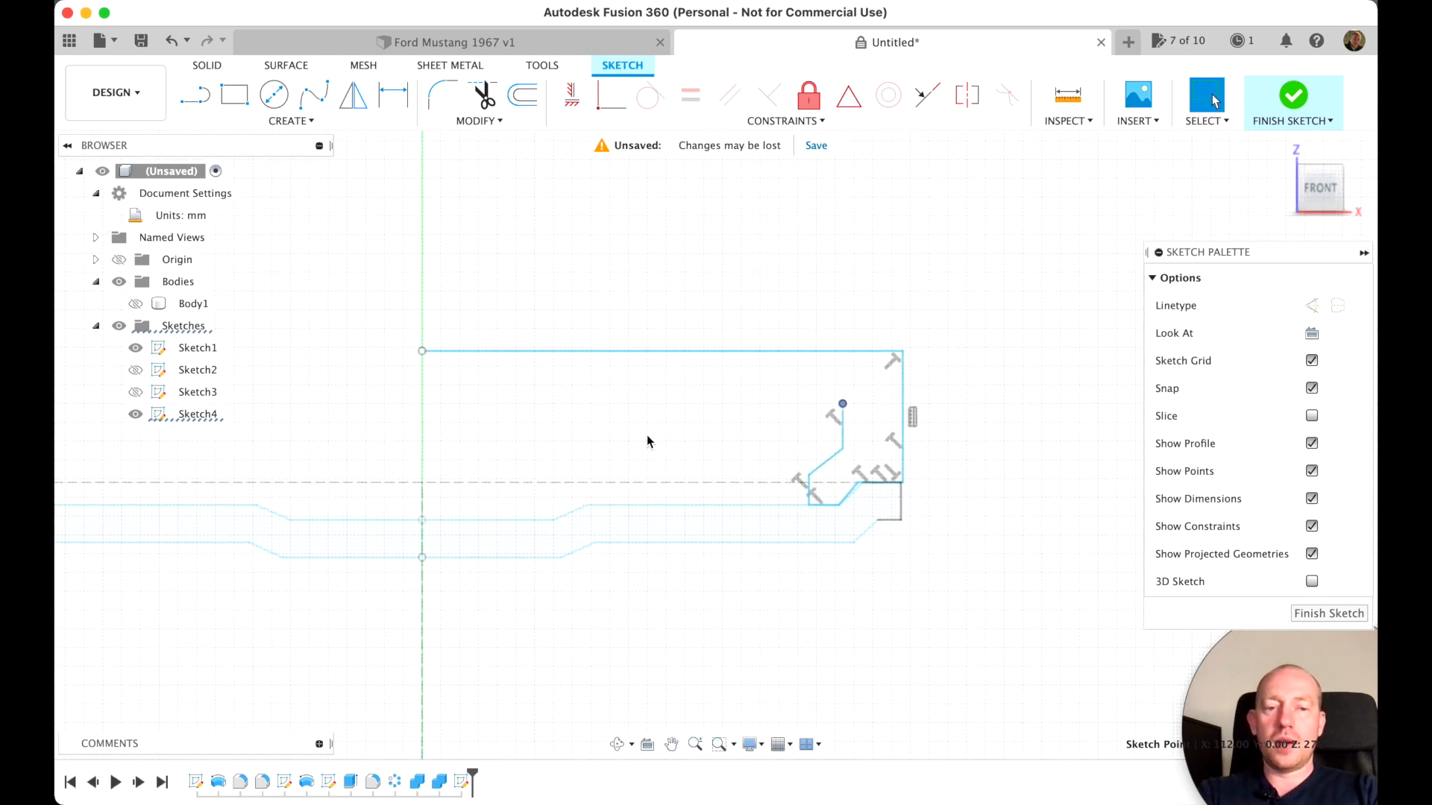
key("l")
left_click(842, 404)
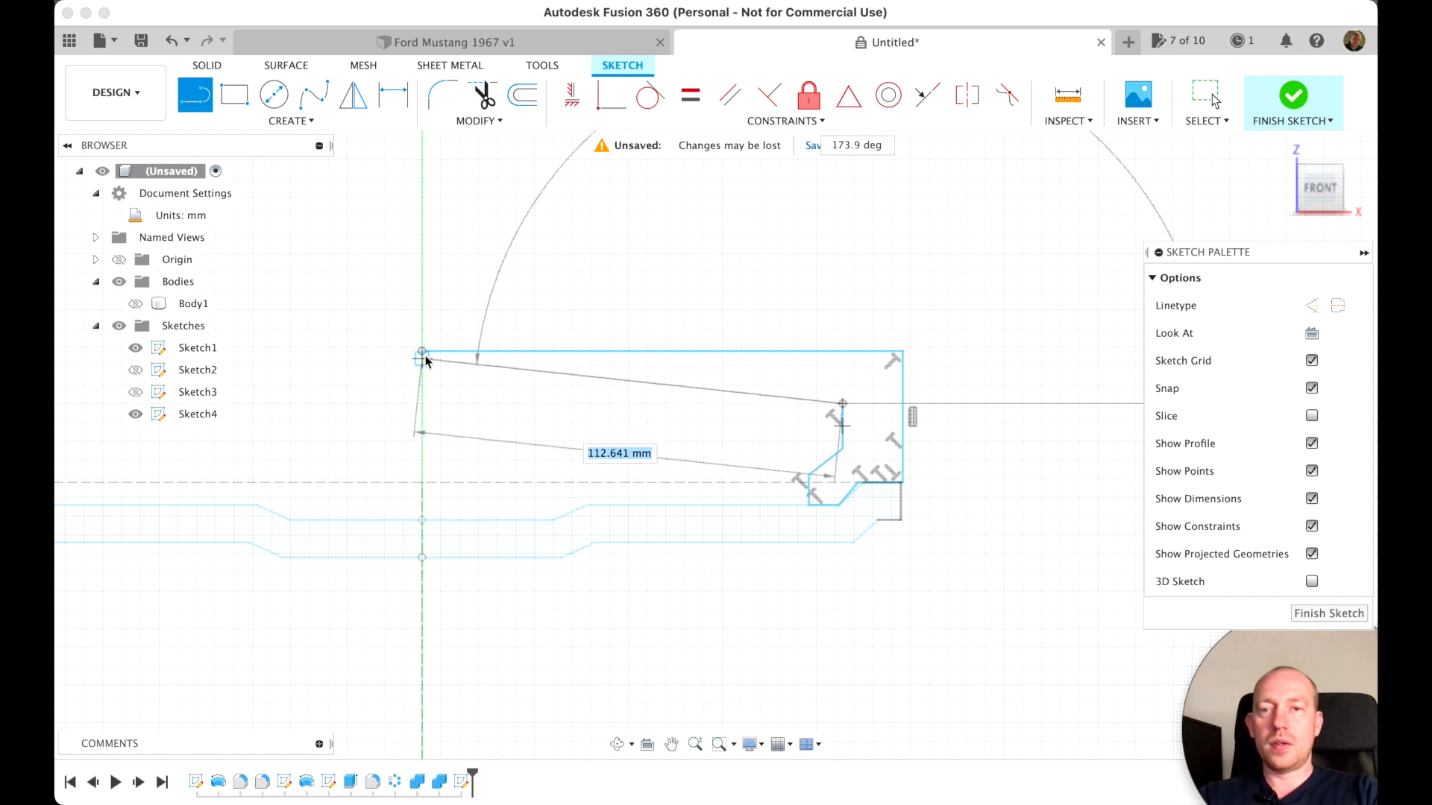
left_click(422, 404)
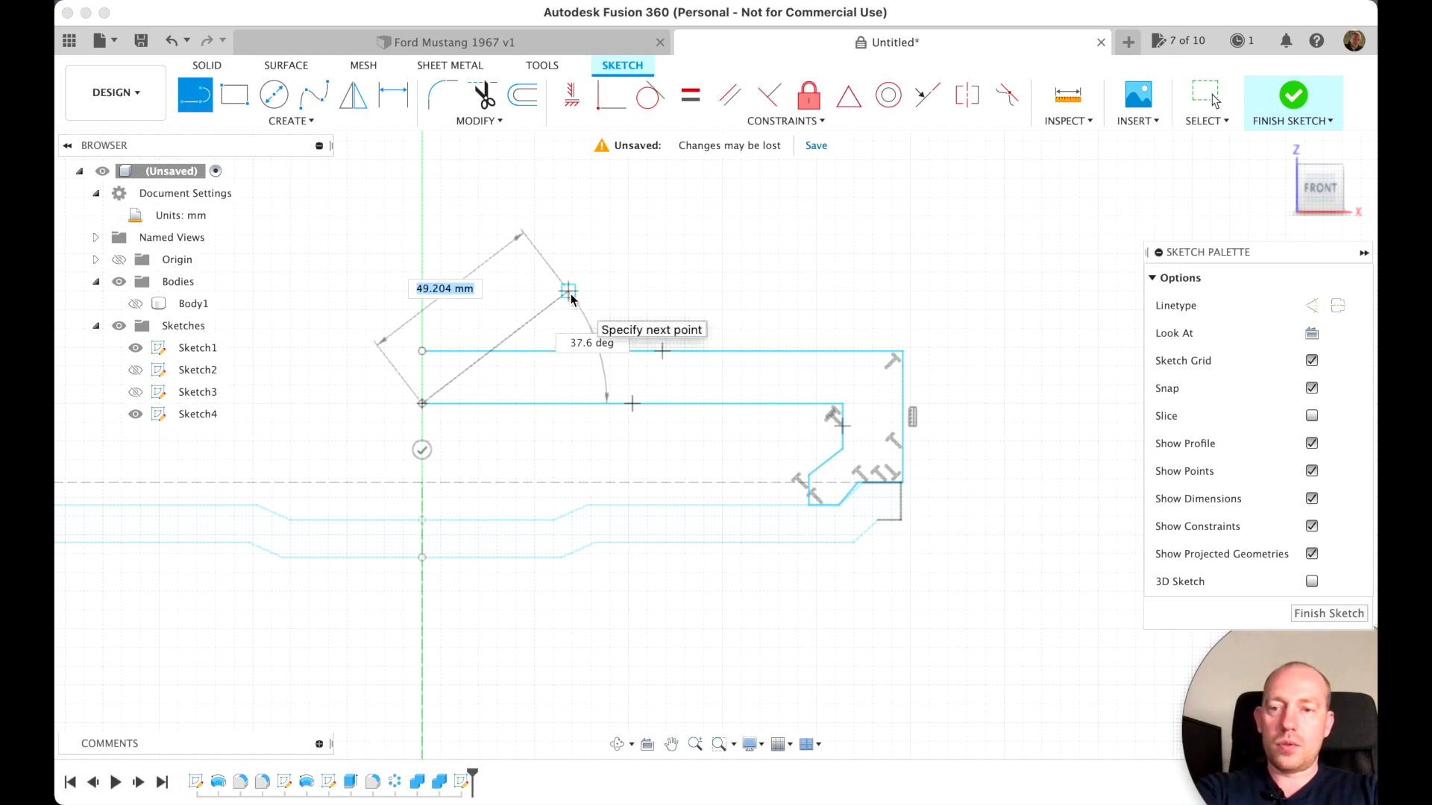
key("Escape")
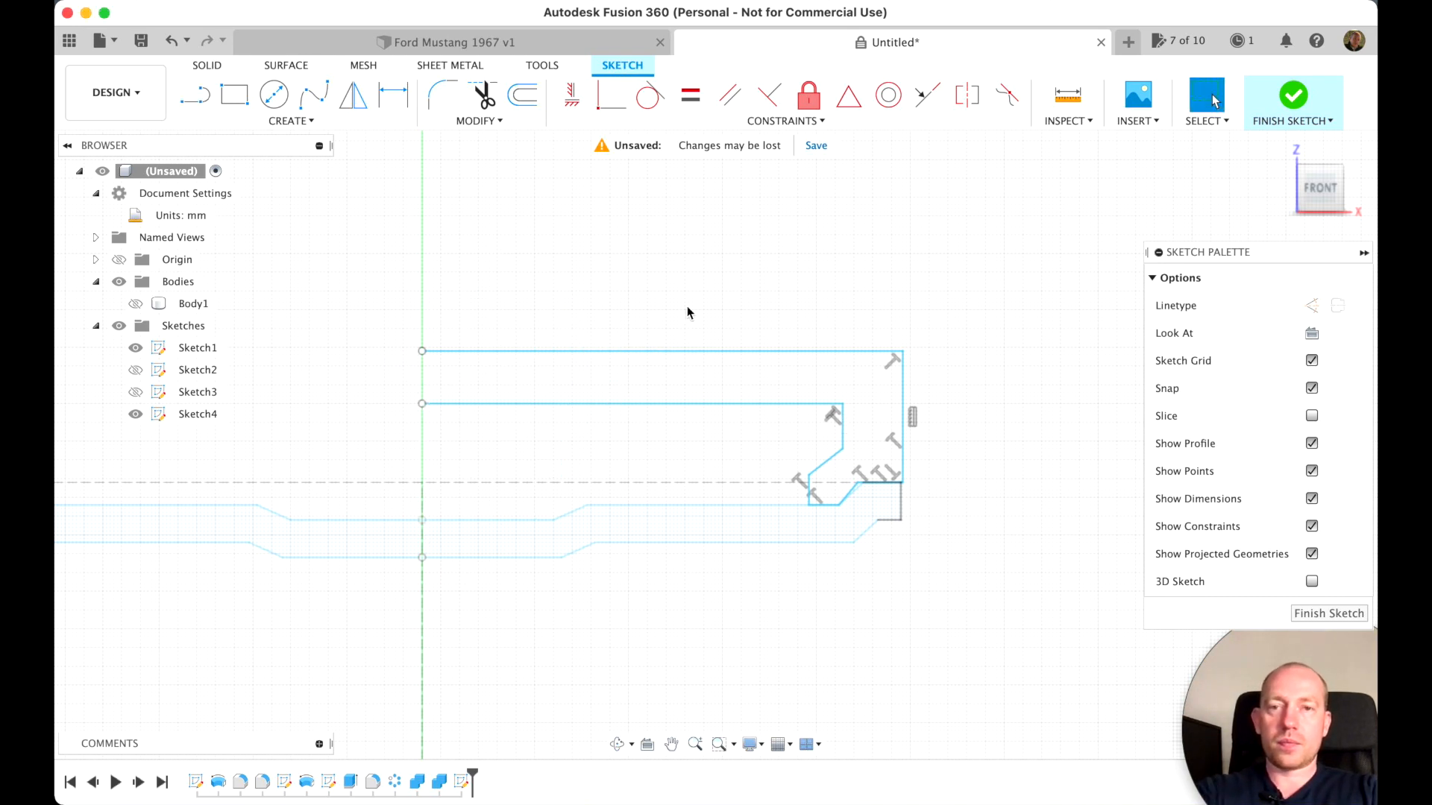
Fillet the upper corners of the outer and inner profile lines with a 9 mm radius
left_click(442, 97)
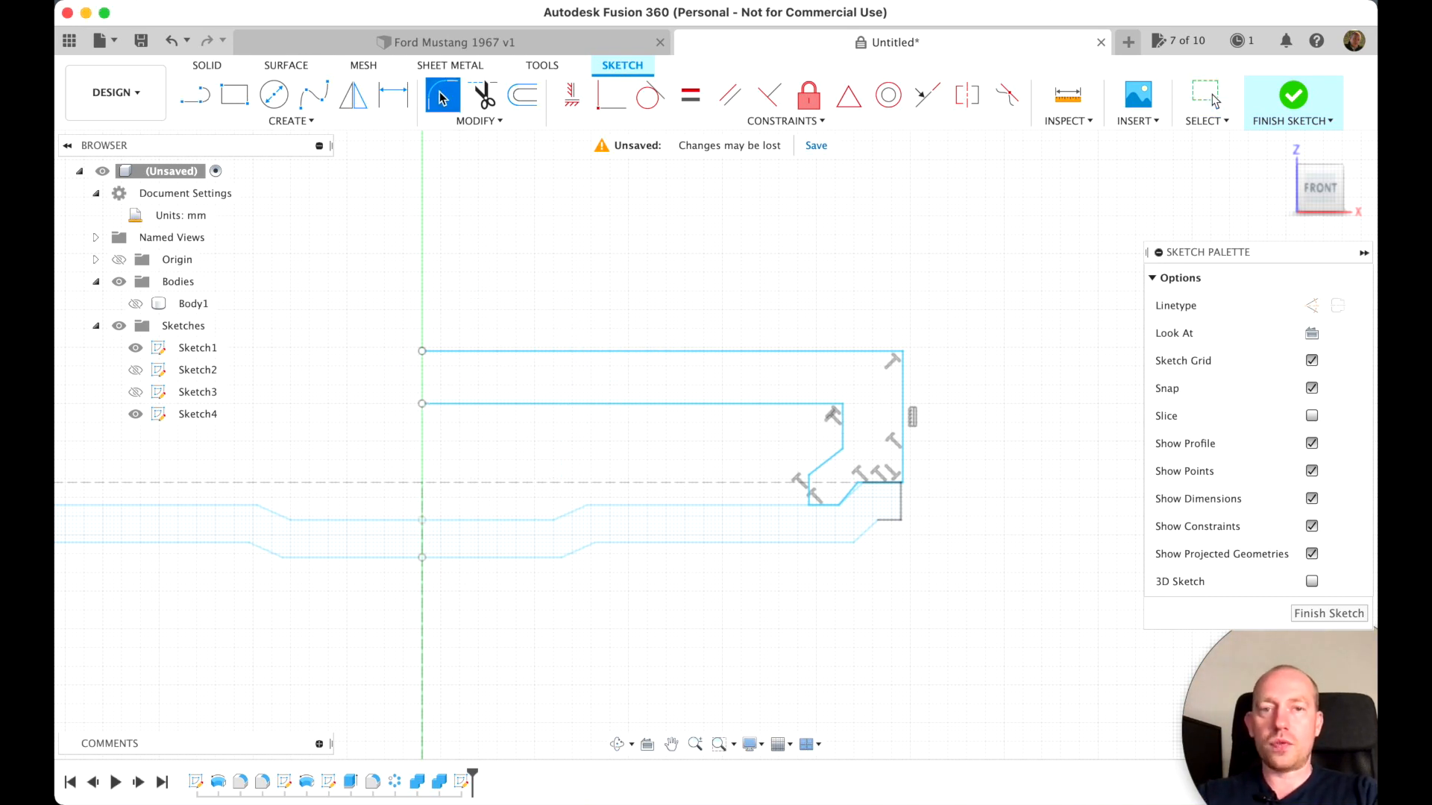
left_click(889, 351)
left_click(901, 382)
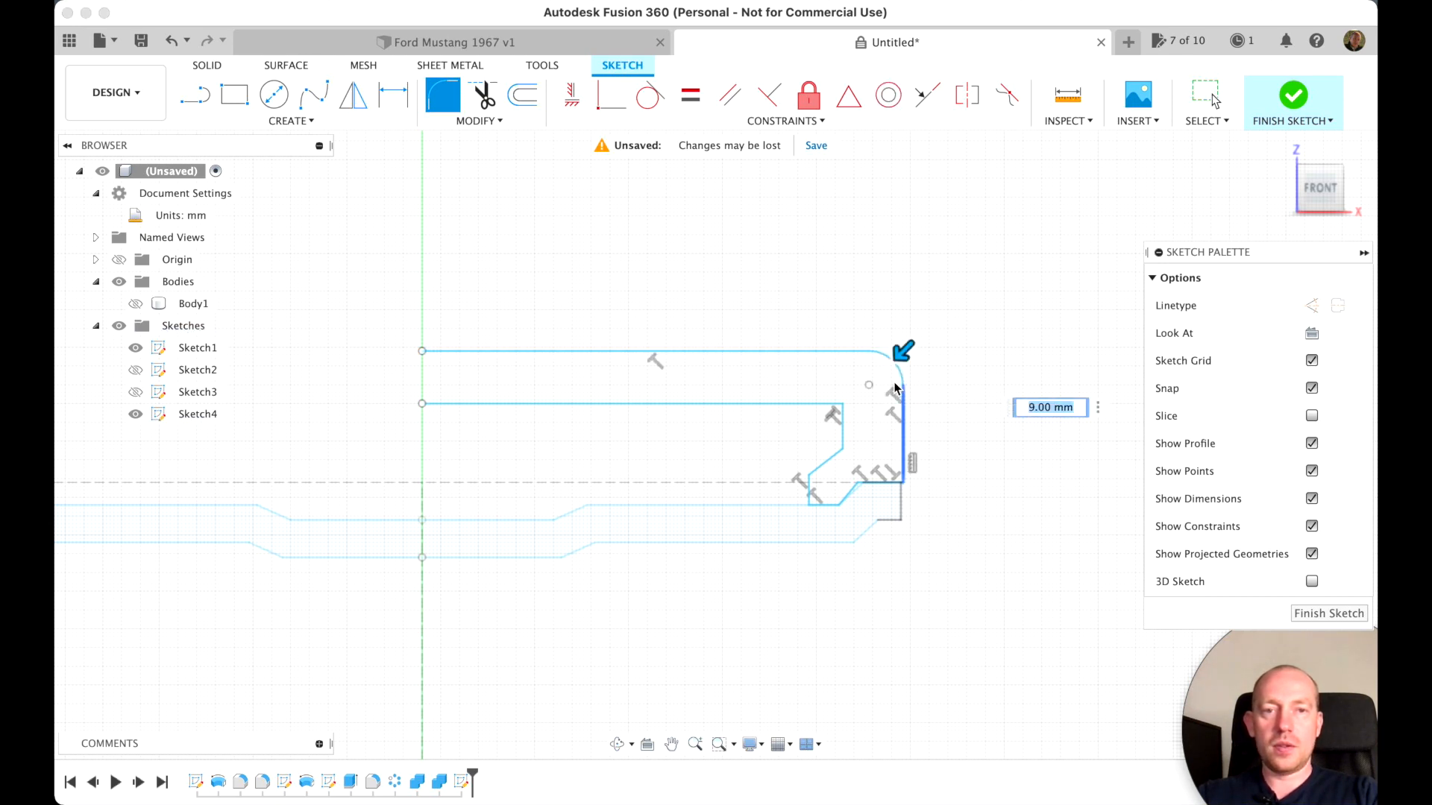
left_click(843, 406)
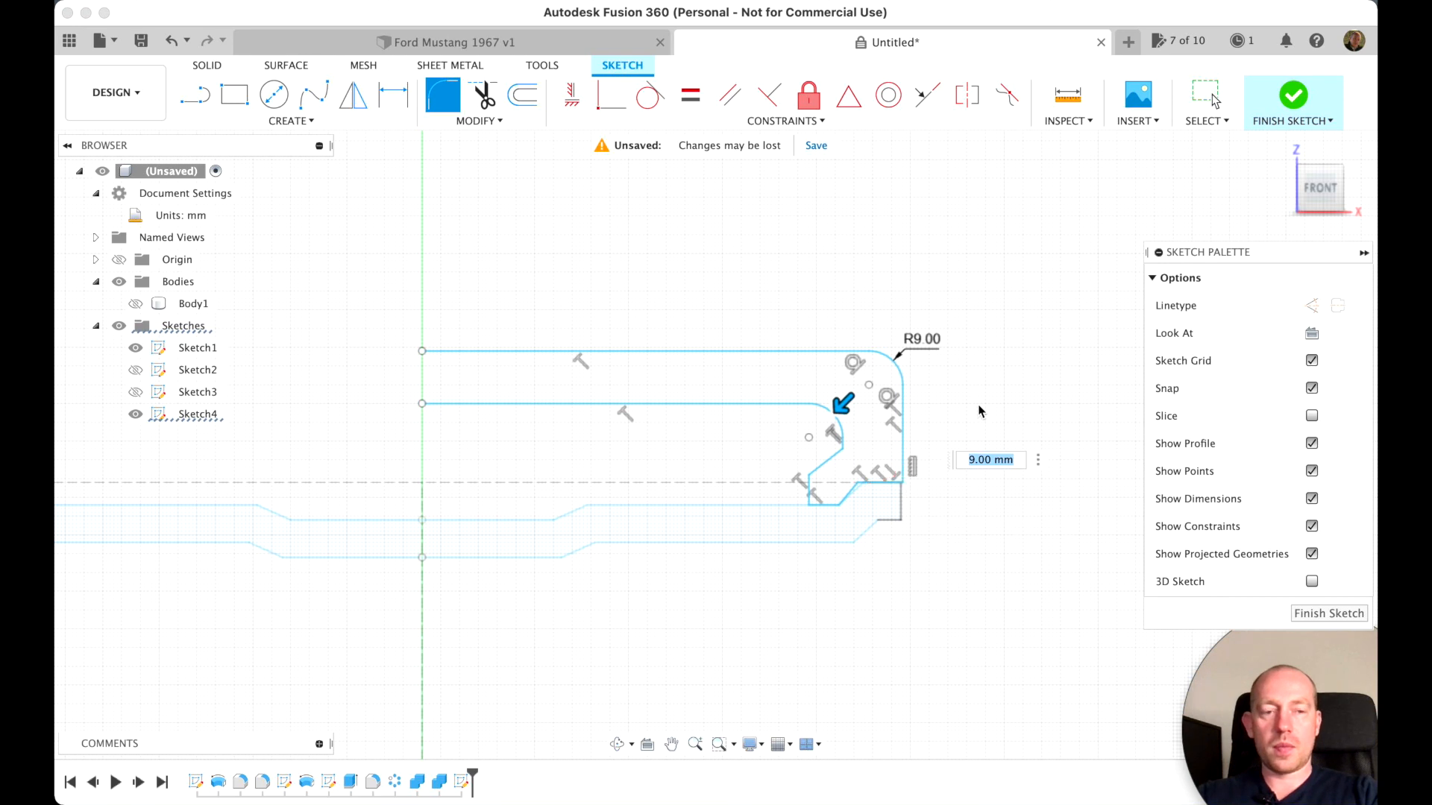
key("Escape")
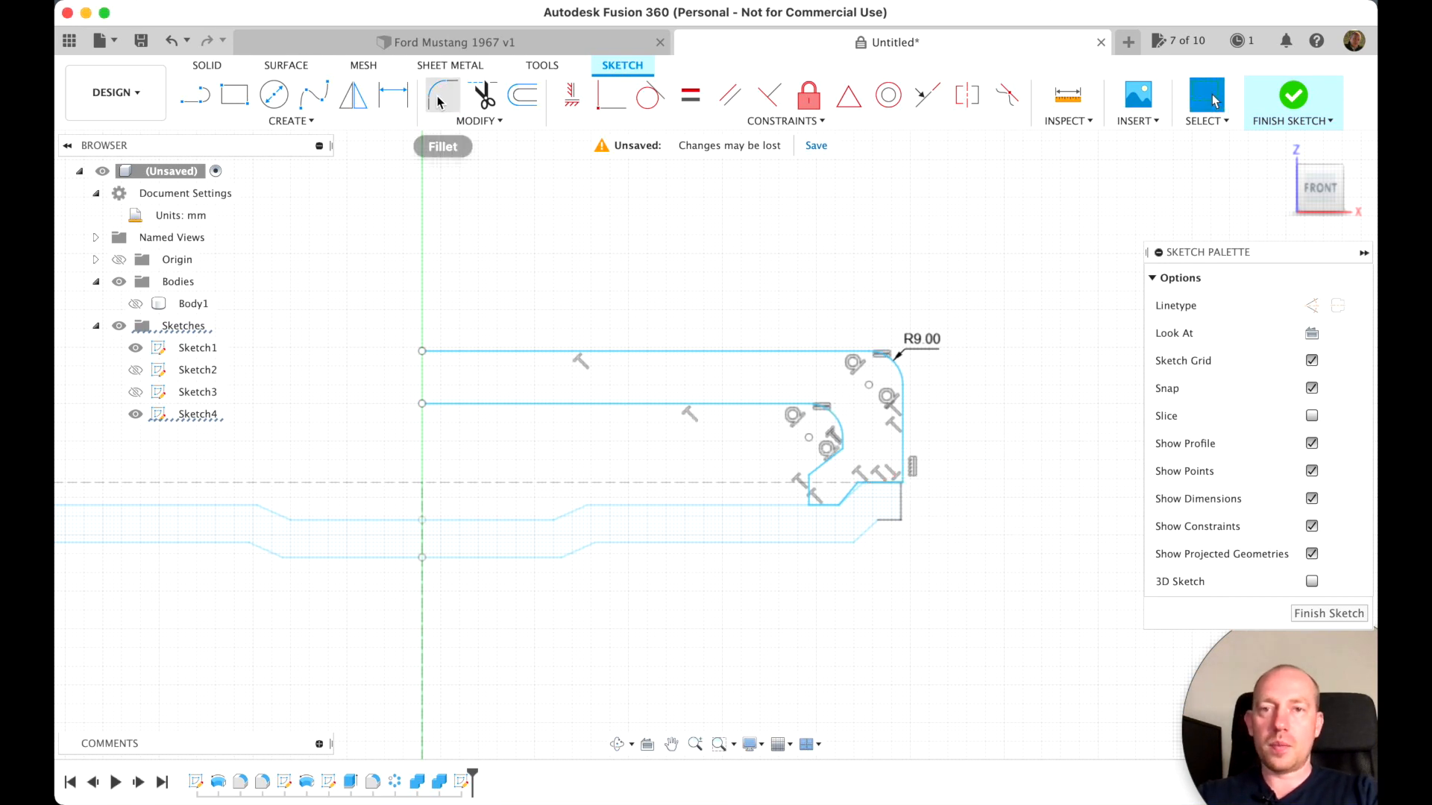
Fillet the corner at the base of the outer sidewall line with a 3 mm radius
left_click(440, 99)
left_click(905, 484)
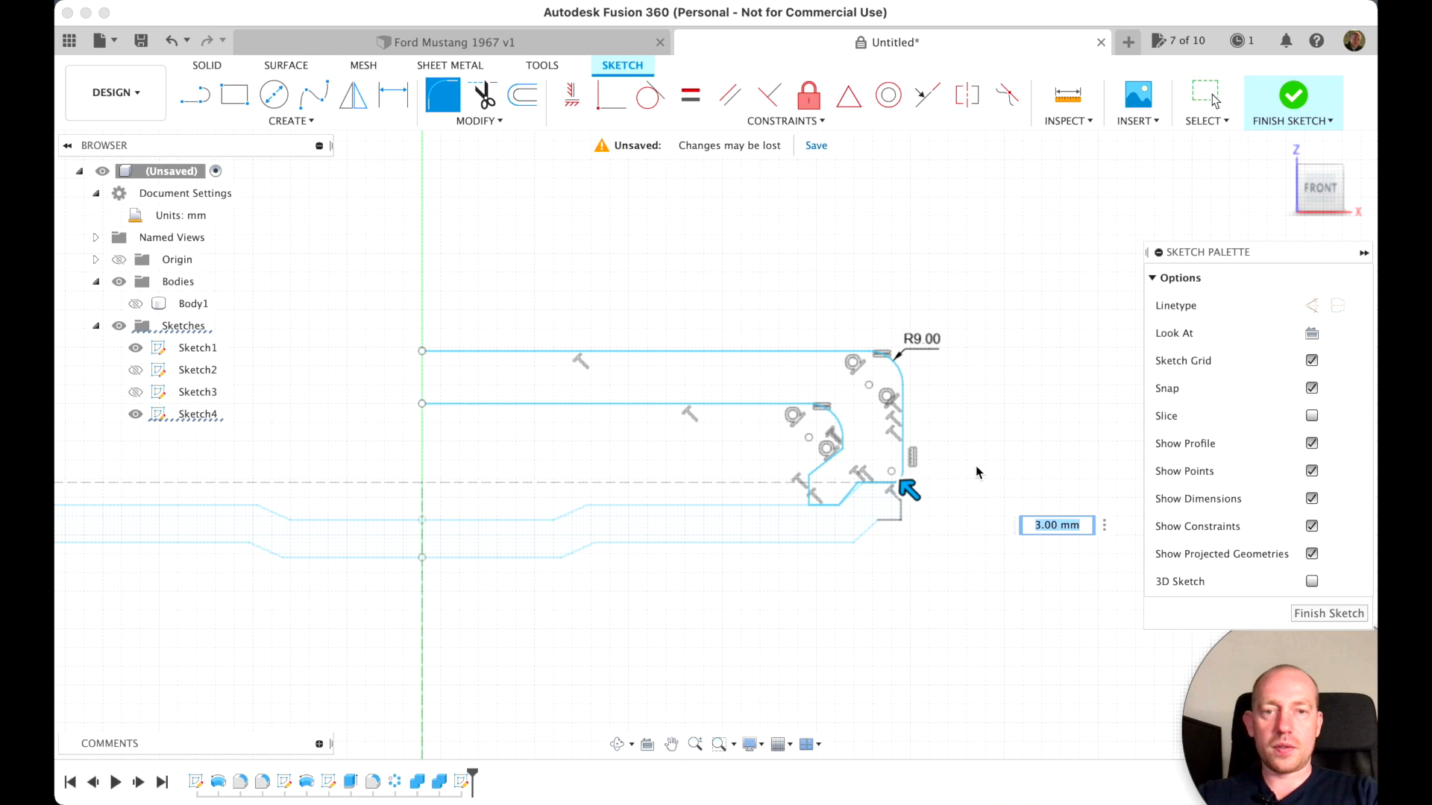
key("Return")
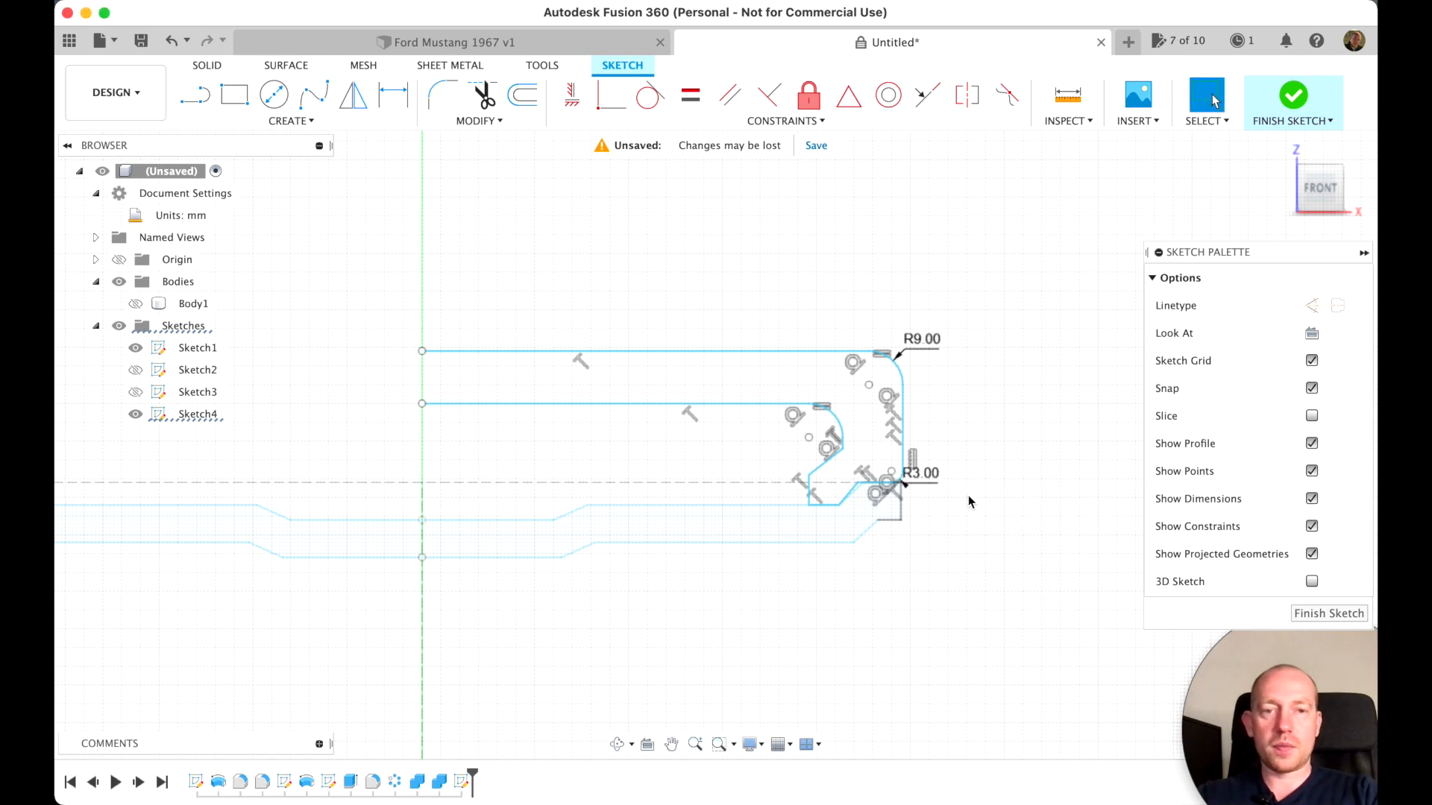
Draw a vertical construction line along the centreline, from the end of the outer profile line to below the inner one
scroll(900, 520, "left", 3)
scroll(900, 524, "left", 5)
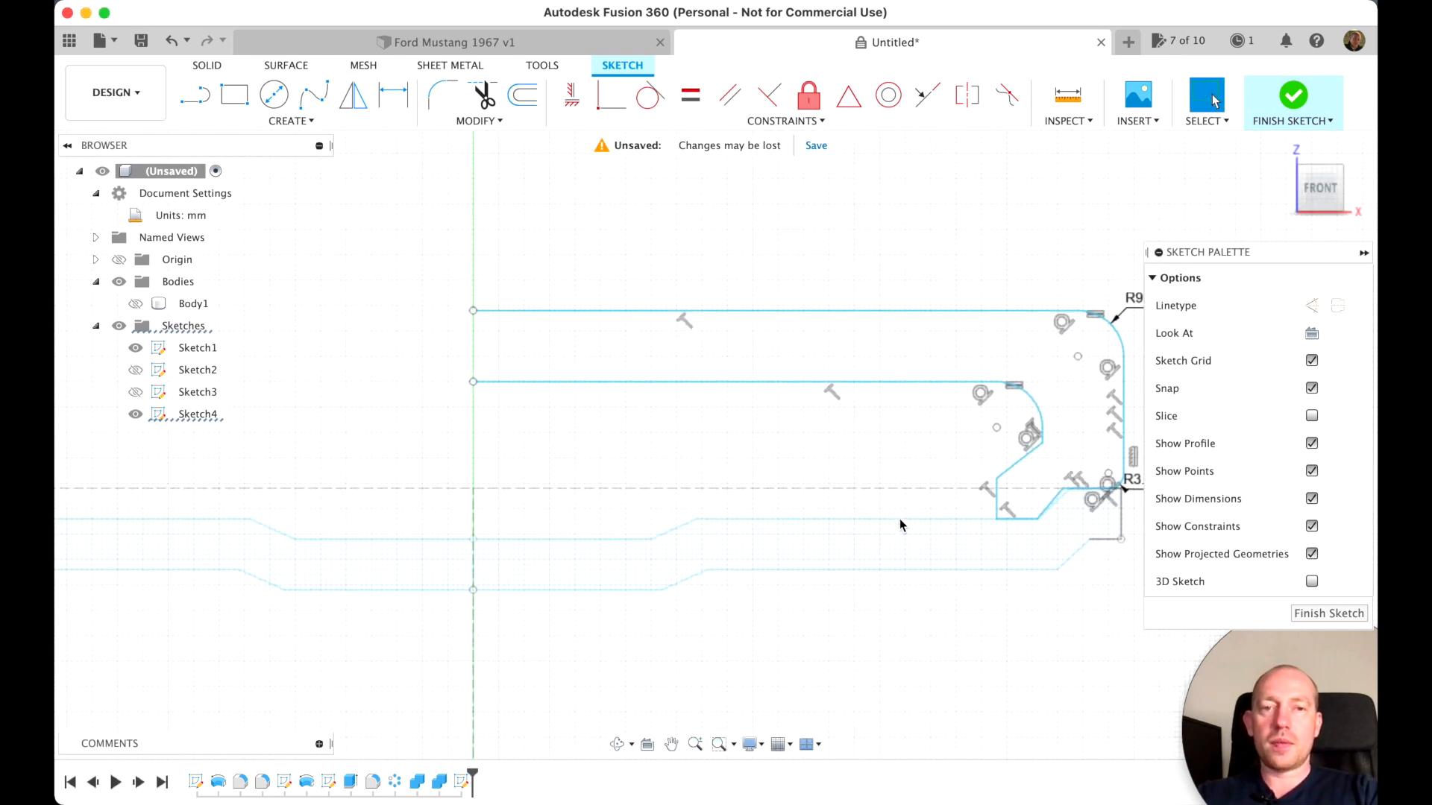
scroll(899, 525, "right", 3)
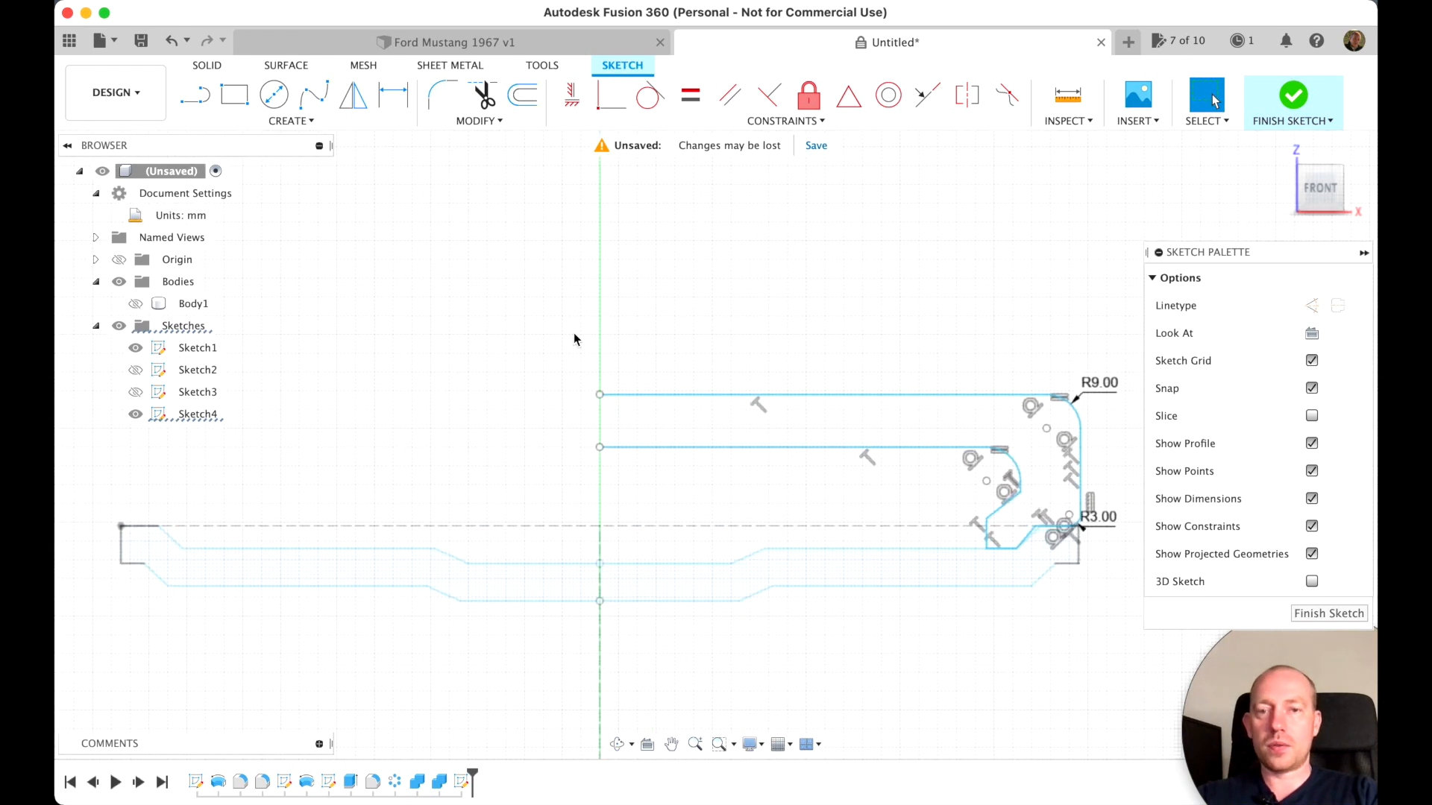
key("l")
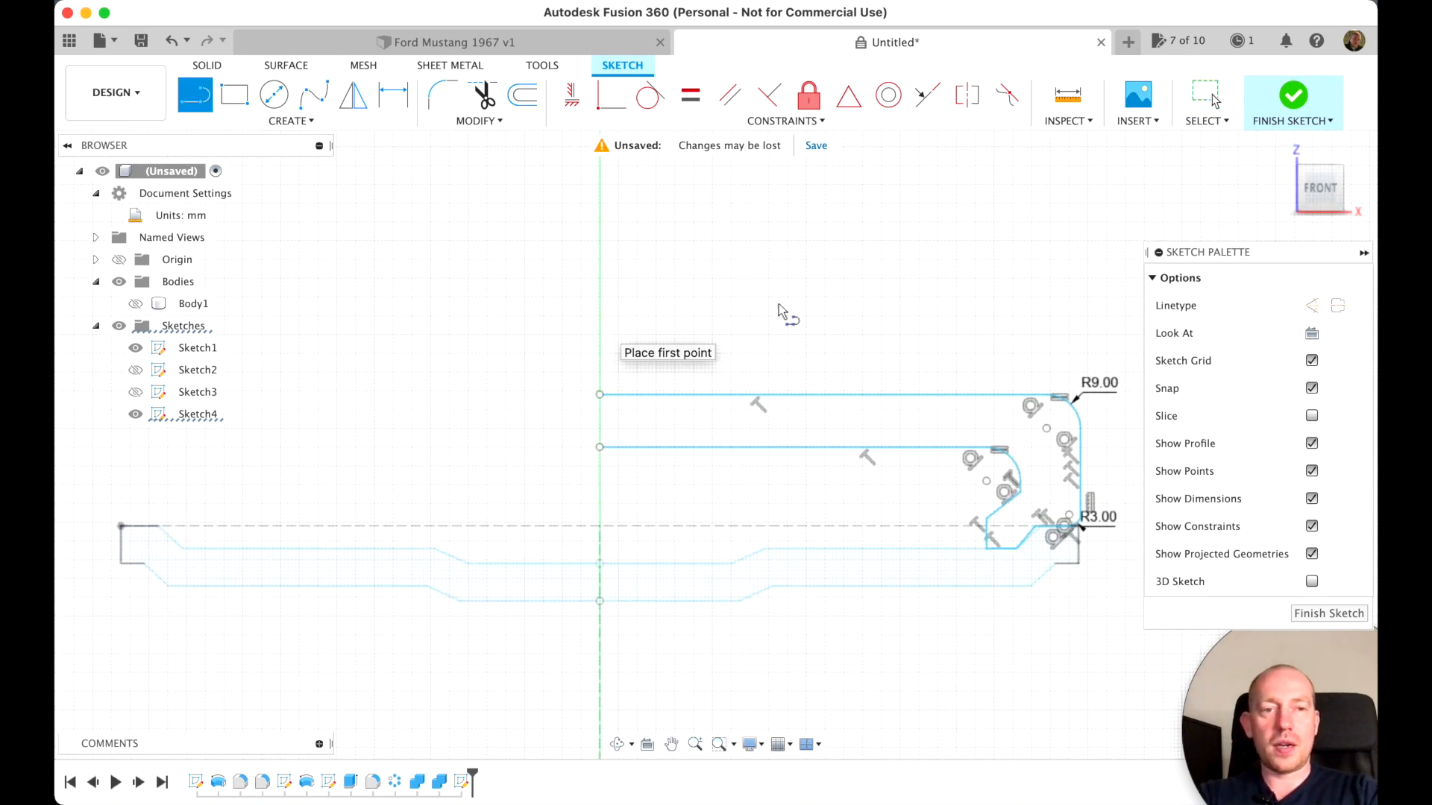
left_click(1311, 305)
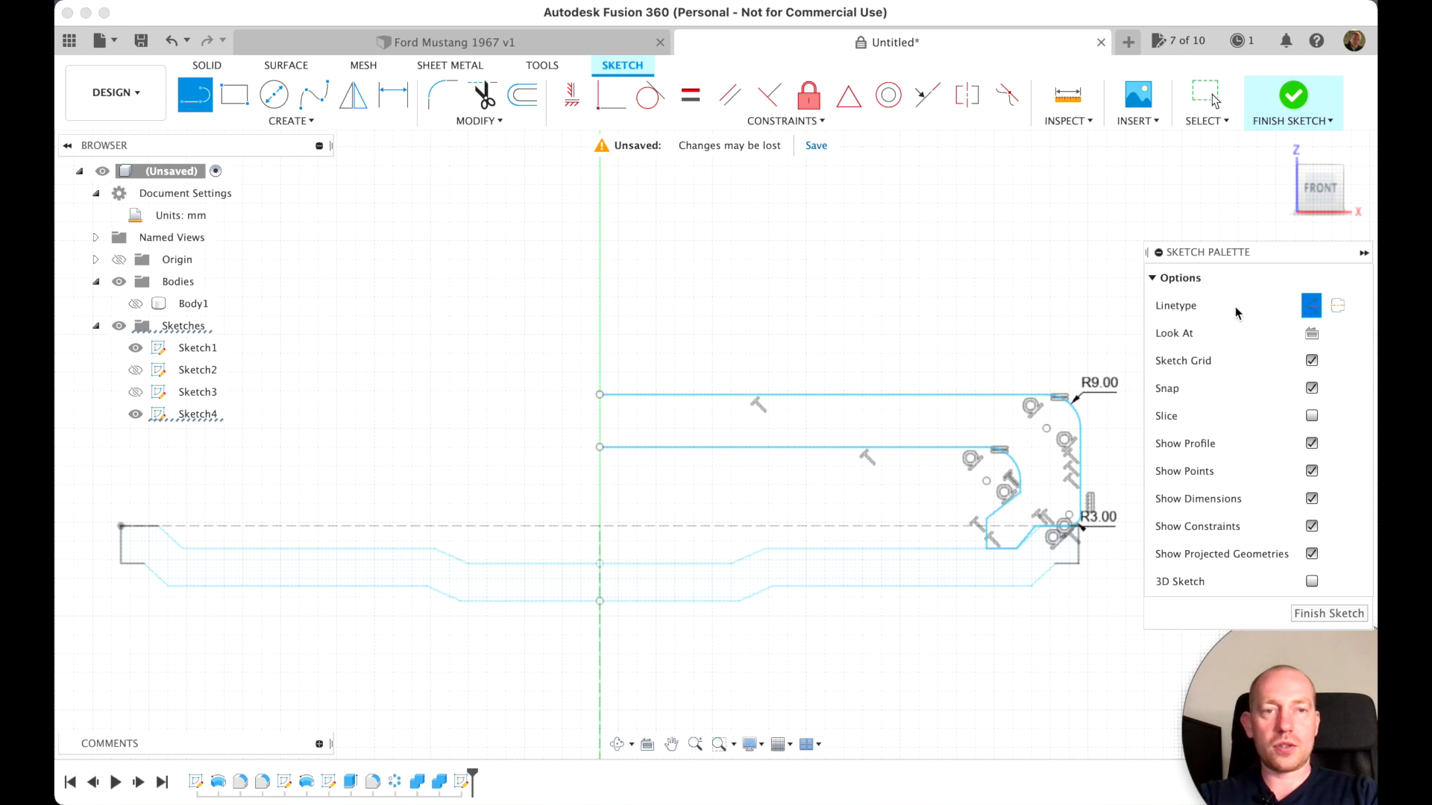
left_click(599, 394)
left_click(600, 507)
key("Escape")
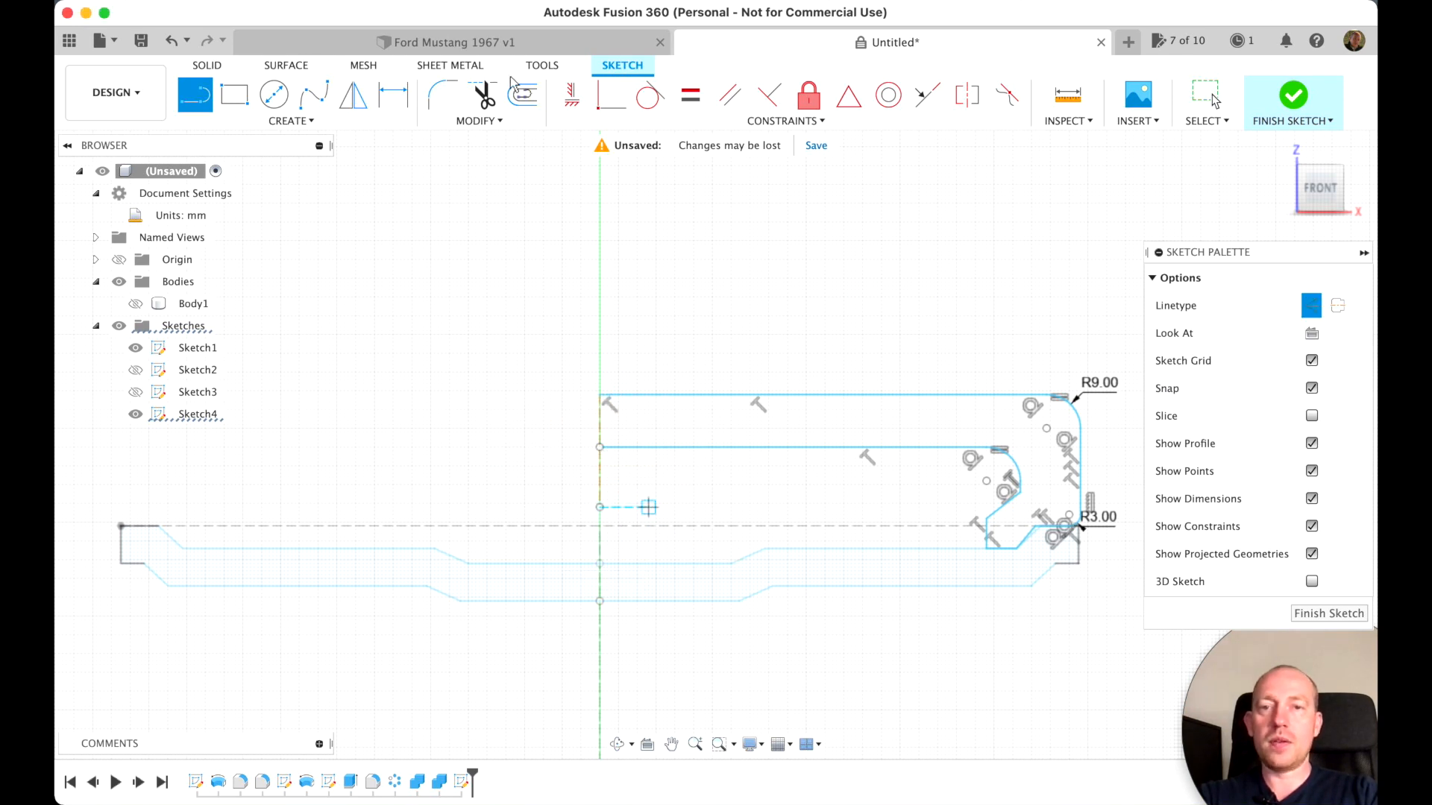
Mirror the connected tire profile about the vertical construction line and finish the sketch
left_click(354, 103)
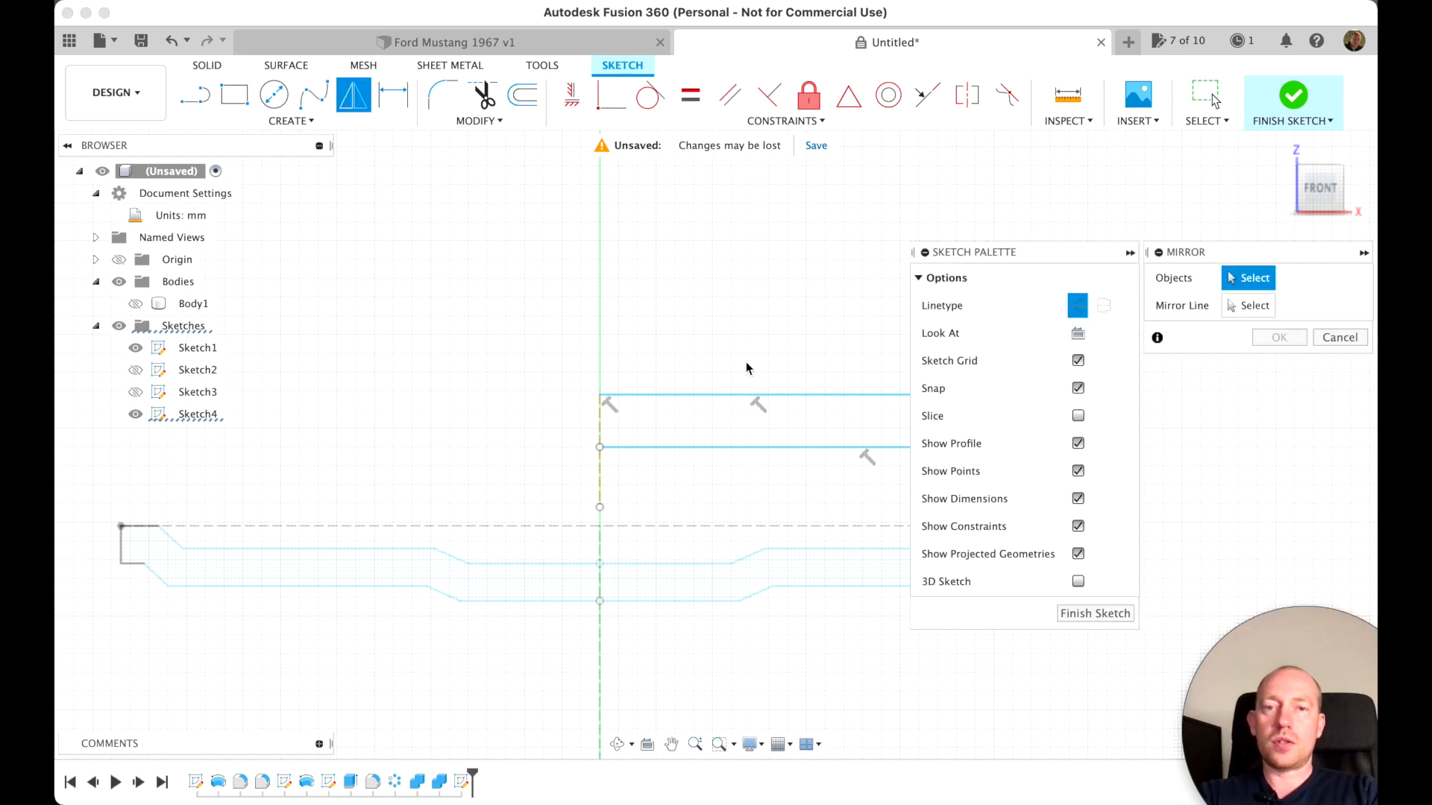
double_click(757, 395)
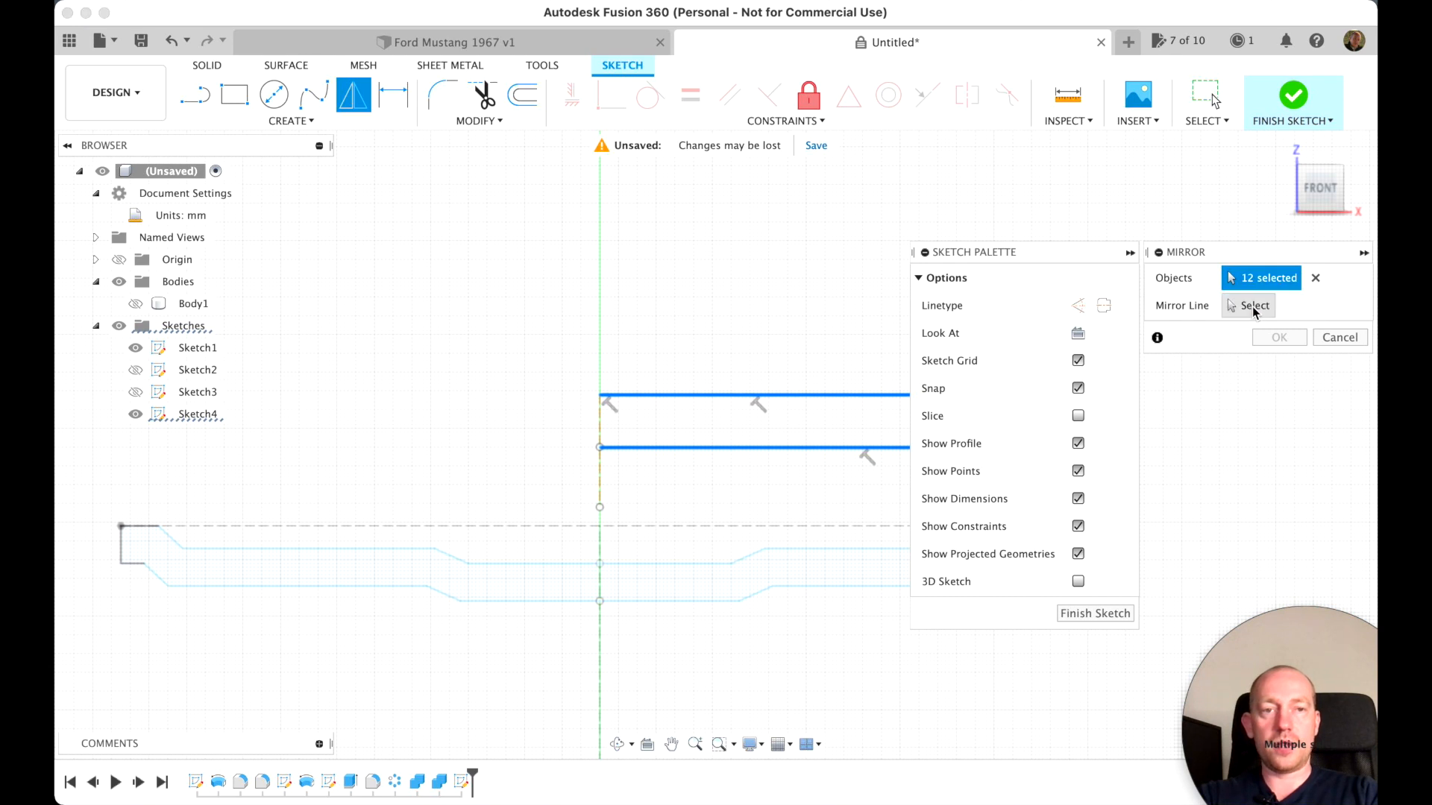
left_click(1250, 306)
left_click(601, 478)
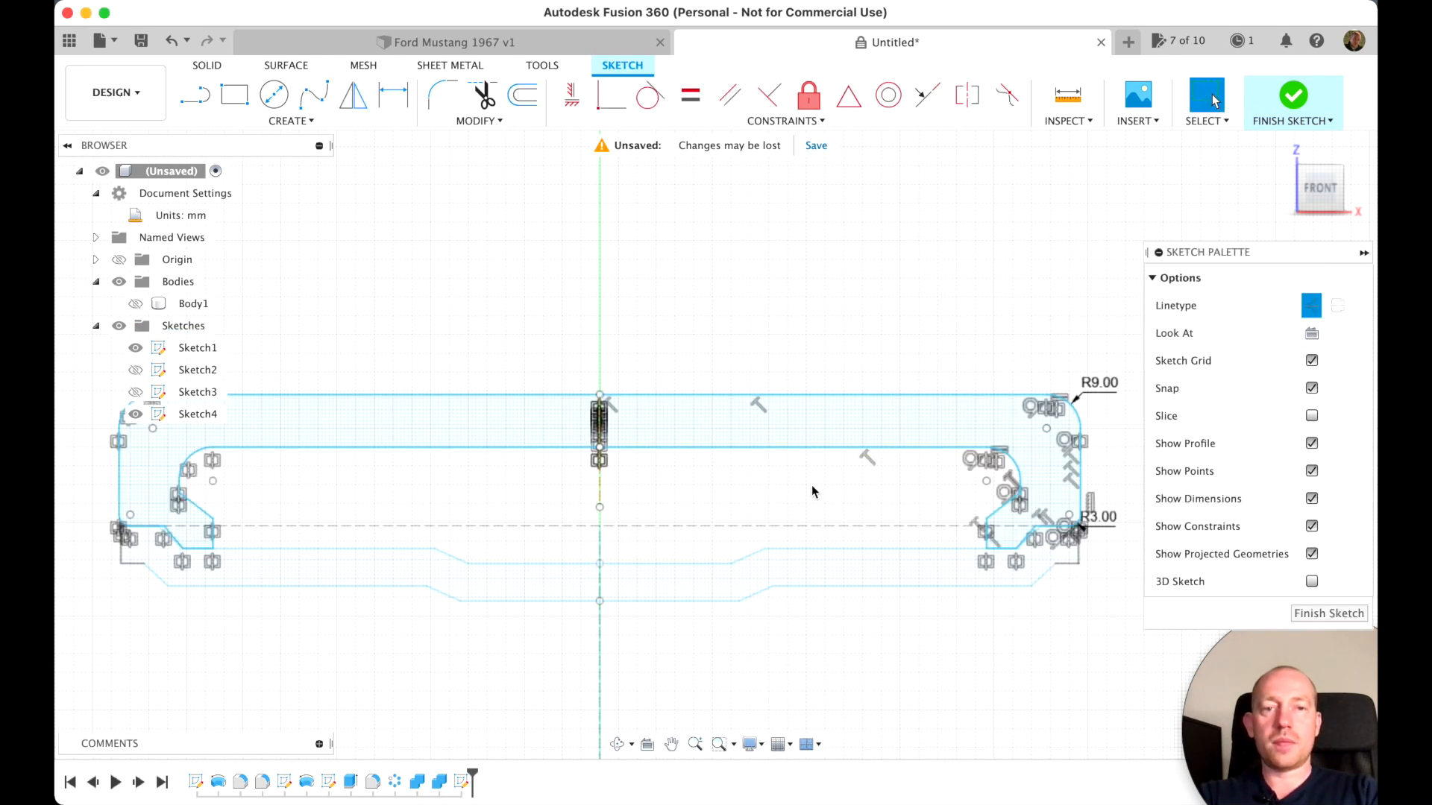
left_click(1329, 613)
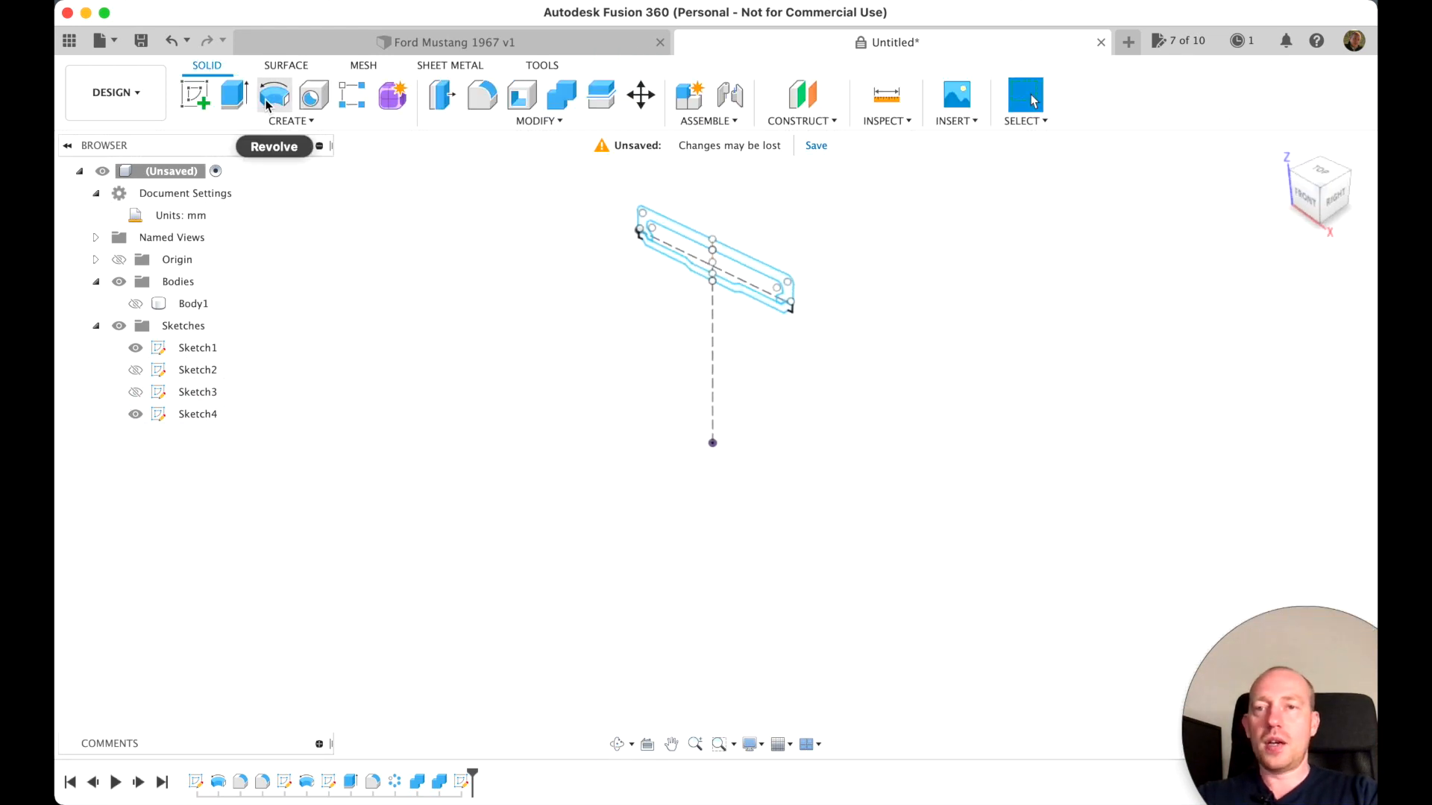
Revolve the closed tire profile 360 degrees about the X axis as a new body
left_click(271, 100)
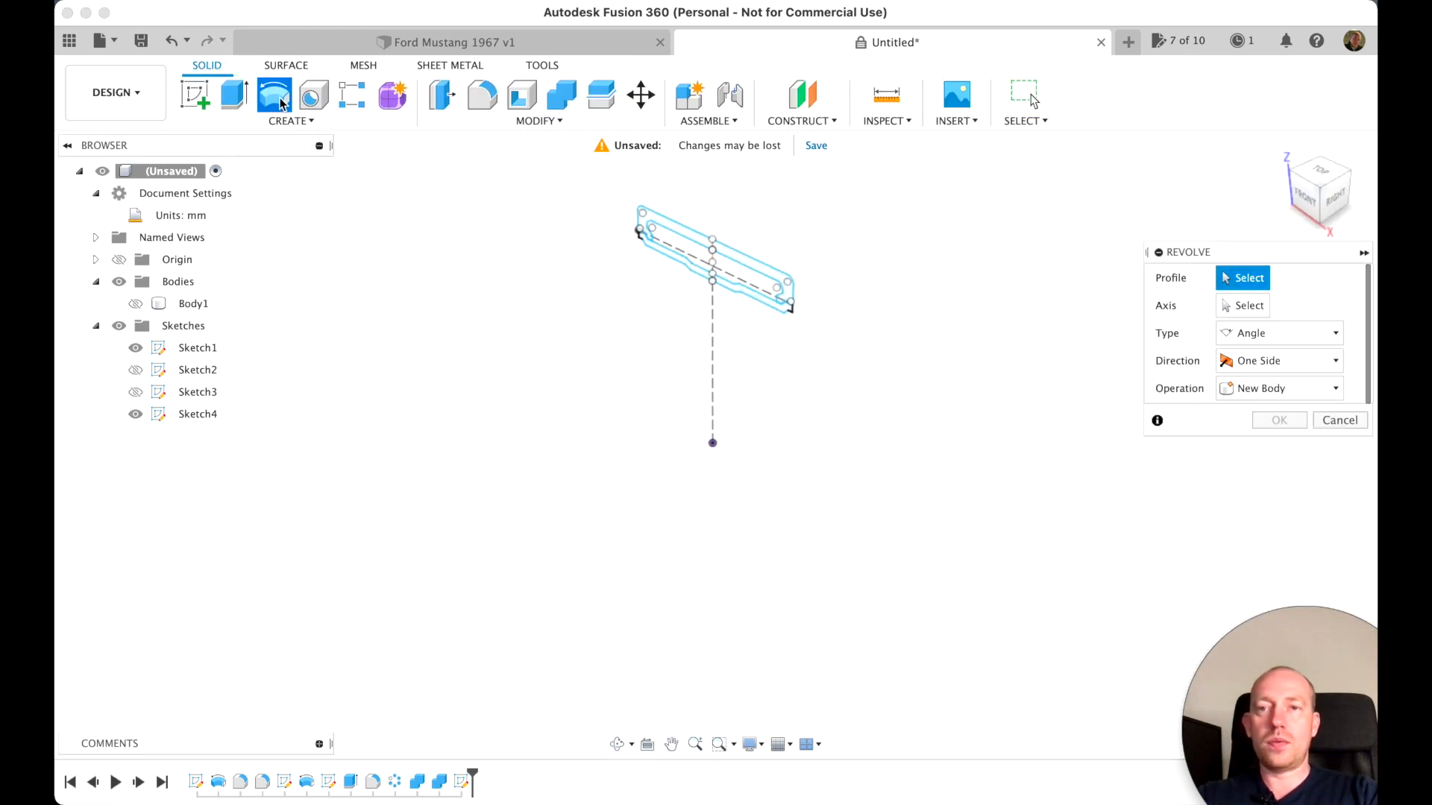
left_click(776, 281)
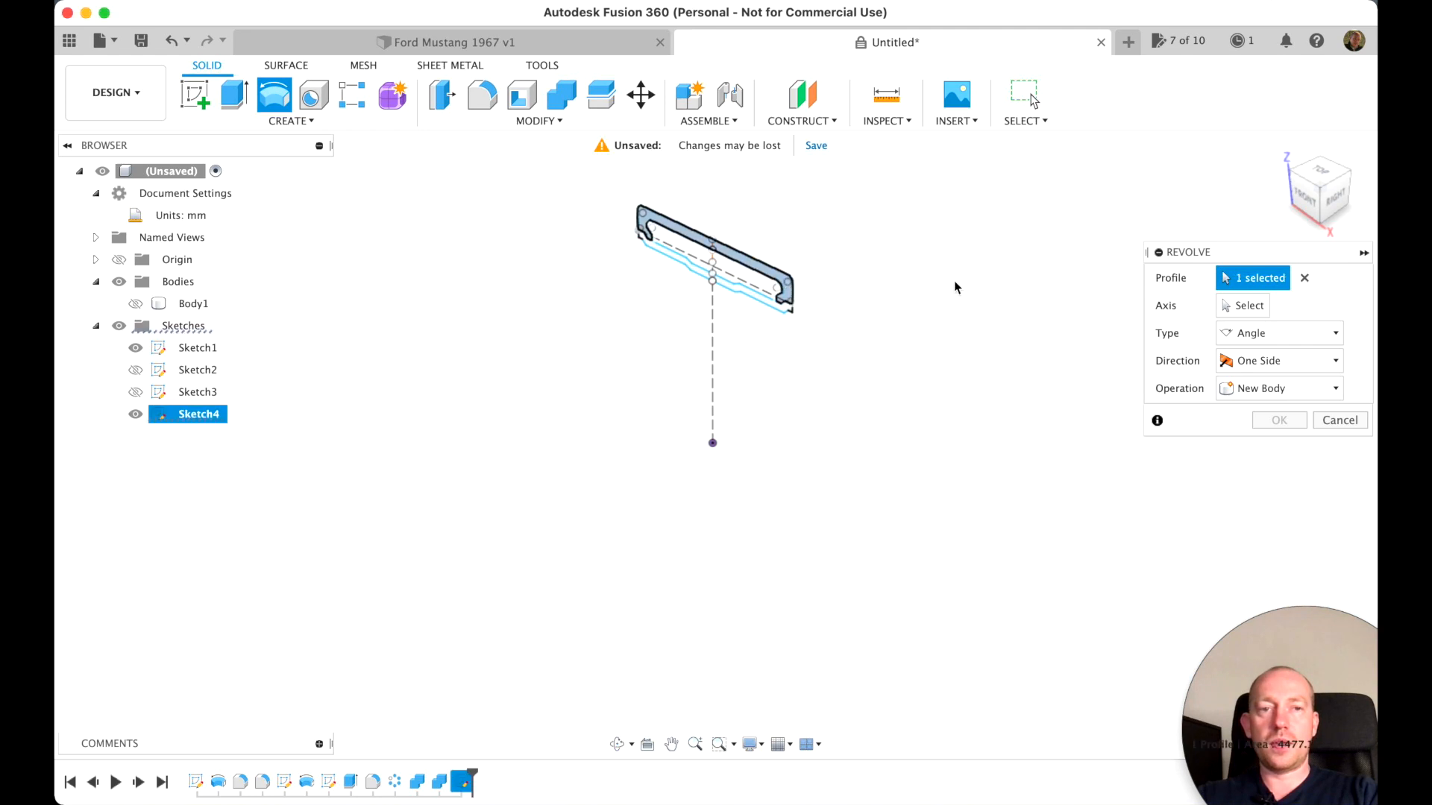
left_click(1247, 306)
left_click(766, 485)
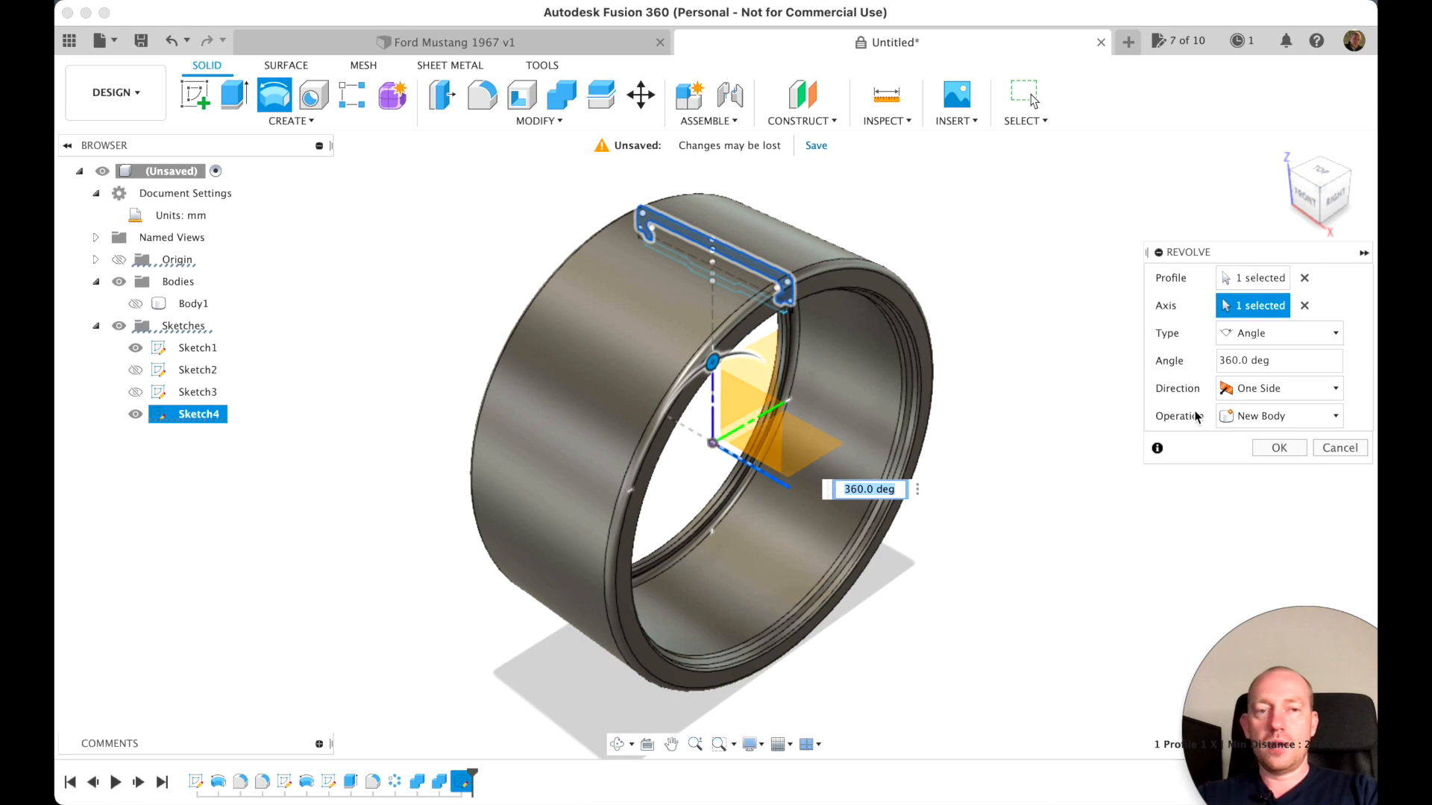
left_click(1279, 447)
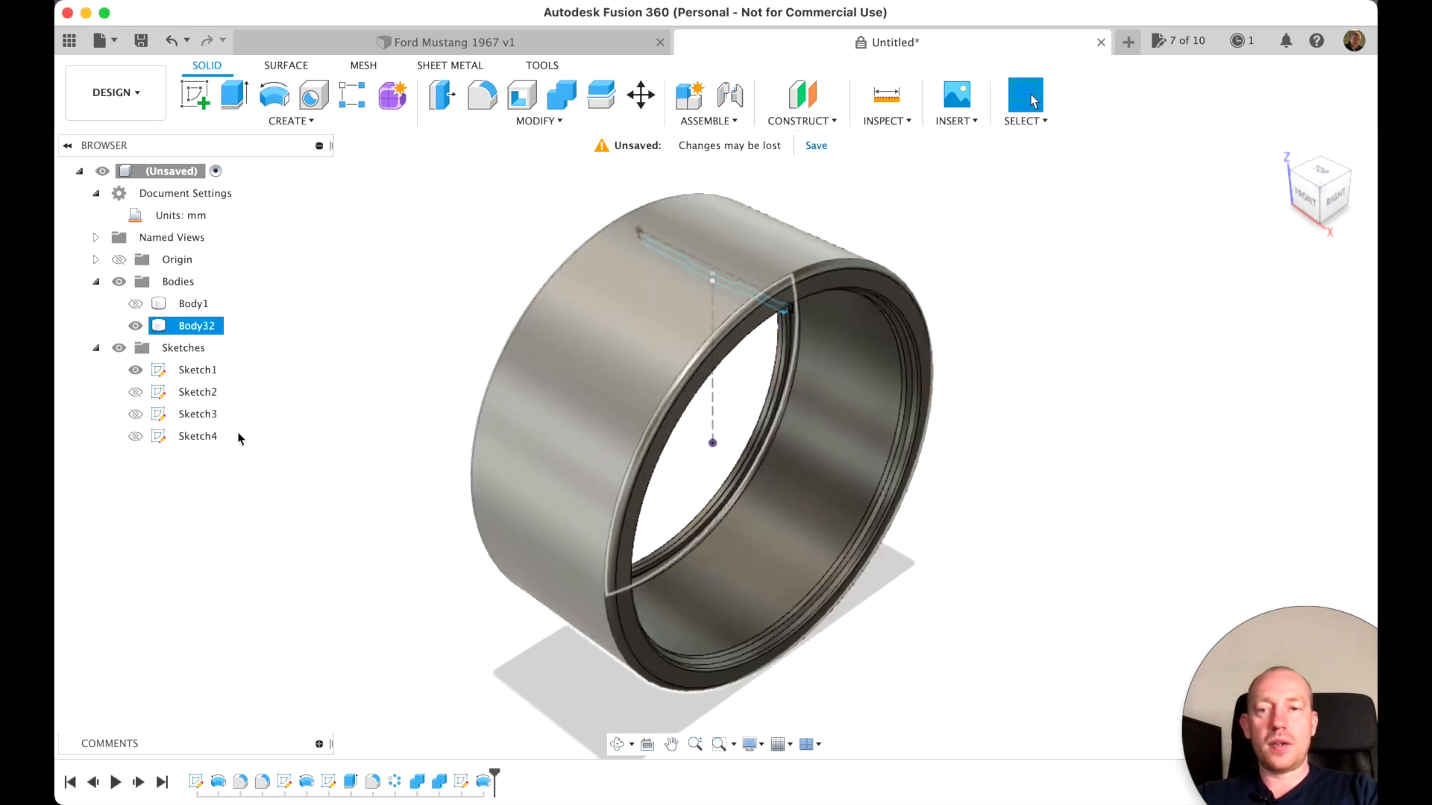
Show the spoked rim body to examine how it fits inside the tire, and hide it again
left_click(135, 303)
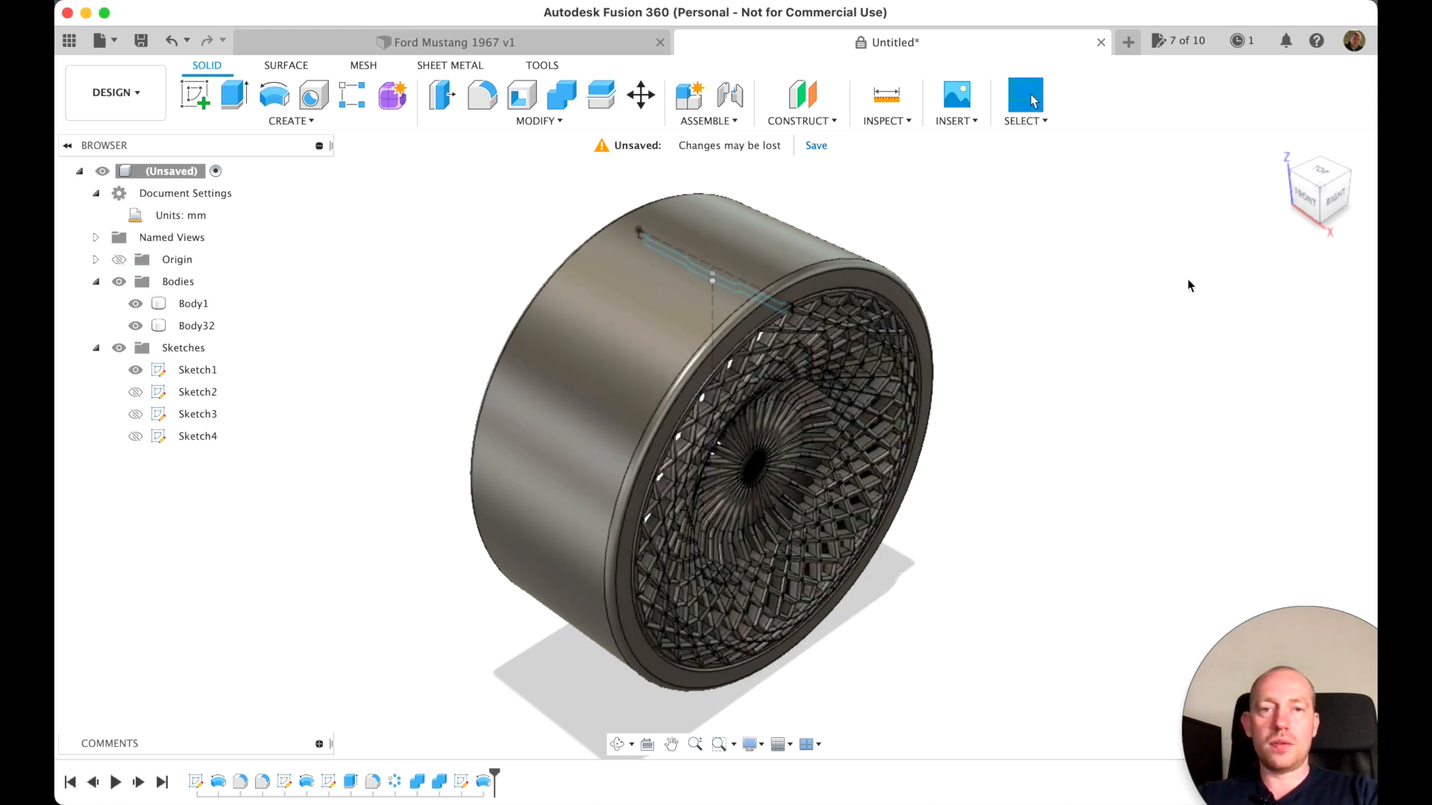
mouse_move(1347, 197)
left_mouse_down()
mouse_move(1267, 179)
mouse_move(1289, 254)
mouse_move(1208, 127)
mouse_move(1246, 154)
mouse_move(1232, 204)
mouse_move(1144, 204)
mouse_move(1108, 185)
mouse_move(1148, 157)
mouse_move(1208, 160)
left_mouse_up()
scroll(974, 447, "up", 5)
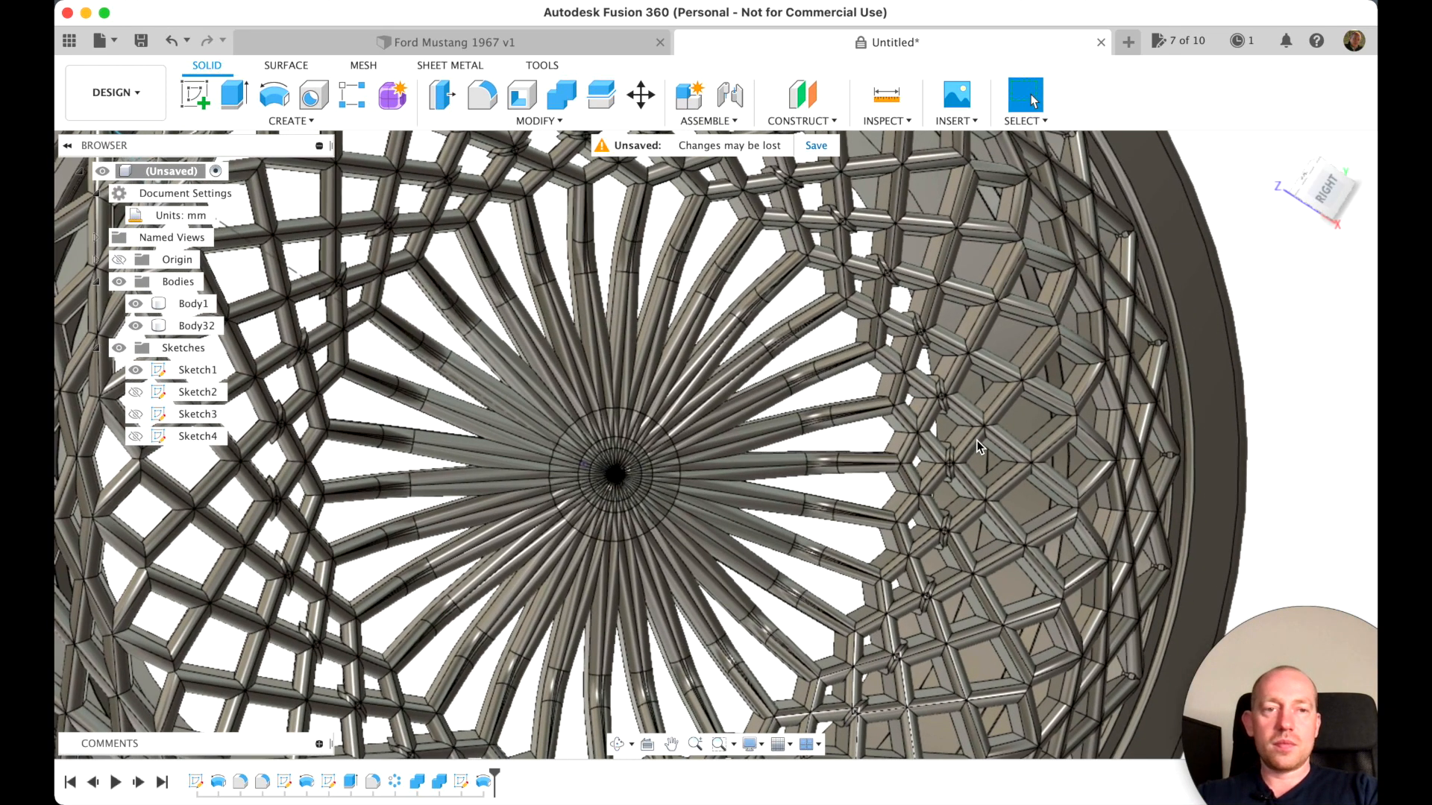
scroll(977, 441, "down", 8)
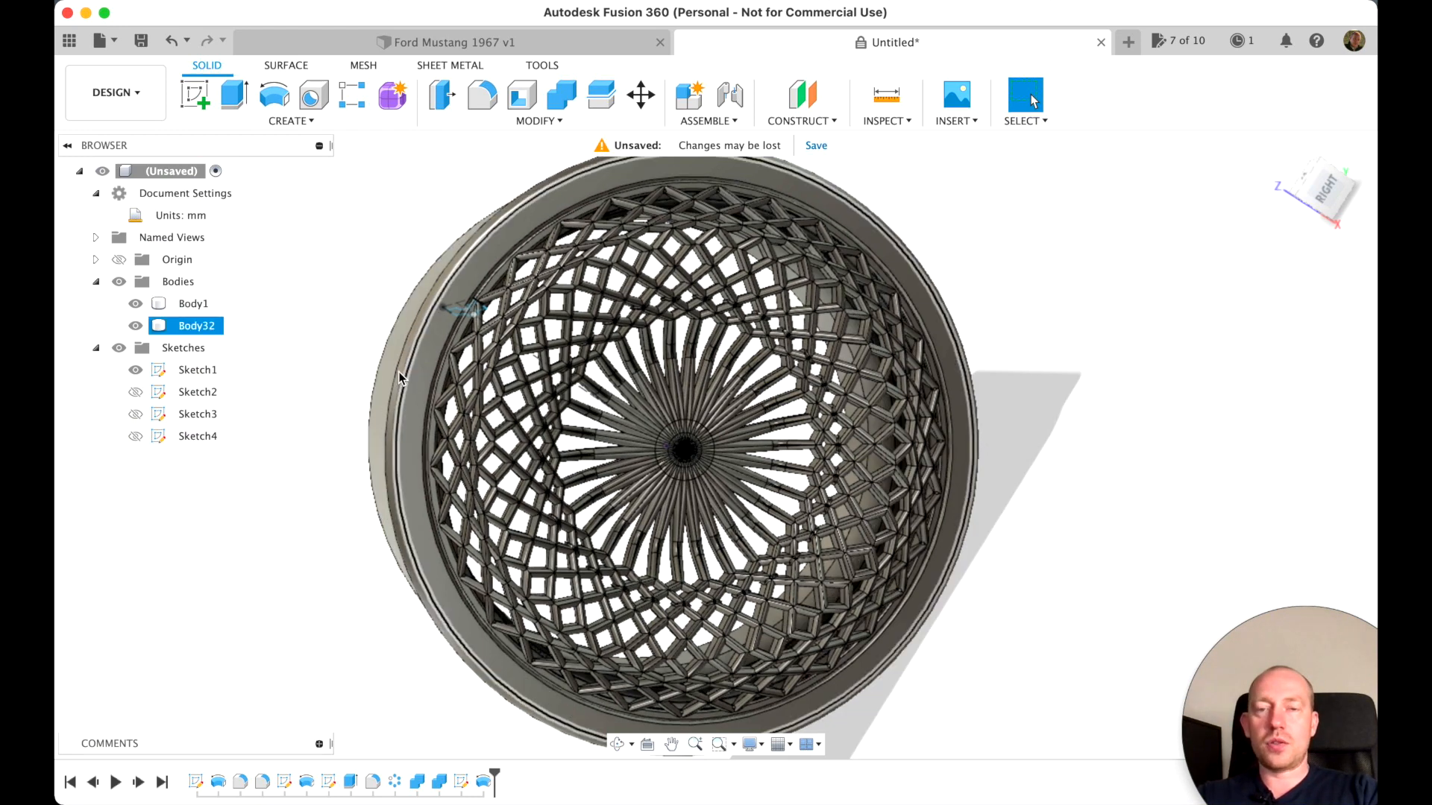
left_click(135, 303)
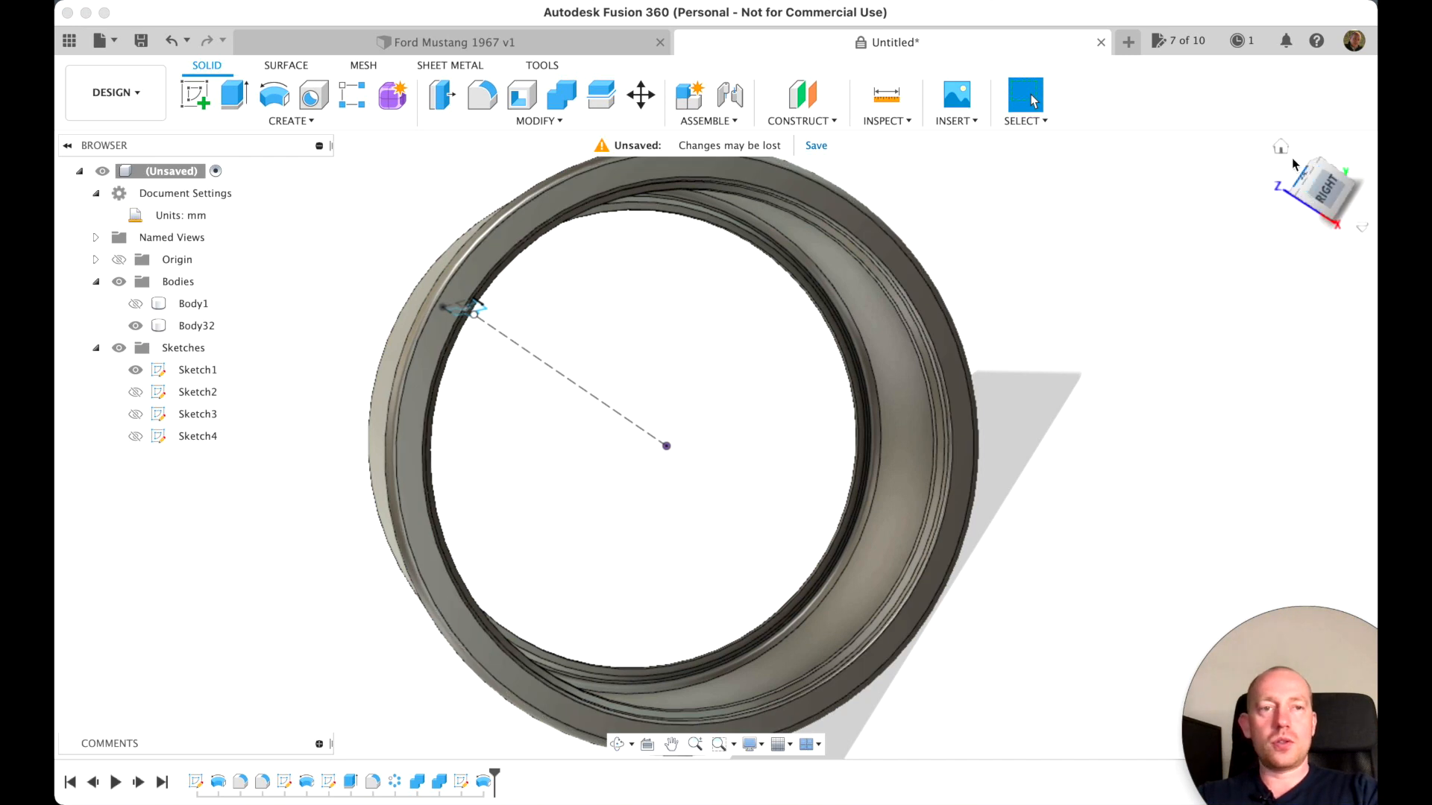
Create a construction plane offset 293 mm upward from the horizontal XY origin plane, just above the tire's tread surface
left_click(1281, 148)
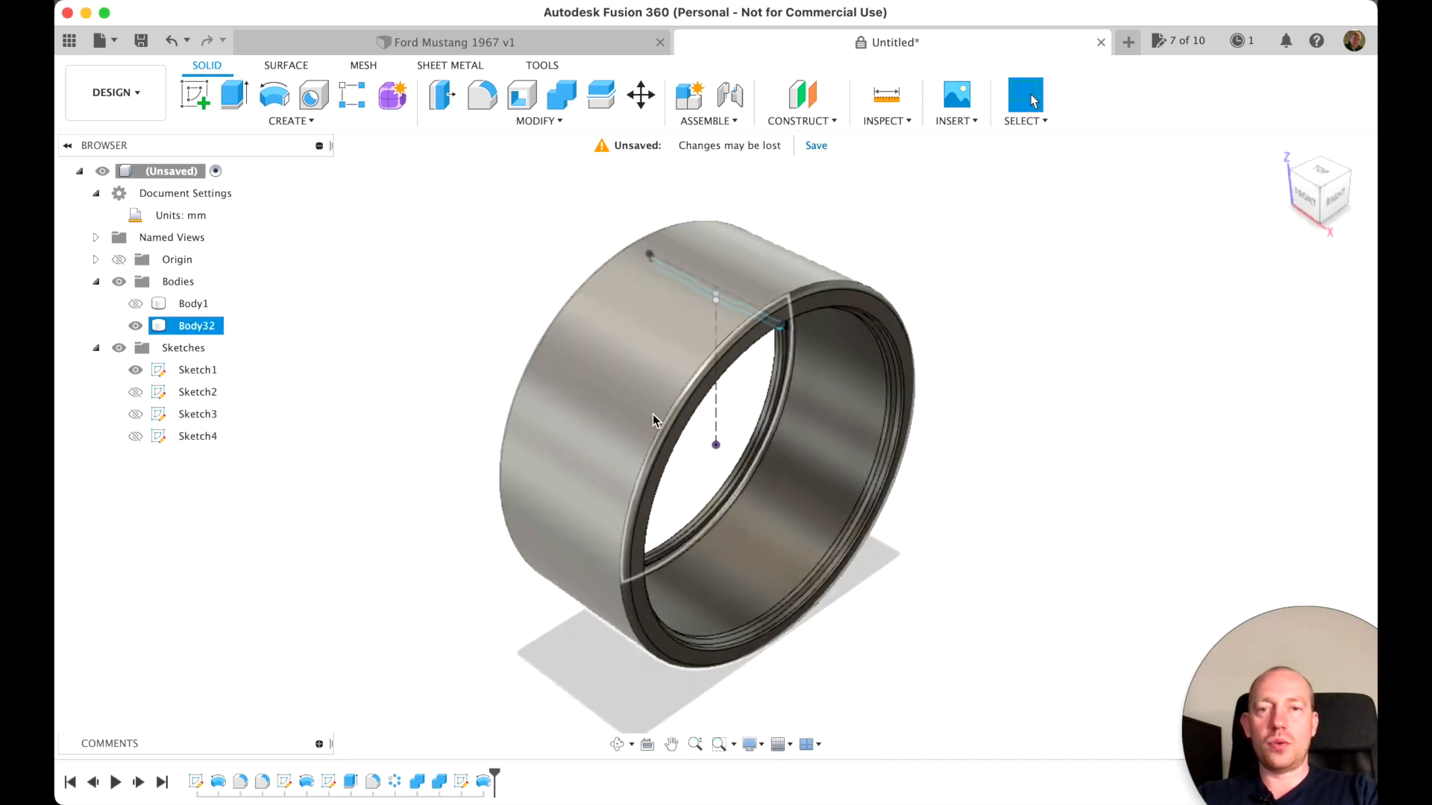
left_click(803, 97)
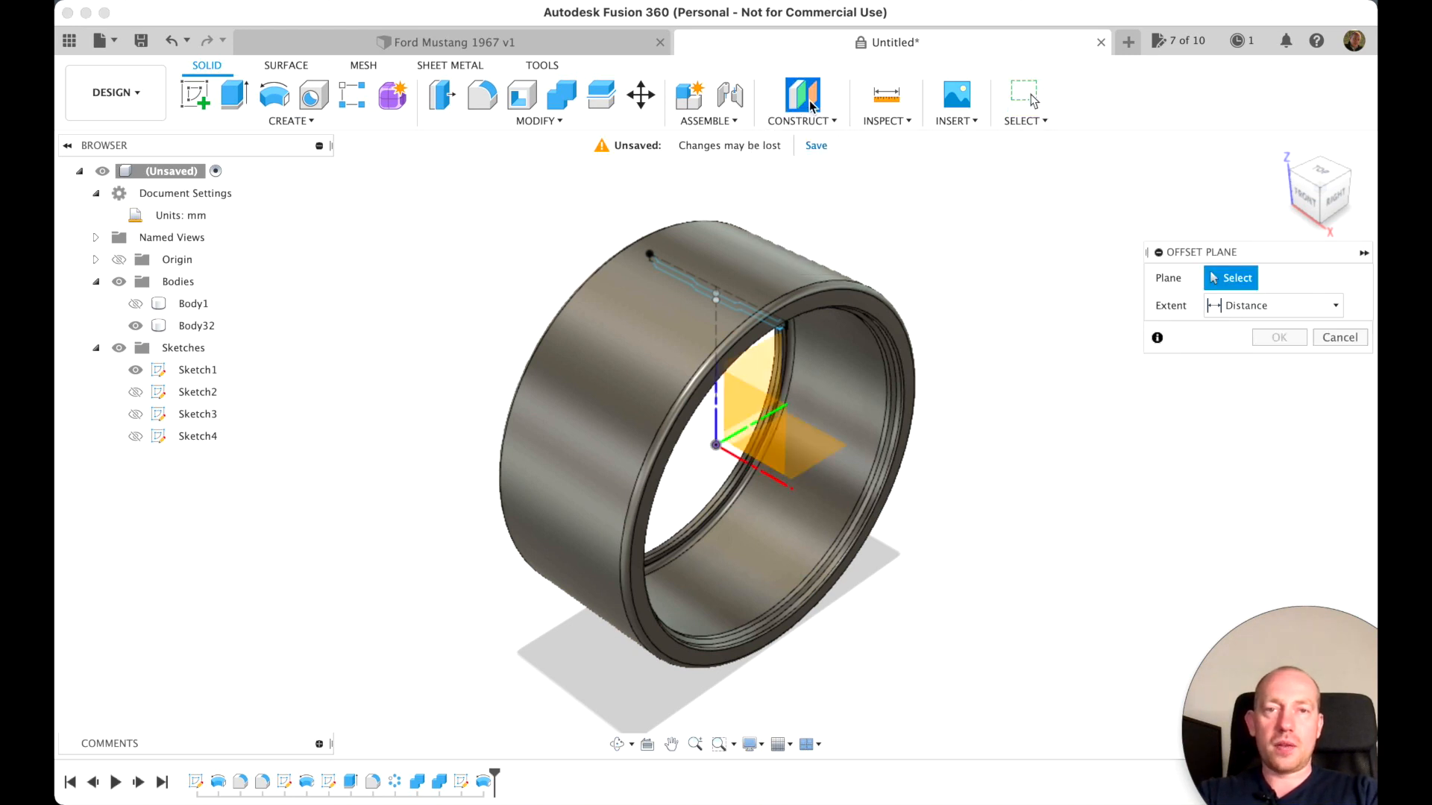
left_click(809, 450)
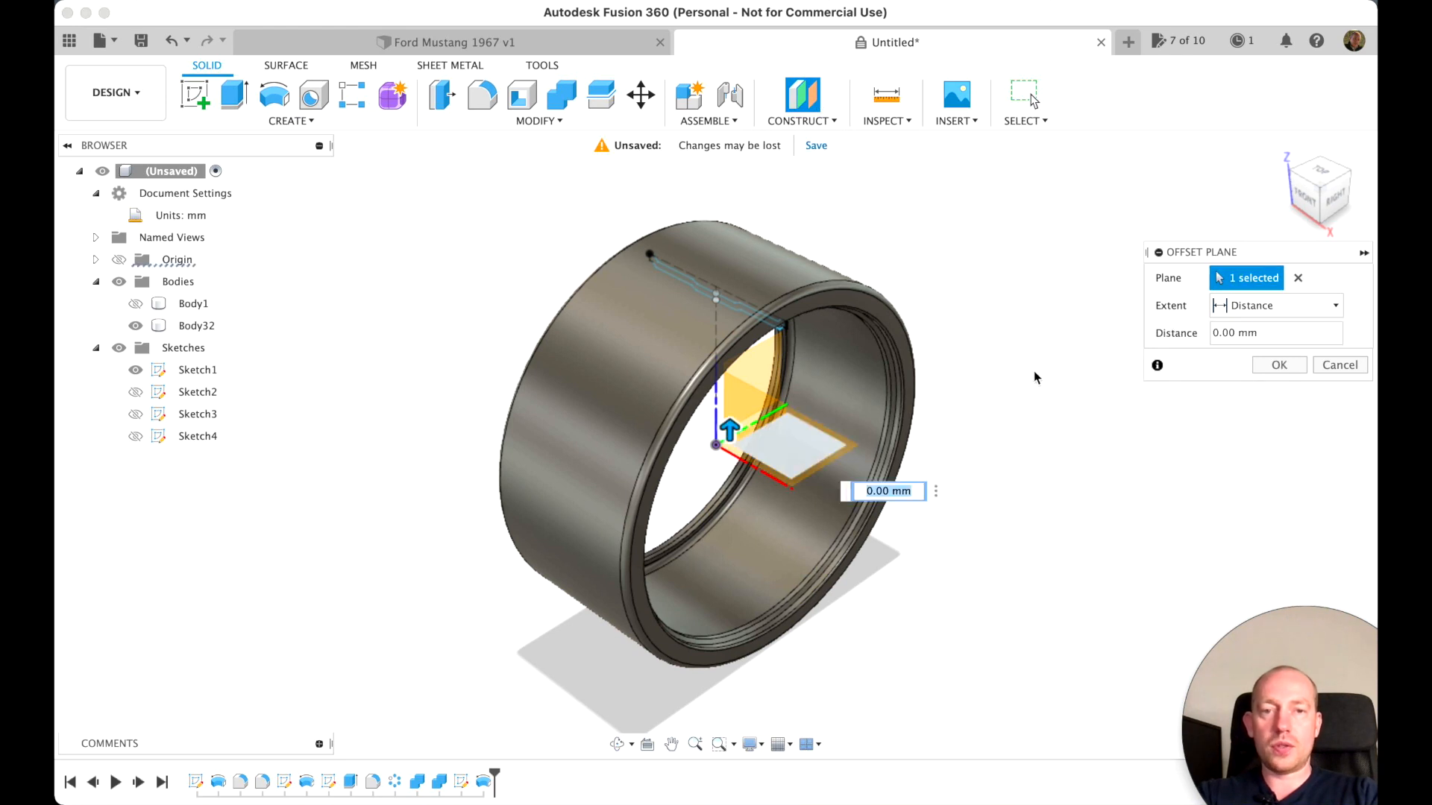
left_click(1335, 206)
middle_click_drag(913, 265, 917, 440)
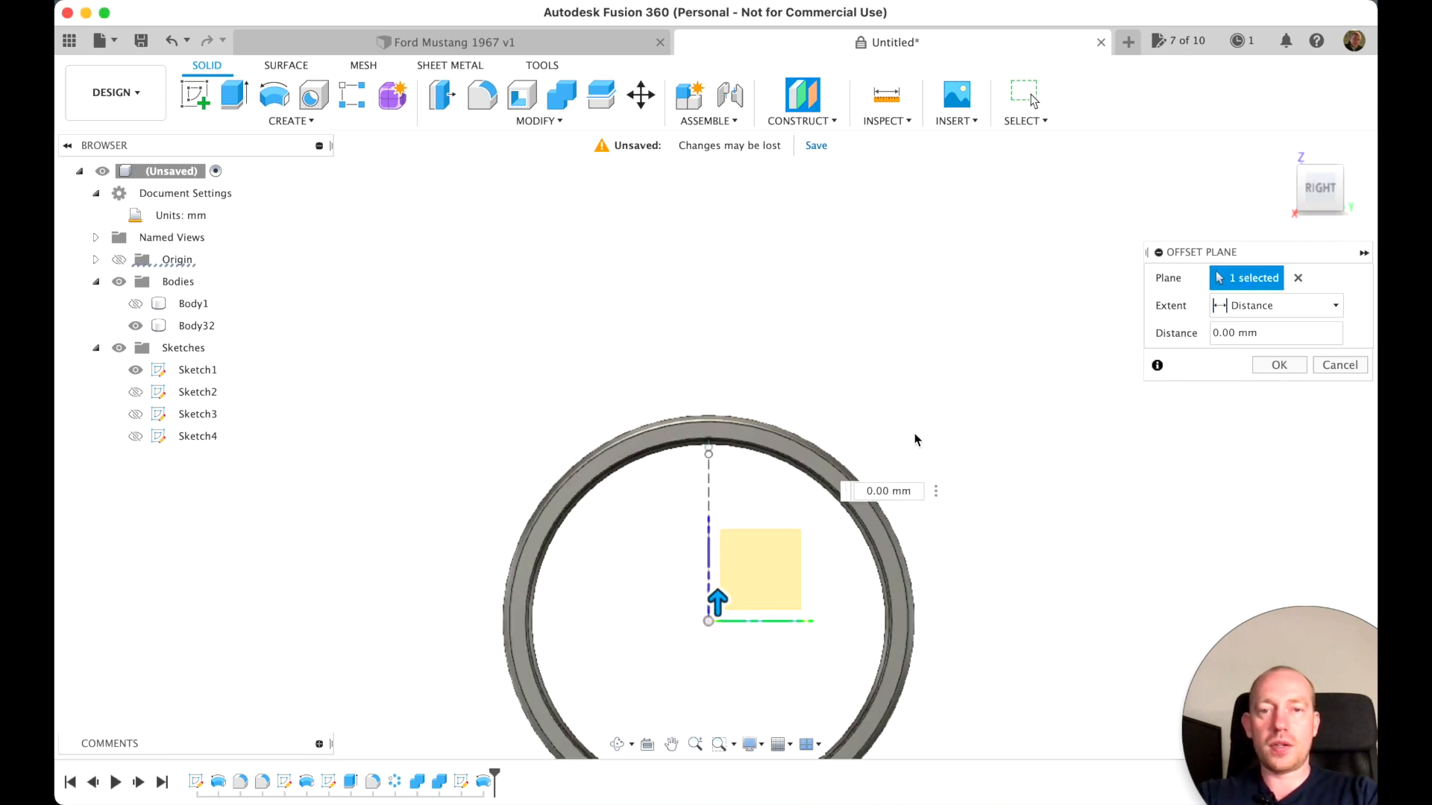
scroll(917, 440, "up", 5)
left_click_drag(690, 704, 684, 368)
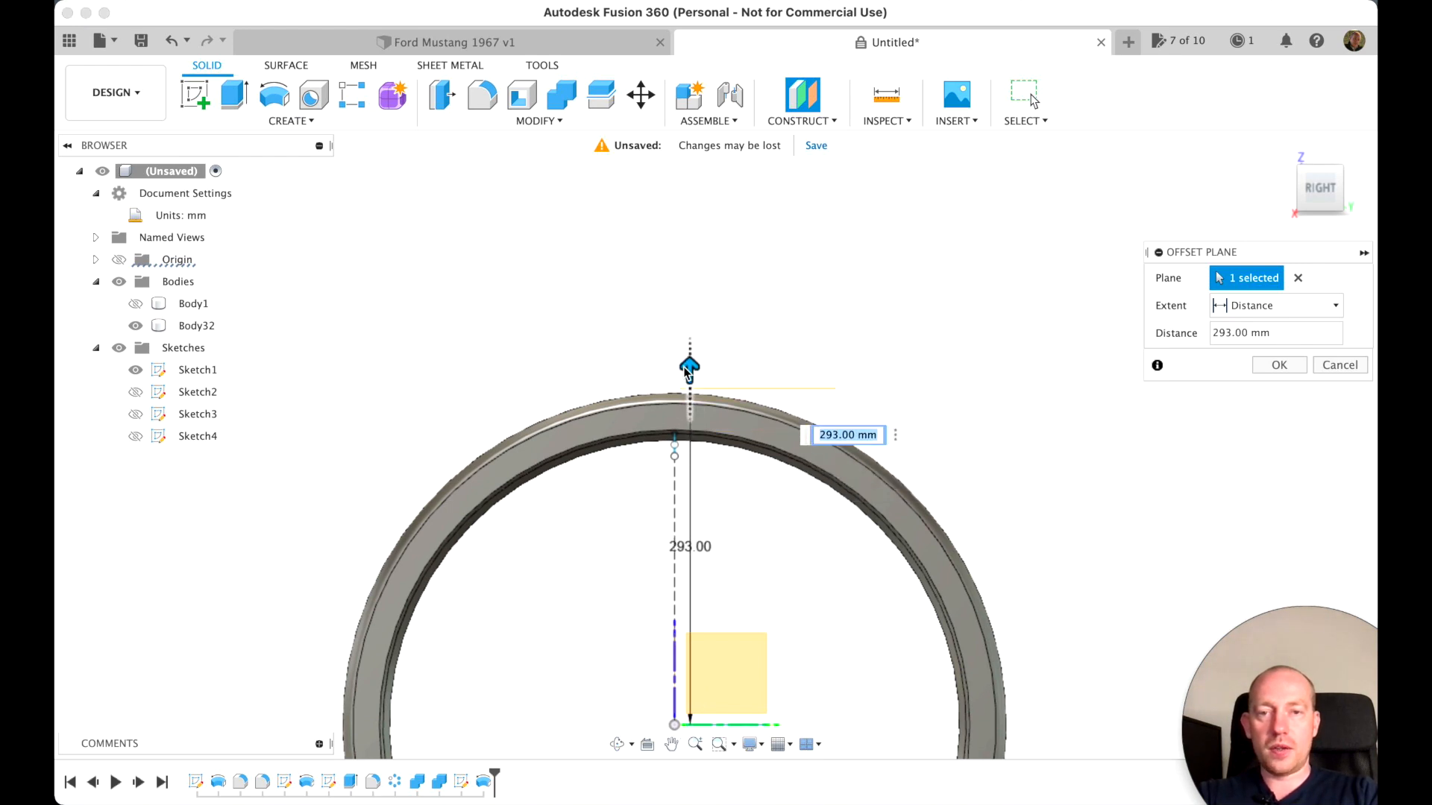
scroll(679, 413, "up", 5)
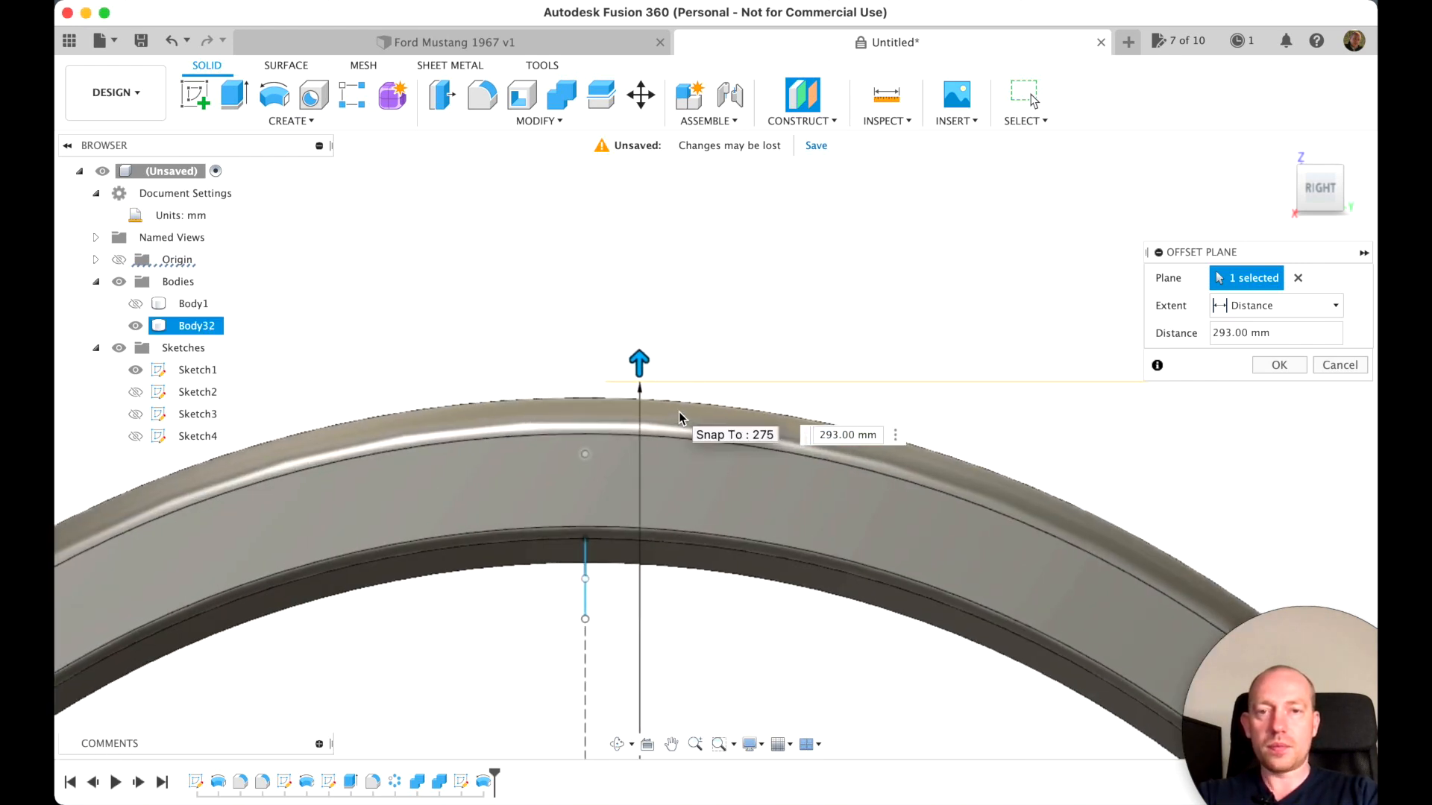
left_click(1277, 366)
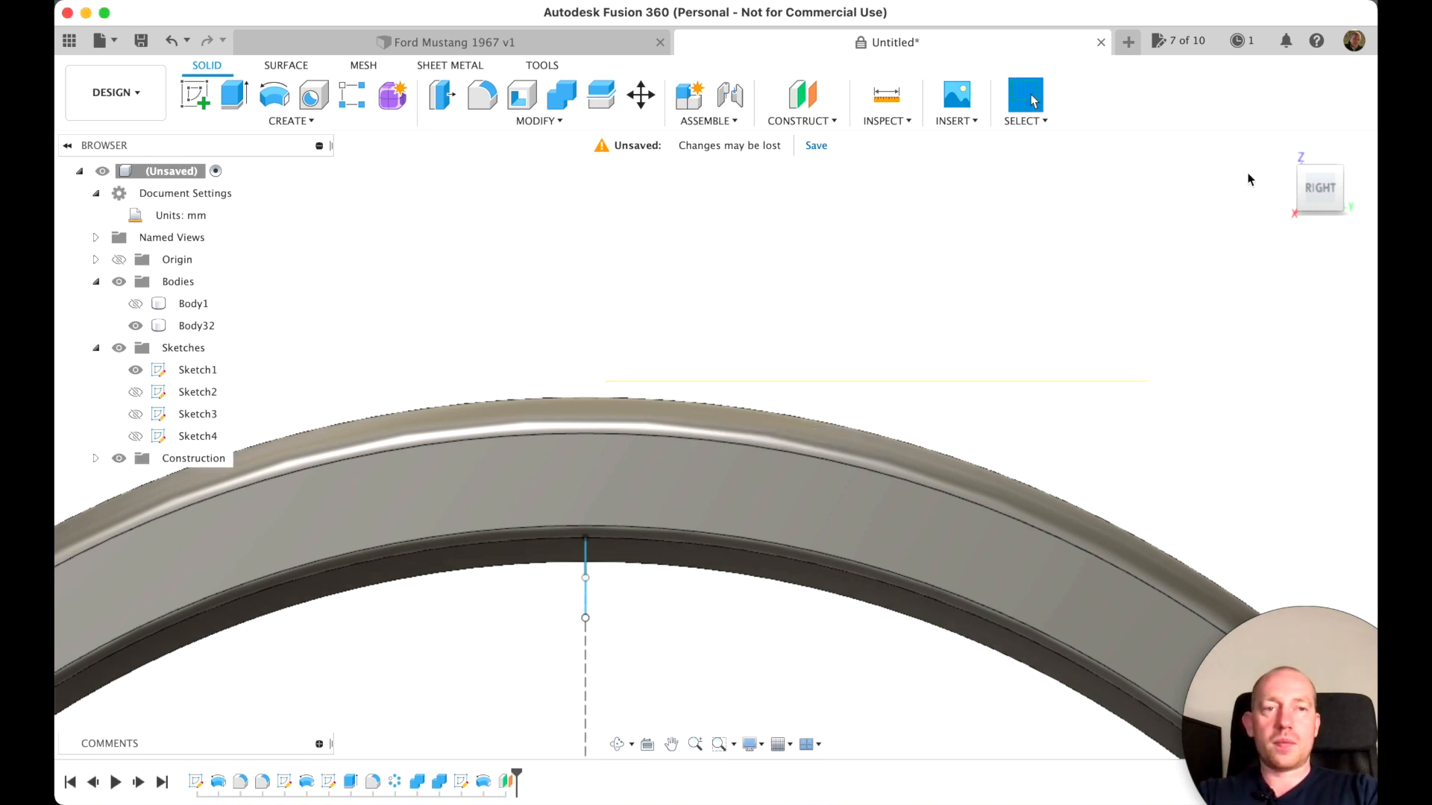
Start a new sketch on the offset plane above the tire
left_click(1283, 149)
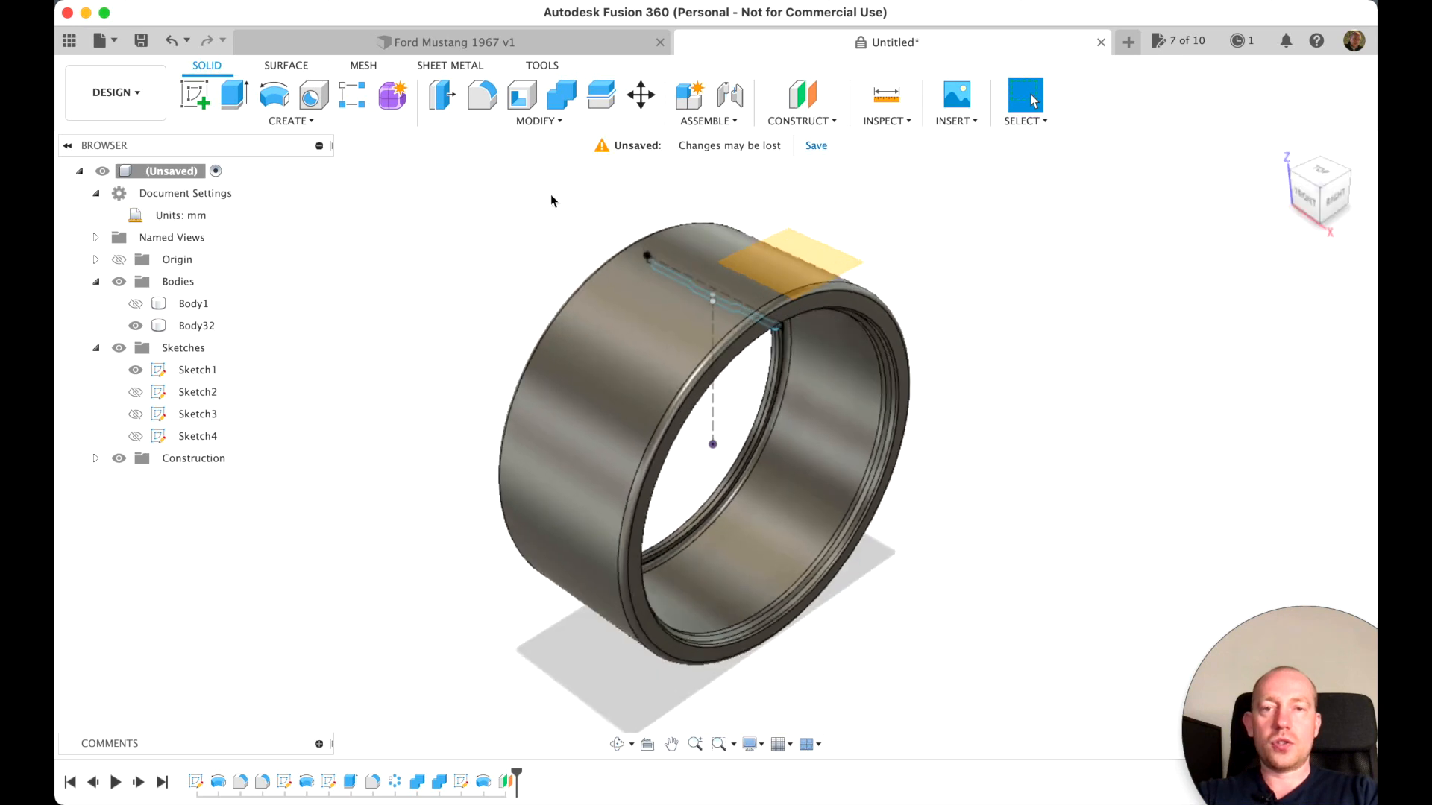
left_click(195, 95)
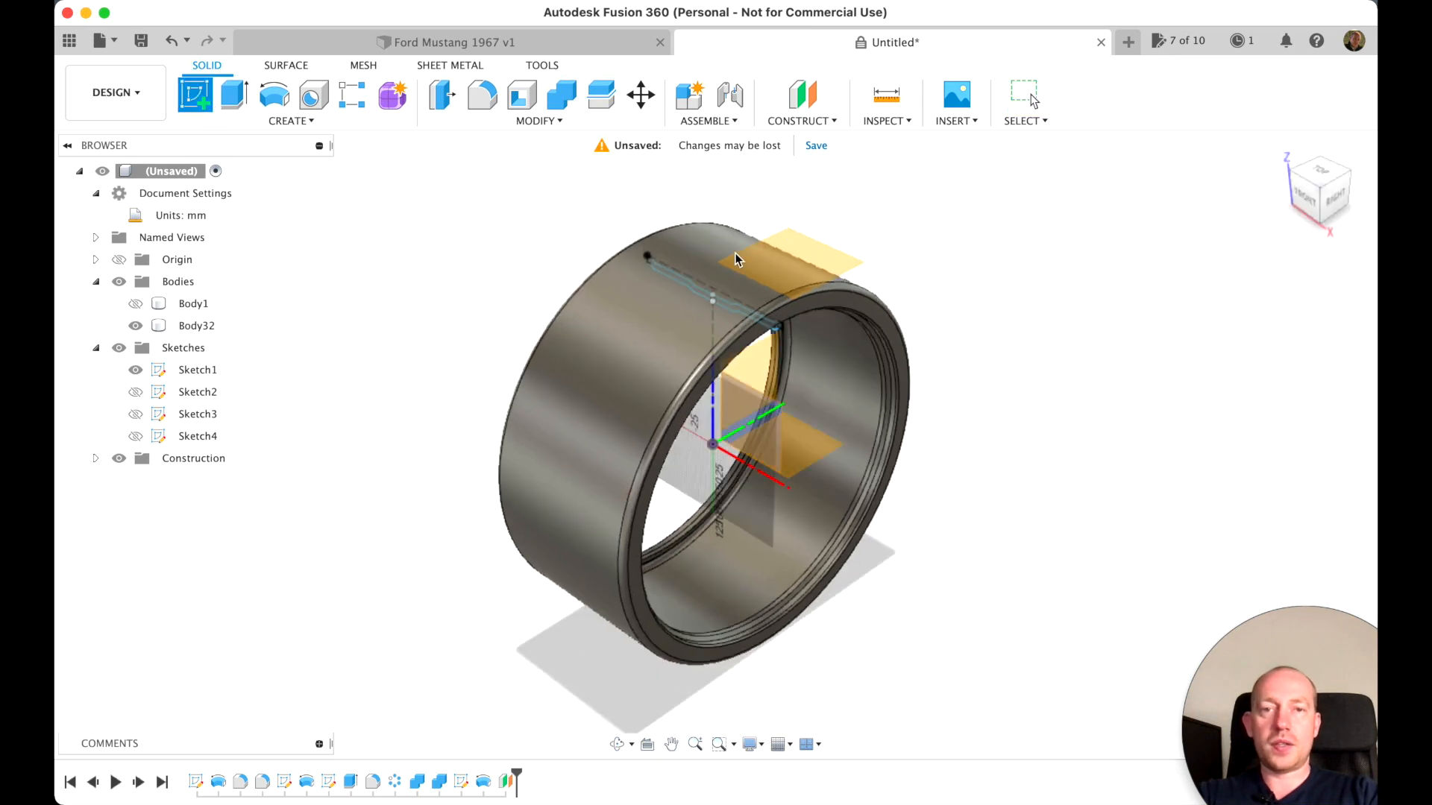
left_click(780, 265)
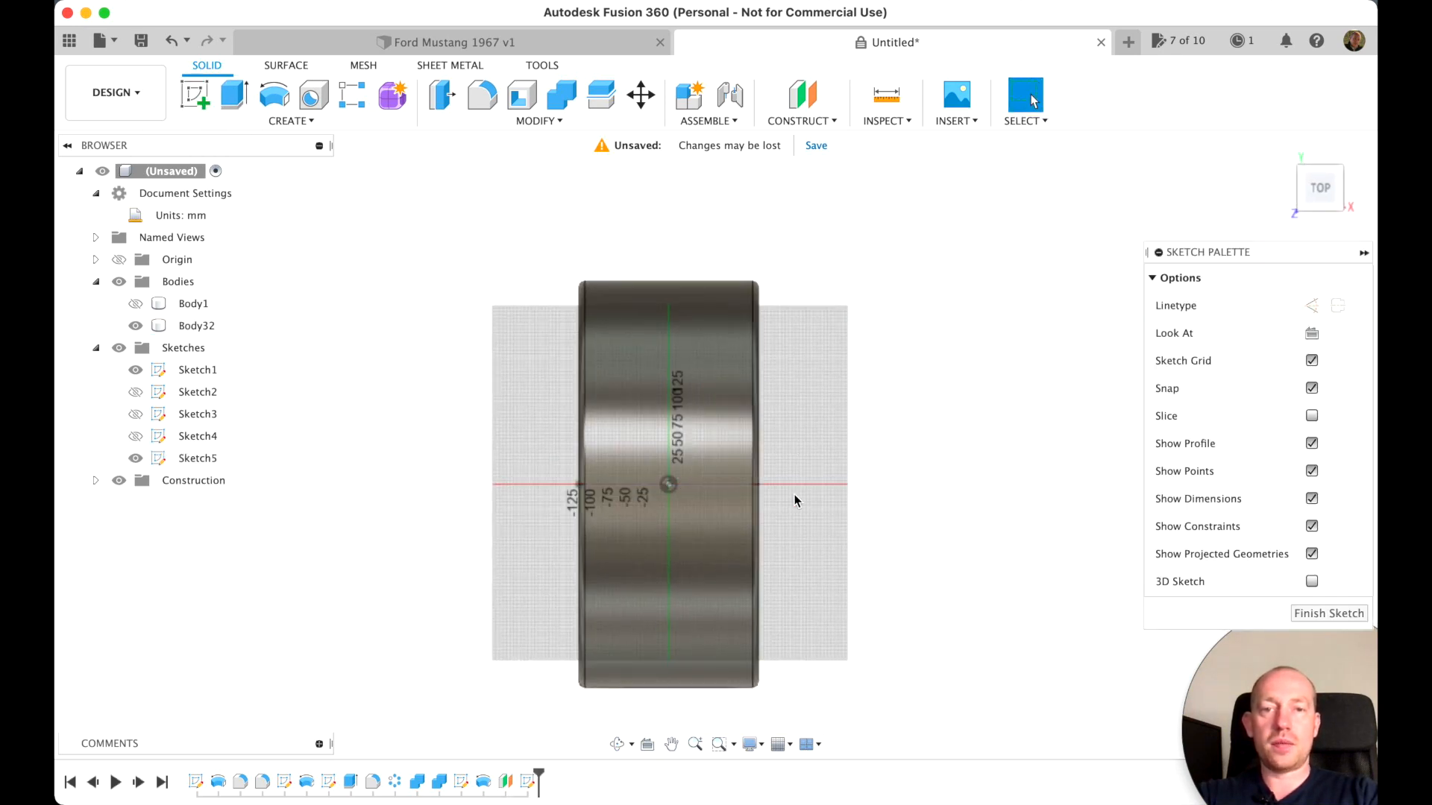
Draw a three-point fit-point spline curving from just below the origin up and outward past the tire's right edge
scroll(794, 500, "up", 5)
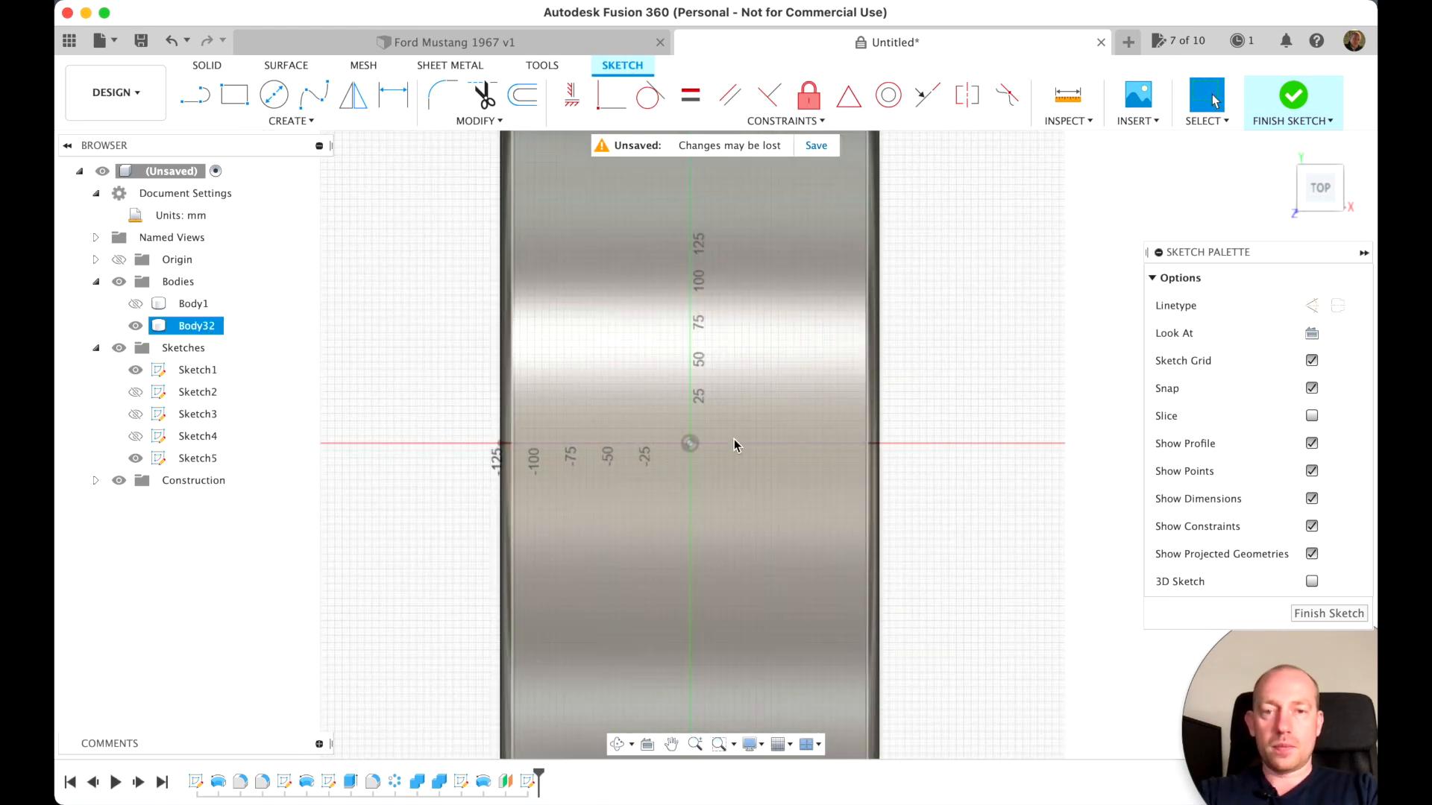
scroll(744, 499, "up", 3)
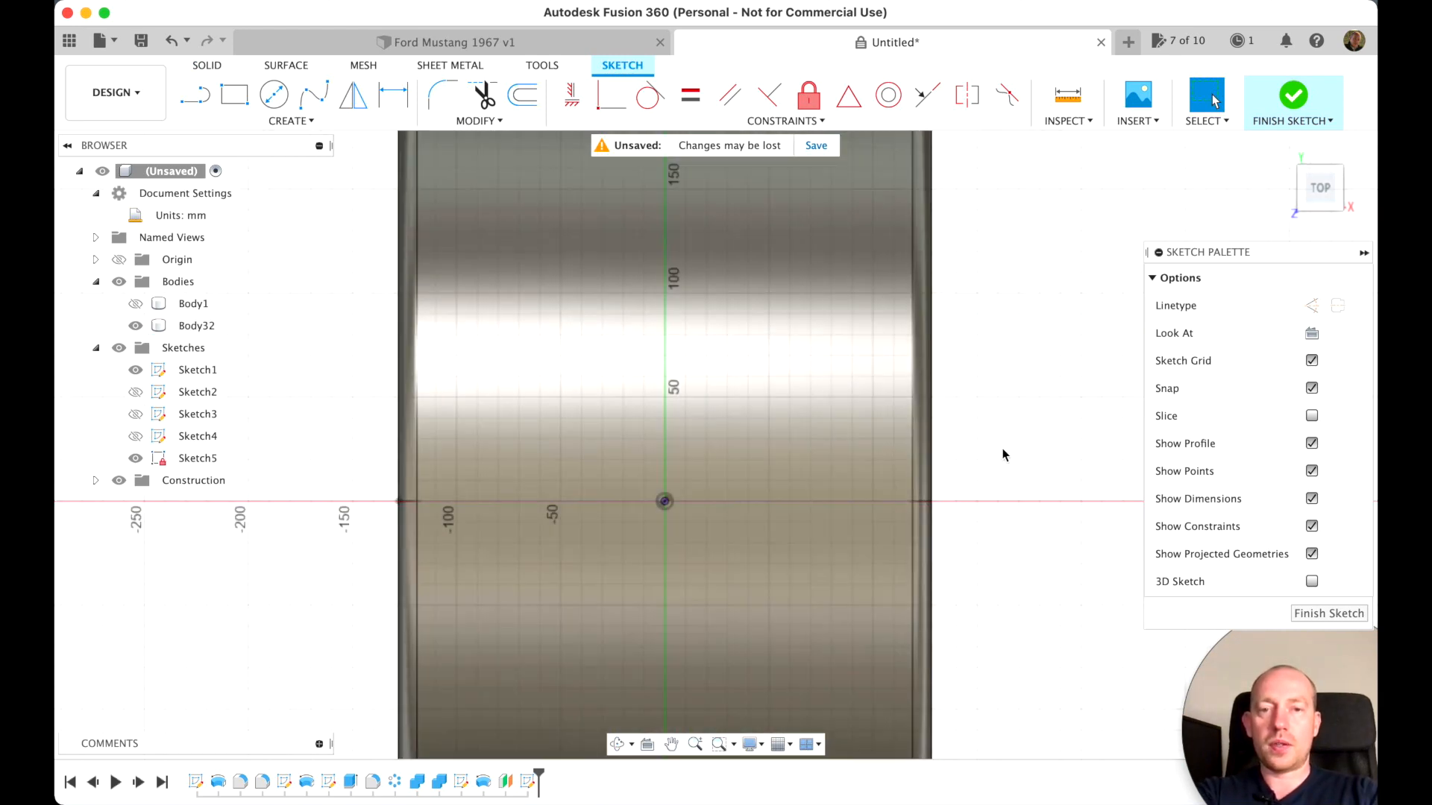
scroll(1003, 449, "down", 2)
scroll(1003, 450, "up", 1)
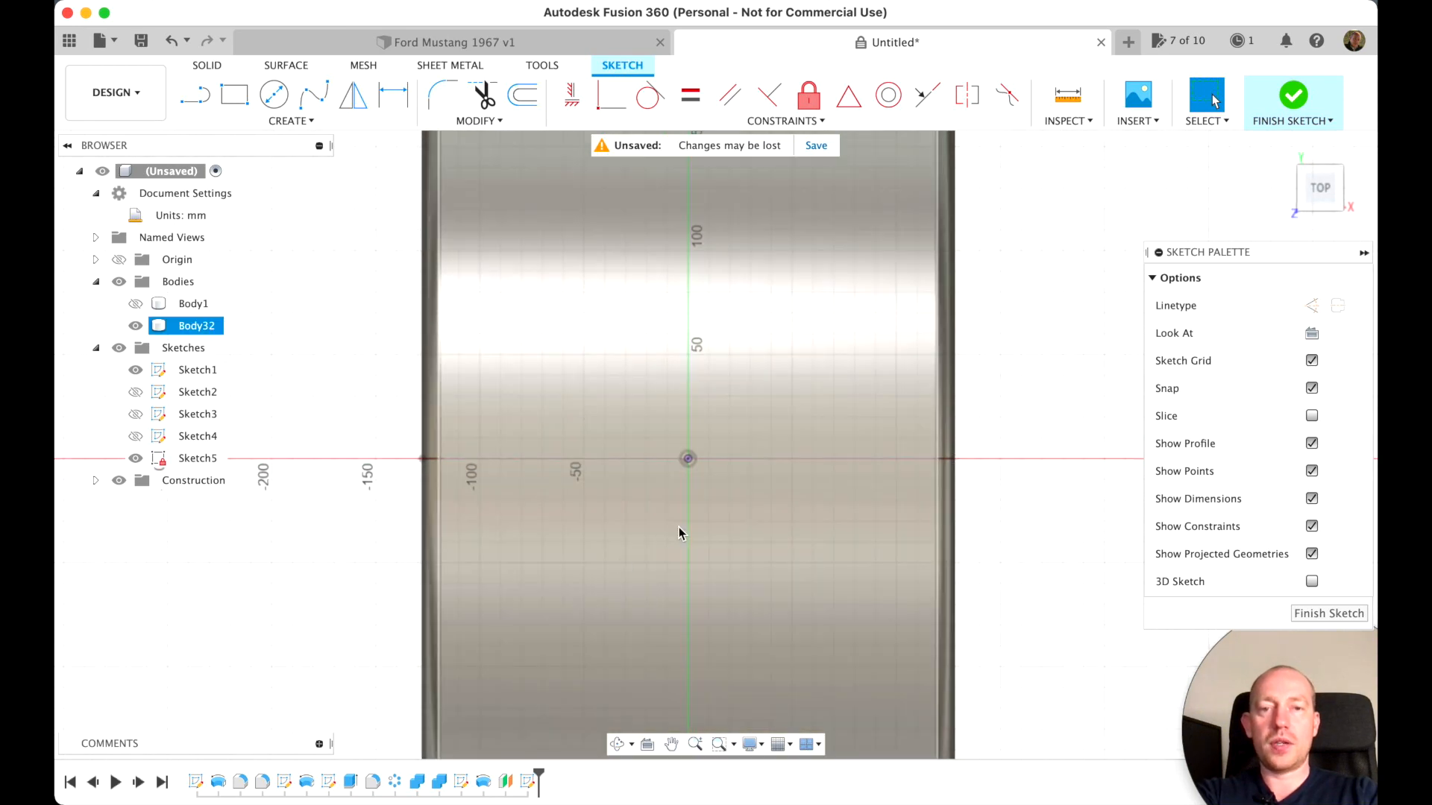
left_click(313, 95)
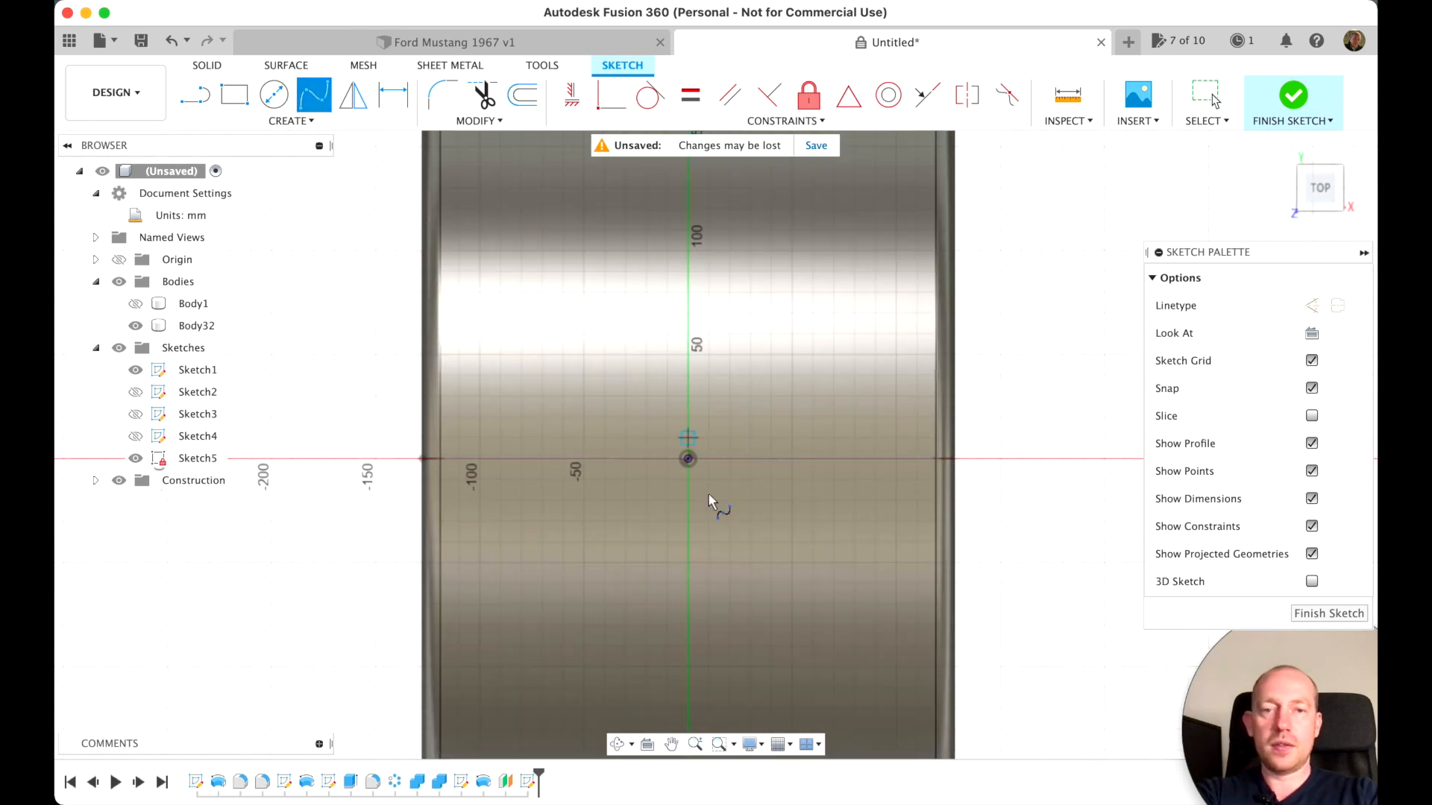
left_click(668, 521)
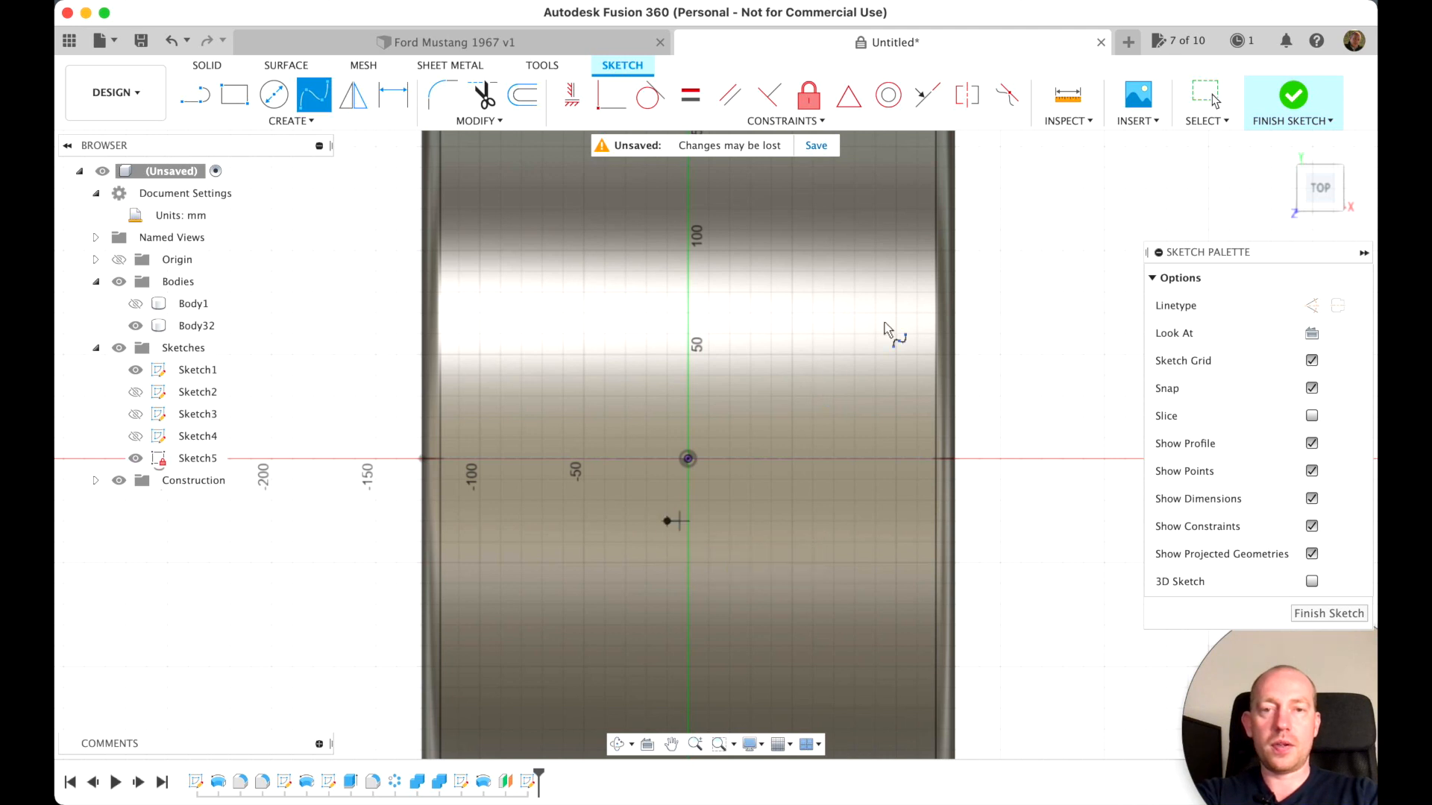
left_click(804, 409)
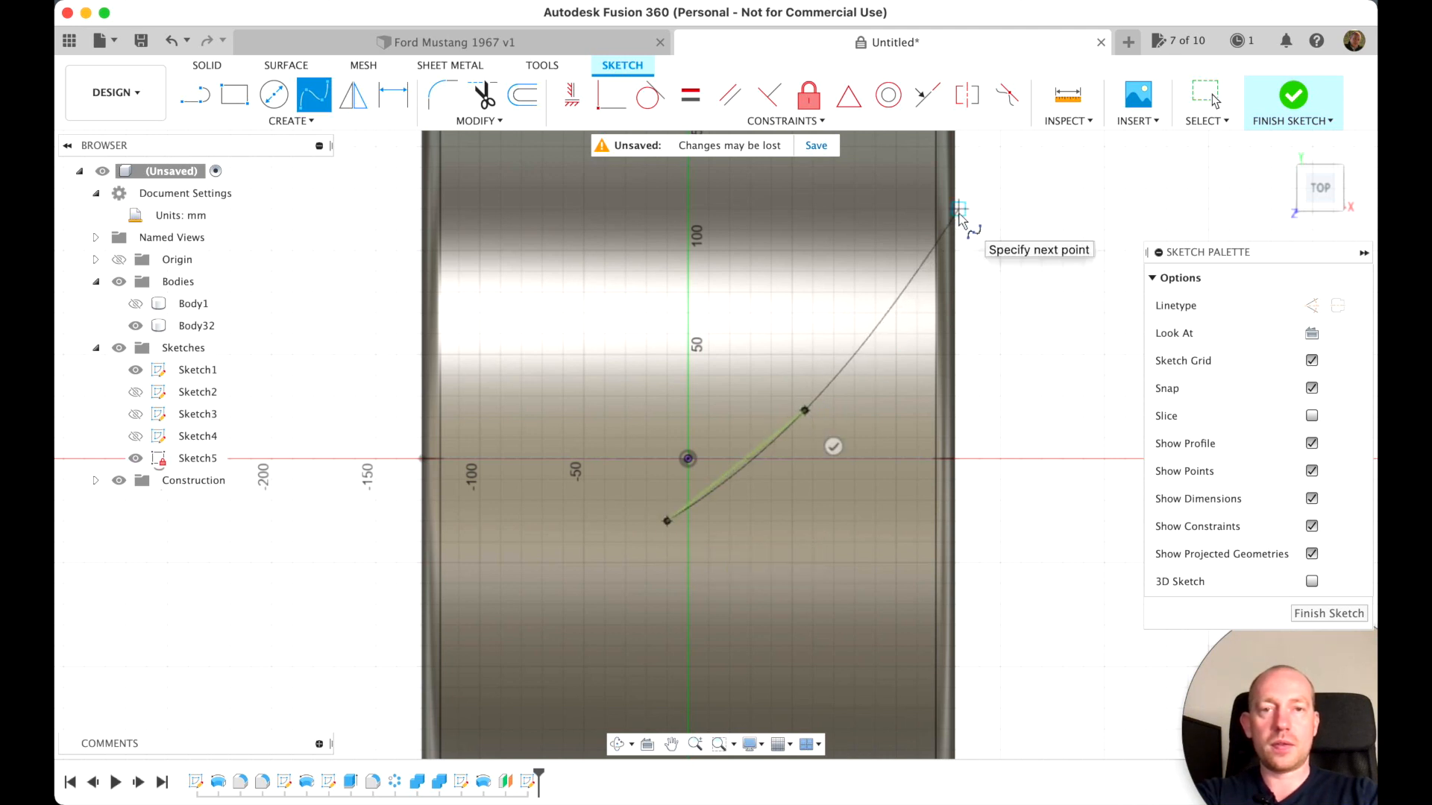
left_click(979, 167)
left_click(1019, 191)
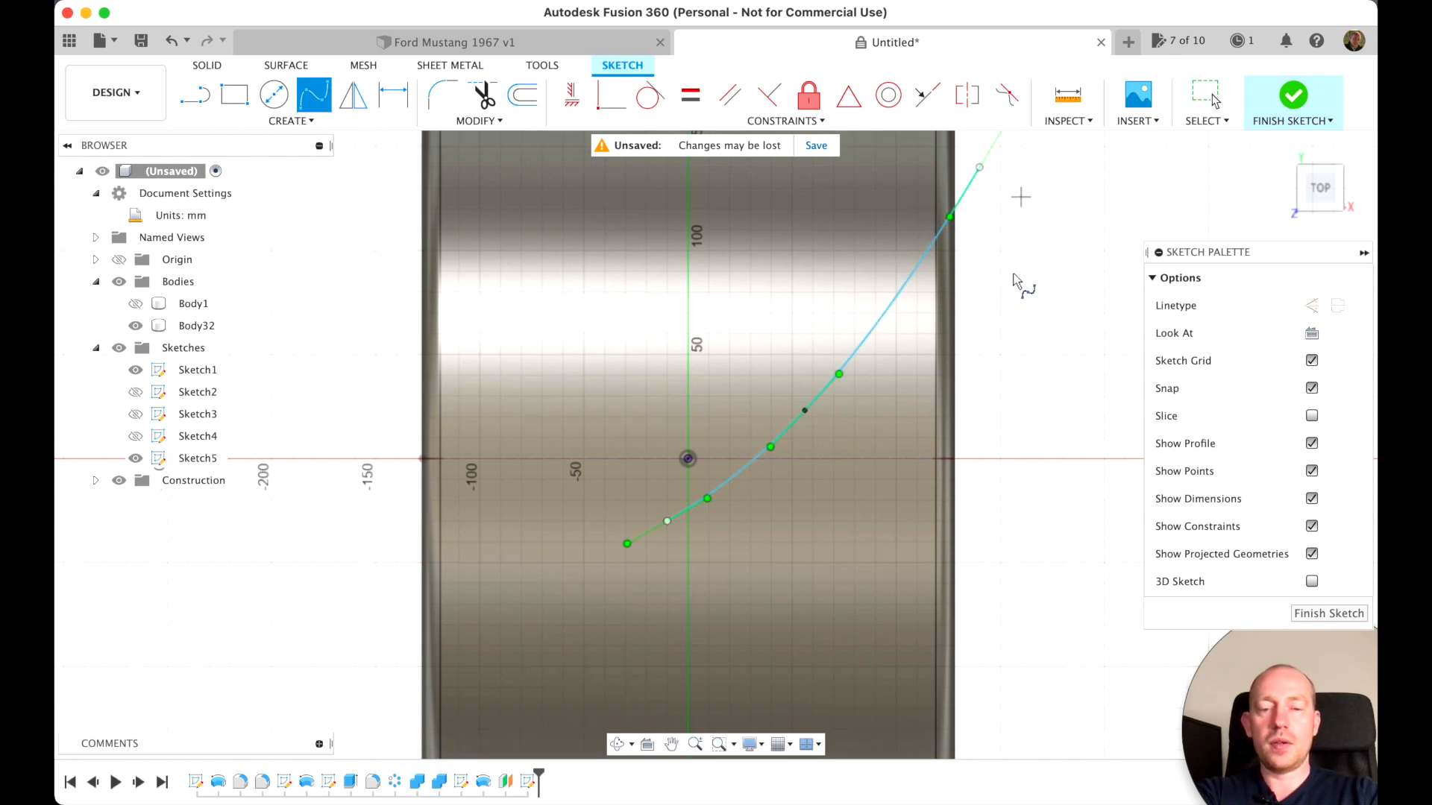
Offset the spline by 3 mm toward its lower outer side to form a narrow parallel pair of curves
key("o")
left_click(870, 337)
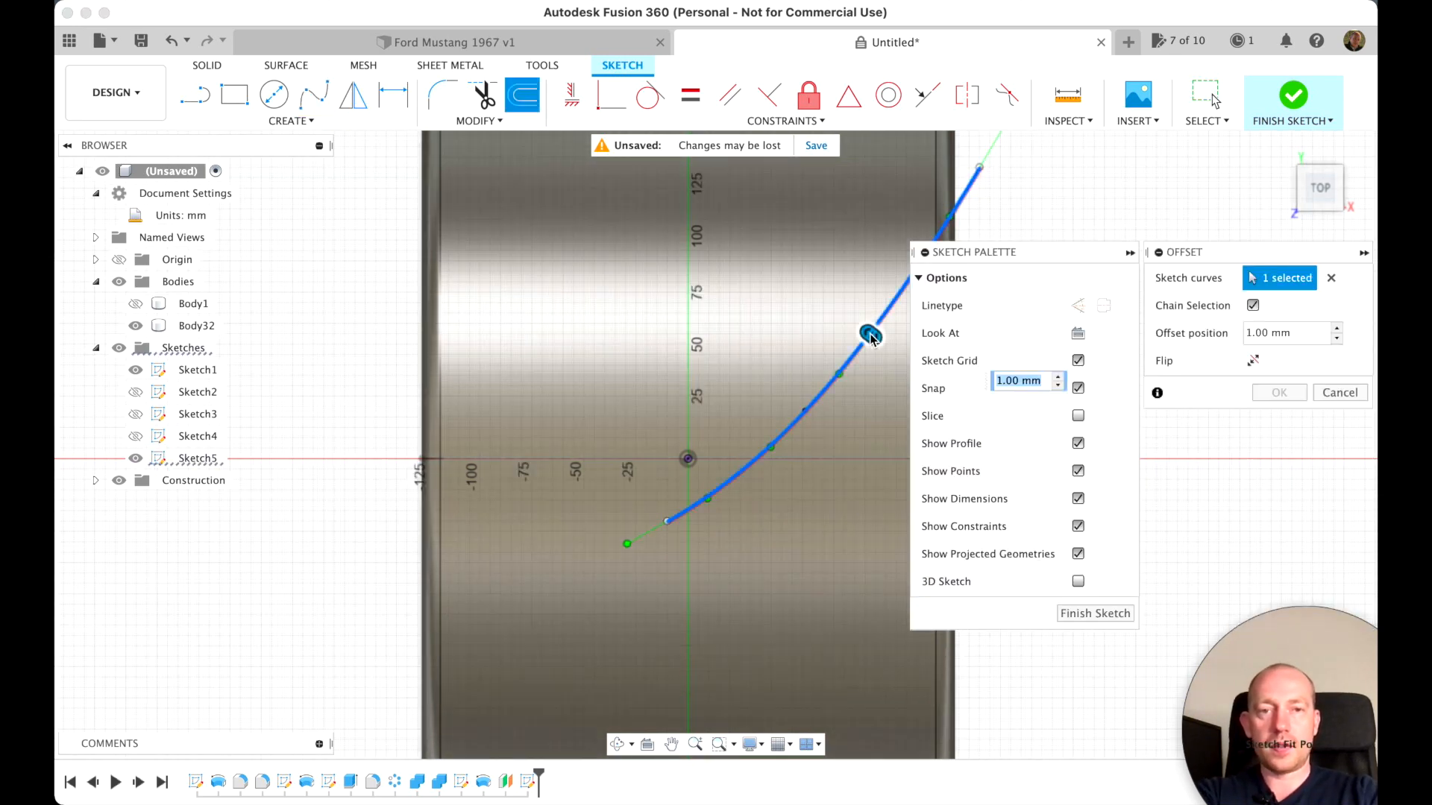
key("Return")
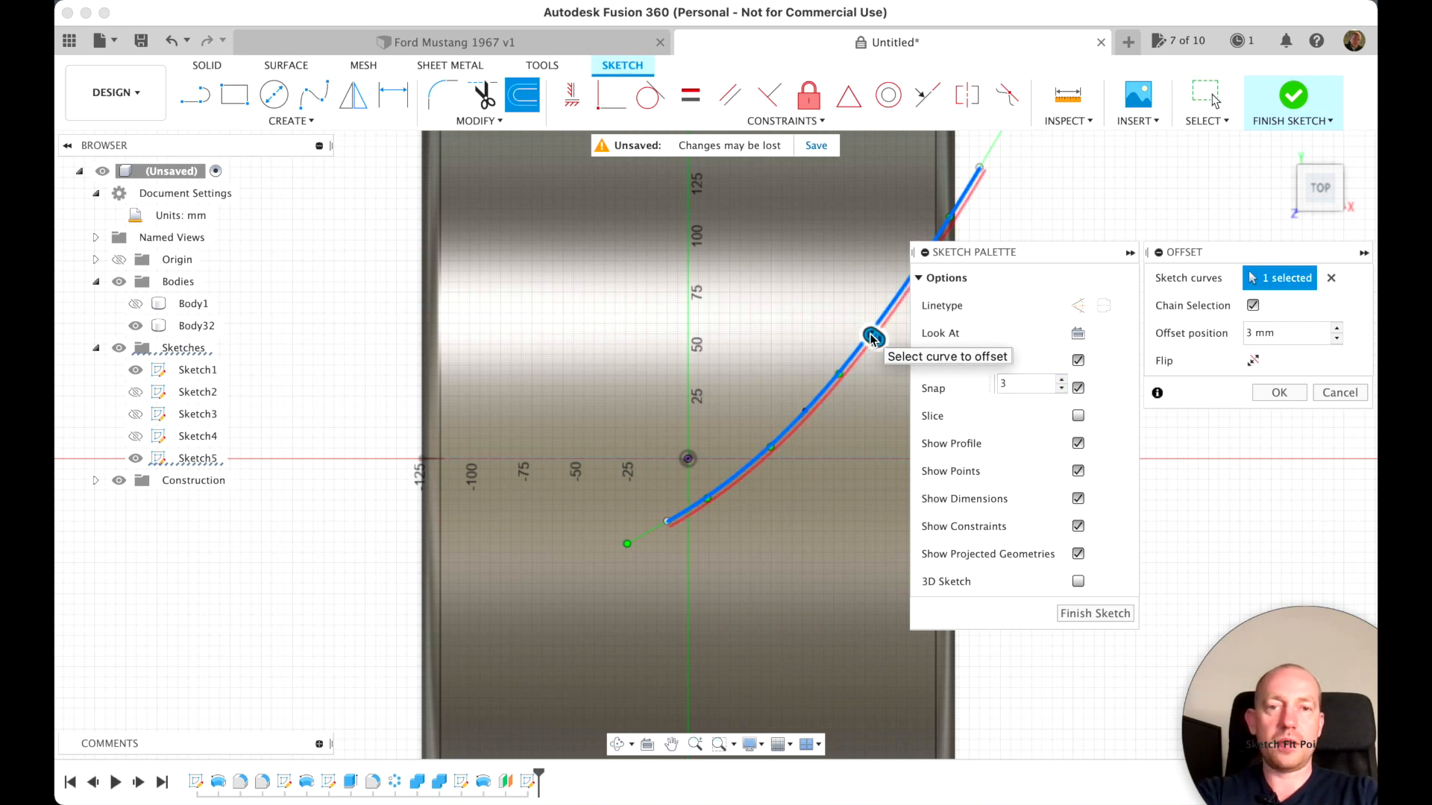
key("Return")
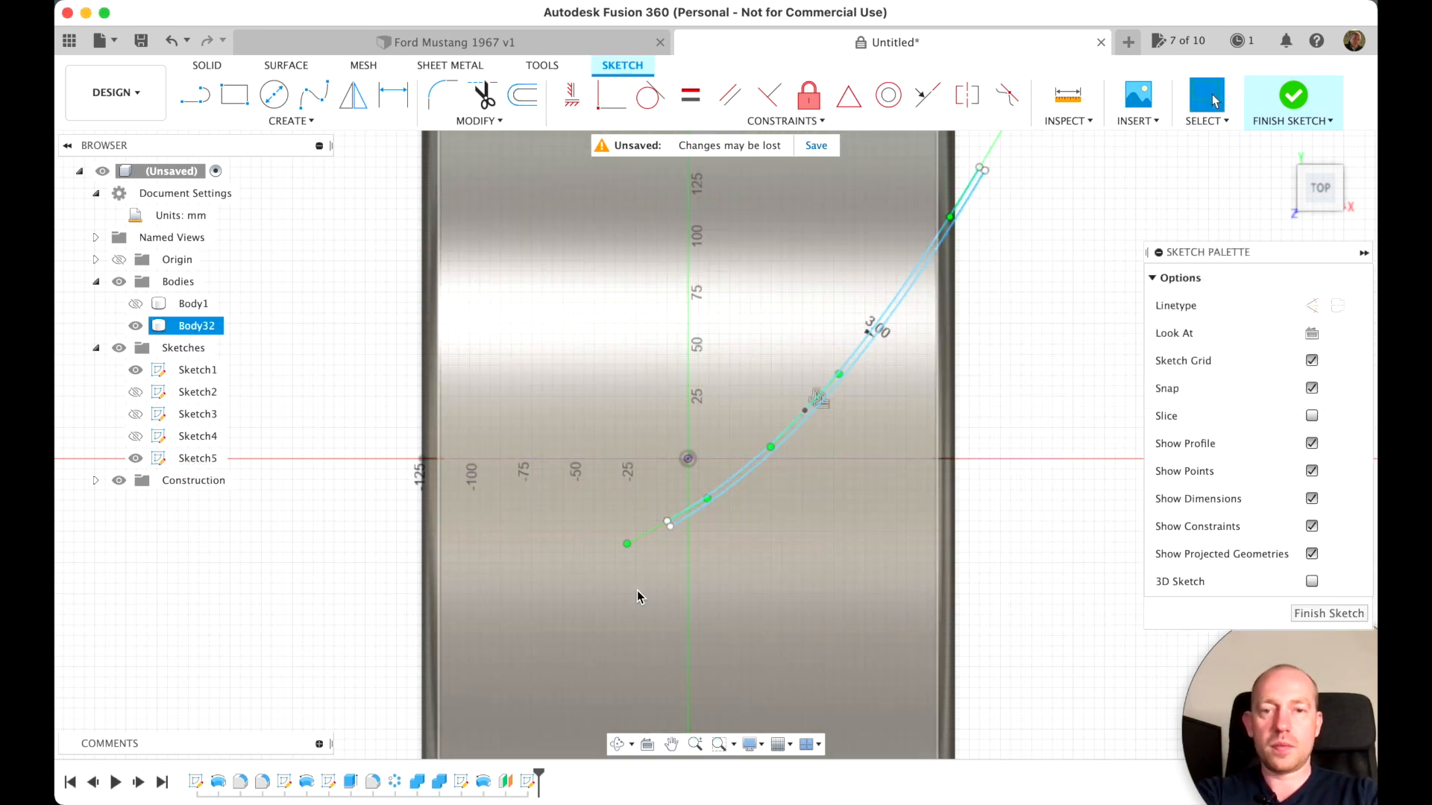
Close both ends of the two parallel splines with short straight lines so they form a thin curved strip
key("l")
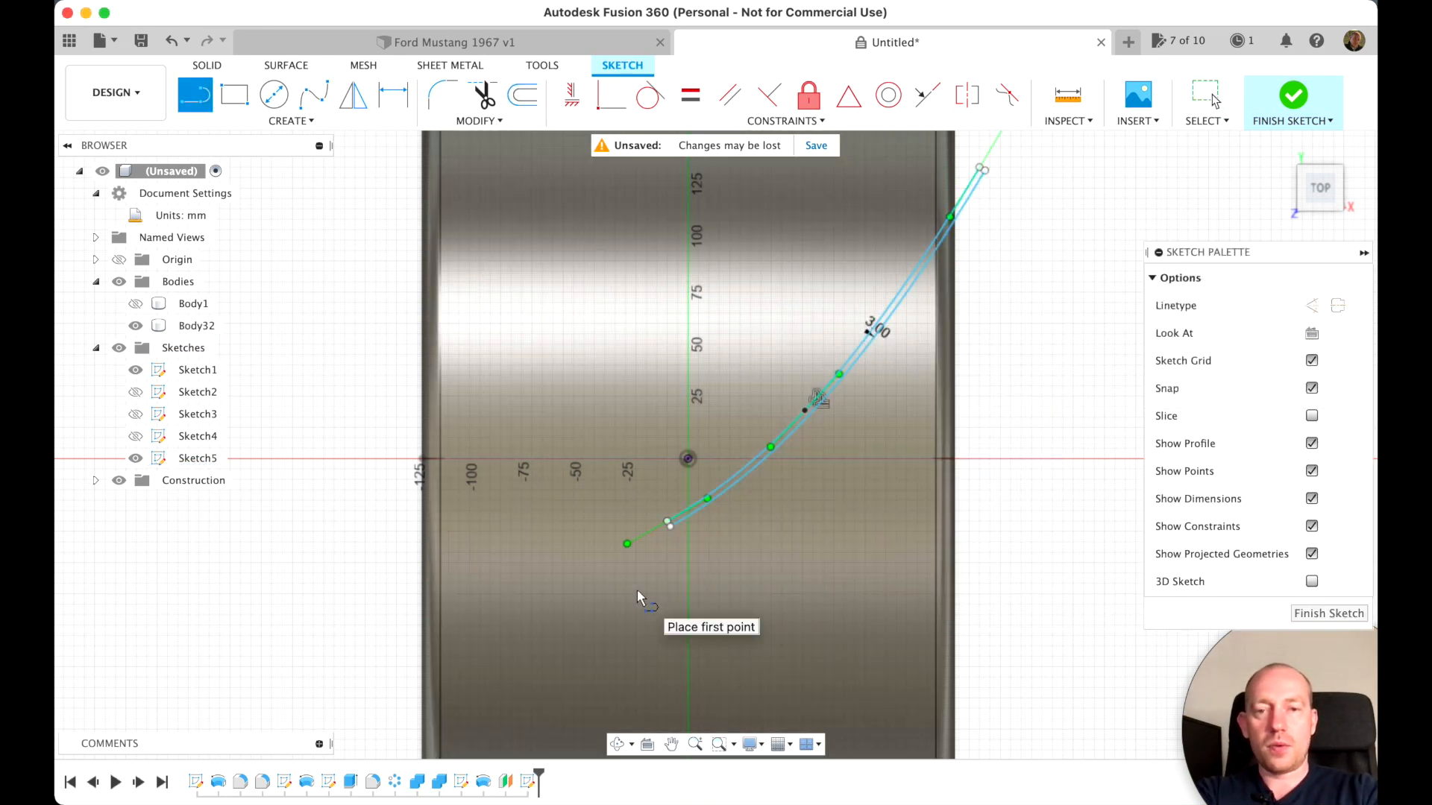
left_click(667, 521)
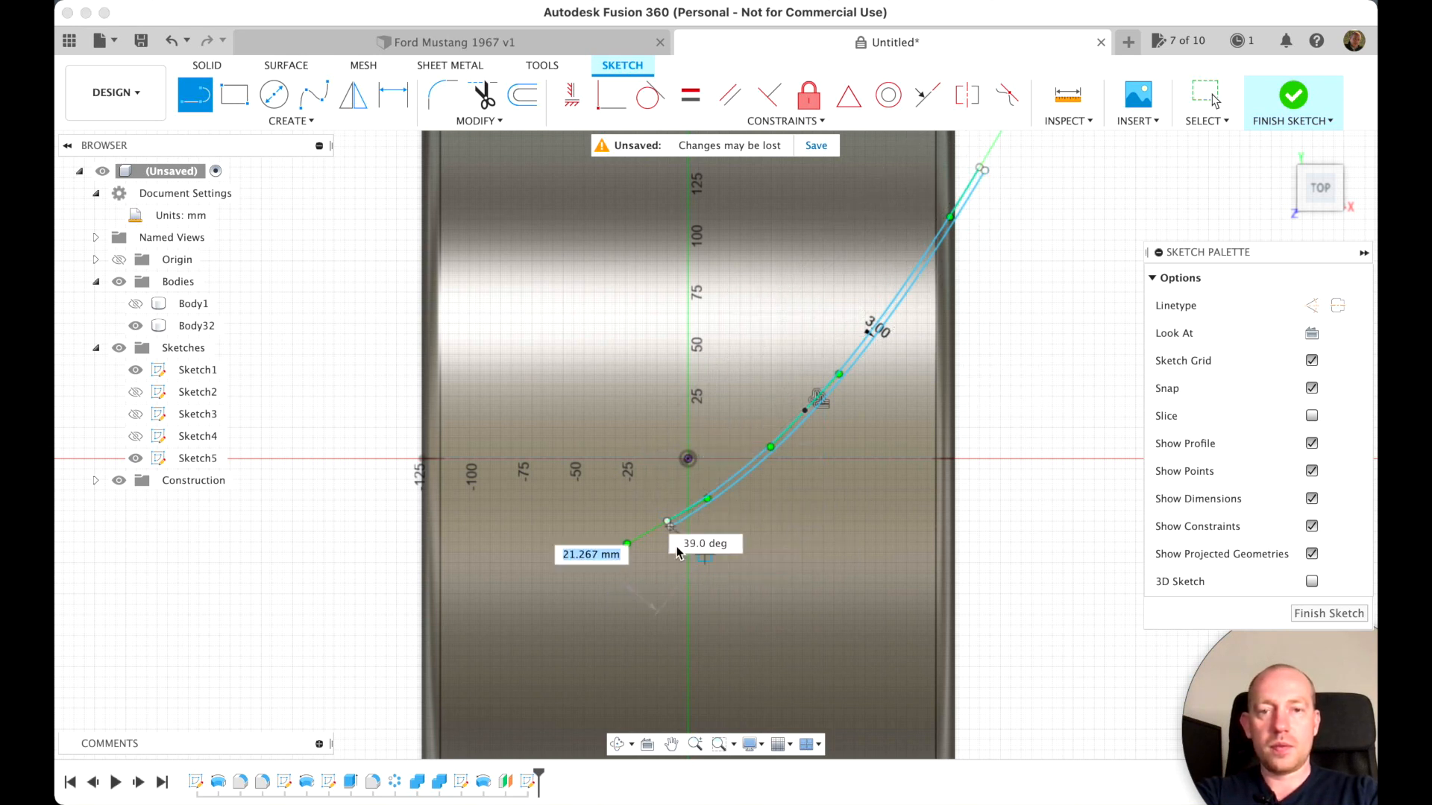
scroll(675, 546, "up", 5)
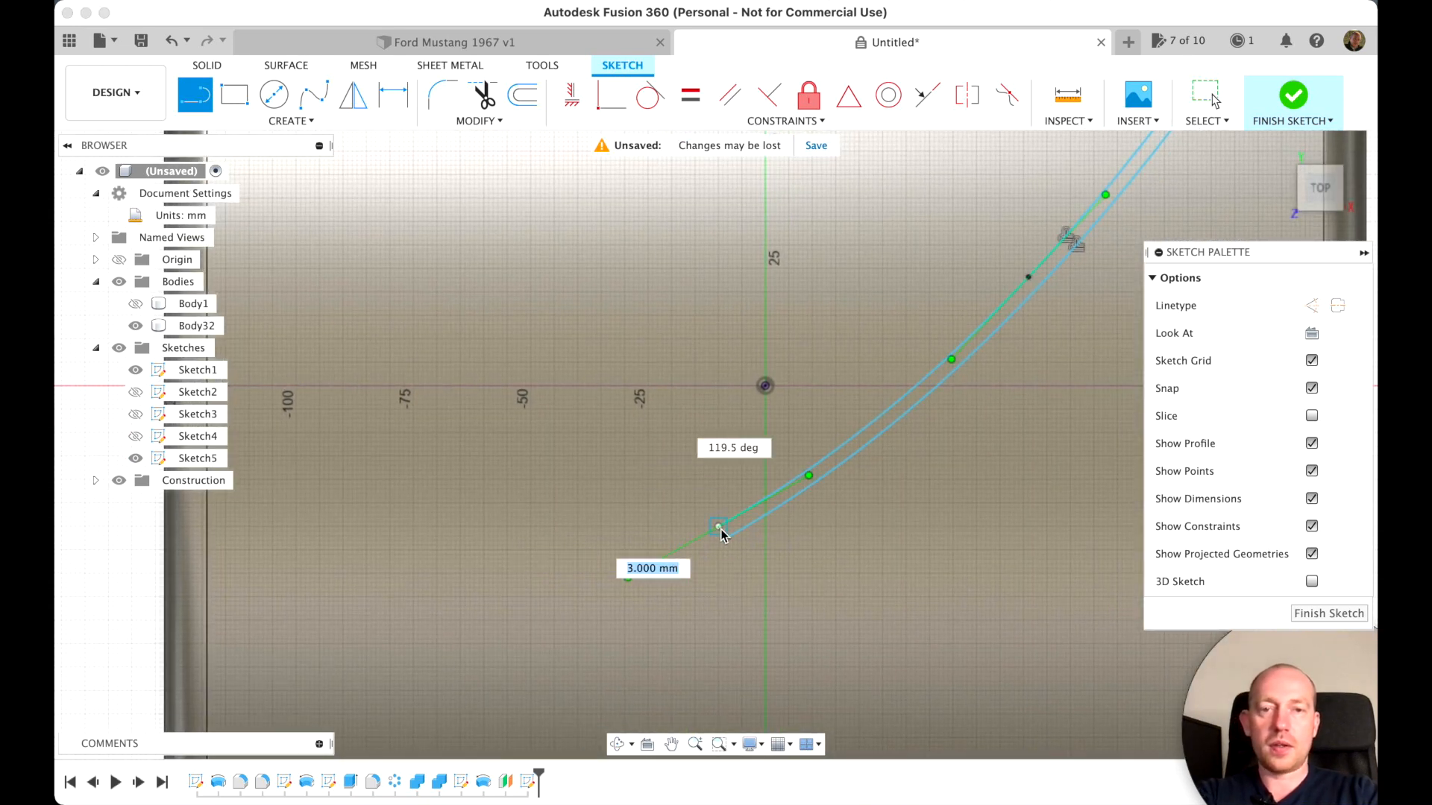
scroll(844, 602, "down", 3)
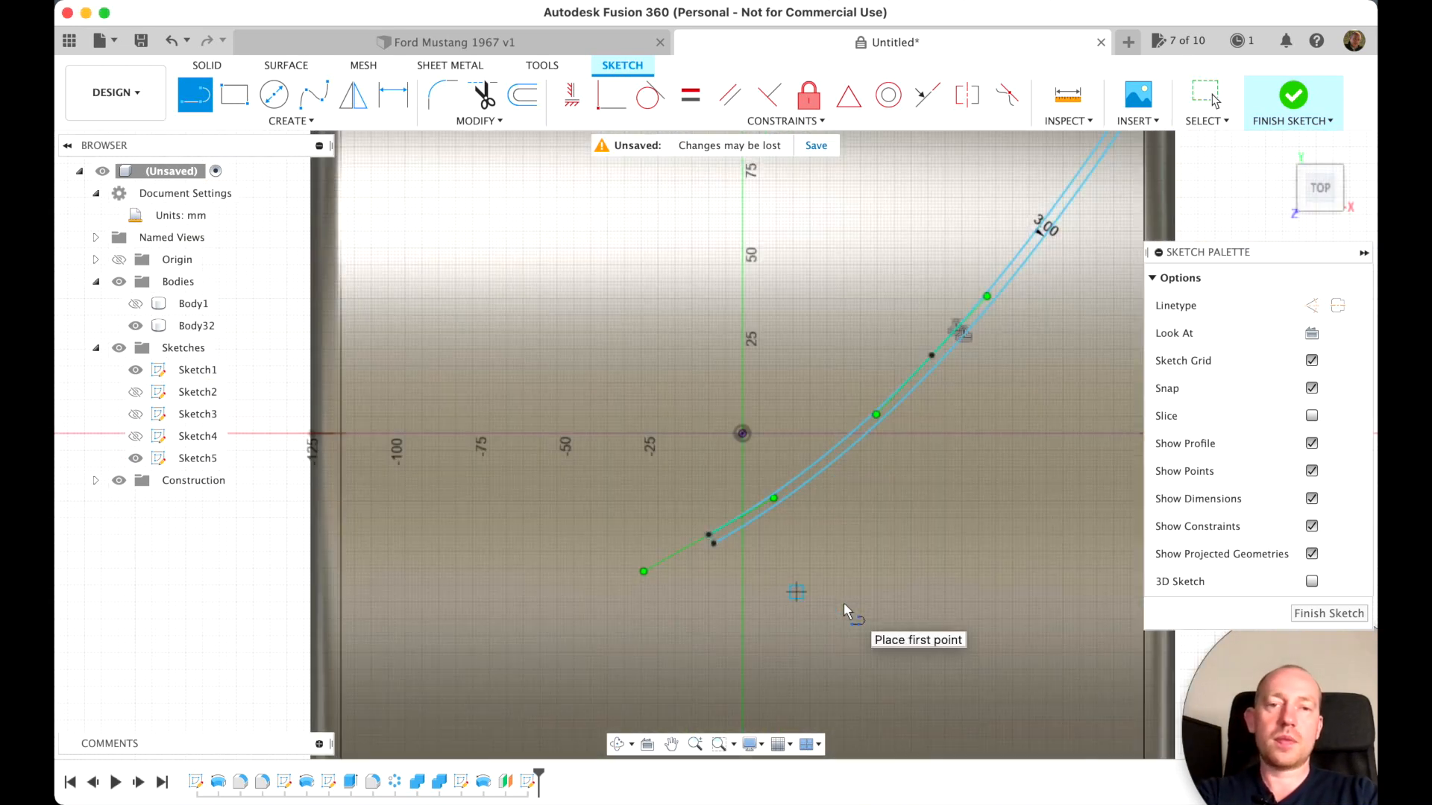
scroll(843, 603, "up", 4)
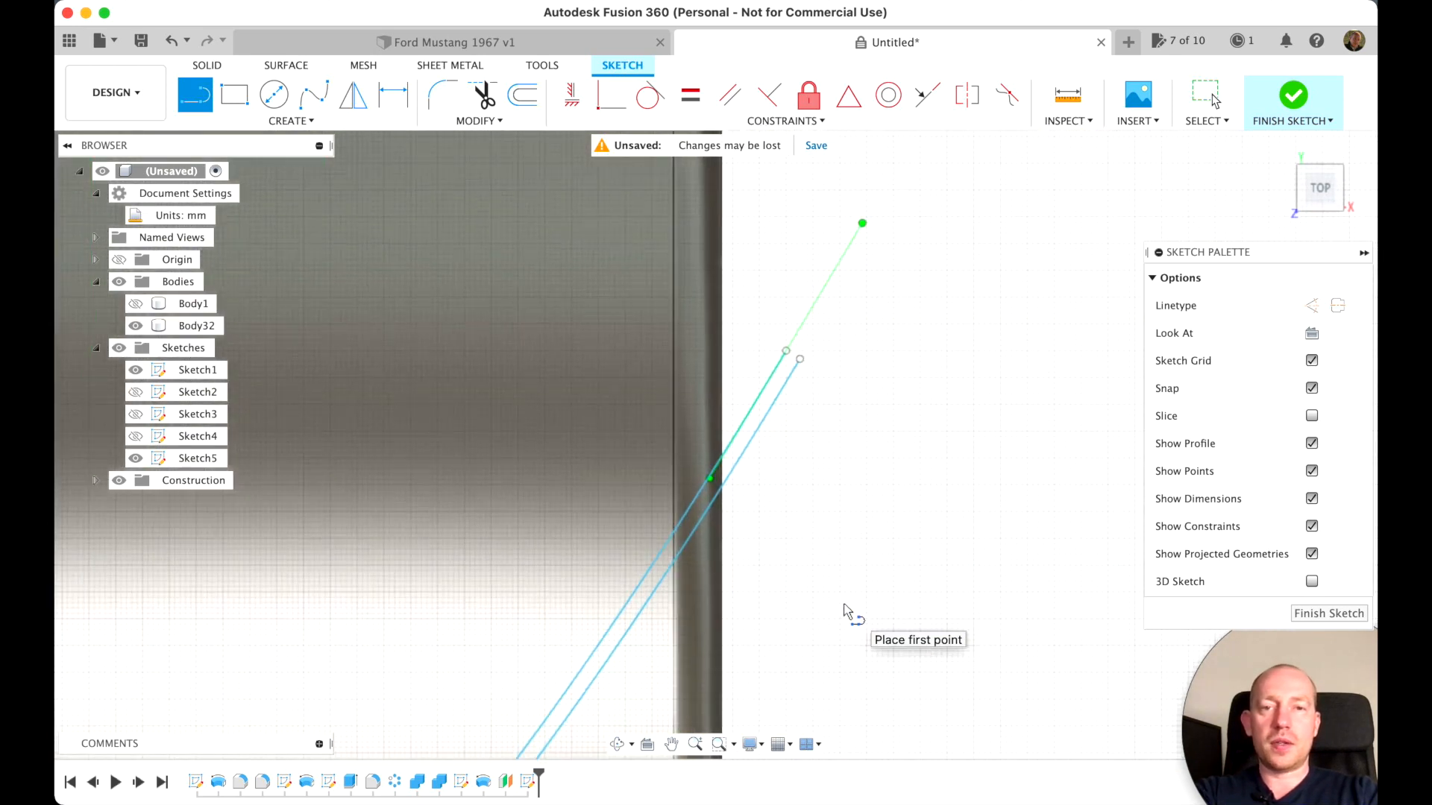
left_click(798, 356)
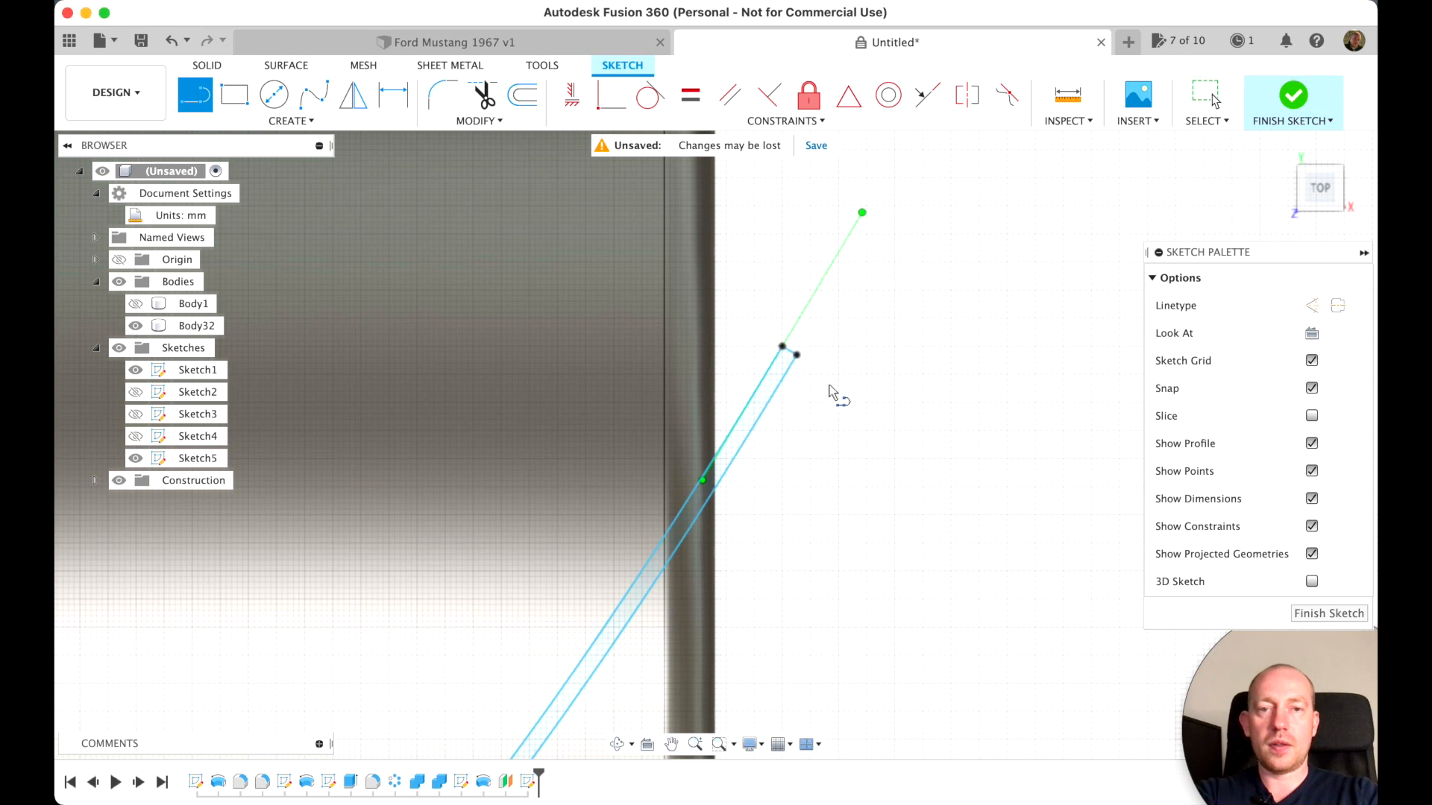
scroll(856, 516, "down", 5)
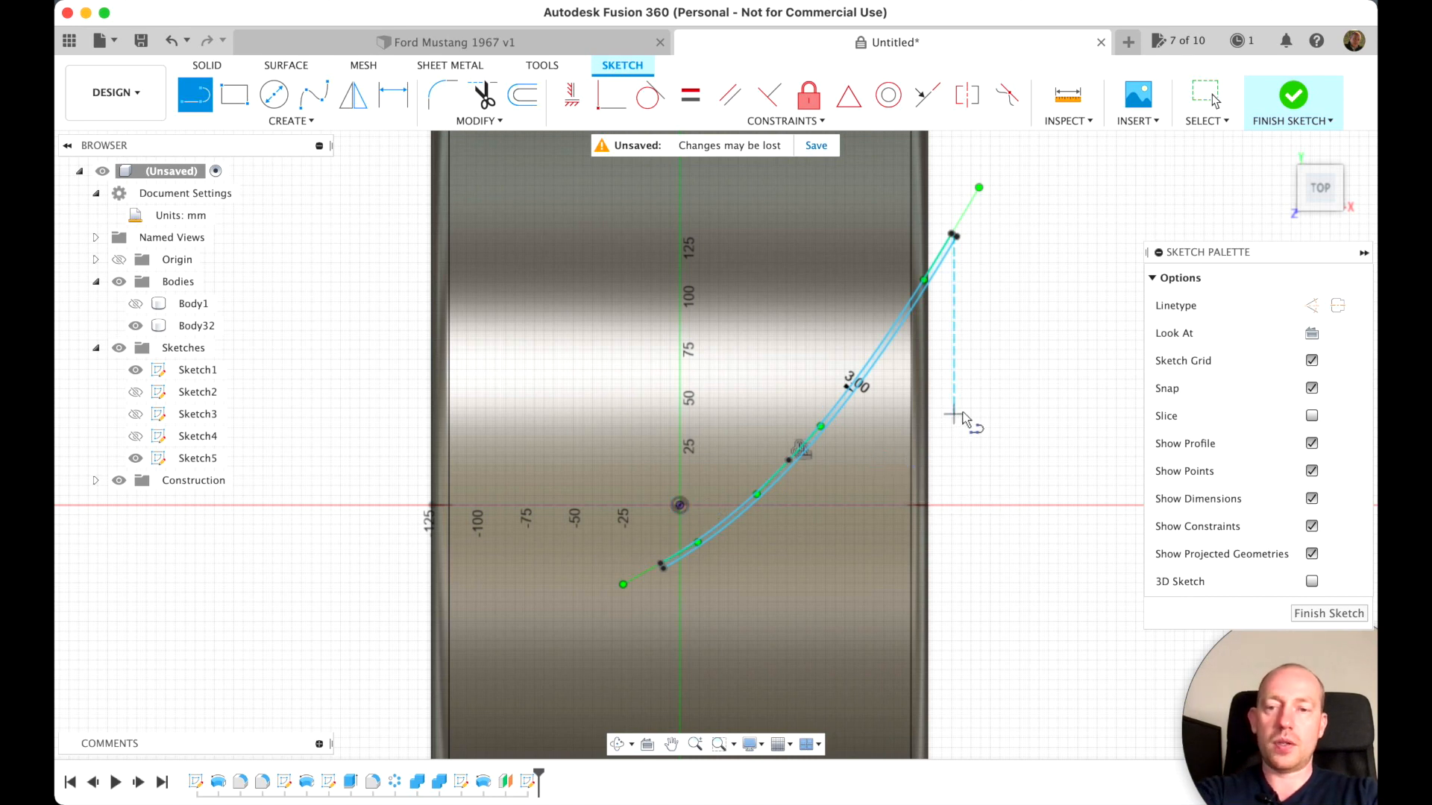
Move the whole curved strip -52 mm in Y, down along the tire's tread
left_click_drag(970, 192, 621, 606)
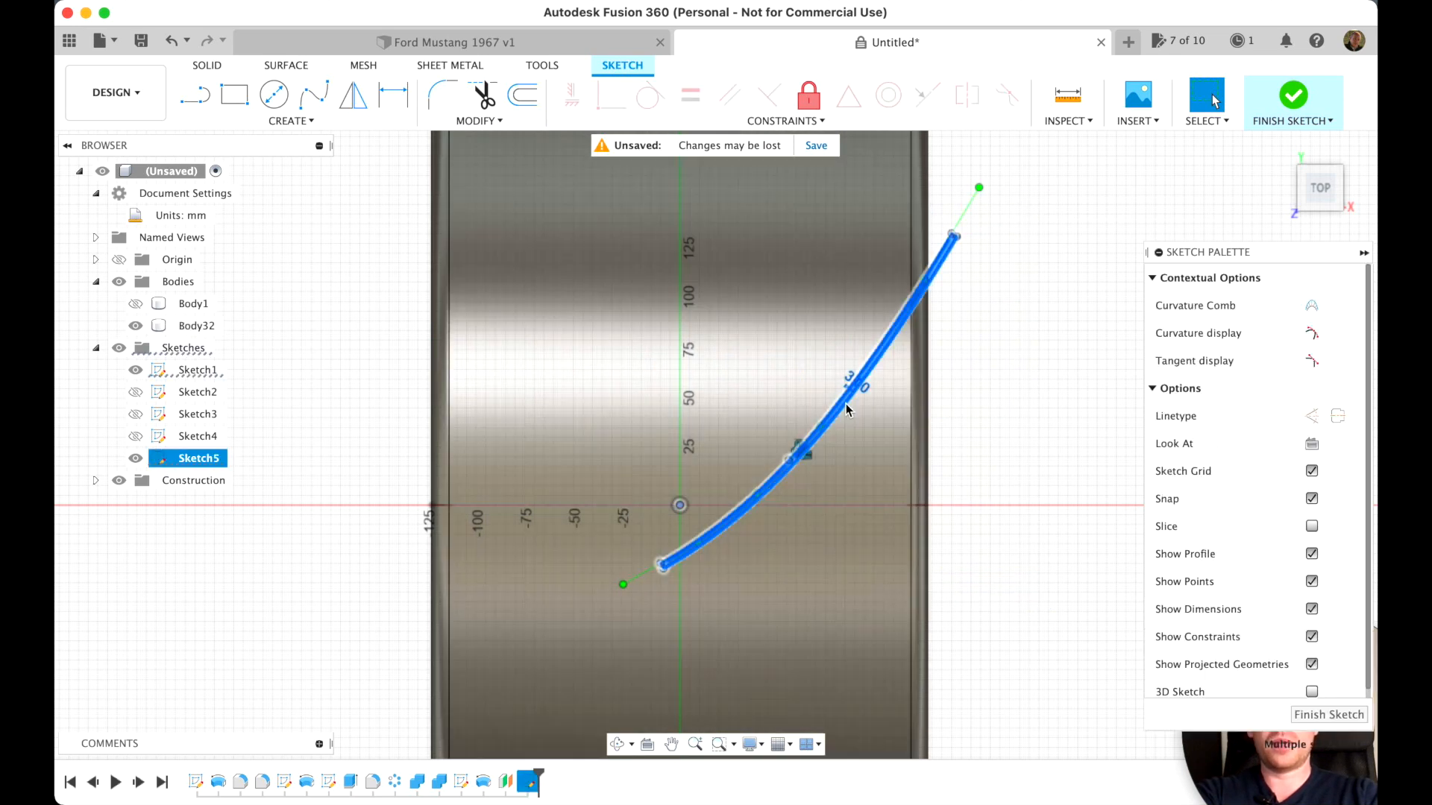
key("m")
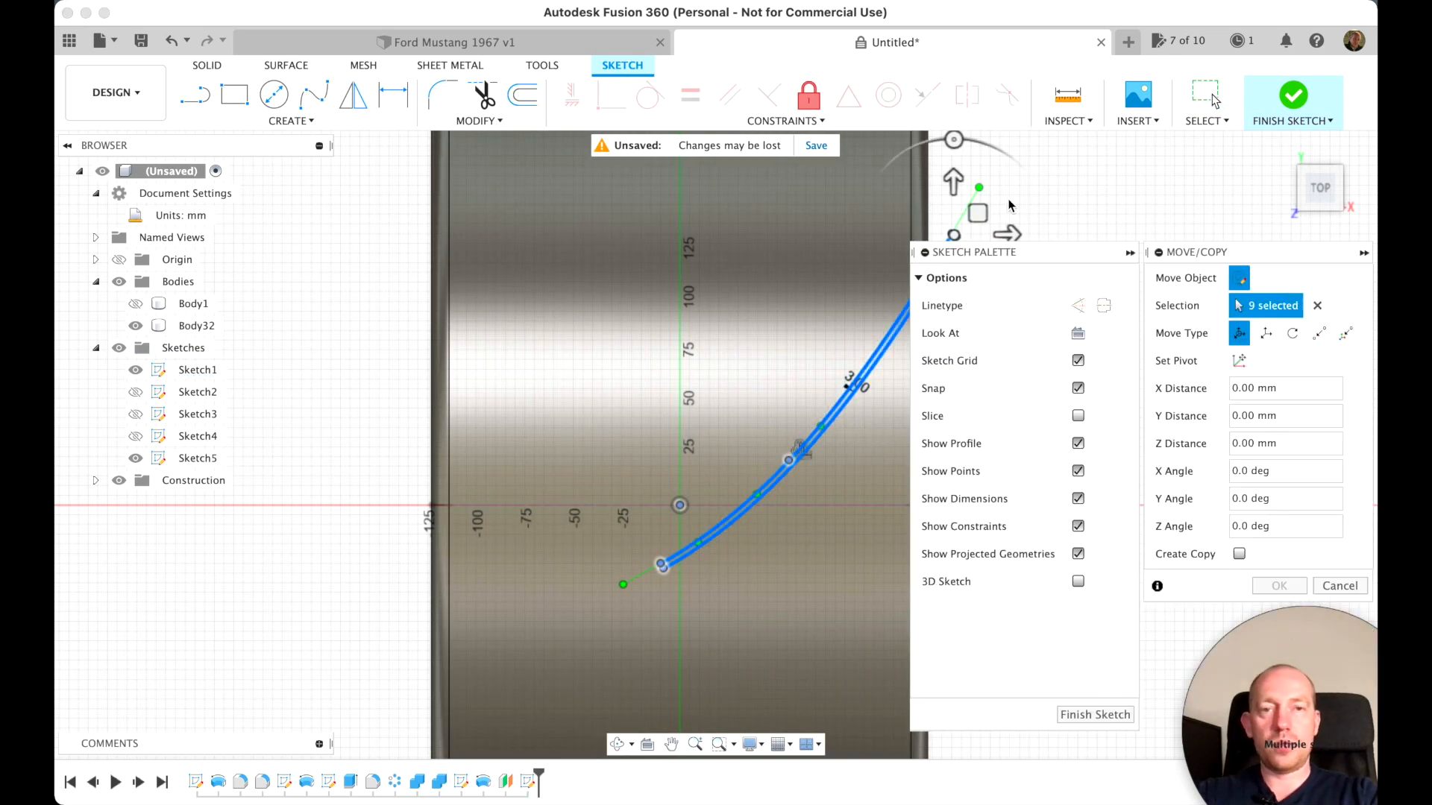
scroll(830, 427, "right", 5)
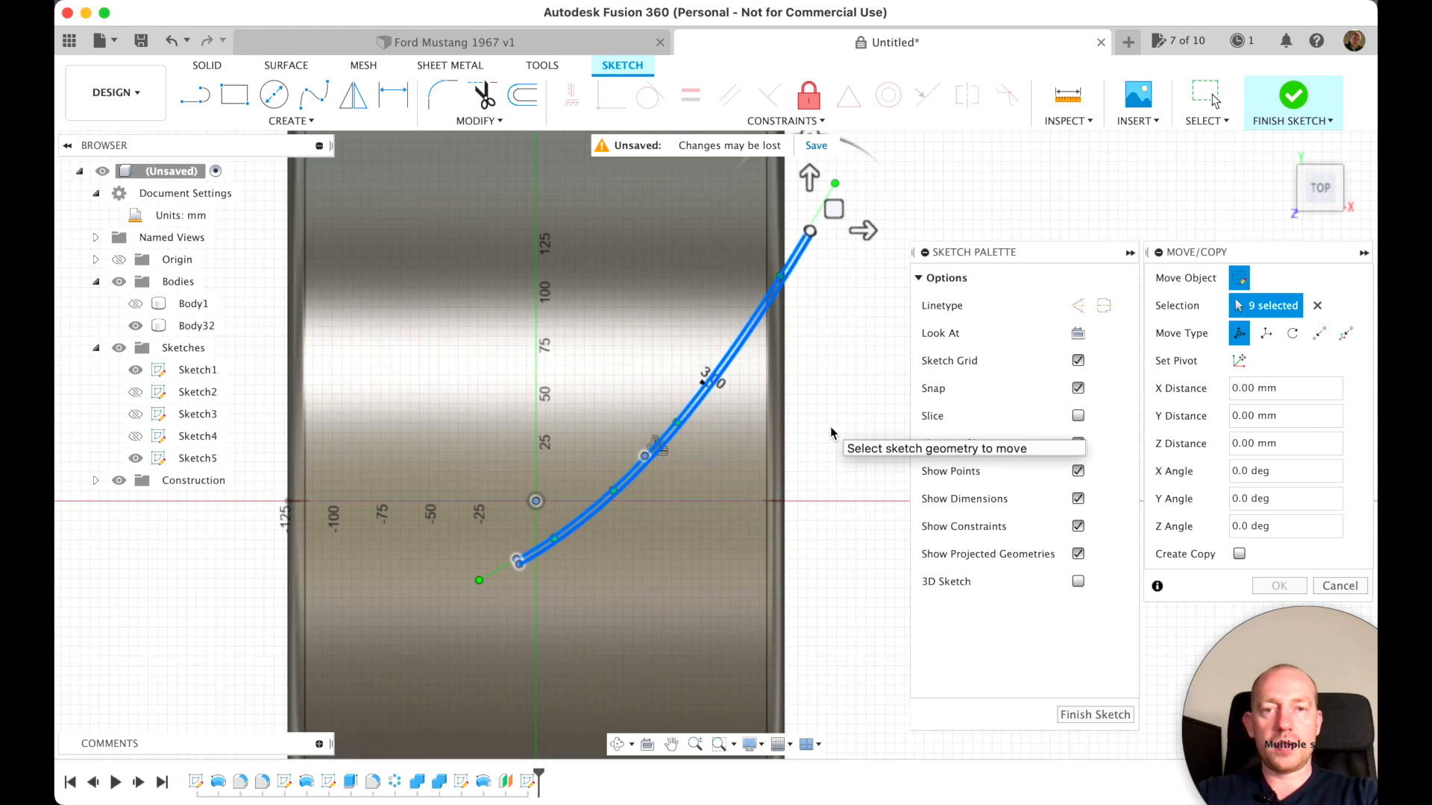
left_click_drag(808, 176, 835, 268)
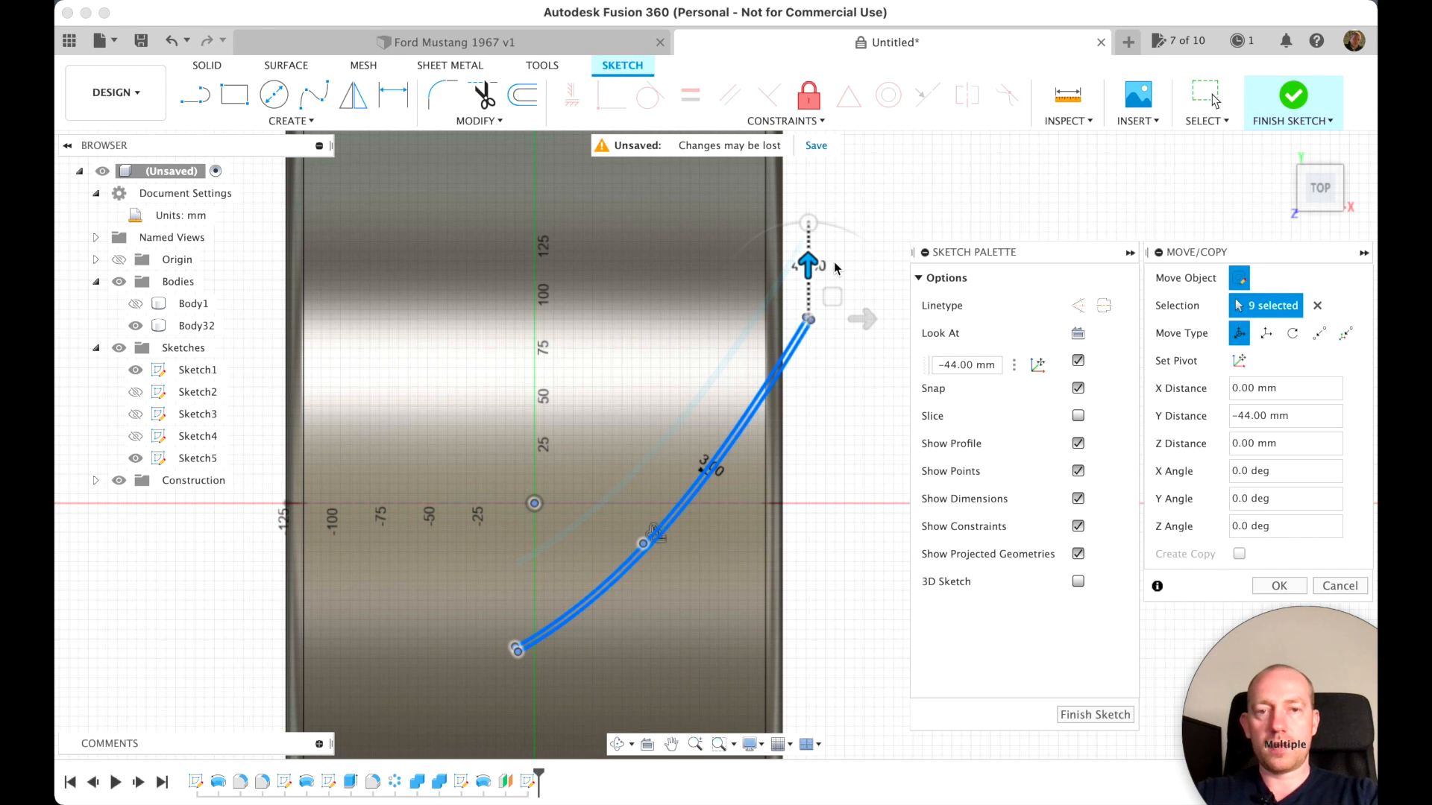
left_click_drag(836, 268, 836, 282)
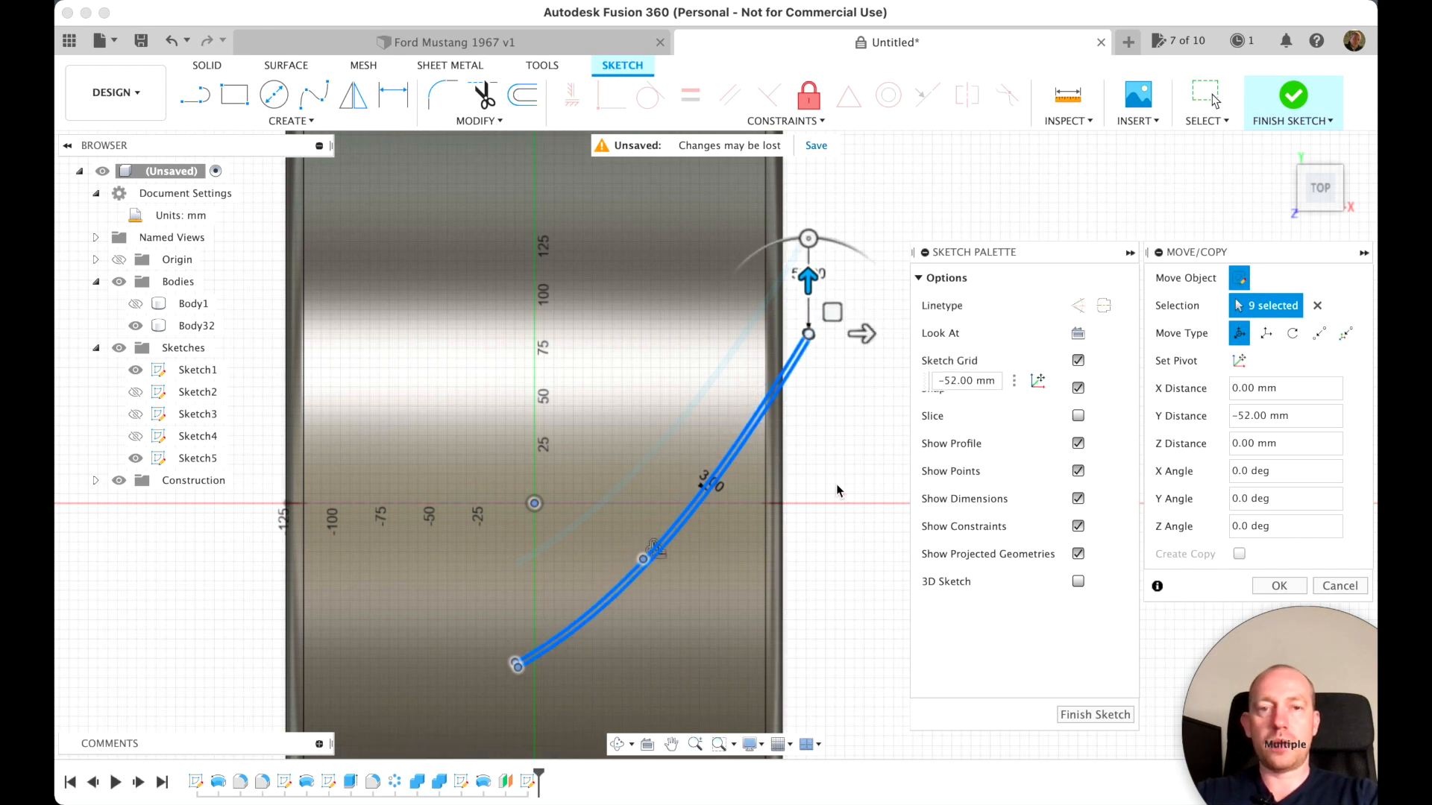
scroll(835, 485, "down", 1)
key("Return")
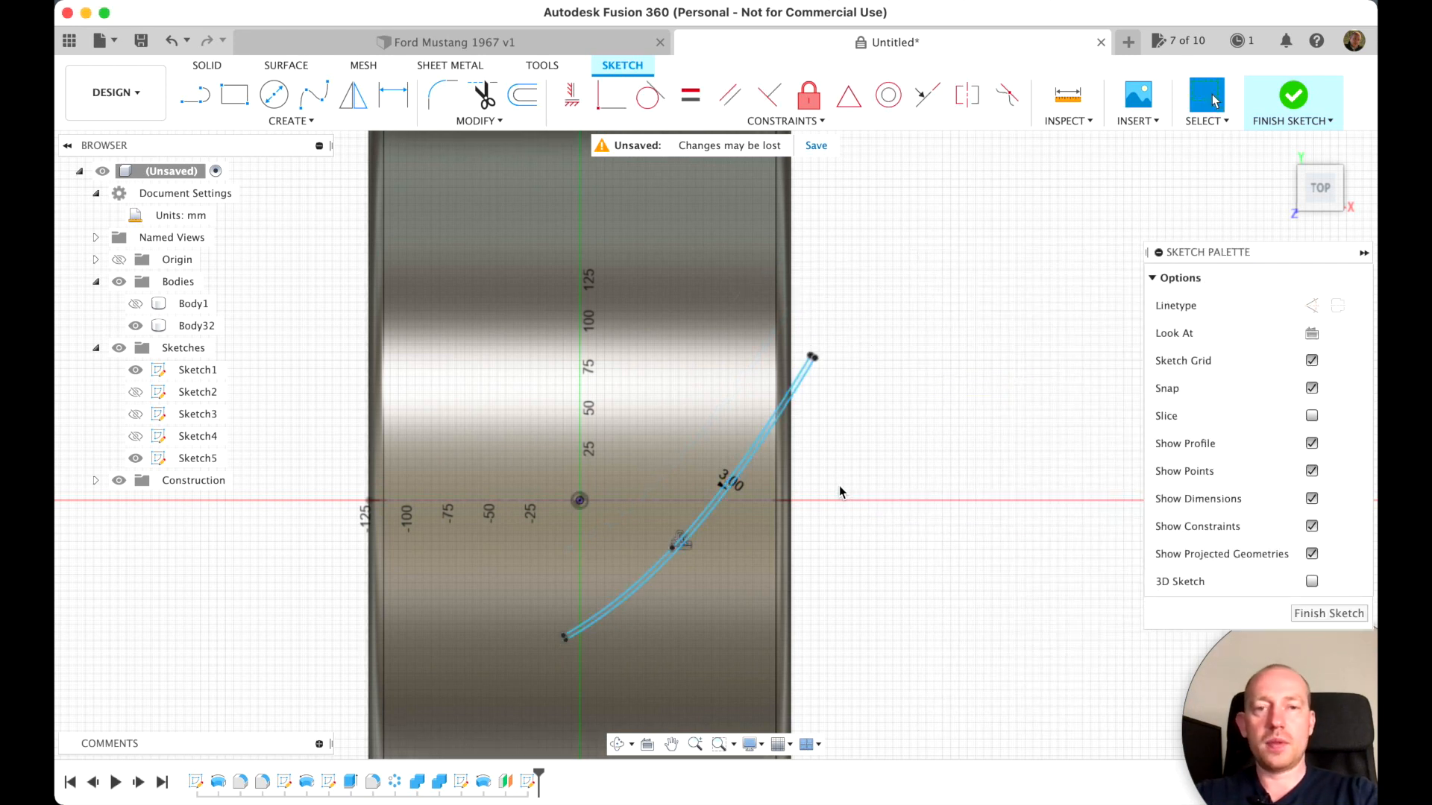
Draw a vertical line on the green centre axis, crossing both splines near the strip's lower end
scroll(839, 487, "left", 2)
scroll(840, 487, "down", 3)
scroll(839, 493, "left", 2)
scroll(839, 492, "down", 1)
scroll(840, 492, "up", 4)
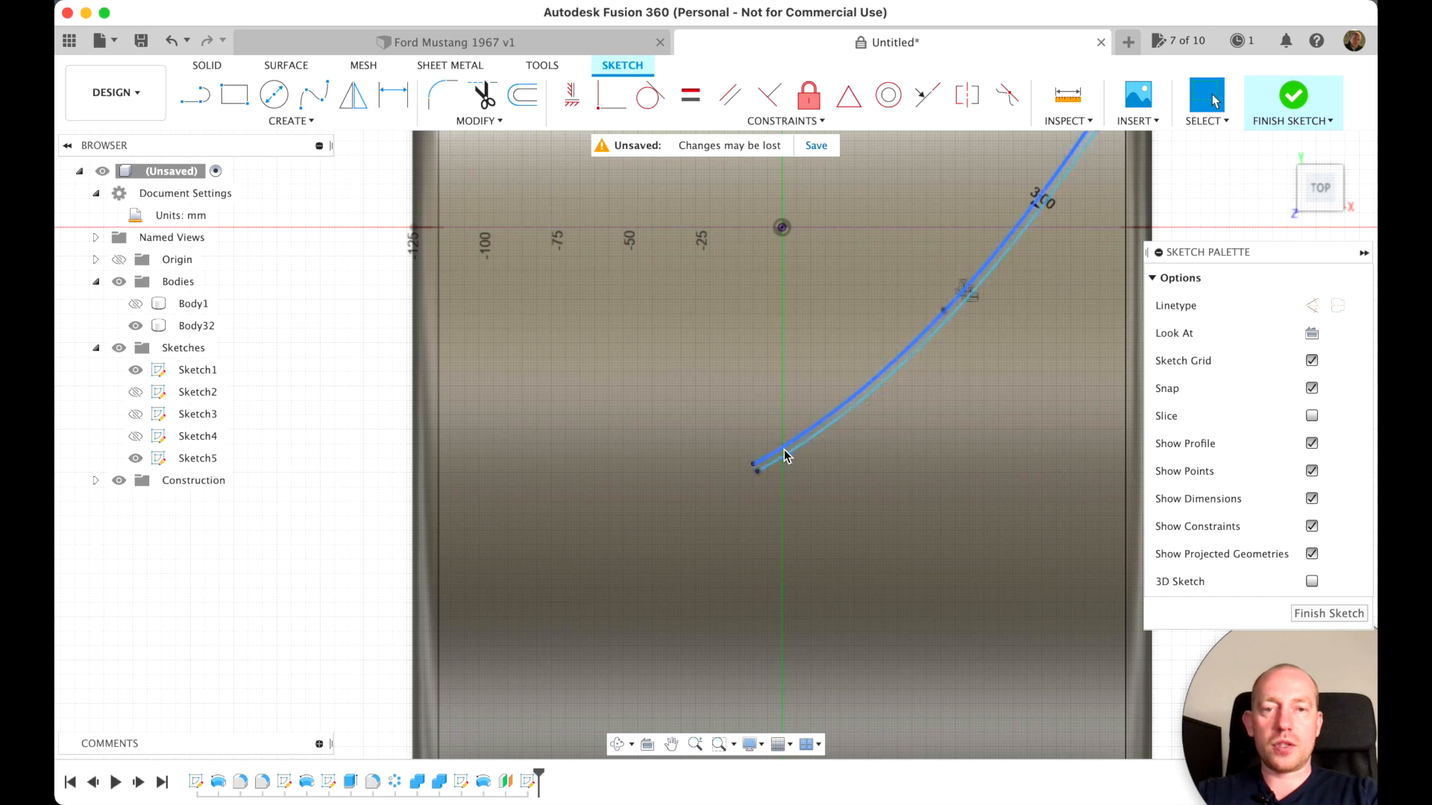
scroll(784, 451, "up", 5)
scroll(784, 451, "up", 5)
scroll(784, 451, "down", 5)
scroll(783, 455, "down", 3)
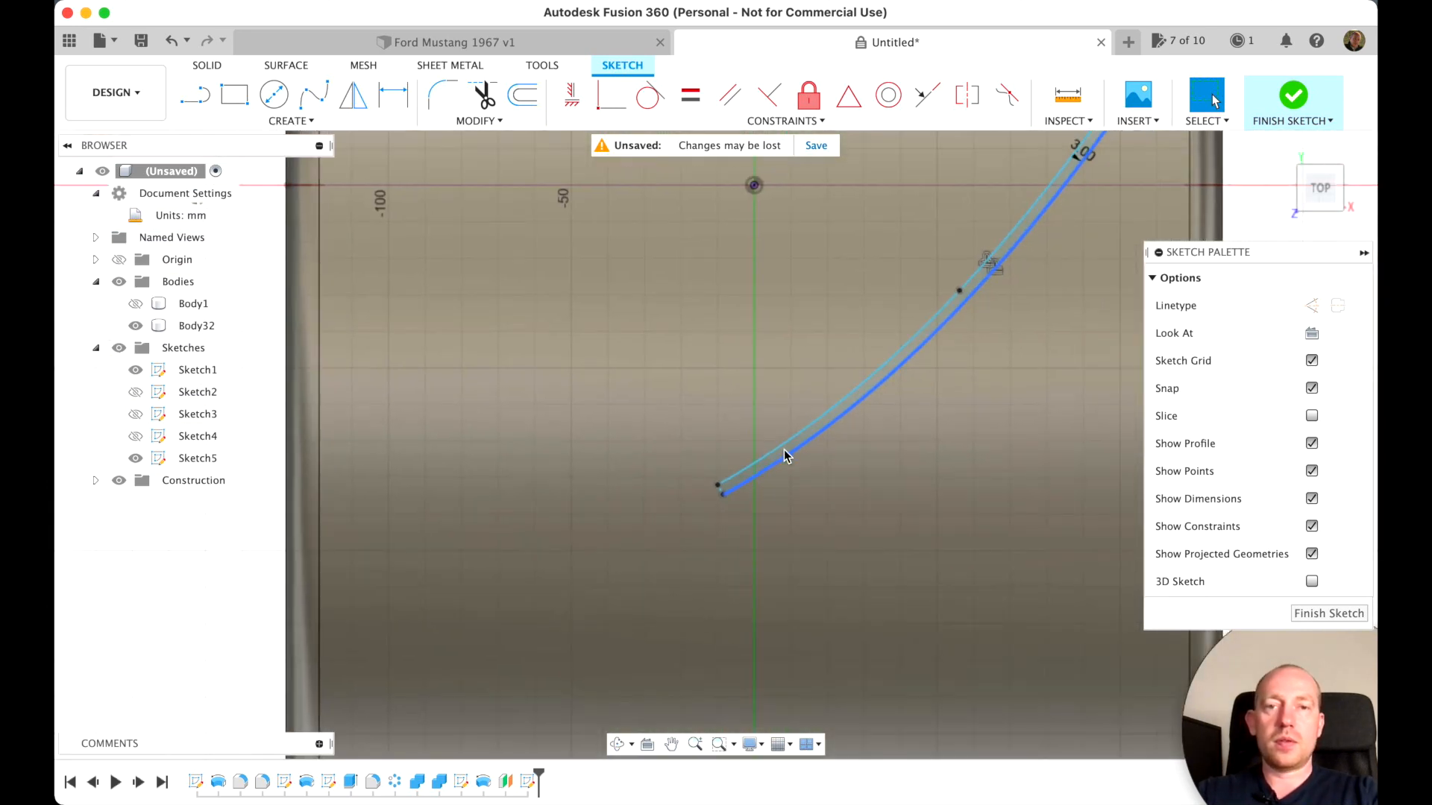
key("l")
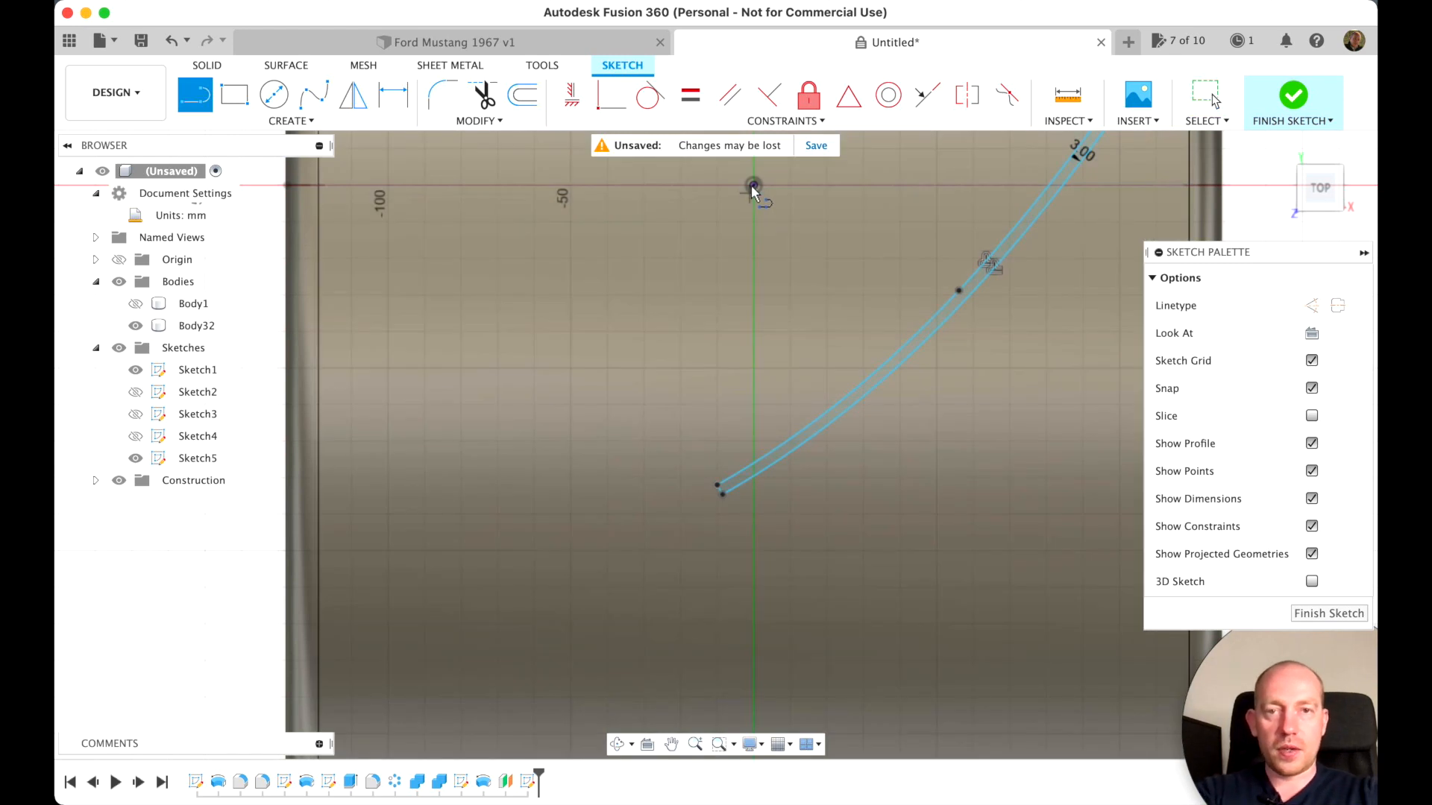
scroll(746, 416, "up", 3)
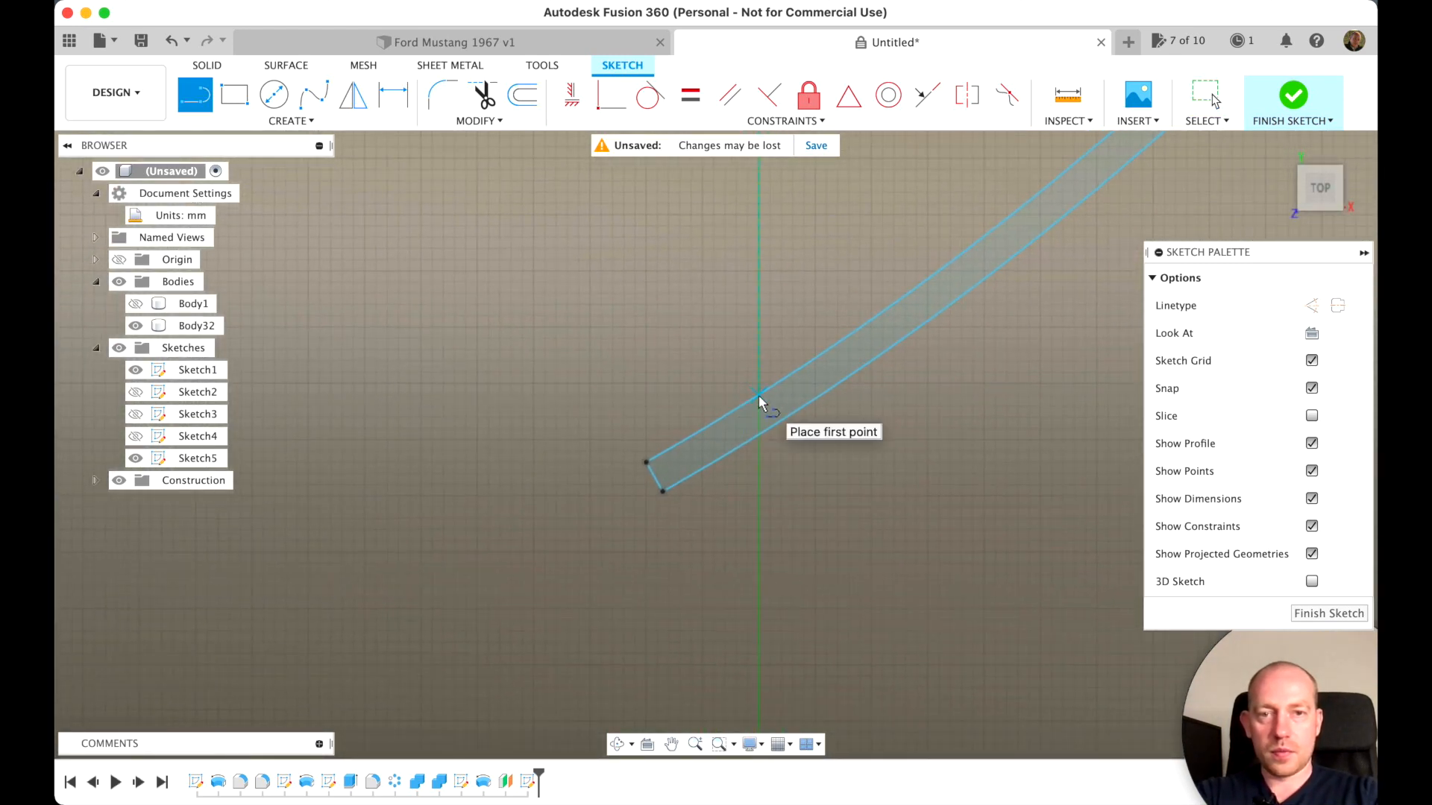
left_click(759, 437)
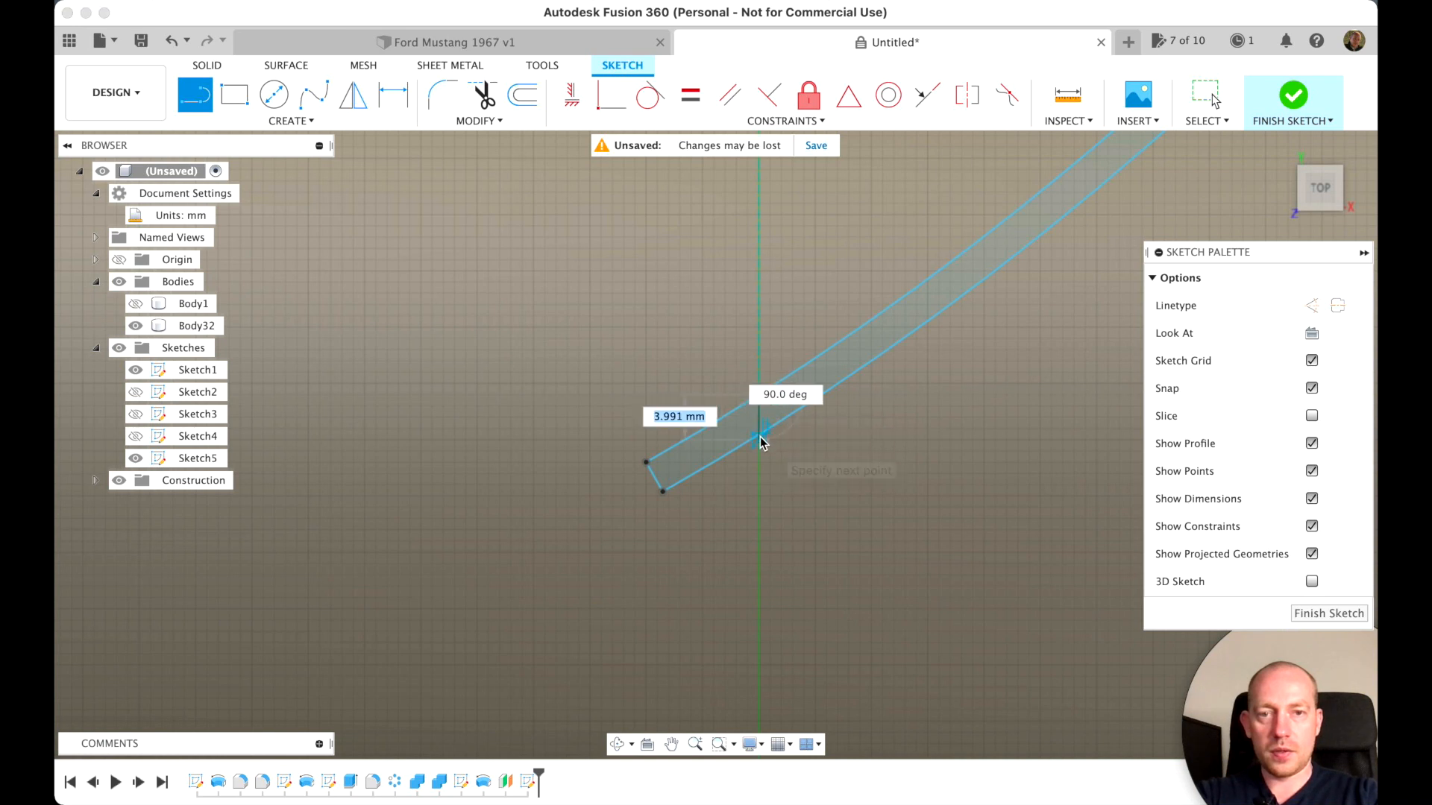
left_click(758, 485)
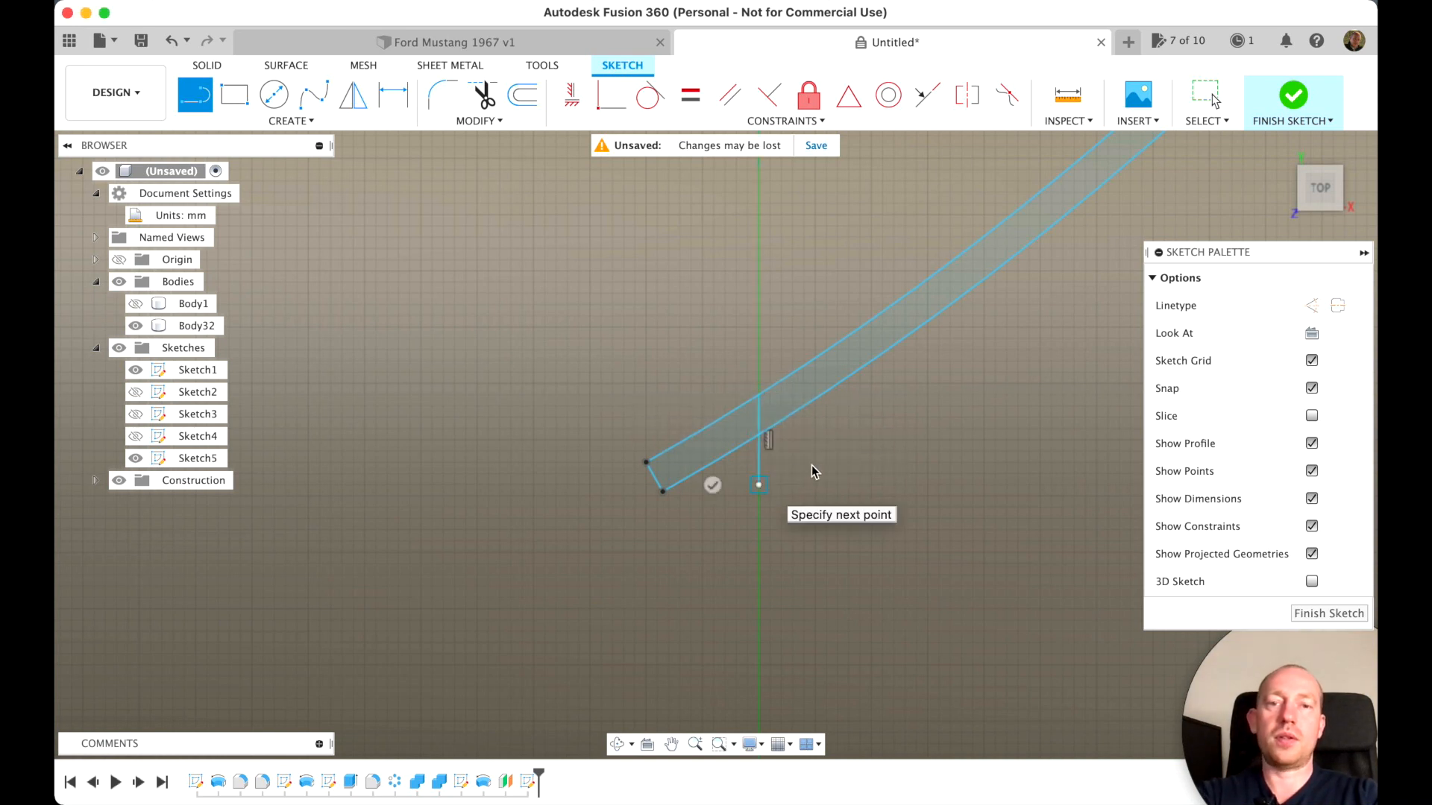
left_click(712, 486)
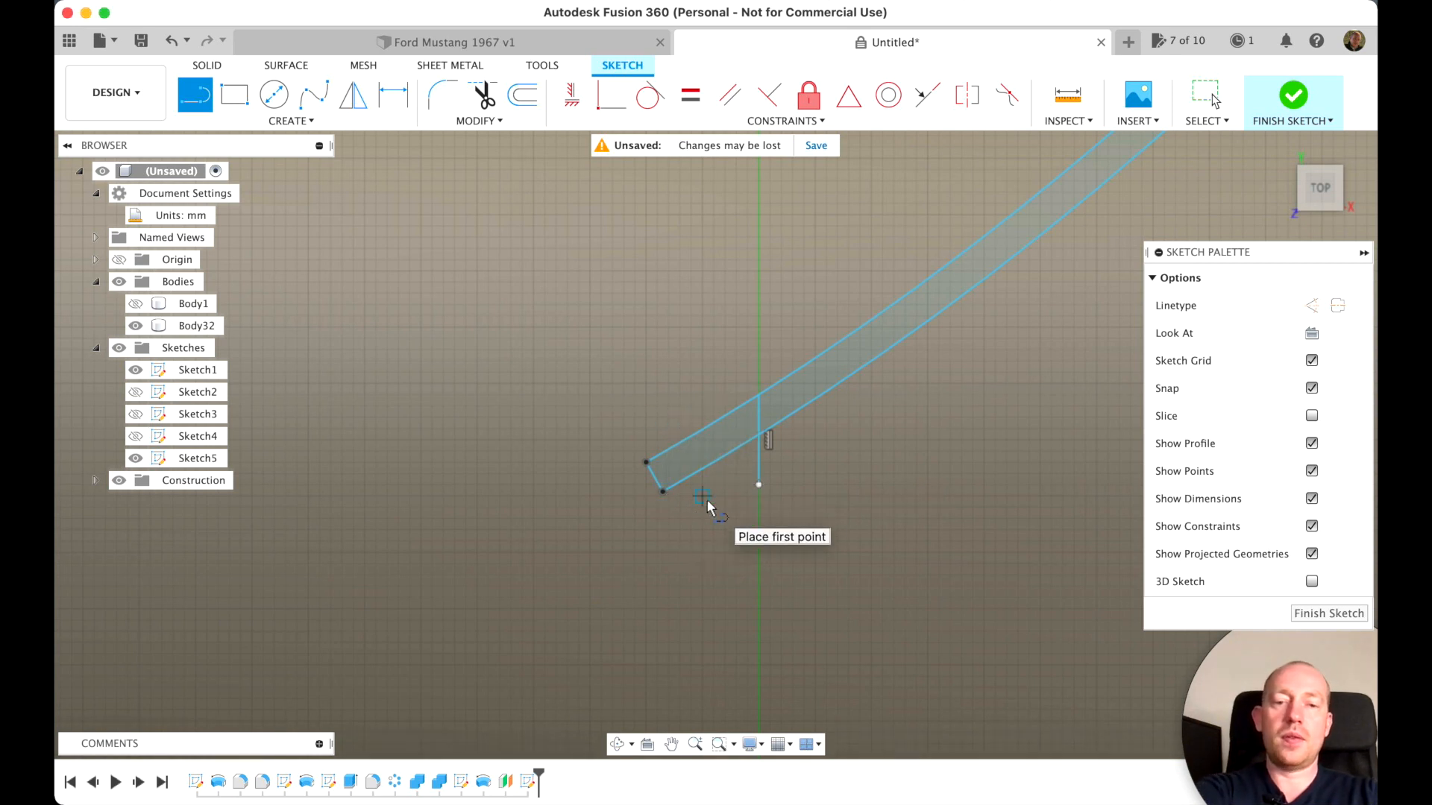
Trim away the strip's end beyond the centre axis and the line's overhang below it, and finish the sketch
key("t")
left_click(703, 476)
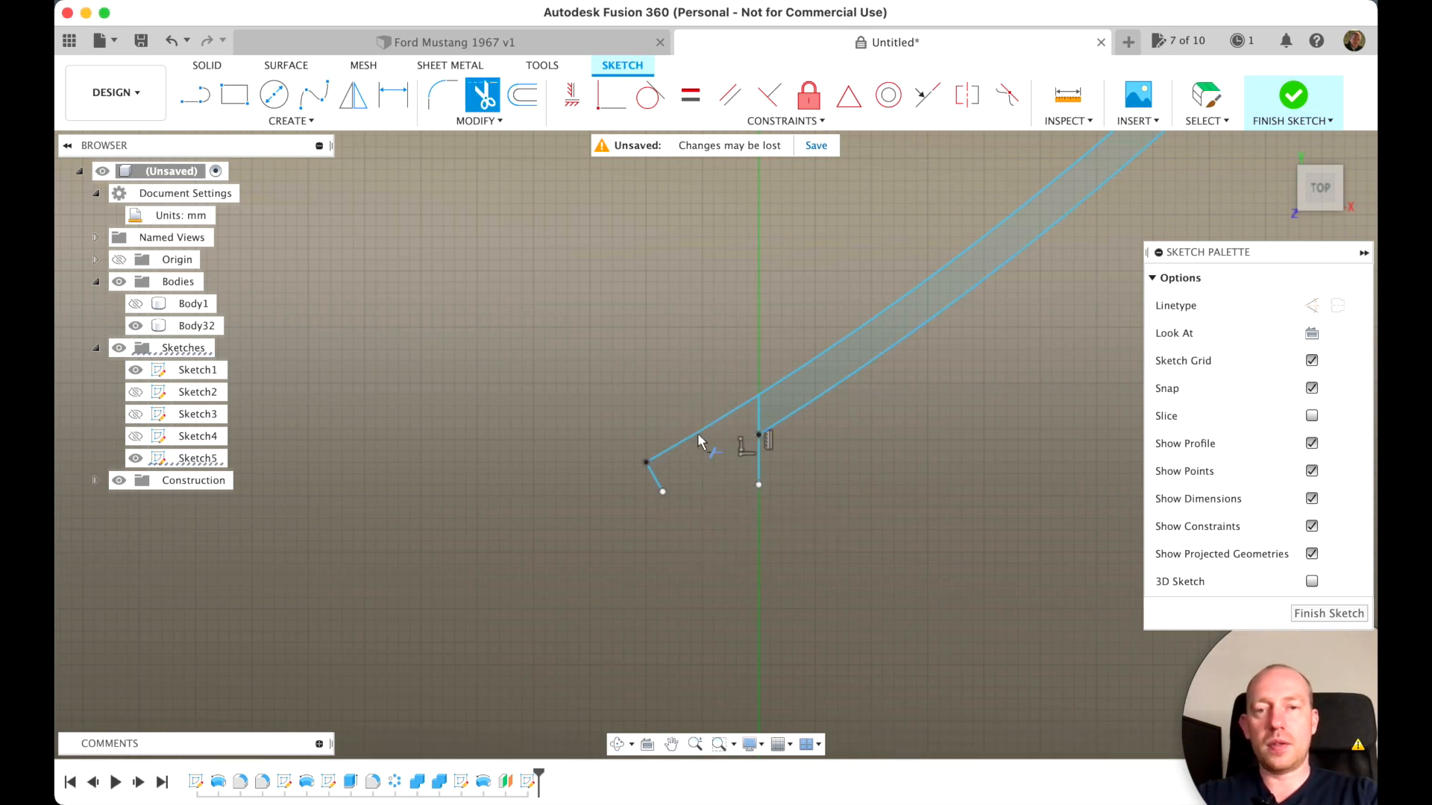
left_click(697, 432)
left_click(653, 474)
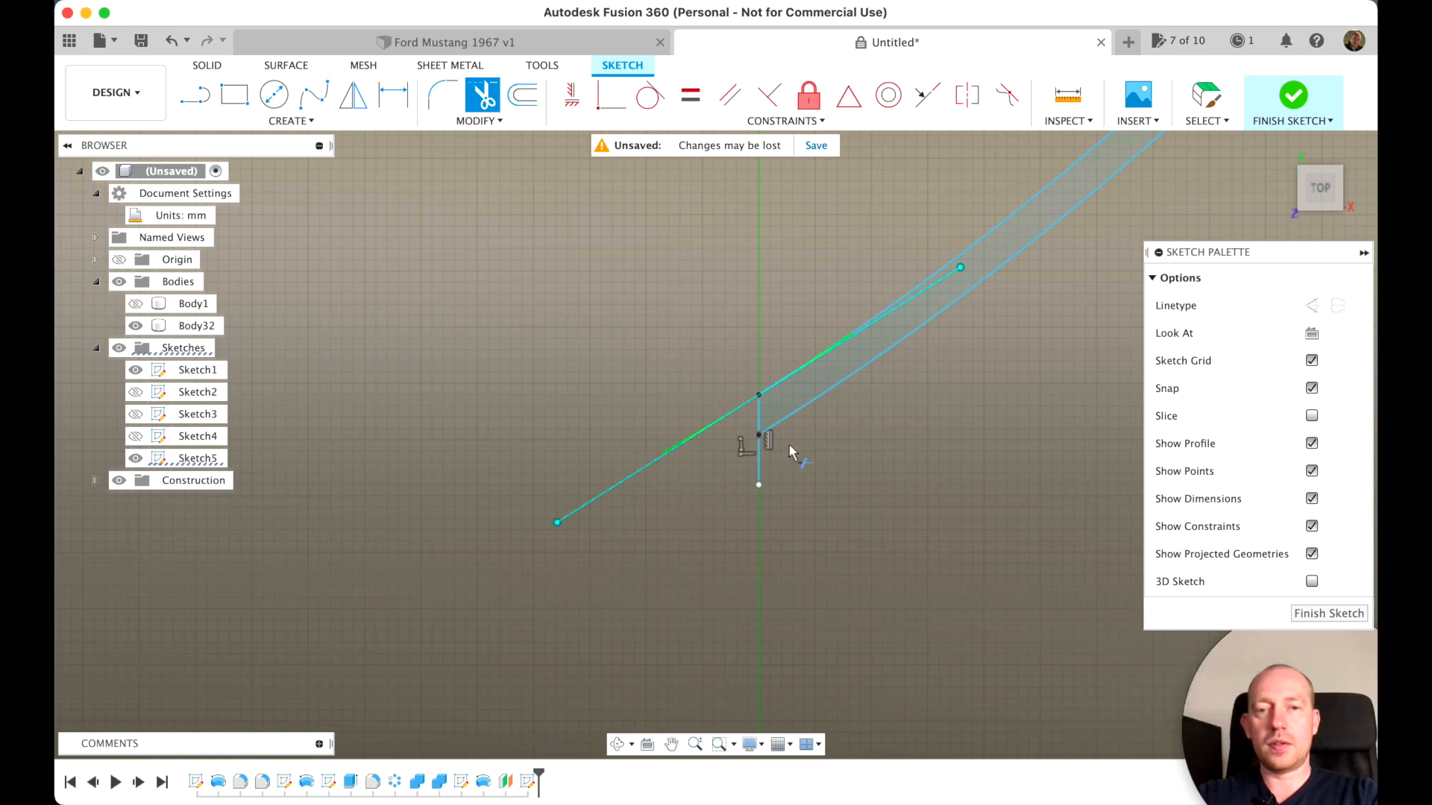
left_click(759, 462)
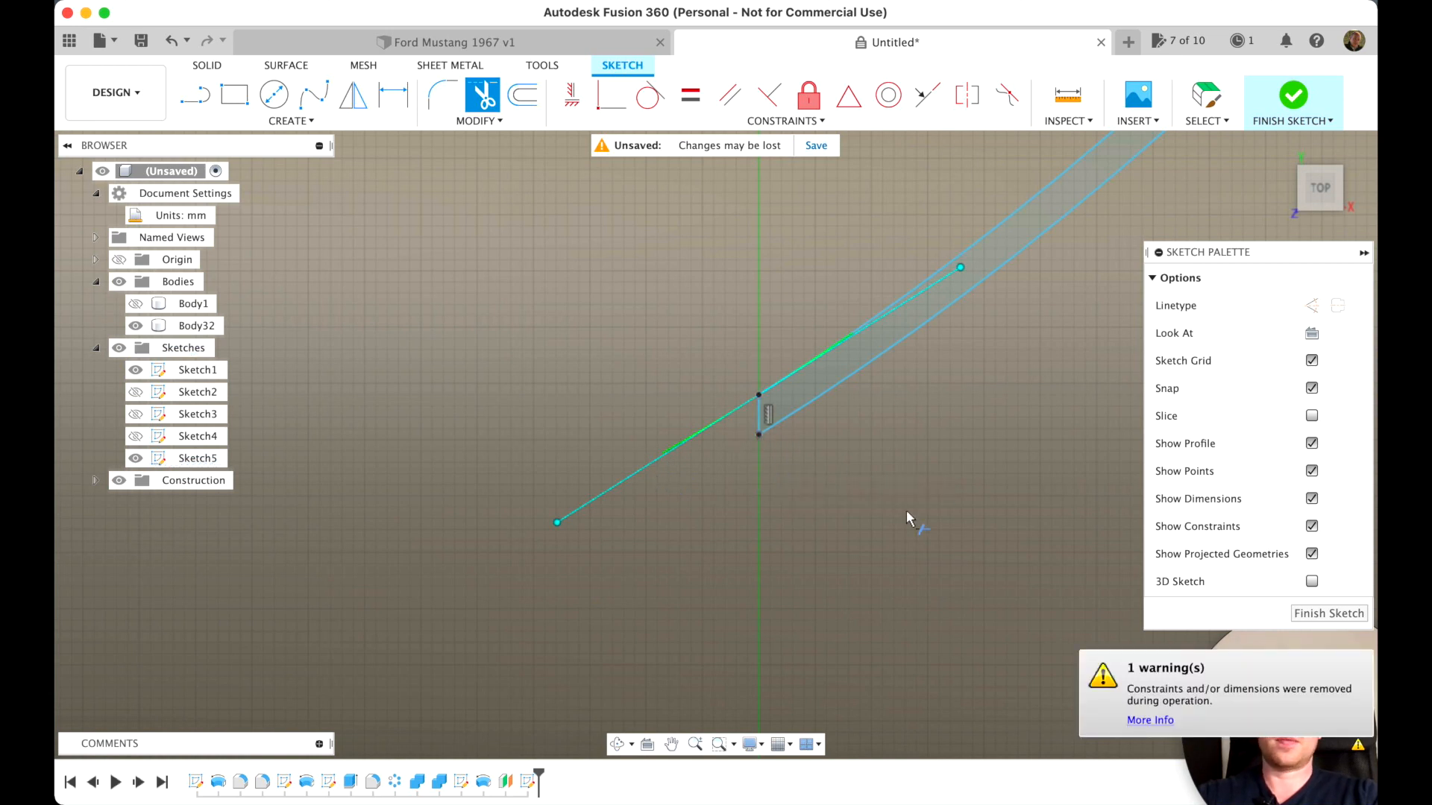
scroll(906, 510, "down", 8)
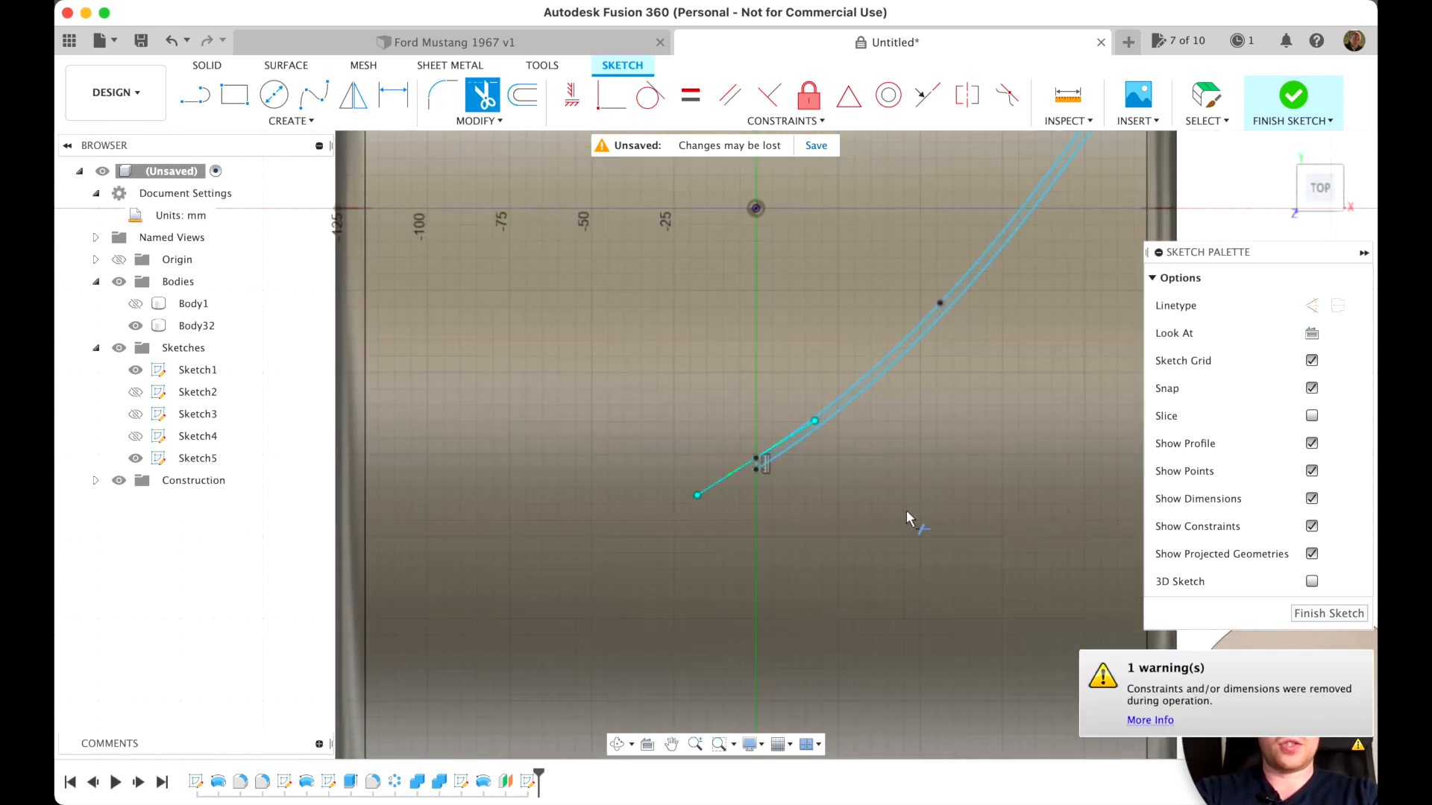
scroll(907, 513, "down", 5)
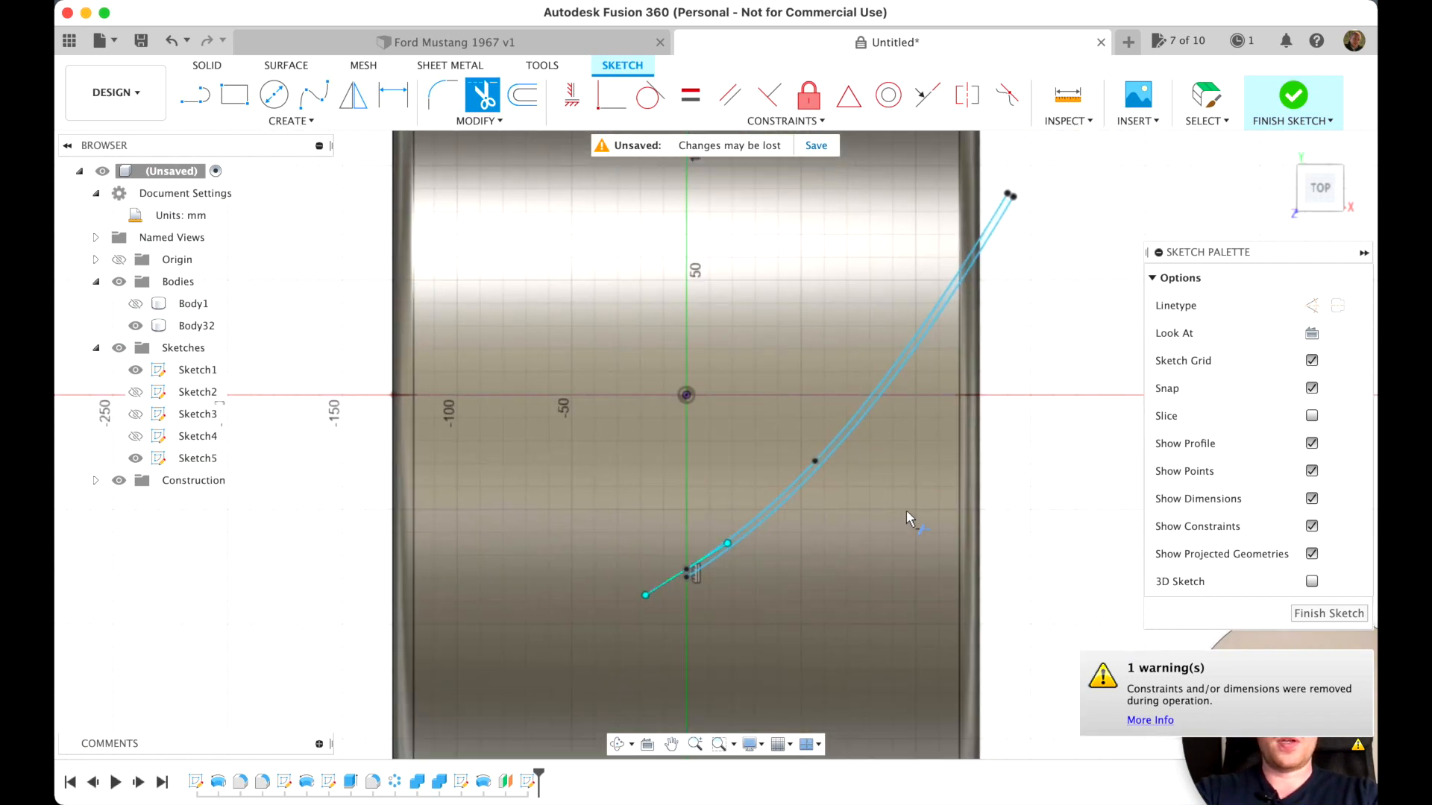
left_click(1296, 101)
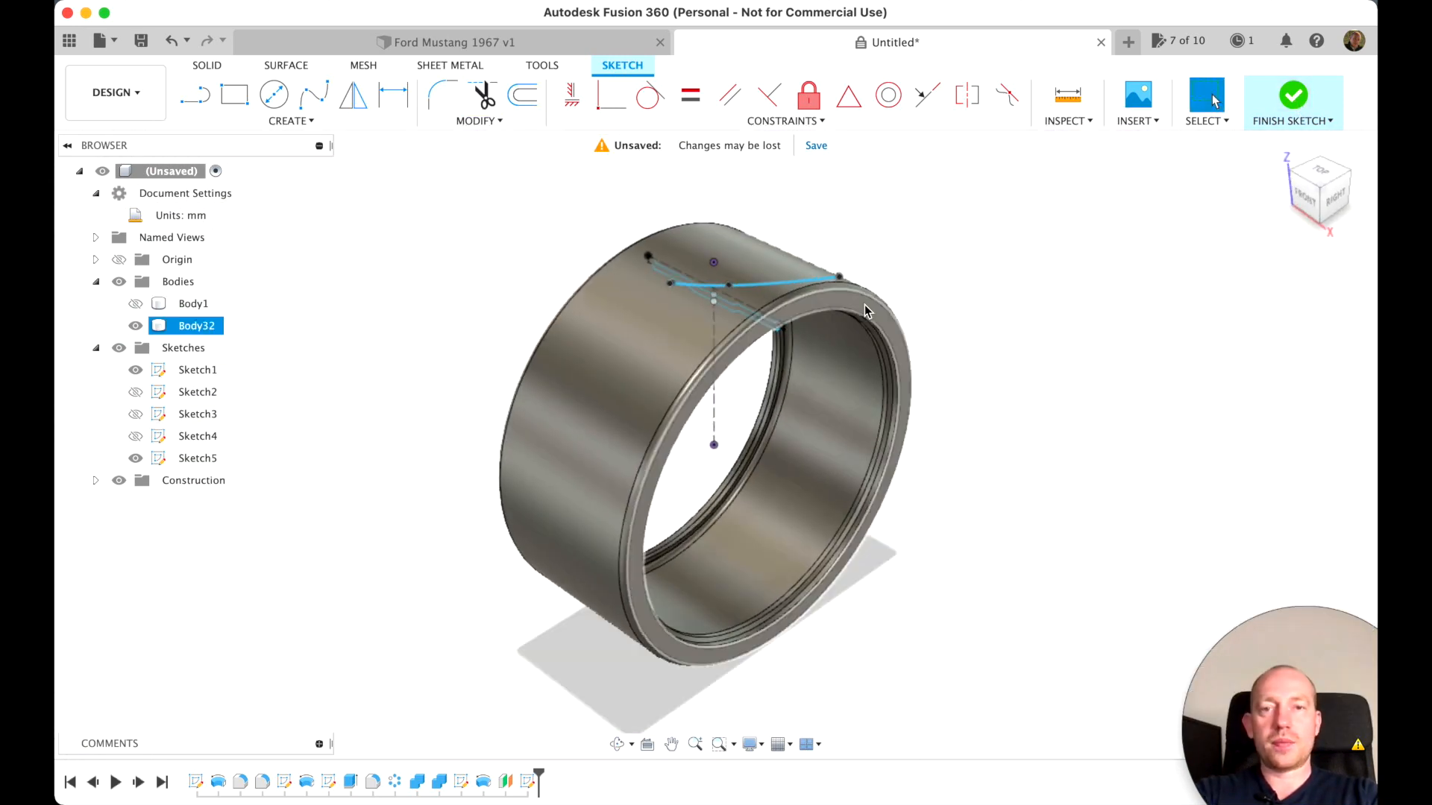
Extrude the curved strip profile -20 mm into the tire's tread as a cut
scroll(865, 304, "up", 6)
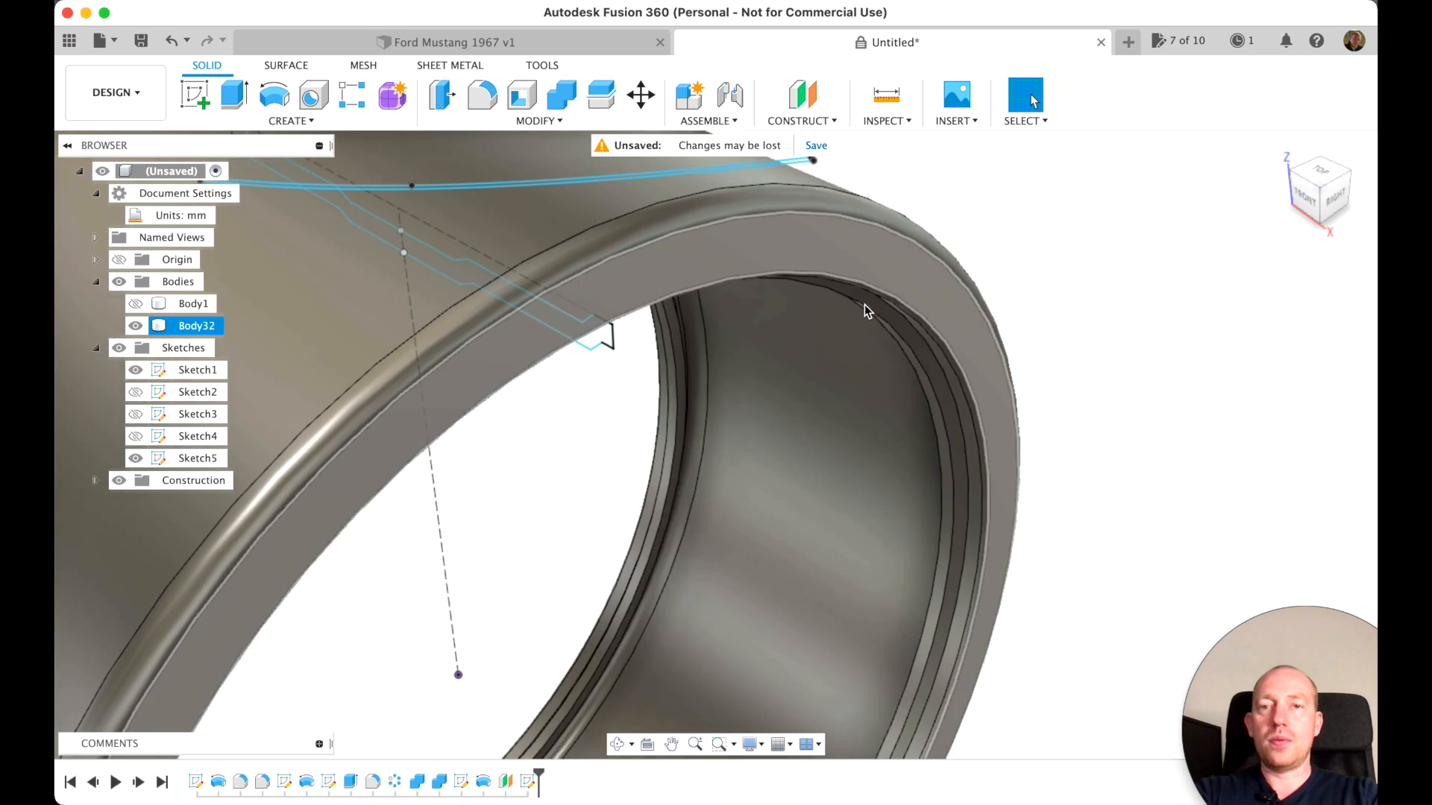
scroll(937, 404, "down", 5)
scroll(937, 404, "up", 5)
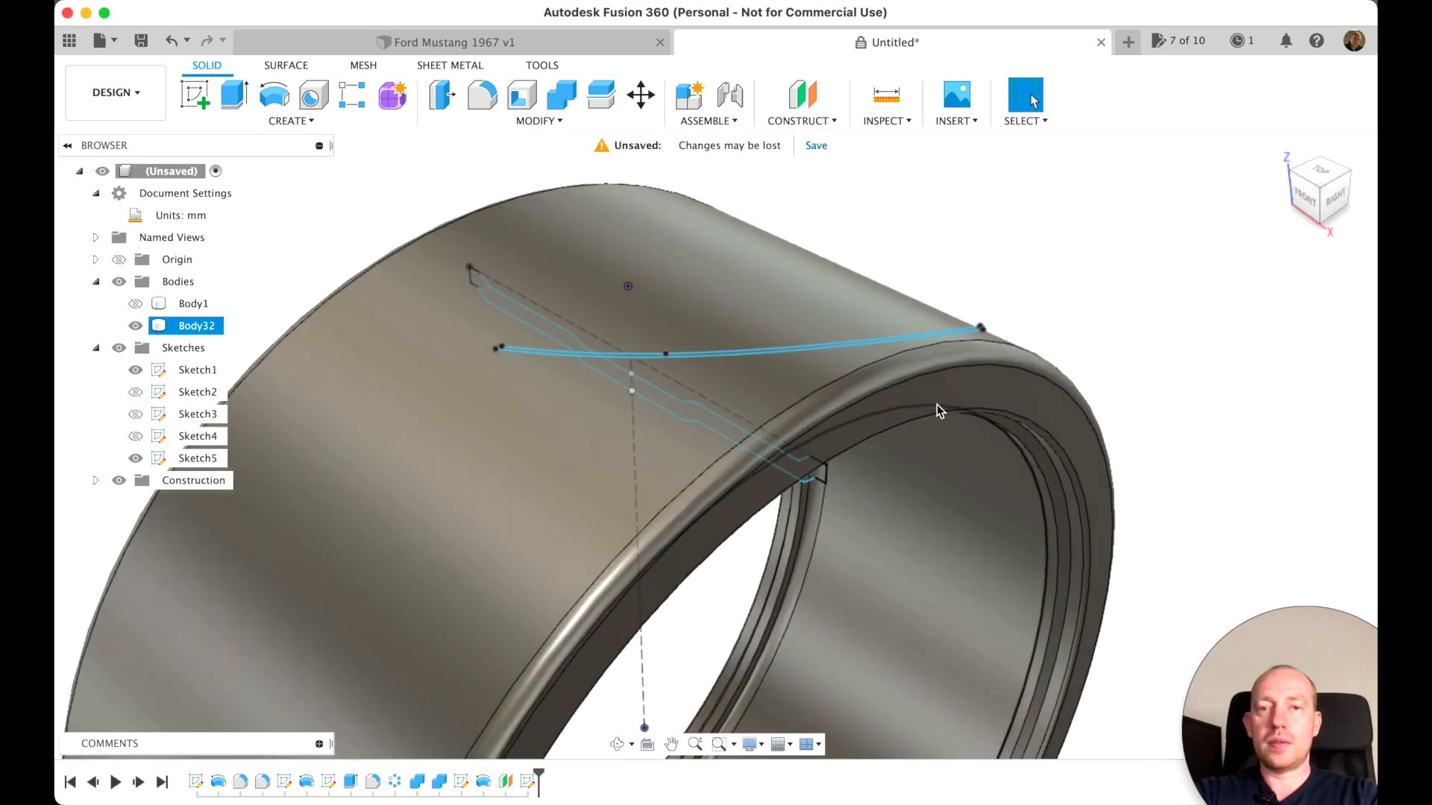
left_click(236, 96)
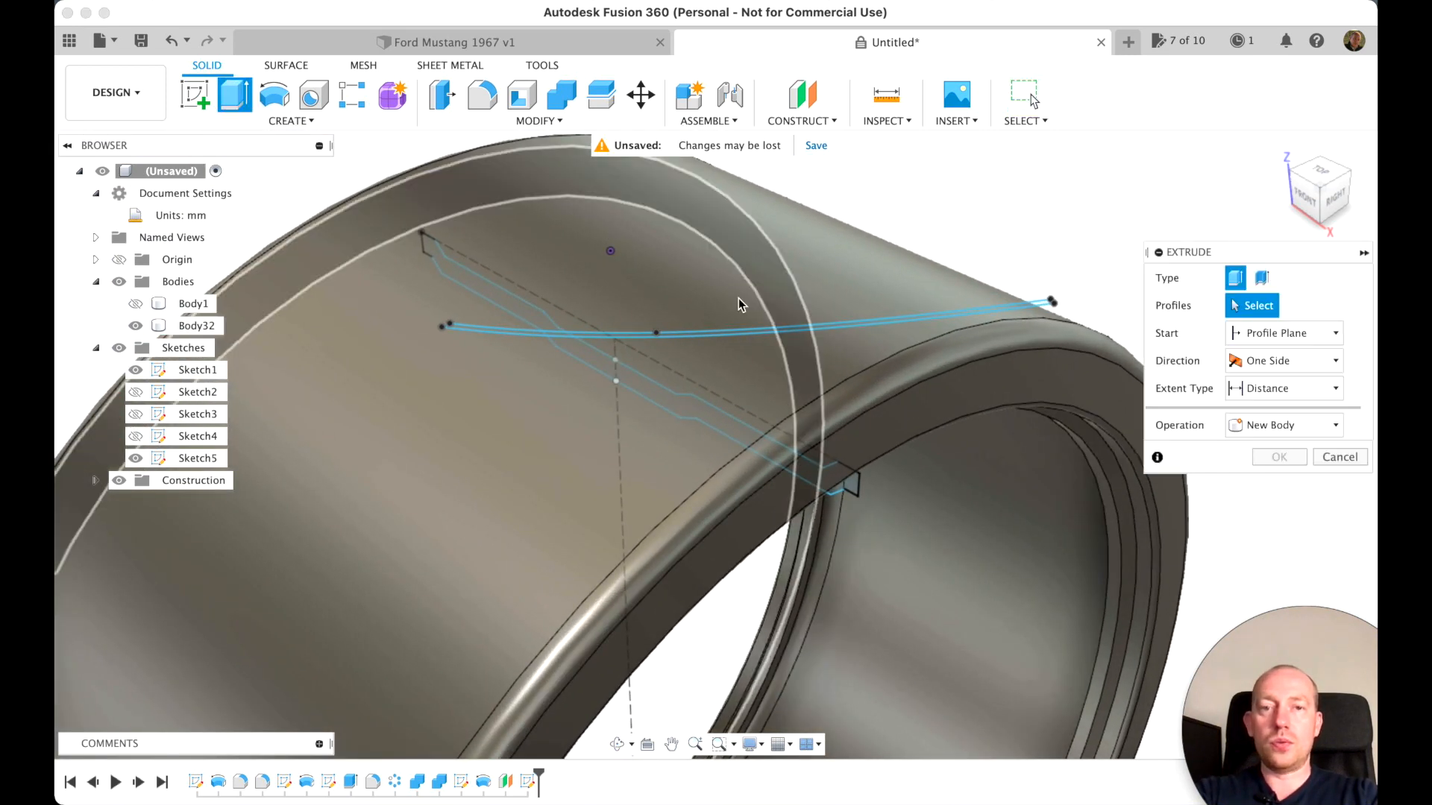
left_click(924, 319)
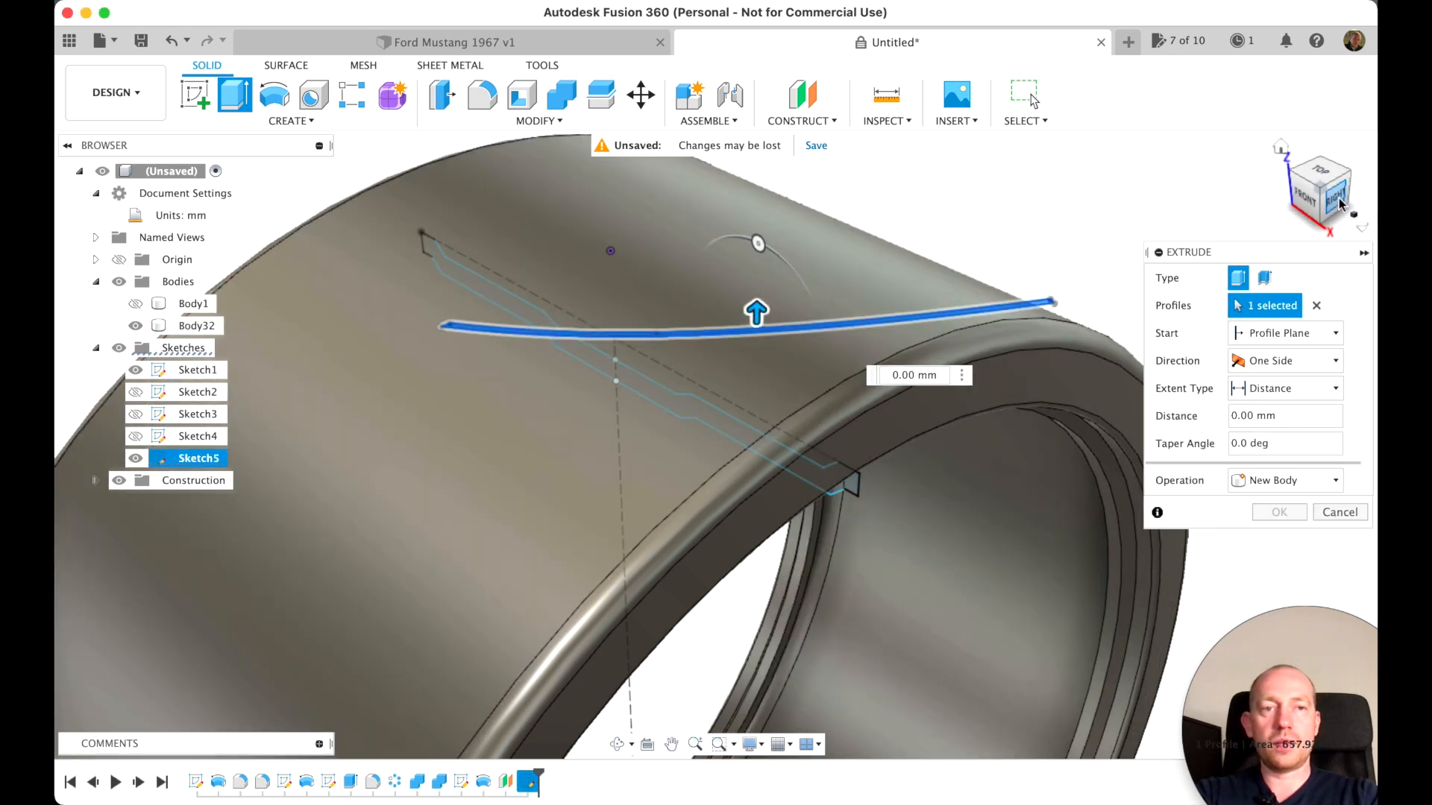
left_click(1340, 203)
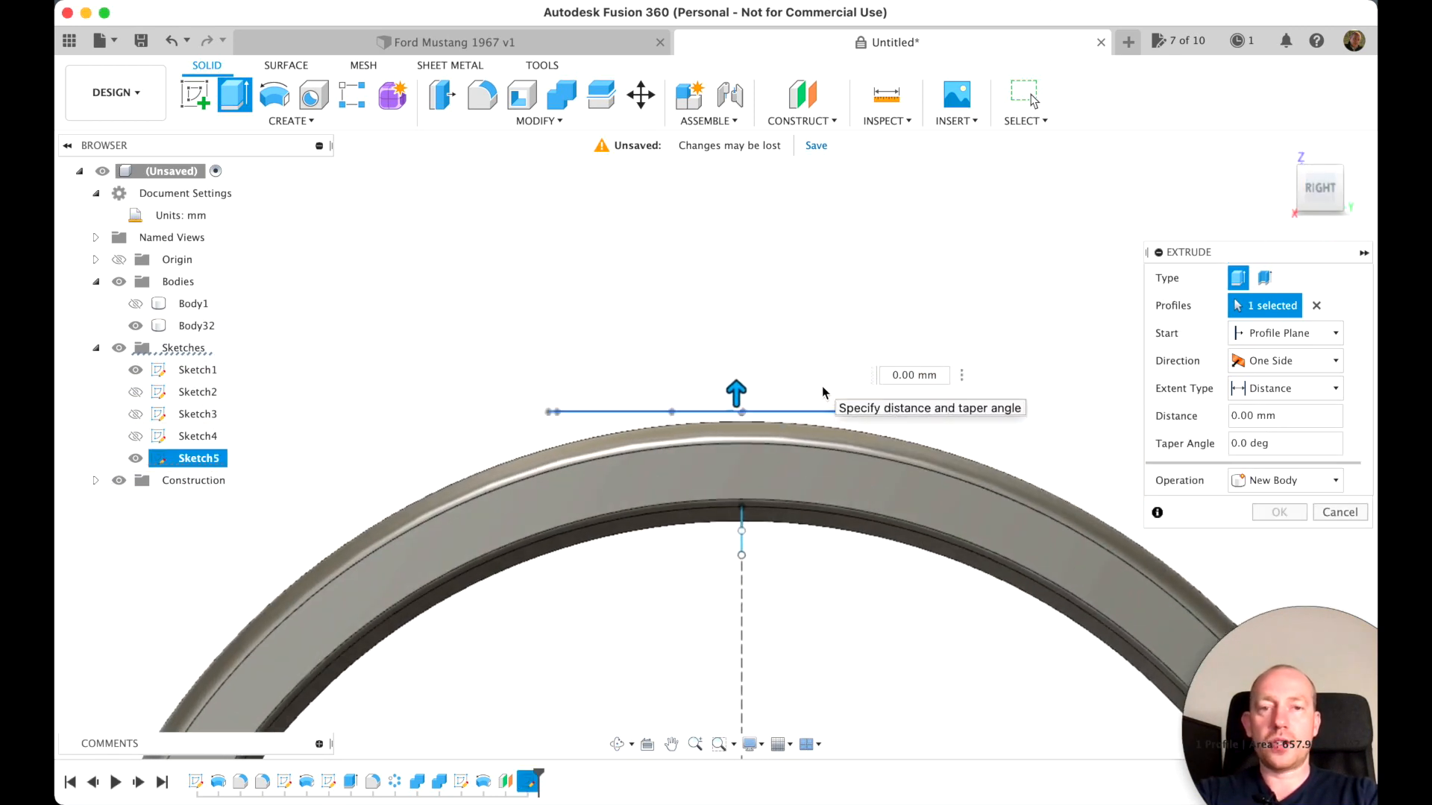
left_click_drag(735, 393, 742, 411)
left_click_drag(1306, 176, 1313, 213)
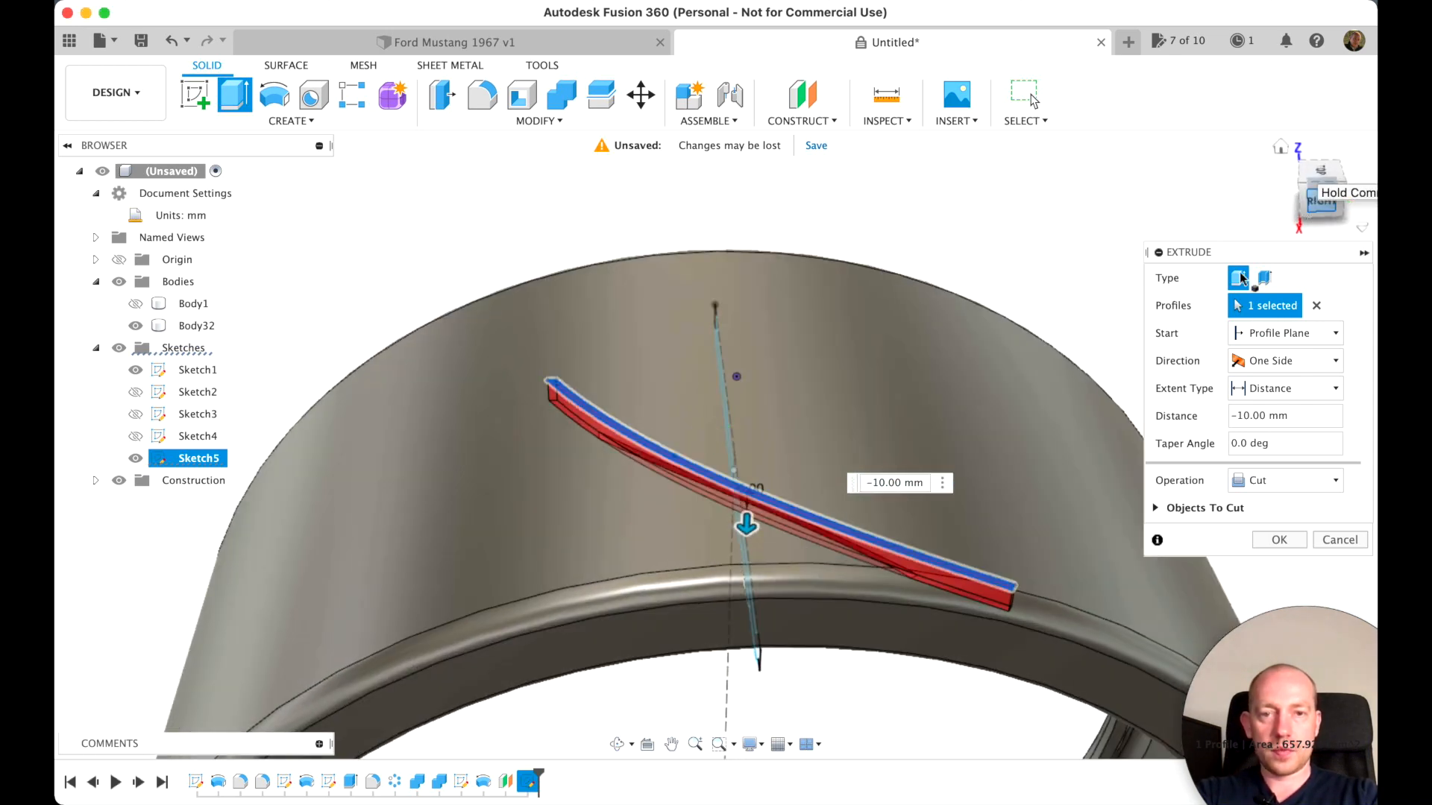
left_click_drag(747, 525, 746, 546)
mouse_move(1318, 176)
left_mouse_down()
mouse_move(1314, 247)
mouse_move(1310, 203)
mouse_move(1262, 196)
mouse_move(1316, 178)
left_mouse_up()
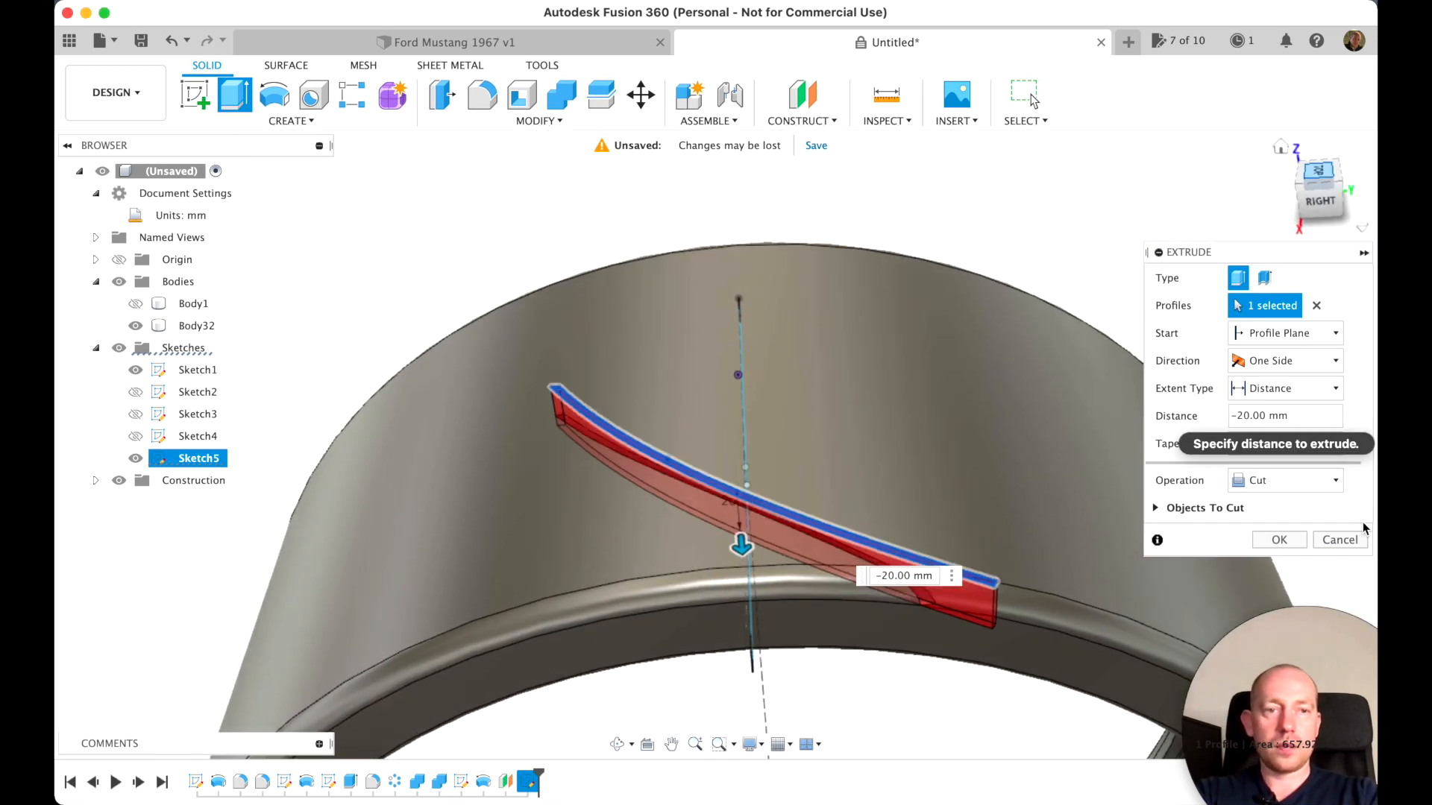
left_click(1284, 547)
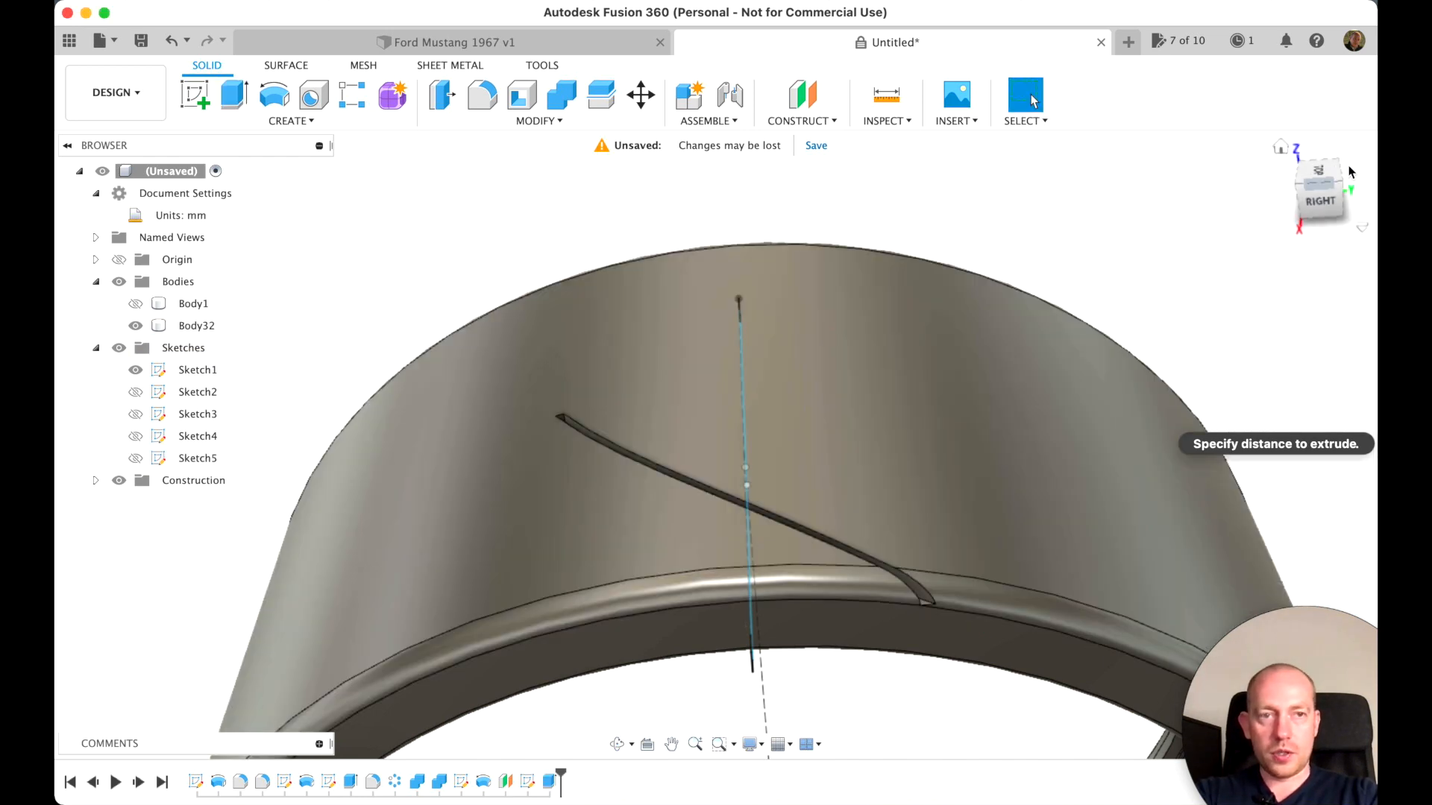
Edit the groove's extrude cut and set its distance to -15 mm
left_click(1317, 170)
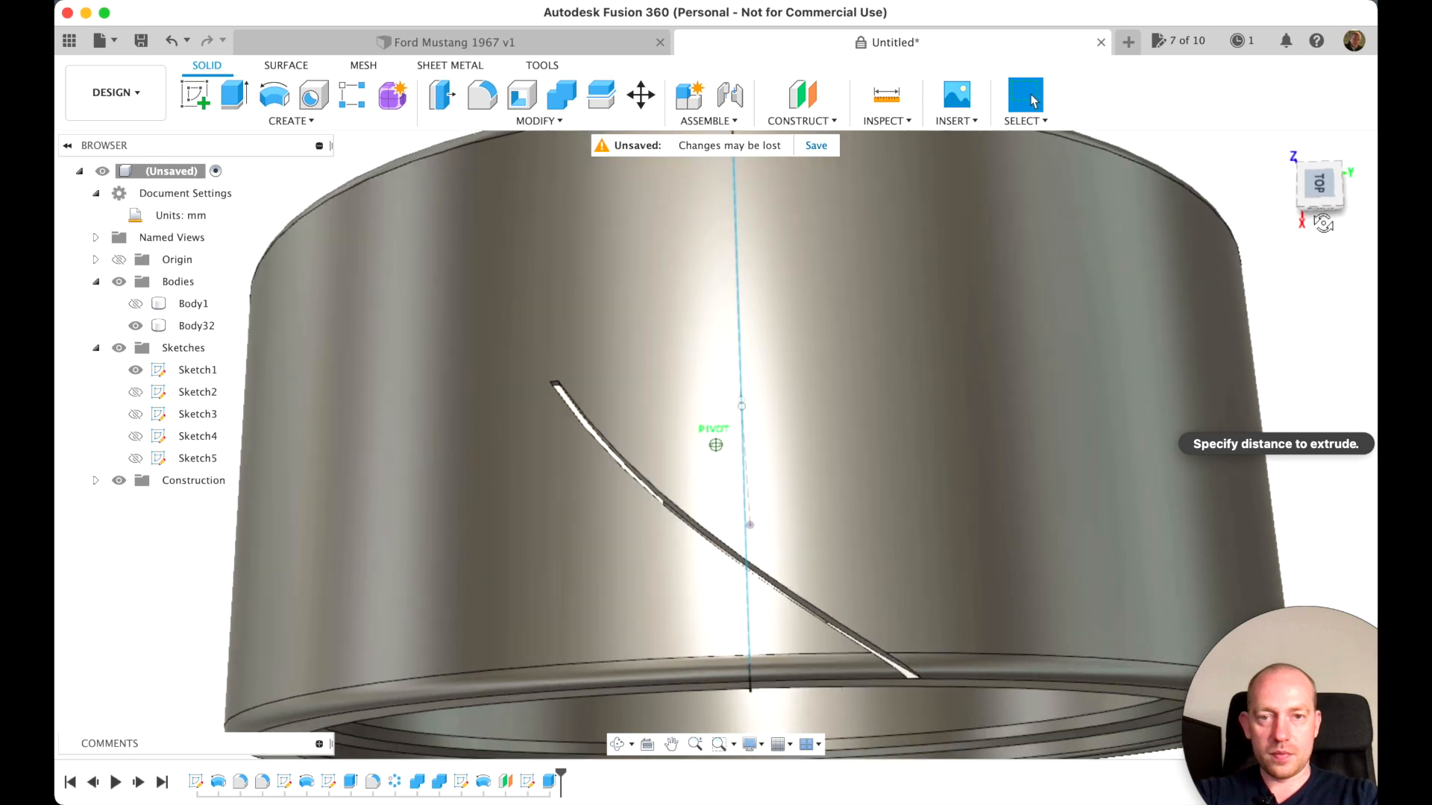
mouse_move(1316, 225)
left_mouse_down()
mouse_move(1297, 143)
mouse_move(1238, 129)
mouse_move(1211, 84)
mouse_move(1099, 80)
mouse_move(1111, 120)
mouse_move(1080, 272)
left_mouse_up()
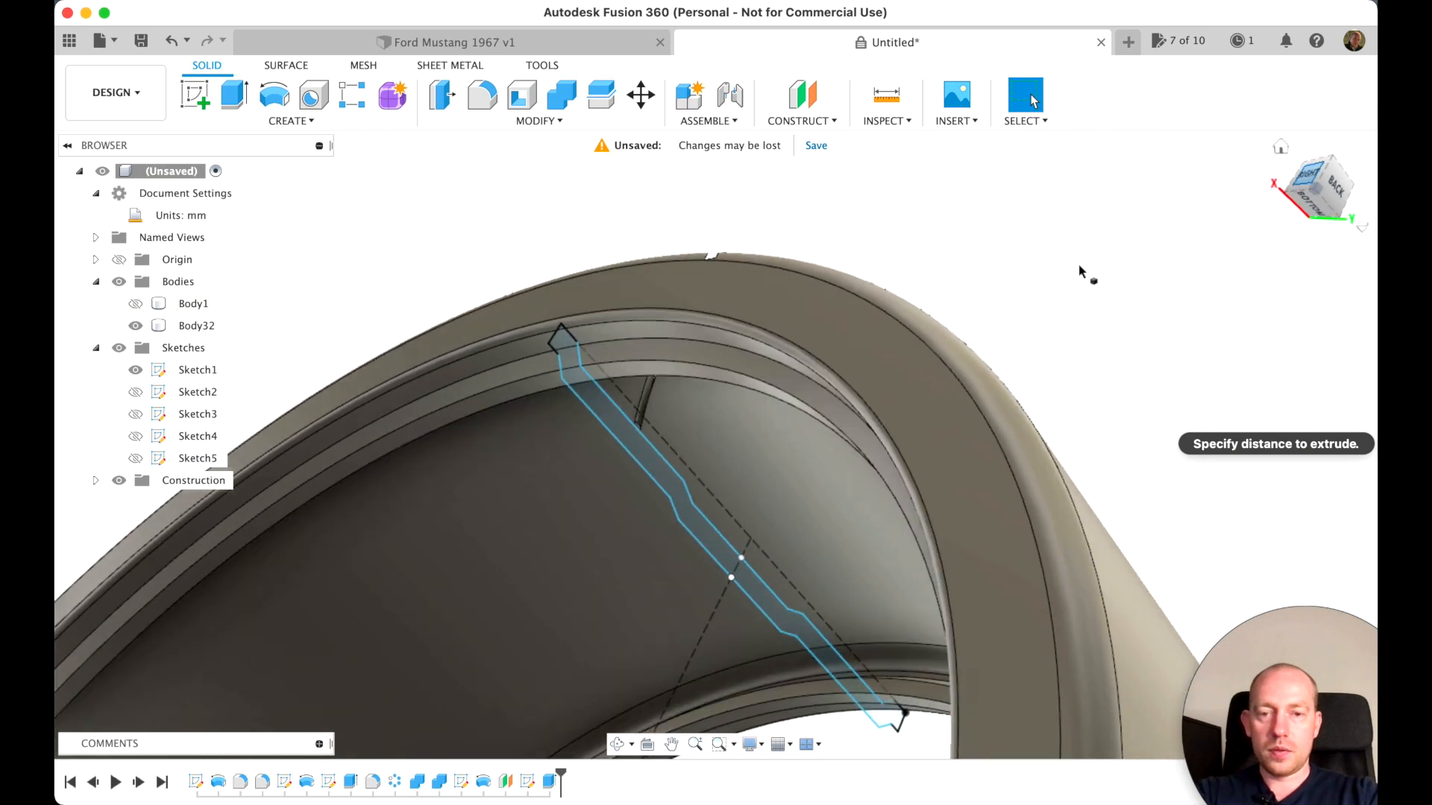
right_click(551, 781)
left_click(600, 594)
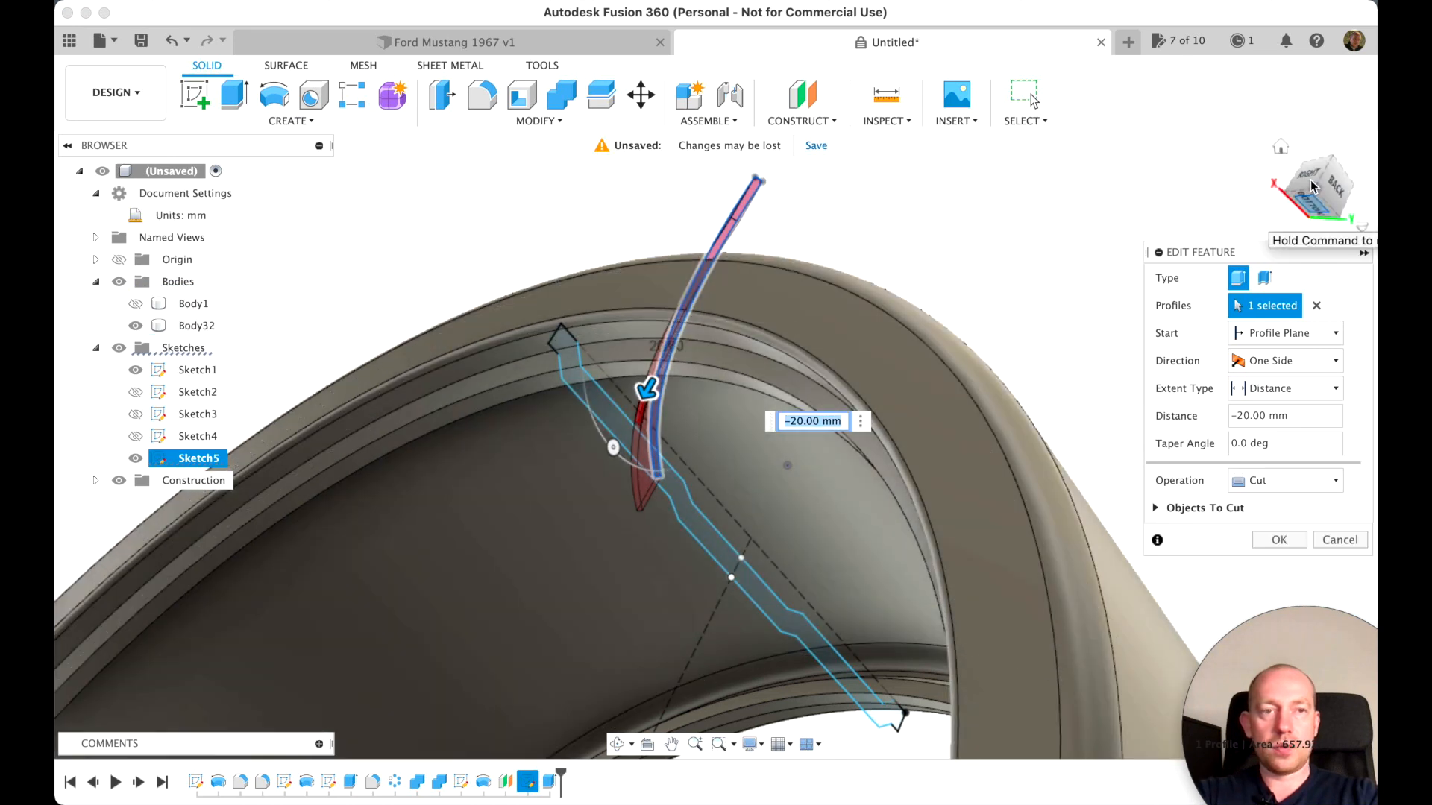
left_click(1306, 176)
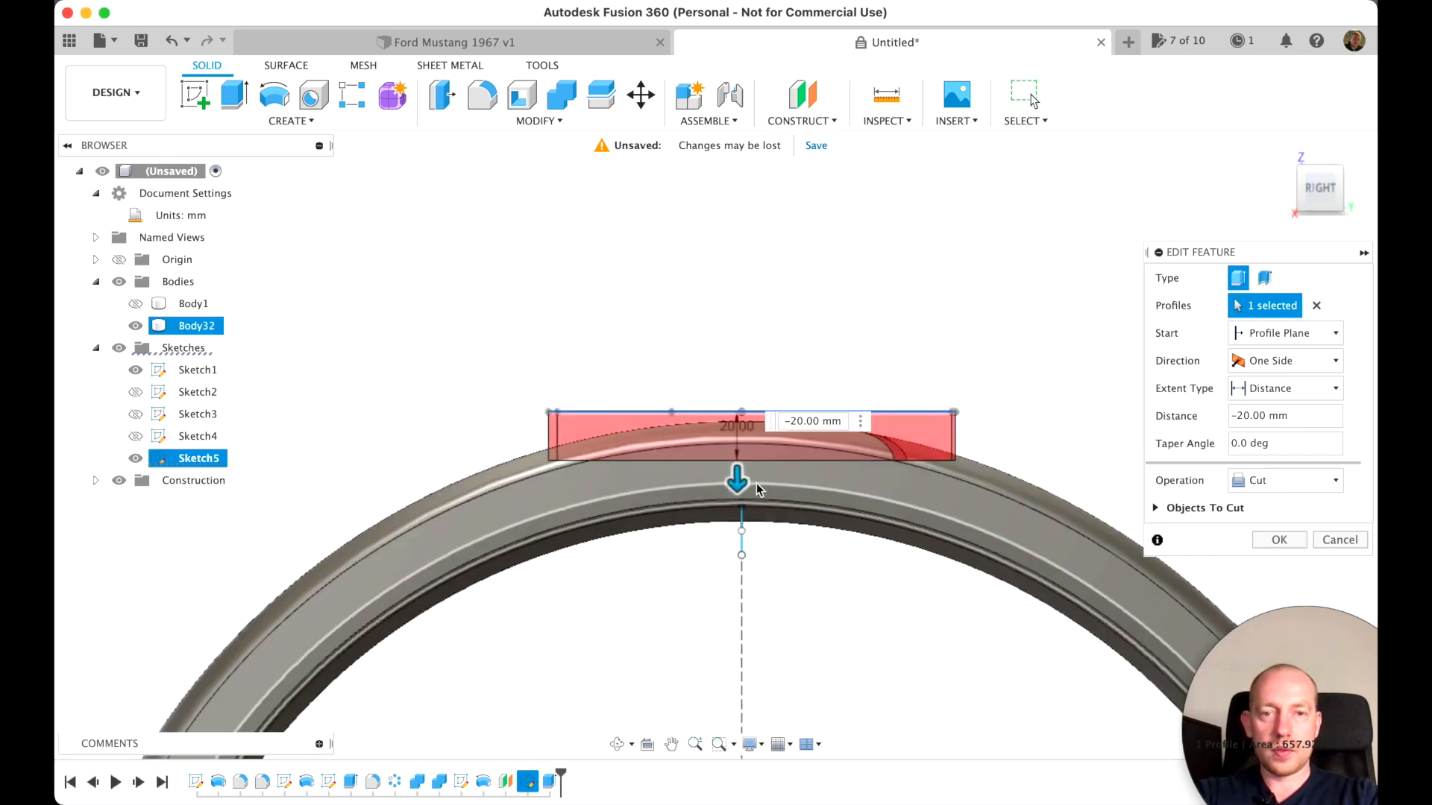
left_click_drag(737, 478, 736, 470)
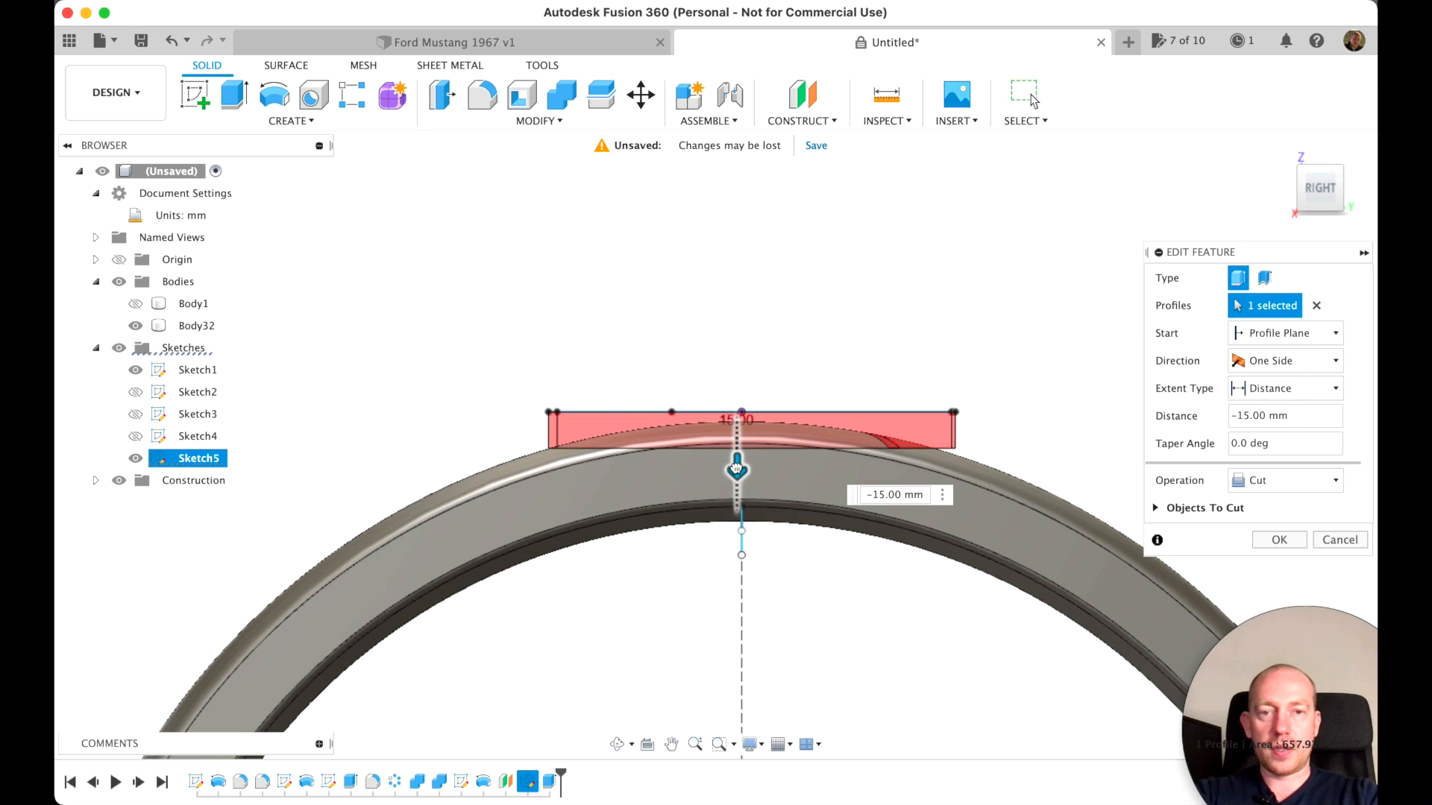
left_click(1276, 539)
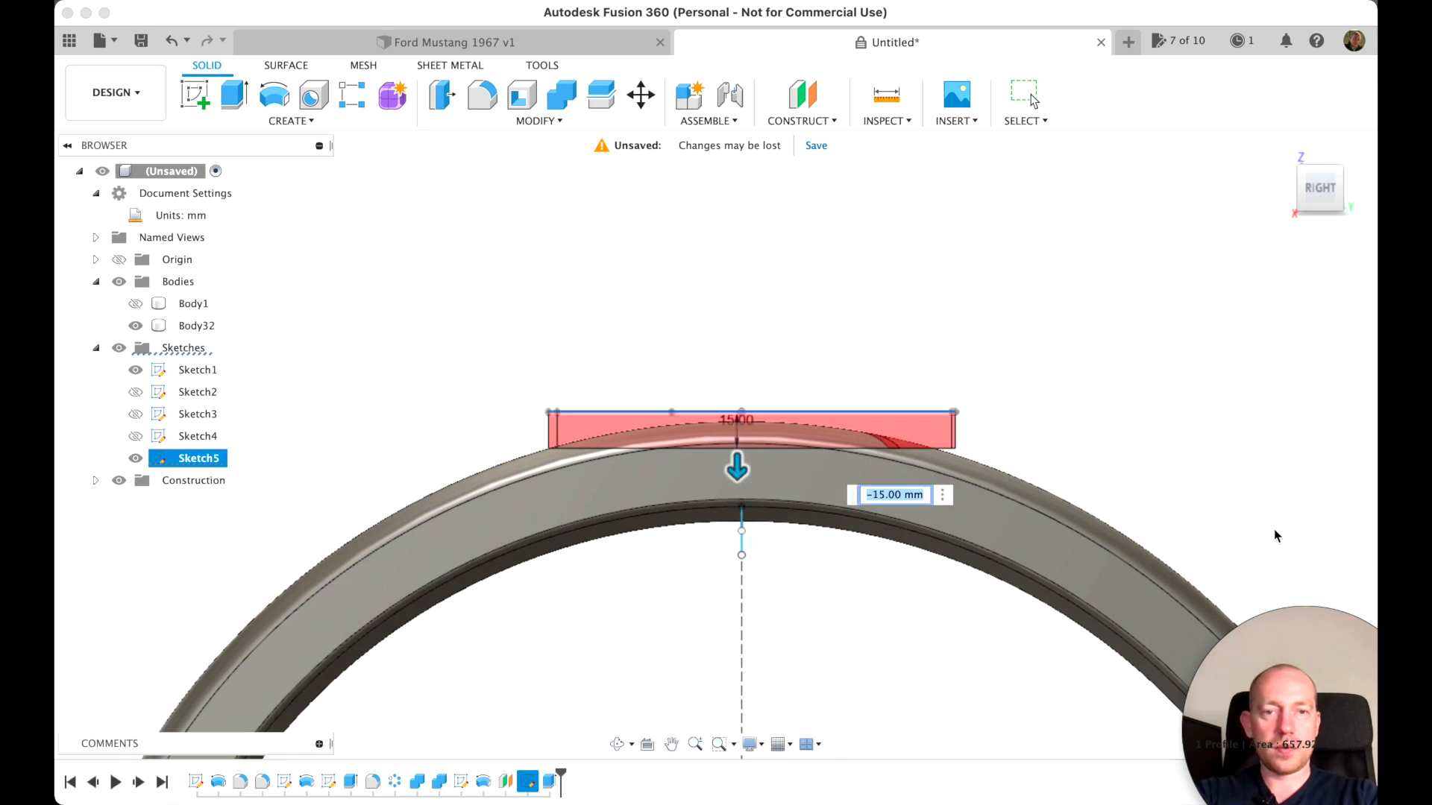
Set up a circular pattern of the groove cut feature around the tire's red X axis
mouse_move(1323, 188)
left_mouse_down()
mouse_move(1295, 124)
mouse_move(1236, 136)
mouse_move(1263, 233)
left_mouse_up()
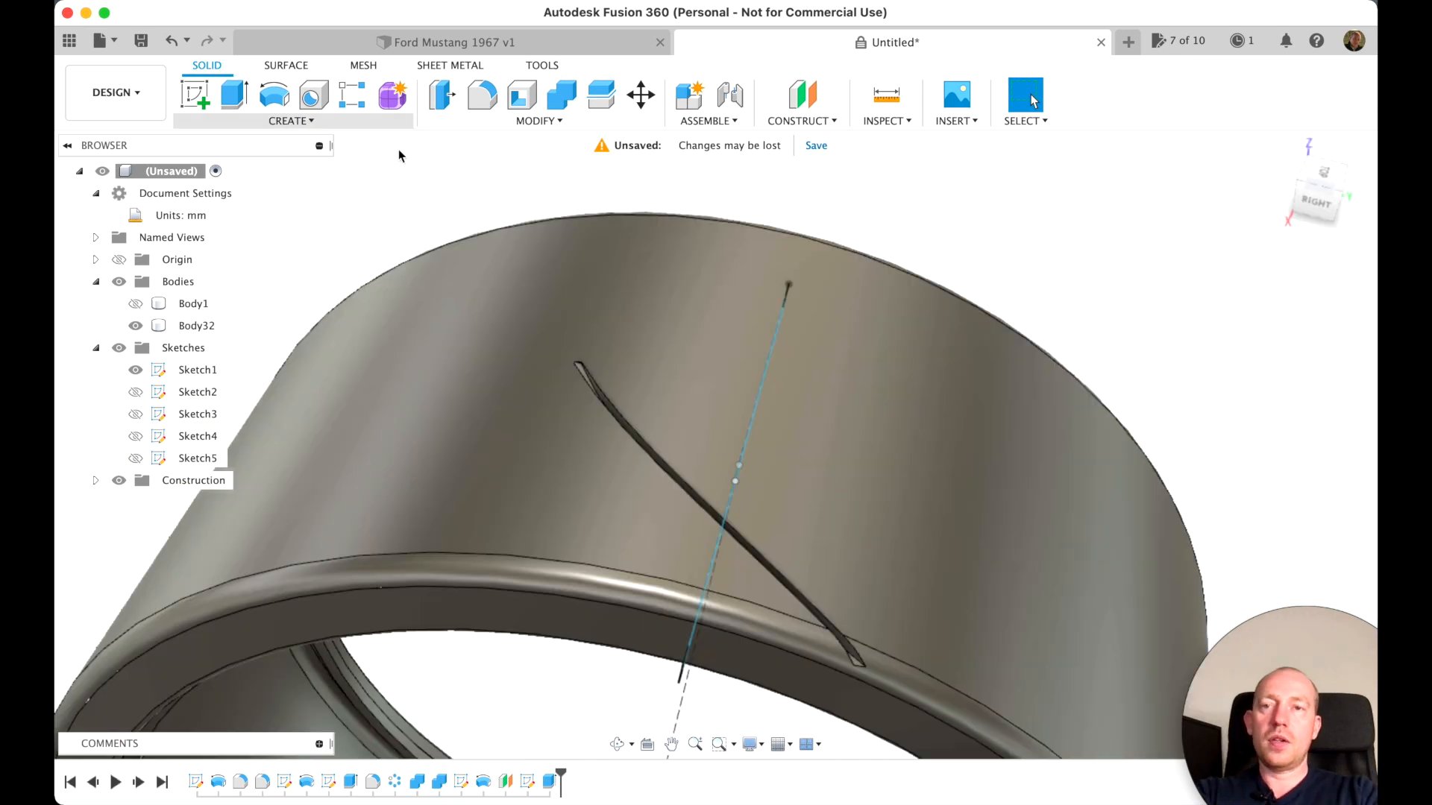
left_click(276, 122)
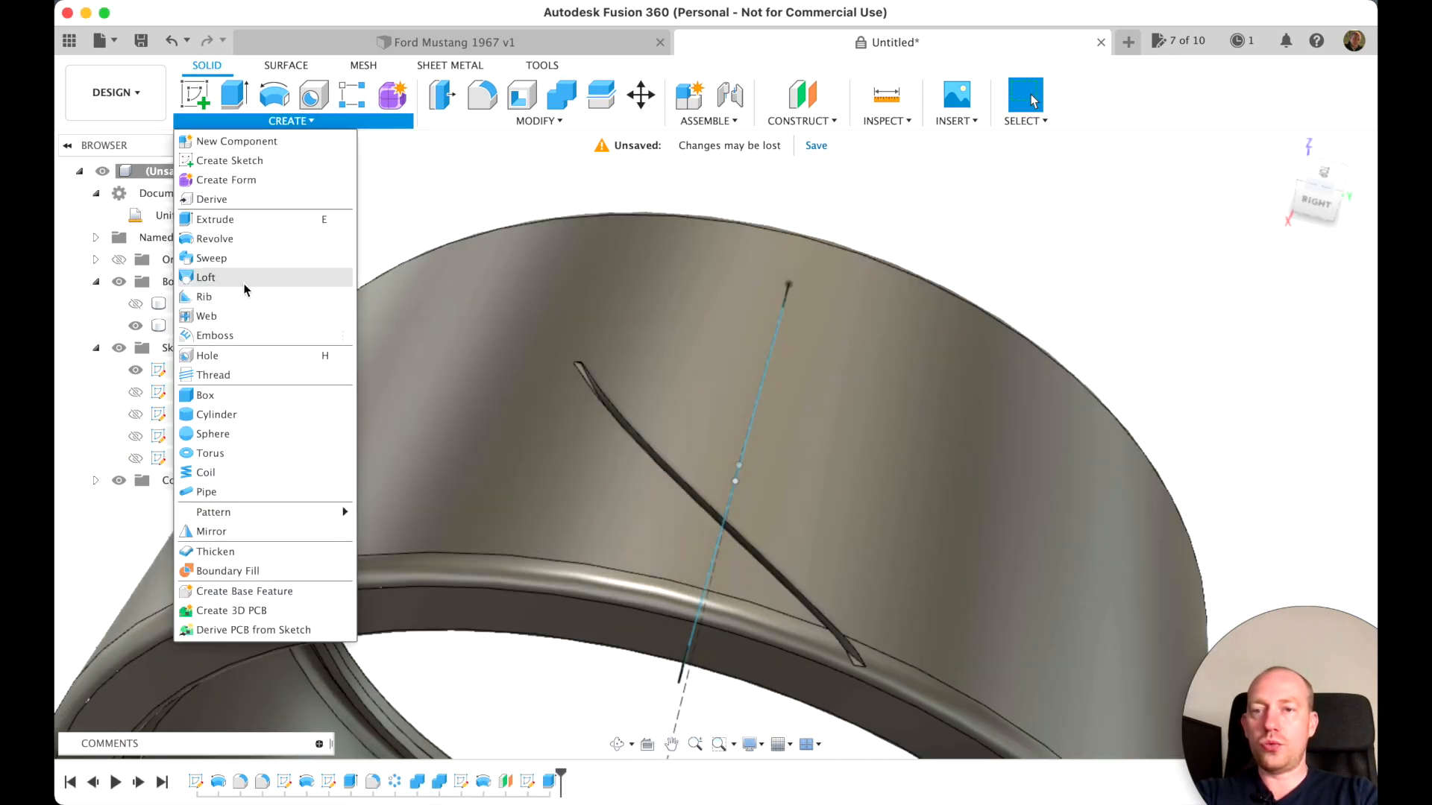
mouse_move(336, 513)
left_click(401, 534)
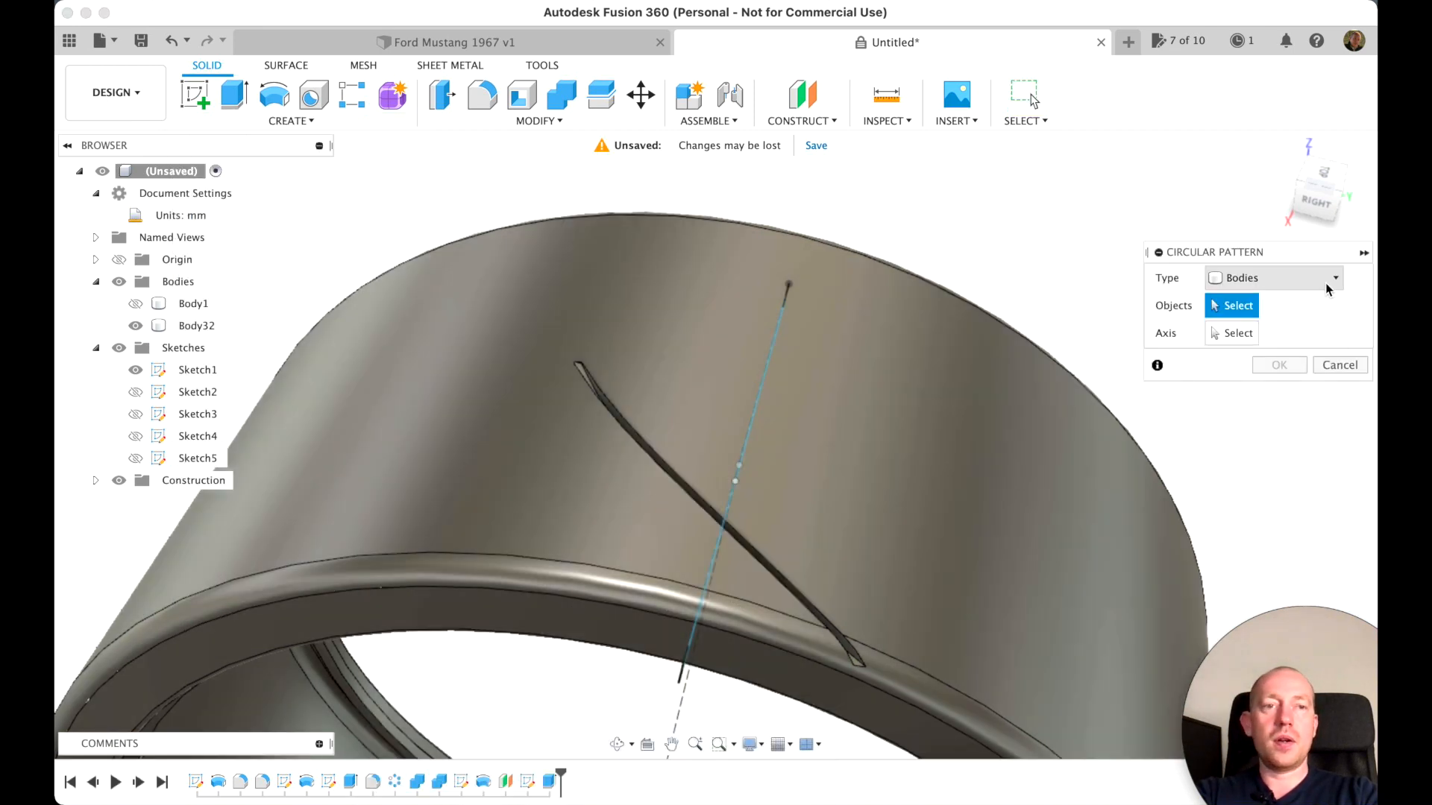
left_click(1328, 282)
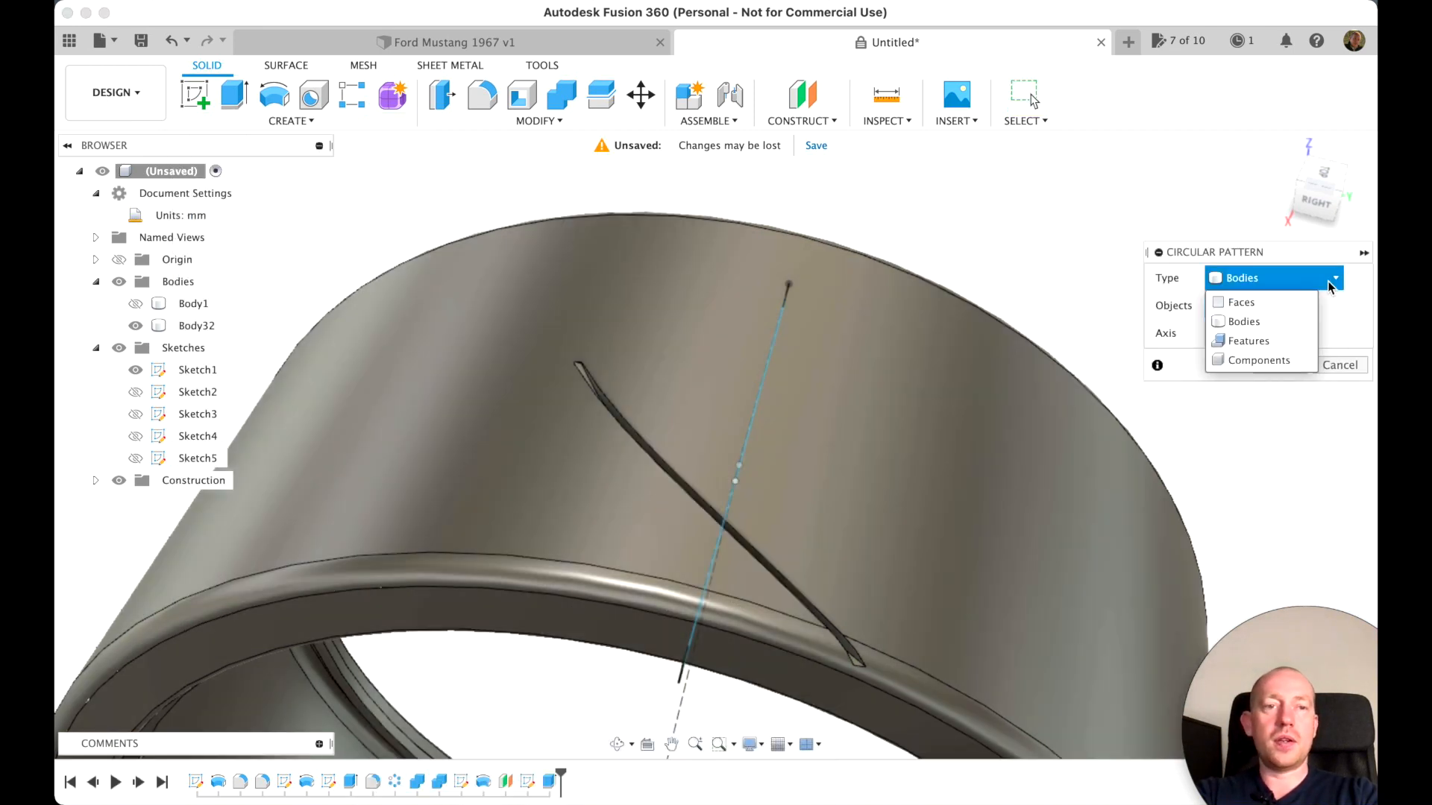
left_click(1270, 342)
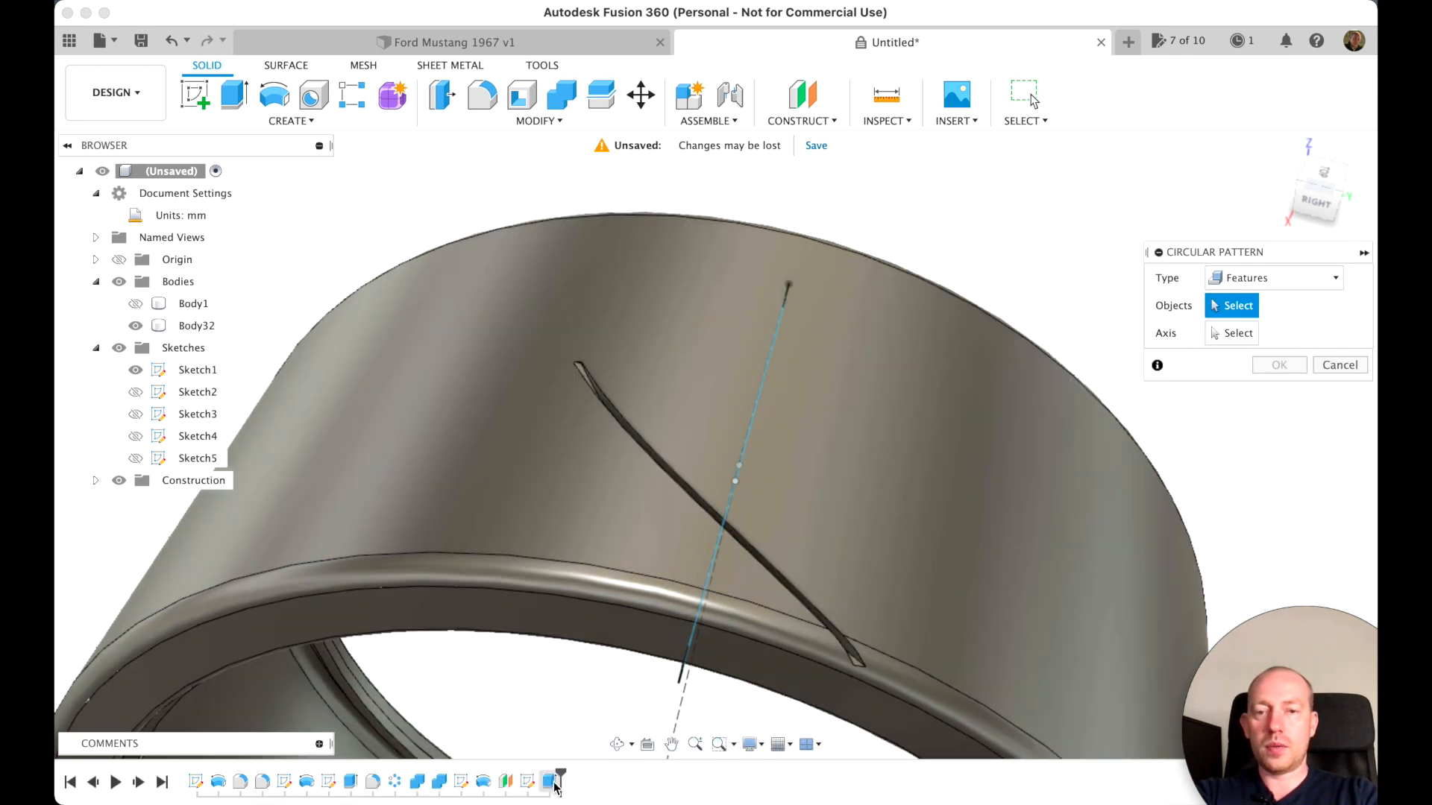
left_click(553, 783)
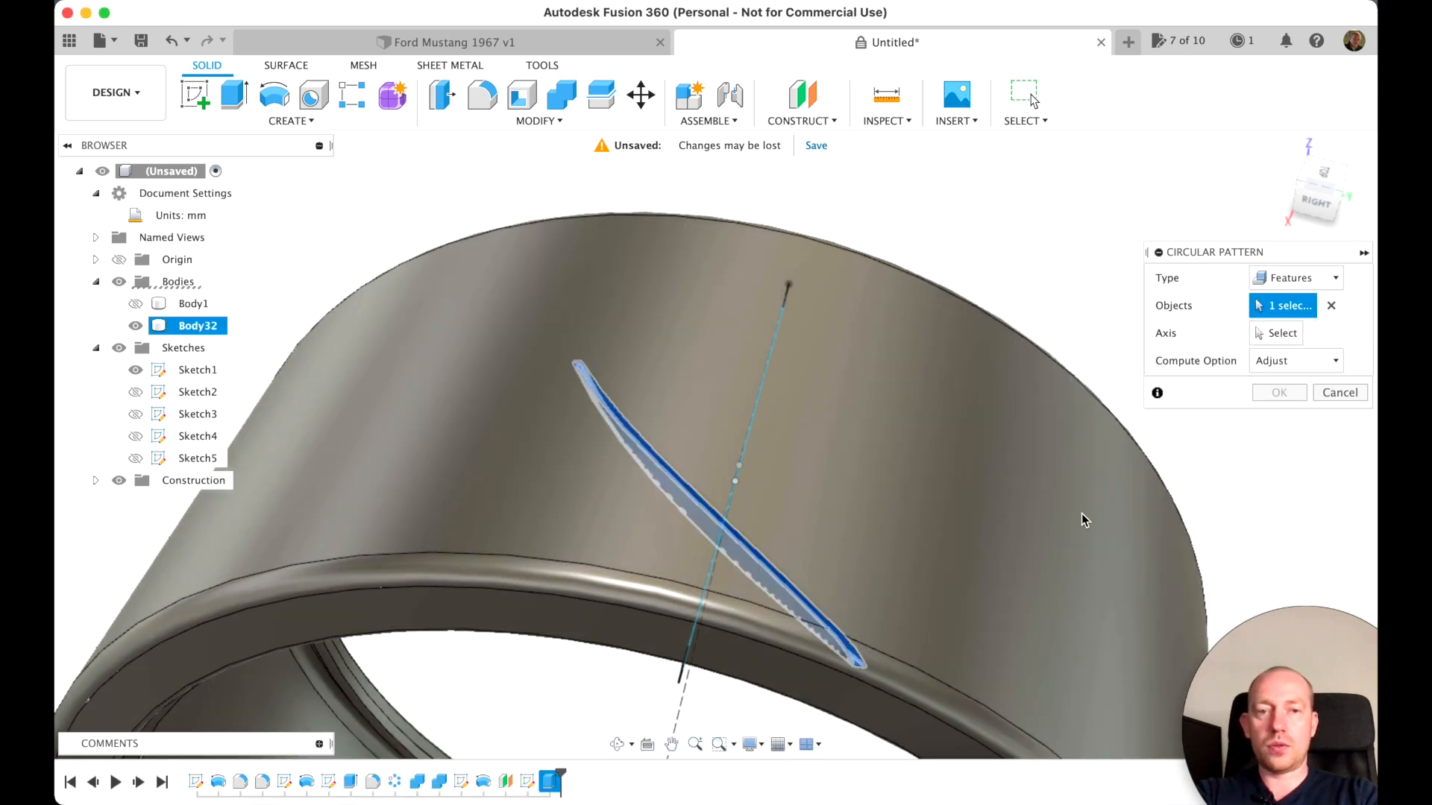
left_click(1279, 333)
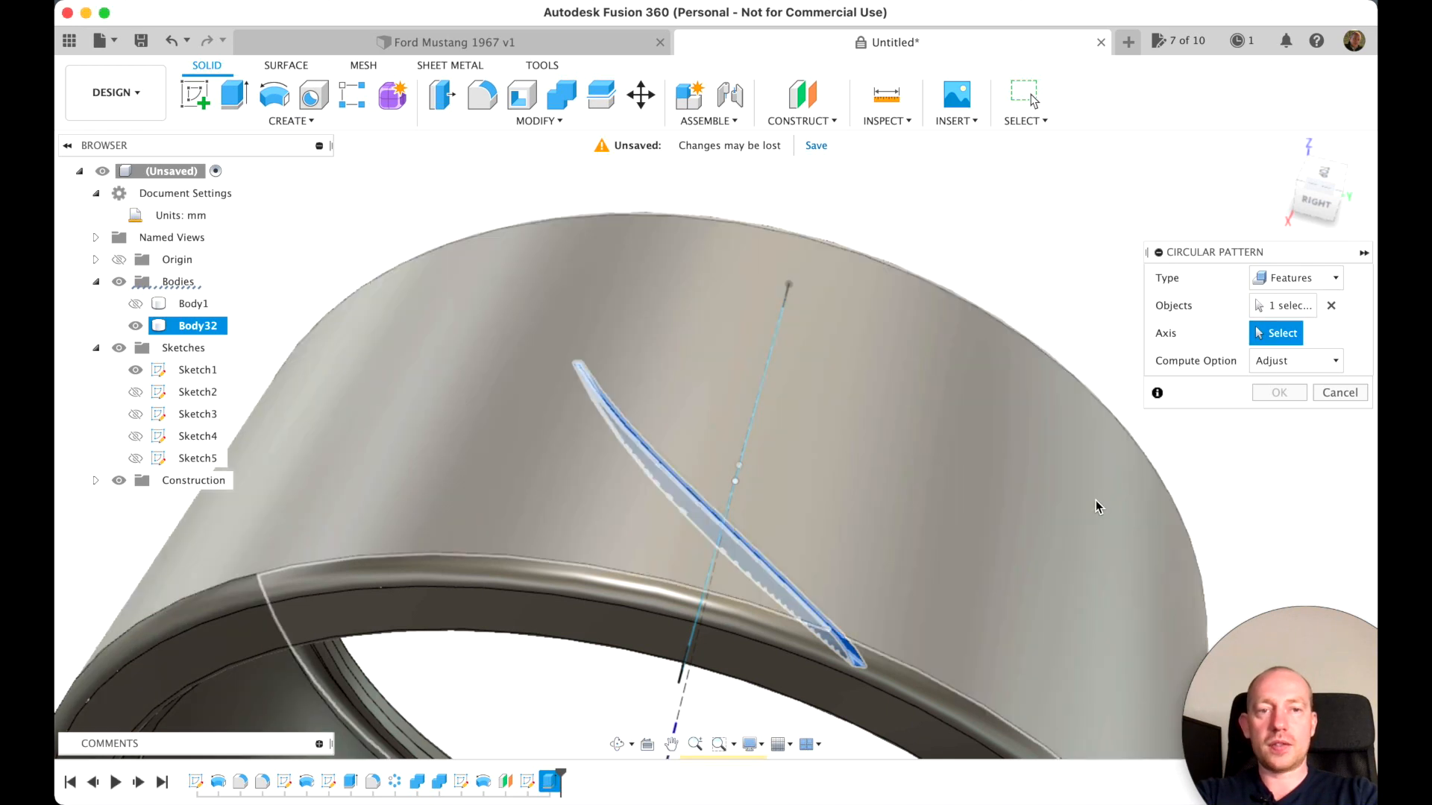
scroll(1094, 500, "down", 3)
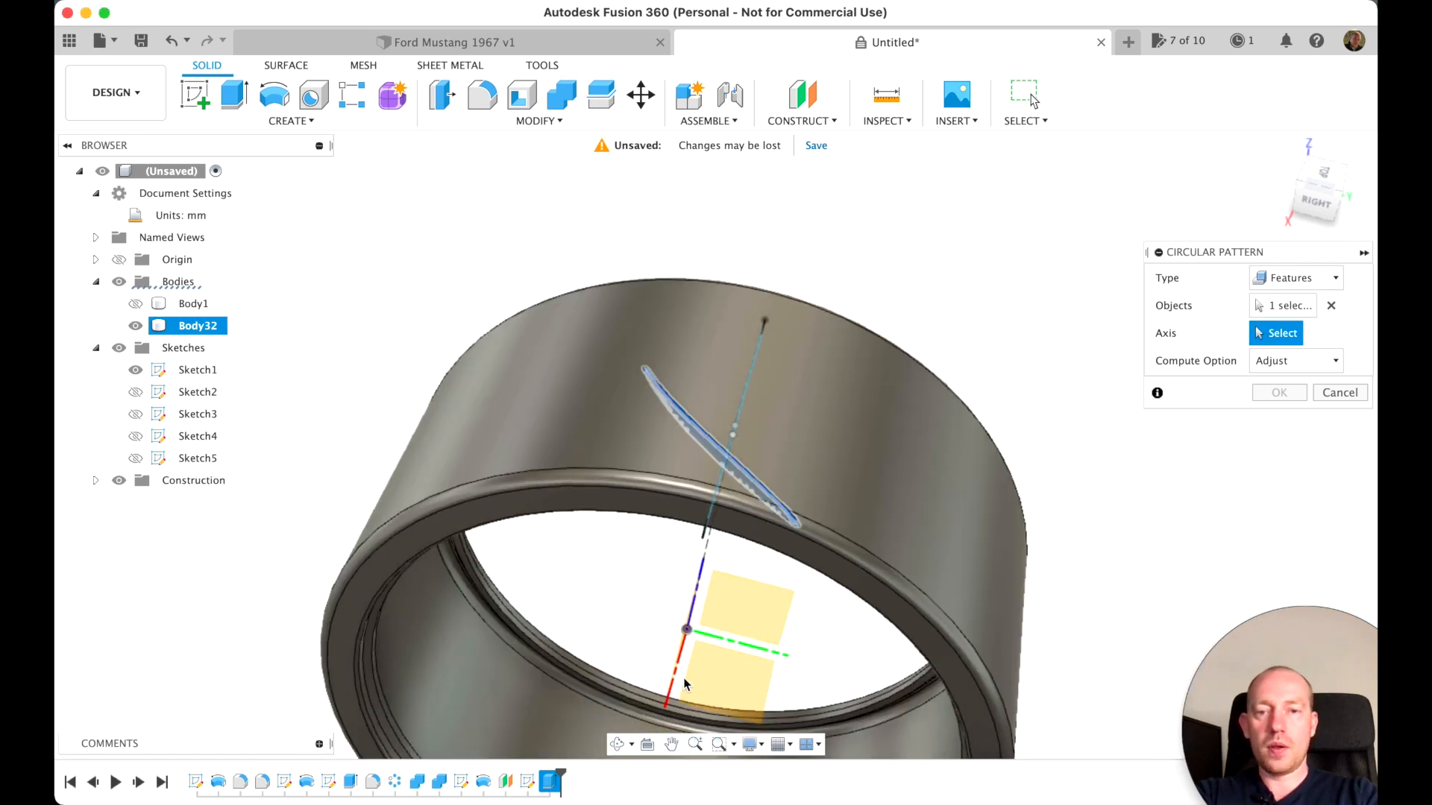
left_click(672, 677)
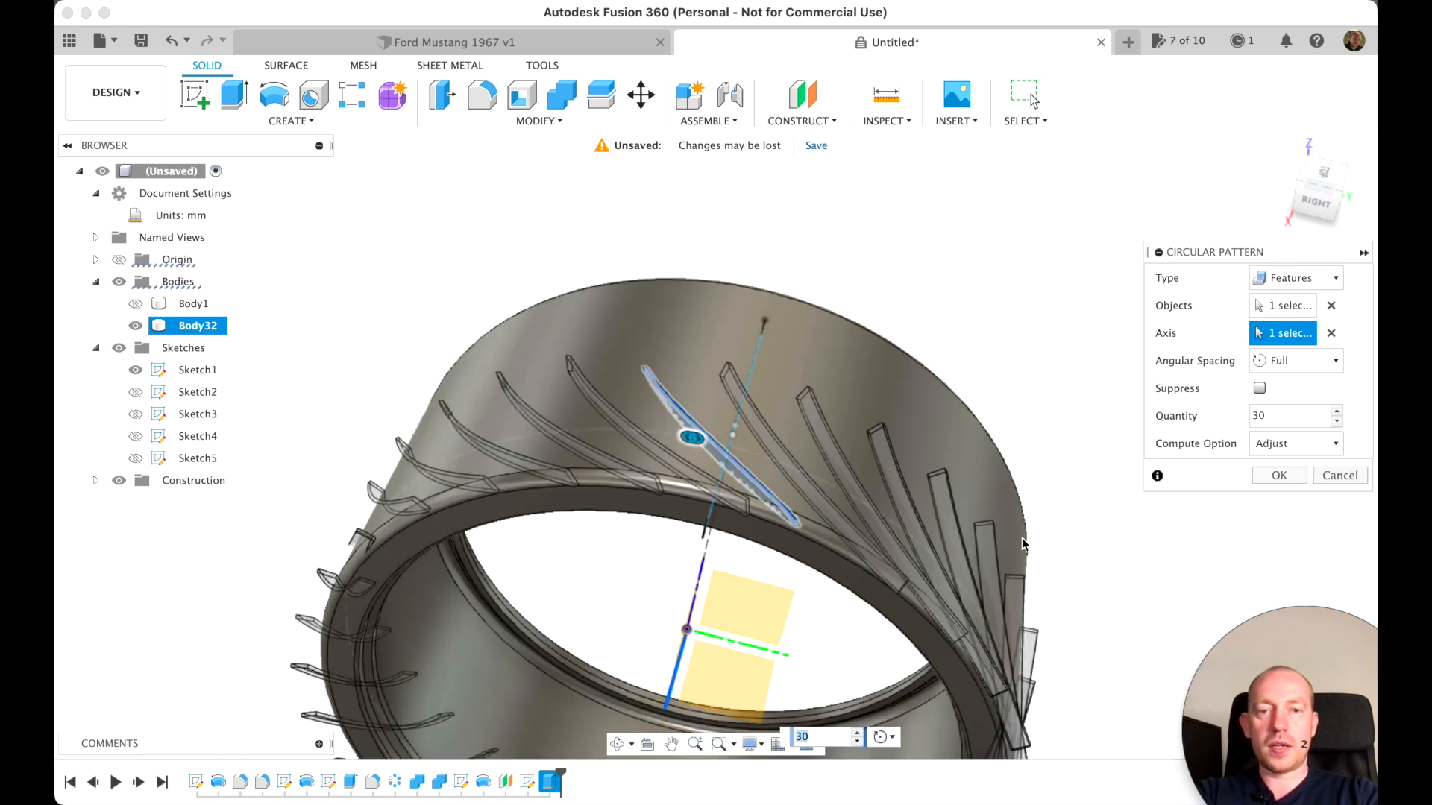
Set the groove pattern's quantity to 60 over the full circle and create it
scroll(930, 597, "down", 3)
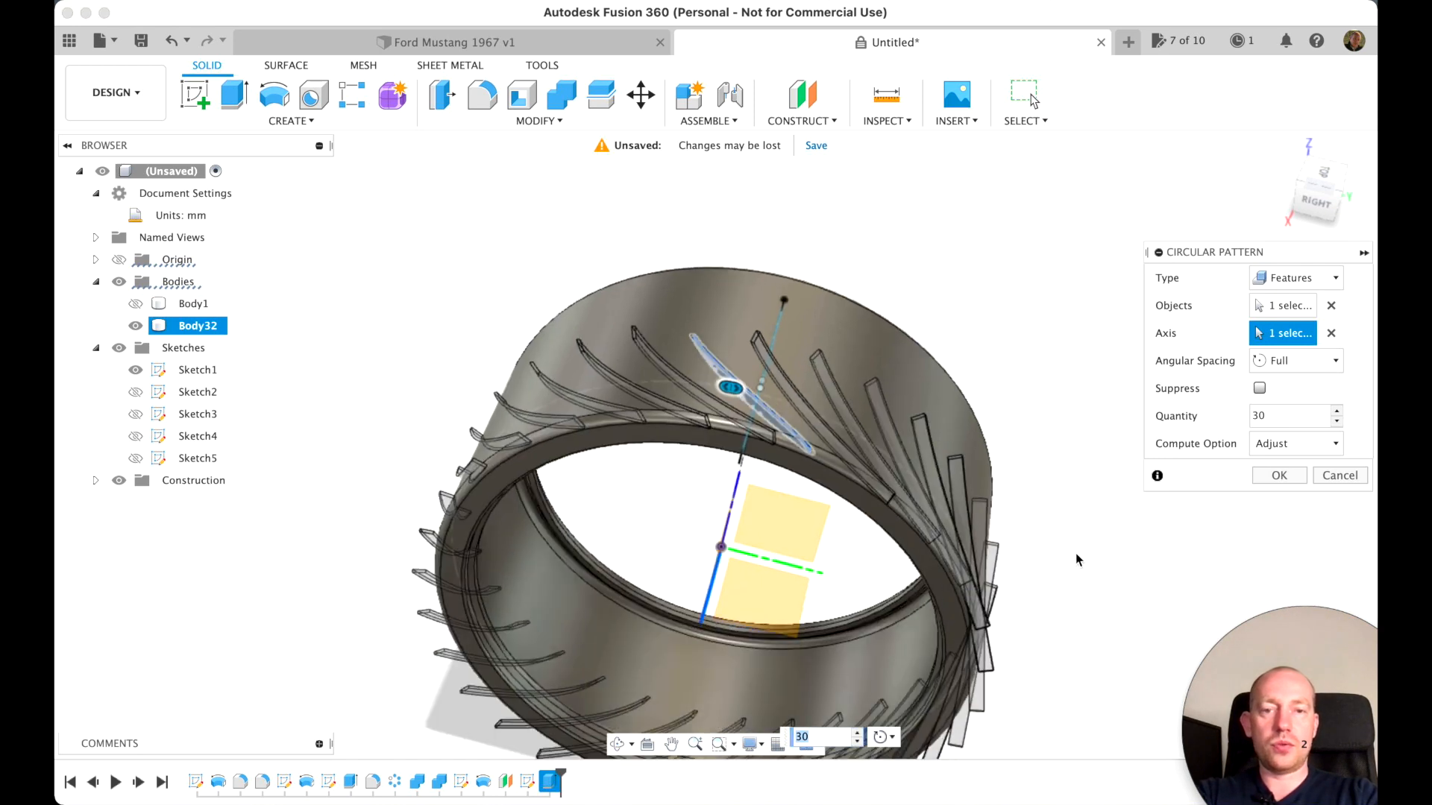
scroll(1075, 552, "down", 2)
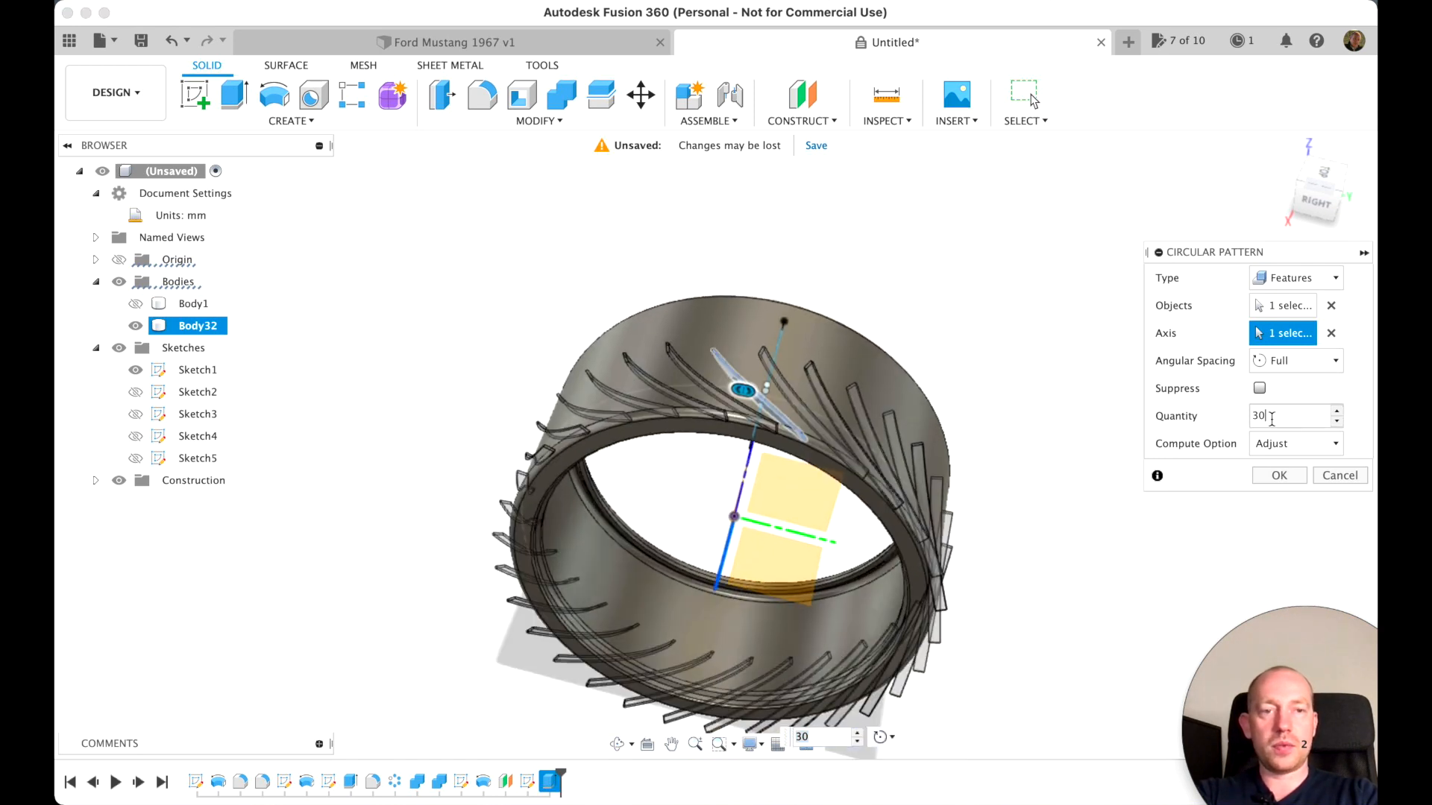
type("60")
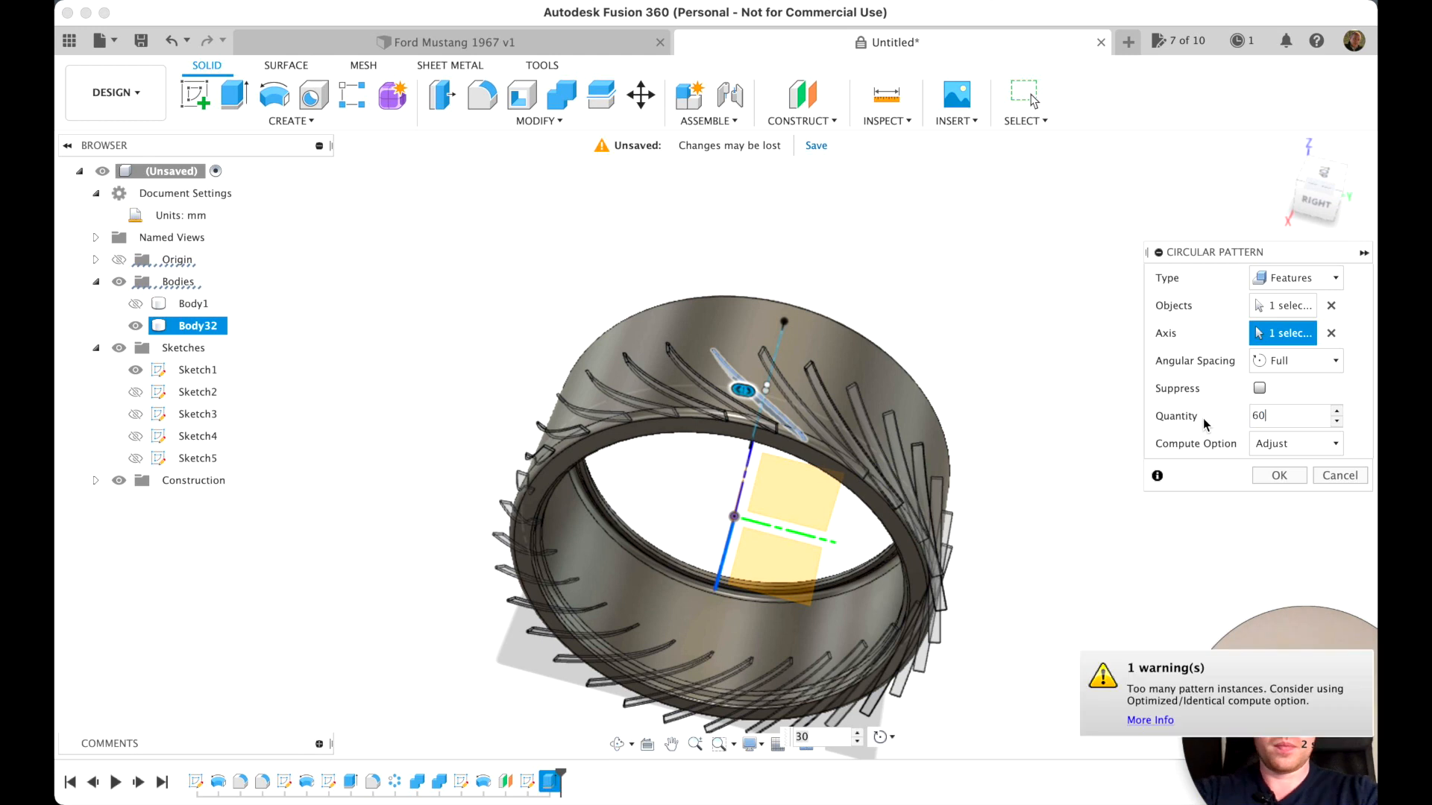
left_click(1323, 174)
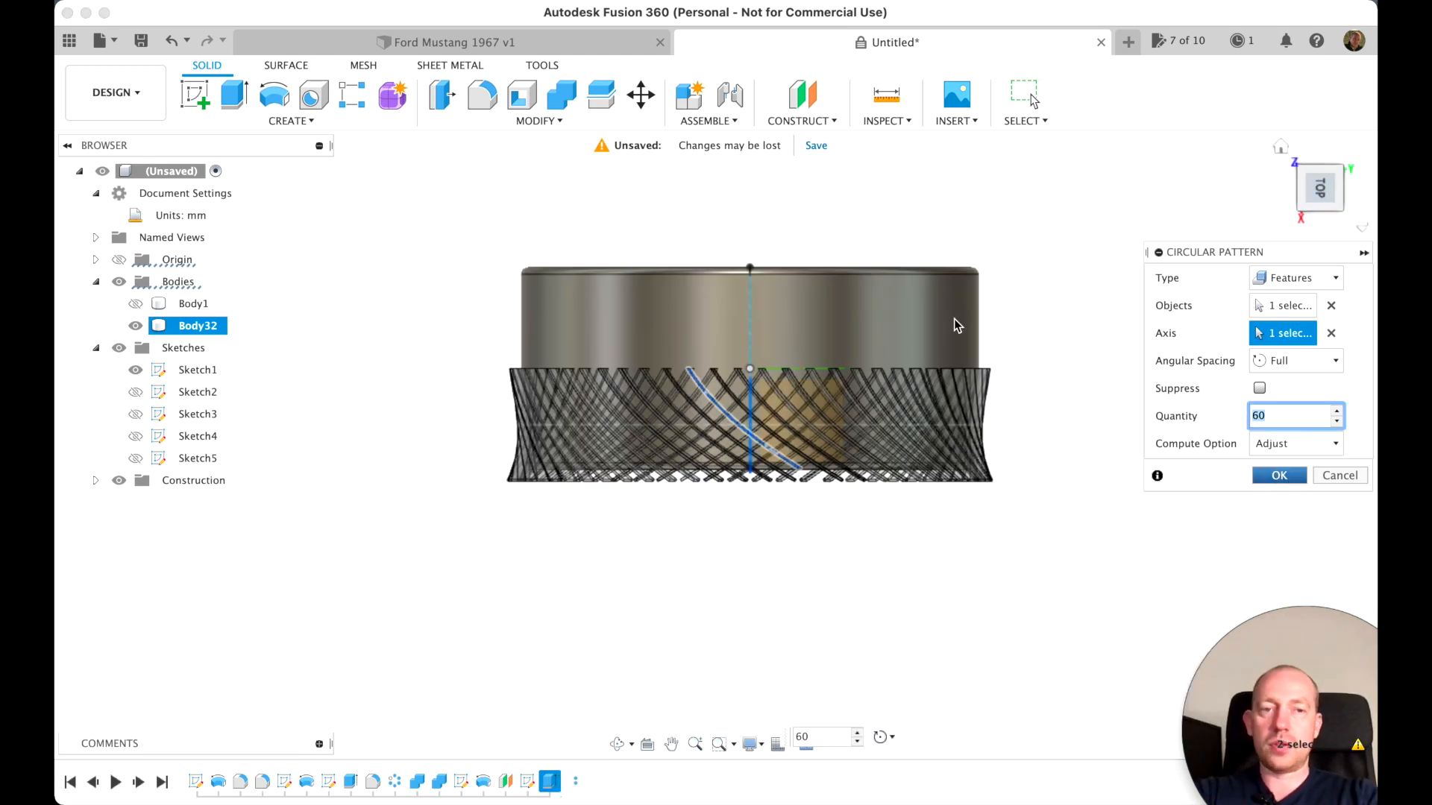
key("Return")
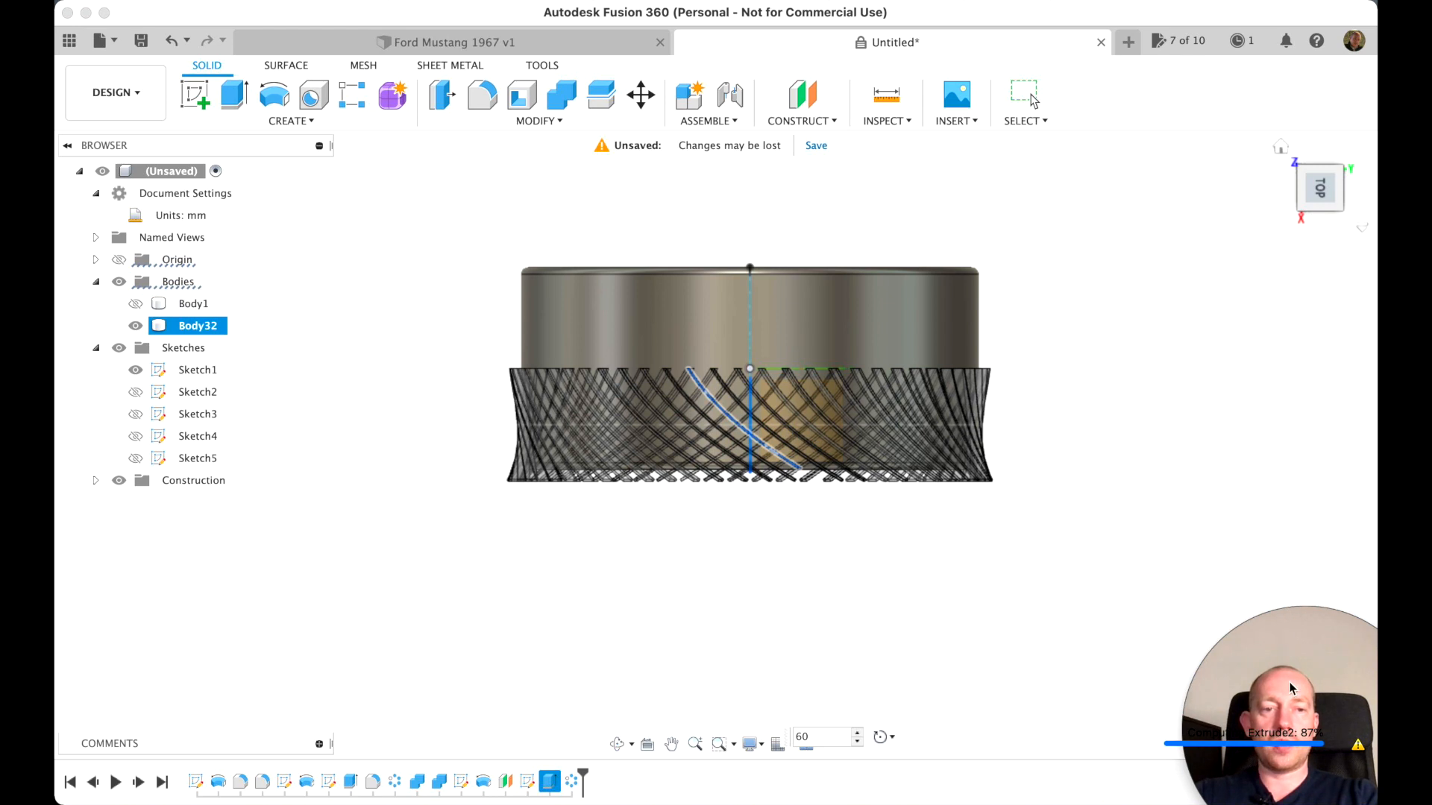
left_click_drag(1224, 626, 1348, 696)
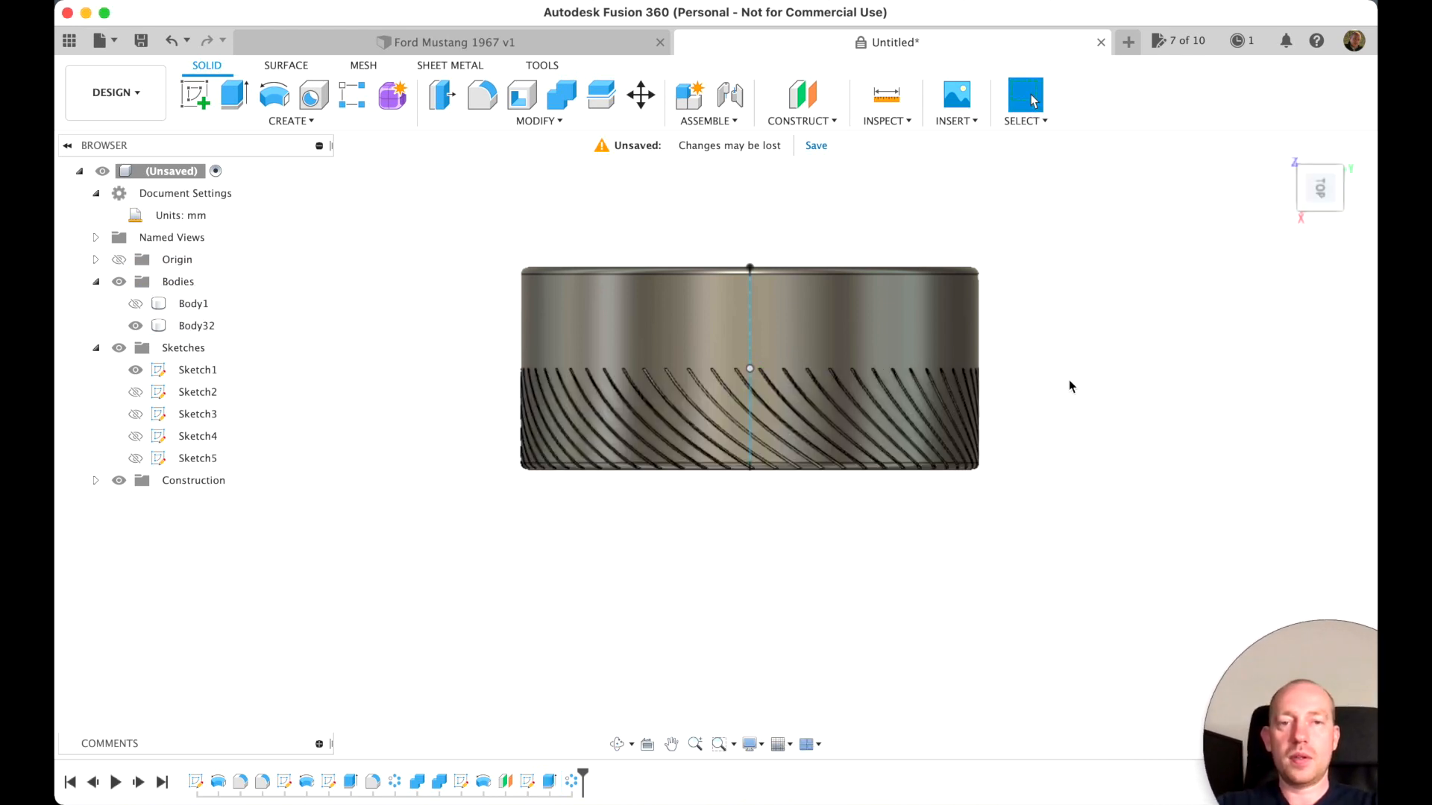
Create a midplane between the tire's two opposite flat side faces
mouse_move(1322, 190)
left_mouse_down()
mouse_move(1299, 129)
mouse_move(1203, 91)
mouse_move(1272, 127)
left_mouse_up()
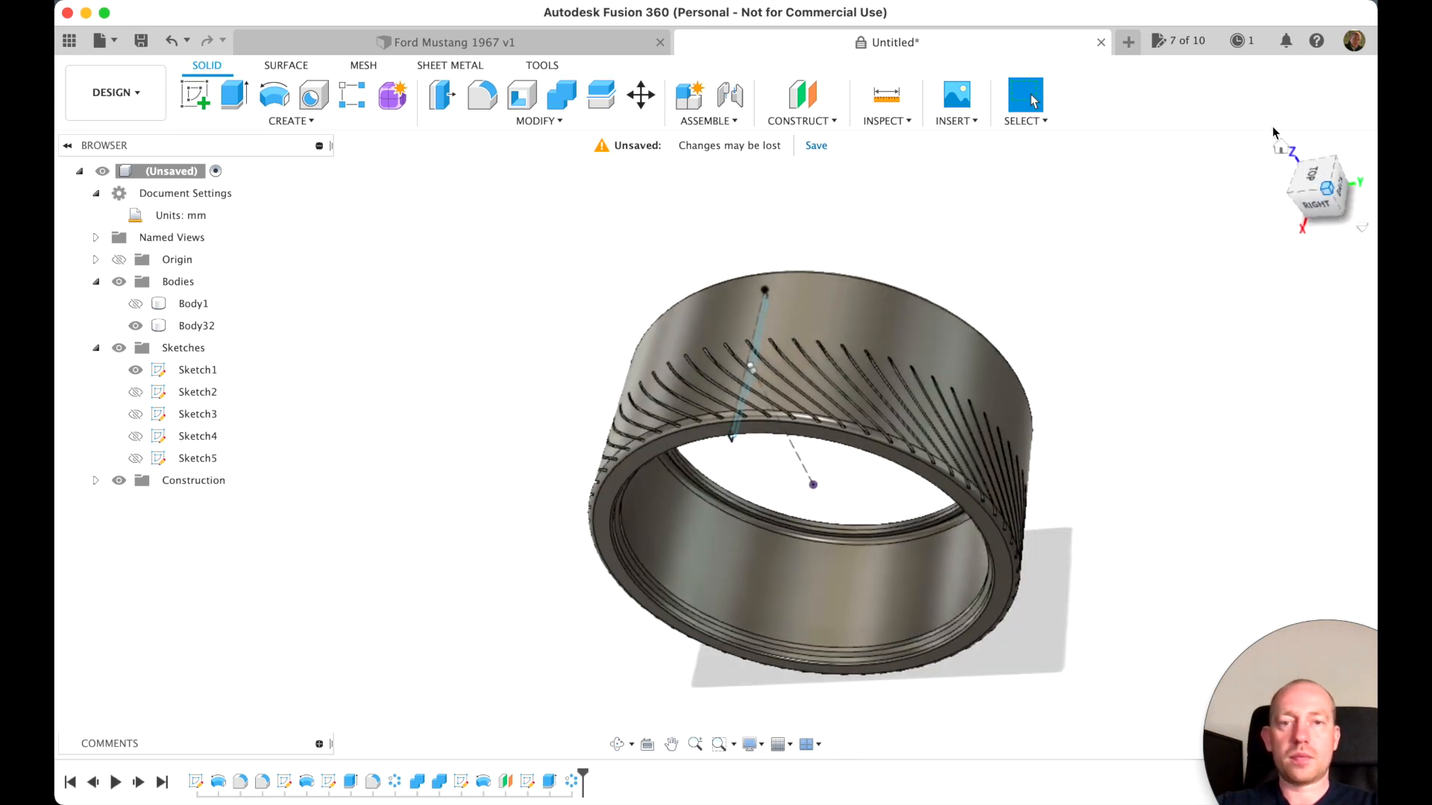
left_click(836, 350)
left_click(876, 231)
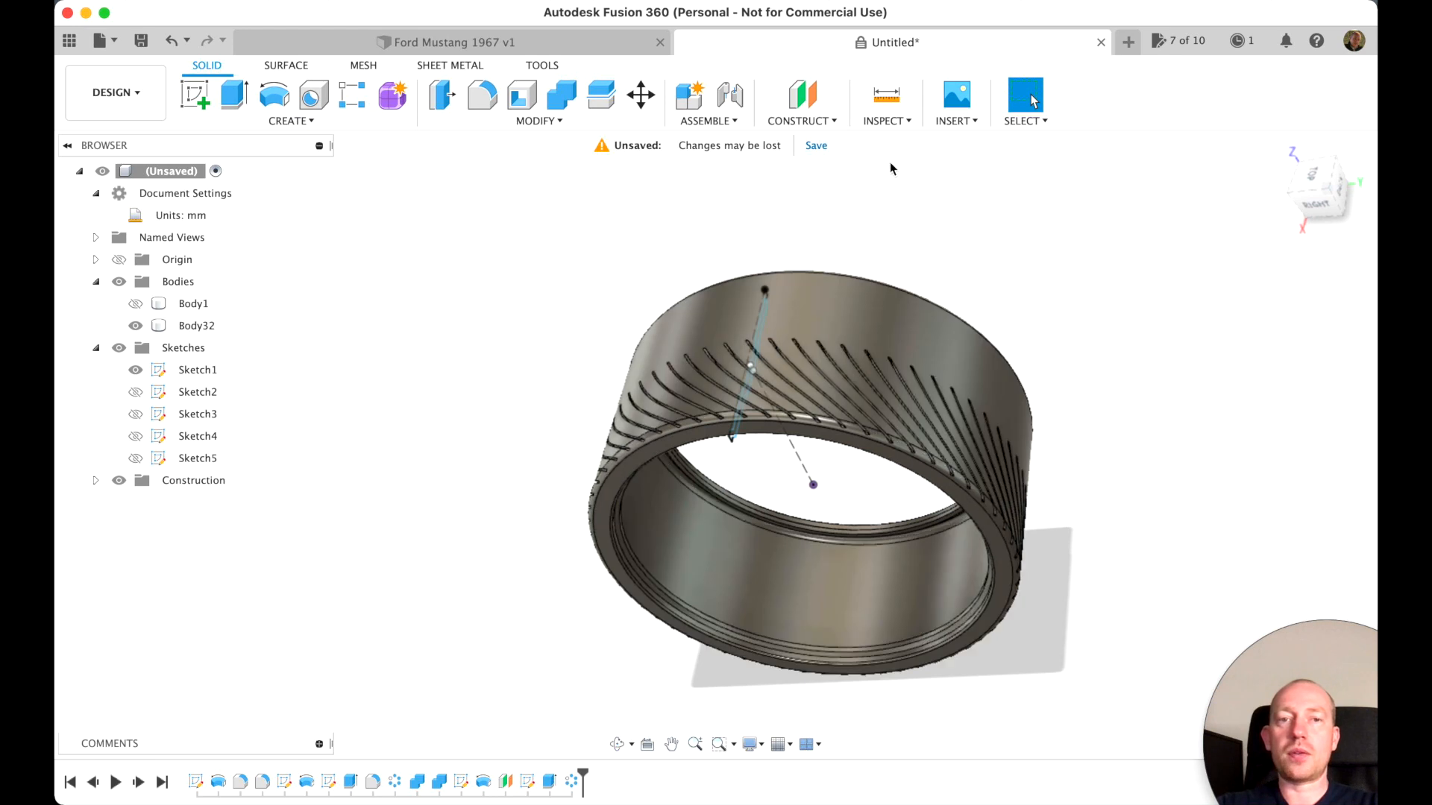
left_click(829, 124)
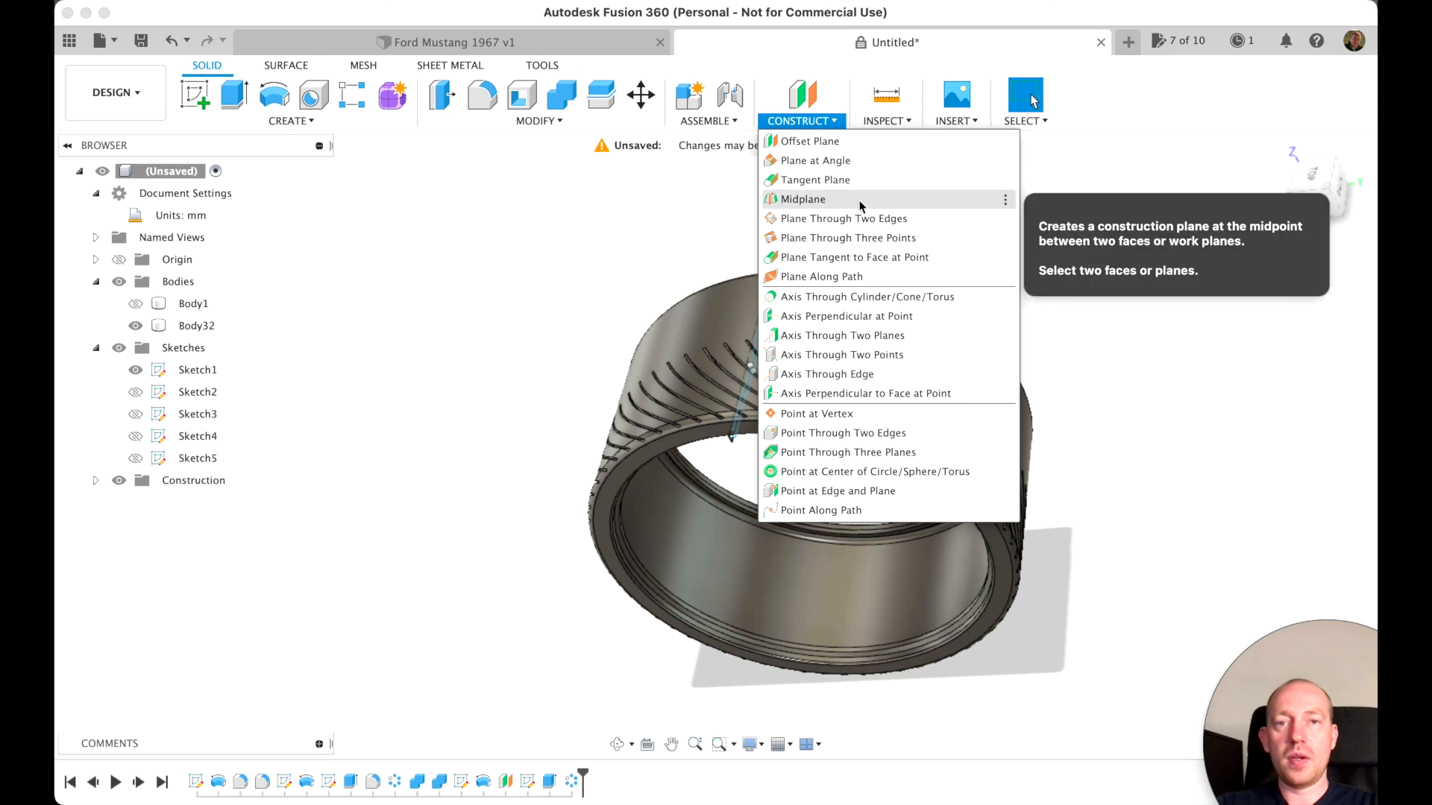
left_click(857, 203)
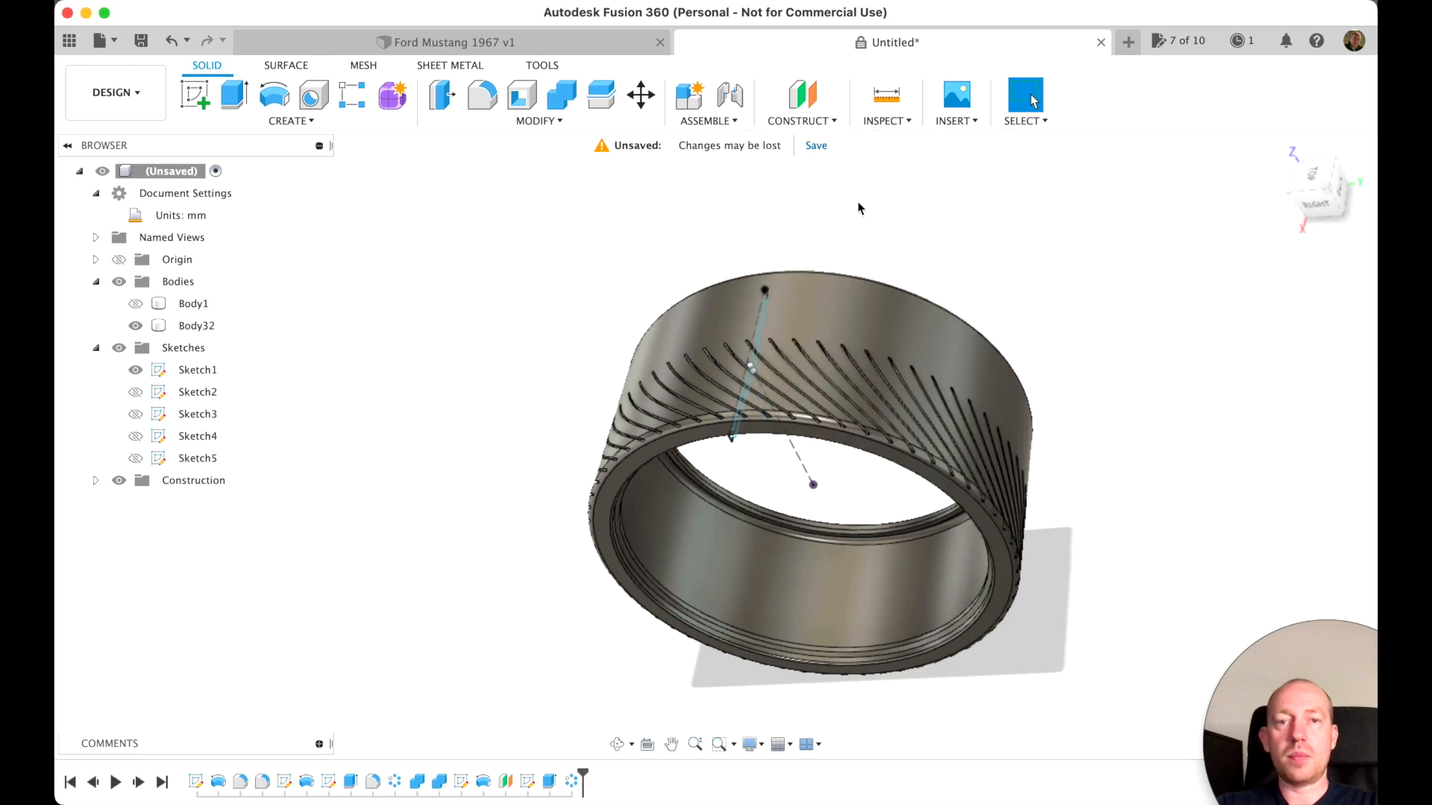
left_click(923, 468)
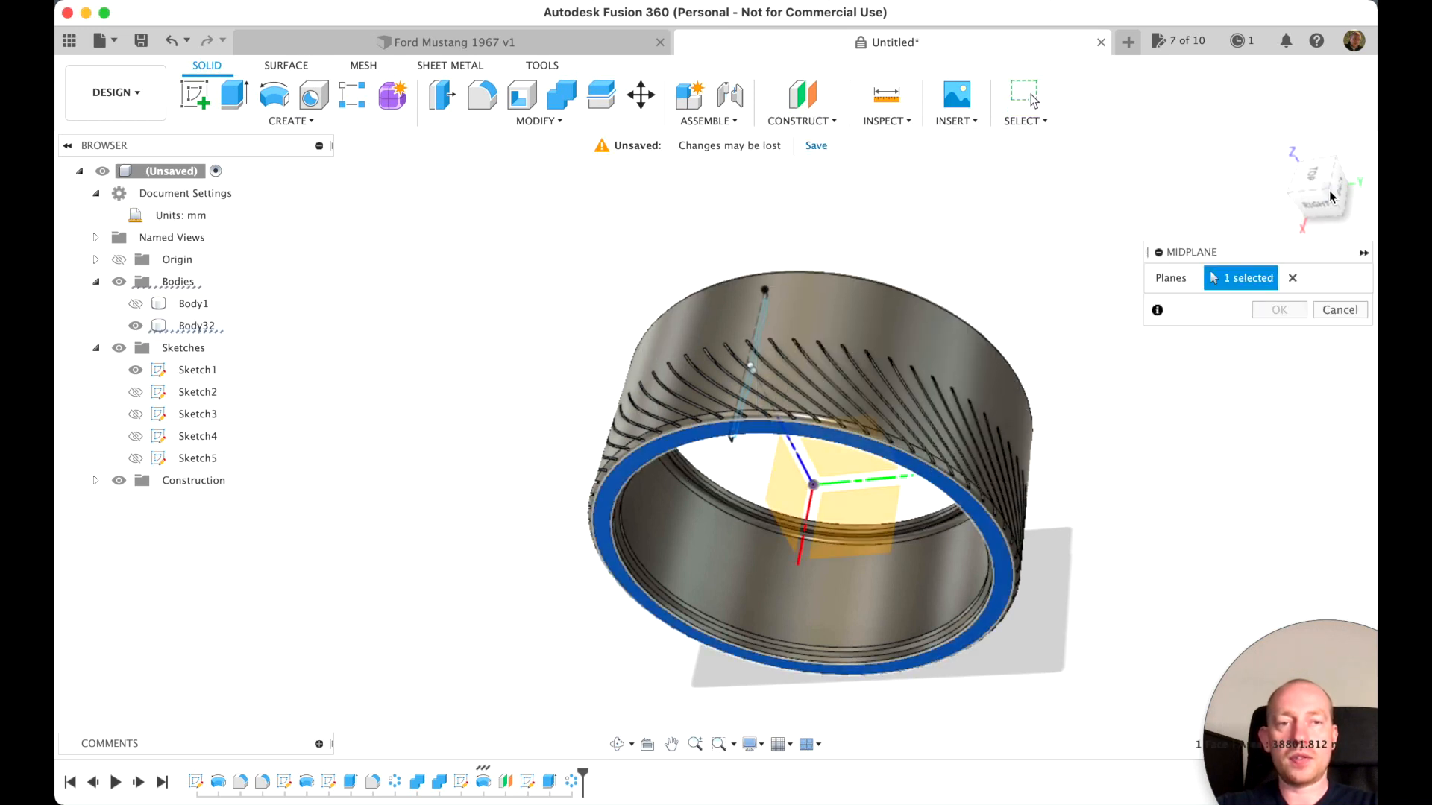
left_click(1337, 158)
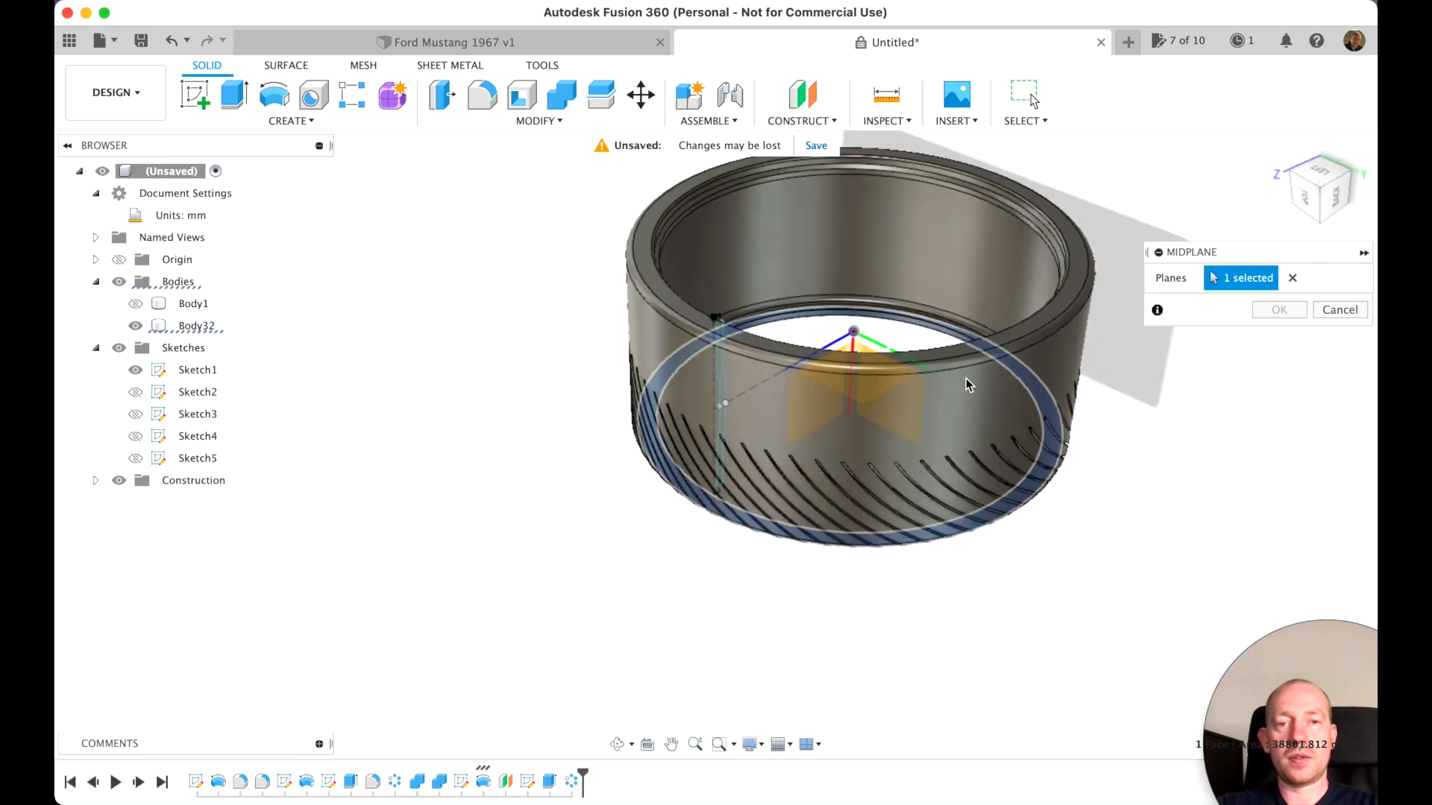
left_click(1018, 329)
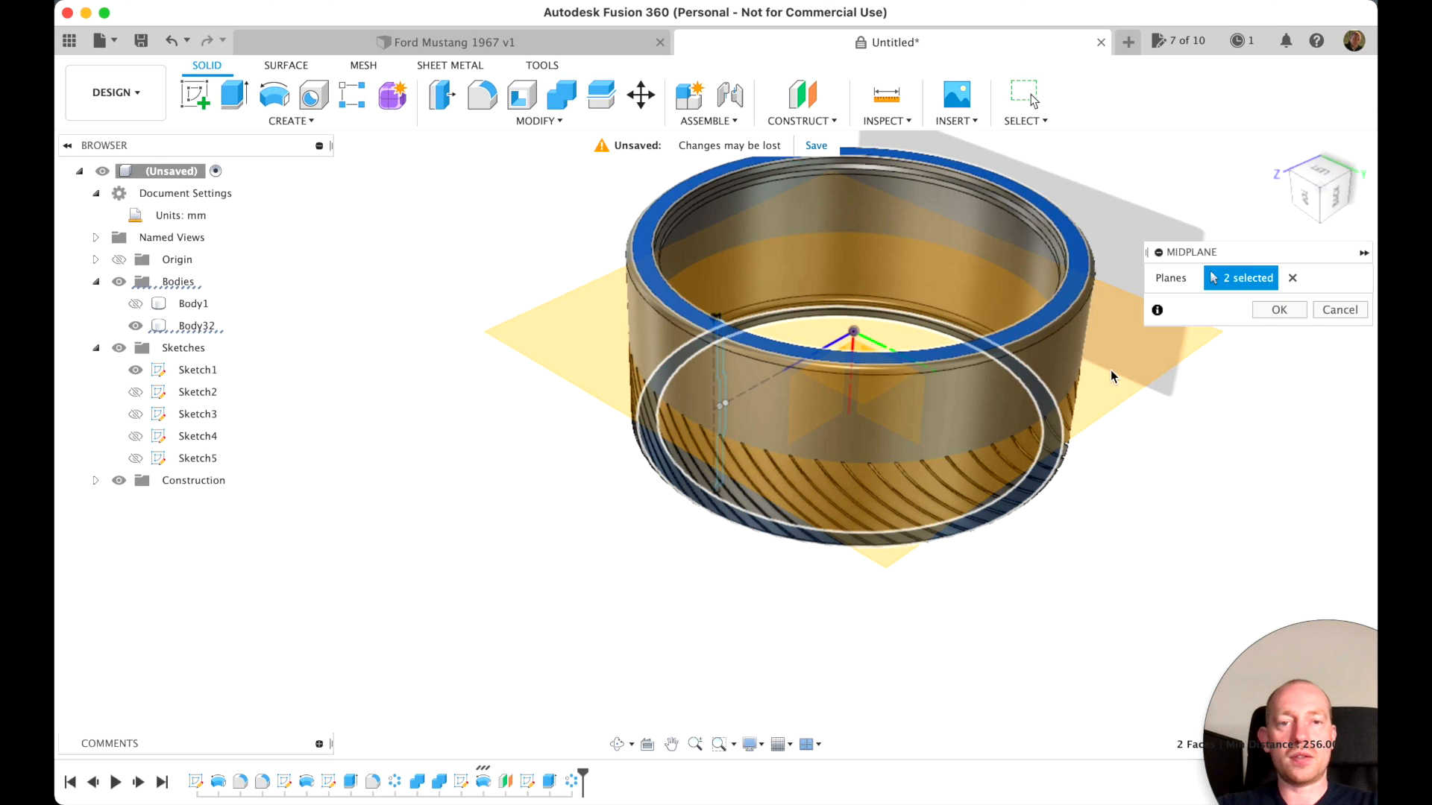
left_click(1279, 309)
Mirror the groove's extrude cut and its circular pattern as features across the tire's midplane, with the Adjust compute option
left_click(1277, 158)
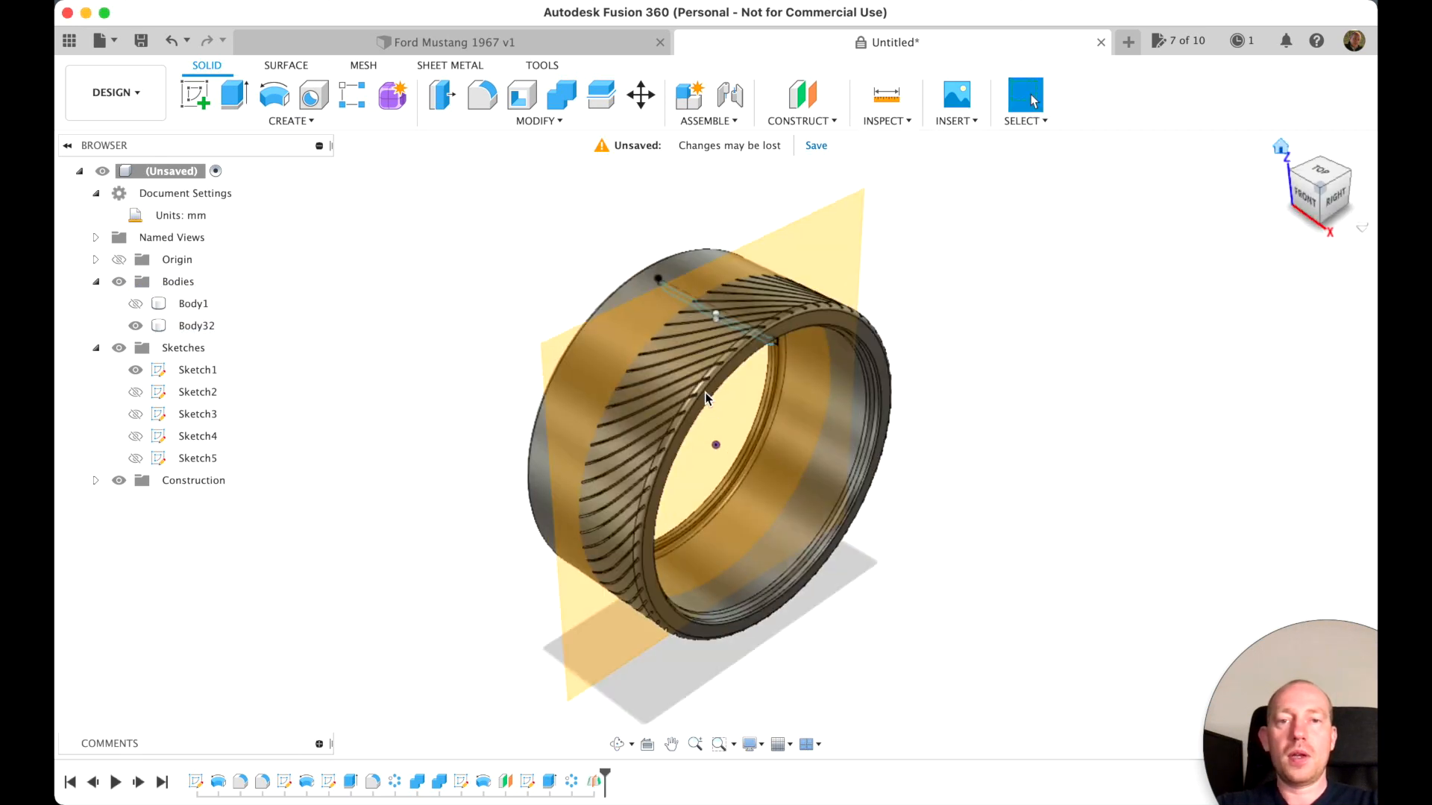
left_click(291, 122)
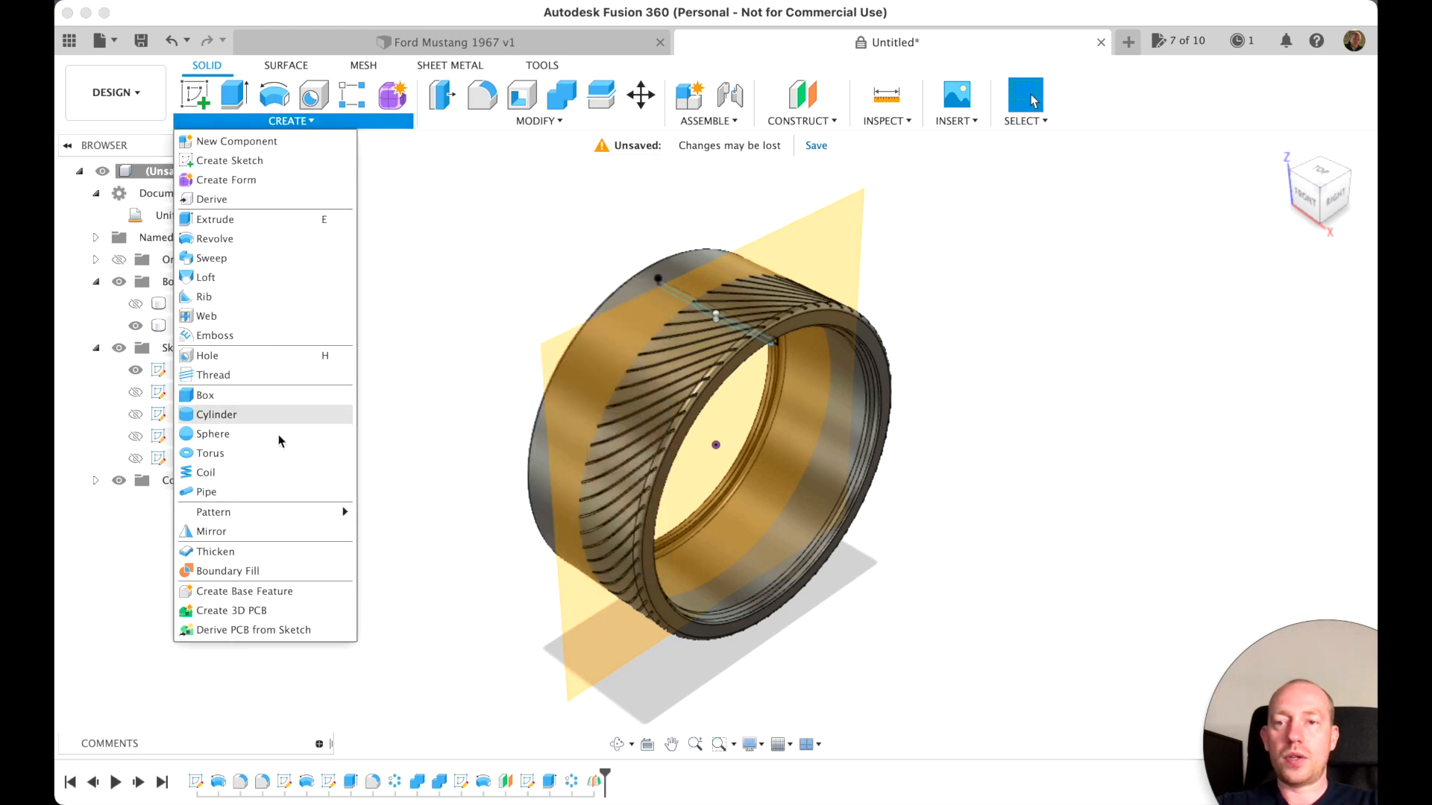
left_click(250, 531)
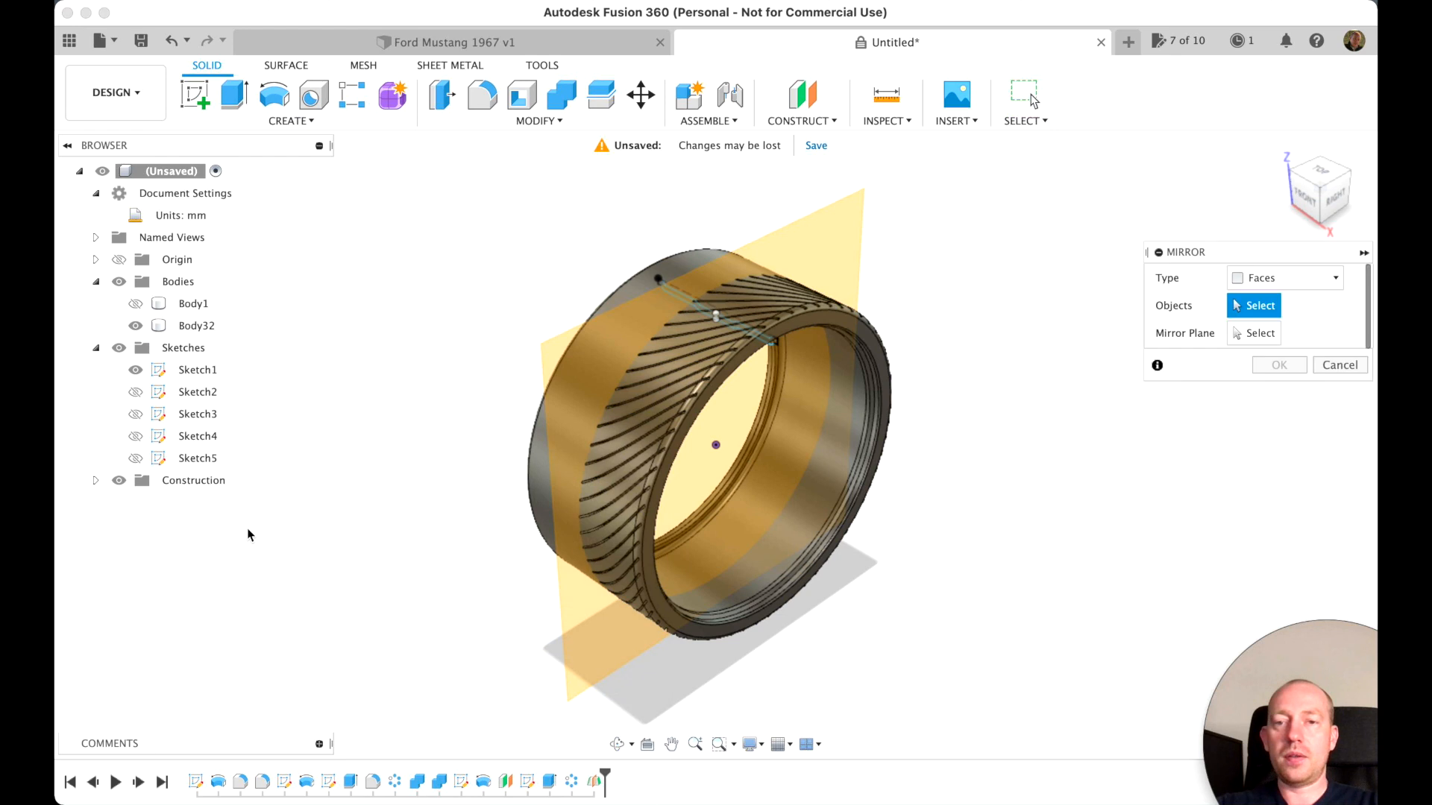
left_click(1282, 280)
left_click(1293, 341)
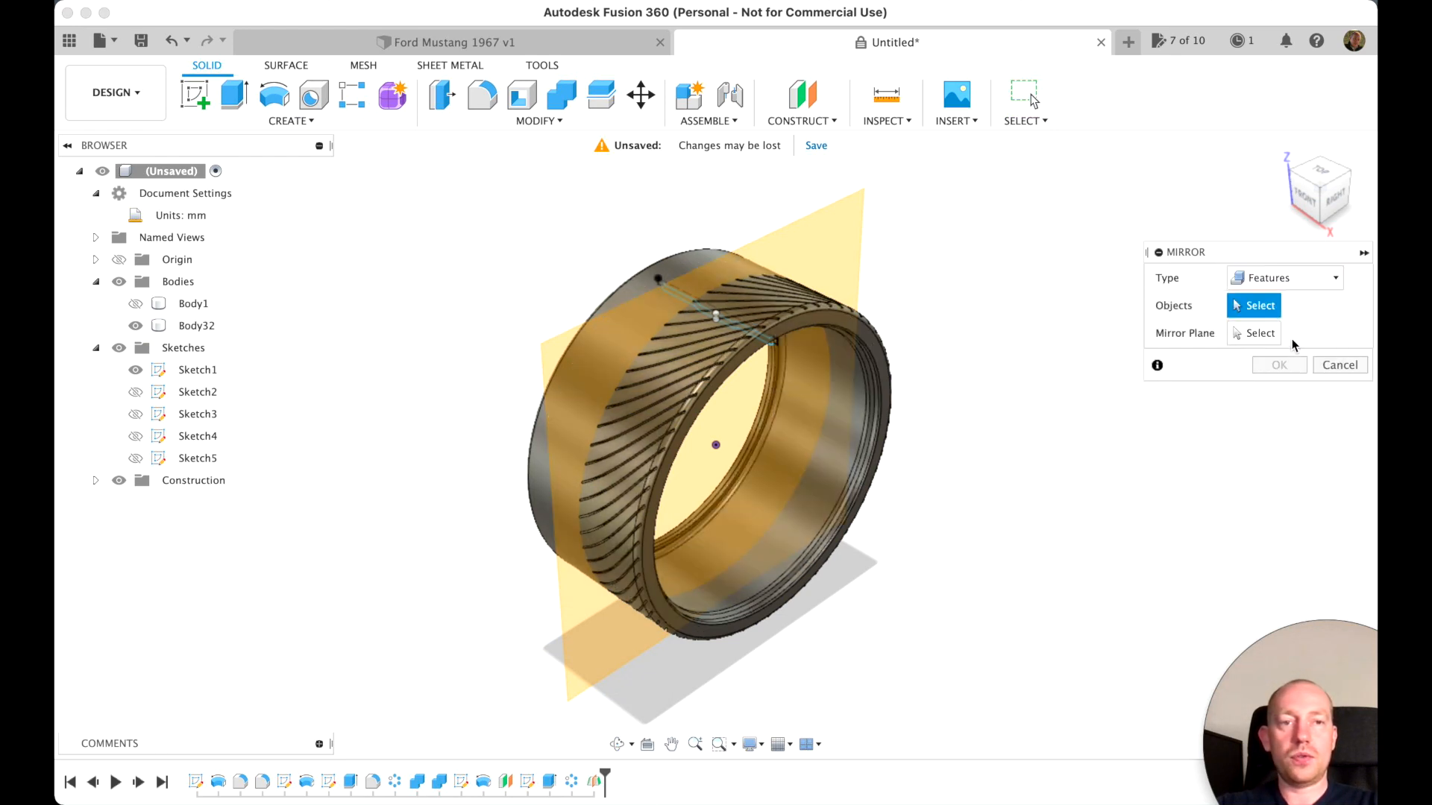
left_click(548, 783)
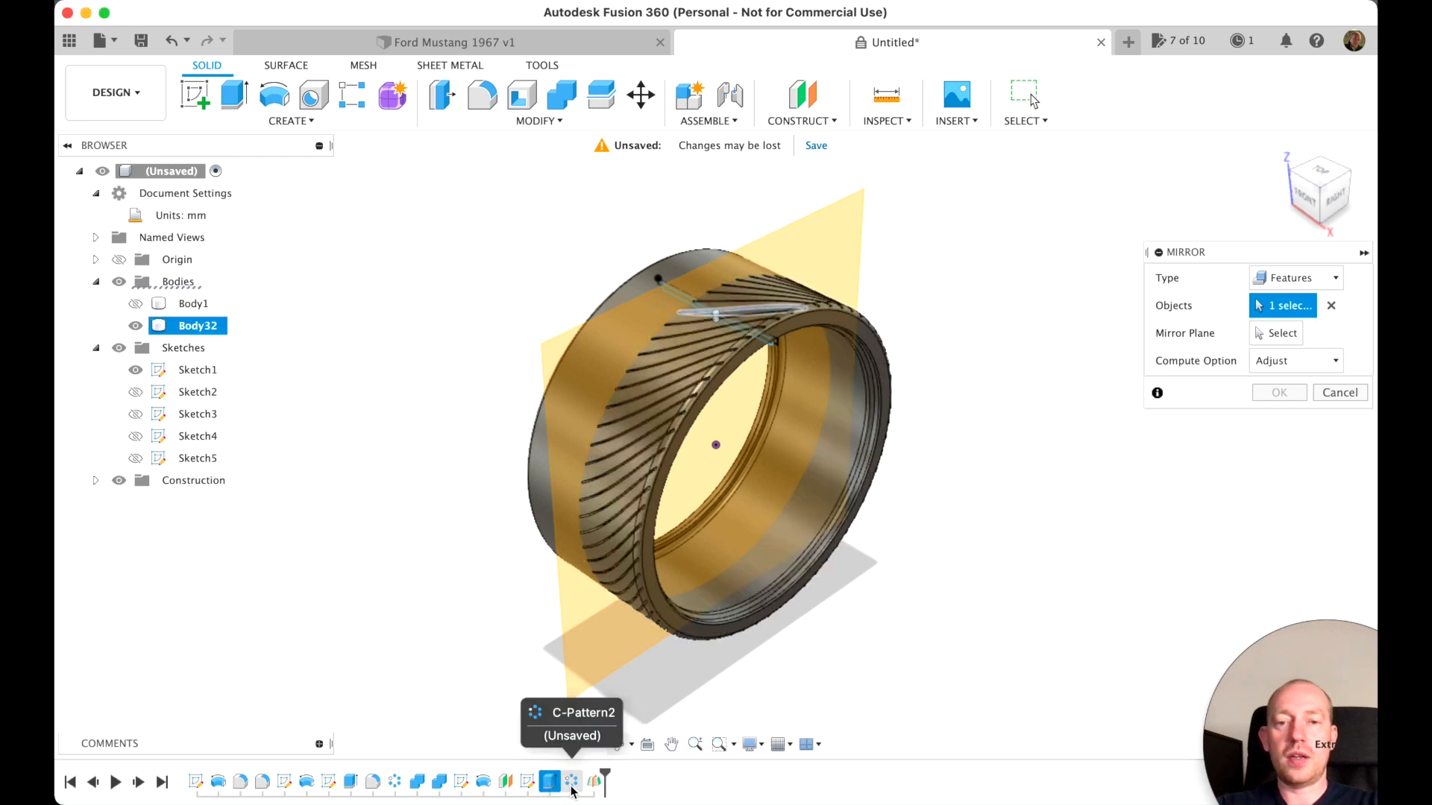
left_click(572, 783)
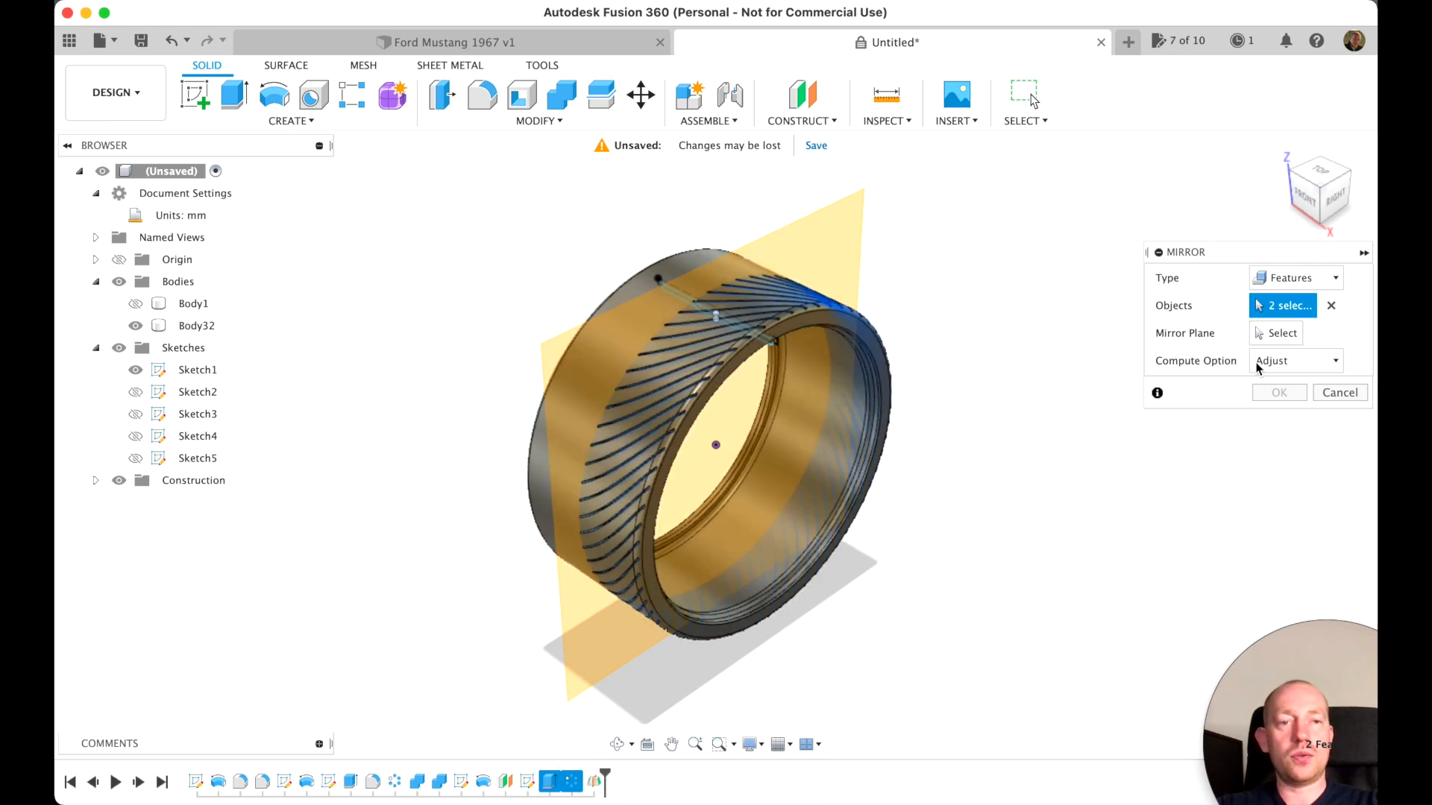
left_click(1278, 334)
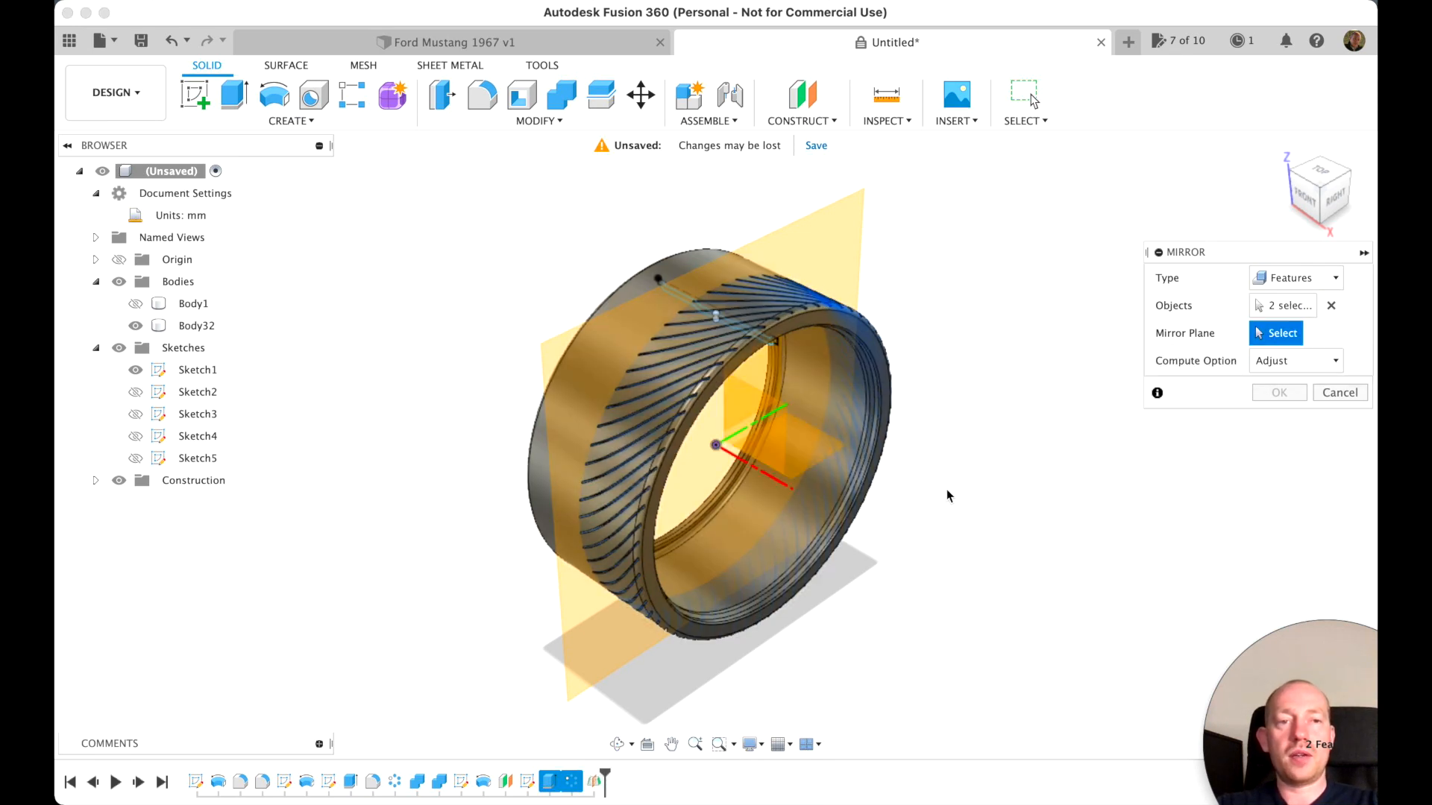
left_click(830, 238)
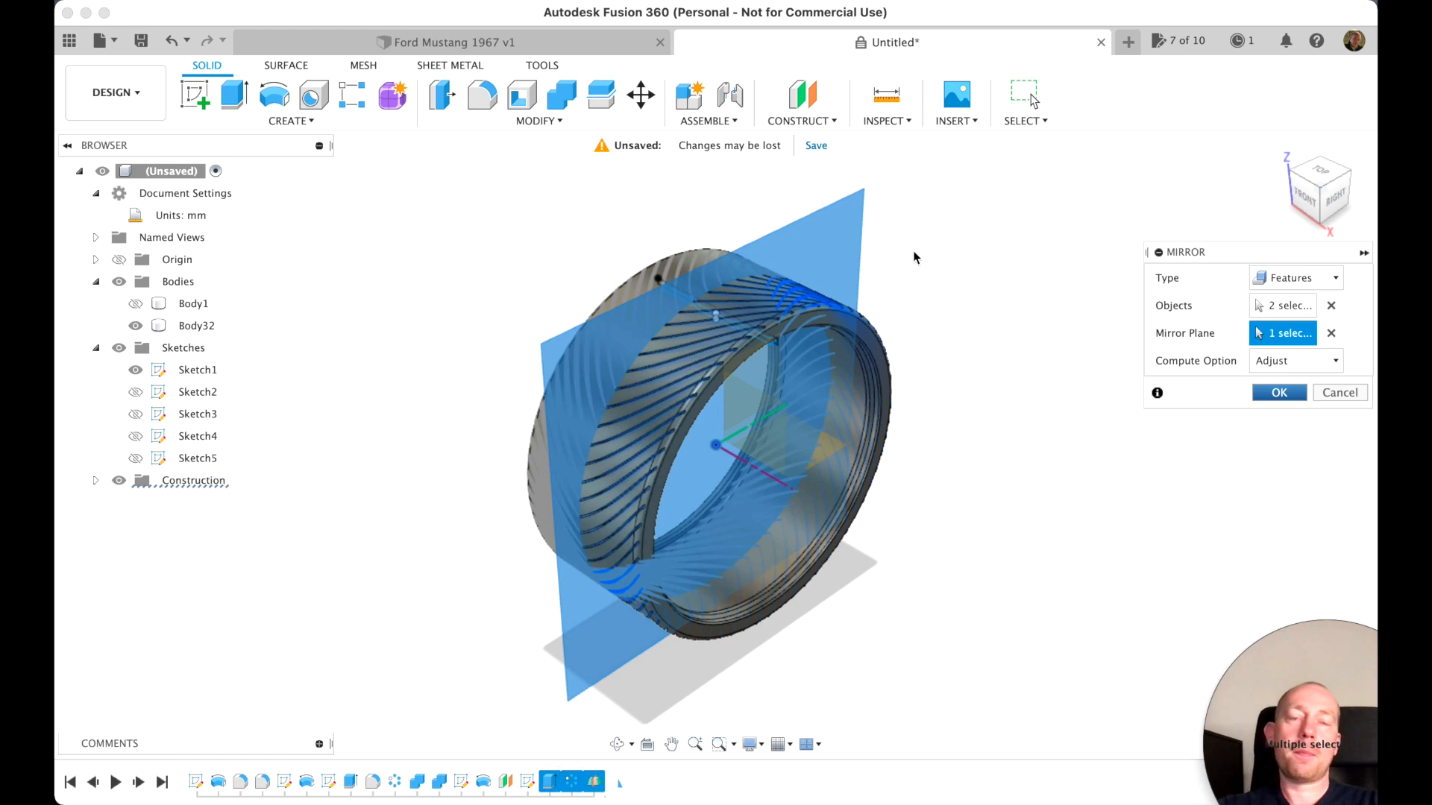
key("Return")
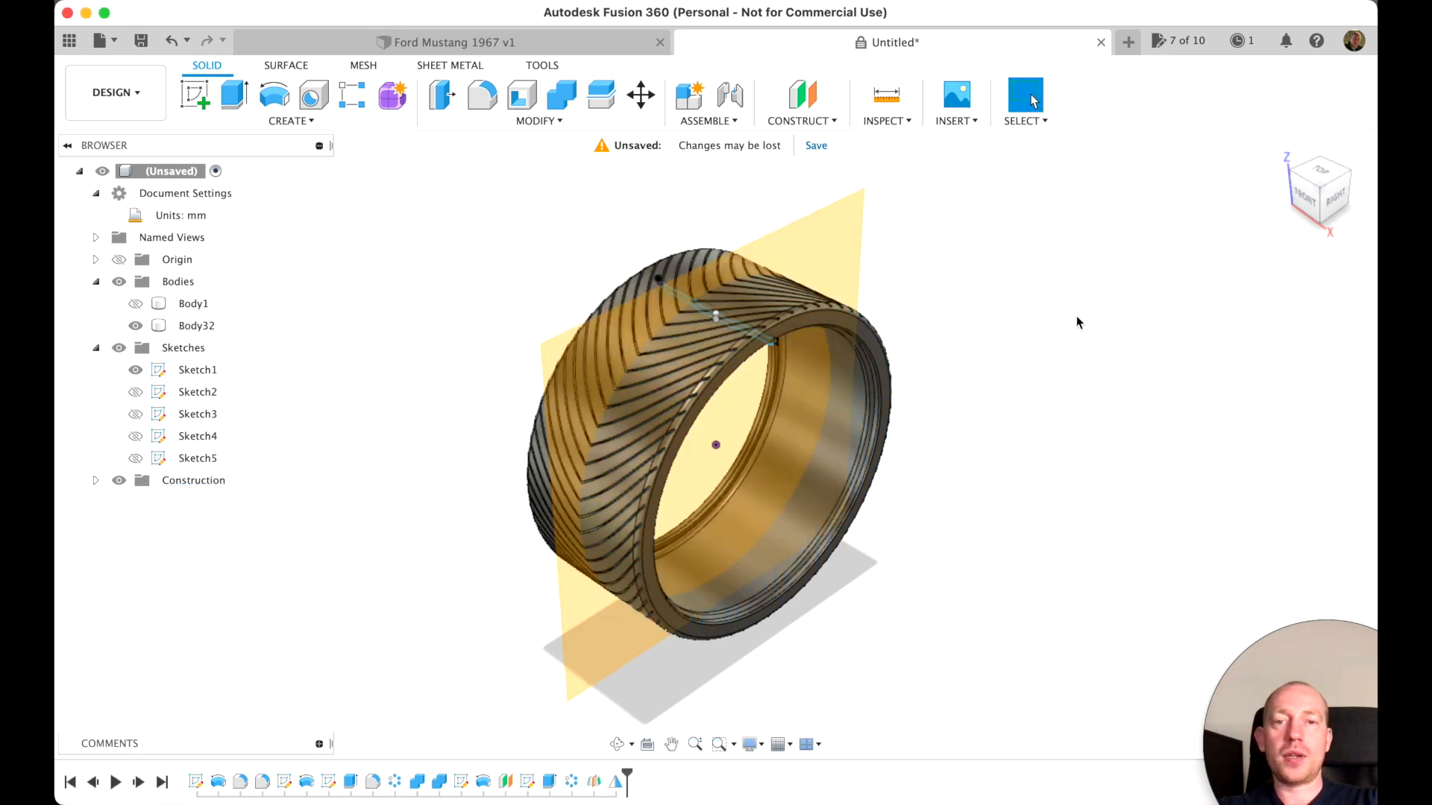
Hide the construction planes and check the mirrored tread pattern around the tire
left_click(120, 482)
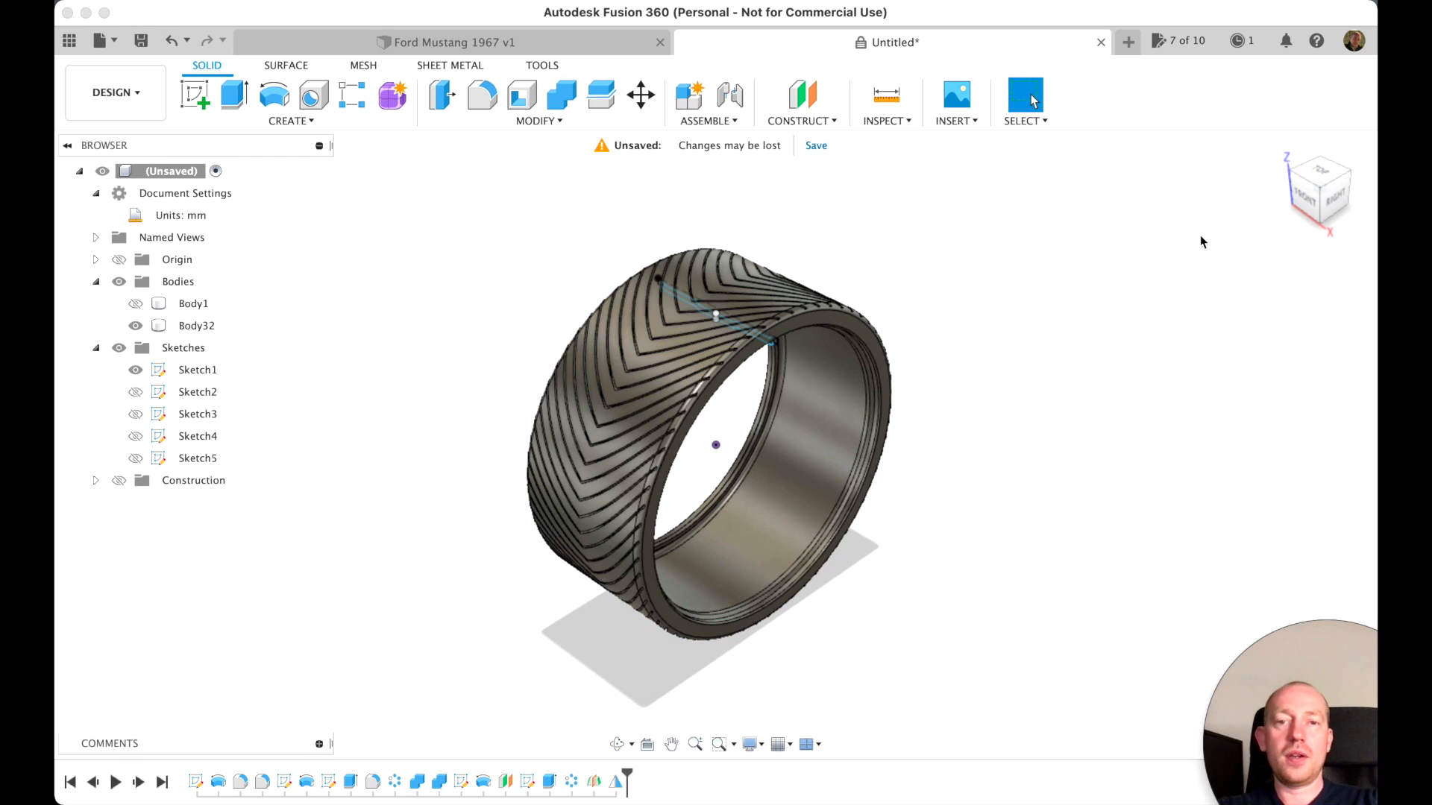
mouse_move(1323, 198)
left_mouse_down()
mouse_move(1286, 213)
mouse_move(1271, 283)
mouse_move(1279, 243)
mouse_move(1264, 248)
left_mouse_up()
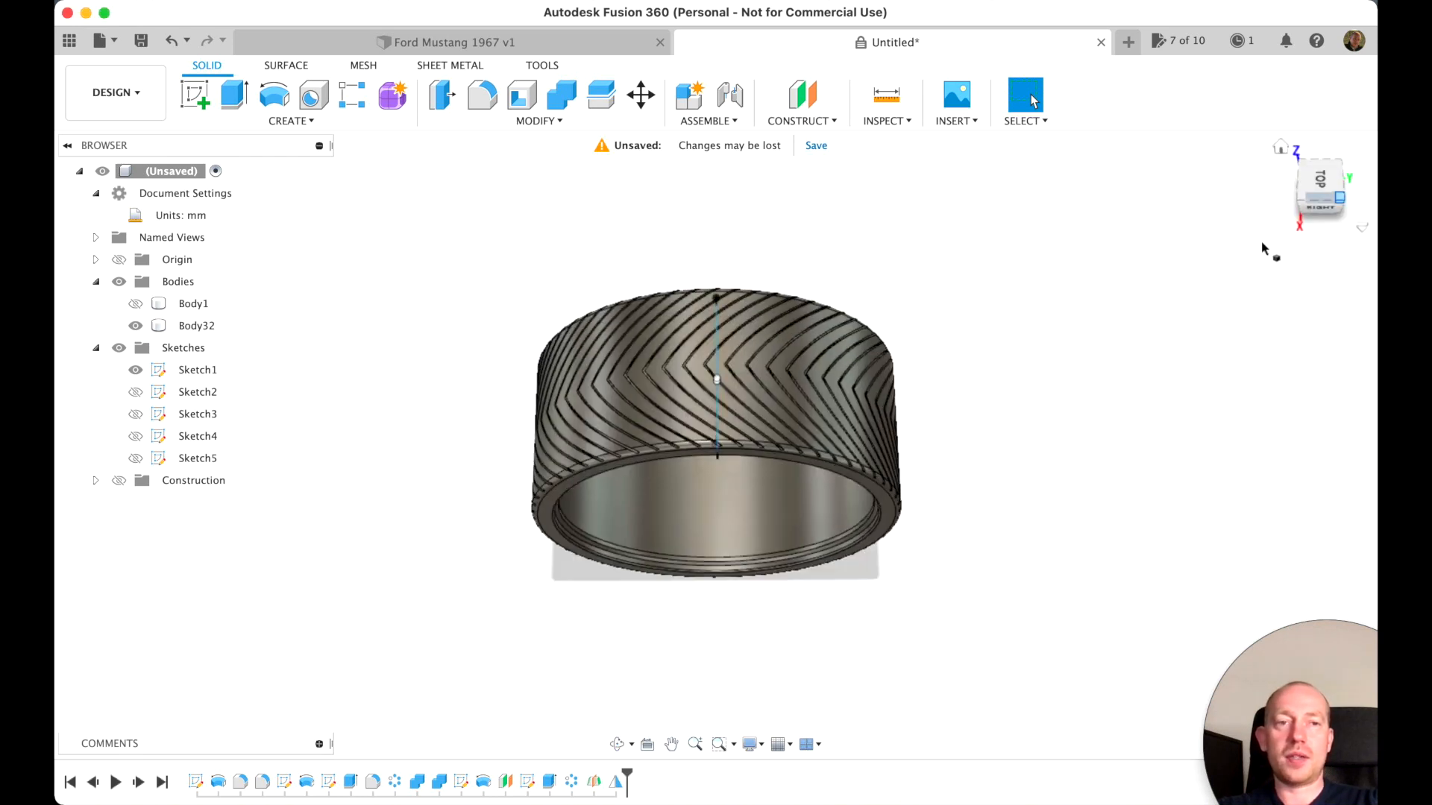
left_click(1280, 148)
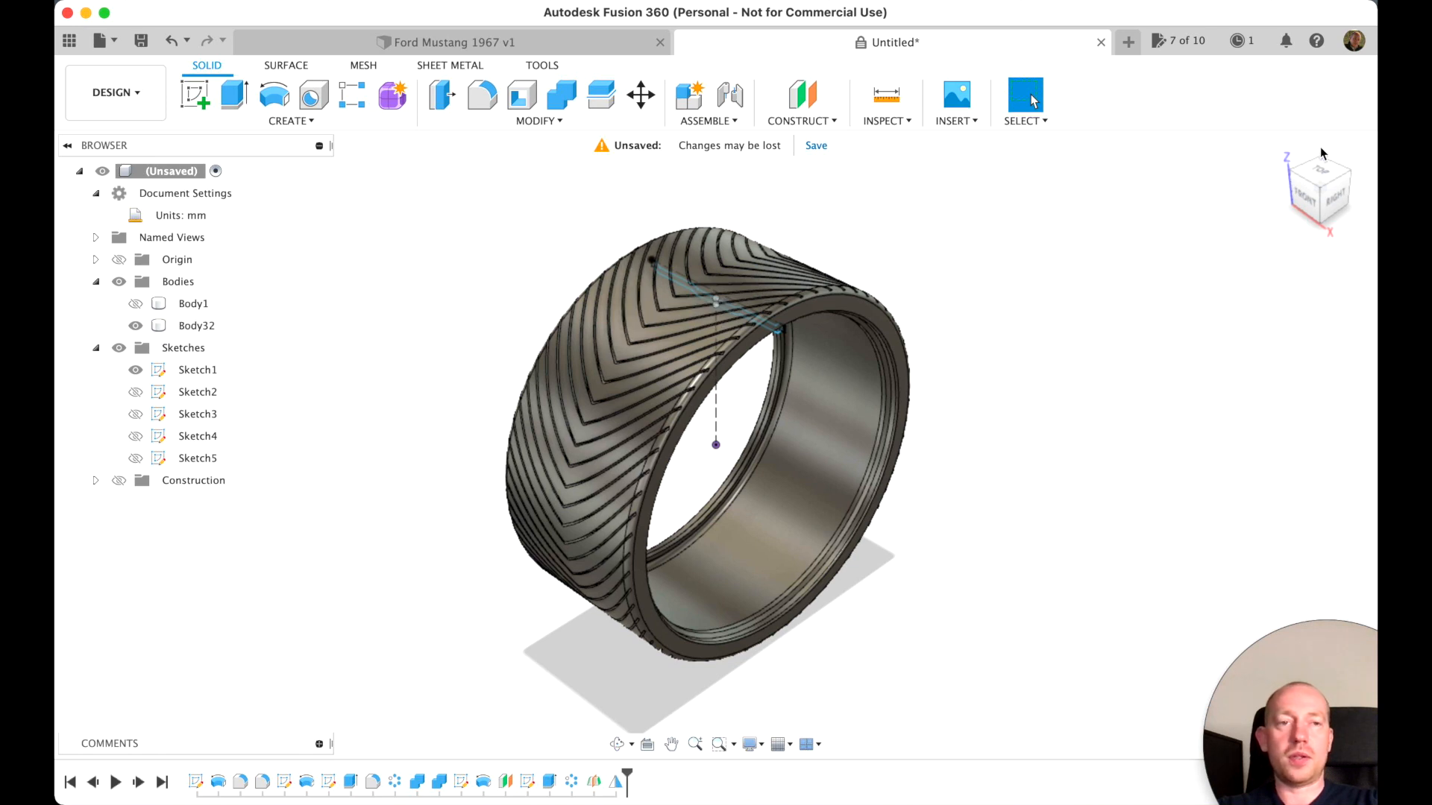
Start a new sketch on the XZ origin plane, facing the upper edge of the tire's tread
left_click(195, 97)
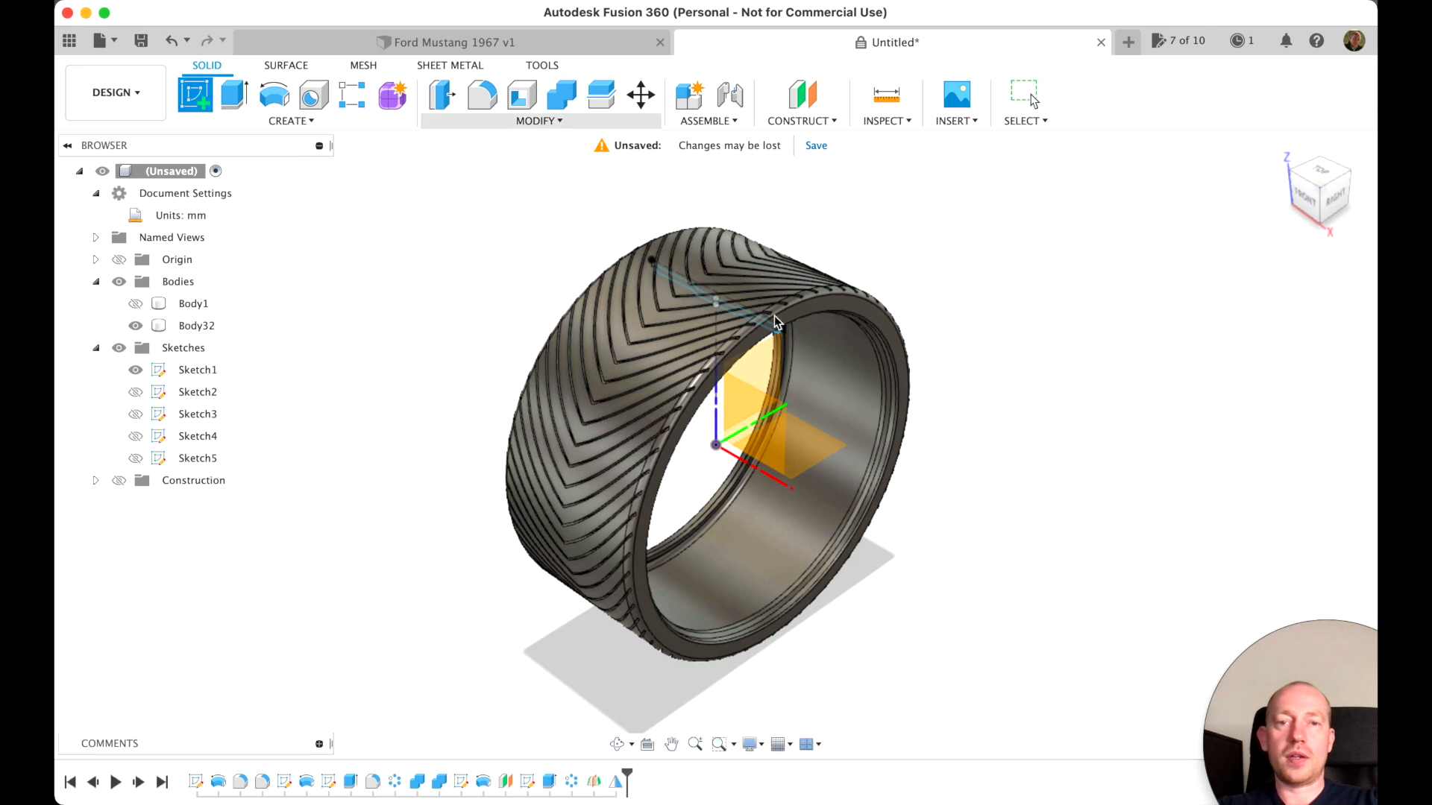
left_click(761, 413)
left_click(761, 413)
scroll(722, 417, "up", 4)
scroll(722, 417, "up", 5)
scroll(722, 418, "down", 4)
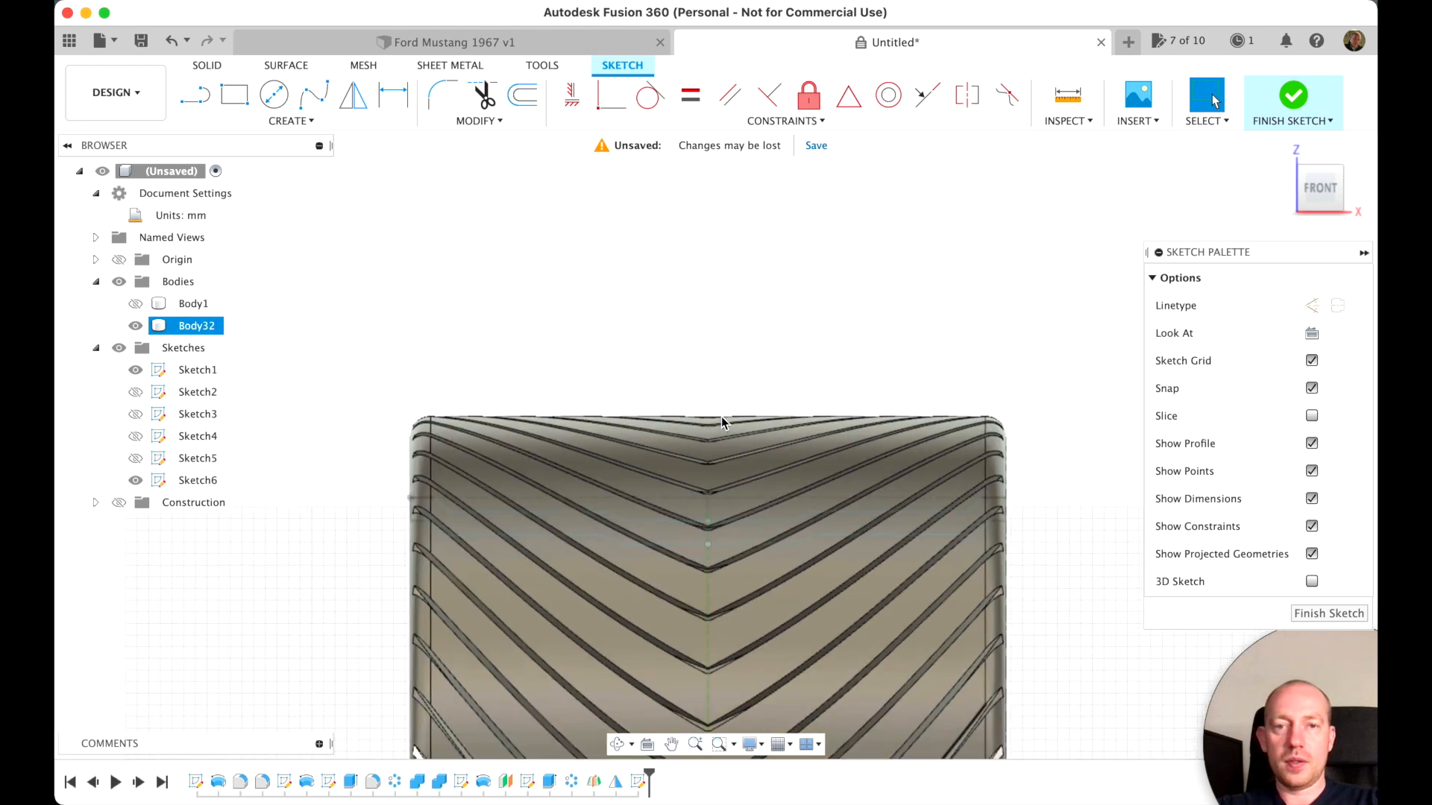
scroll(722, 421, "up", 5)
scroll(722, 421, "up", 2)
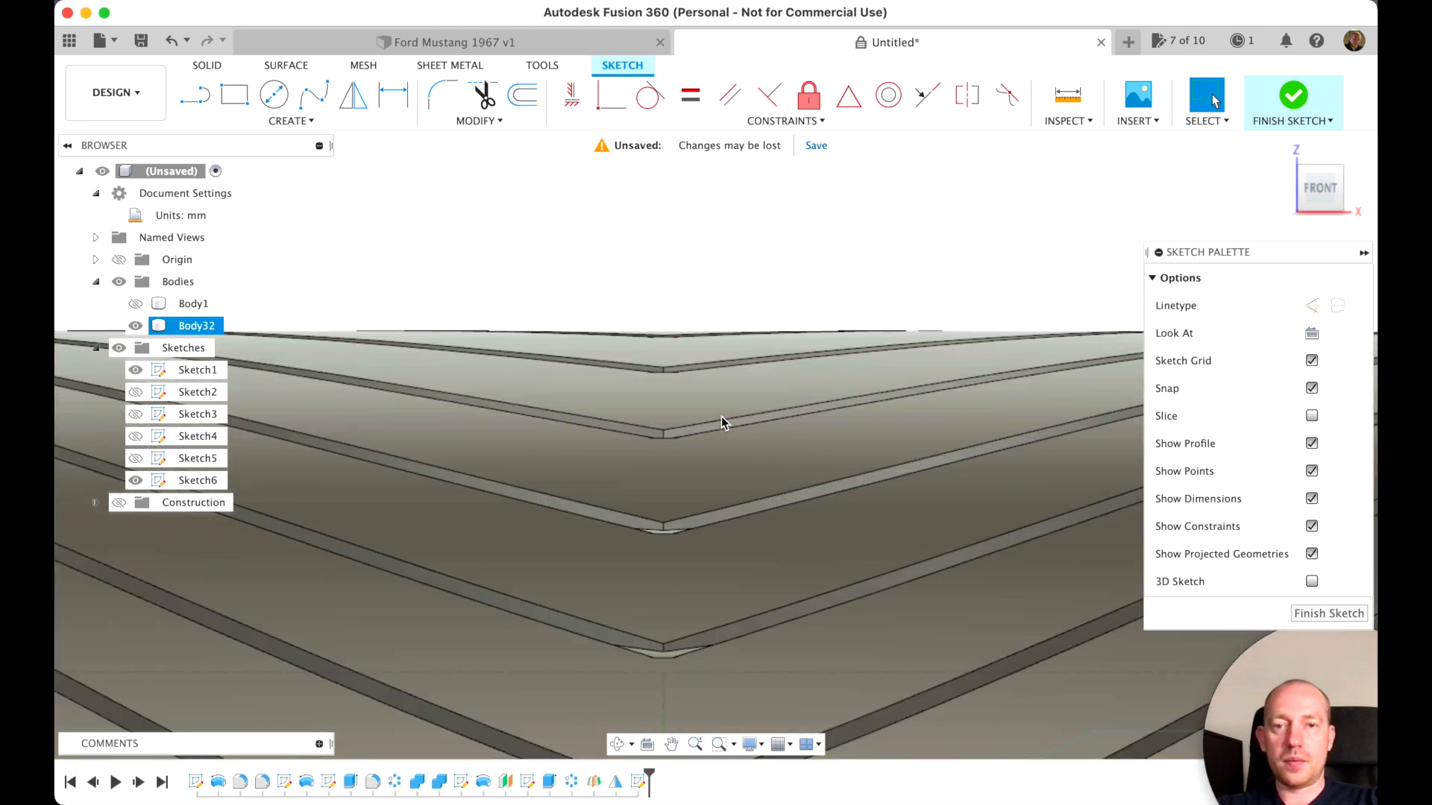
scroll(722, 417, "up", 3)
scroll(722, 418, "left", 2)
scroll(722, 417, "up", 2)
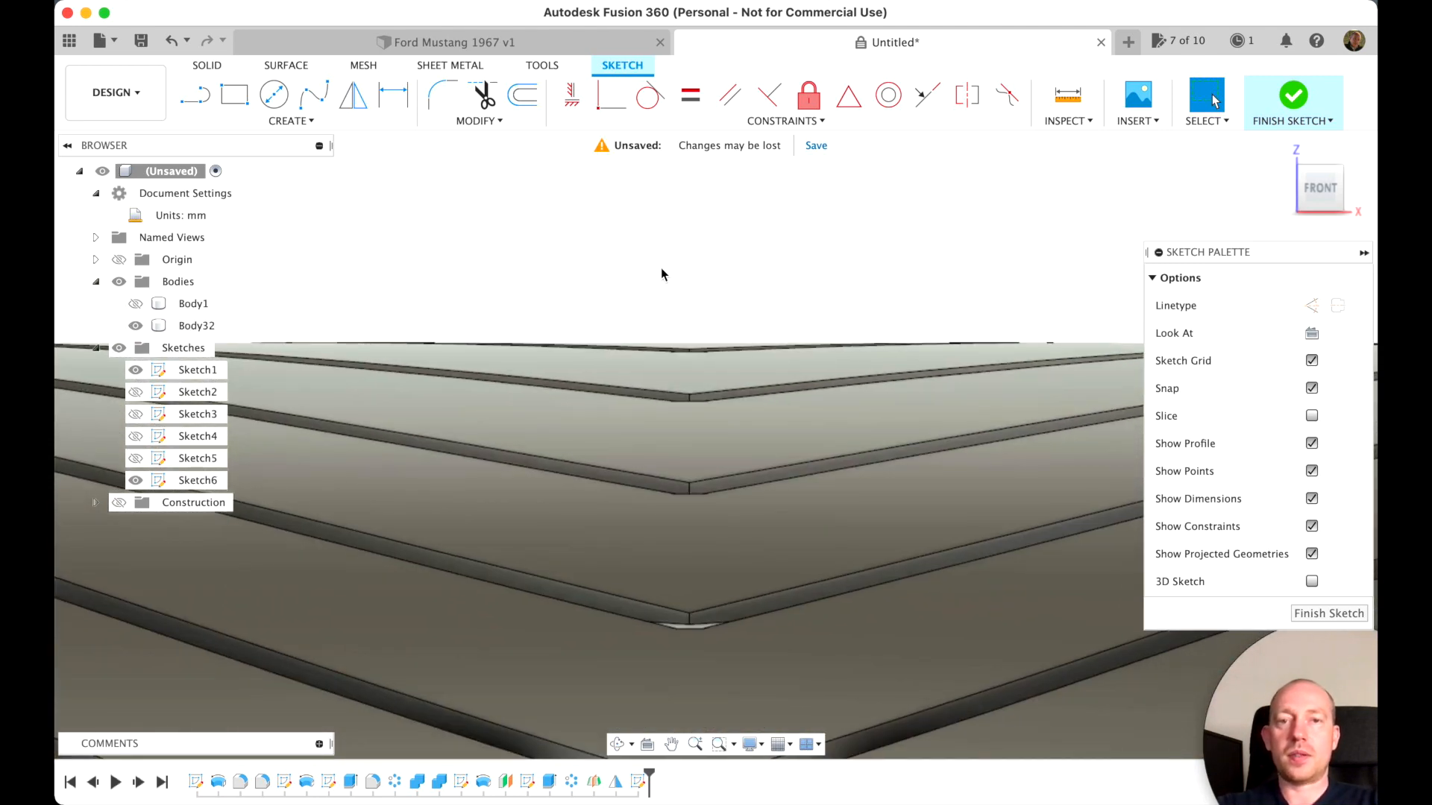
Draw a center rectangle centred where the tread's upper edge meets the vertical centre axis
left_click(288, 121)
mouse_move(298, 163)
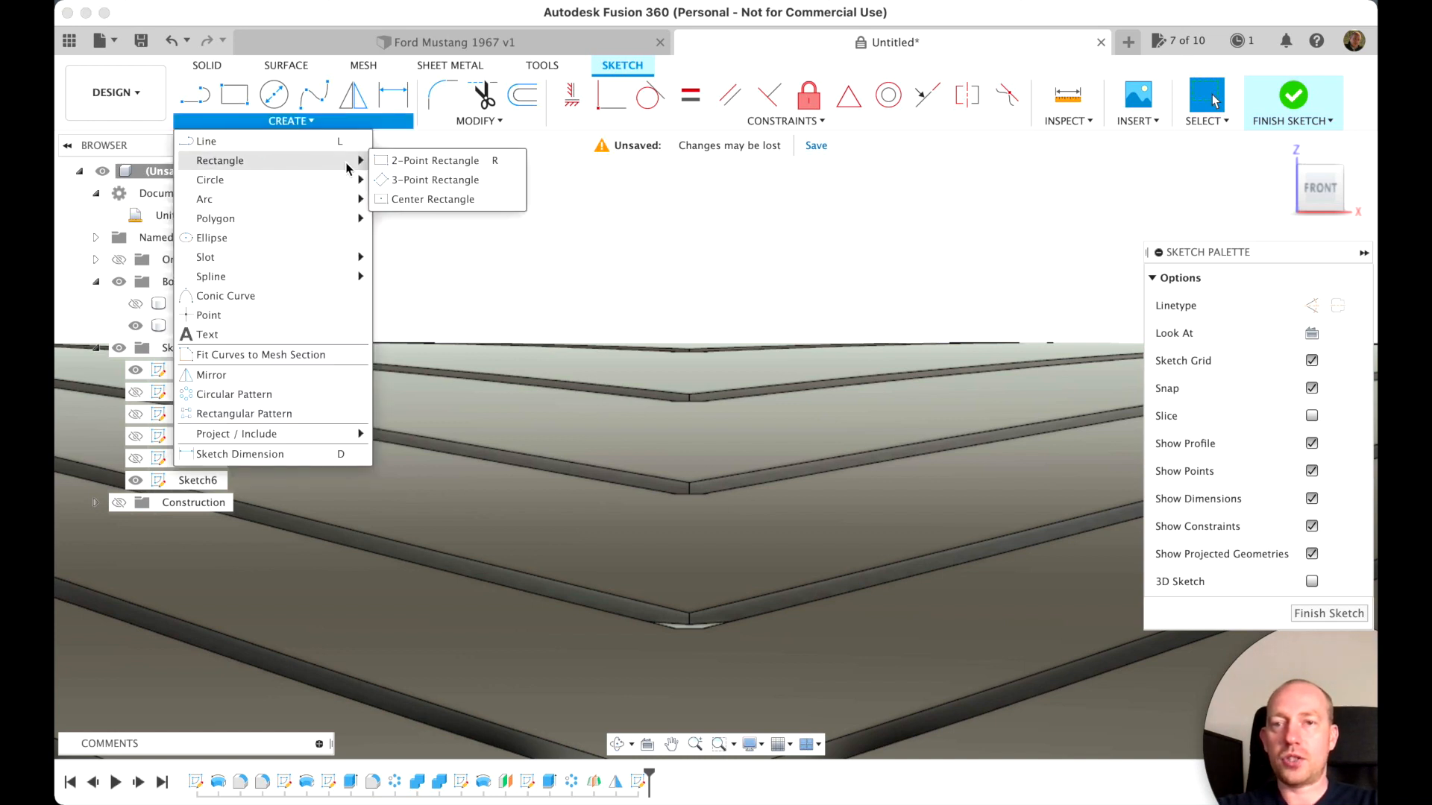
left_click(466, 200)
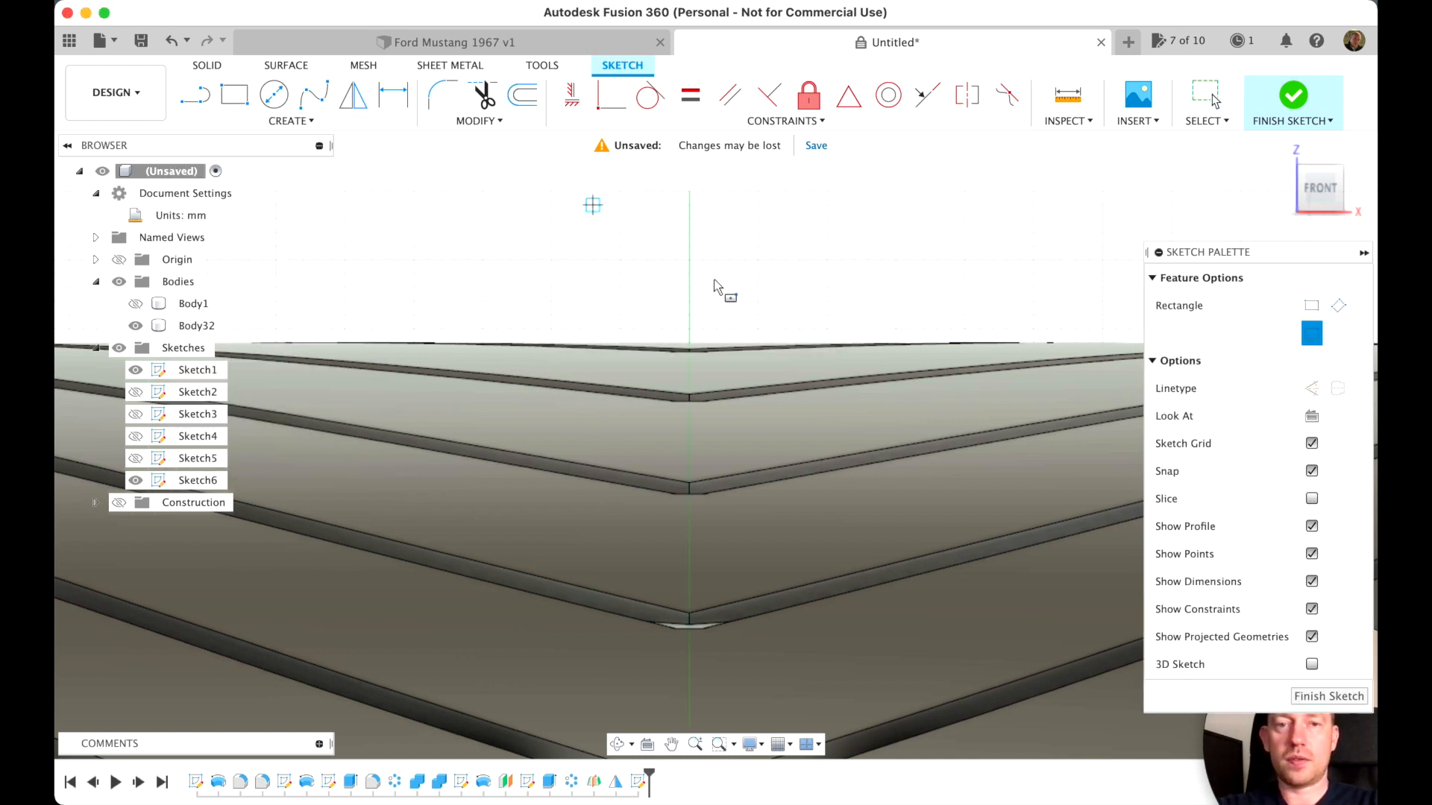
left_click(688, 343)
left_click(827, 410)
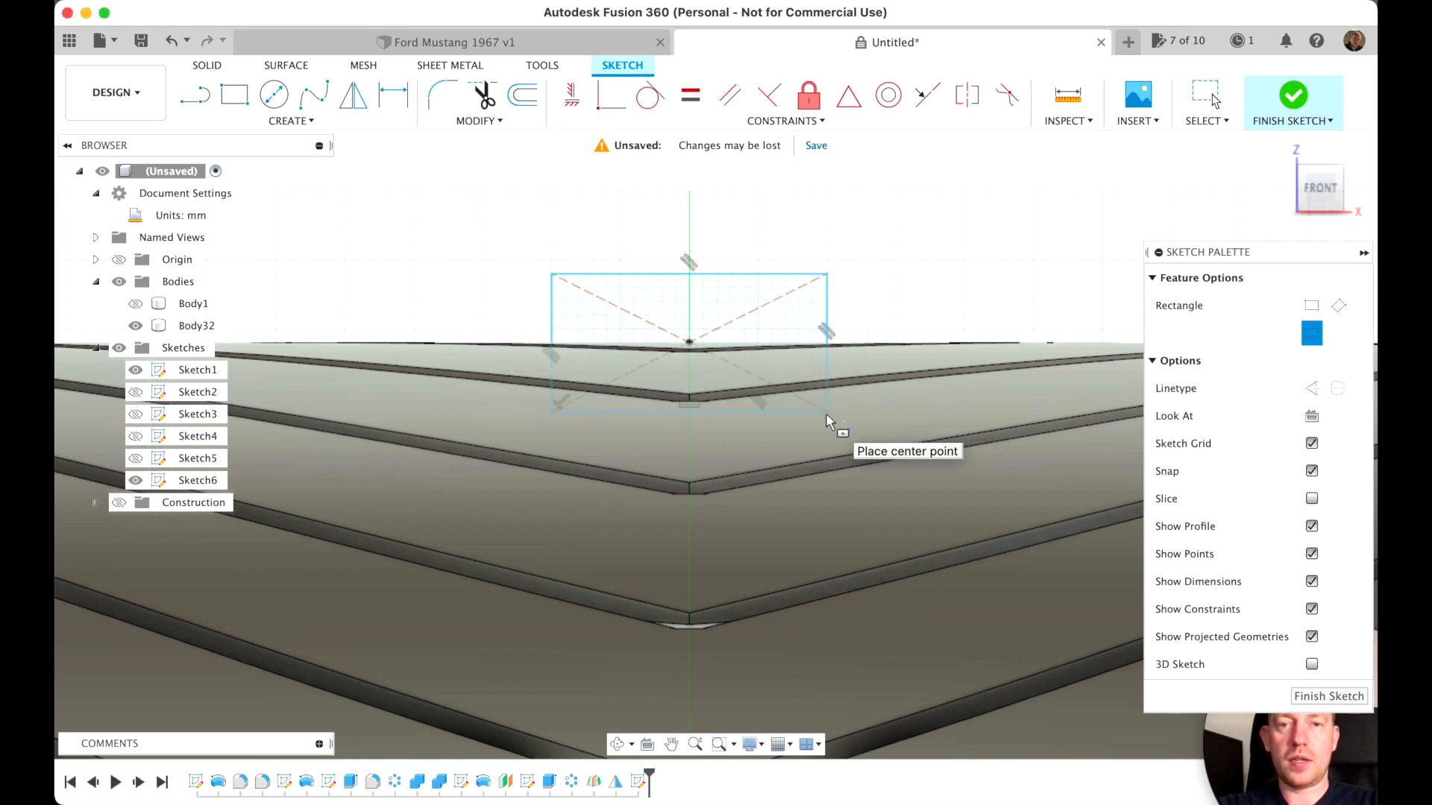
Add two center rectangles 10 mm high along the tread's upper edge toward positive X, the outermost about 15 mm wide
scroll(901, 350, "down", 5)
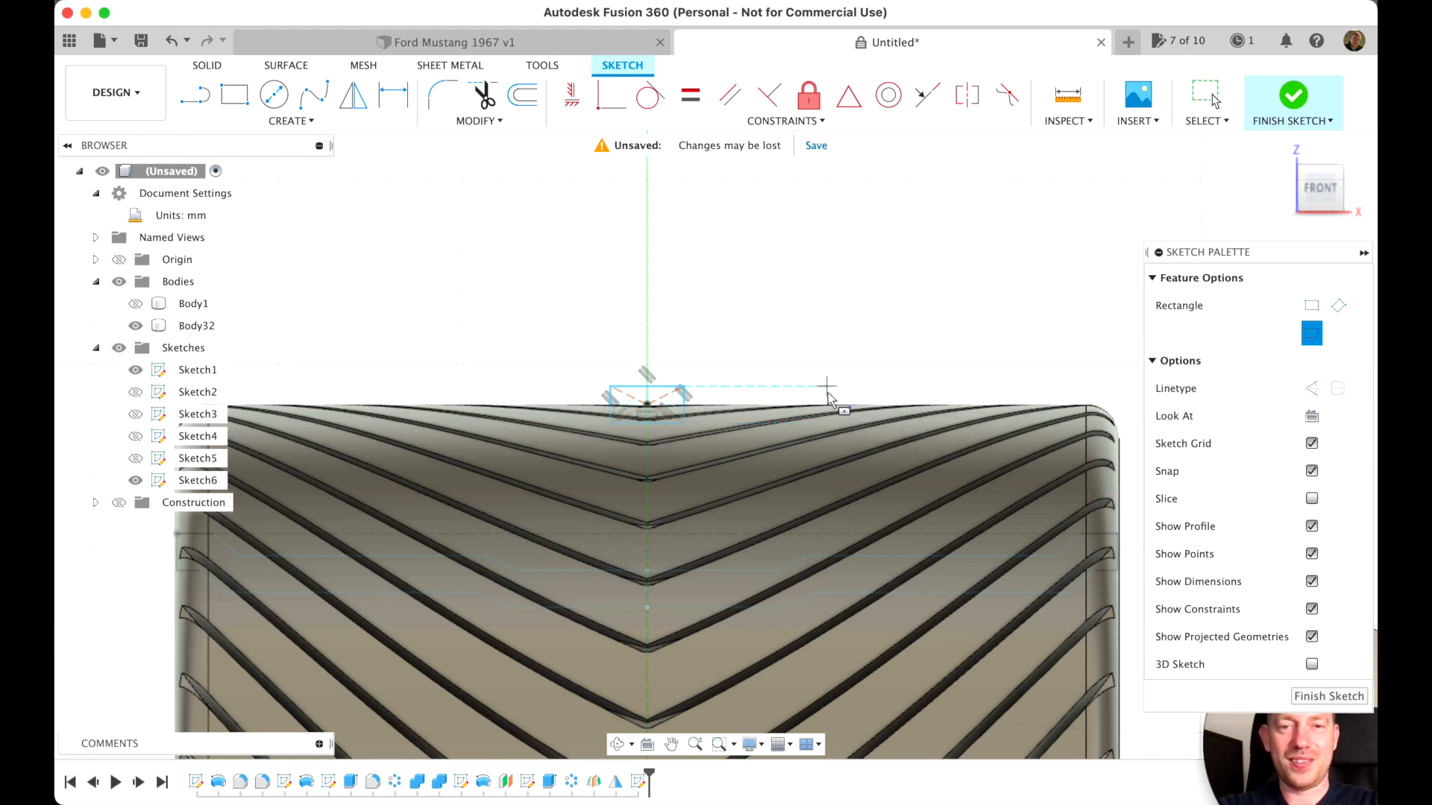
left_click(976, 416)
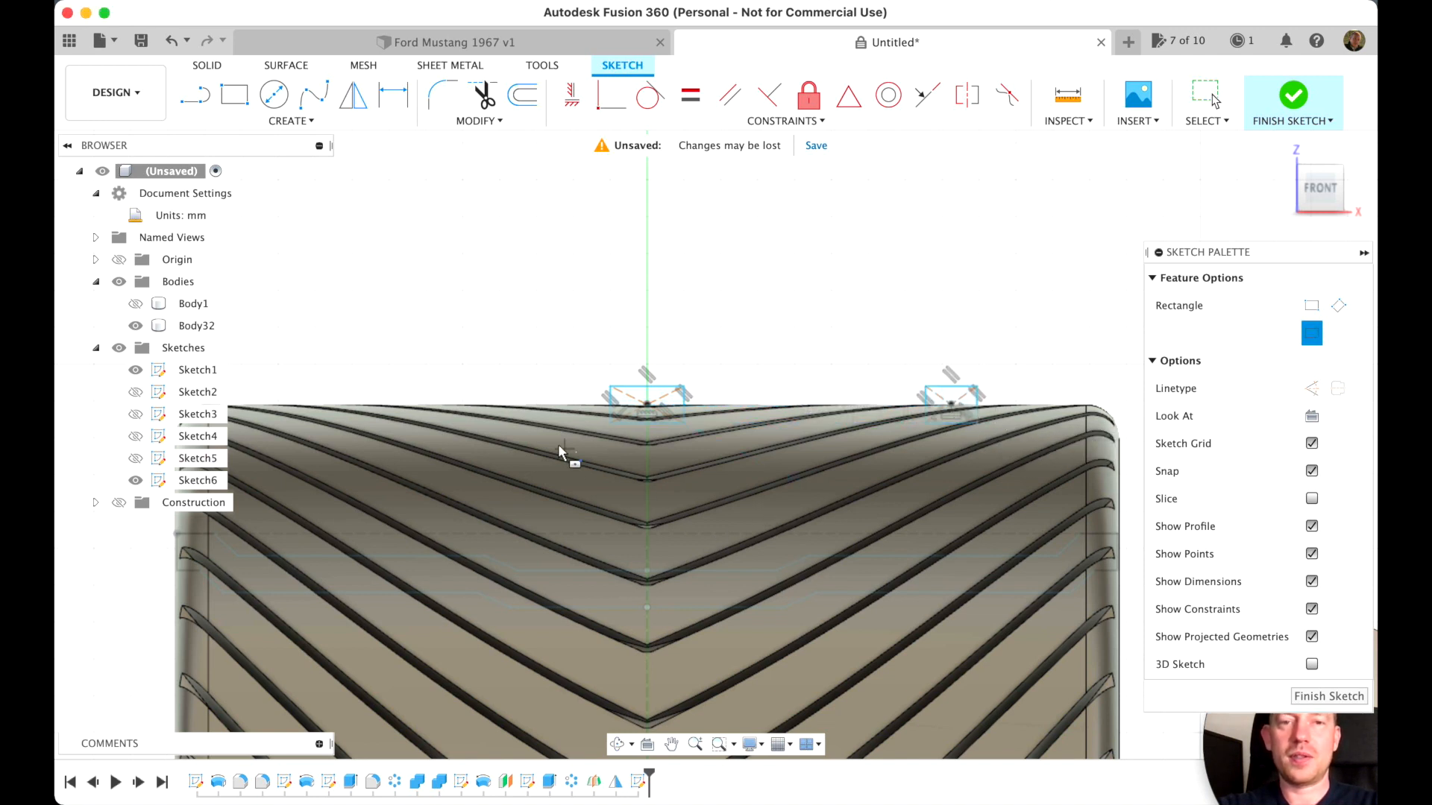
left_click(790, 406)
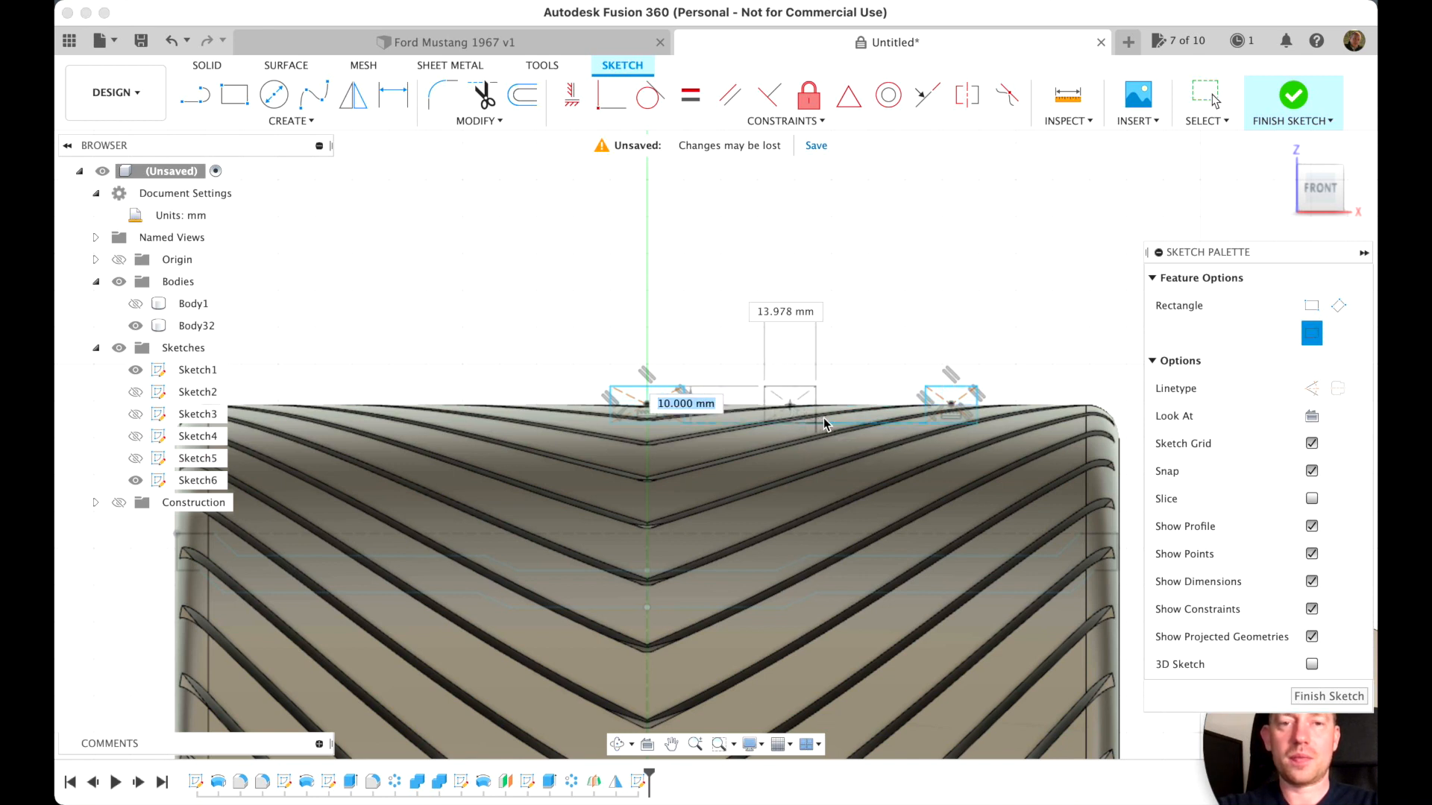
left_click(833, 424)
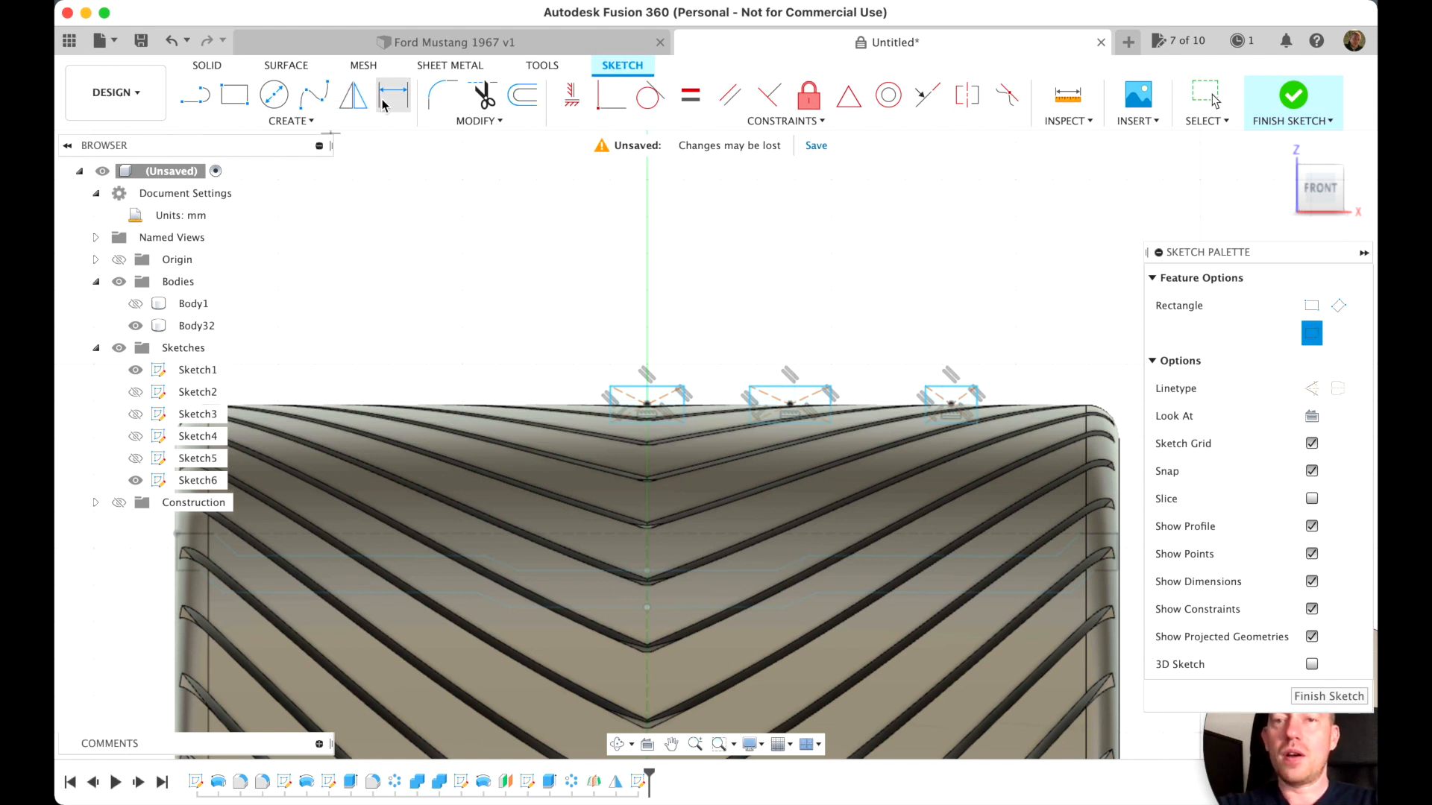
Draw a vertical construction line from the middle rectangle's centre point up above the tread
left_click(200, 100)
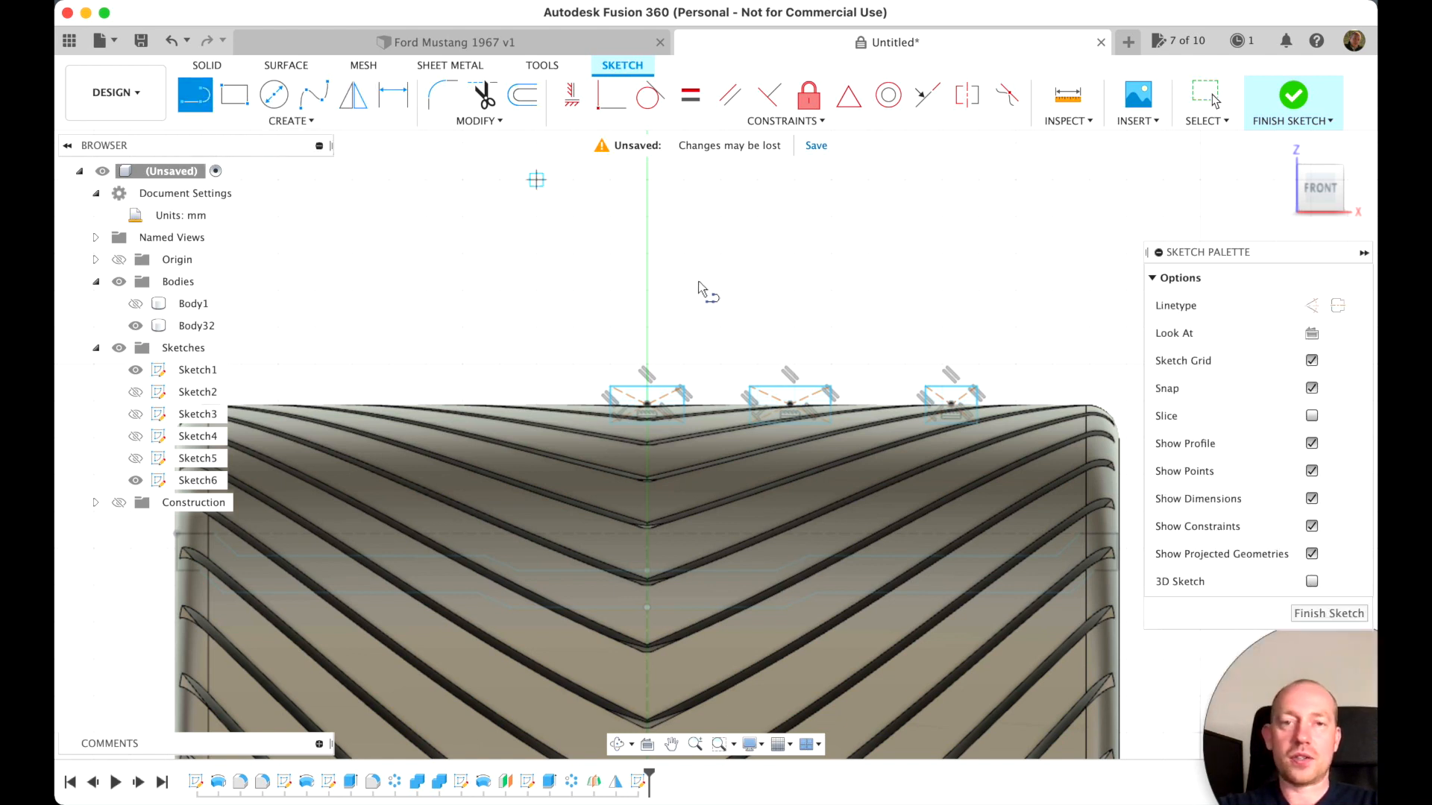
left_click(648, 407)
left_click(1315, 307)
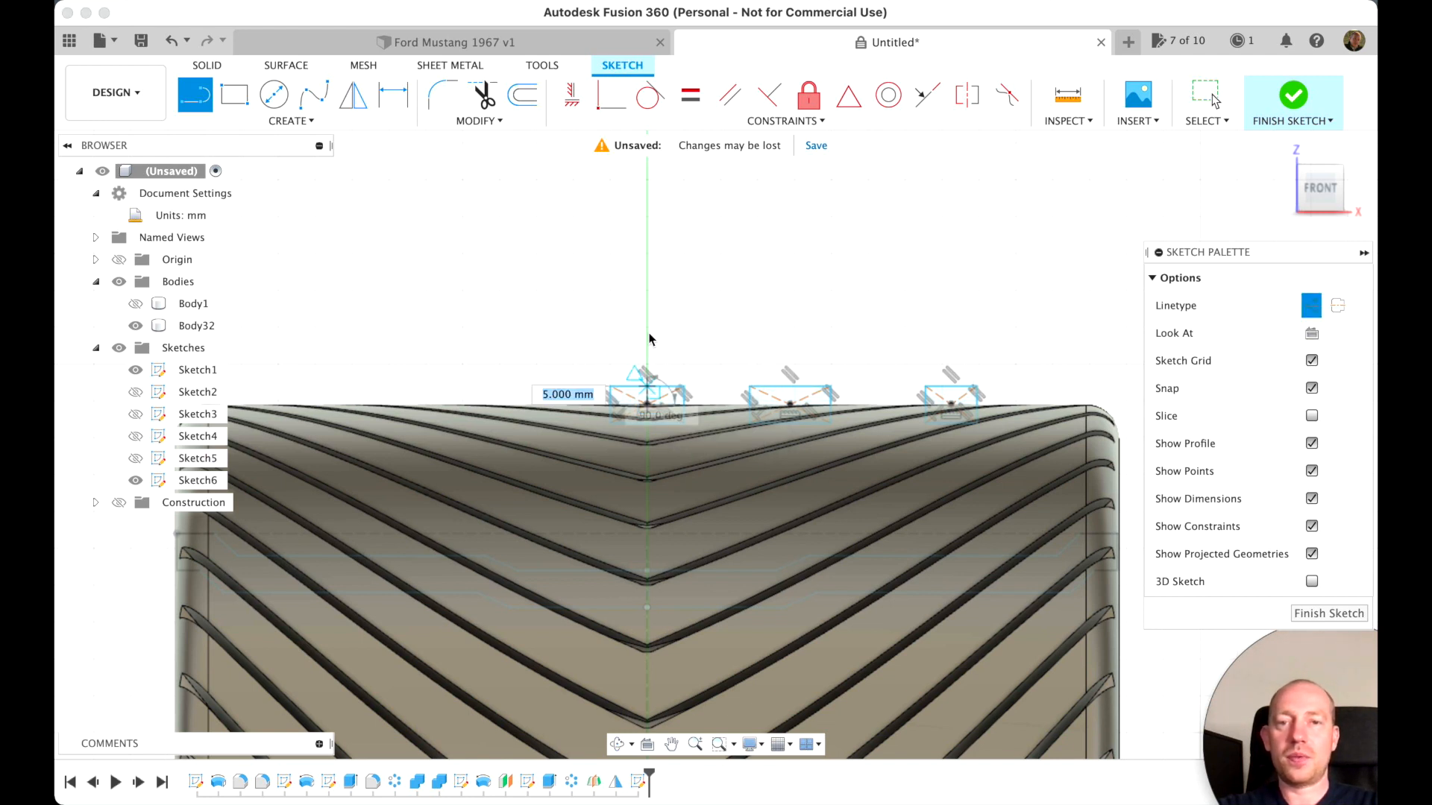
left_click(646, 291)
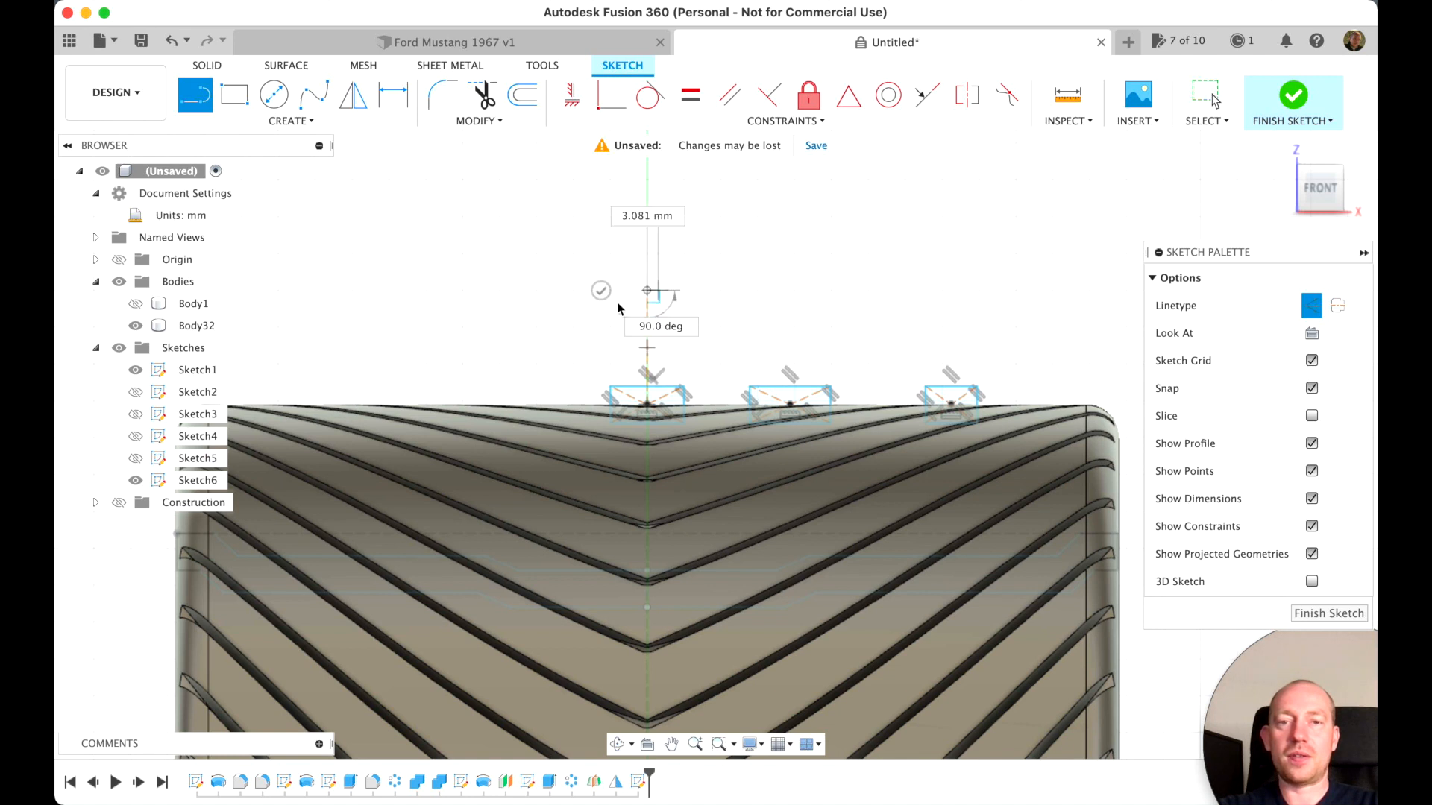
left_click(601, 291)
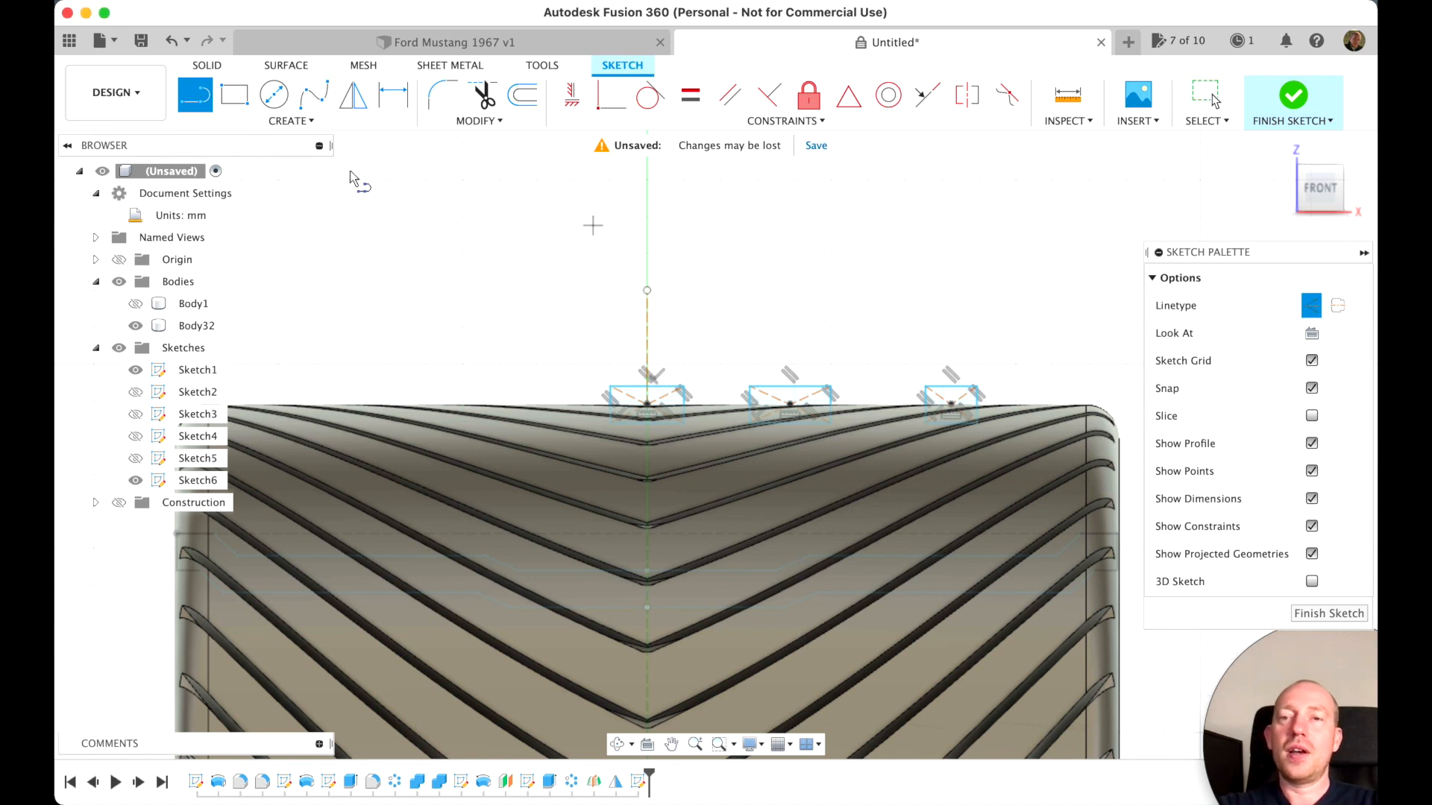
Mirror the two rectangles beside the centre one across the vertical construction line and finish the sketch
left_click(349, 102)
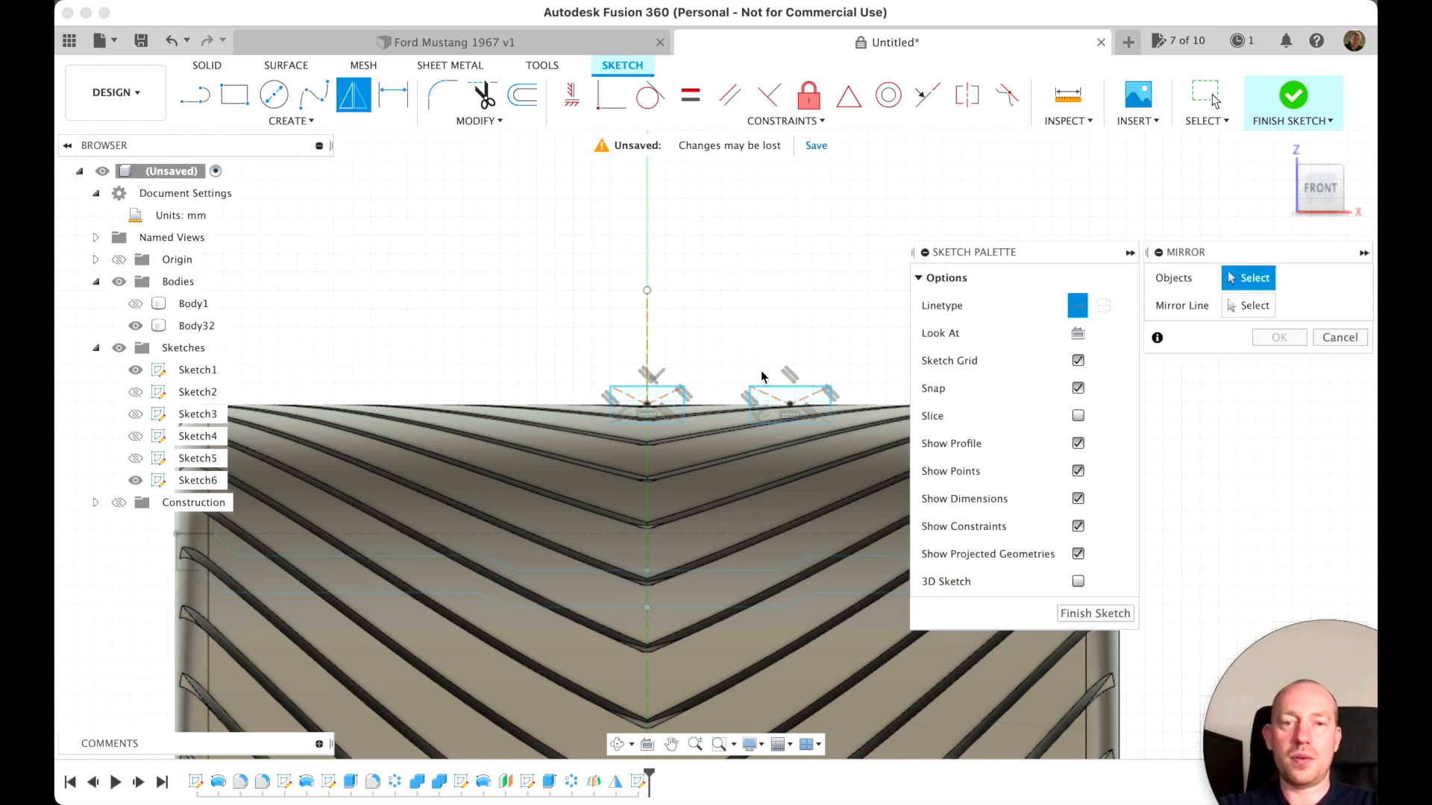
double_click(784, 385)
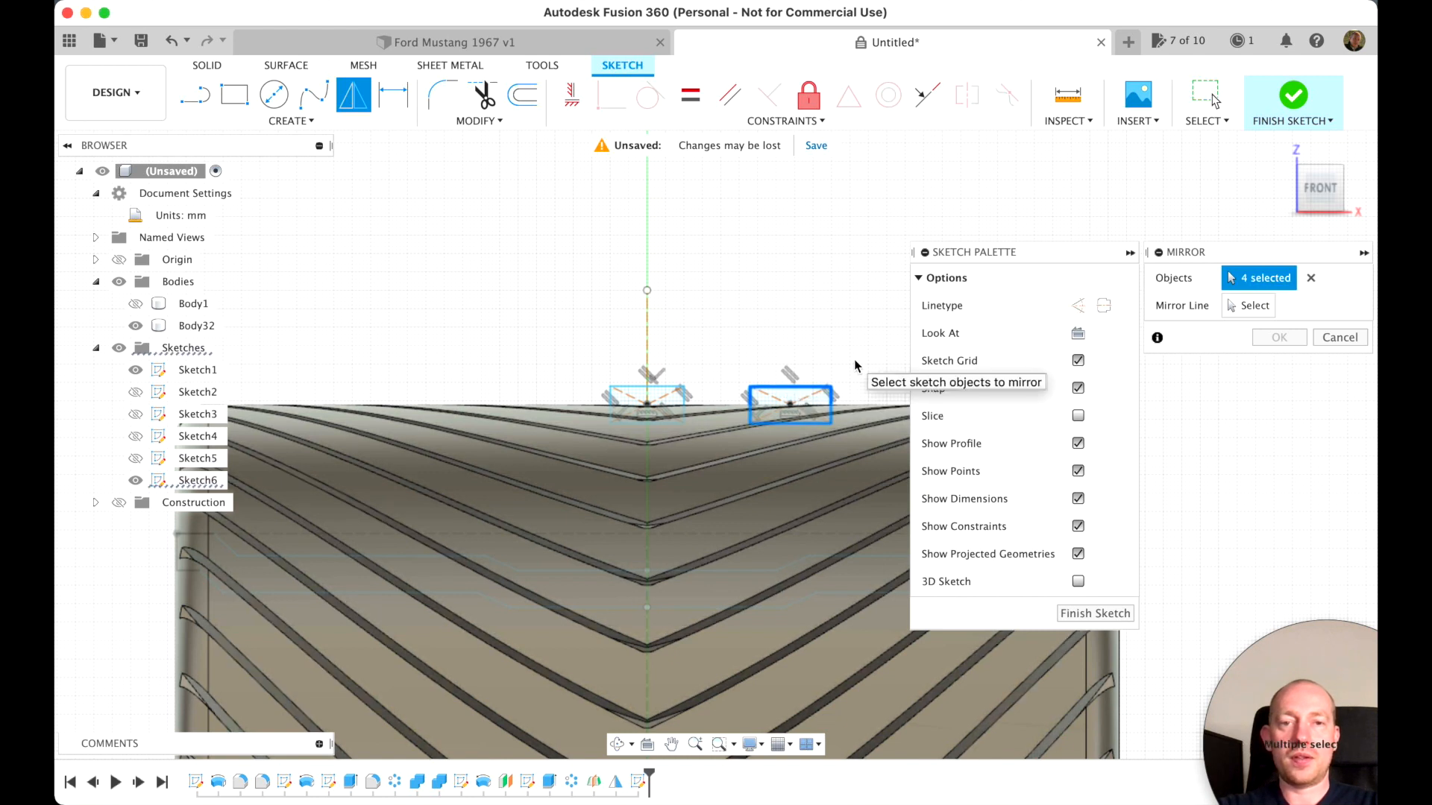
scroll(854, 366, "right", 5)
double_click(728, 407)
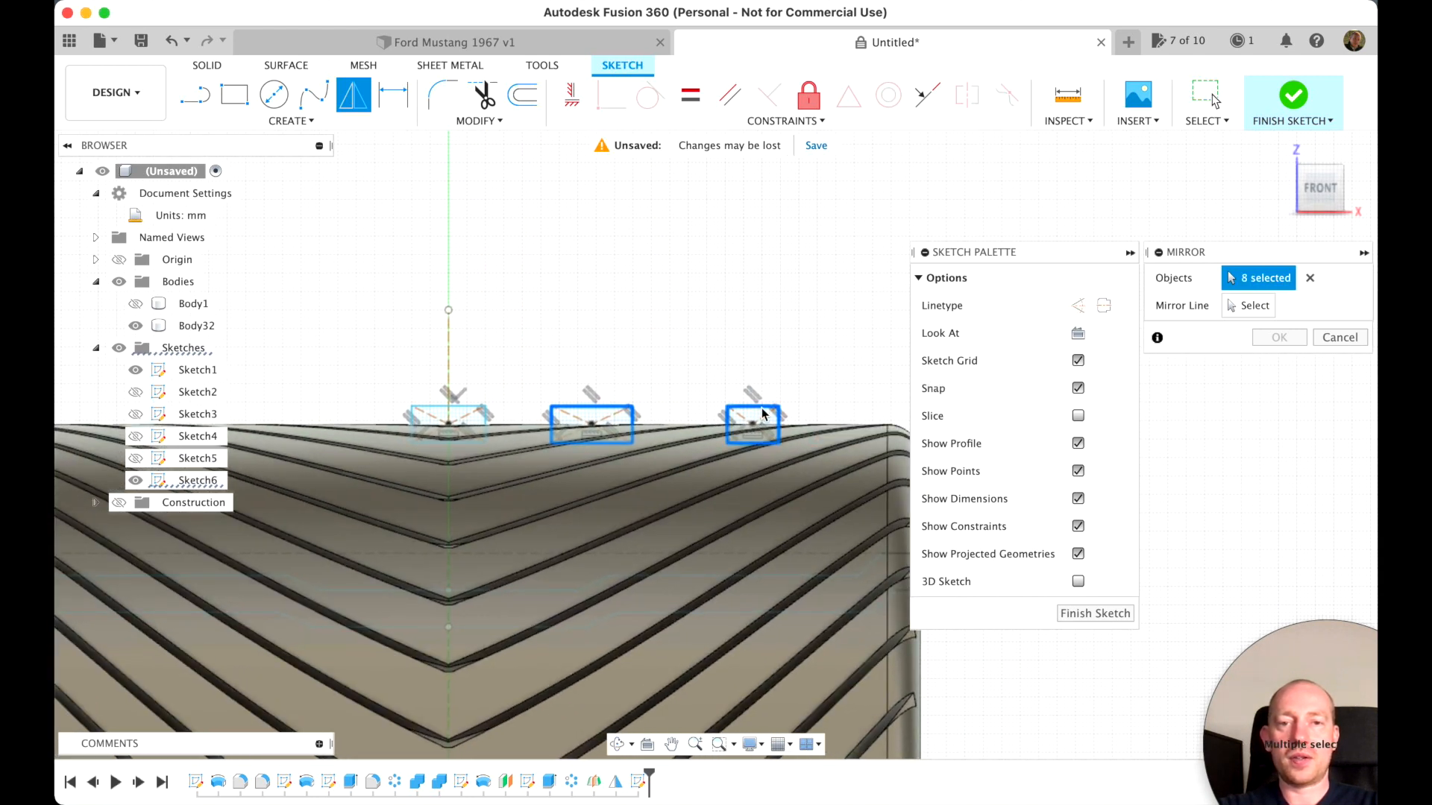
left_click(1248, 306)
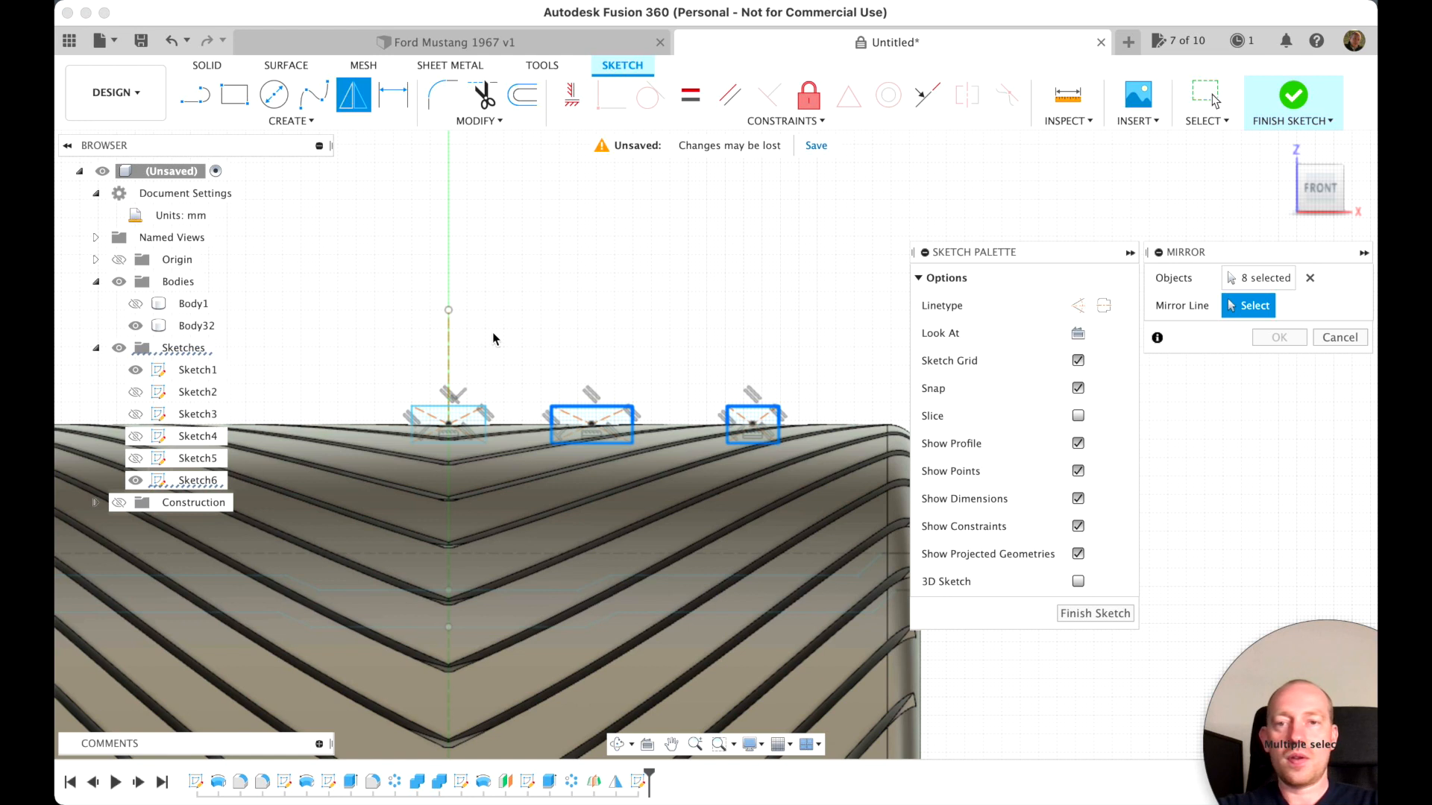
left_click(449, 336)
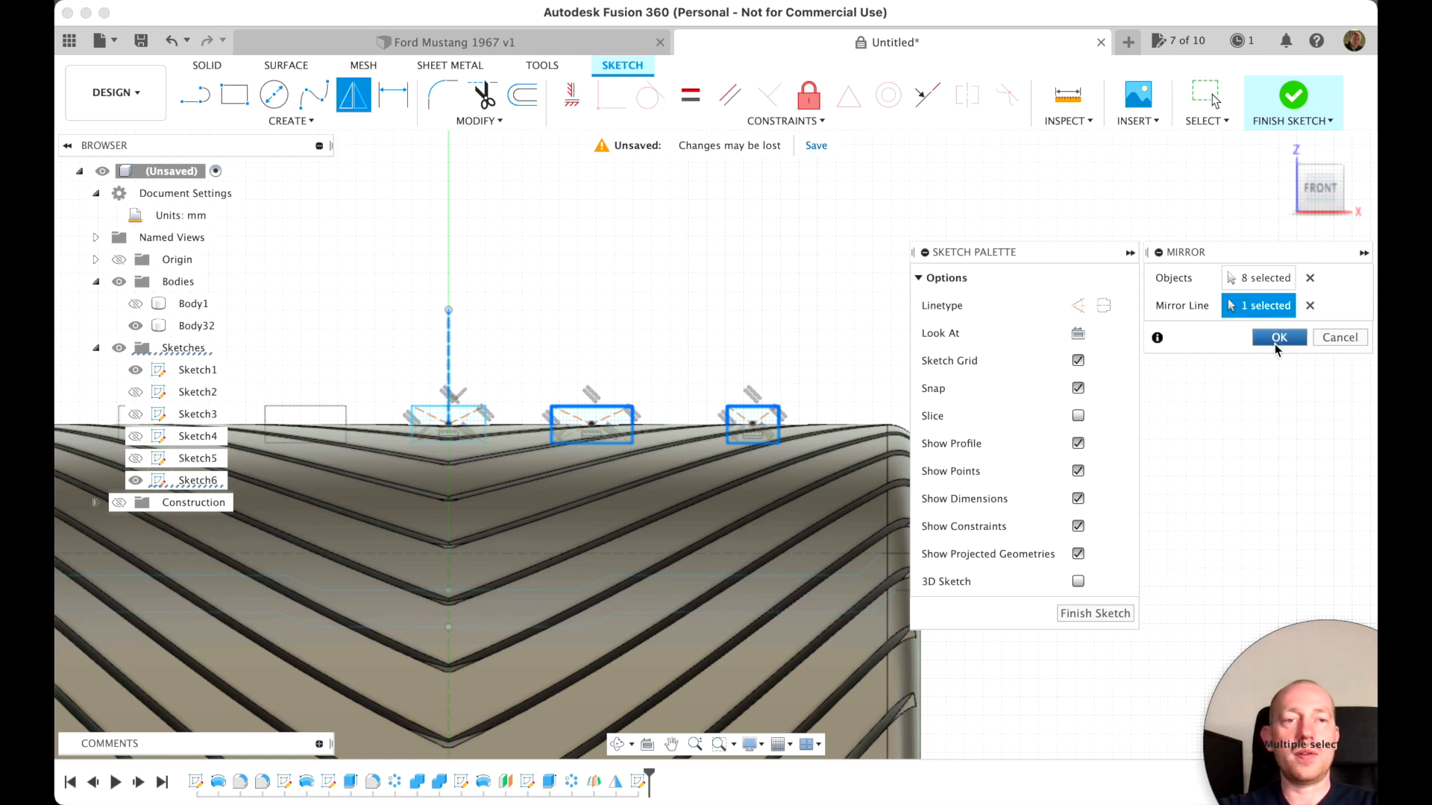
left_click(1278, 337)
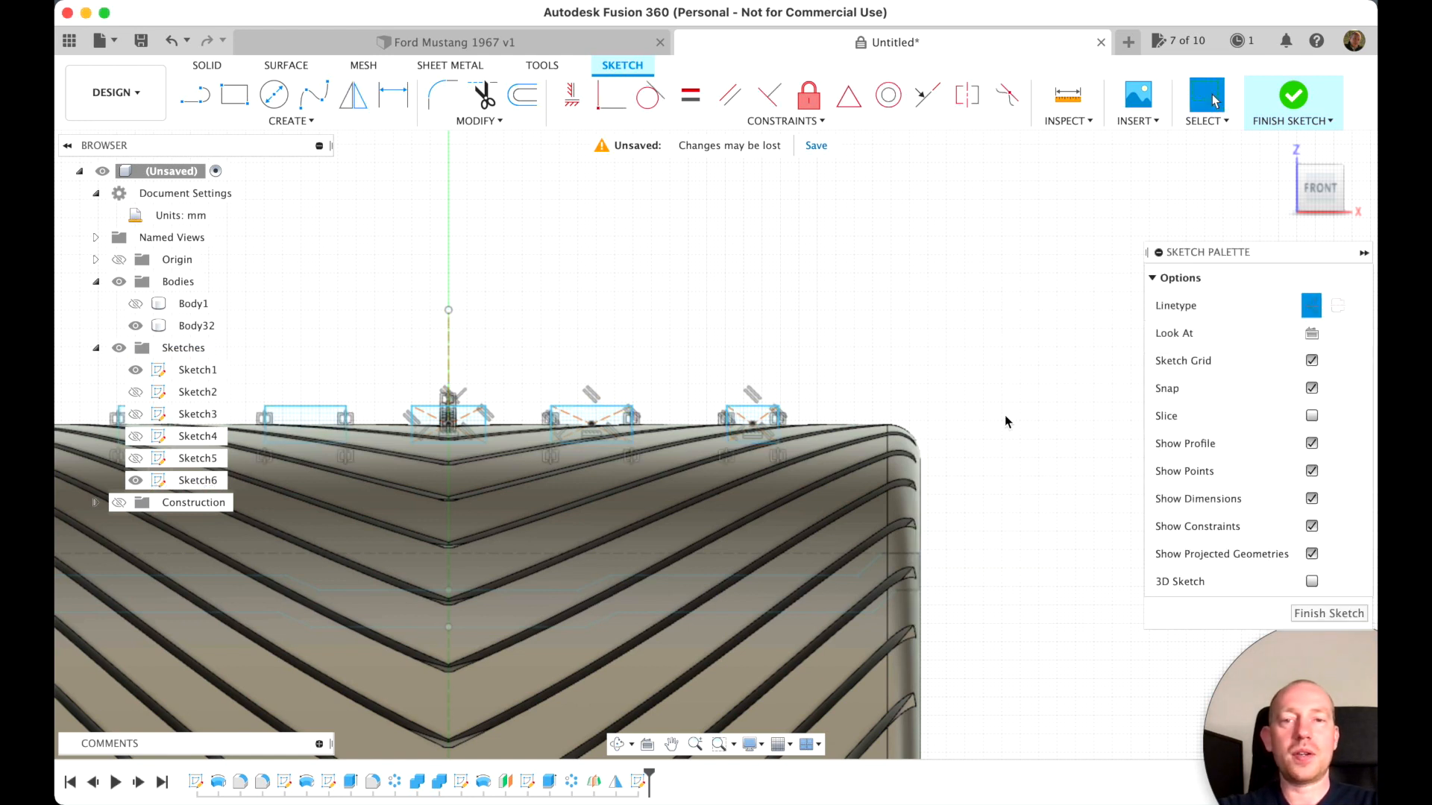
left_click(1313, 613)
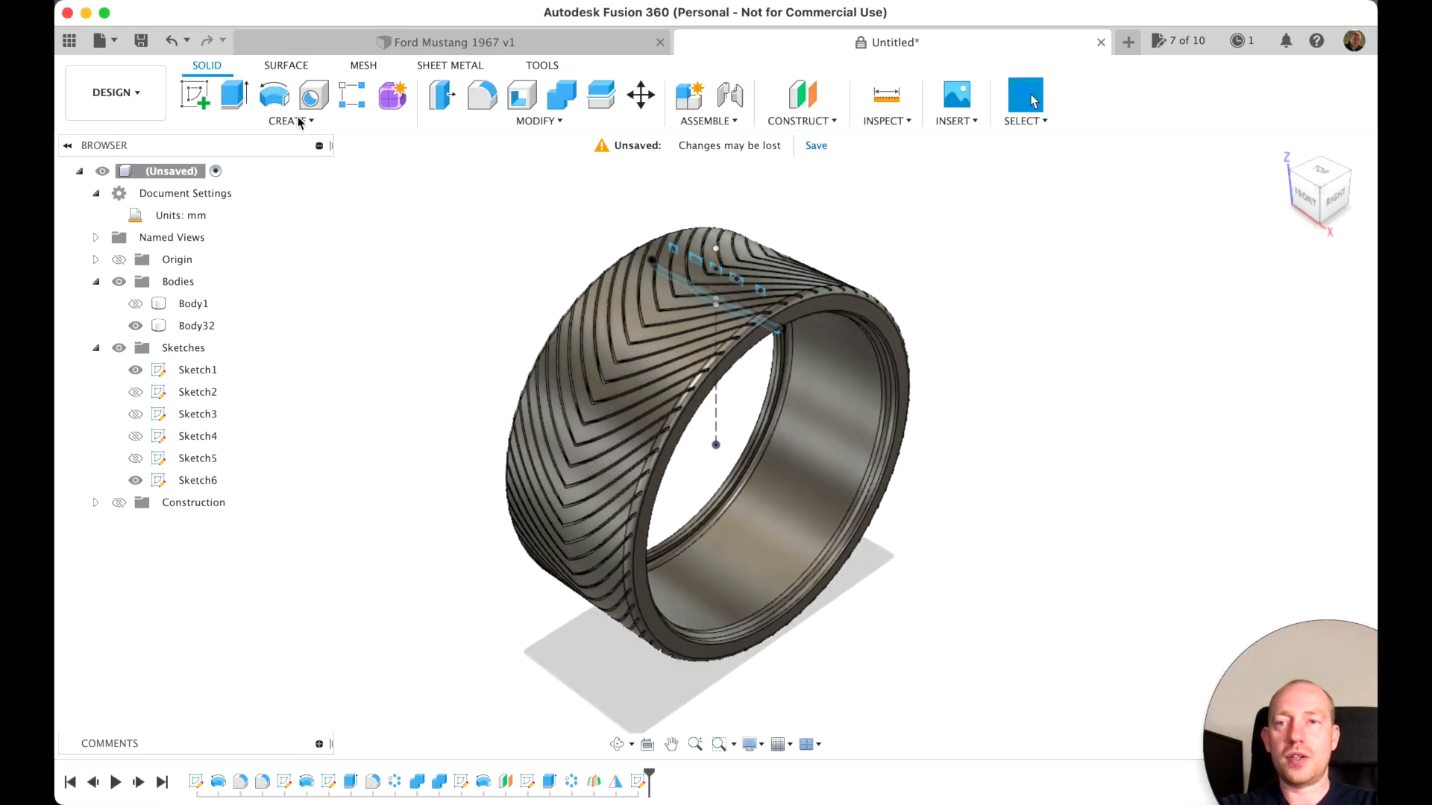
Revolve all five rectangle profiles 360 degrees around the X axis as a cut through the tire tread
left_click(273, 96)
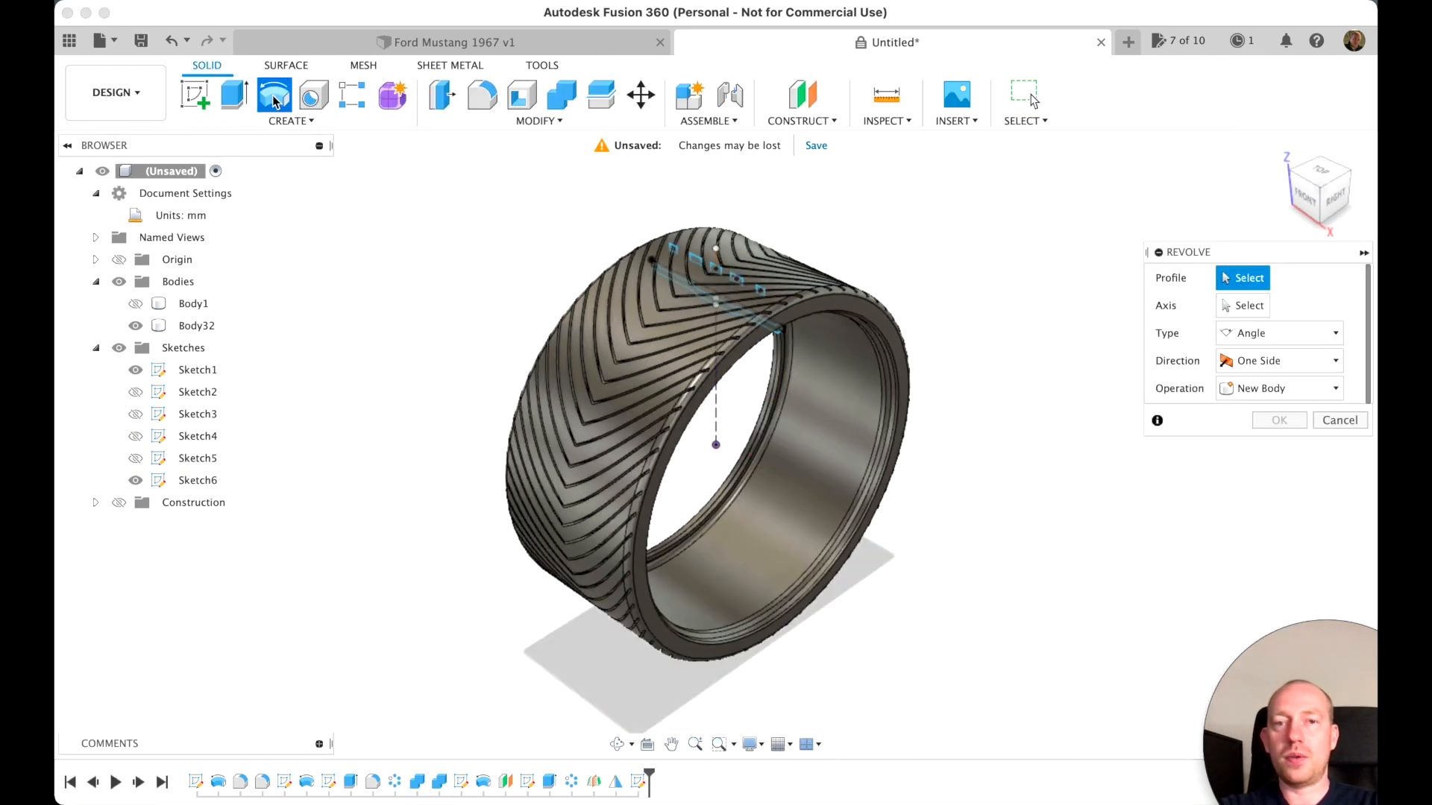
left_click(758, 289)
left_click(736, 279)
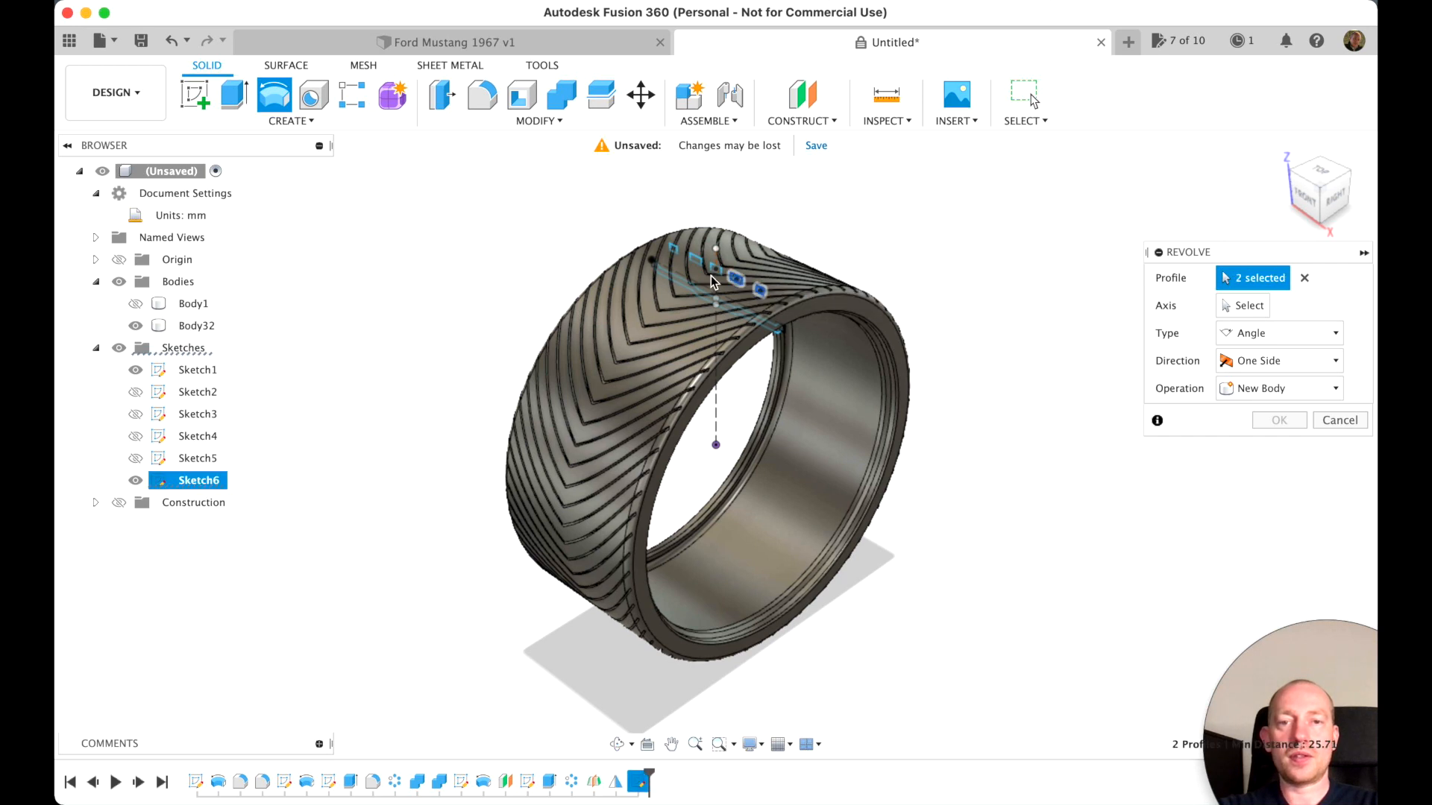
left_click(715, 270)
left_click(695, 259)
left_click(673, 249)
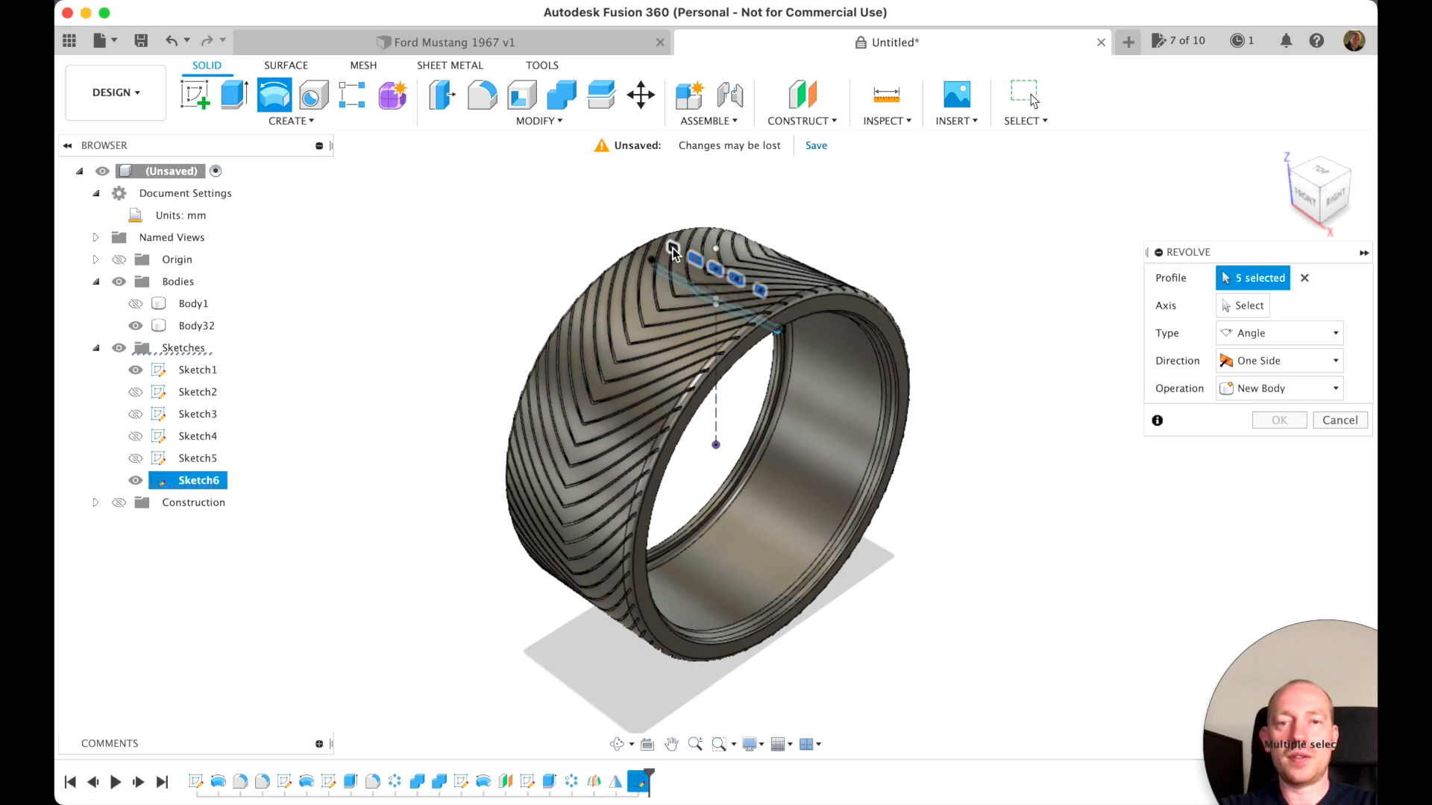
left_click(1243, 305)
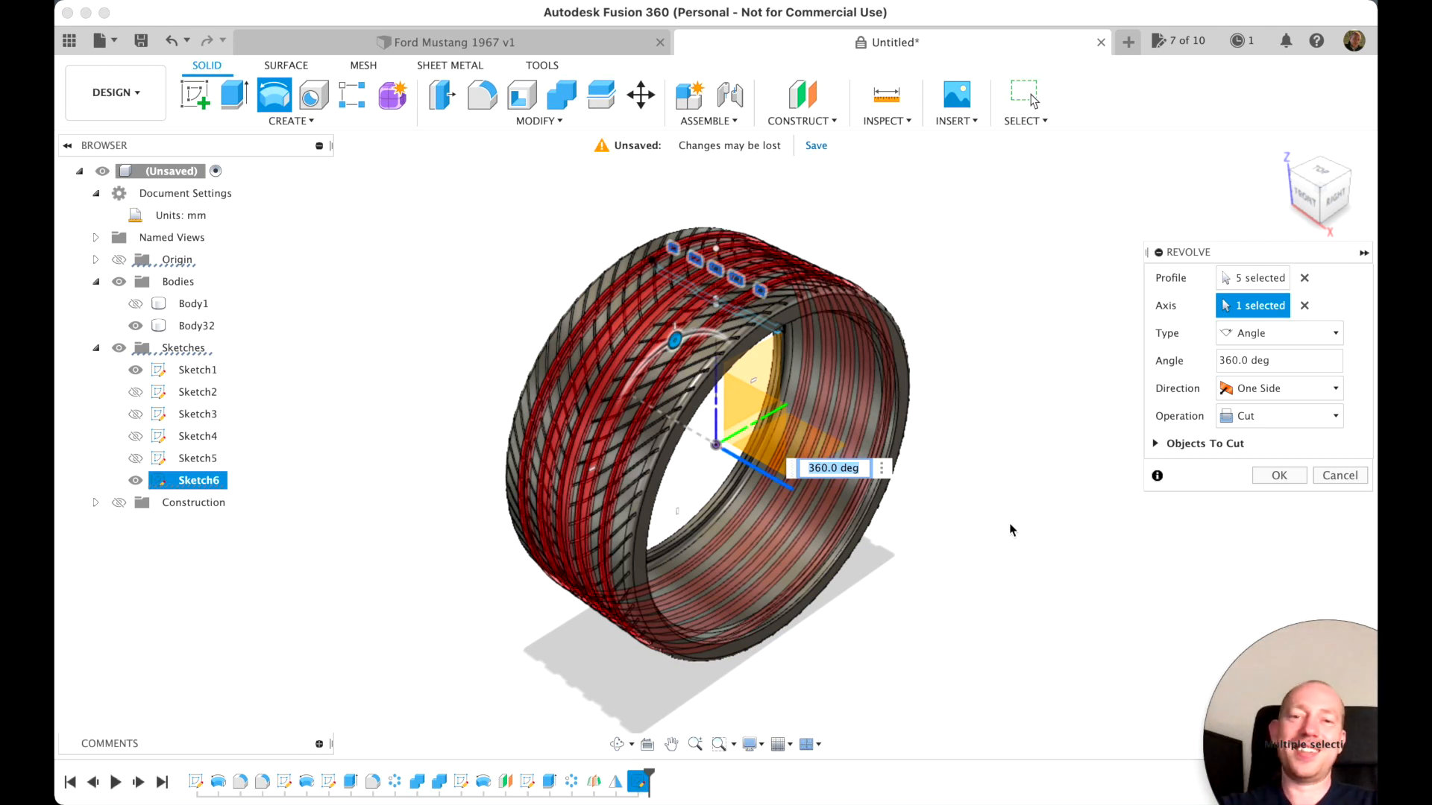
left_click(1278, 475)
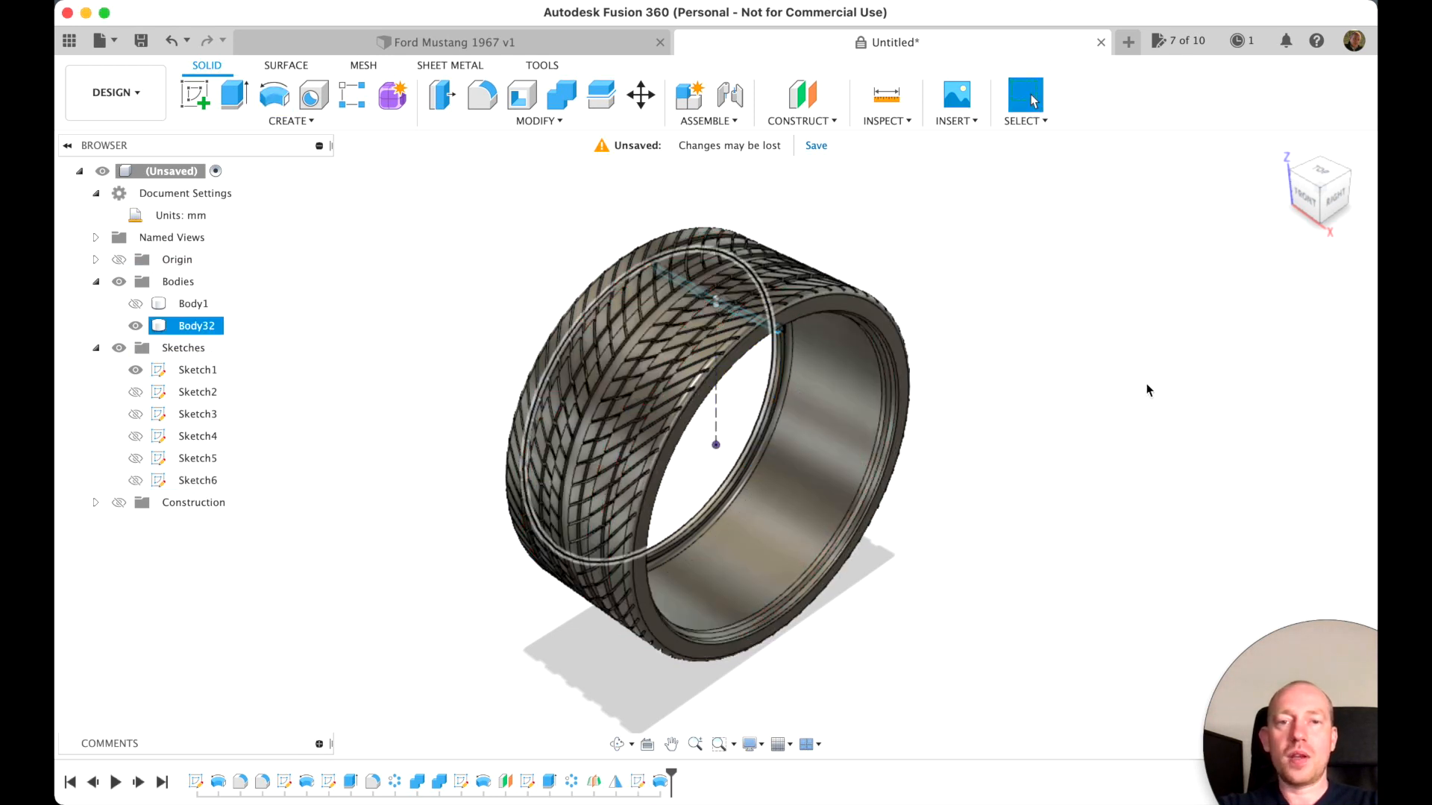
Make the spoked rim body visible inside the tire and look at the wheel from its side
scroll(935, 276, "up", 5)
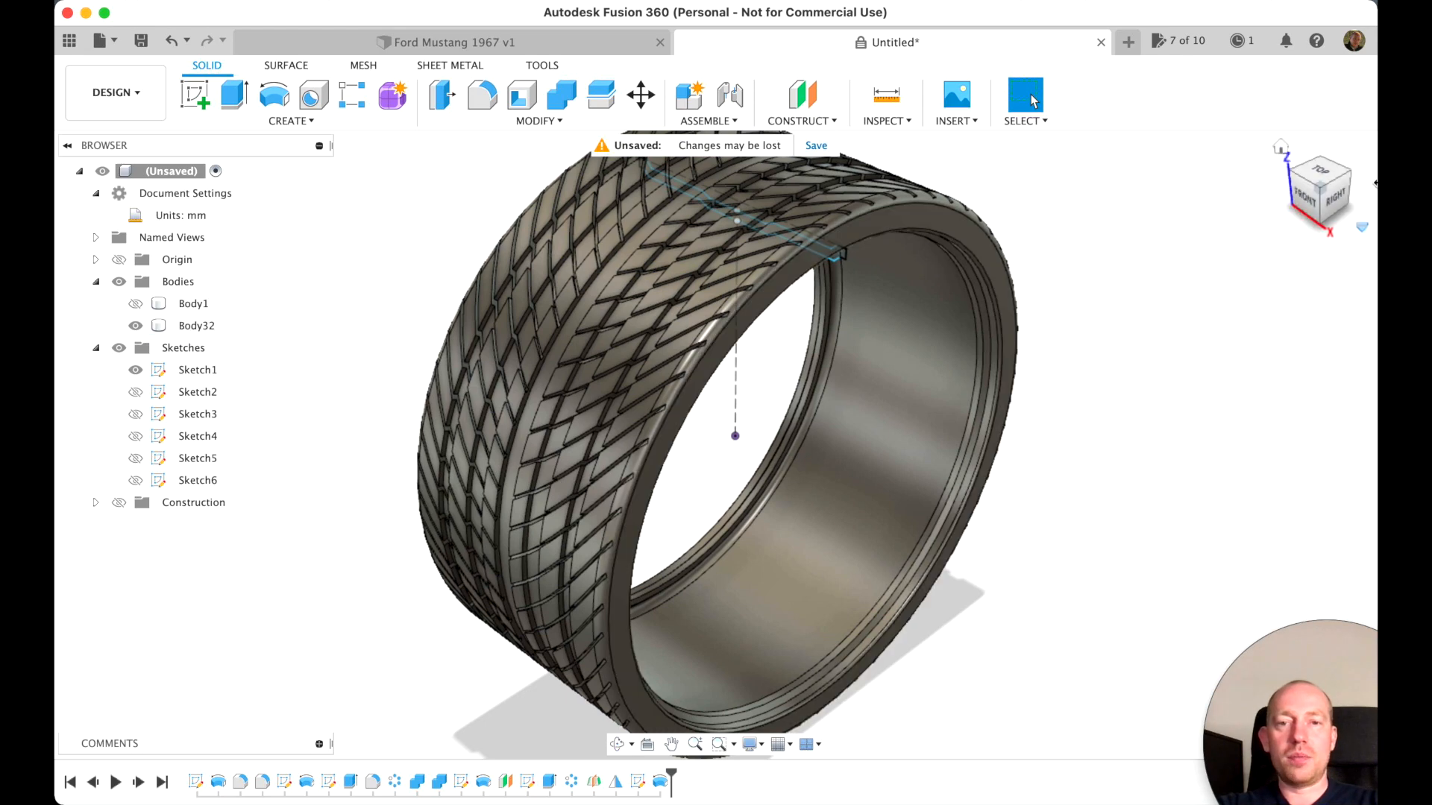
mouse_move(1308, 185)
left_mouse_down()
mouse_move(1335, 206)
mouse_move(1330, 222)
mouse_move(1315, 190)
left_mouse_up()
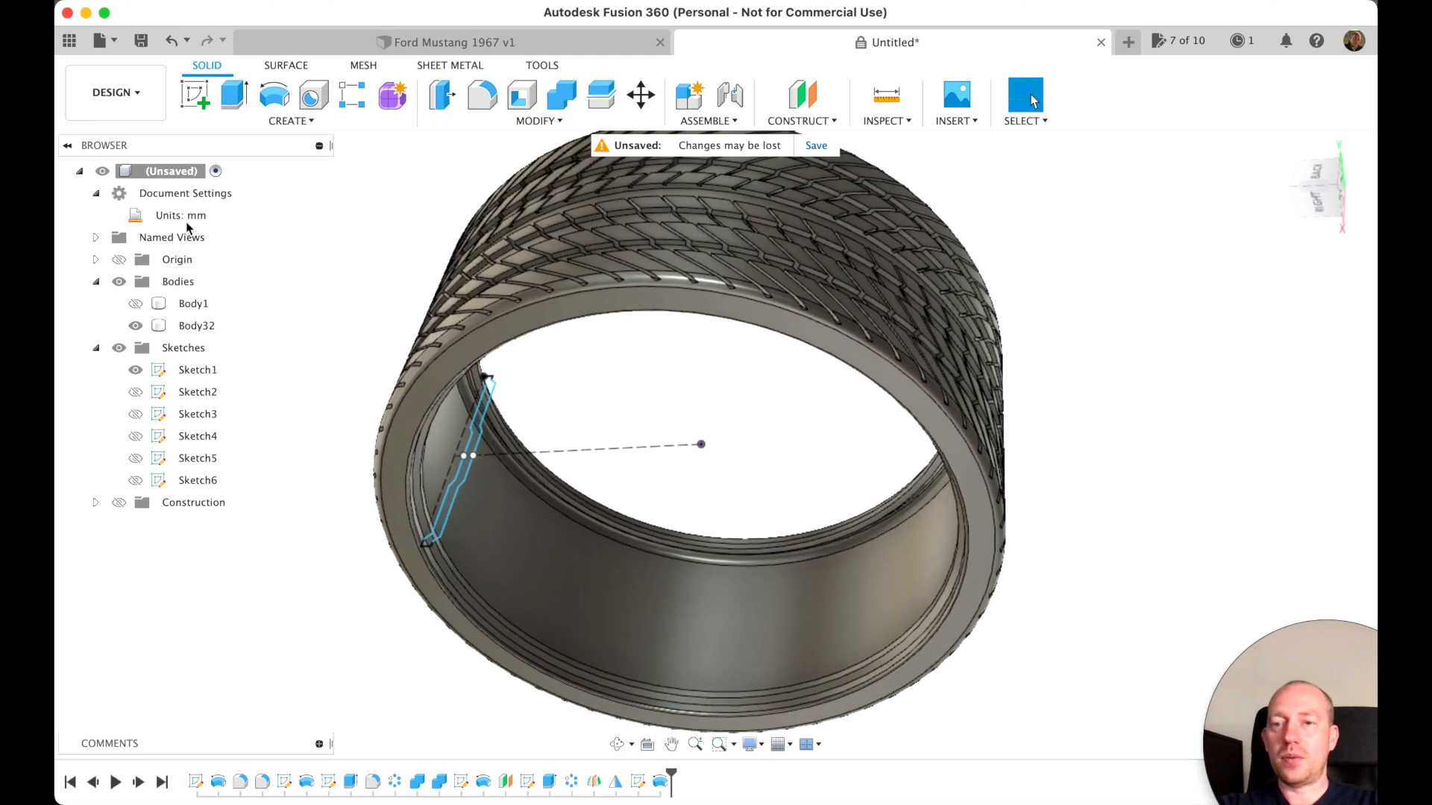
left_click(135, 303)
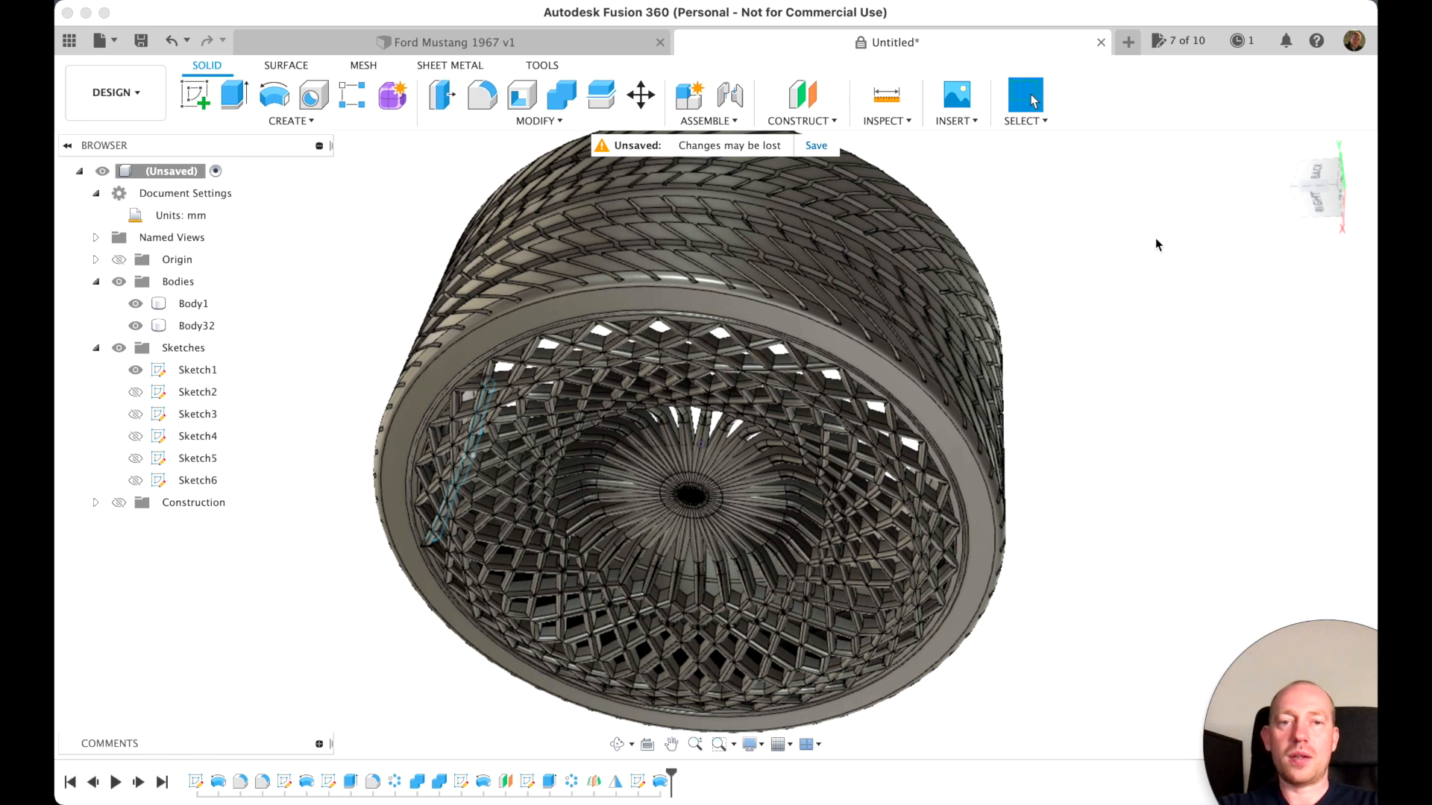
mouse_move(1322, 194)
left_mouse_down()
mouse_move(1220, 134)
mouse_move(1182, 147)
mouse_move(1208, 185)
mouse_move(1301, 197)
left_mouse_up()
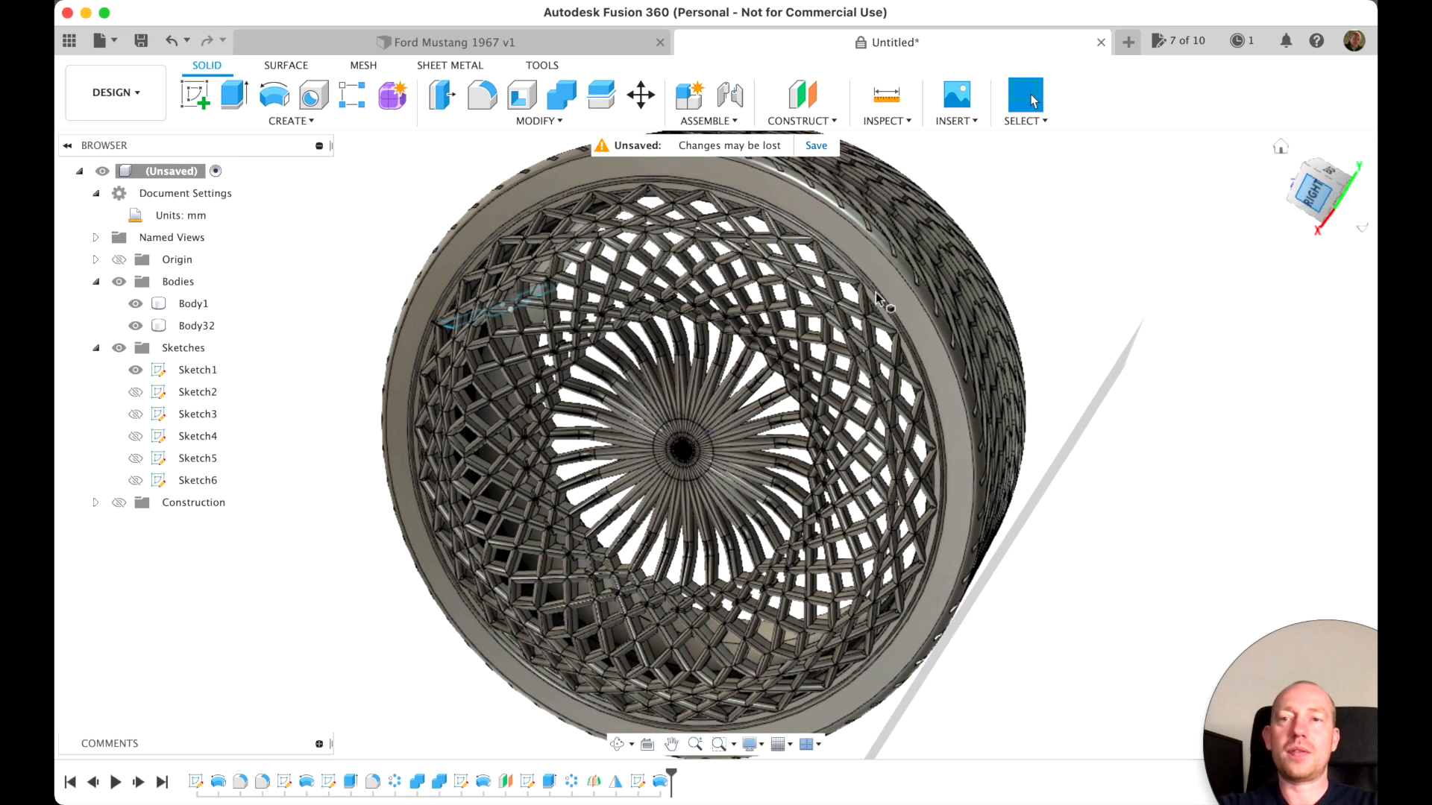
Switch to the Render workspace and apply the Rubber - Weathered appearance to the tire body
left_click(116, 92)
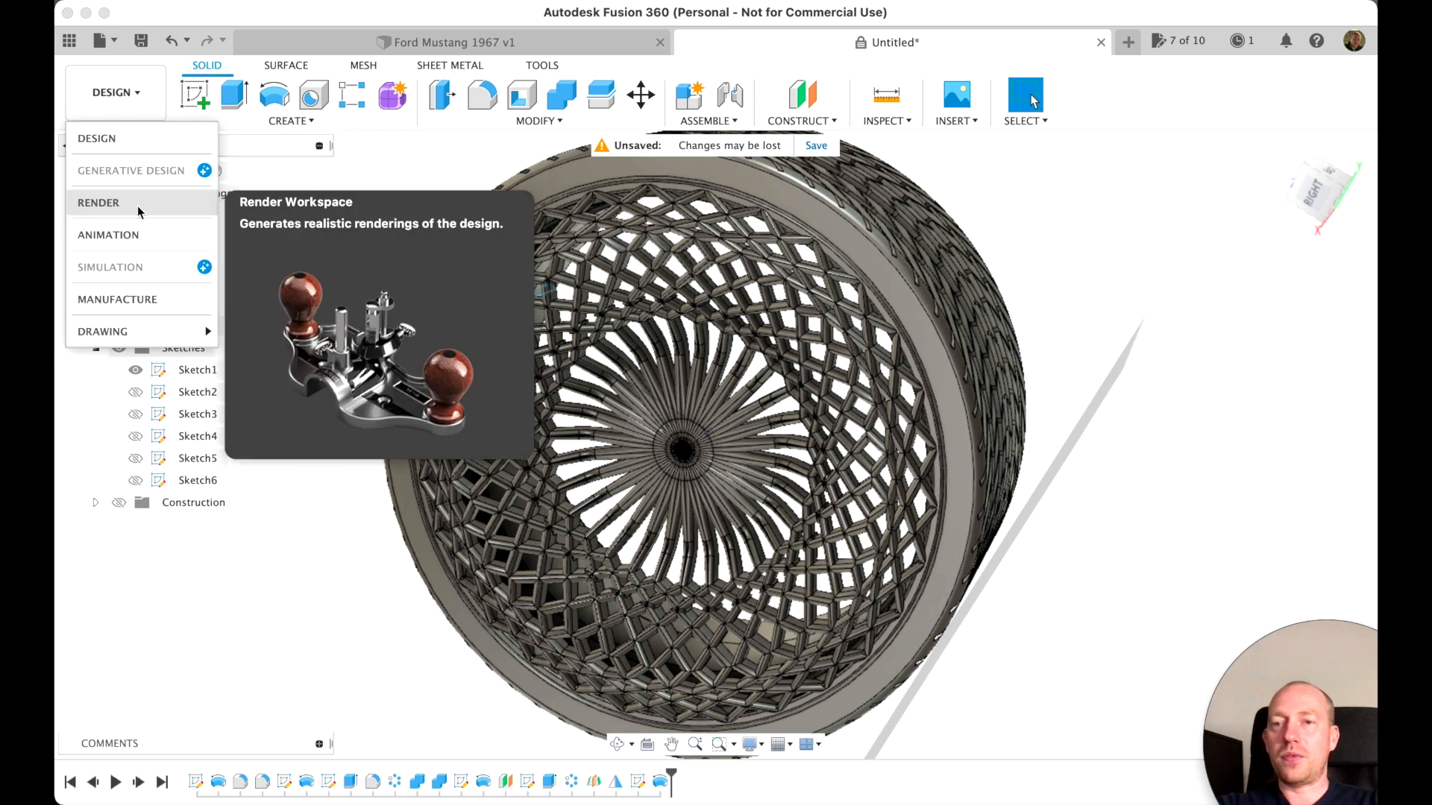
left_click(161, 205)
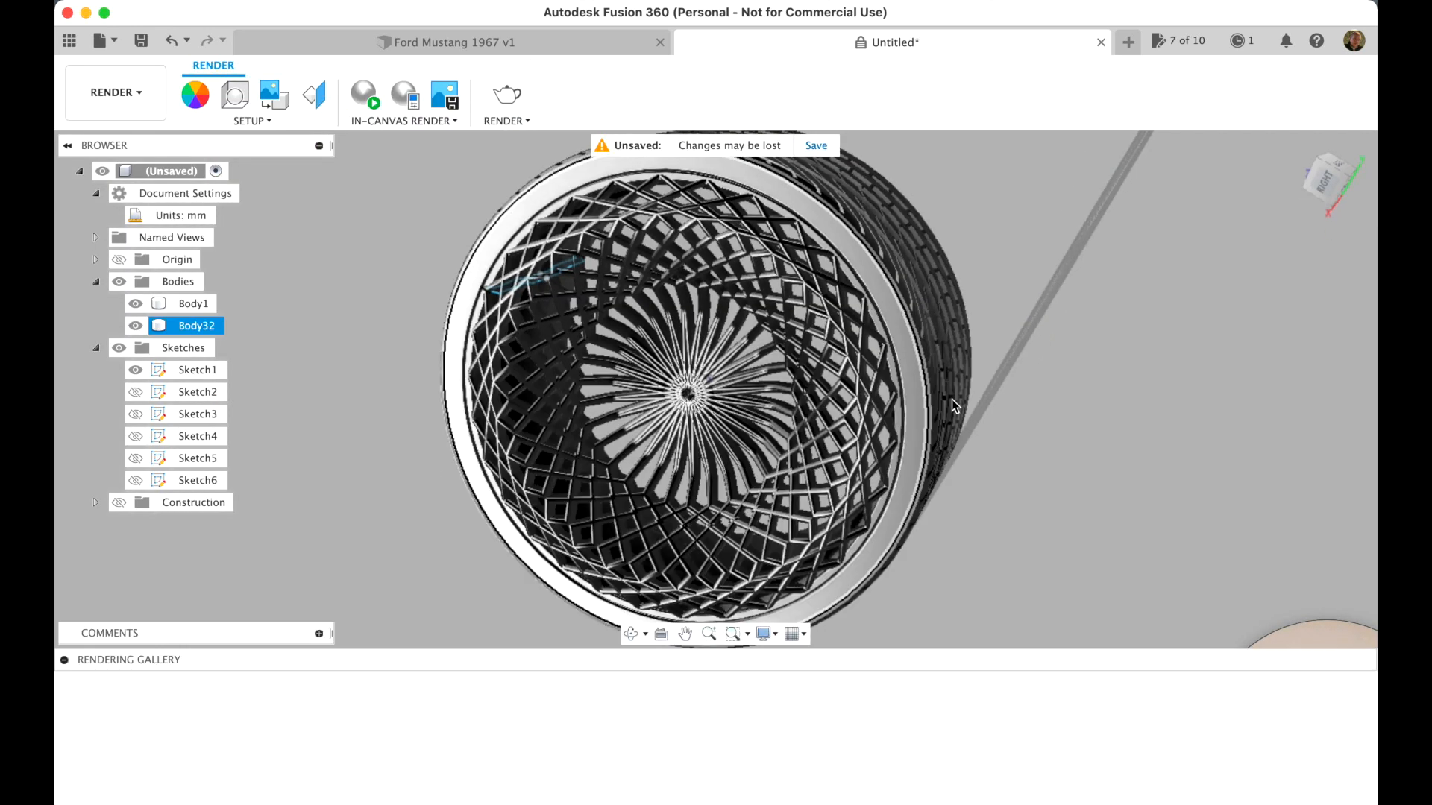
left_click(197, 97)
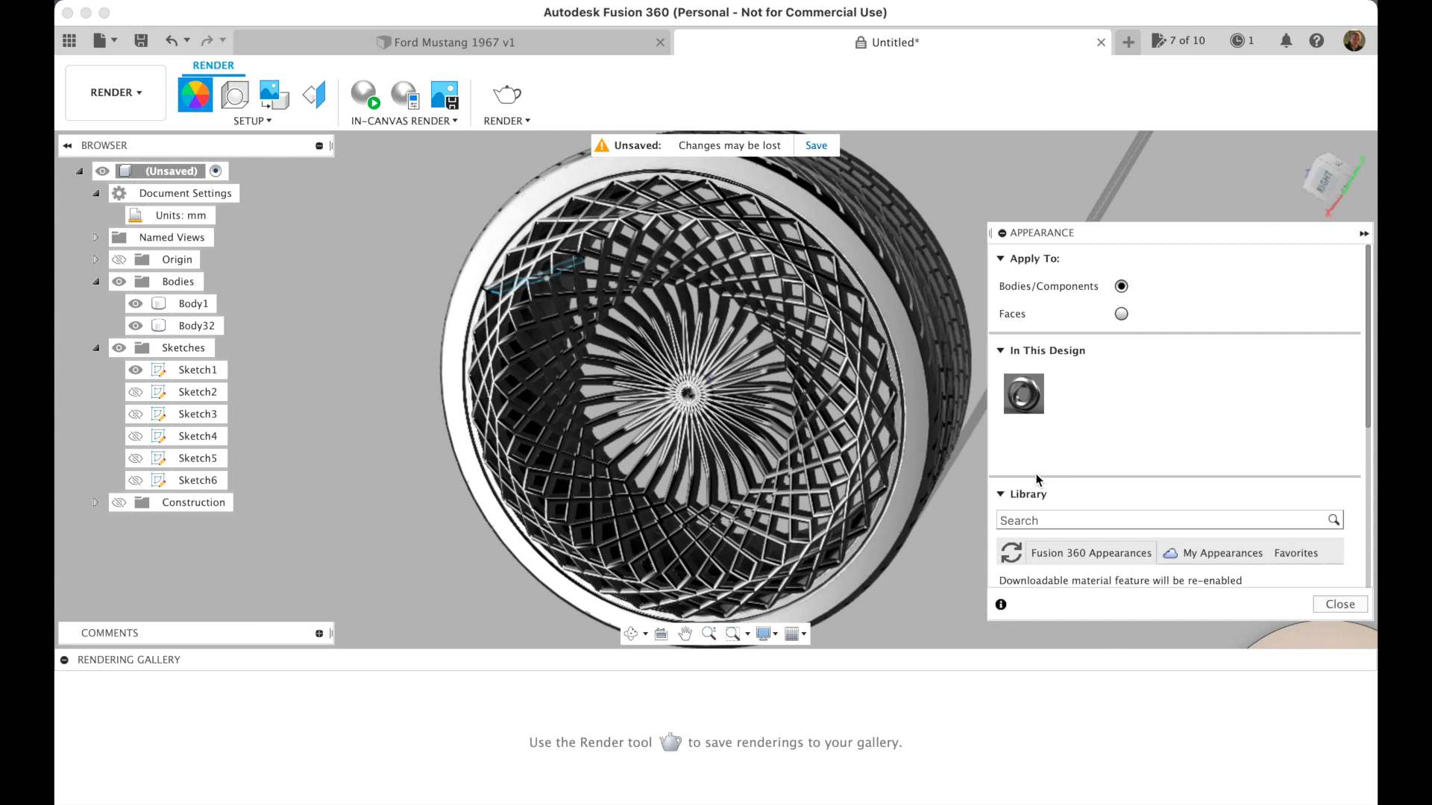
scroll(1095, 418, "down", 5)
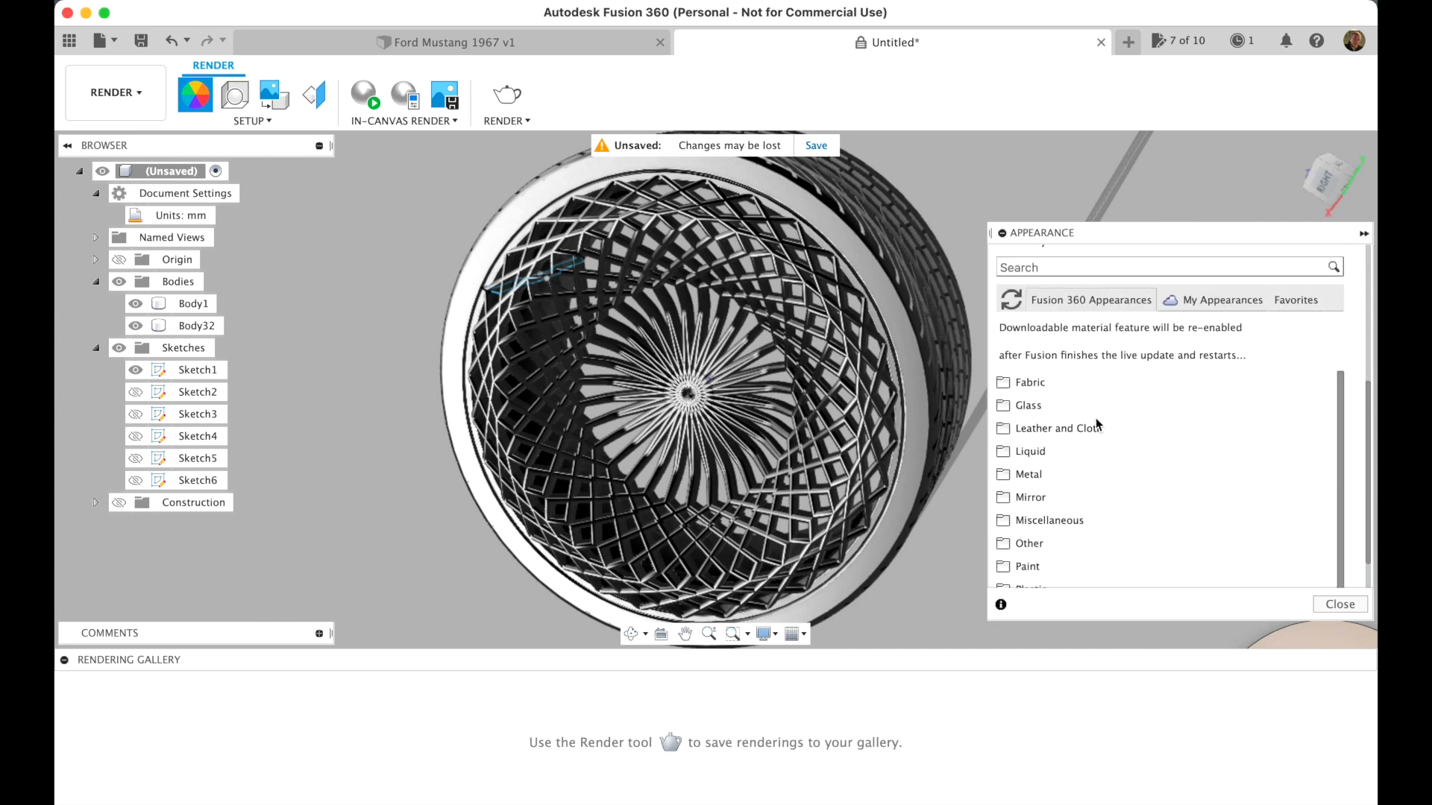
scroll(1109, 566, "down", 2)
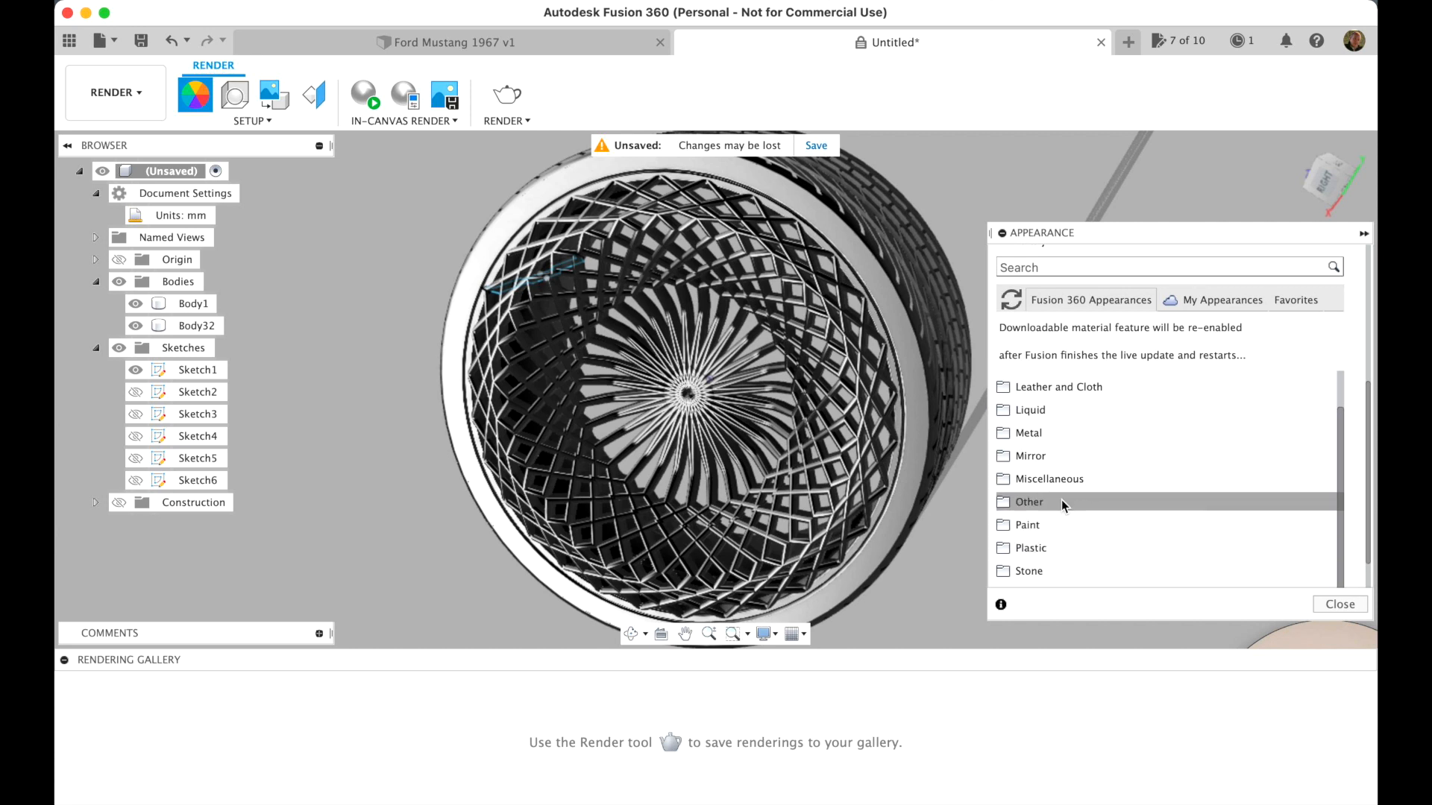
scroll(1066, 508, "down", 1)
left_click(1035, 465)
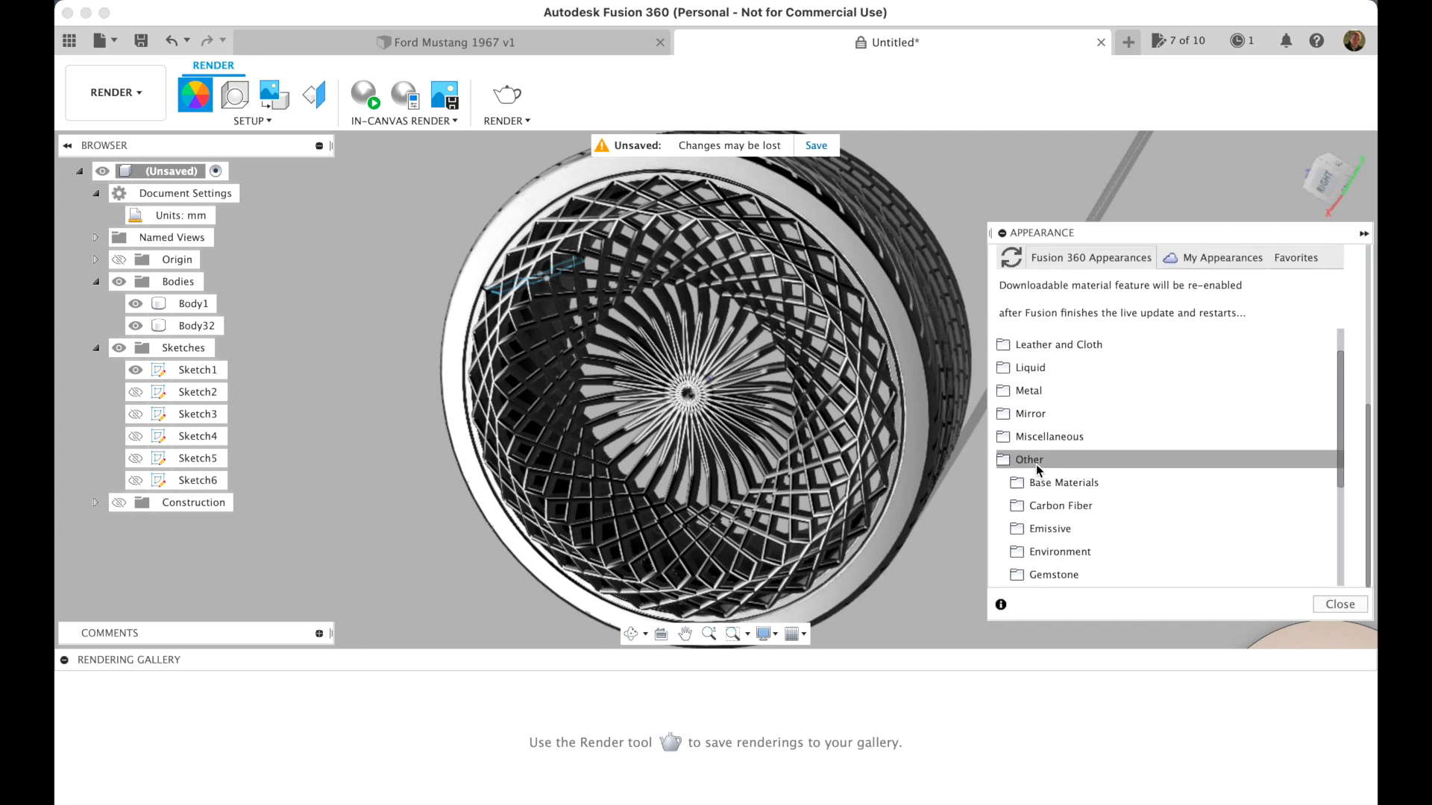
scroll(1094, 526, "down", 2)
scroll(1094, 525, "down", 1)
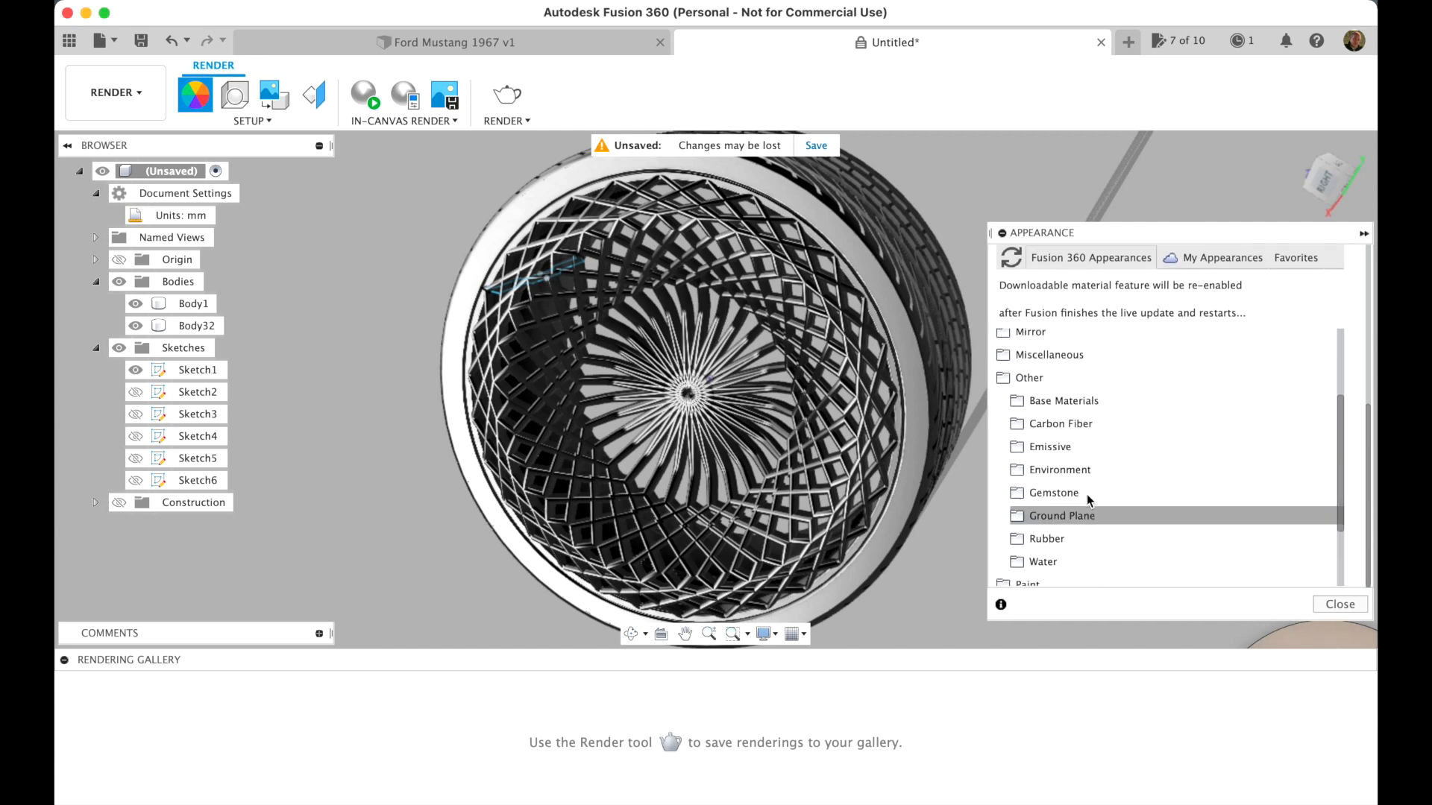
left_click(1059, 539)
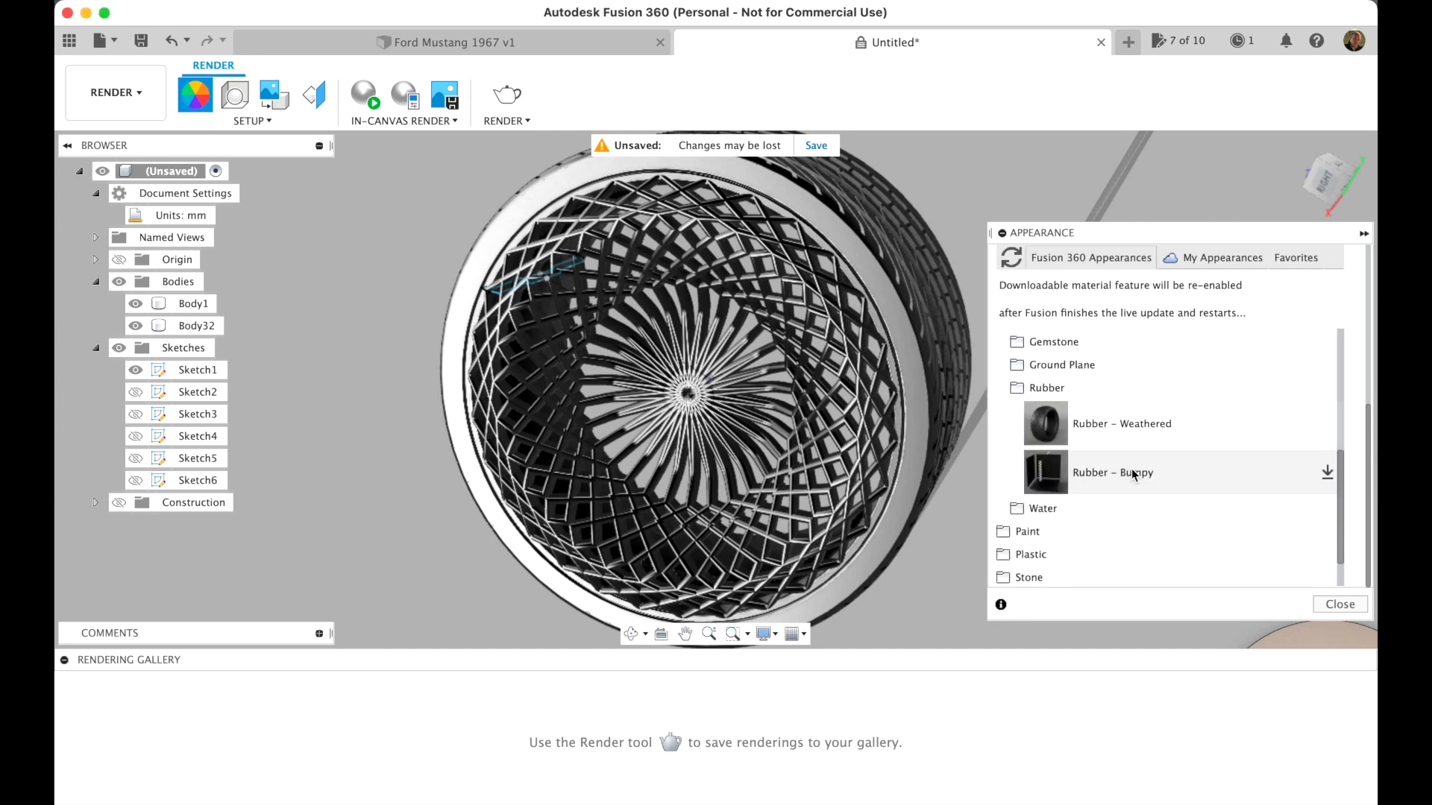
left_click_drag(1090, 432, 969, 428)
Apply the Aluminum - Bead Blasted appearance to the spoked rim body and close the appearance settings
scroll(1130, 490, "up", 5)
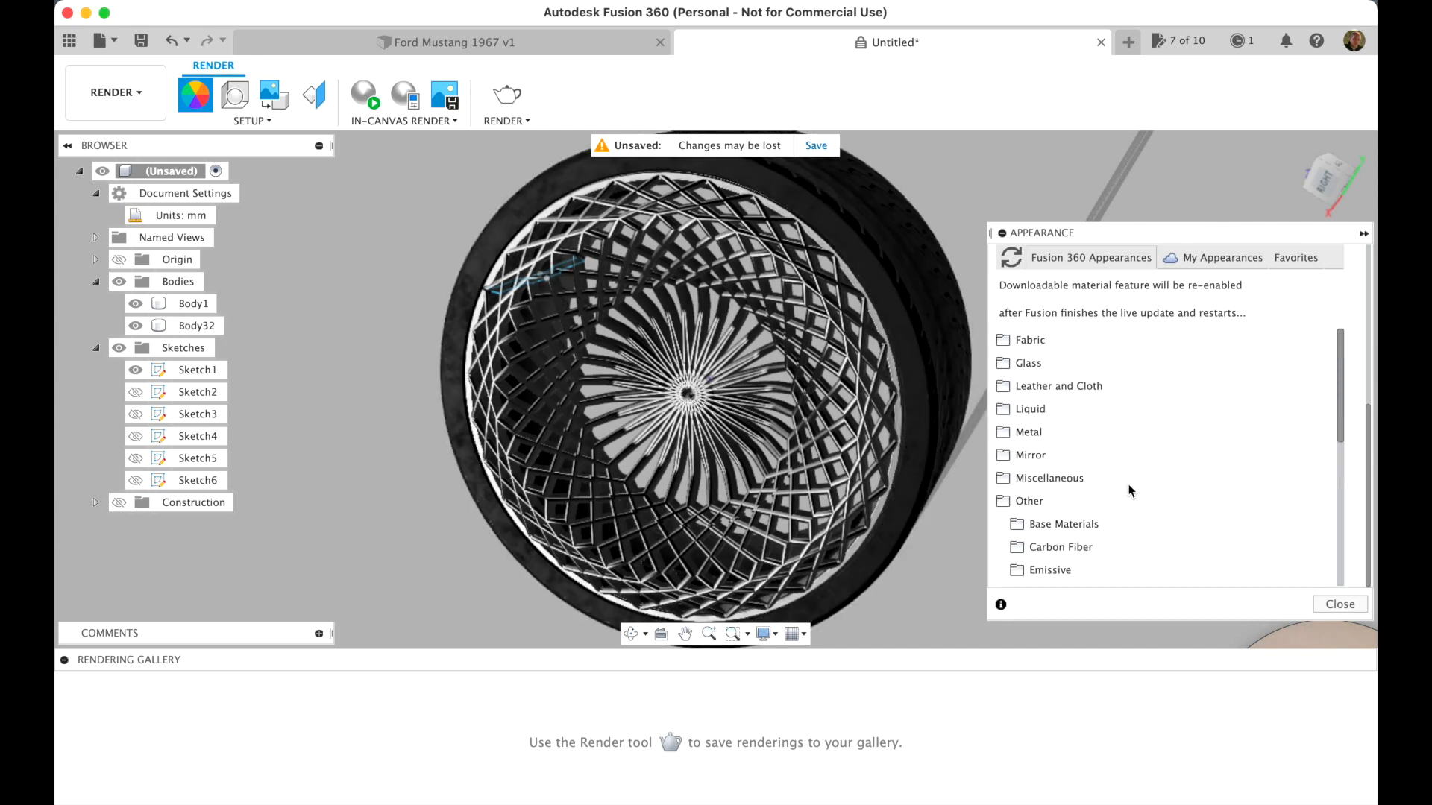
left_click(1068, 437)
left_click(1066, 461)
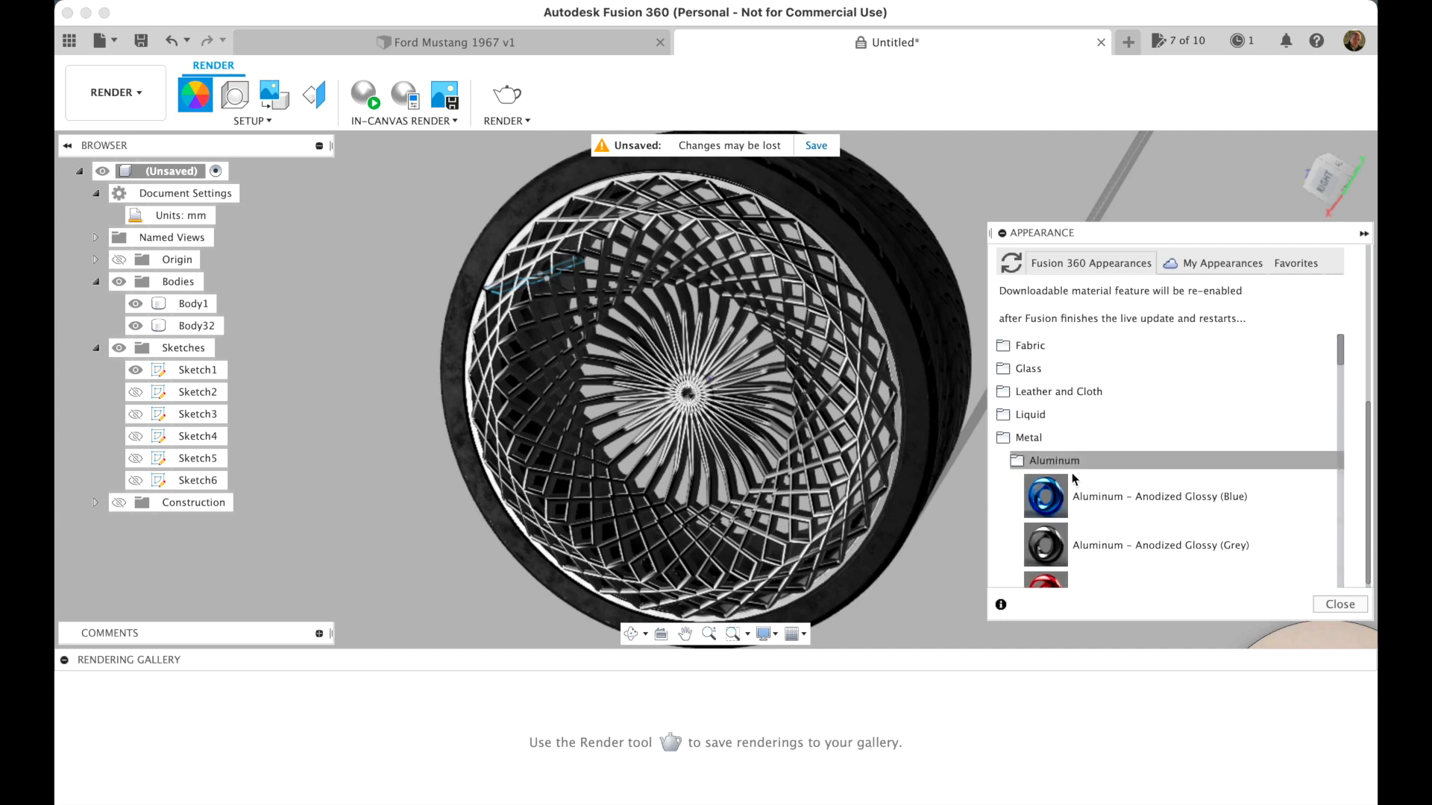
scroll(1108, 525, "down", 8)
scroll(1108, 524, "down", 1)
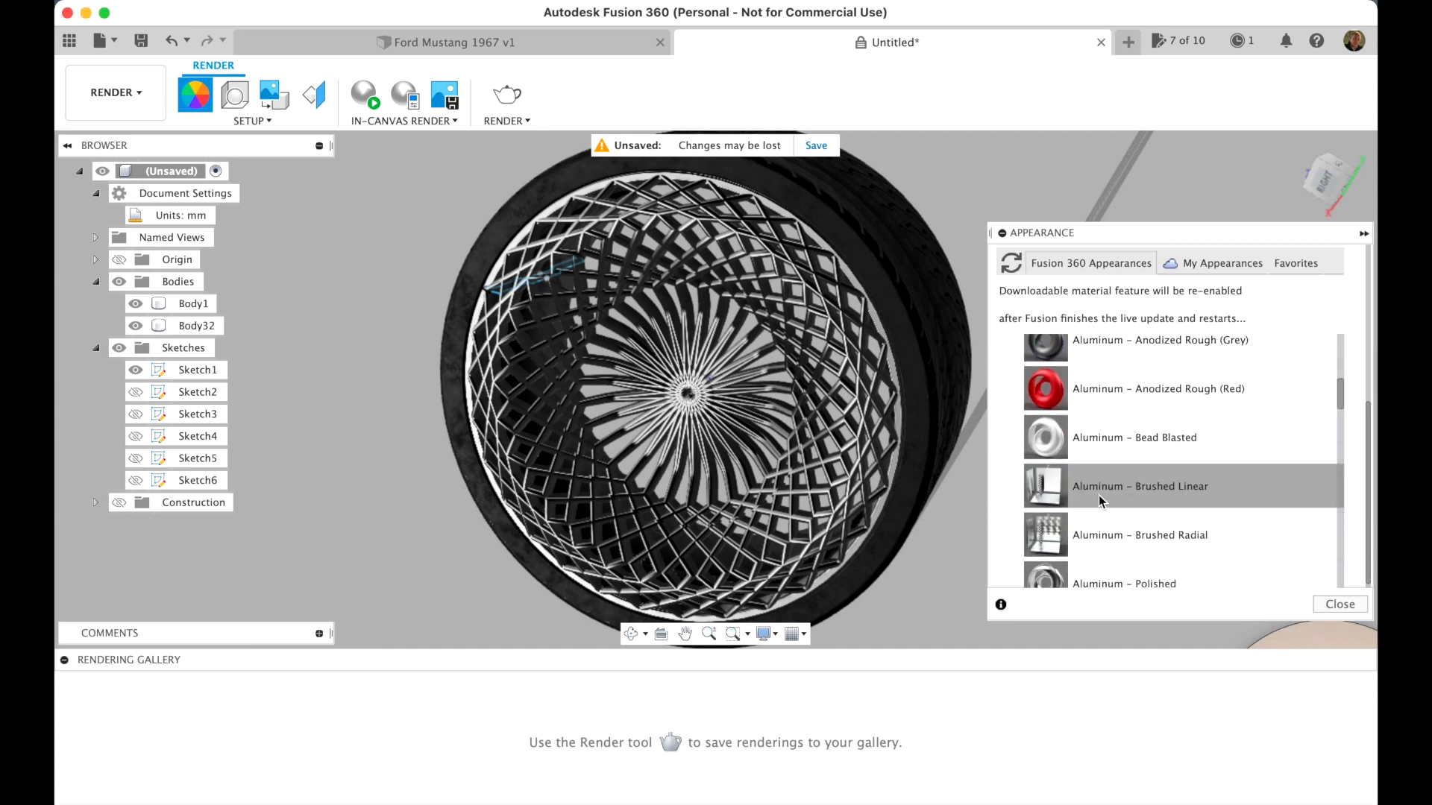
left_click_drag(1096, 445, 724, 405)
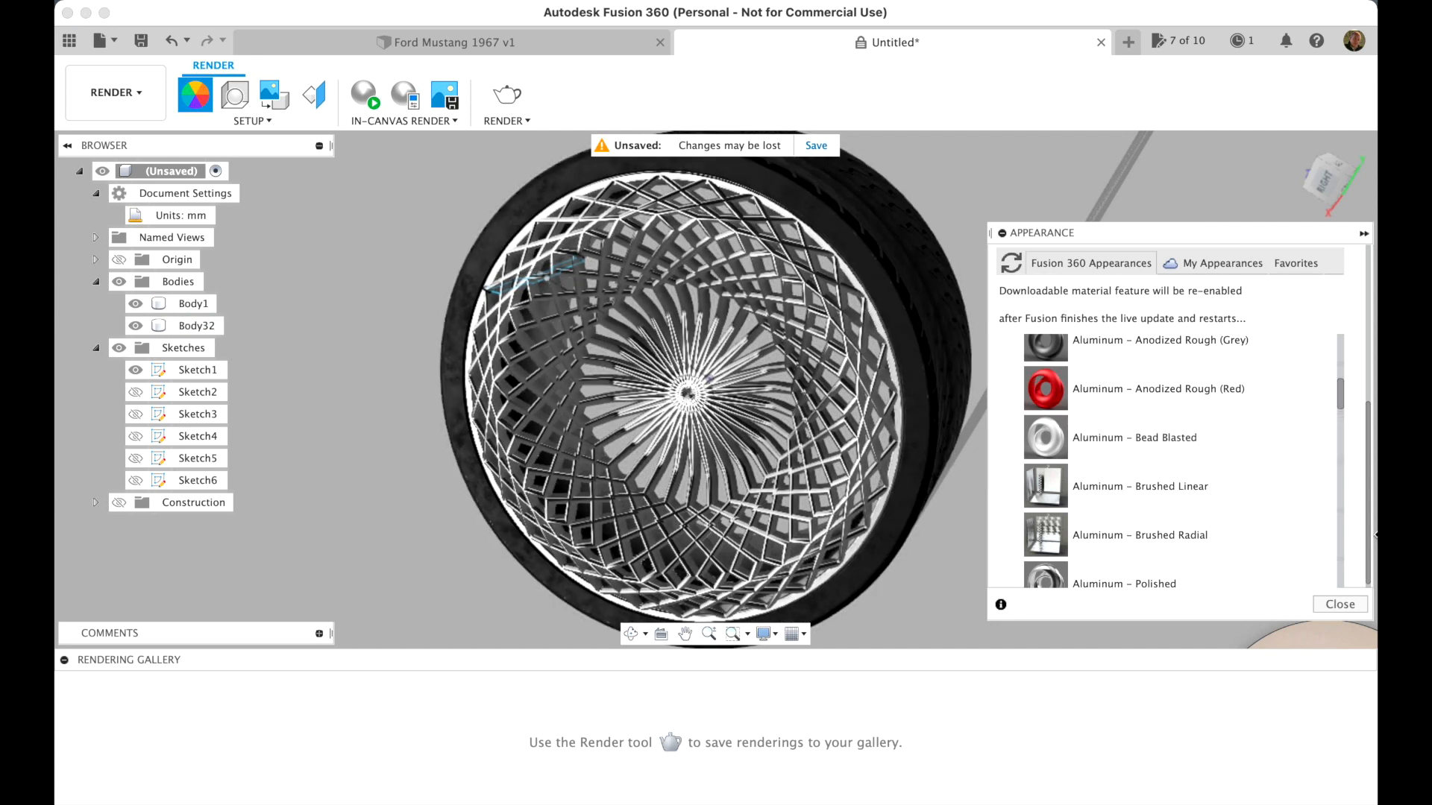
left_click(1339, 604)
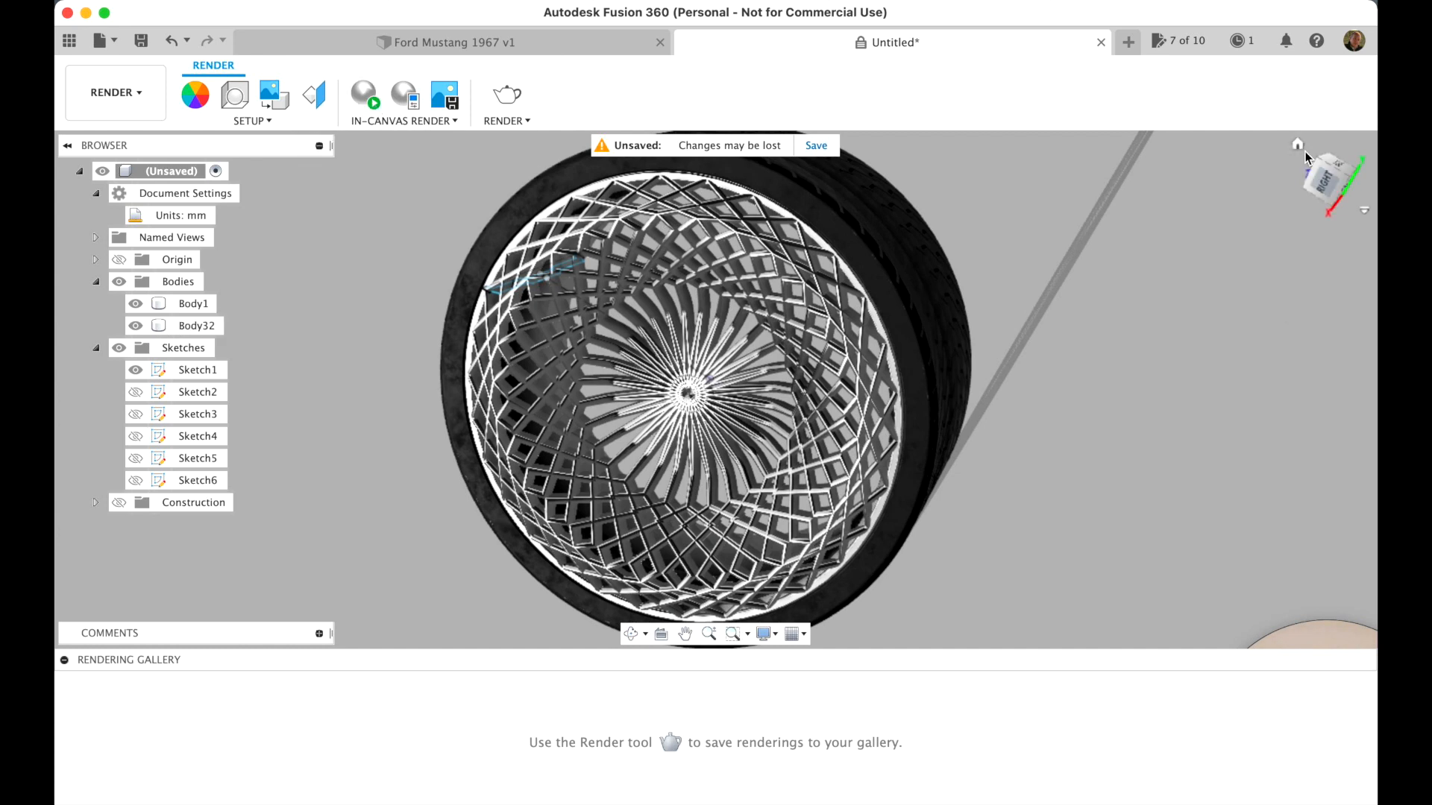
Preview the wheel from the home view with an in-canvas render, and stop the render
left_click(1299, 147)
left_click(1300, 146)
scroll(1004, 454, "up", 4)
left_click(365, 95)
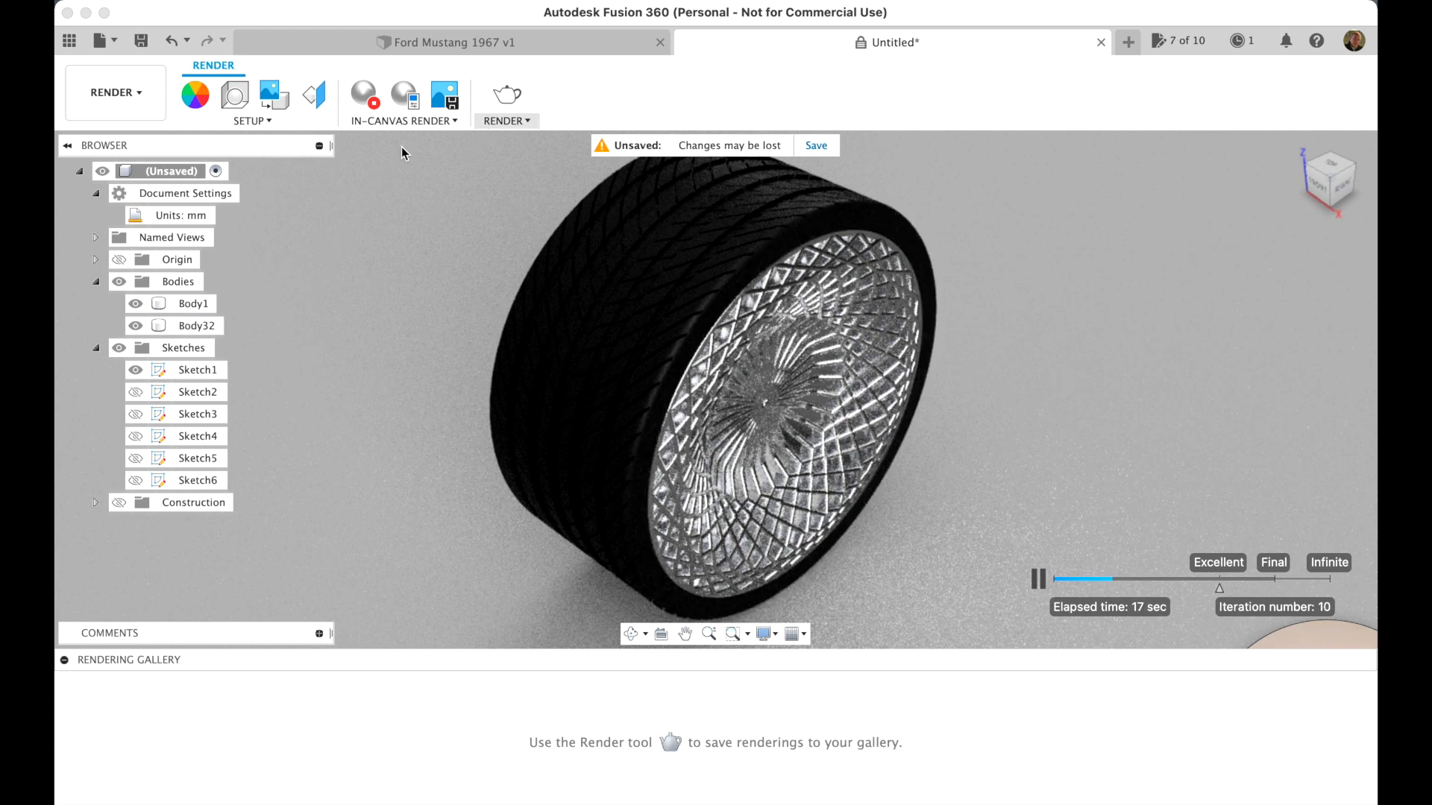
left_click(375, 111)
Return to the Design workspace and reset the wheel to the home view
left_click(118, 92)
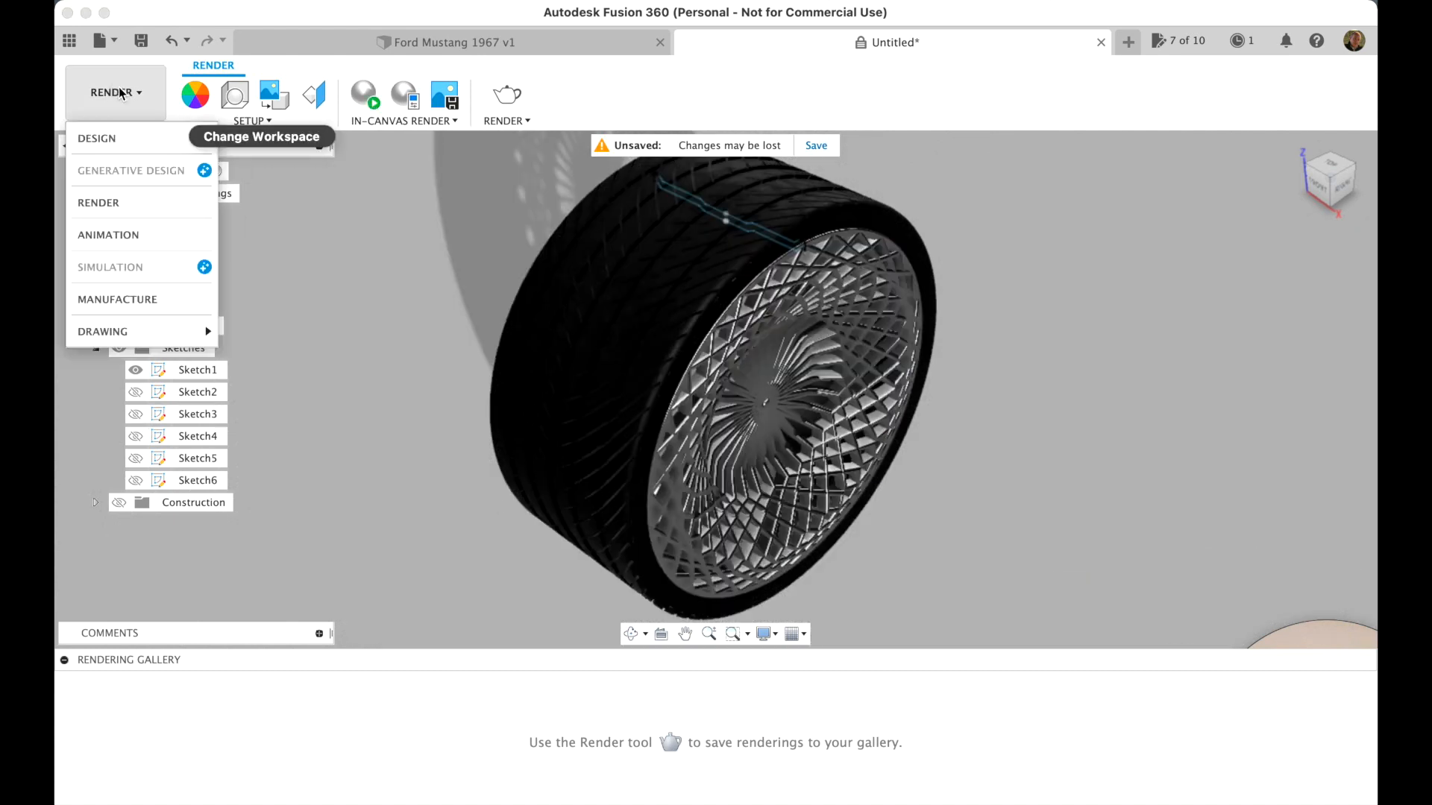
left_click(93, 138)
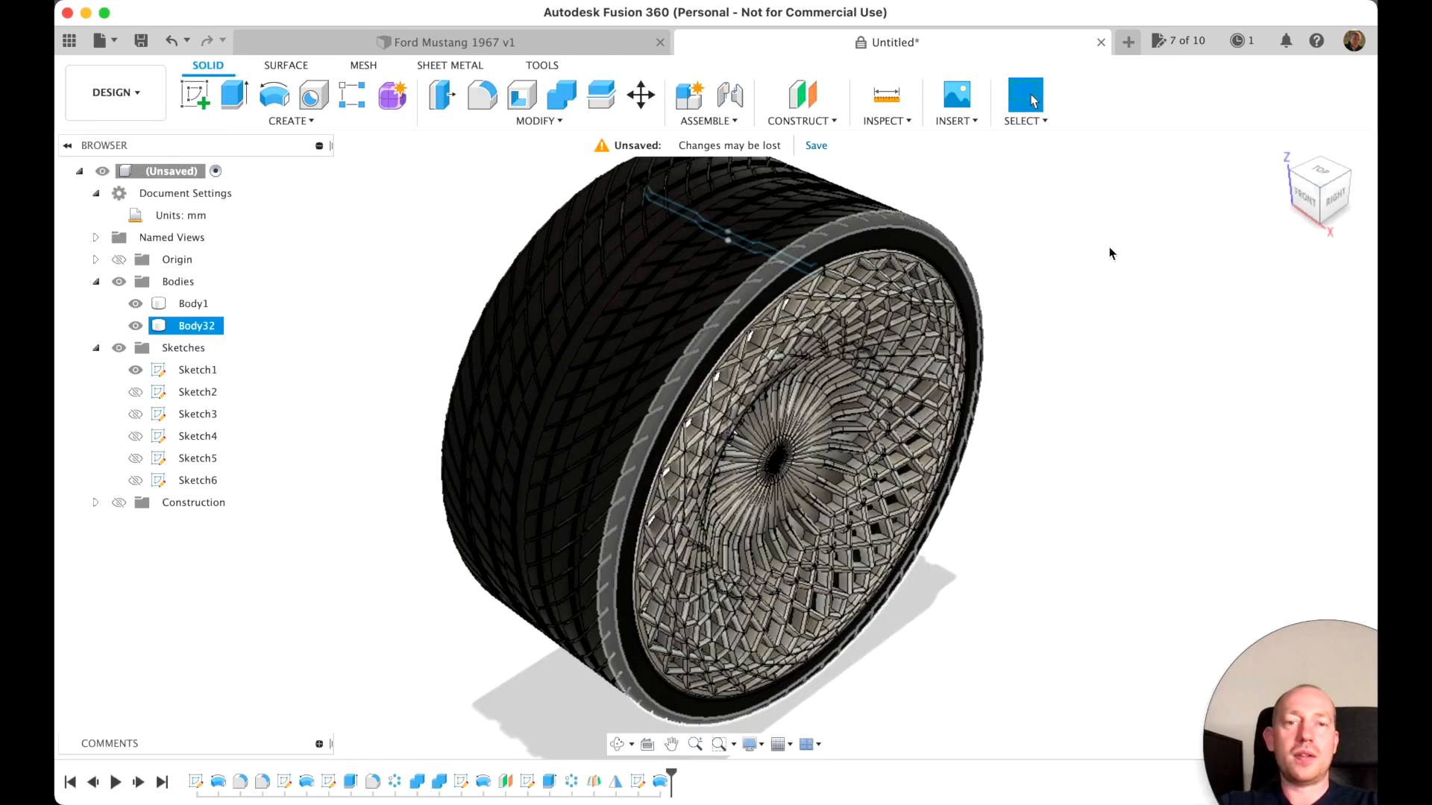
left_click(1282, 149)
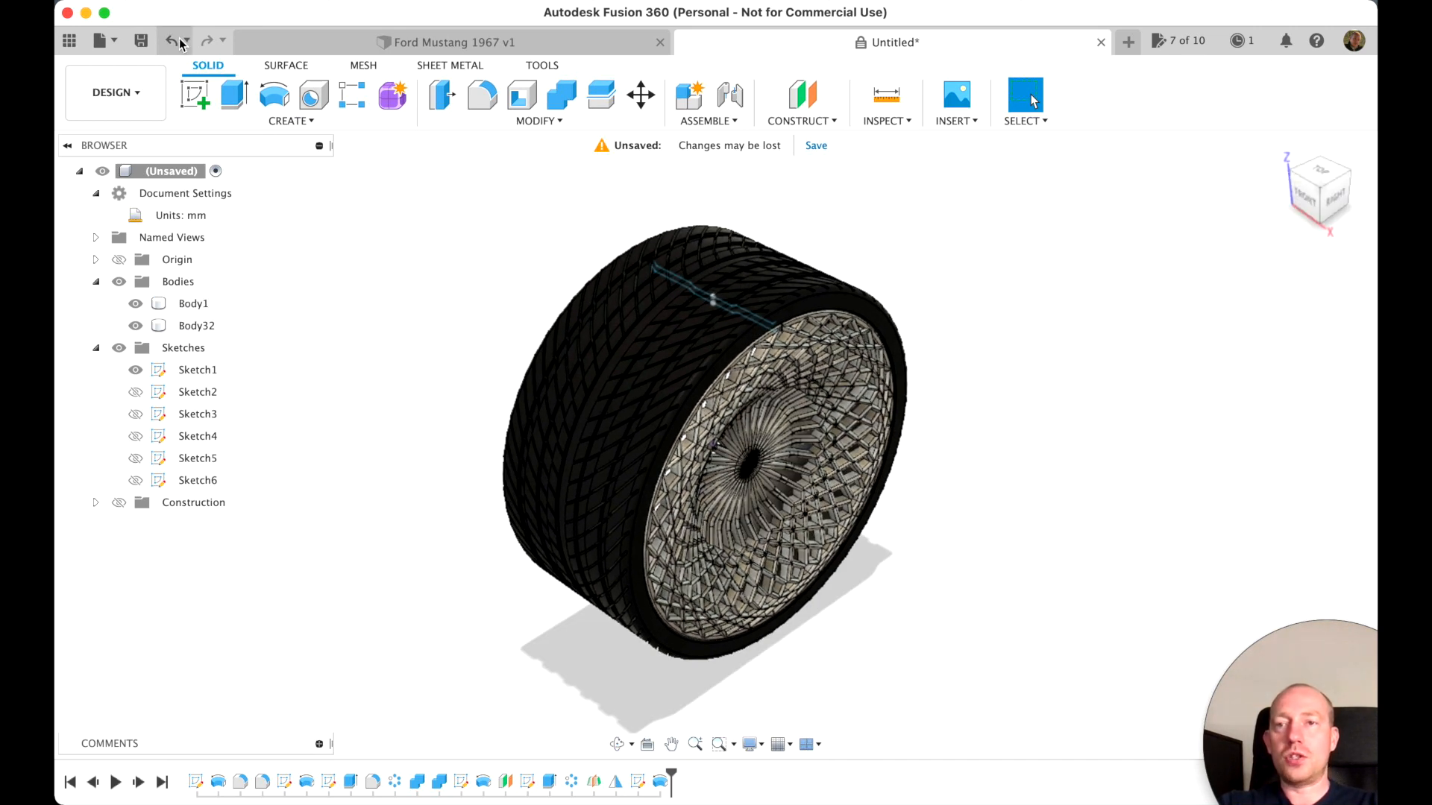
Save the design as "Wheel wow" in the Youtube Car tutorial project and close its document
left_click(140, 40)
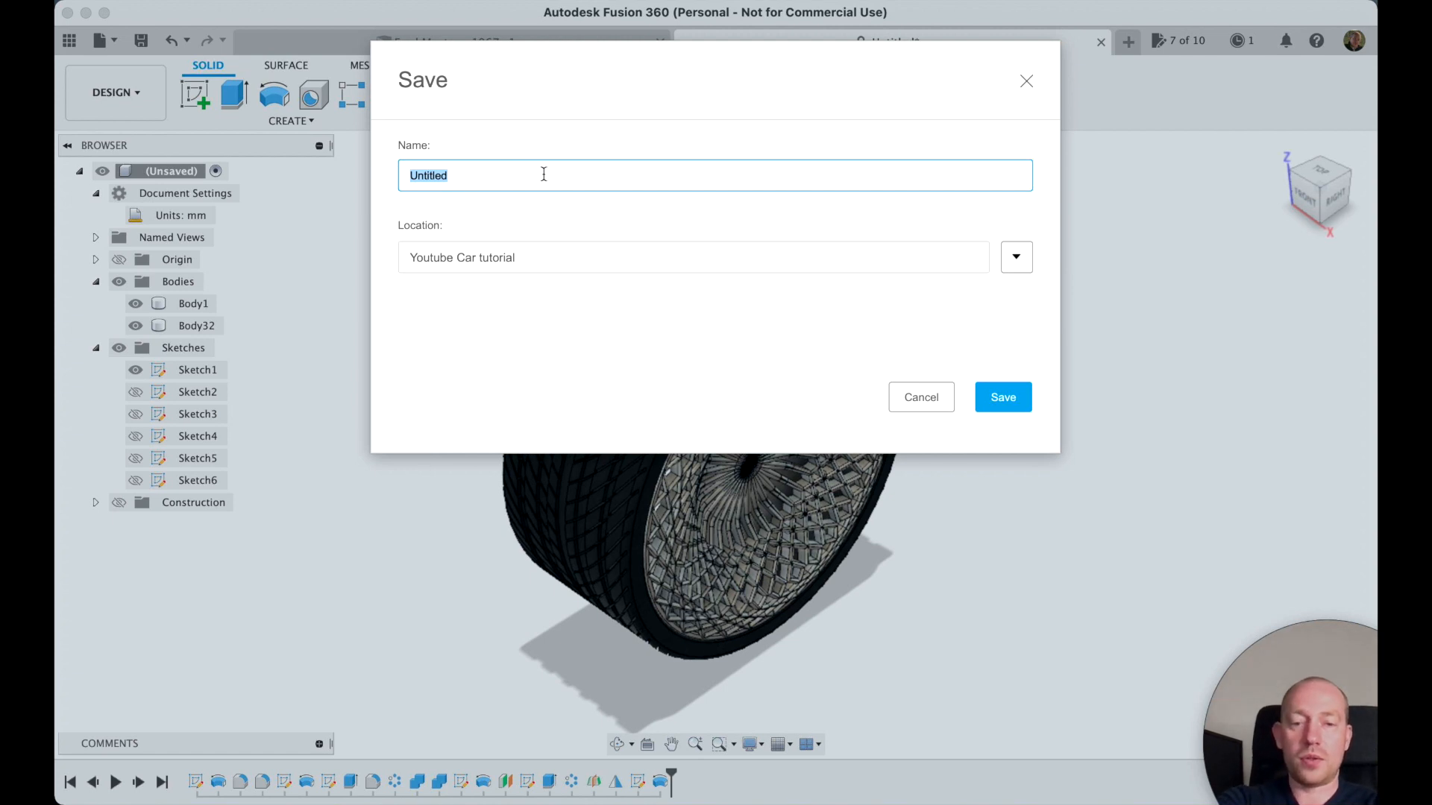
type("Wheel wow")
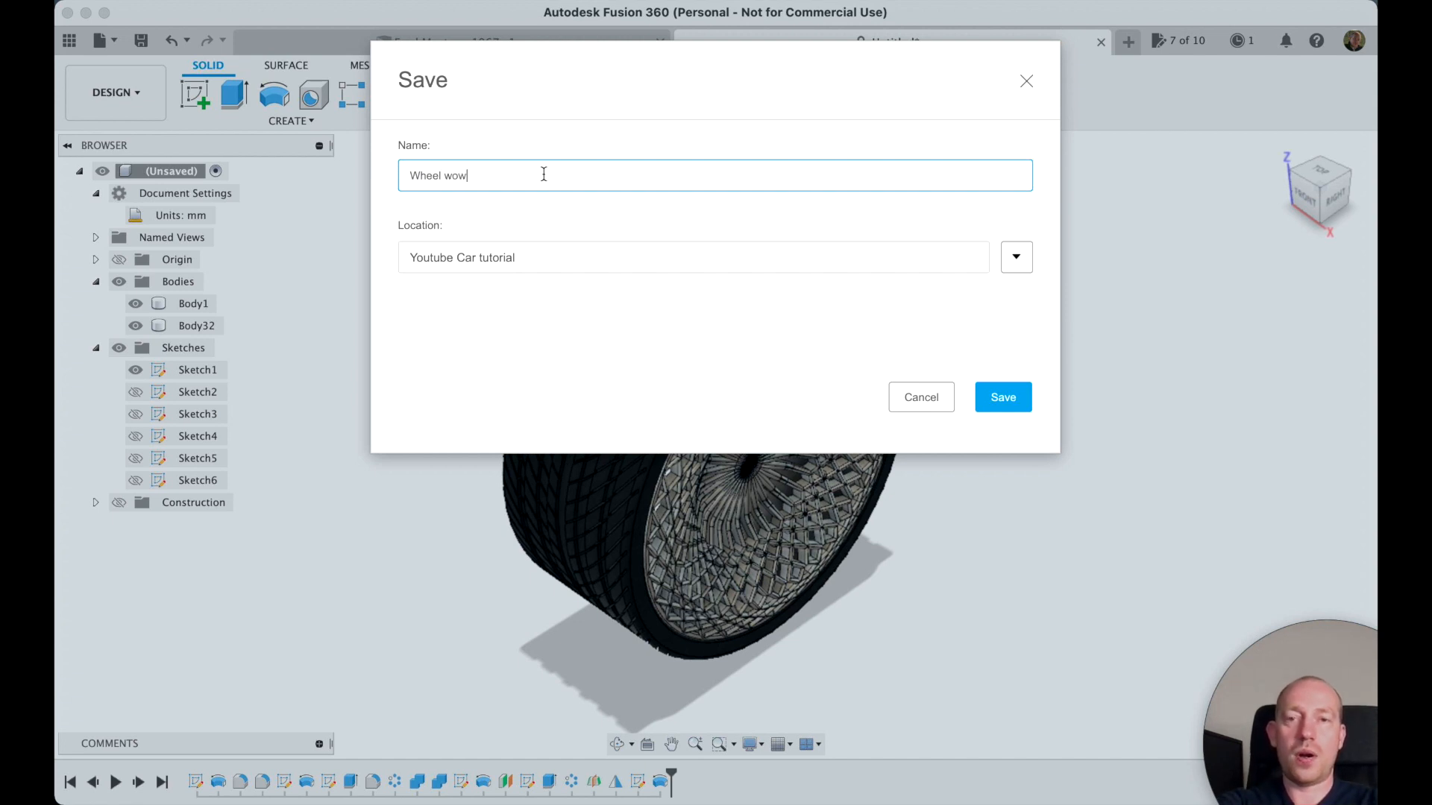
left_click(1003, 398)
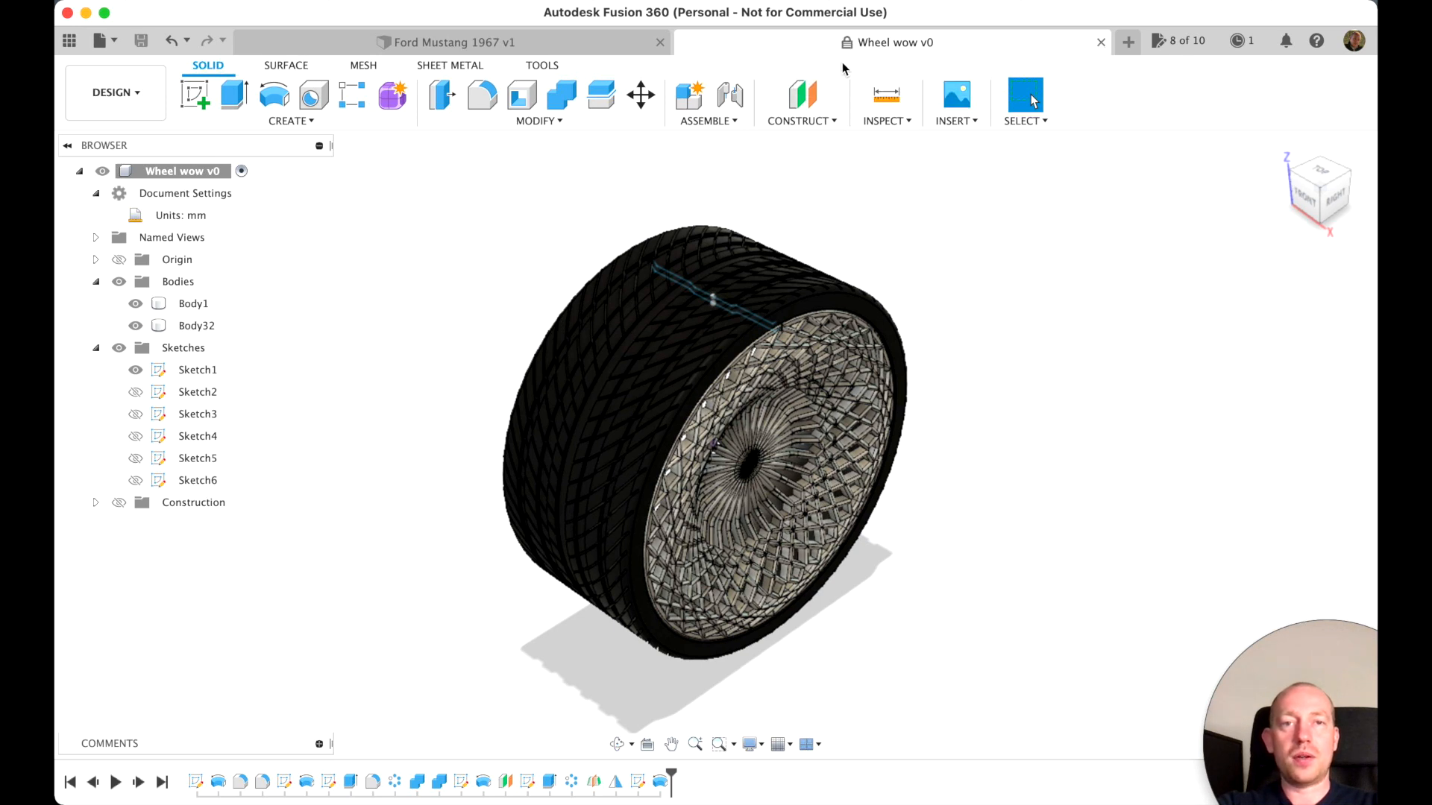
left_click(1101, 43)
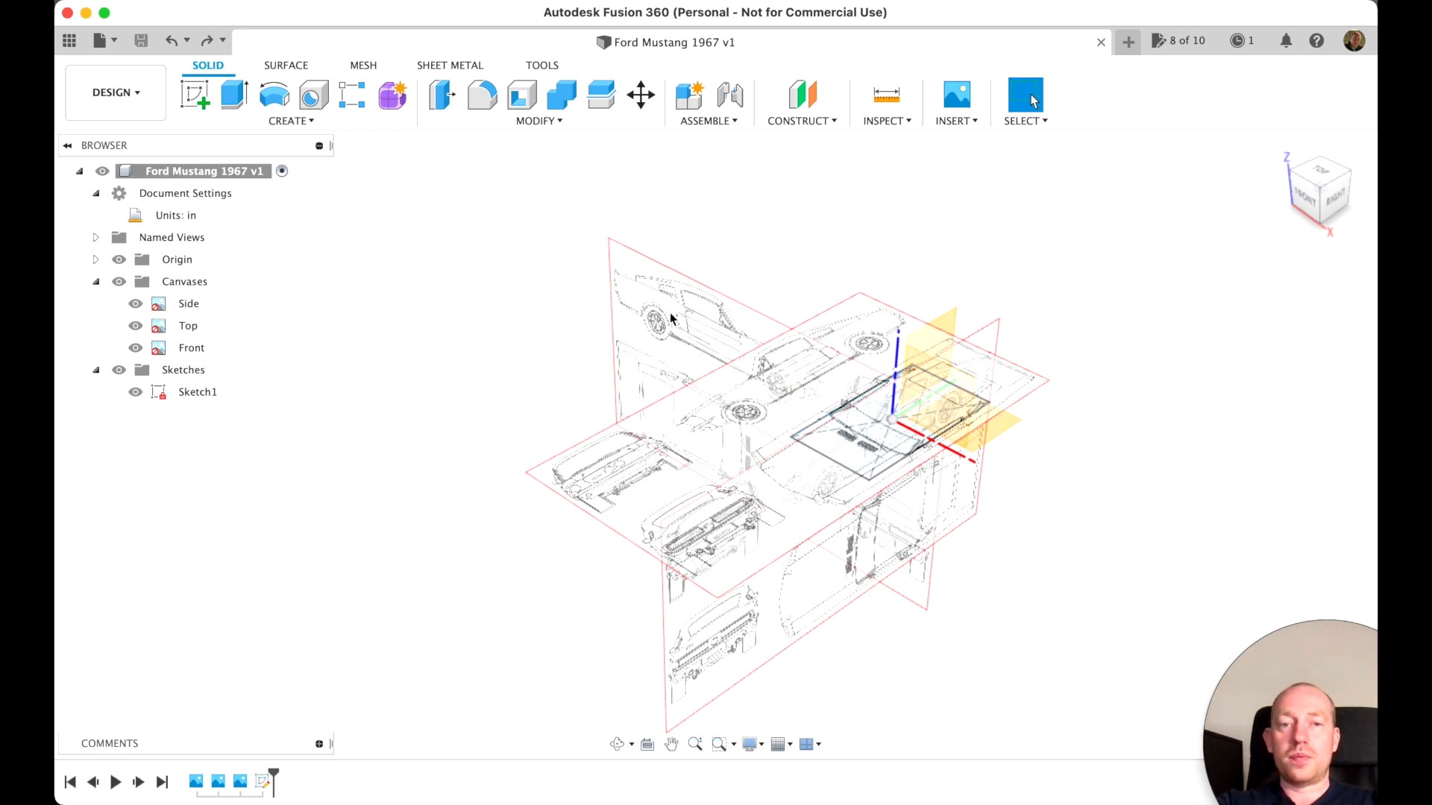
Insert the saved Wheel wow design into the Ford Mustang 1967 design as a linked component and hide the project files
left_click(74, 45)
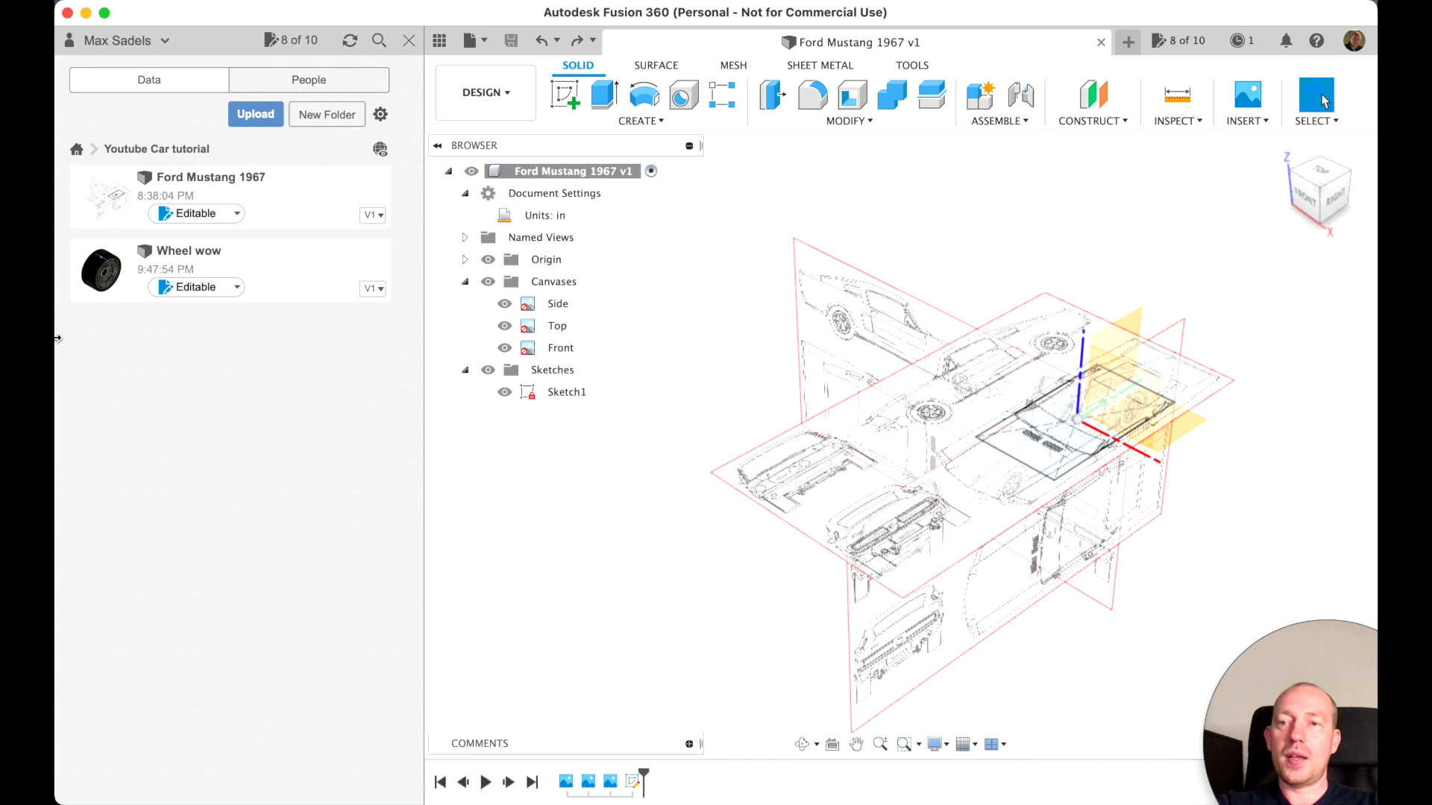
right_click(266, 269)
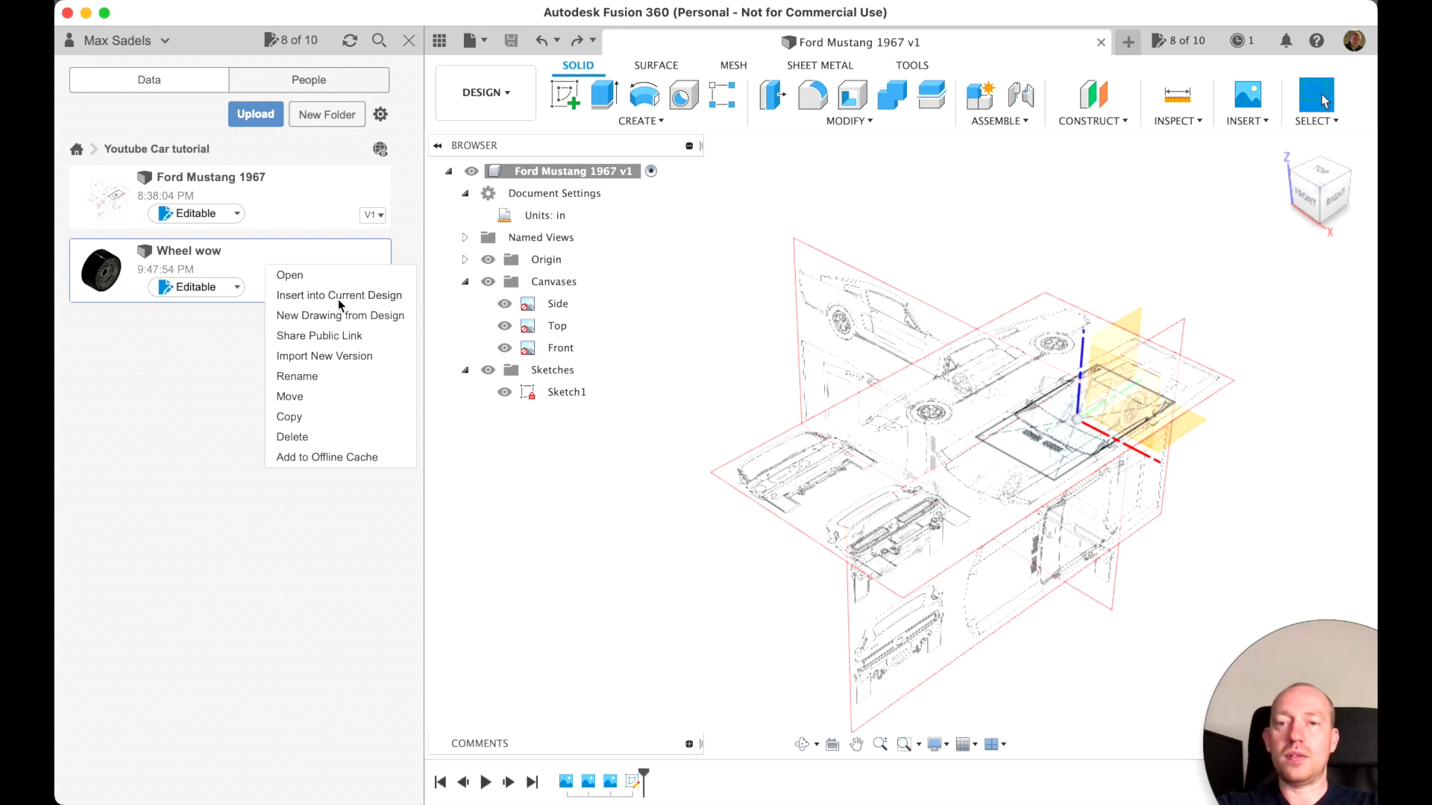
left_click(338, 296)
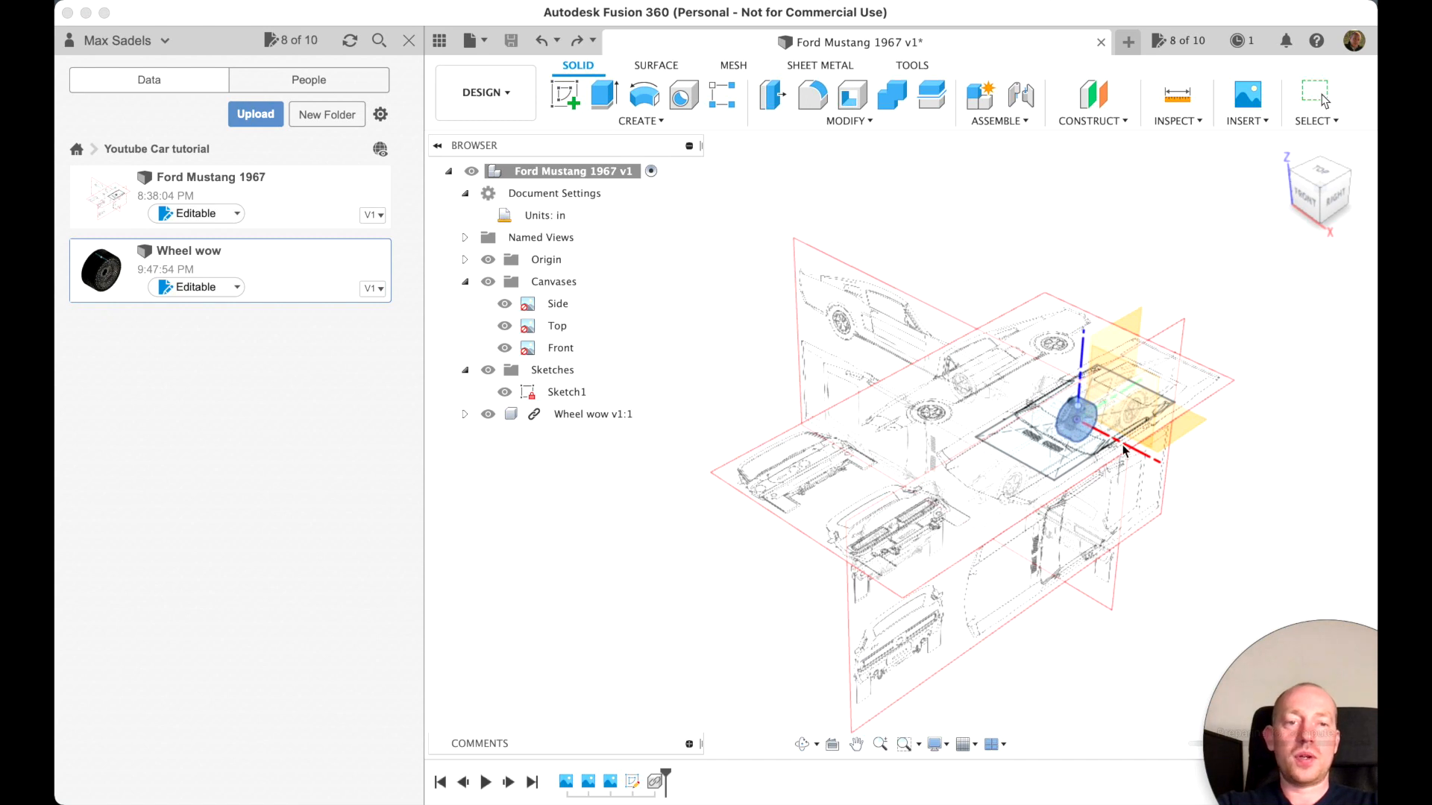
scroll(1122, 451, "up", 4)
scroll(1084, 483, "down", 3)
scroll(1085, 483, "up", 4)
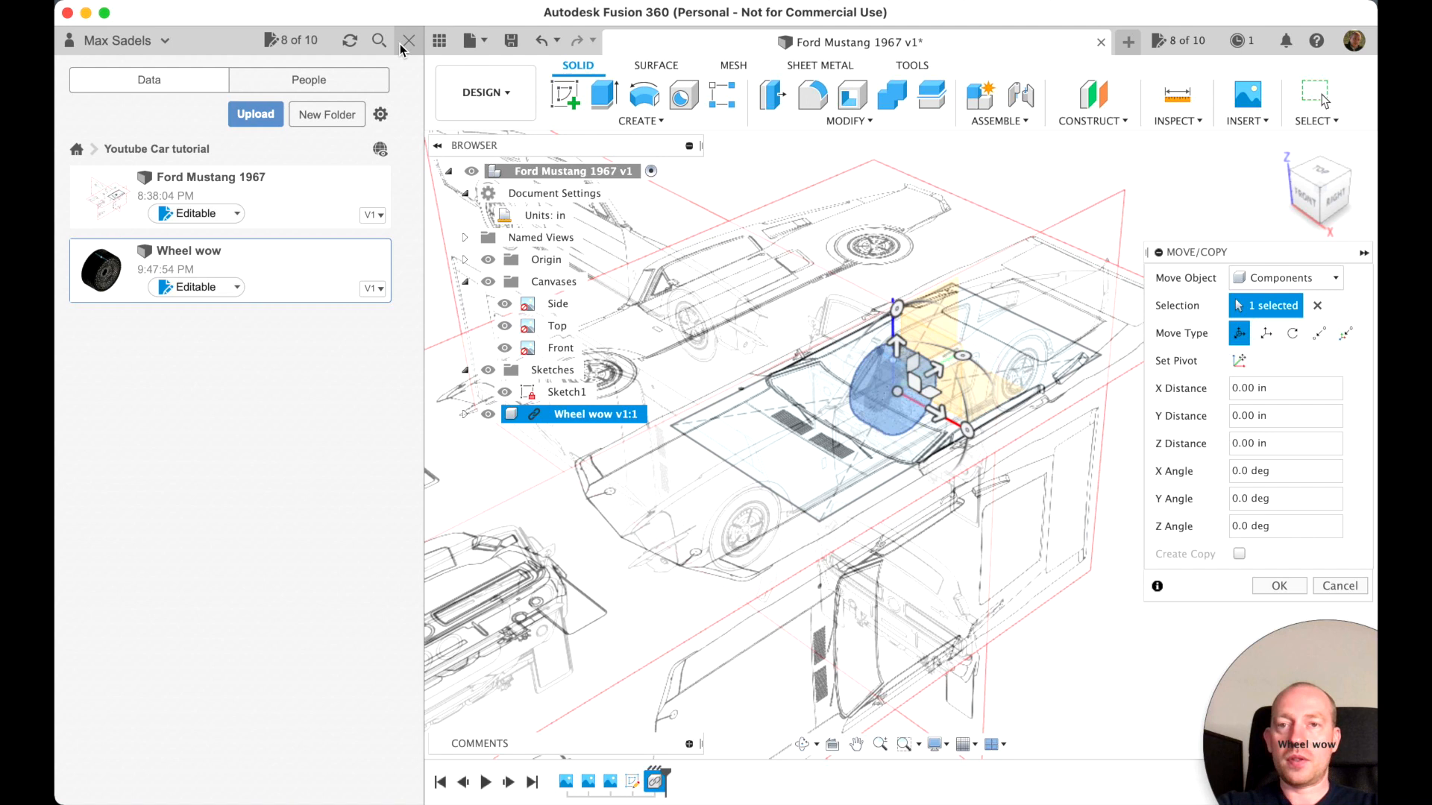
left_click(410, 43)
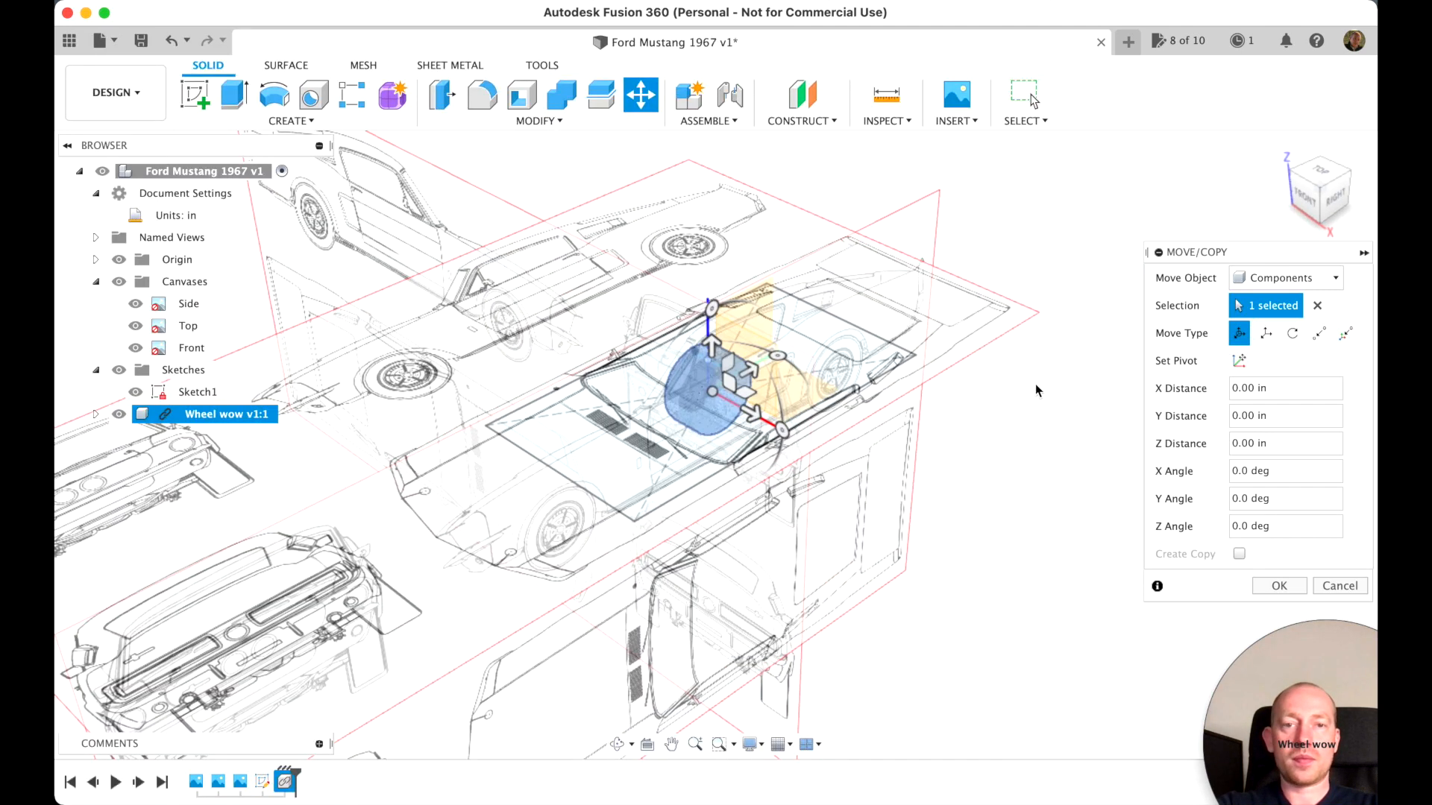
Move the wheel component point to point from its hub centre to the front outer corner of the layout sketch
left_click(1318, 335)
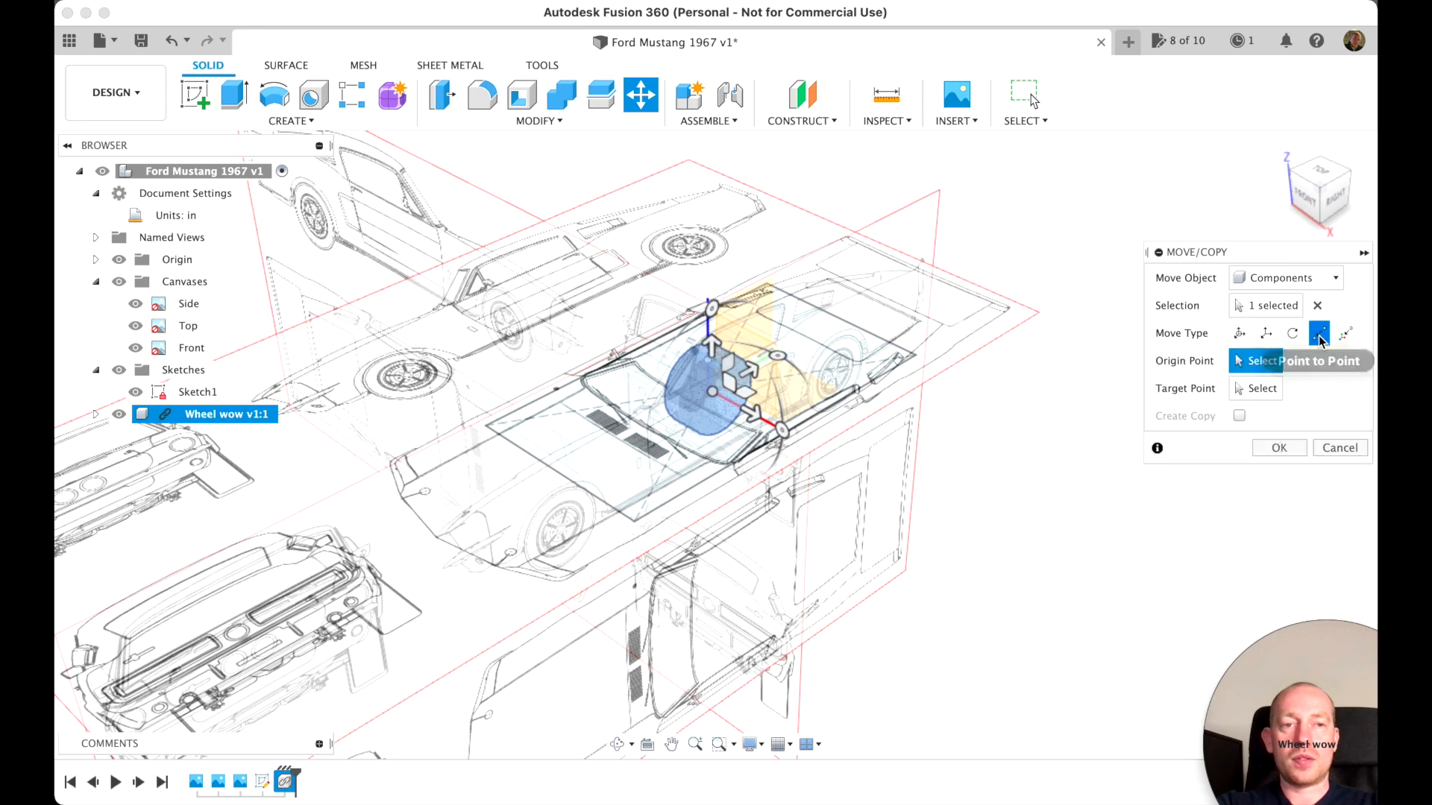
left_click(1295, 177)
scroll(978, 349, "up", 5)
scroll(979, 349, "up", 10)
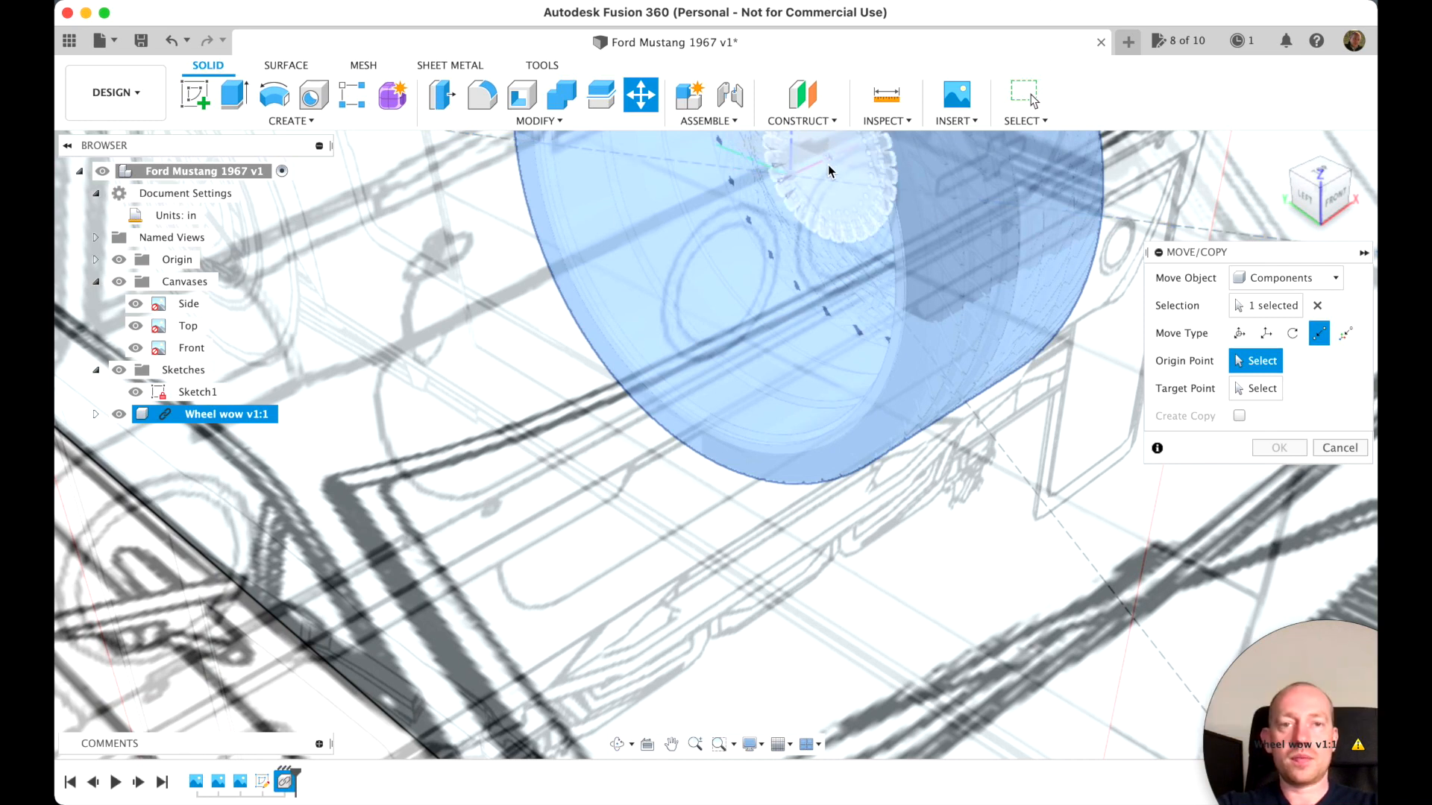
left_click(827, 166)
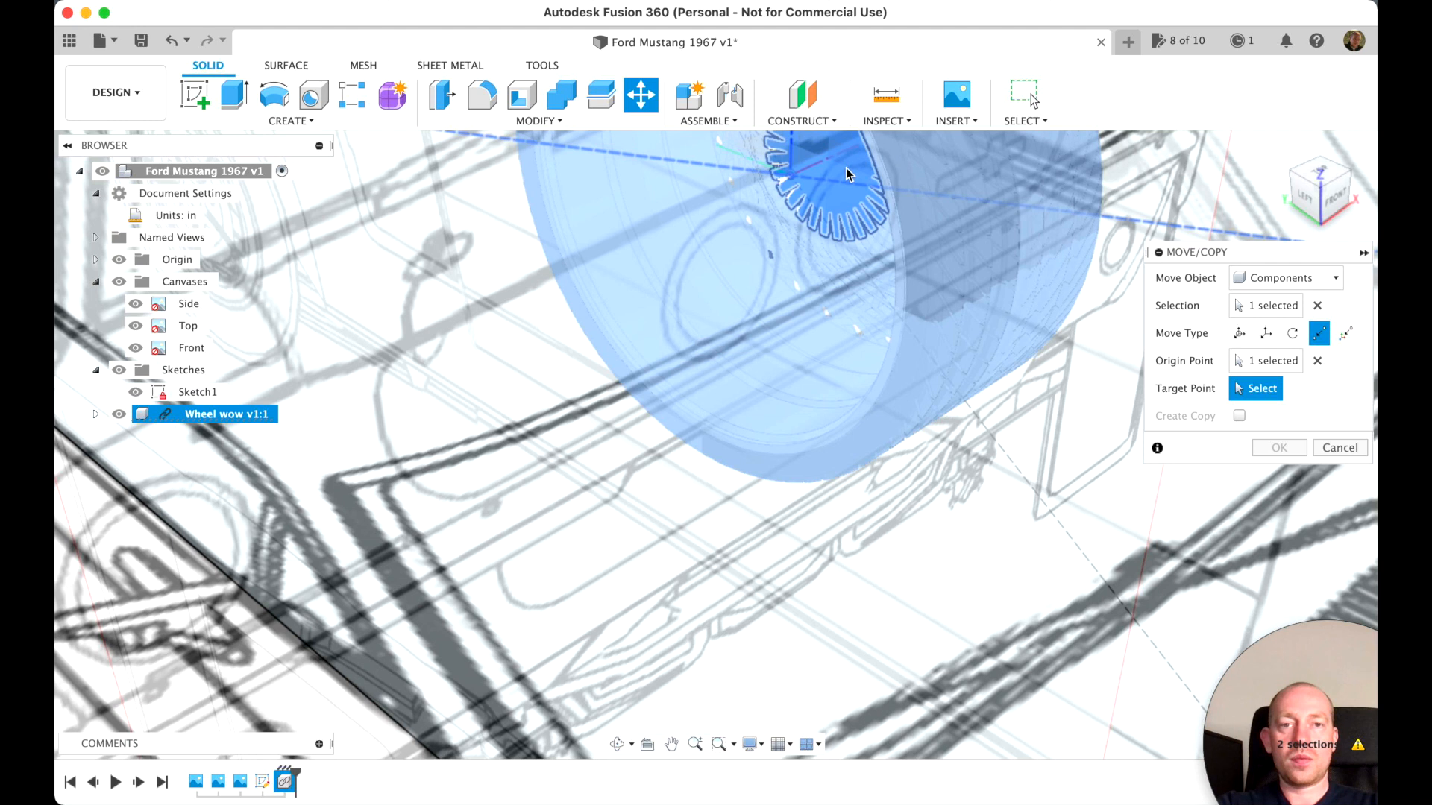
scroll(1096, 467, "down", 5)
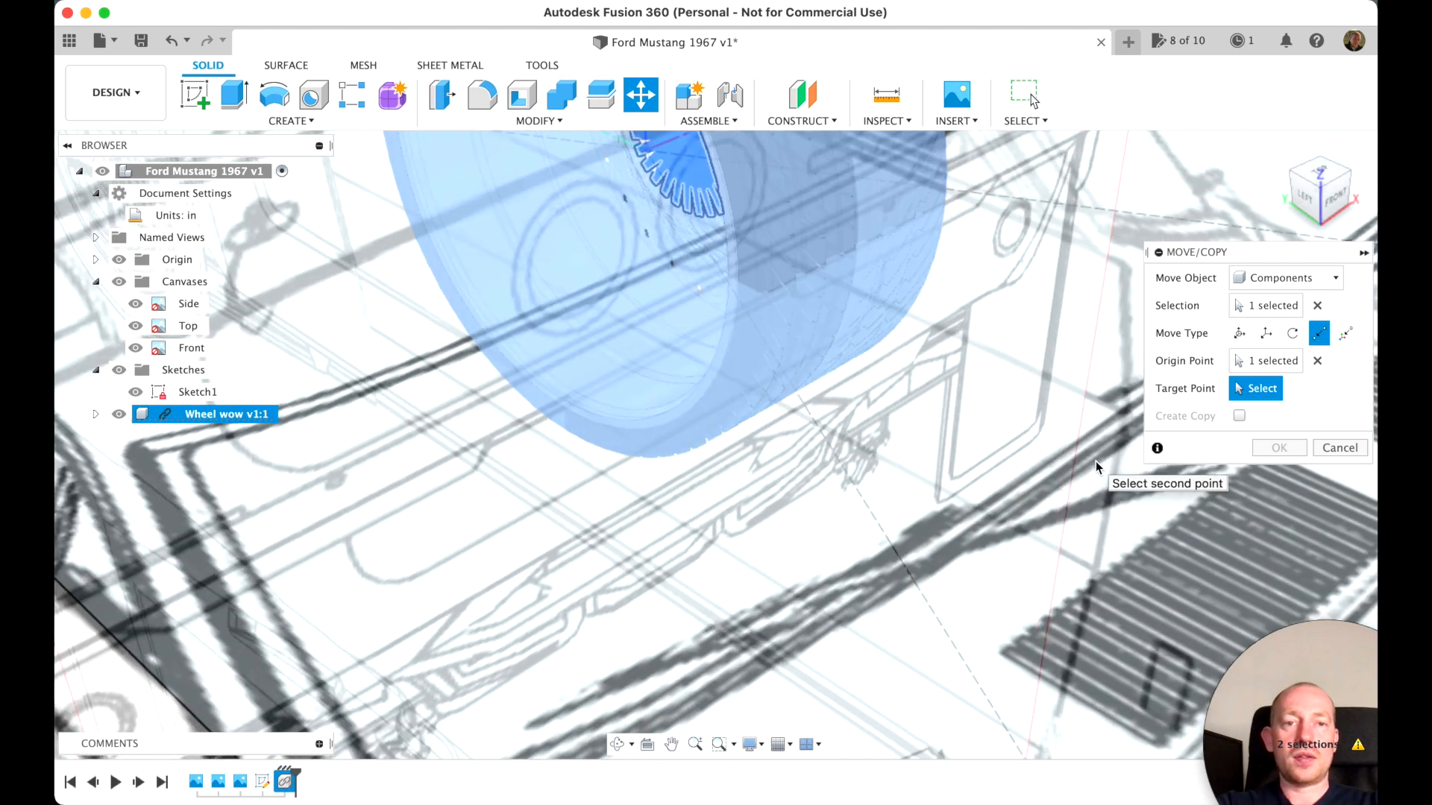
scroll(1096, 464, "down", 5)
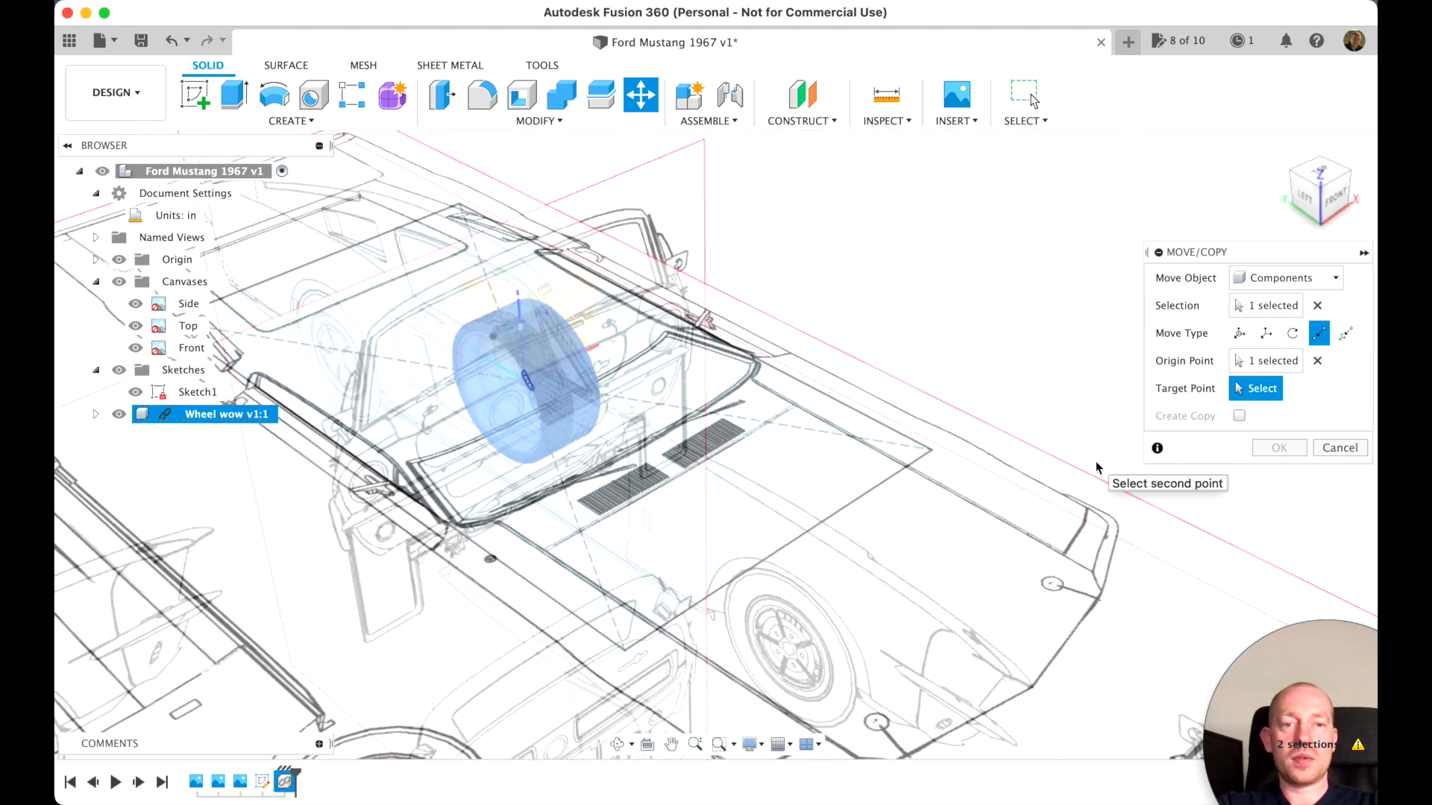
left_click(933, 451)
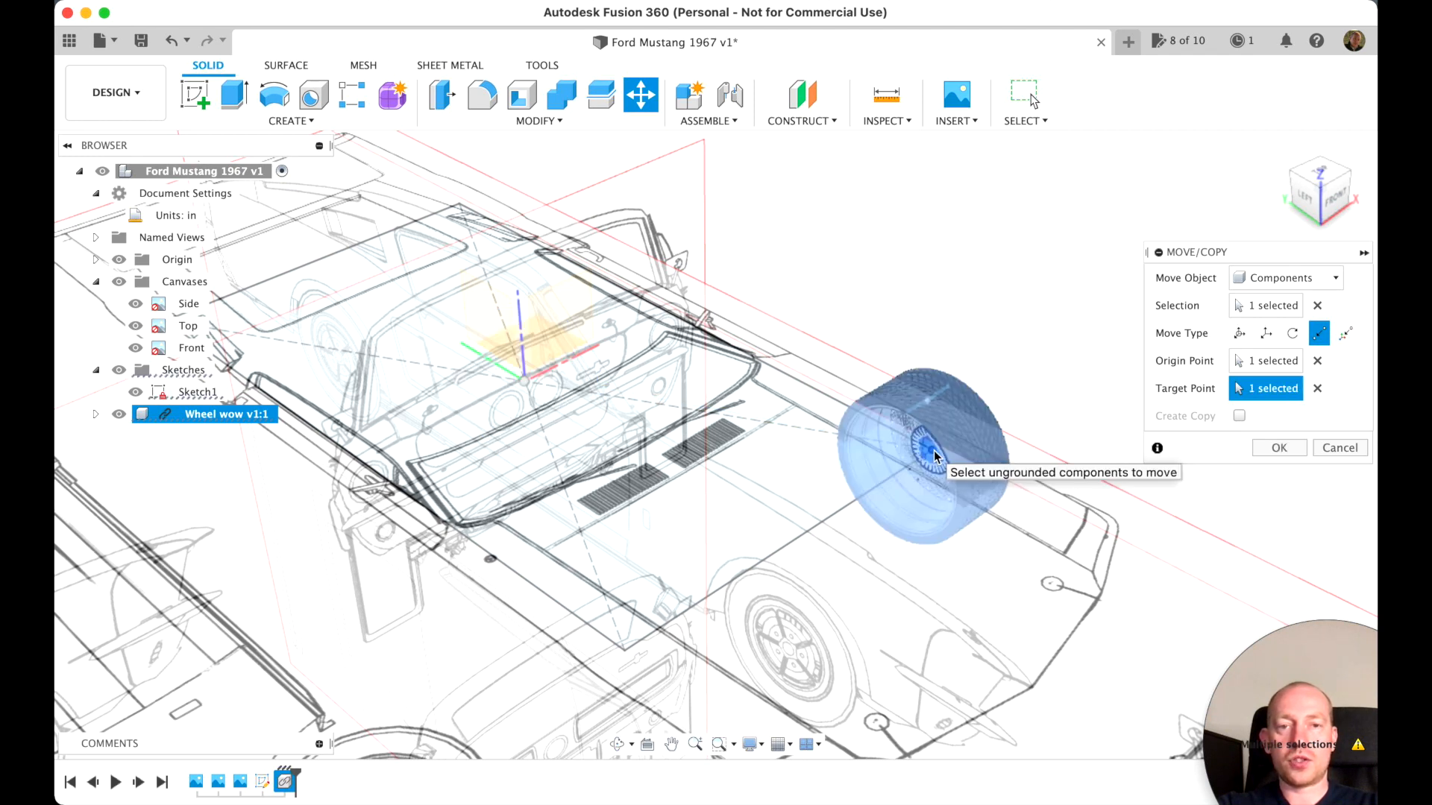
left_click(1290, 449)
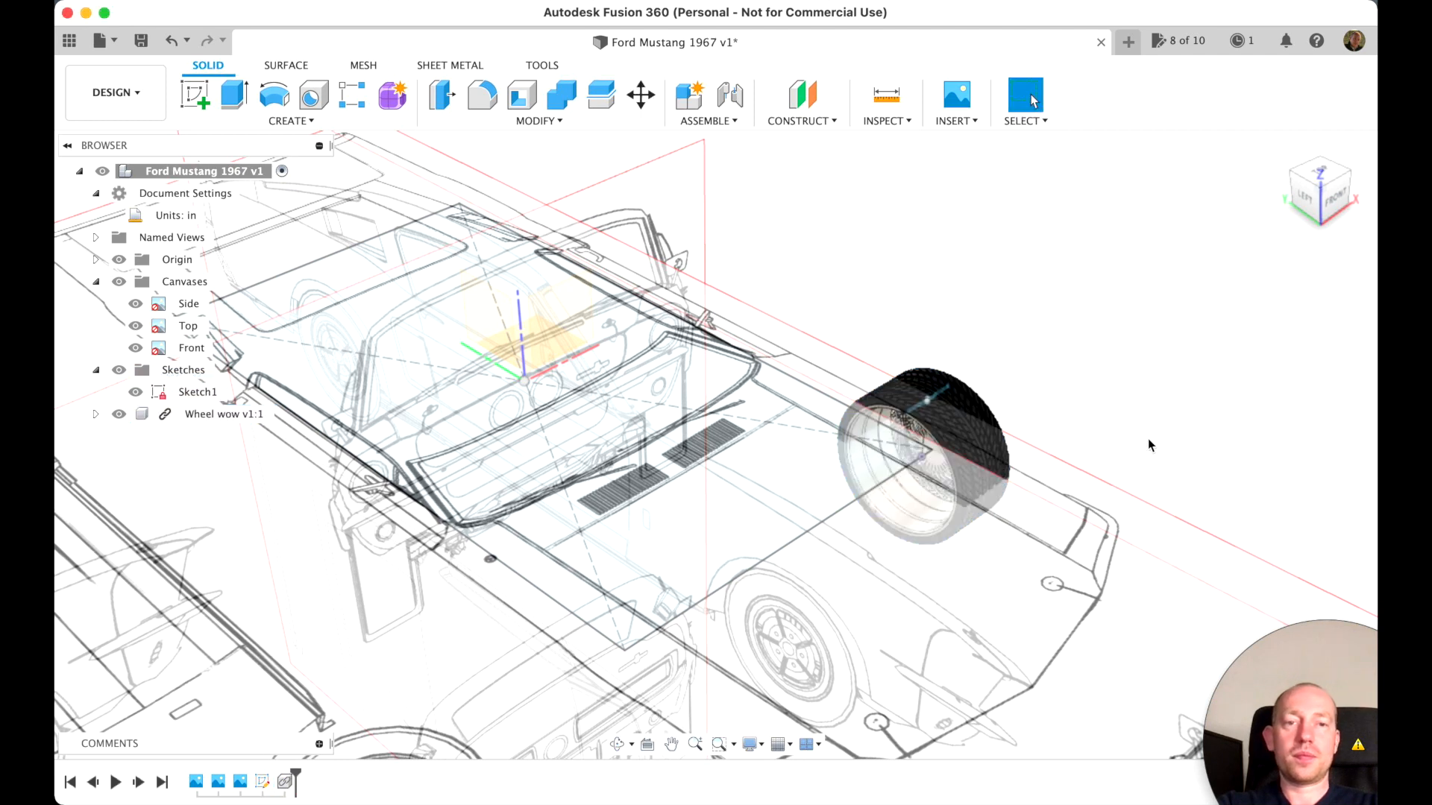
Shift the Side canvas up by 18.50 in so its front wheel lines up with the inserted wheel component
mouse_move(1330, 197)
left_mouse_down()
mouse_move(1315, 244)
mouse_move(1316, 209)
mouse_move(1145, 188)
left_mouse_up()
left_click(1340, 187)
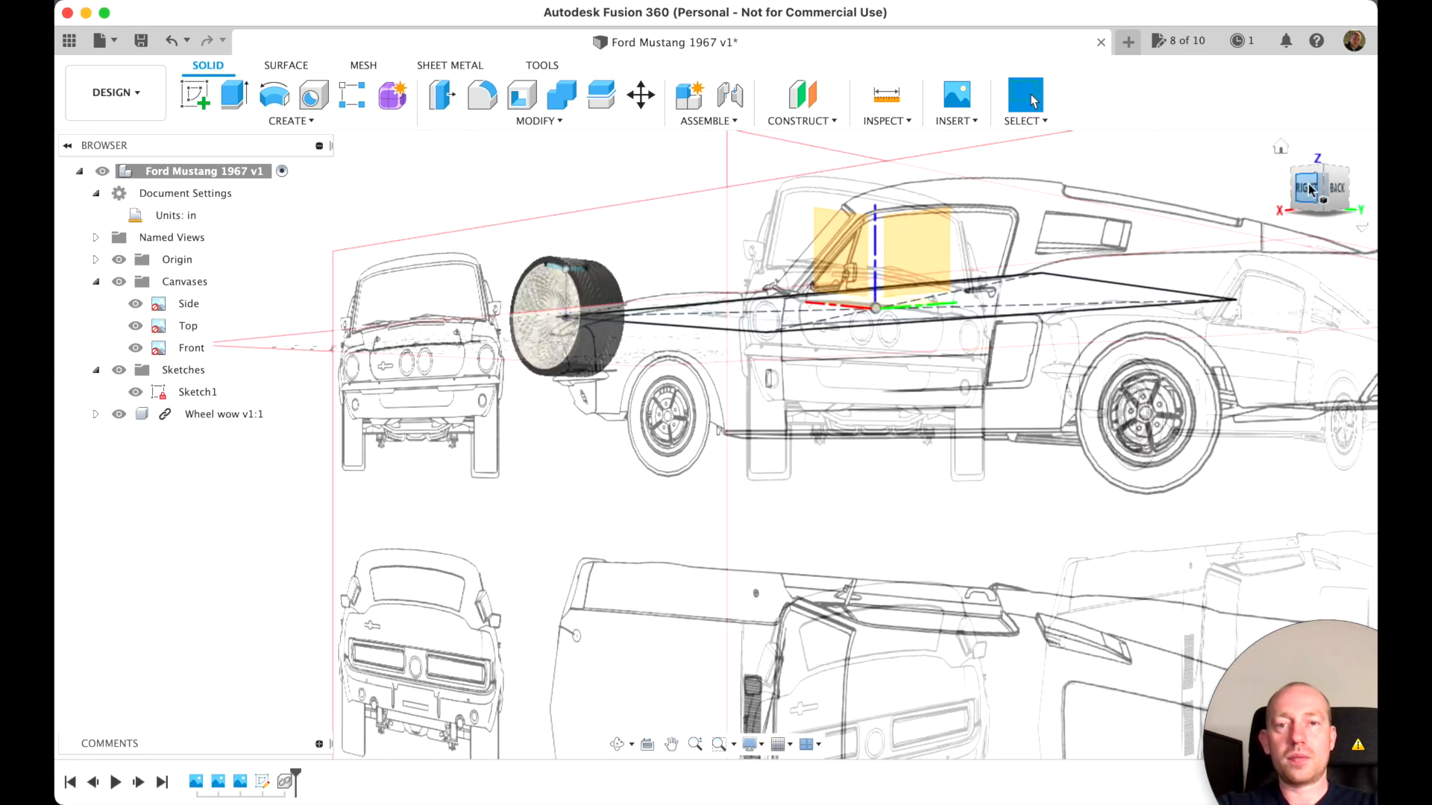
scroll(906, 550, "up", 5)
scroll(905, 543, "up", 1)
scroll(905, 544, "left", 1)
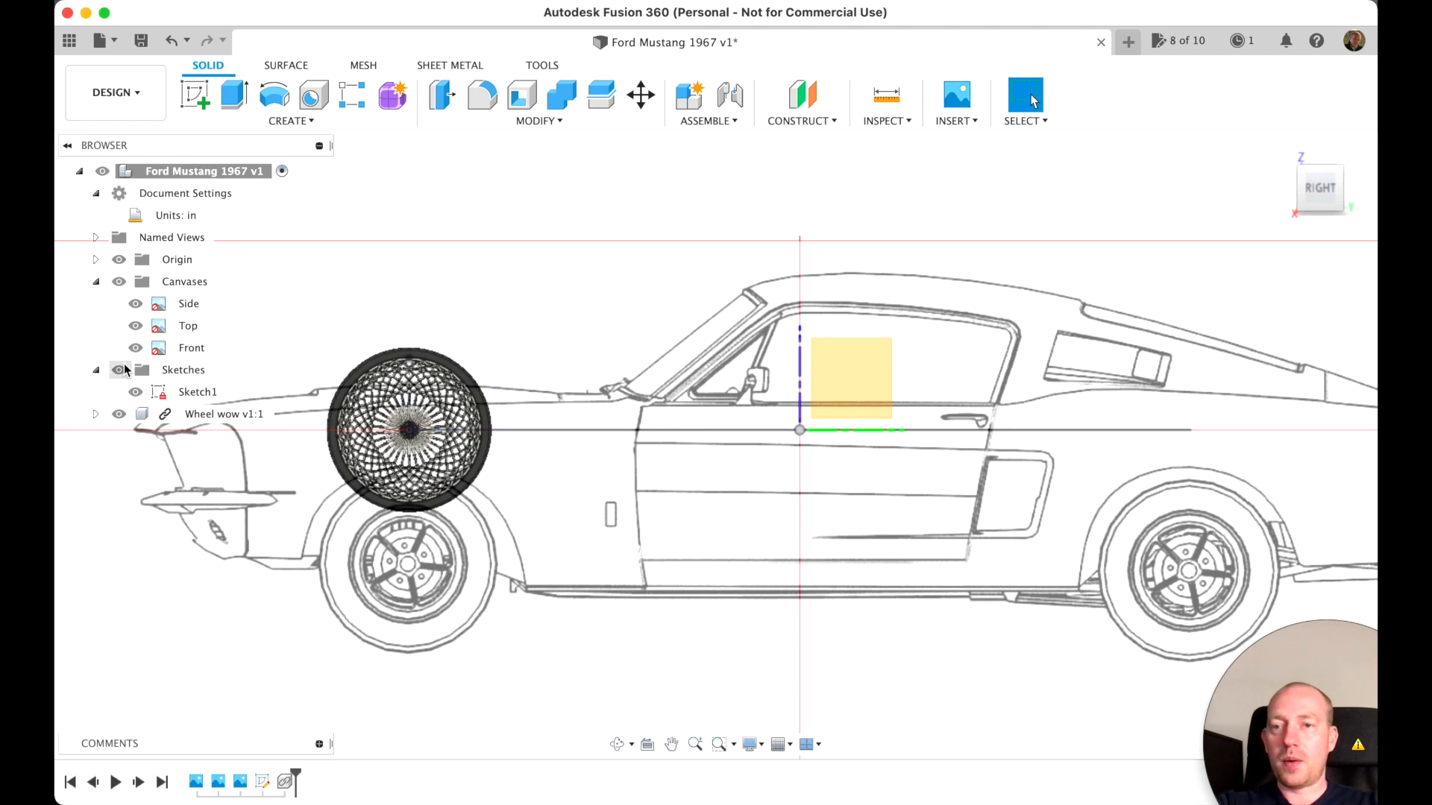
left_click(185, 305)
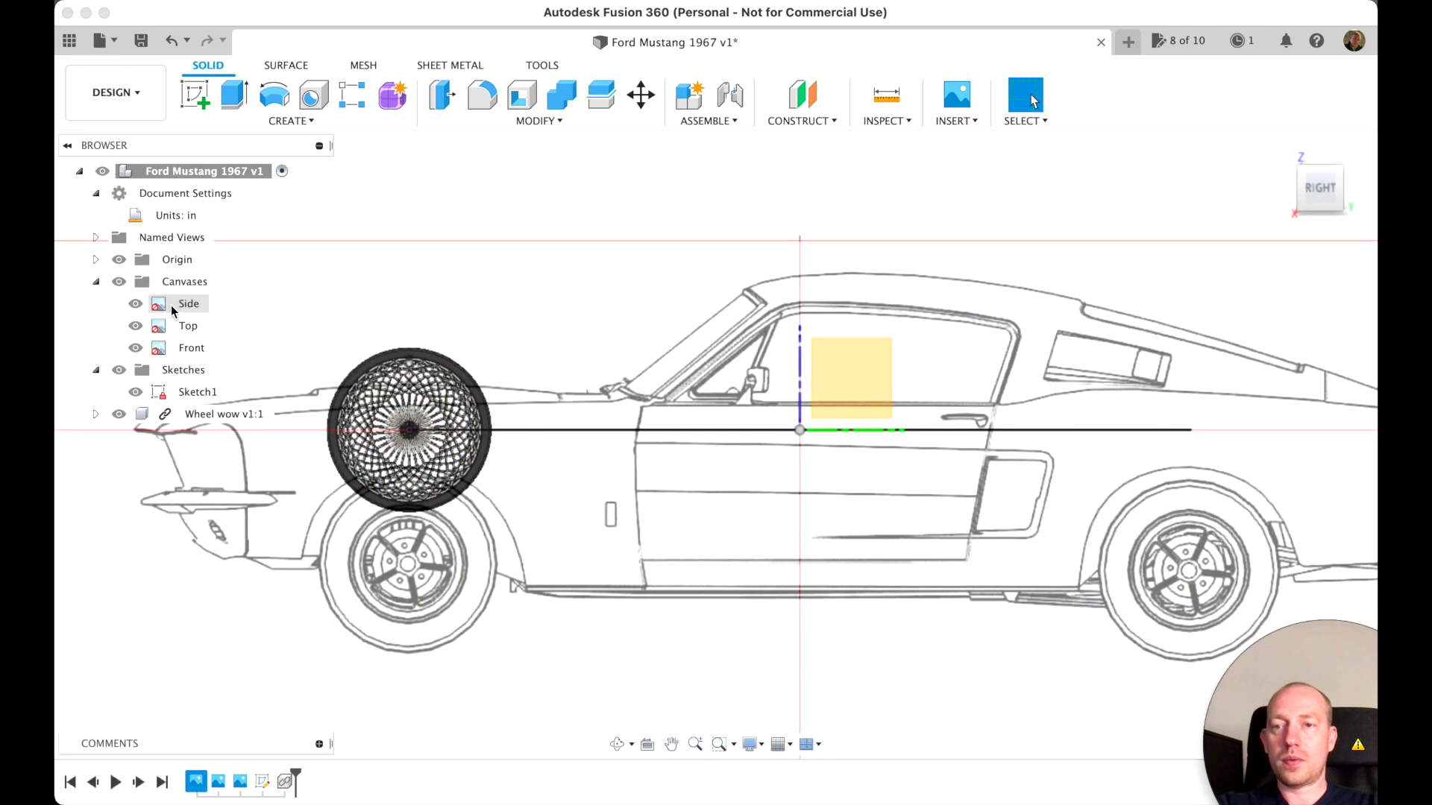
right_click(171, 305)
left_click(233, 346)
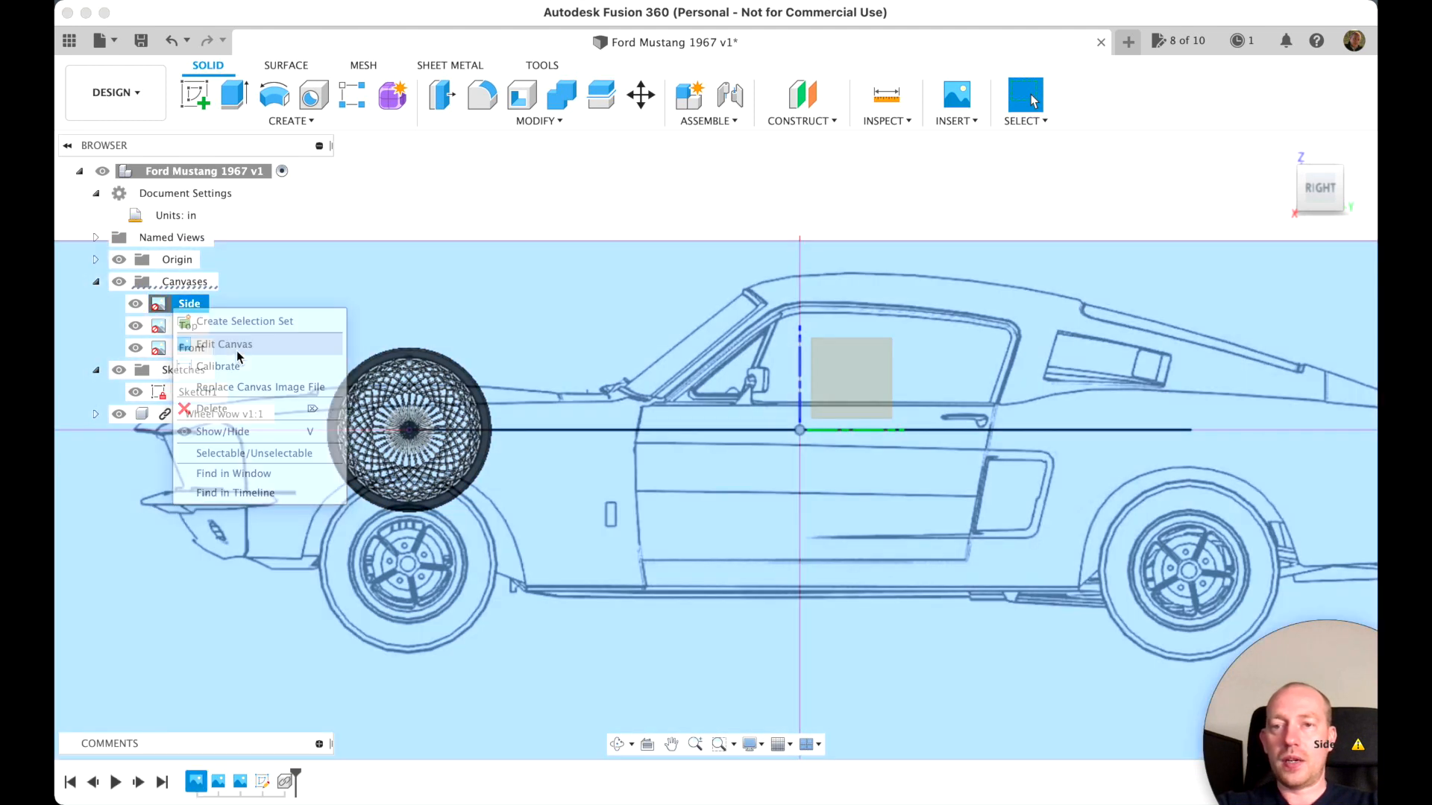
middle_click_drag(915, 514, 951, 483)
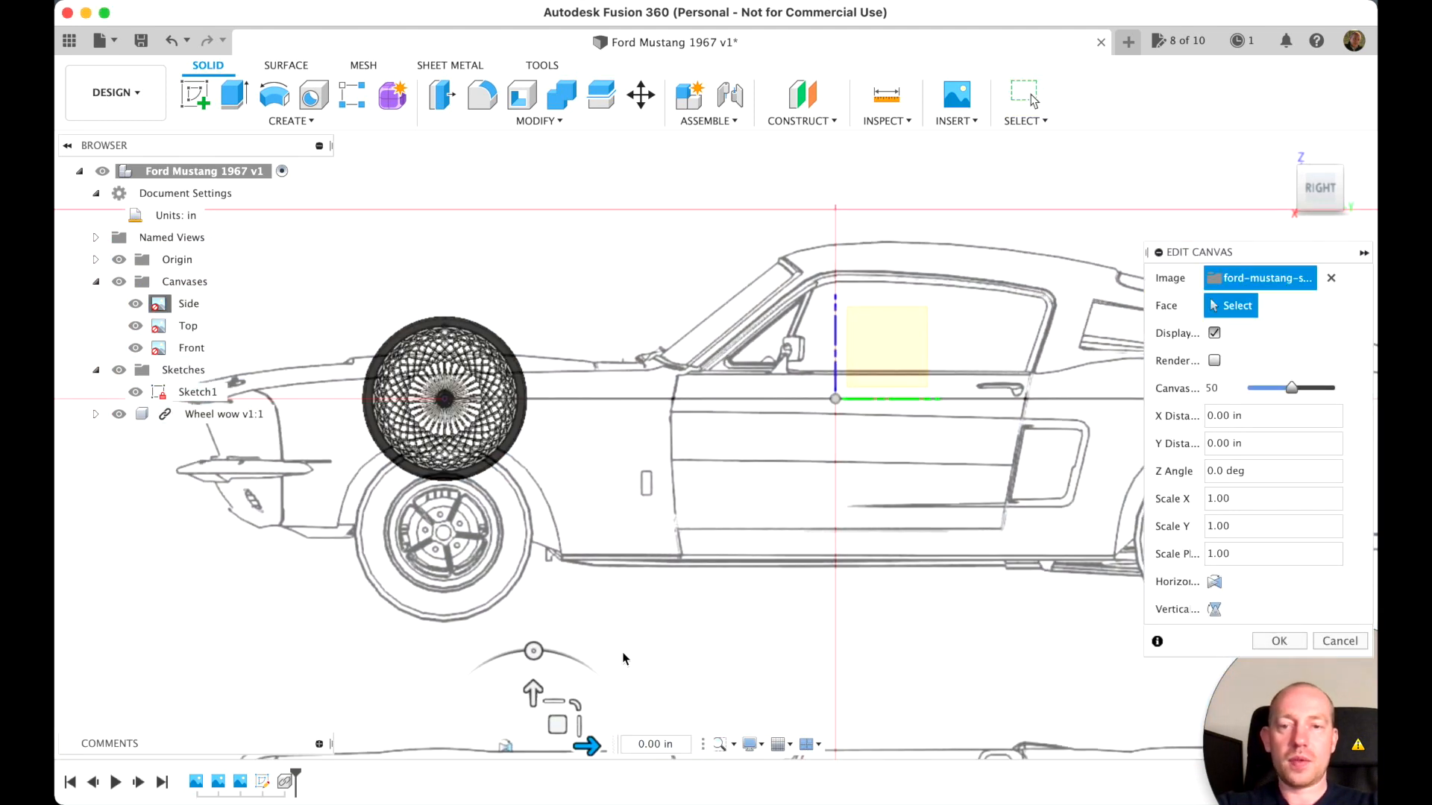
left_click_drag(537, 695, 533, 561)
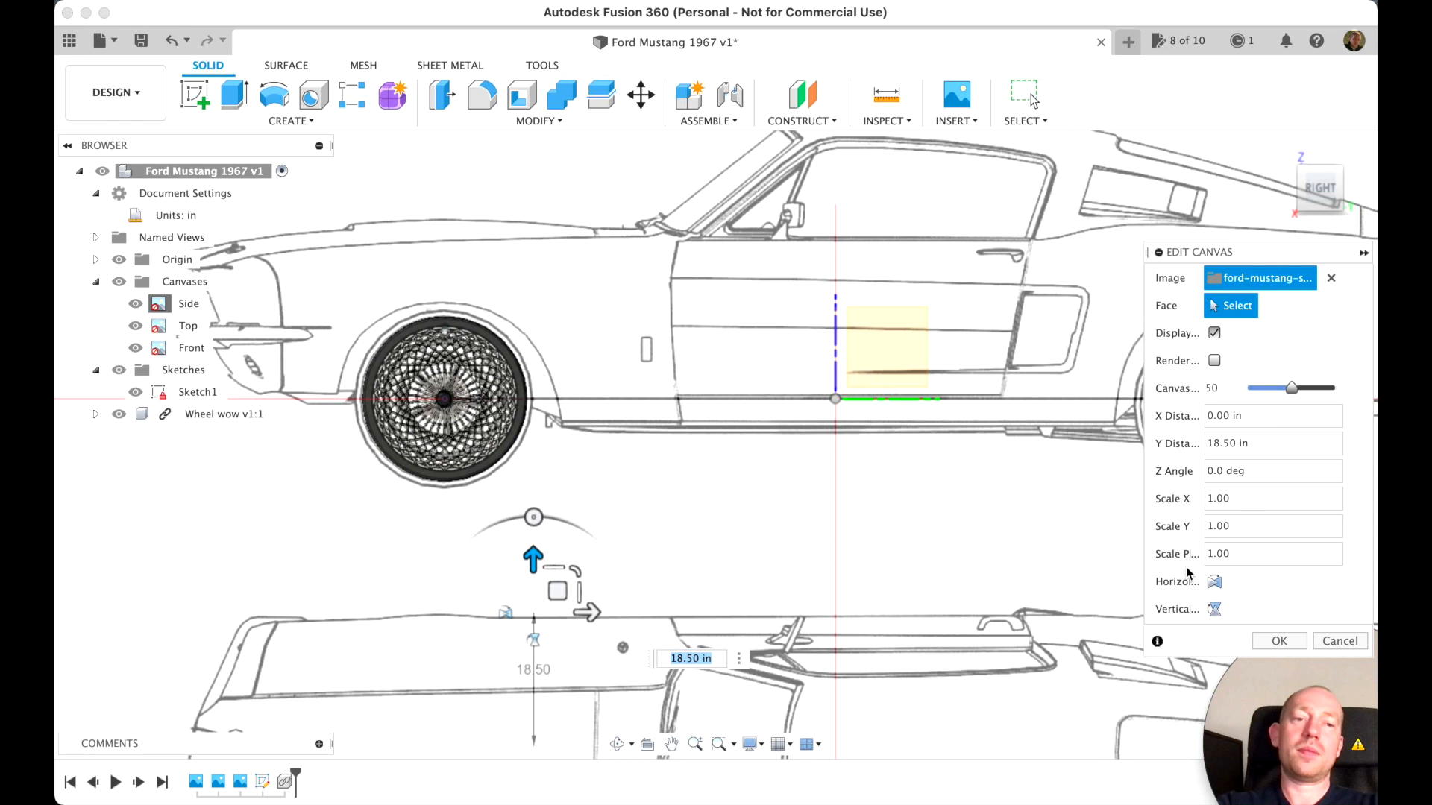
left_click(1279, 641)
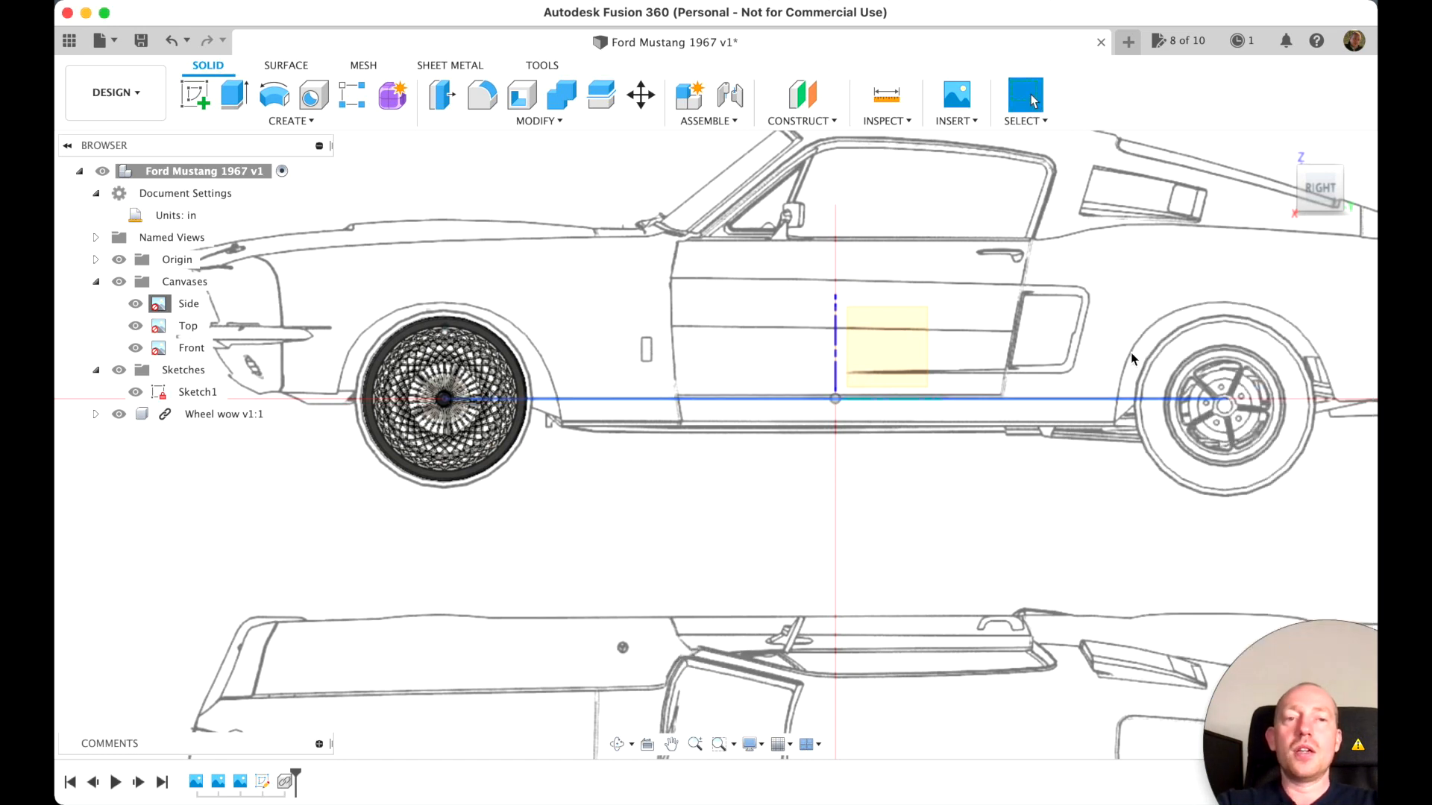
Examine the wheel's fit against the Side canvas in isometric and right views, and return to the home view
left_click(1304, 172)
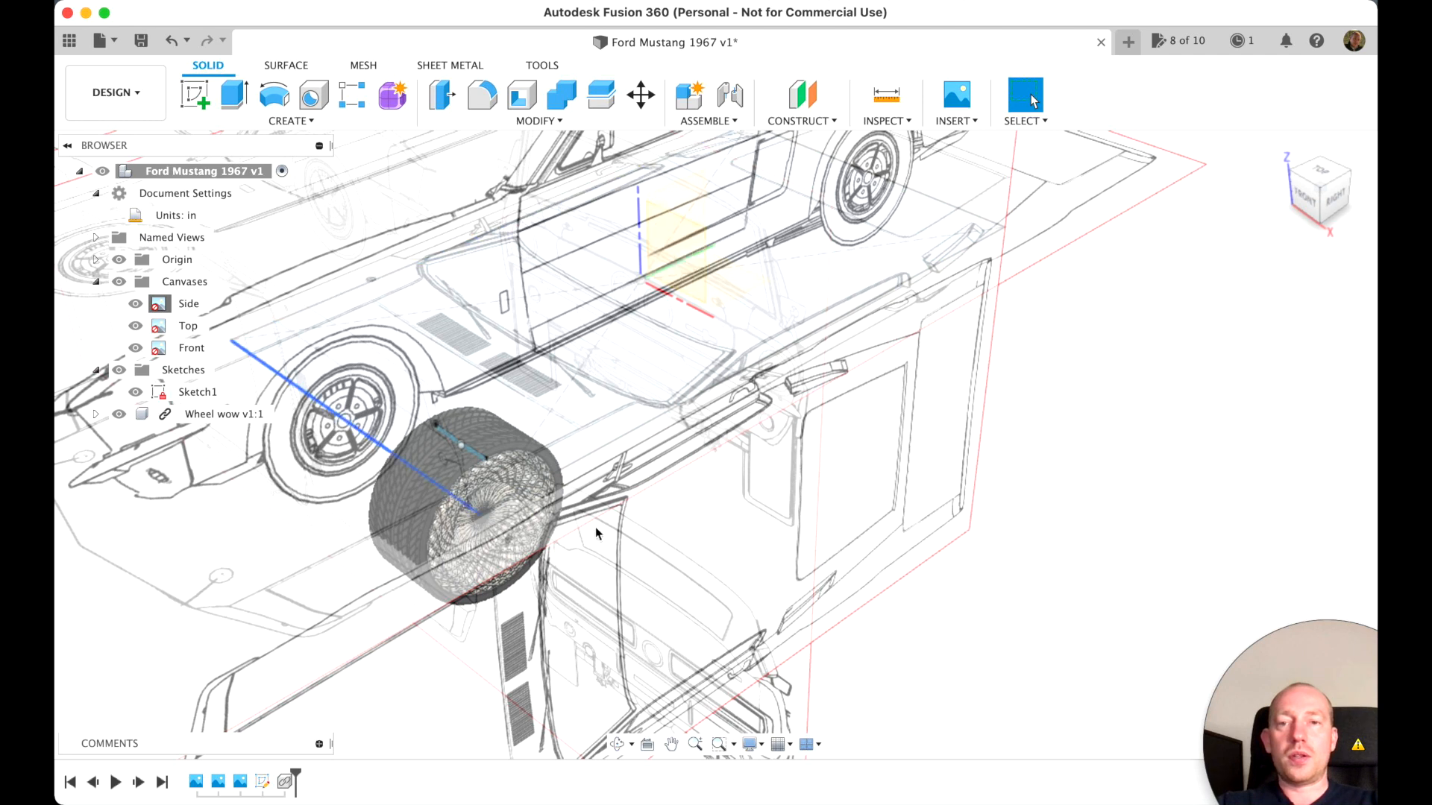
scroll(843, 512, "down", 3)
scroll(843, 511, "down", 5)
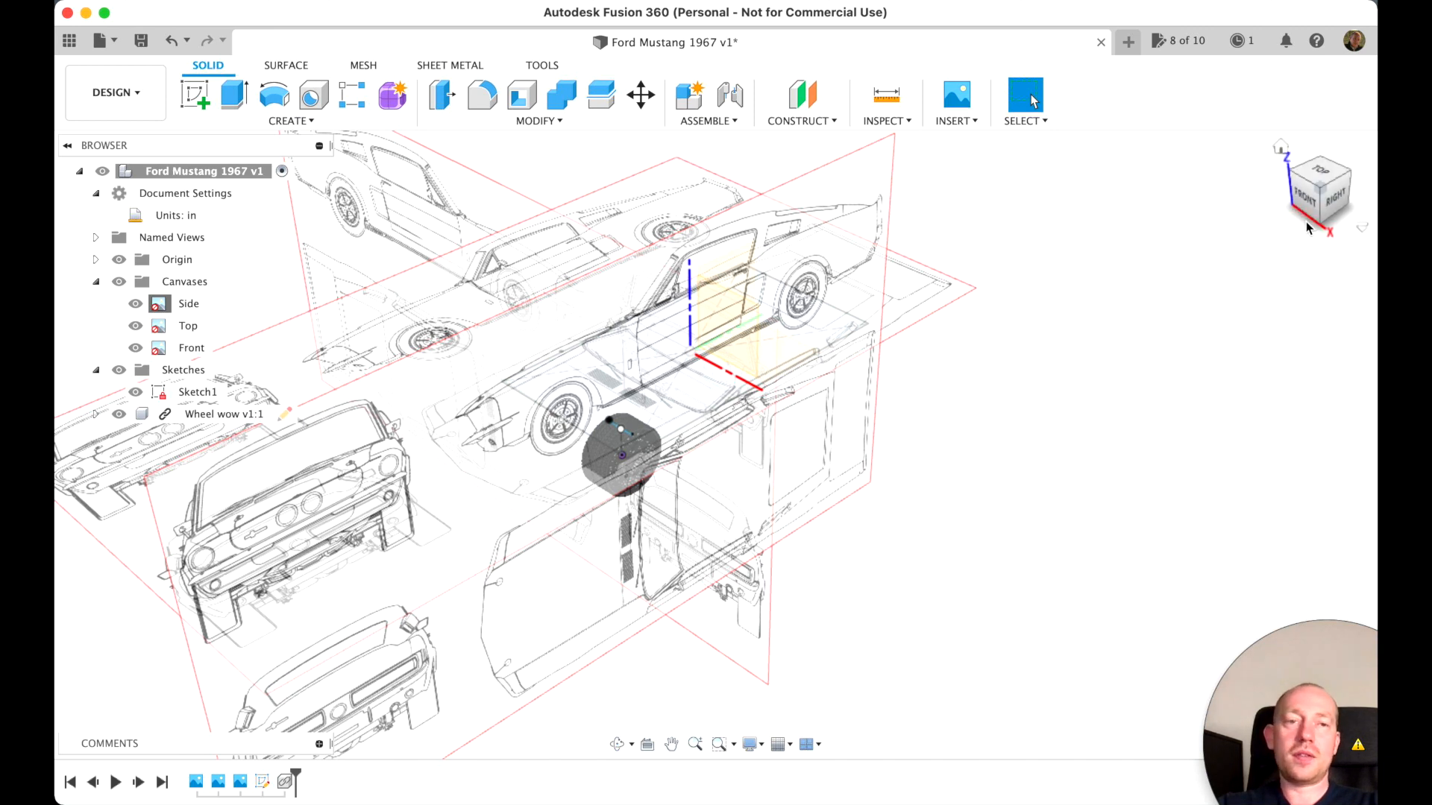
left_click(1334, 200)
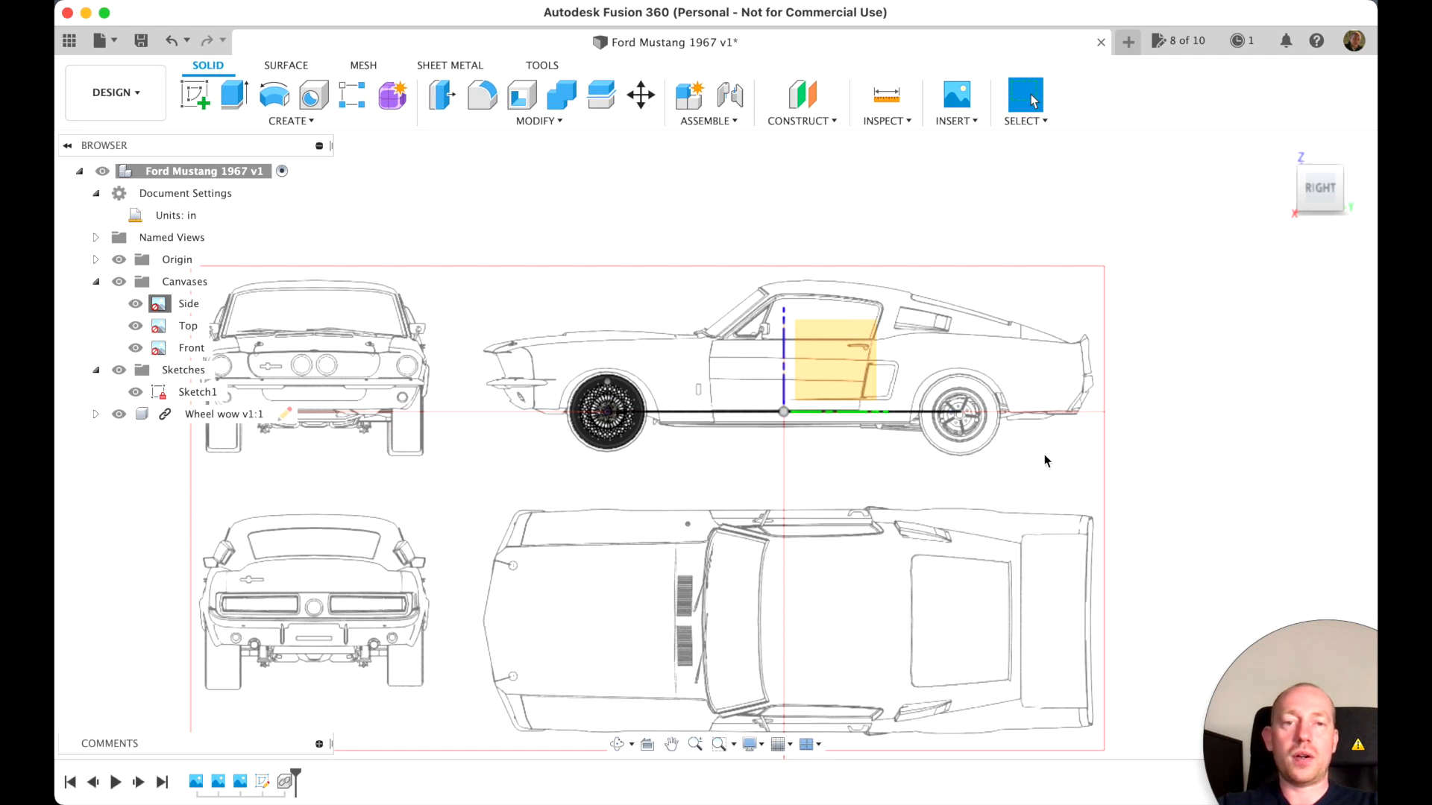
scroll(603, 479, "up", 10)
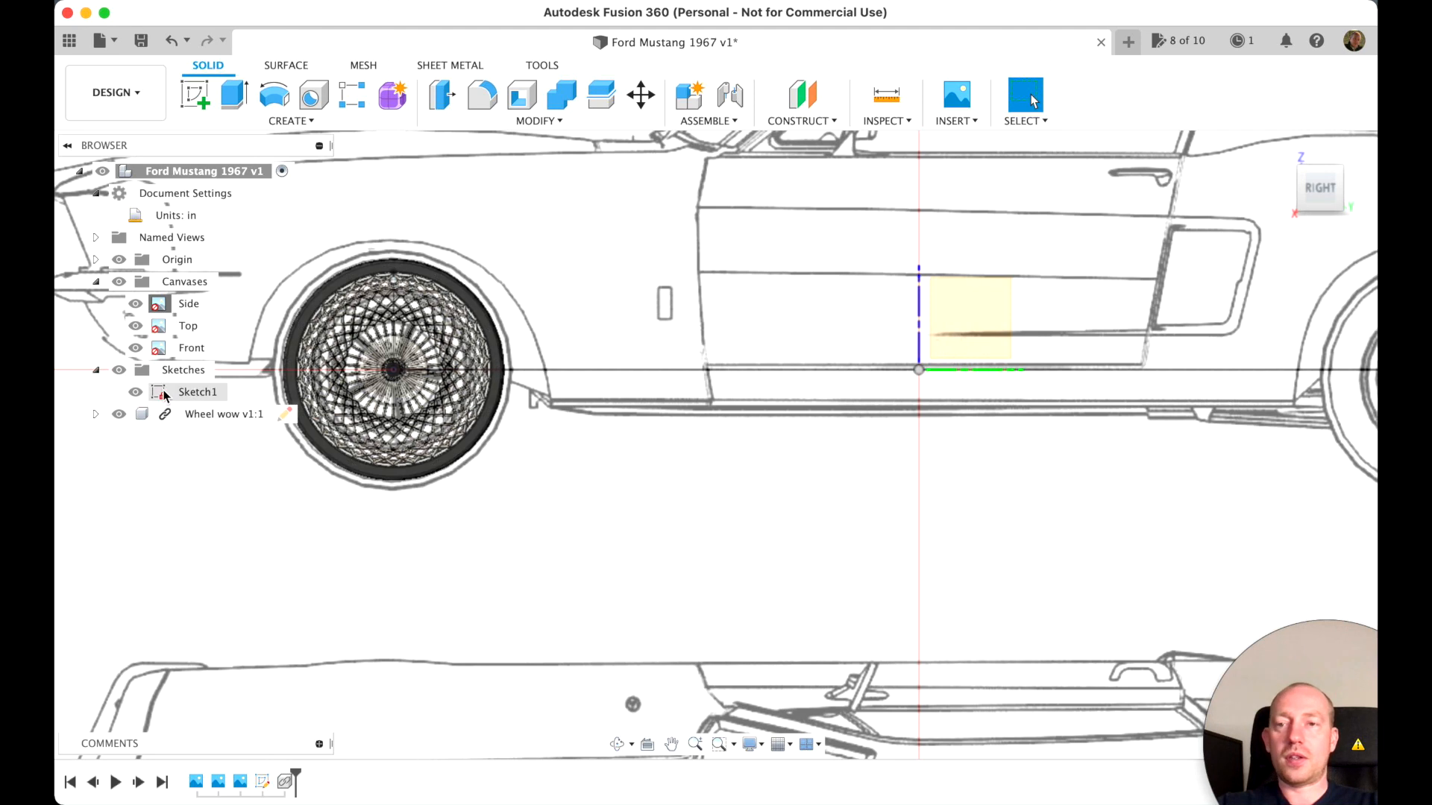
scroll(447, 451, "down", 3)
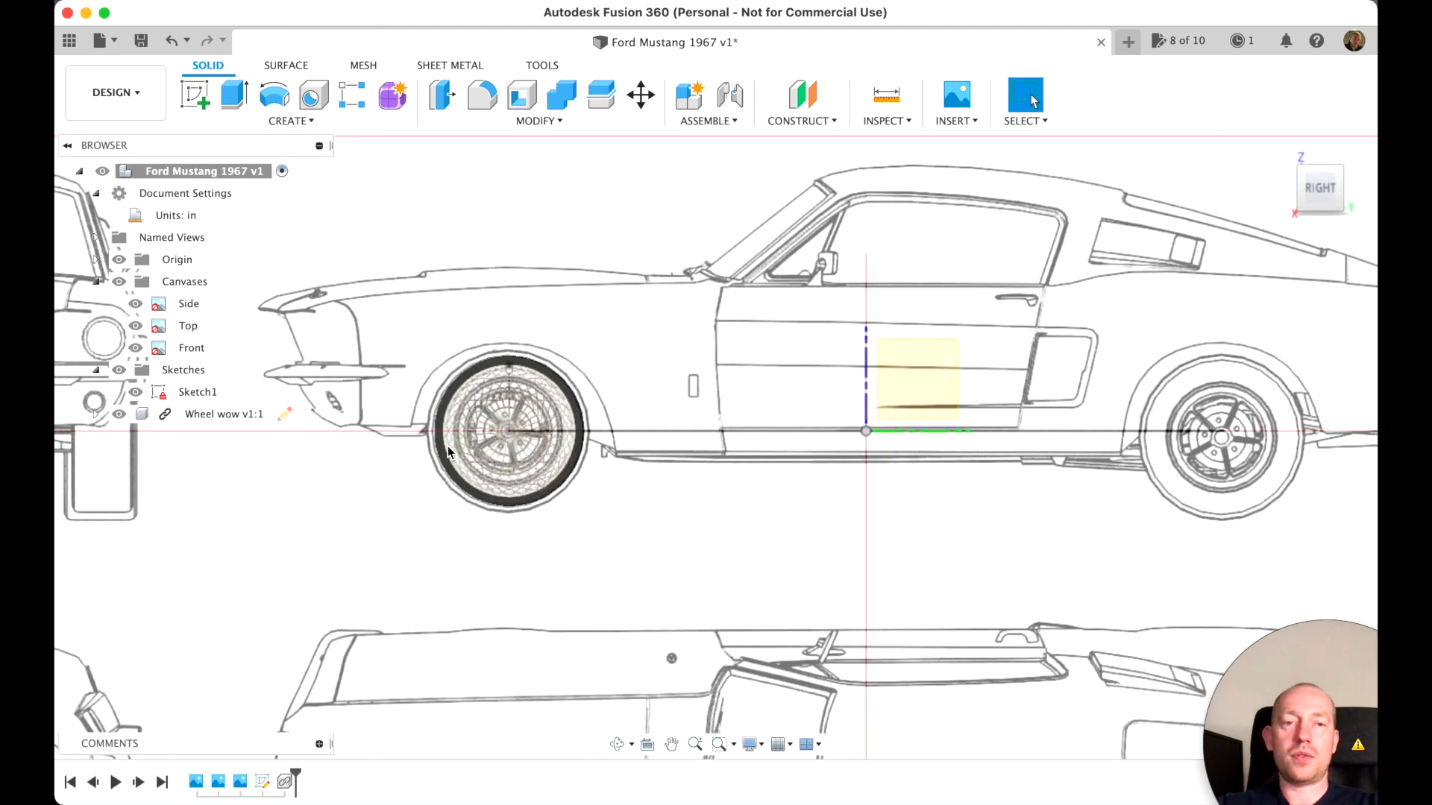
scroll(448, 446, "down", 3)
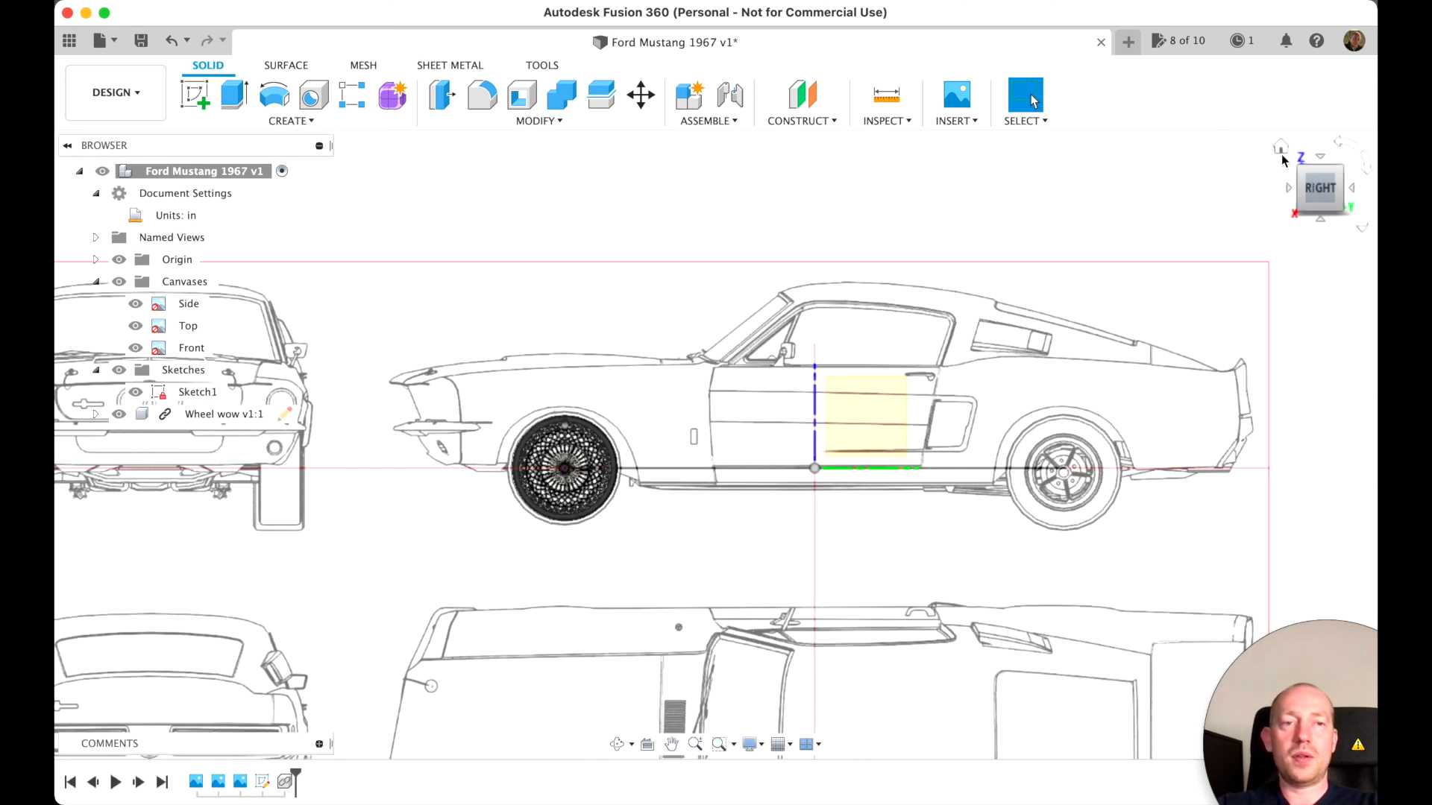
left_click(1281, 148)
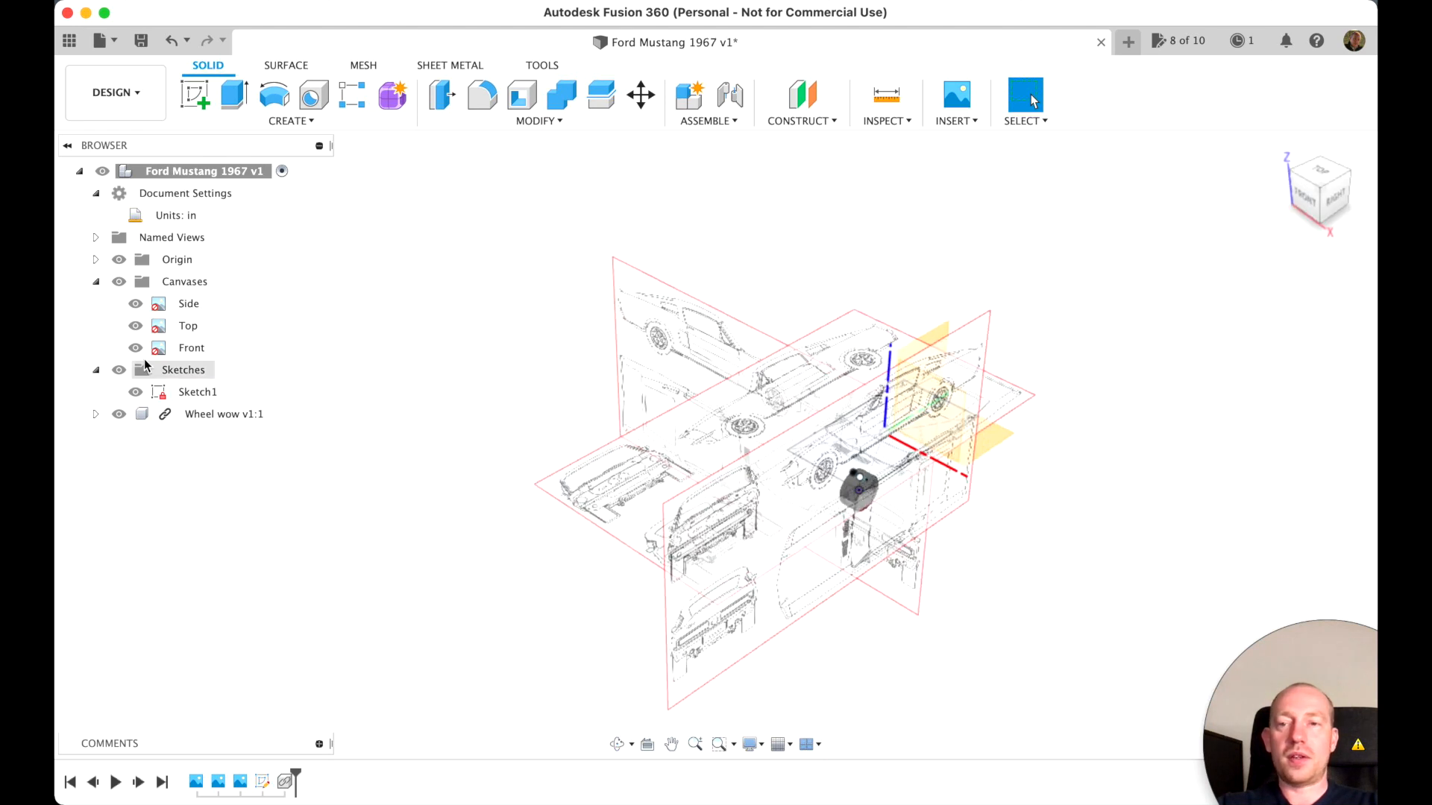
left_click_drag(1285, 656, 757, 371)
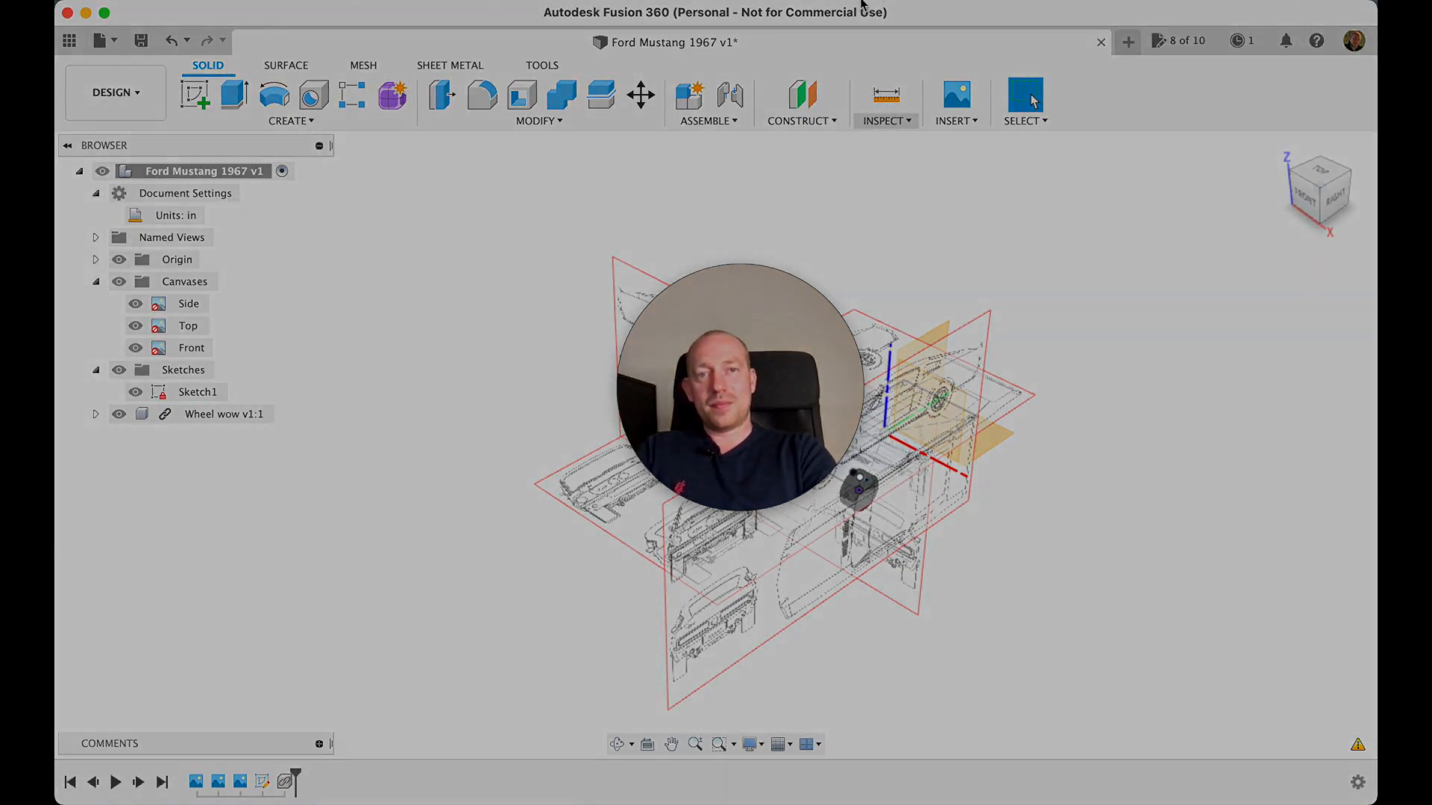
left_click(861, 4)
left_click(928, 80)
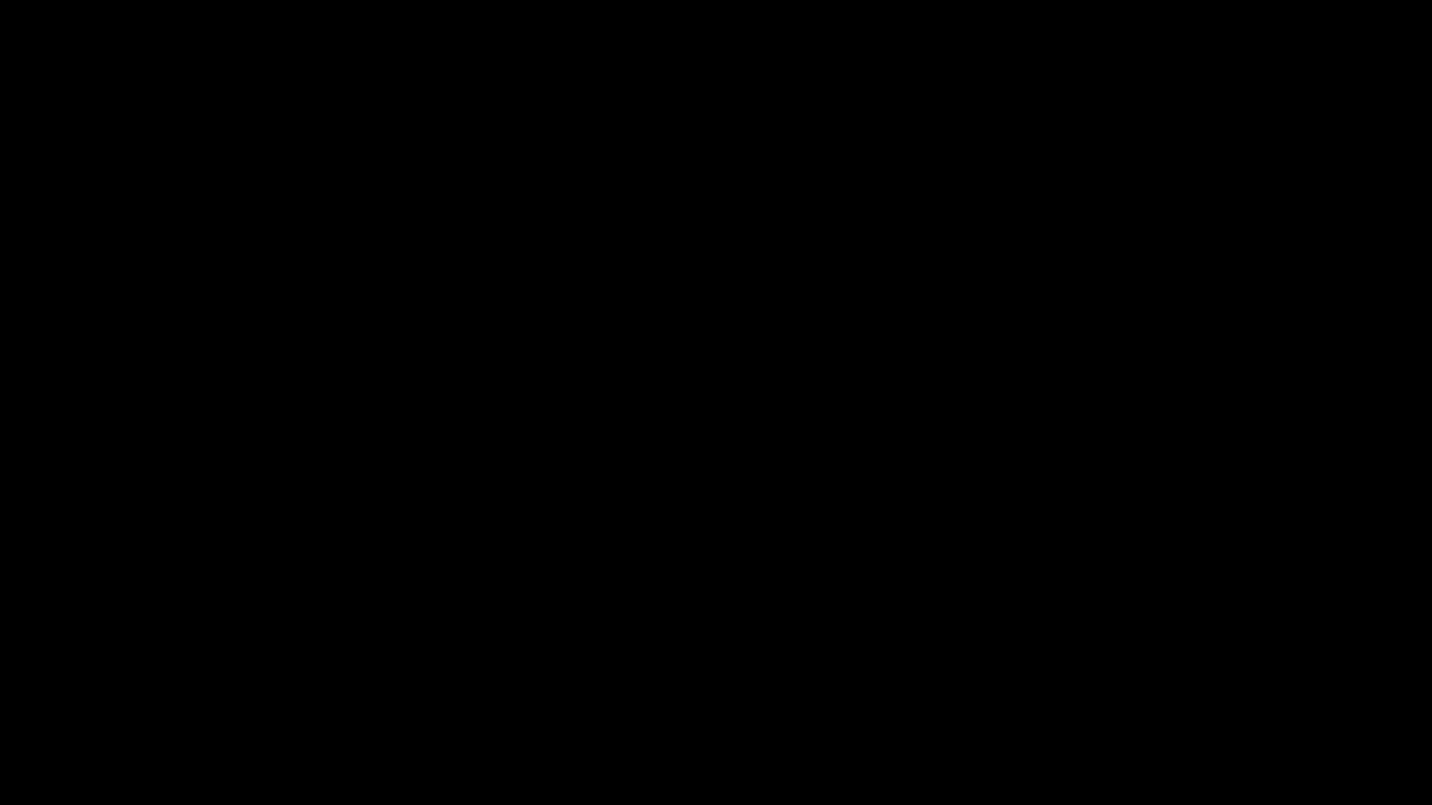